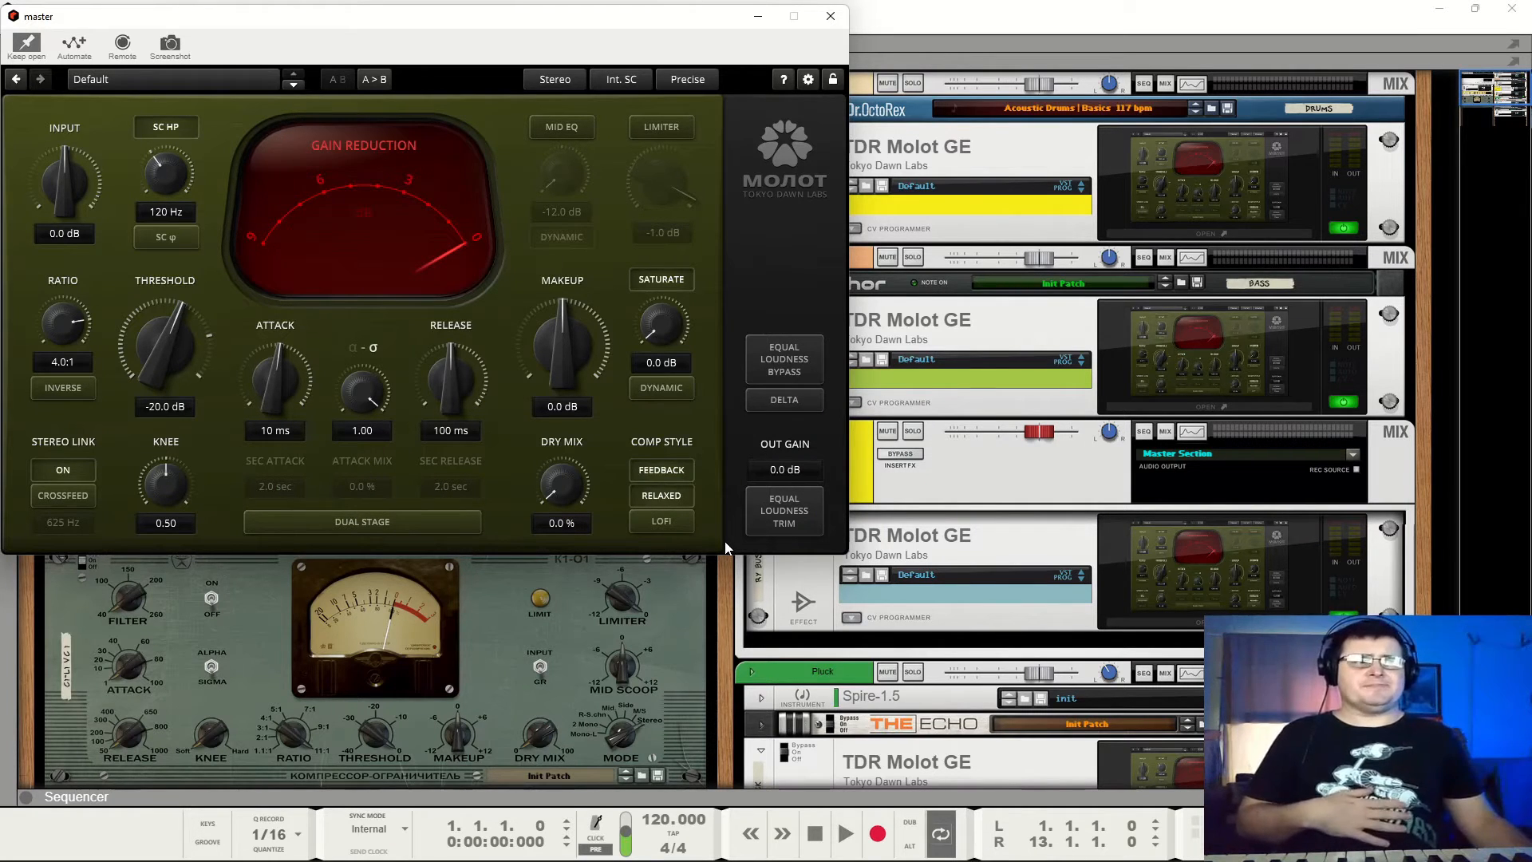
Fold the green compressor device below the master section and reopen the master TDR Molot GE interface, dismissing its demo notice.
left_click(829, 17)
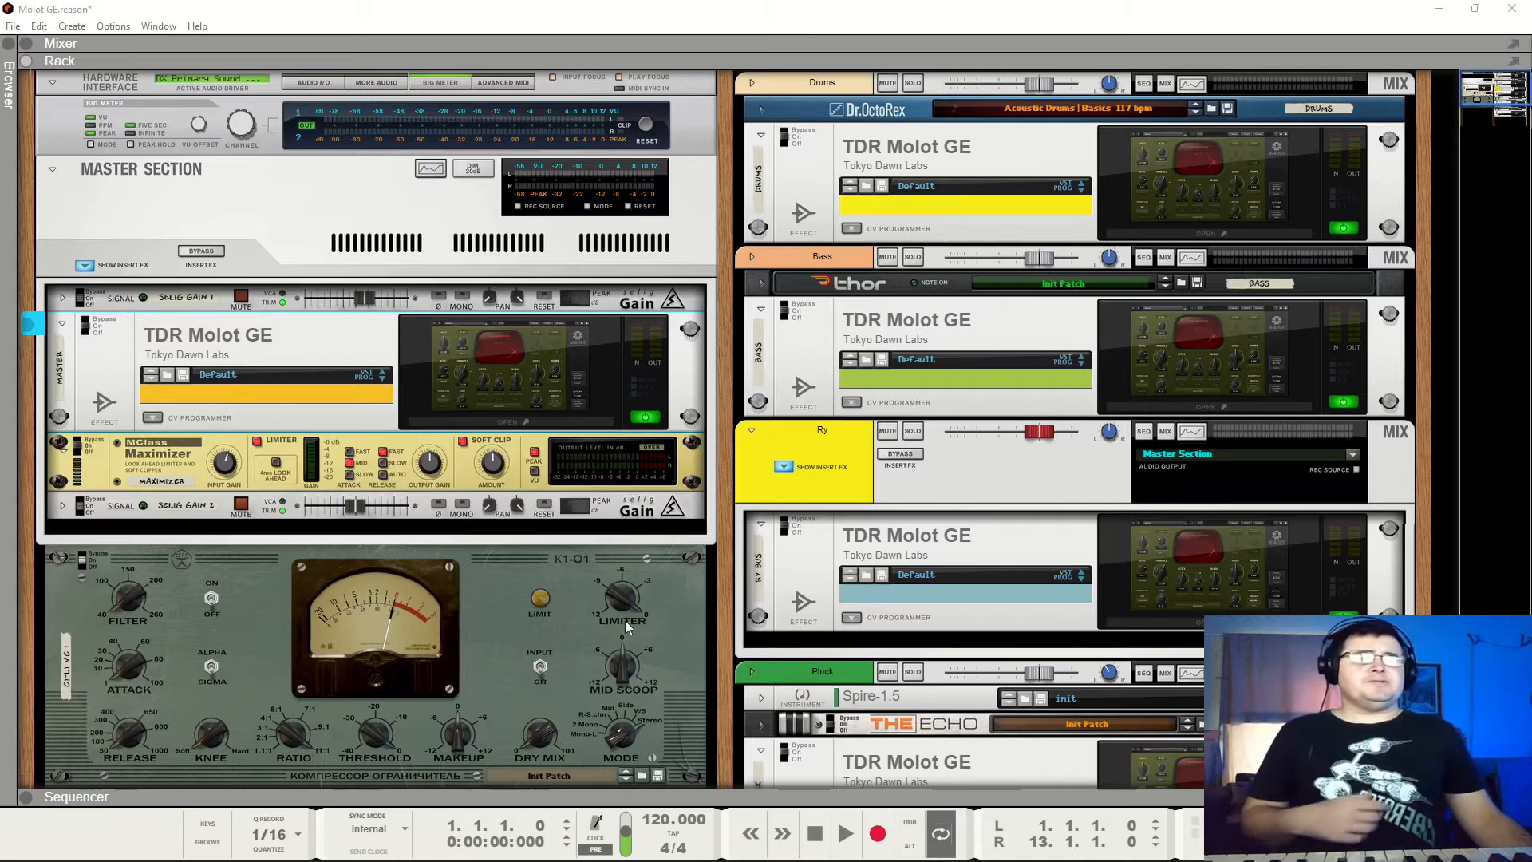
scroll(479, 590, "down", 3)
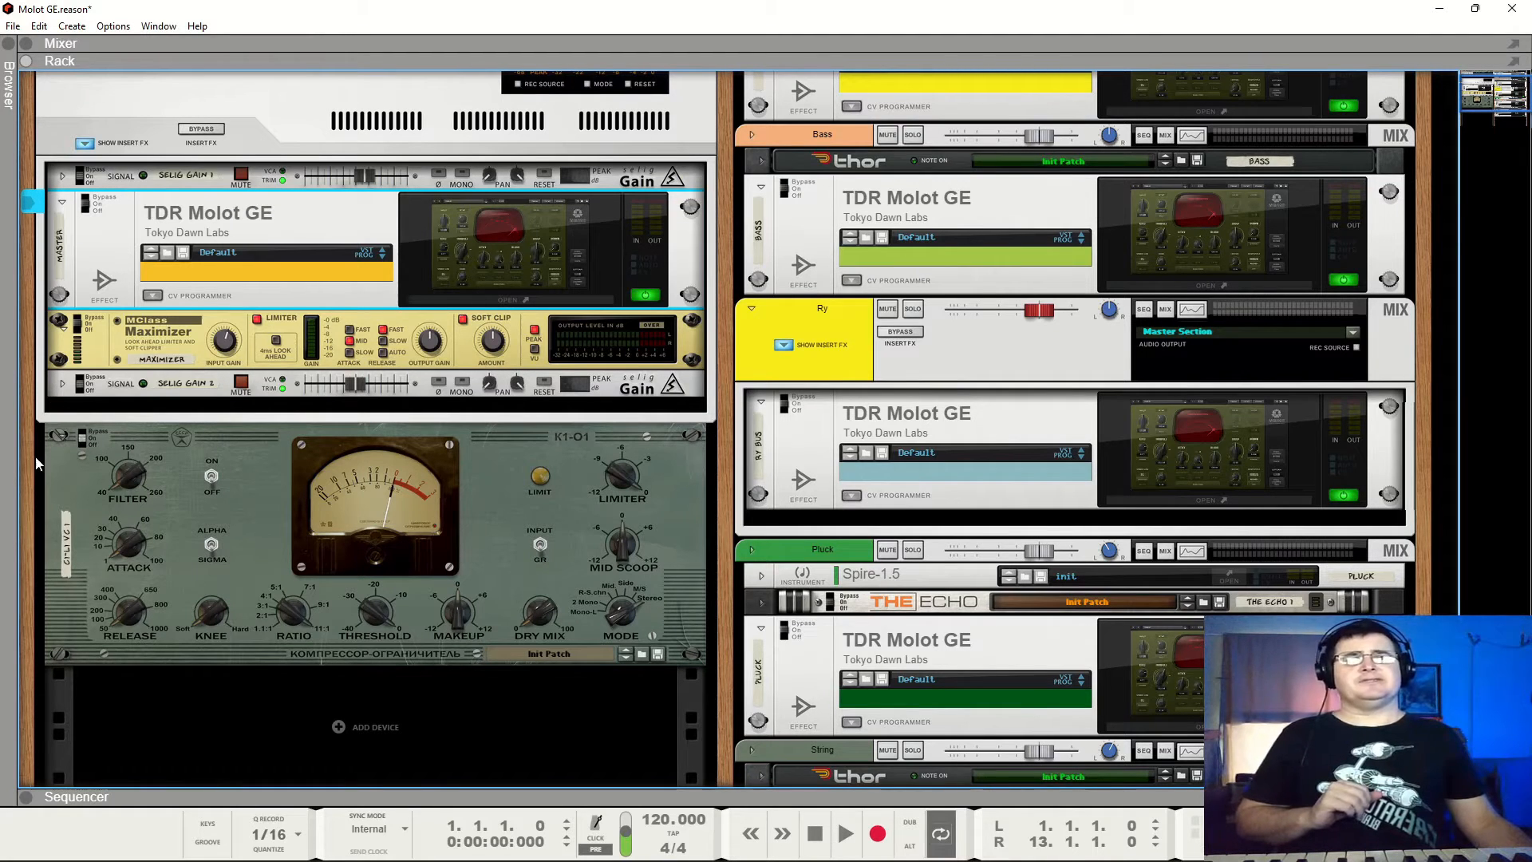
left_click(61, 434)
left_click(466, 219)
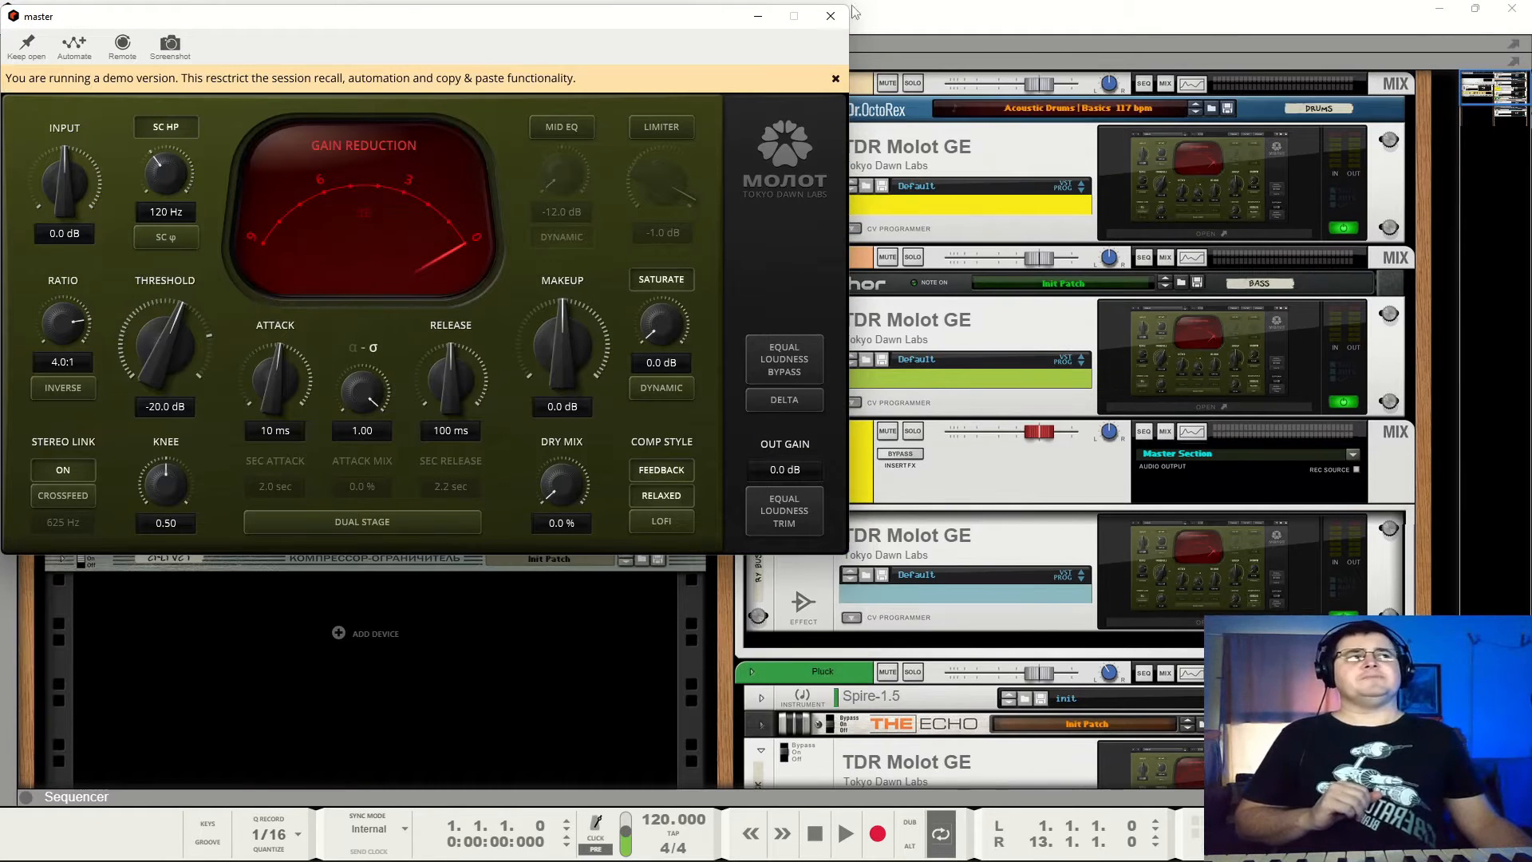
left_click(835, 78)
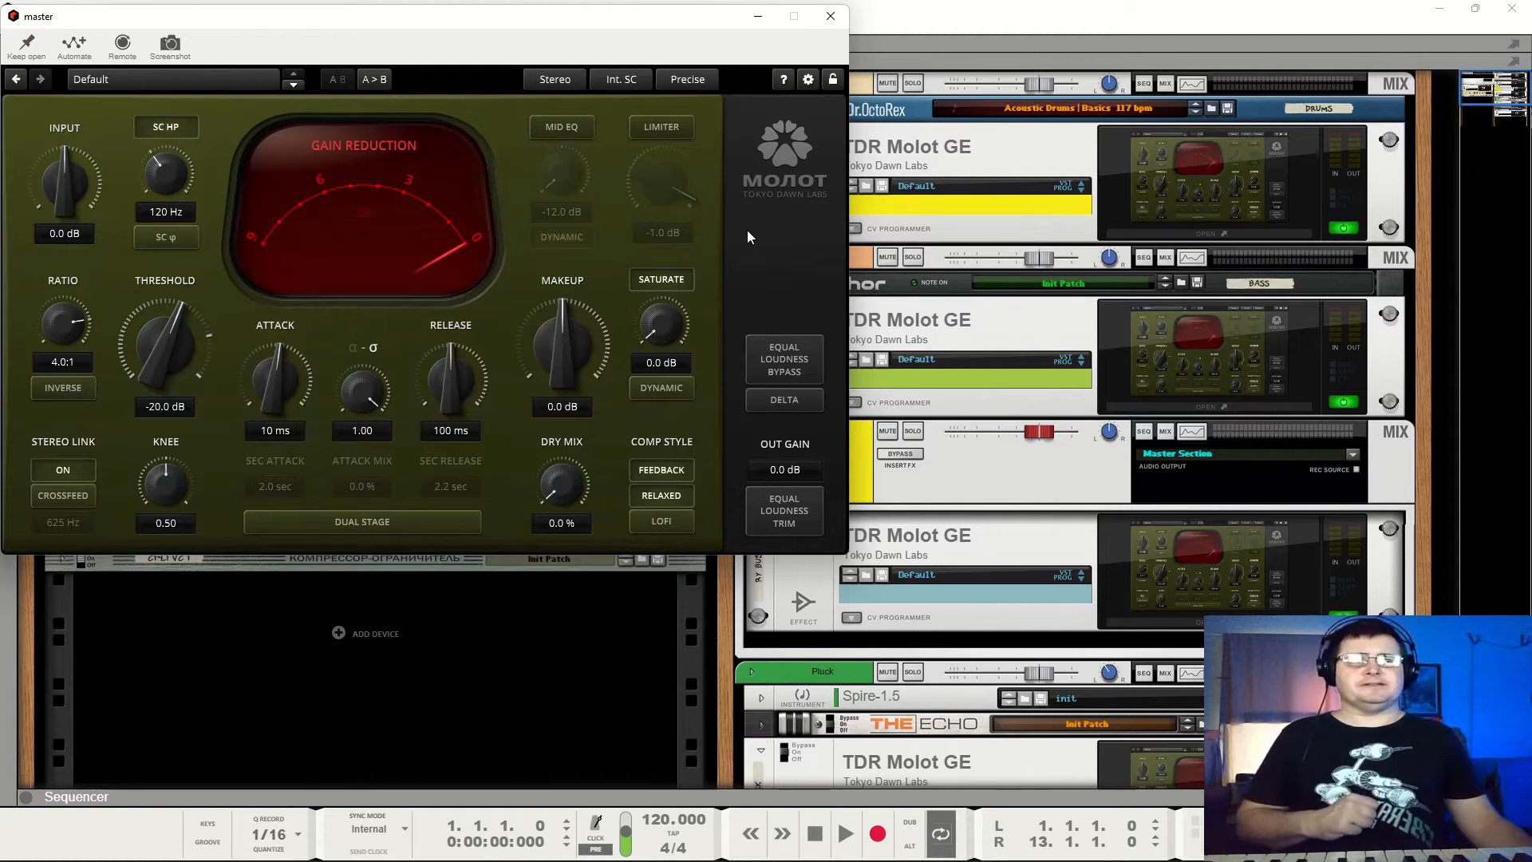
Play the song briefly, closing the master TDR Molot GE interface to watch the rack meters, and stop playback.
left_click(851, 836)
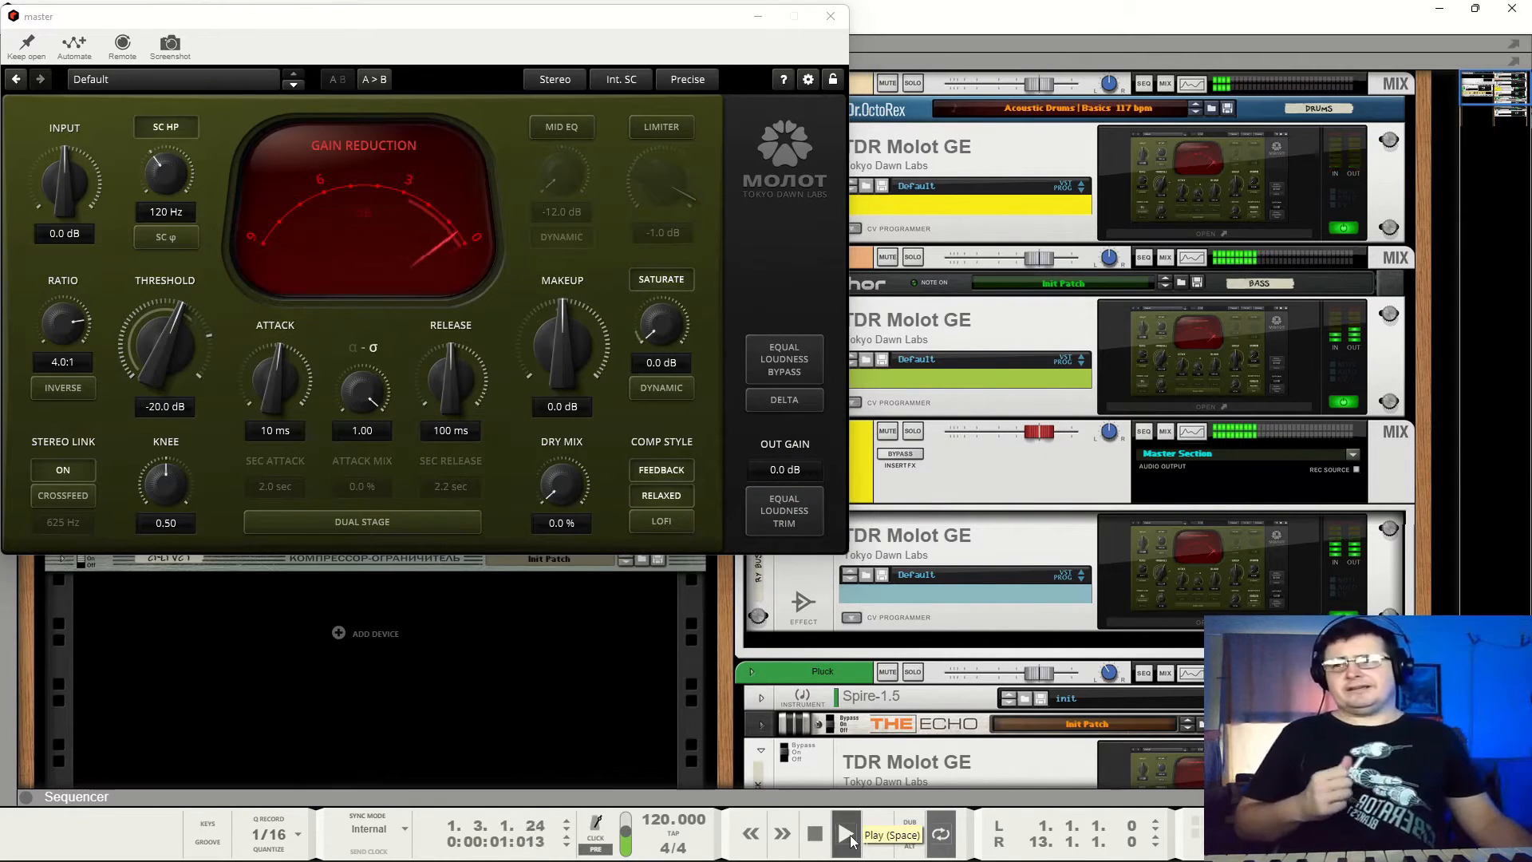
left_click(833, 17)
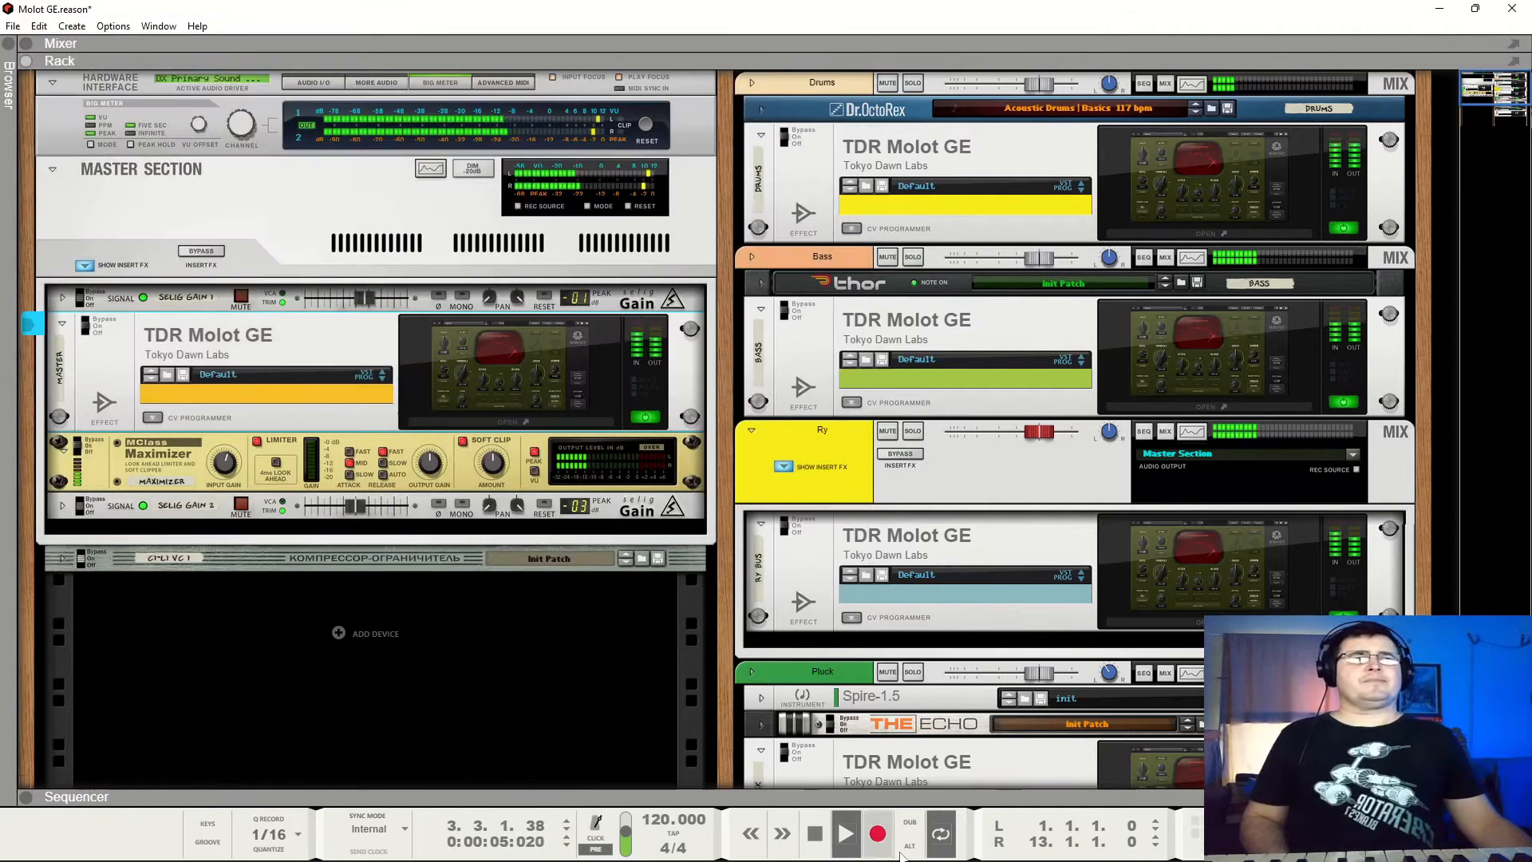
left_click(815, 834)
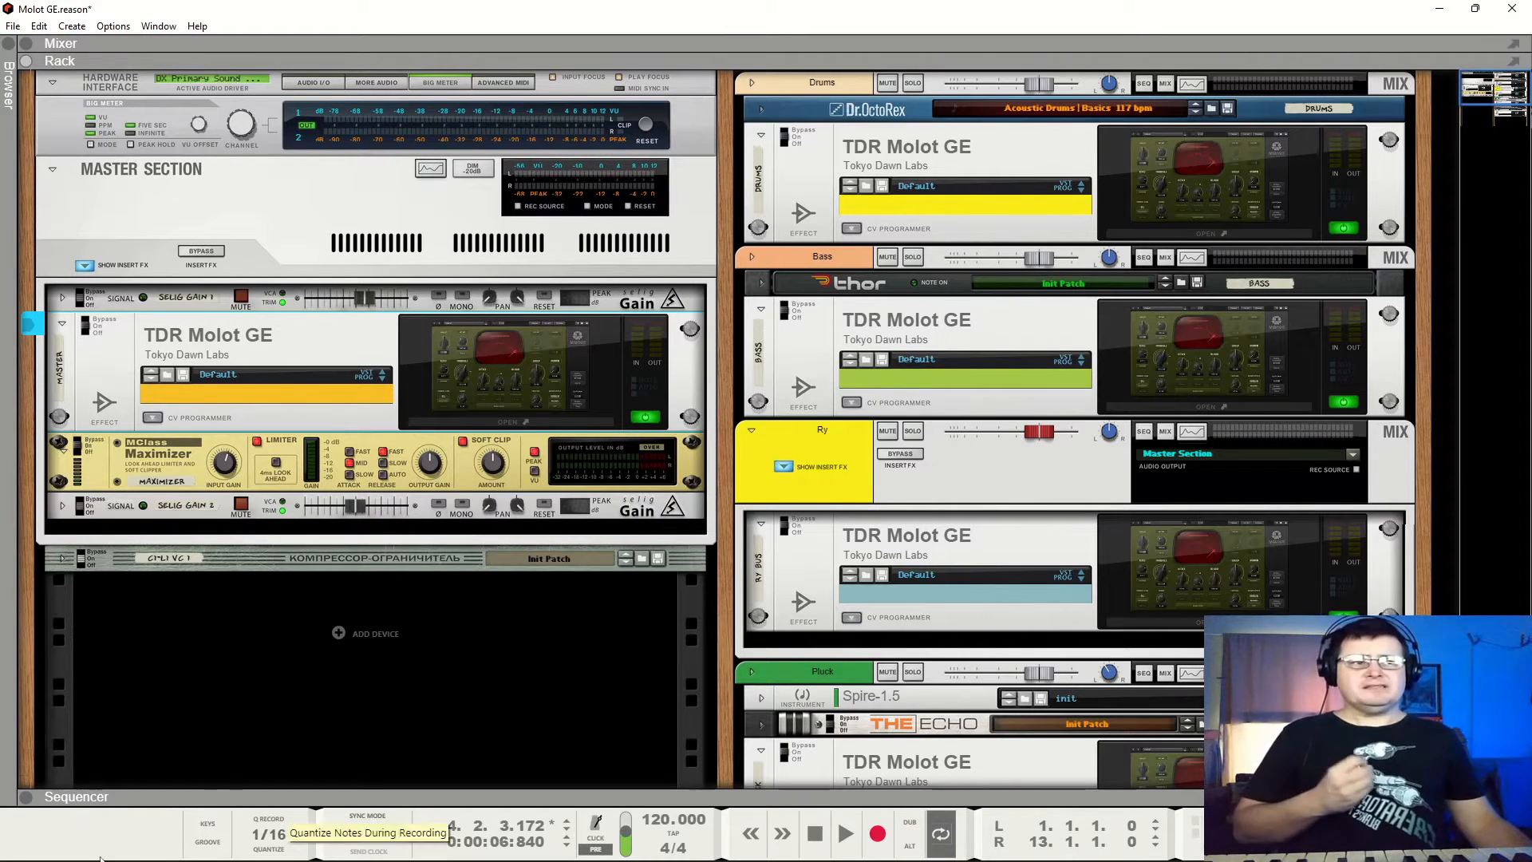
Unfold the green compressor device below the master section to view its controls and fold it again.
left_click(61, 557)
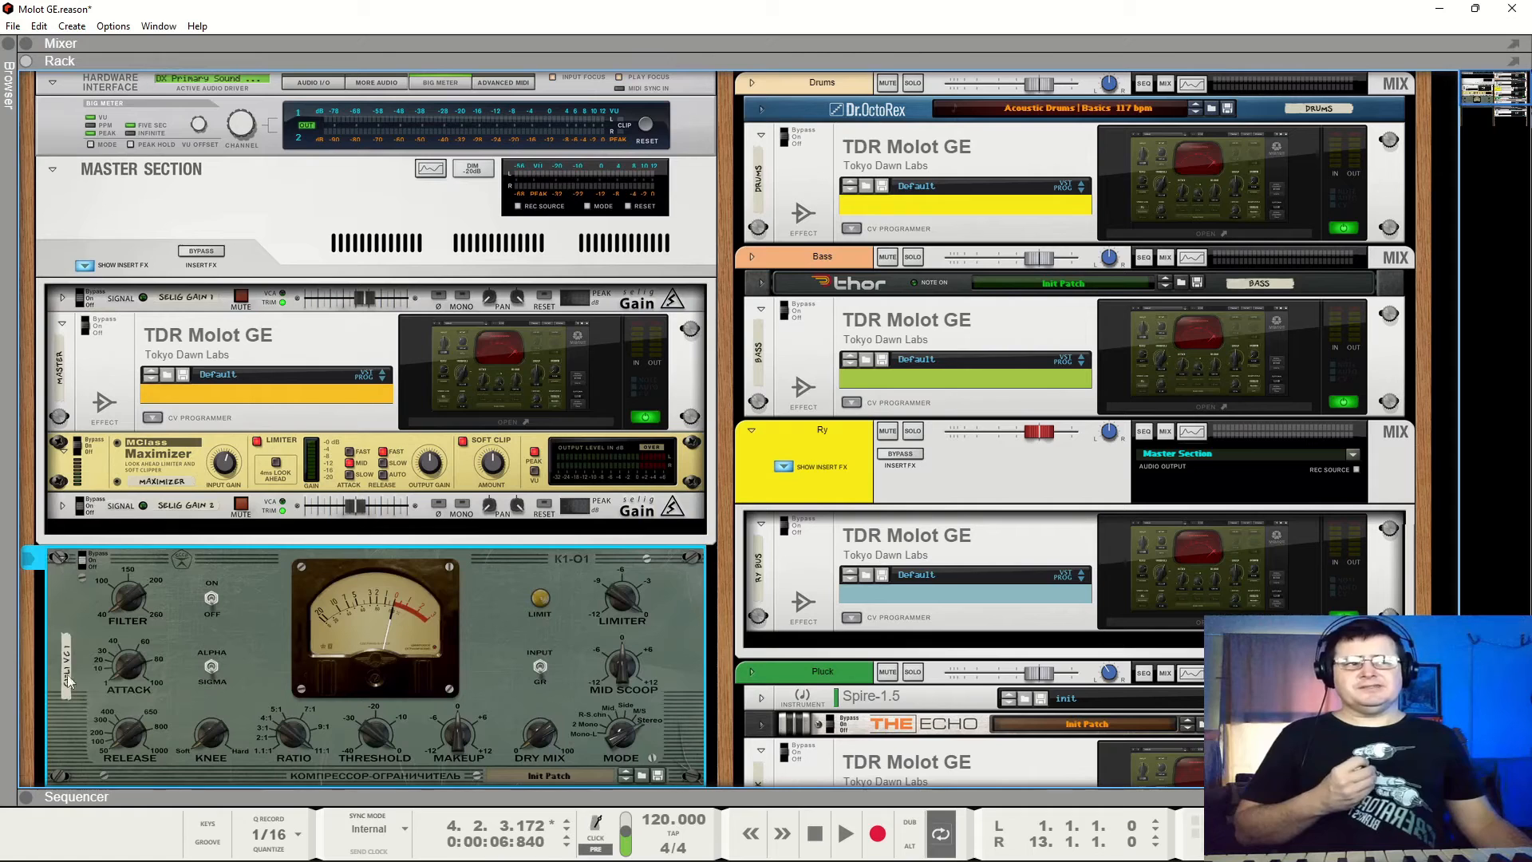
left_click(62, 558)
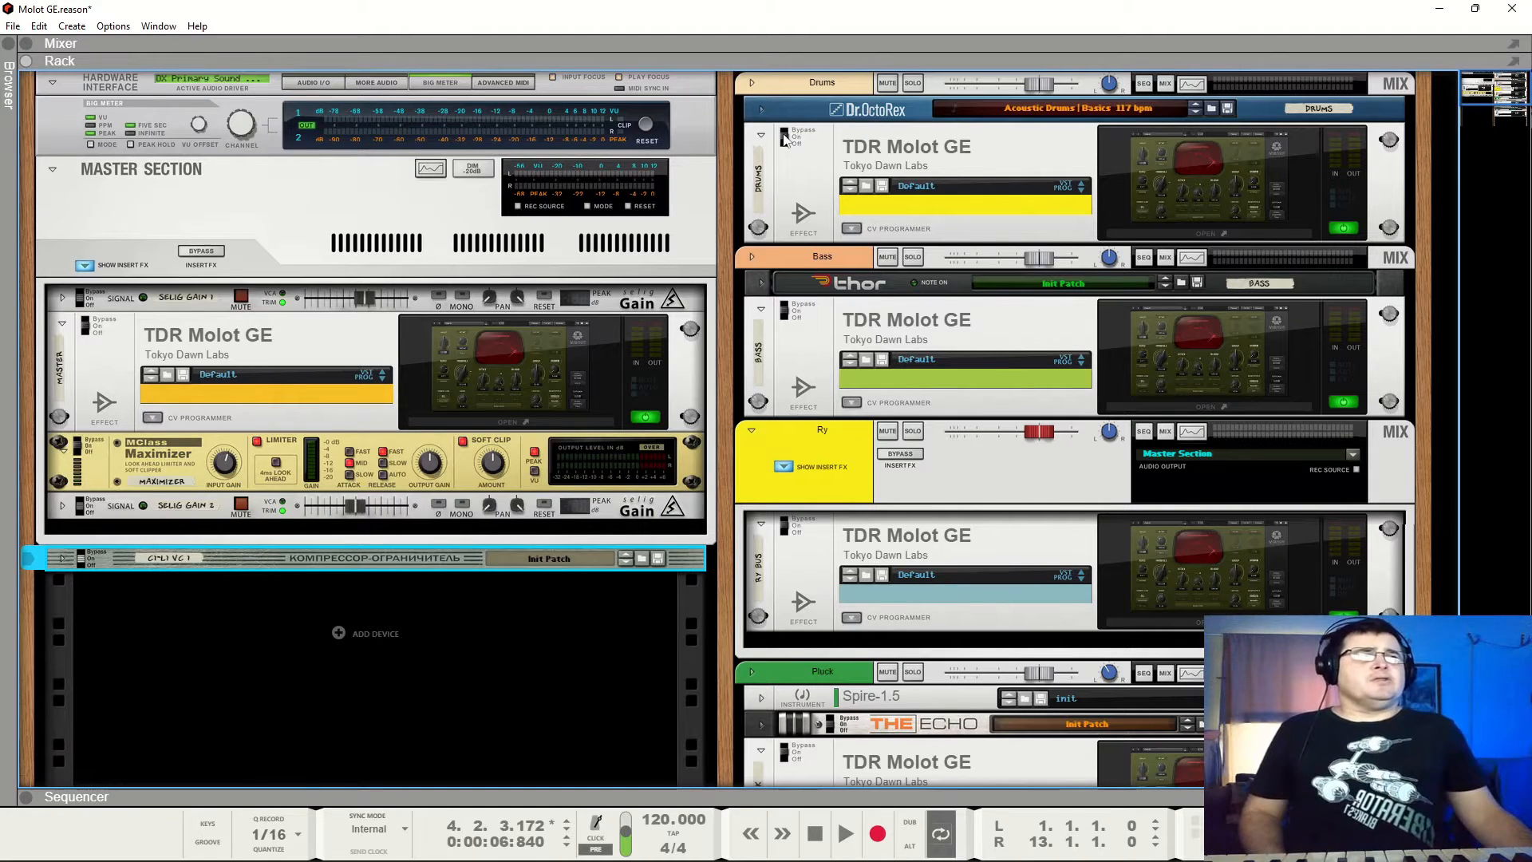
During playback, bypass the TDR Molot GE on the master, drums, bass, Ry bus, pluck and string.
key("space")
key("Up")
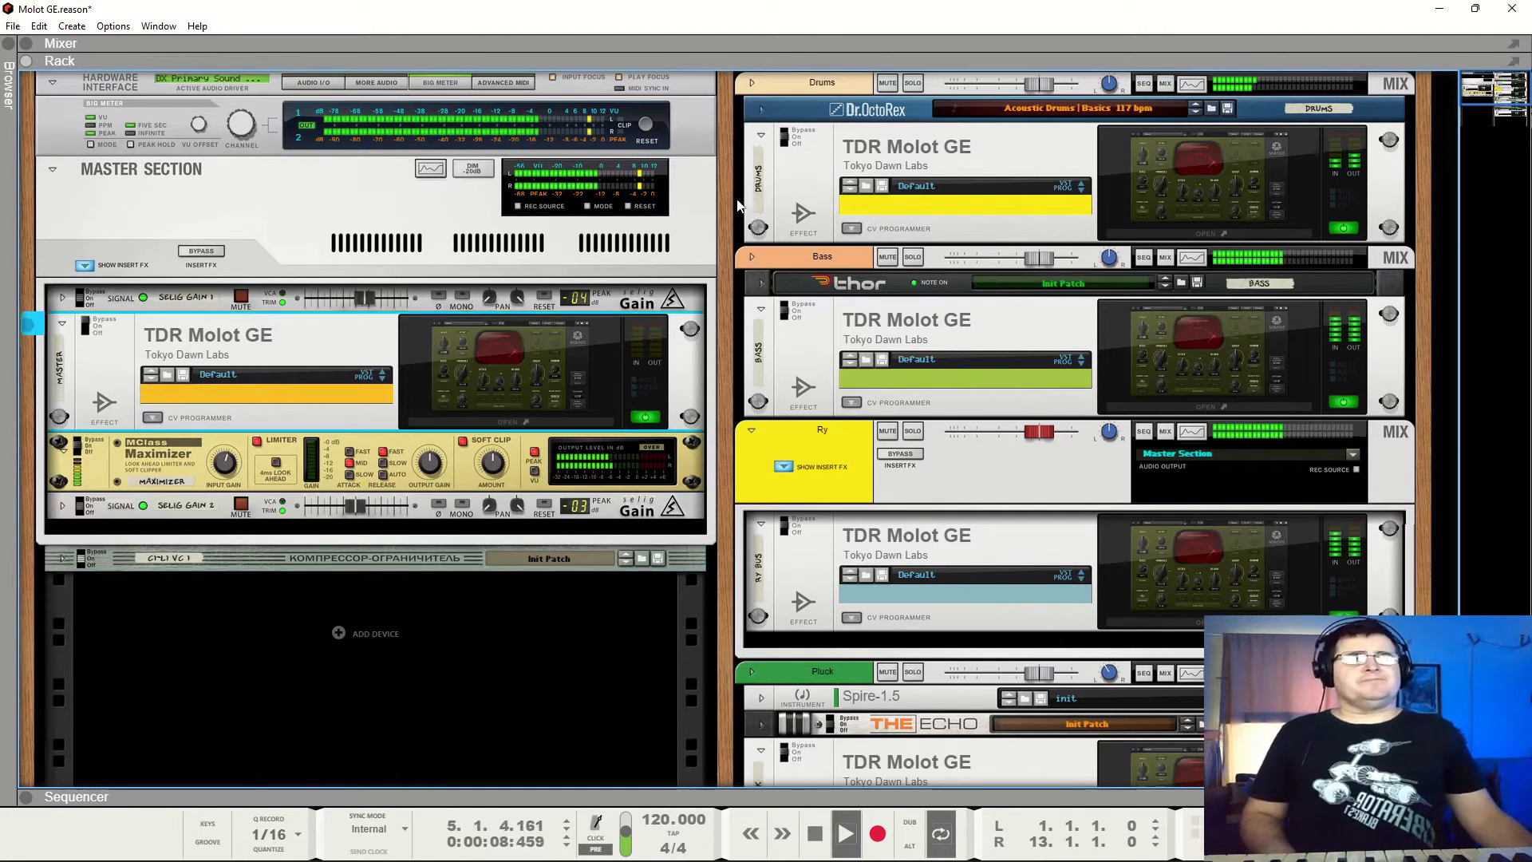
left_click(790, 155)
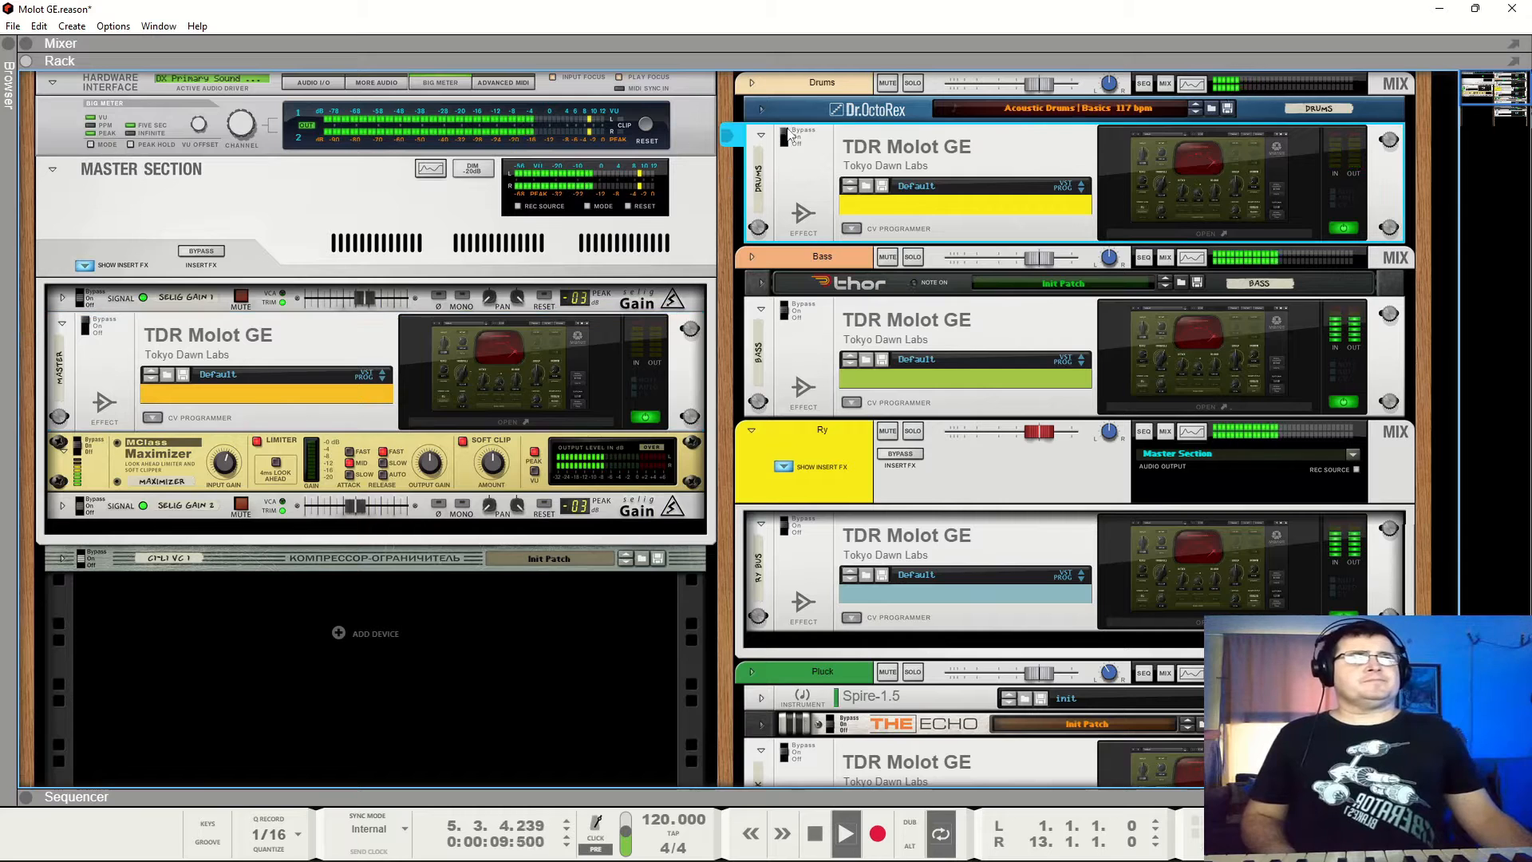
left_click(784, 307)
left_click(785, 521)
scroll(785, 526, "down", 3)
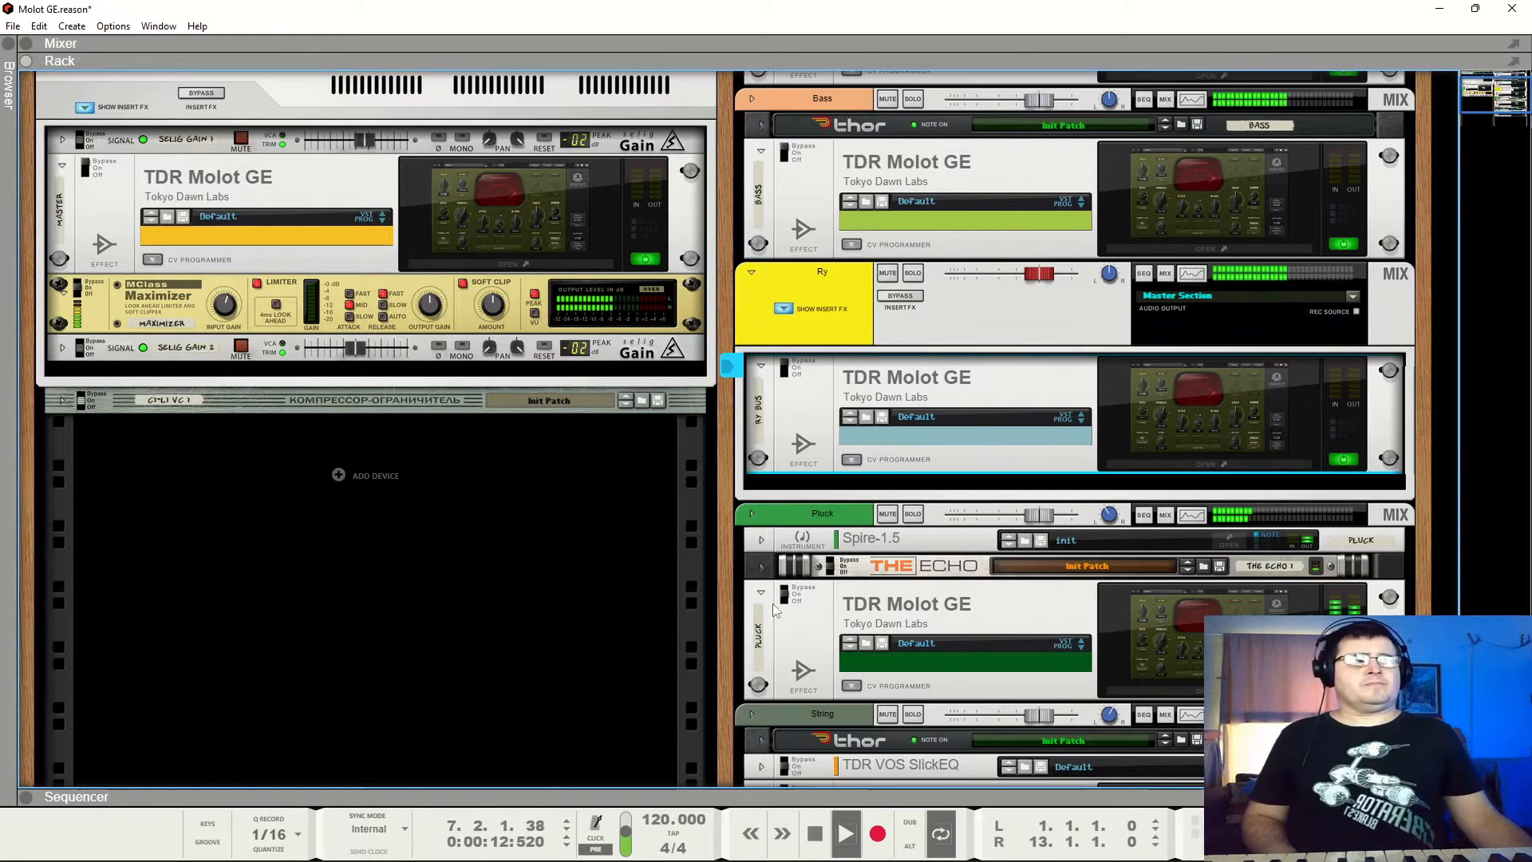
left_click(785, 597)
scroll(797, 614, "down", 4)
left_click(786, 589)
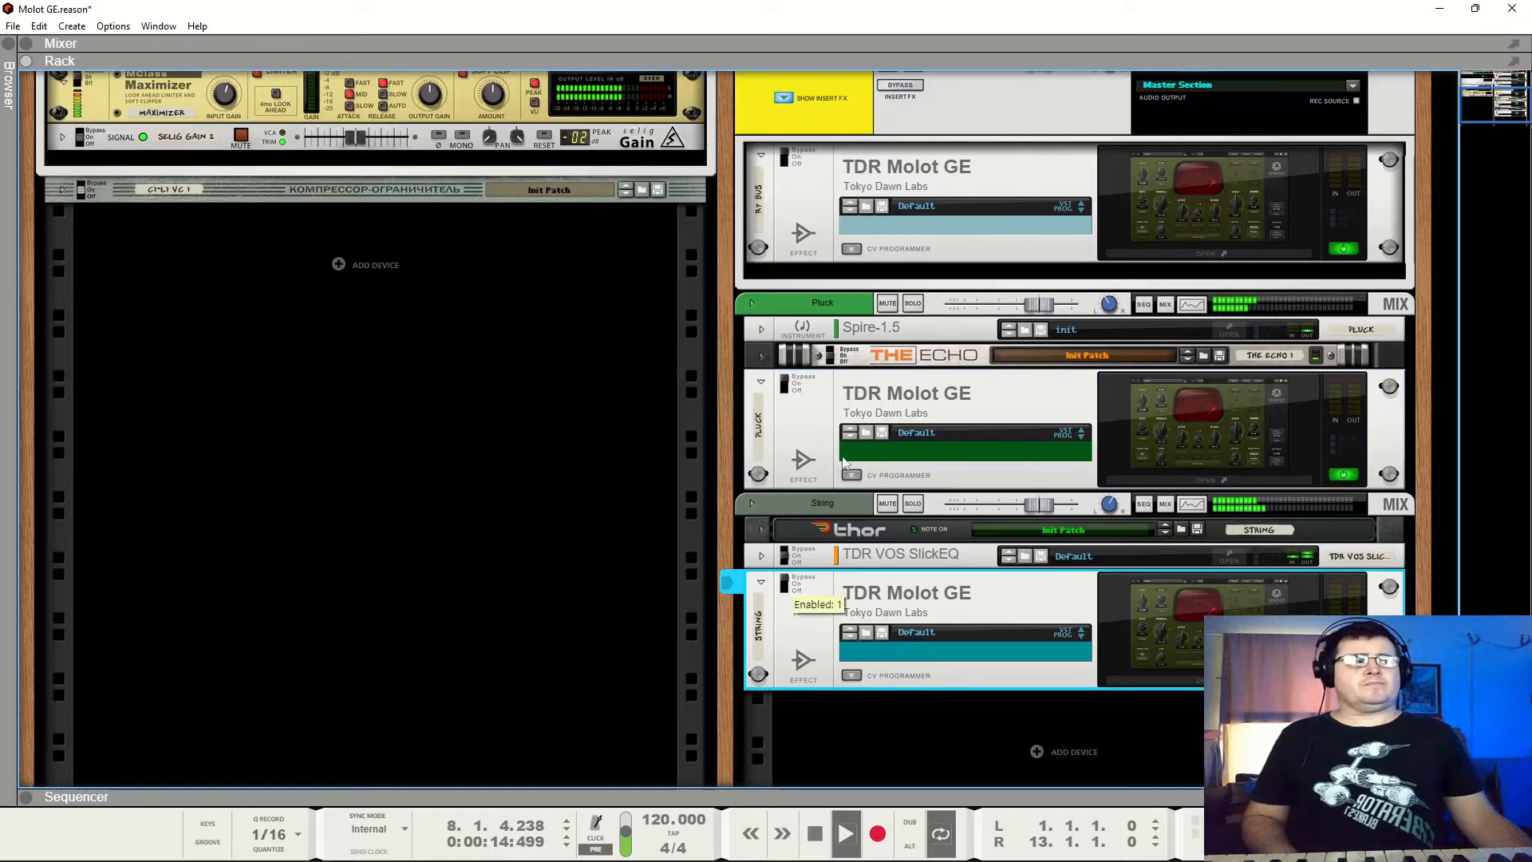
left_click(784, 584)
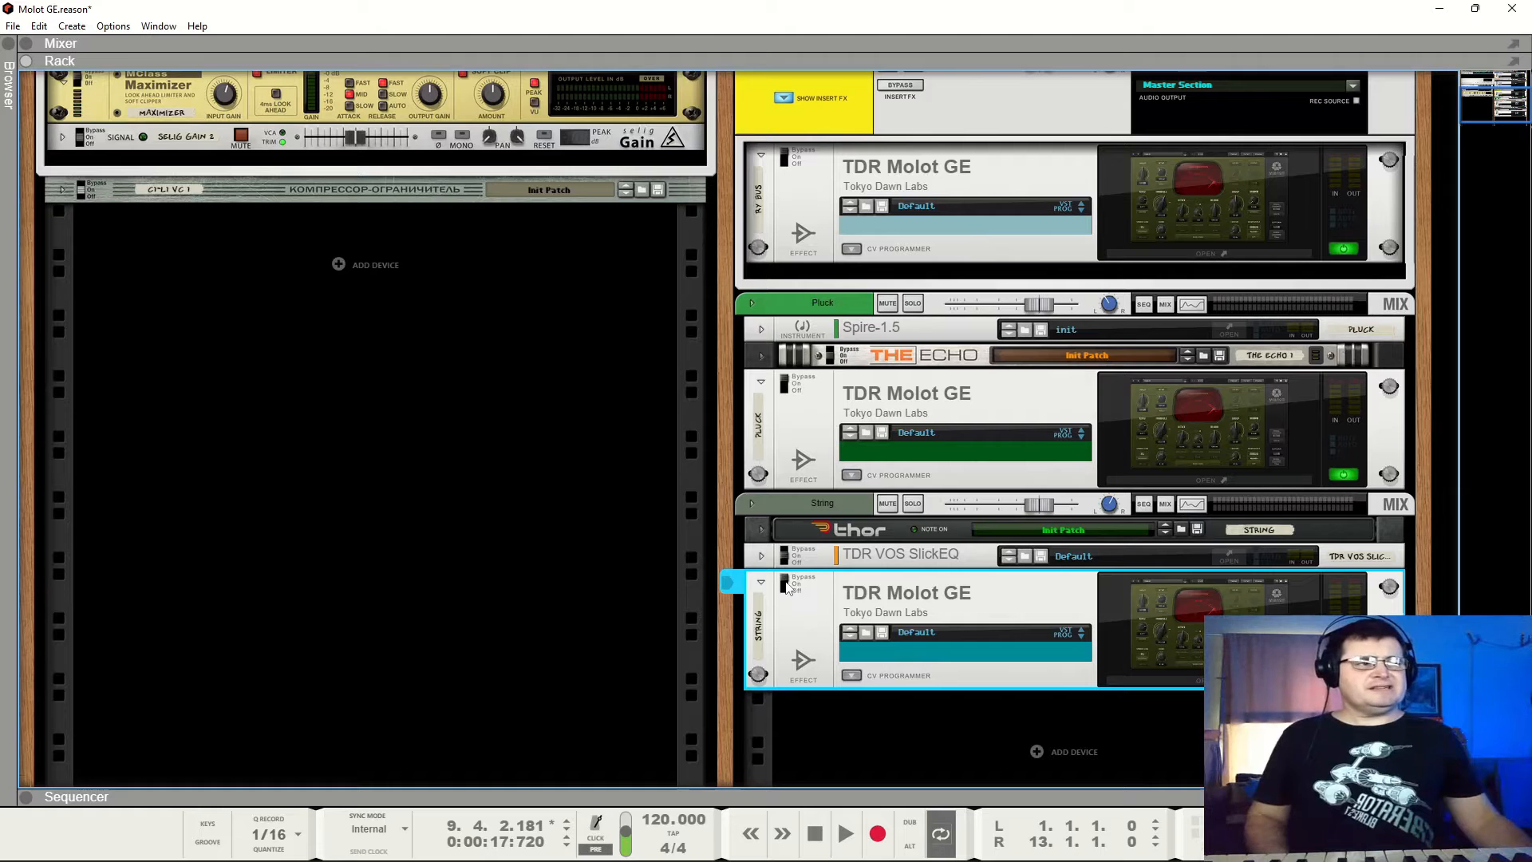
With the song playing, switch every bypassed TDR Molot GE back on, from string up to the master, and stop playback.
left_click(796, 588)
key("space")
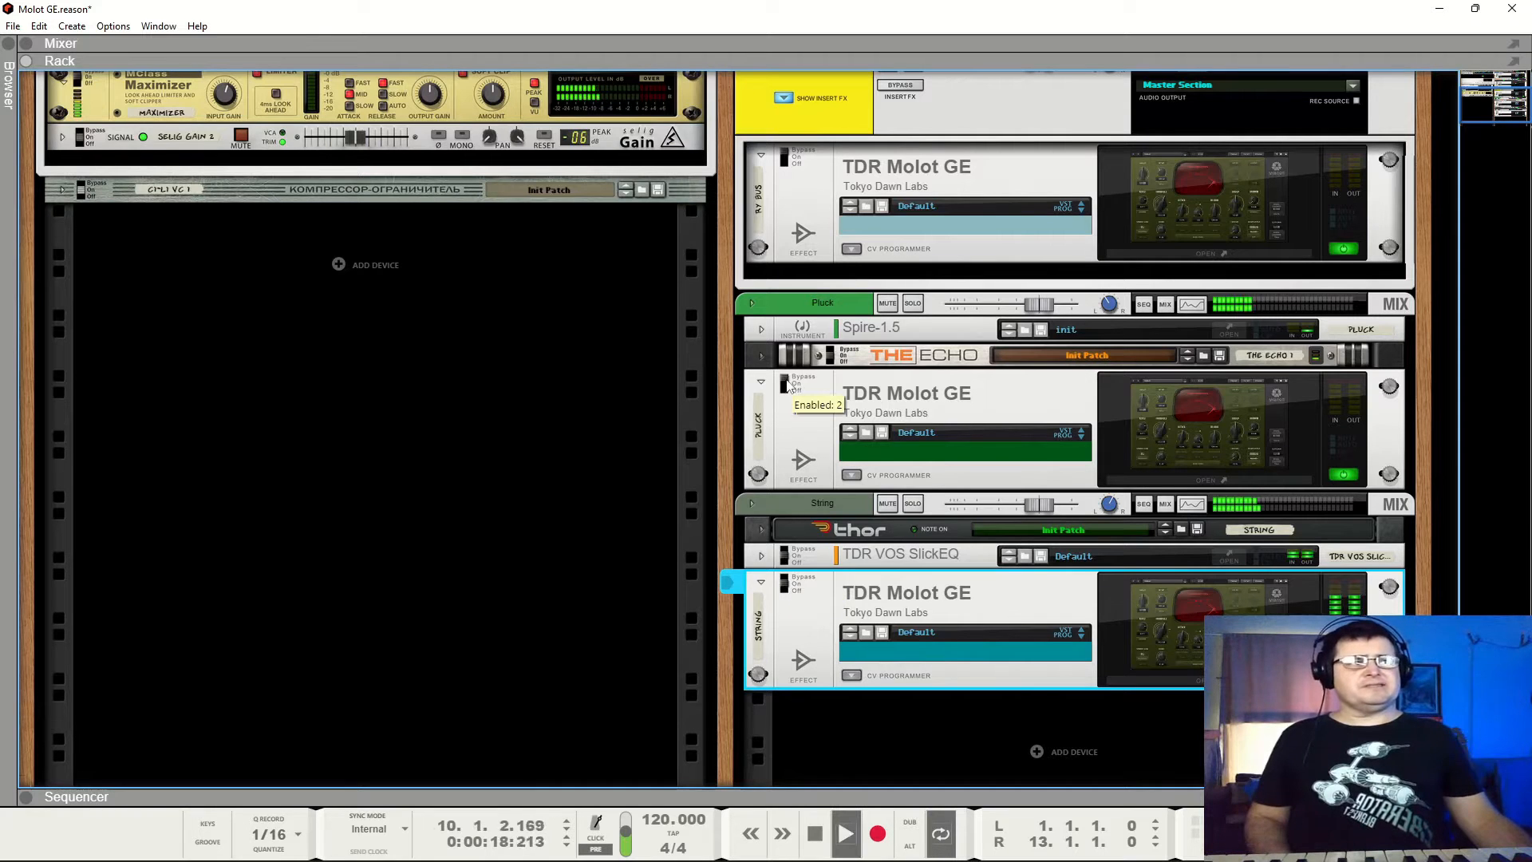
left_click(794, 403)
scroll(798, 404, "up", 3)
left_click(787, 334)
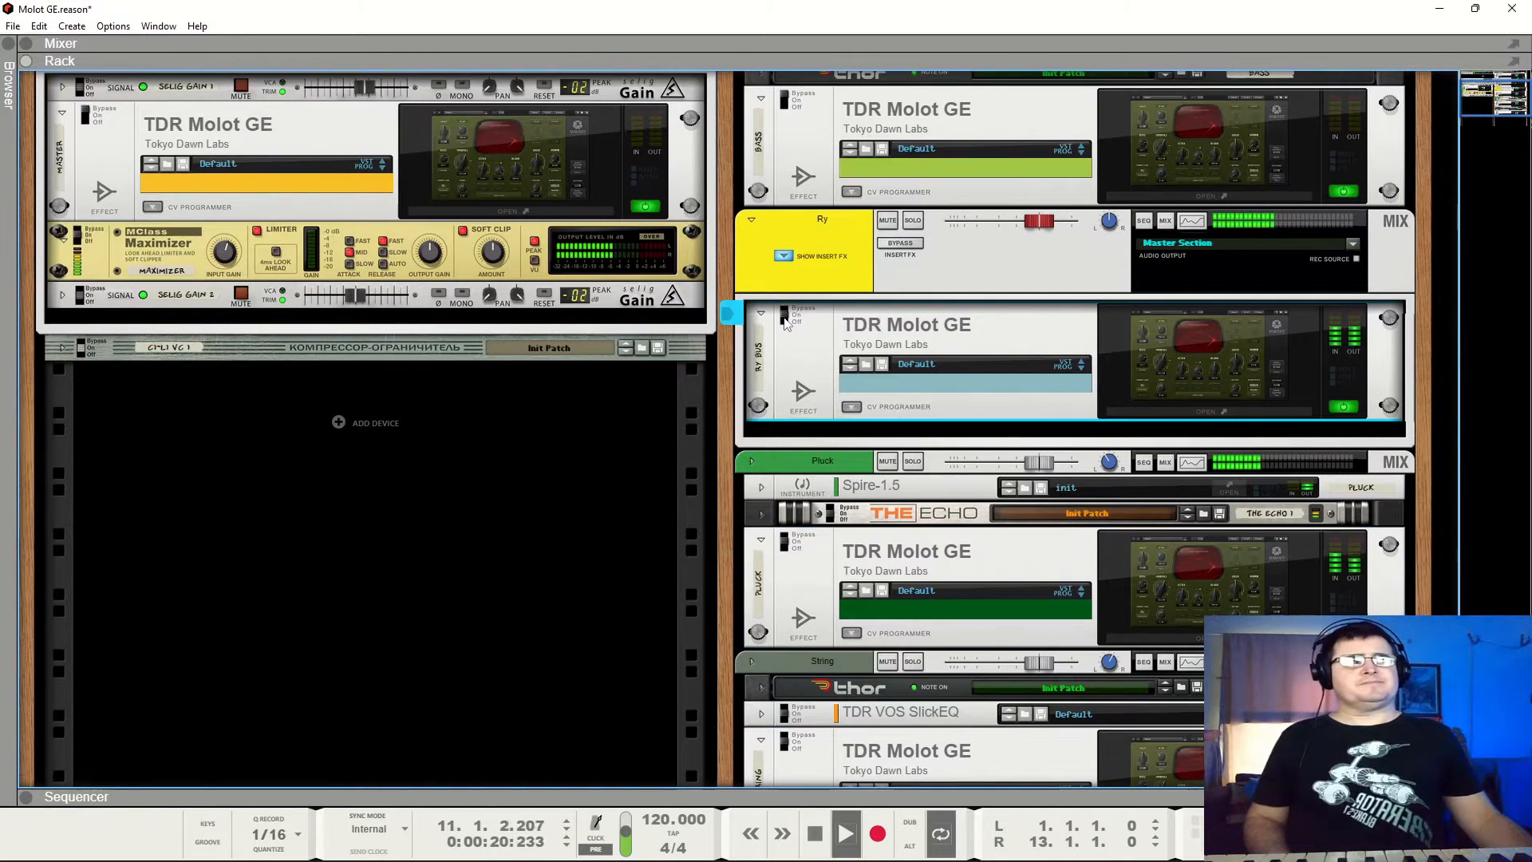
scroll(794, 319, "up", 4)
left_click(797, 310)
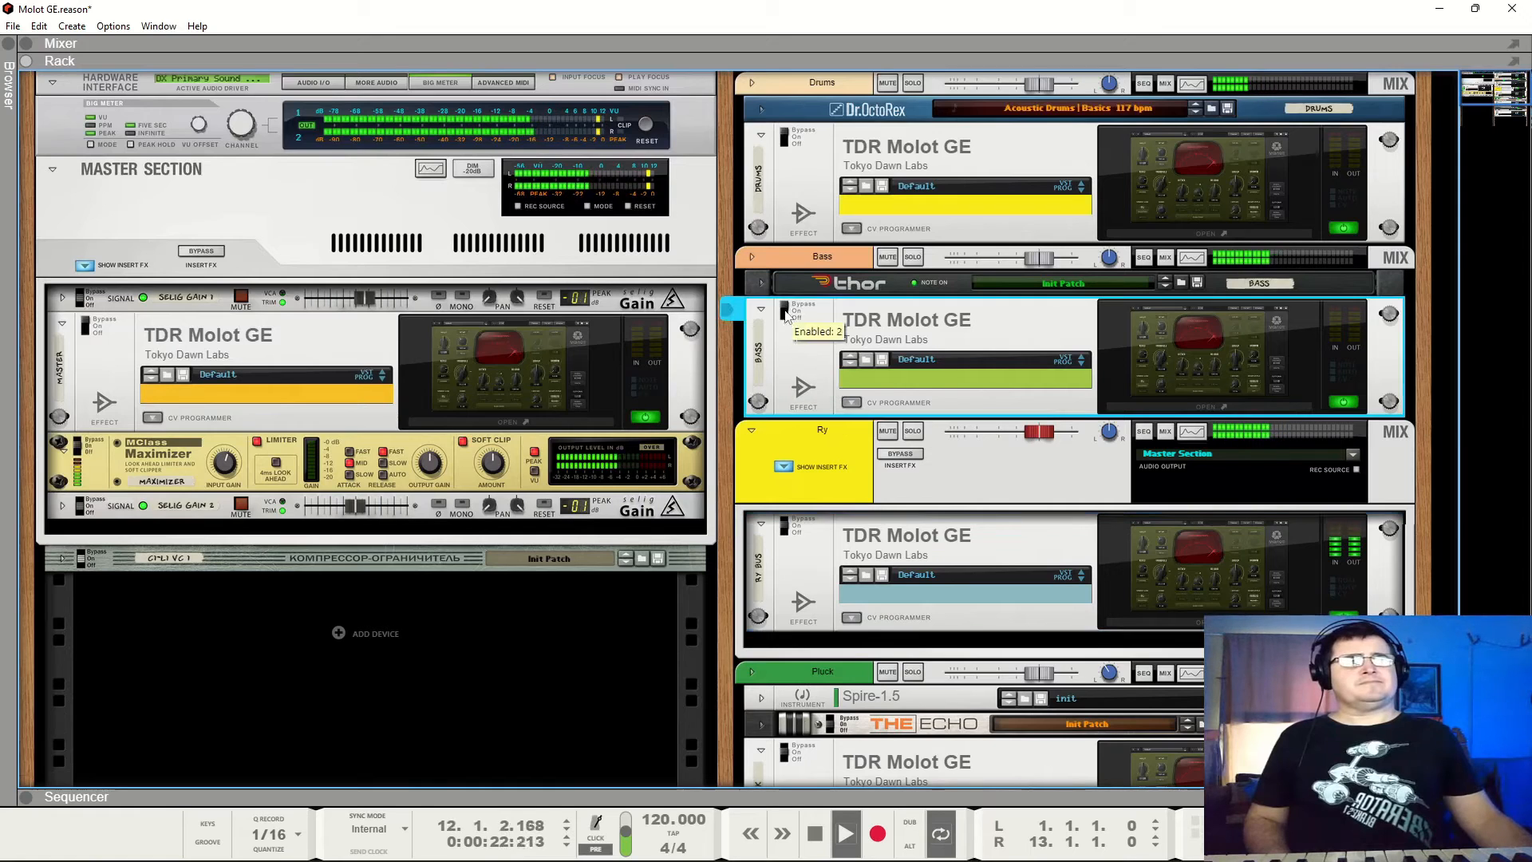
left_click(785, 140)
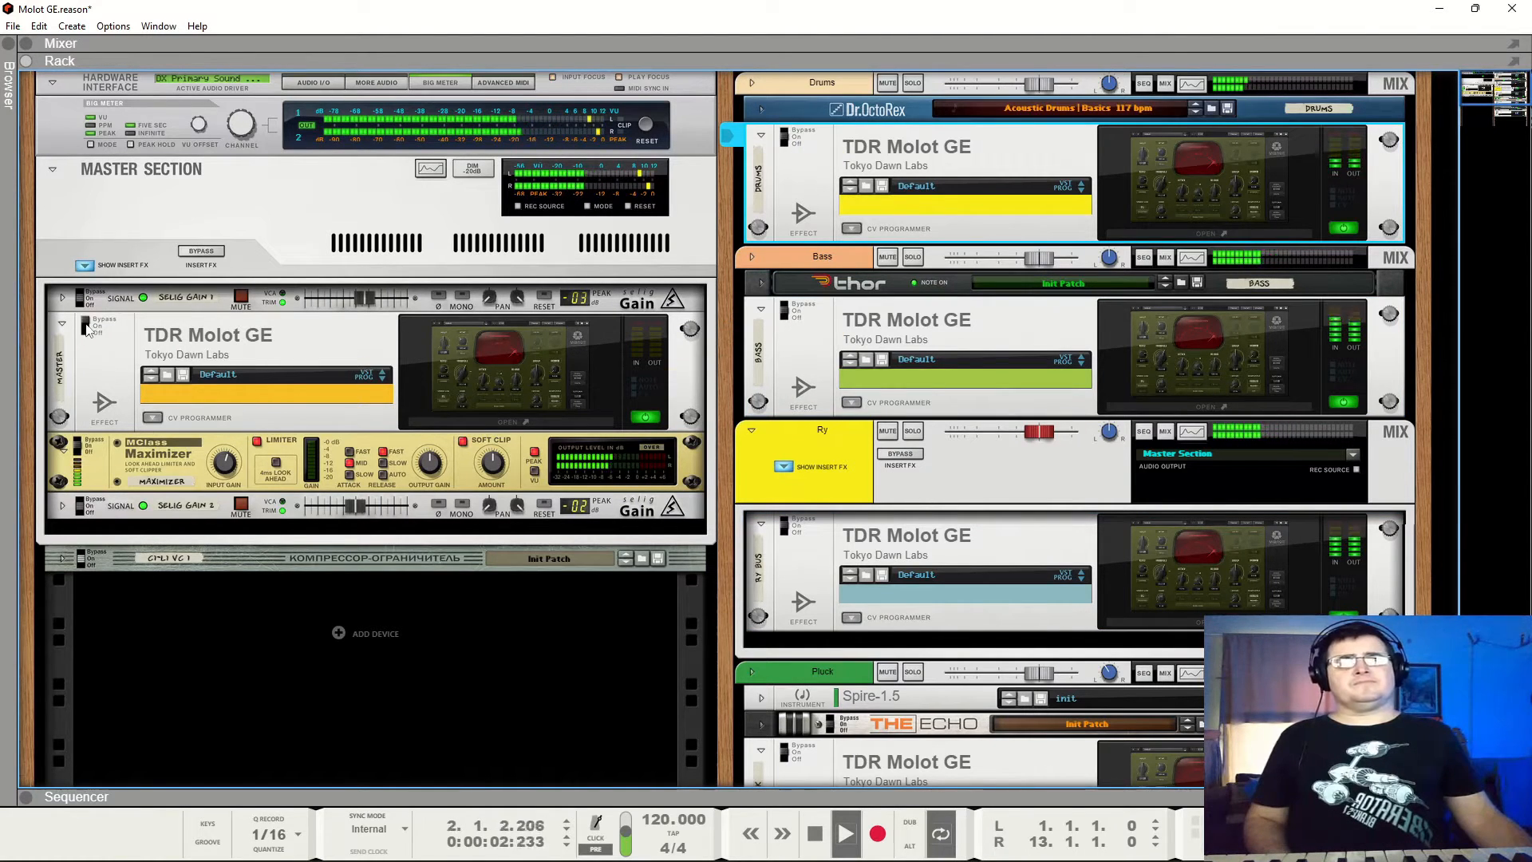
left_click(85, 328)
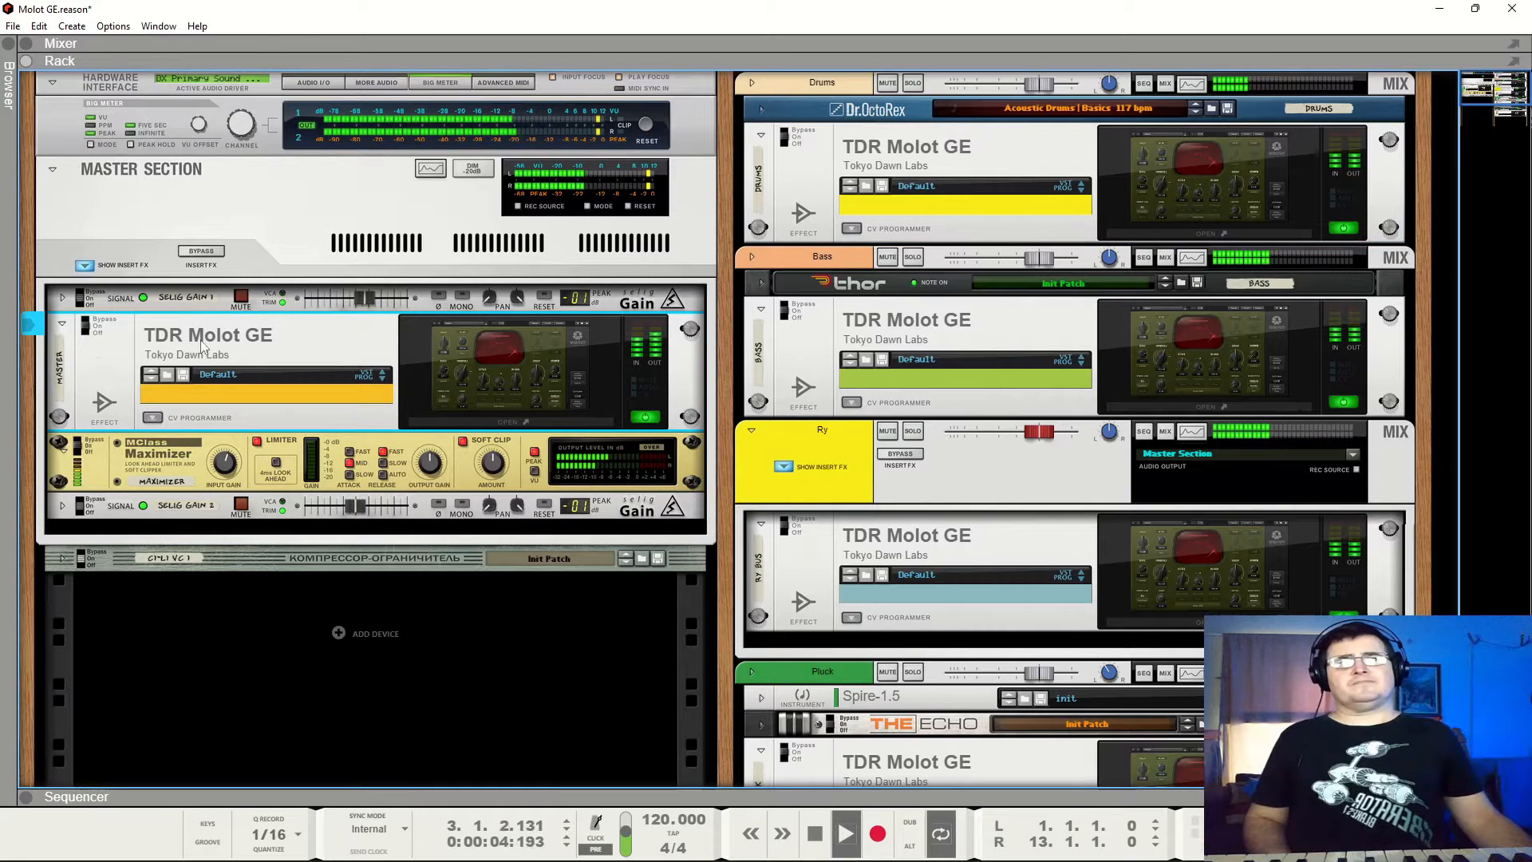
key("space")
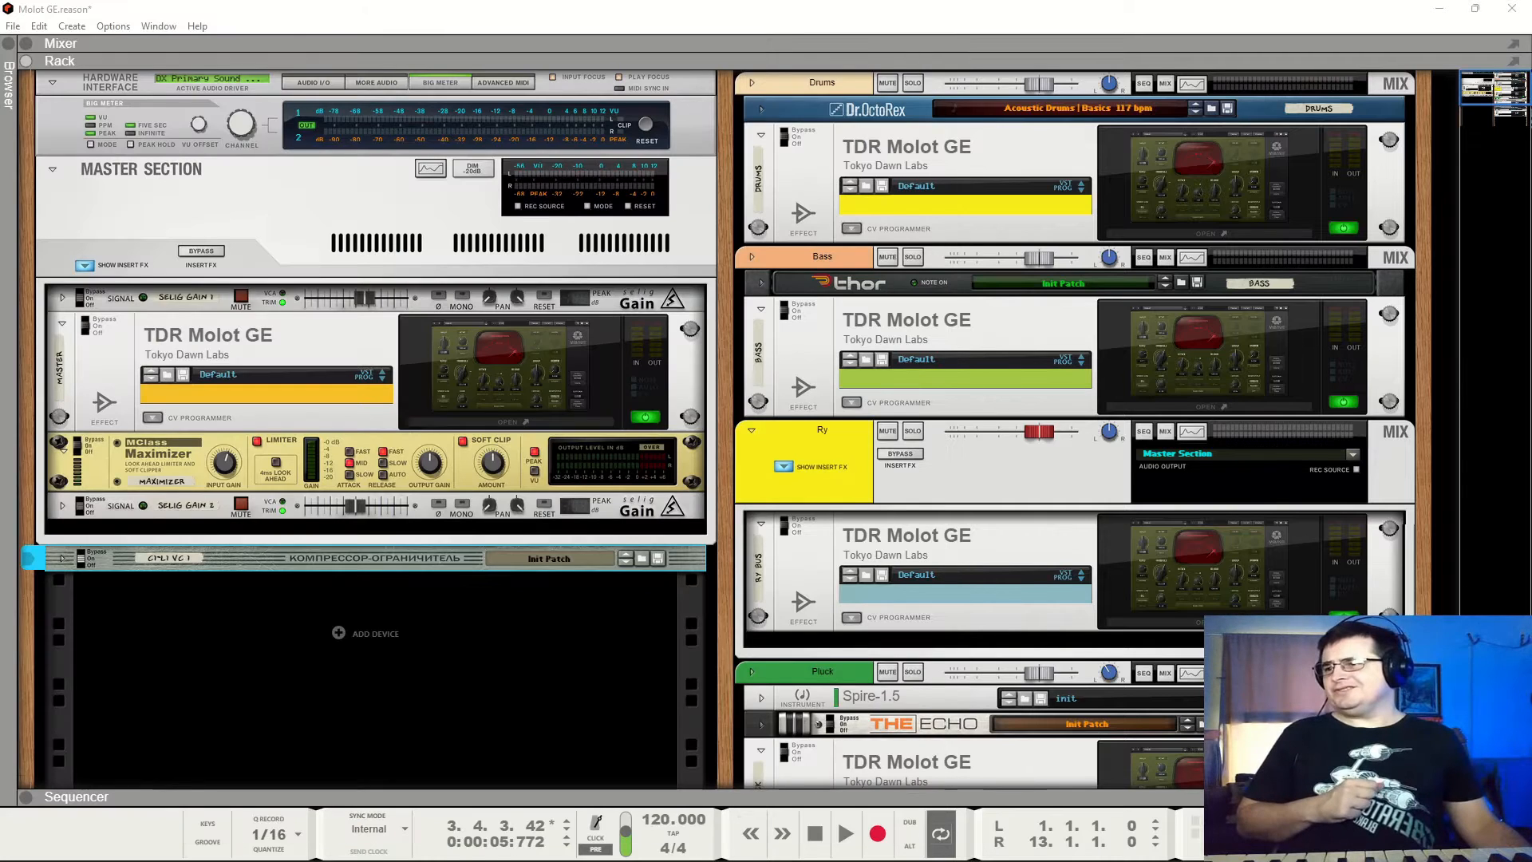
Open the master TDR Molot GE interface, dismiss the demo notice and keep the window pinned open.
left_click(481, 371)
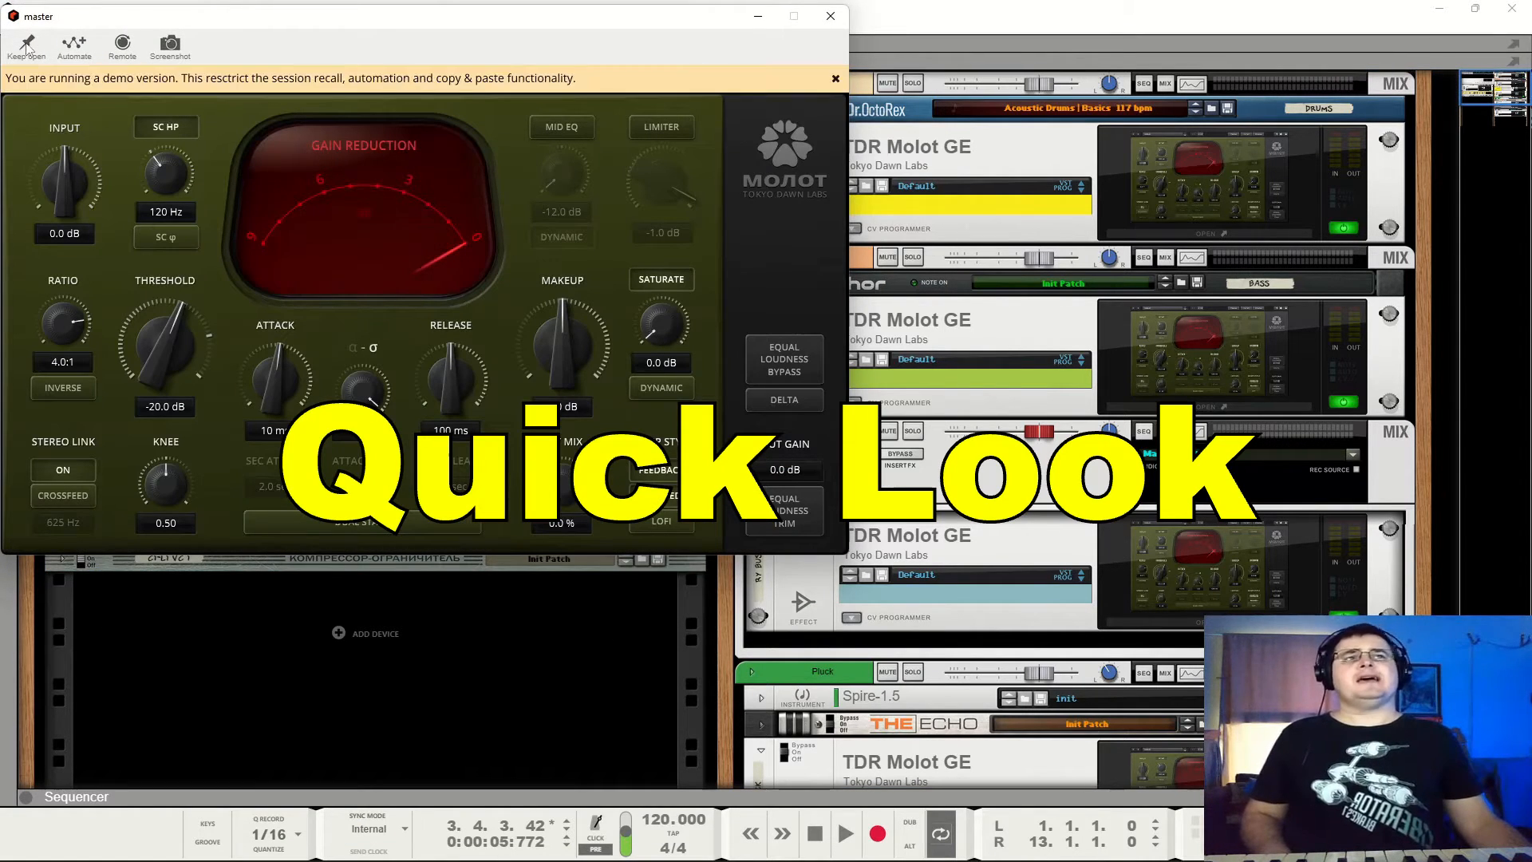
left_click(835, 79)
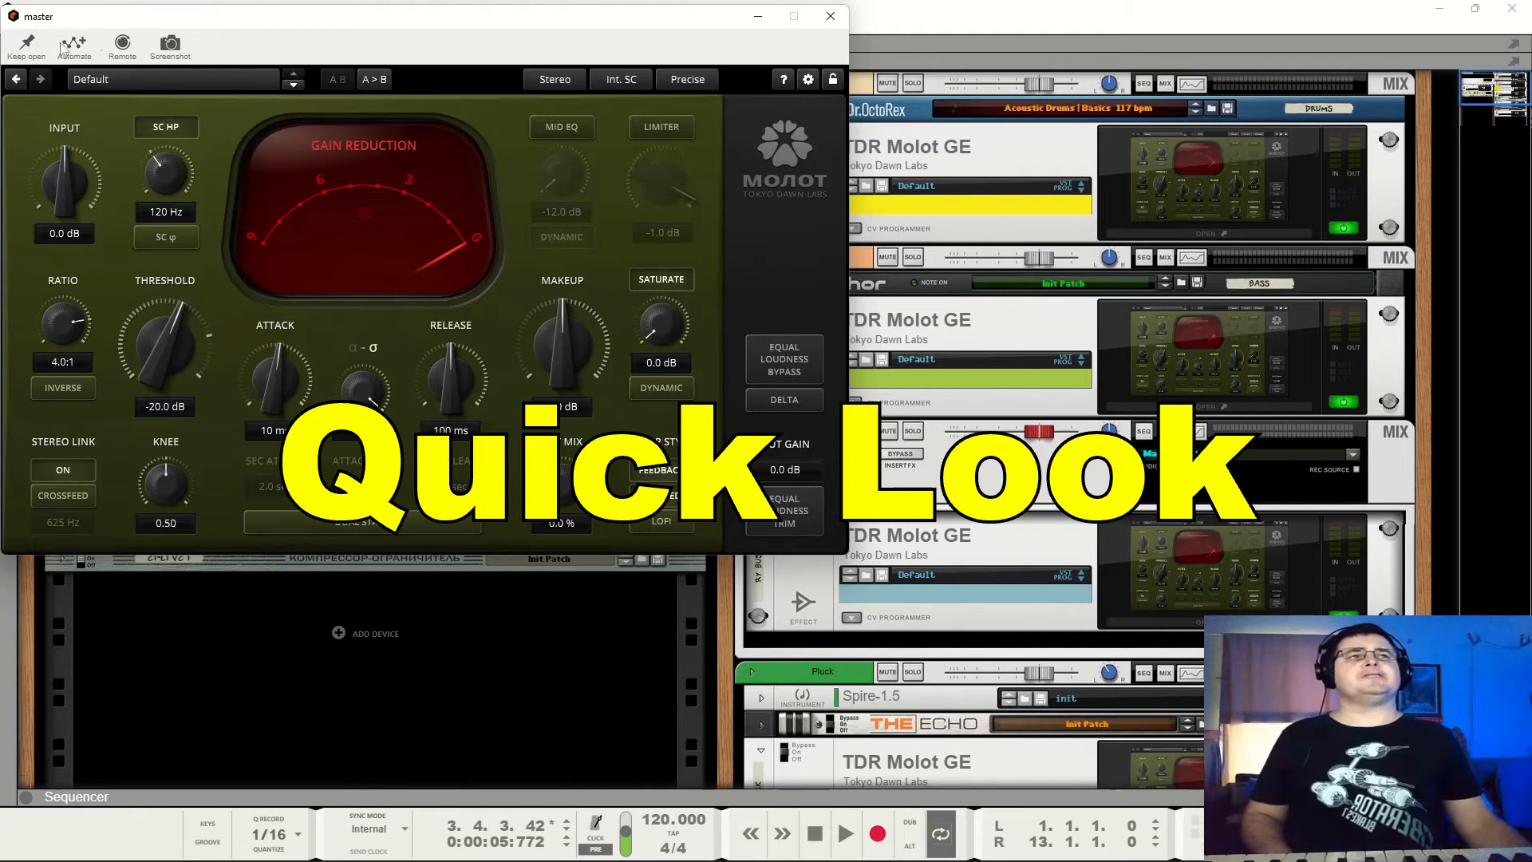
left_click(27, 45)
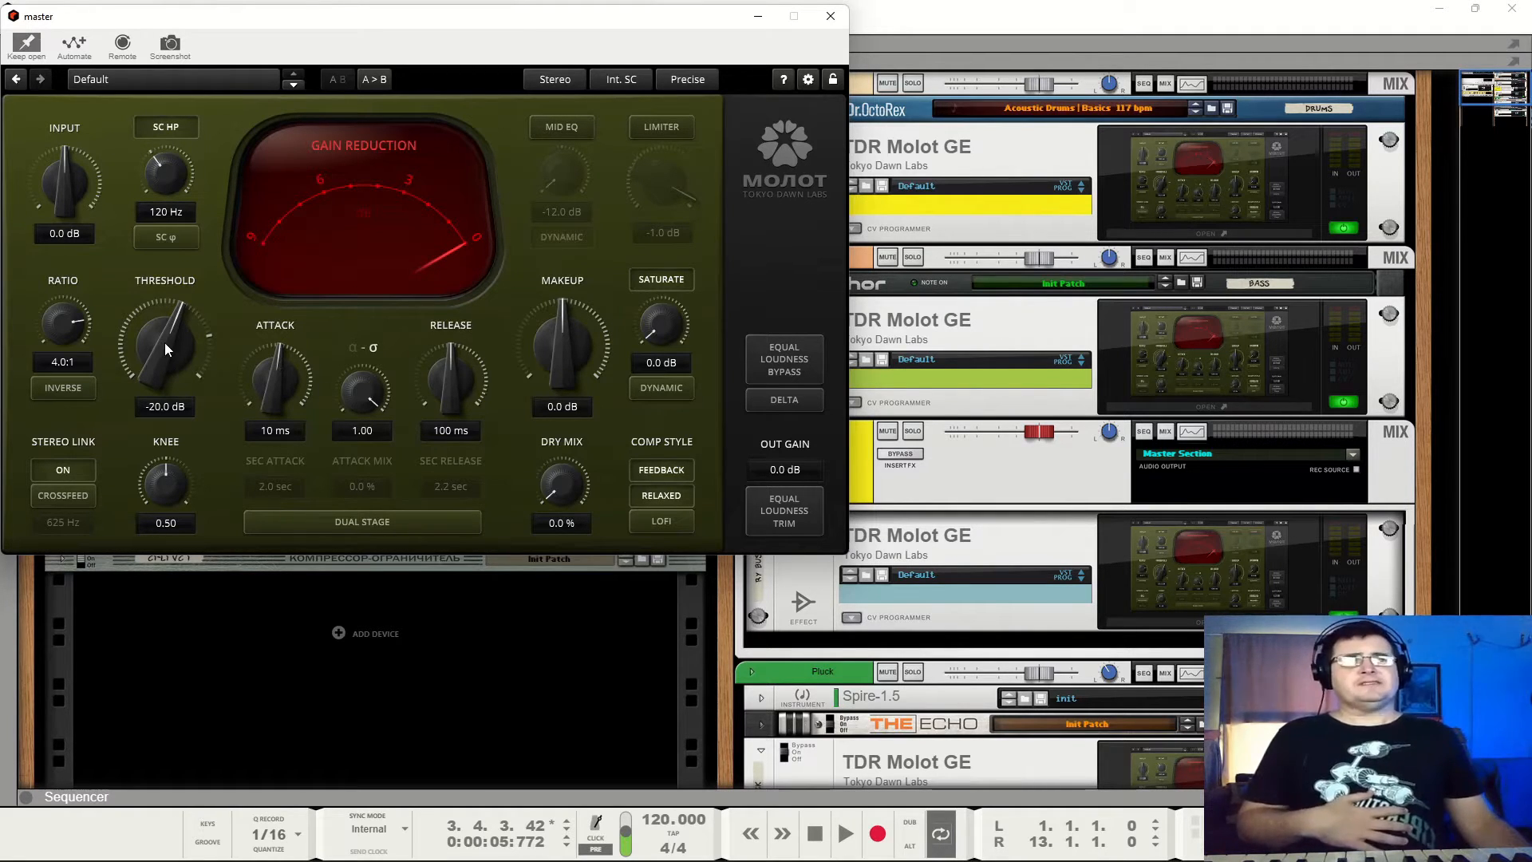
Set the master Molot GE threshold to about -17.1 dB, checking the gain reduction during short playback.
left_click_drag(184, 379, 170, 311)
key("space")
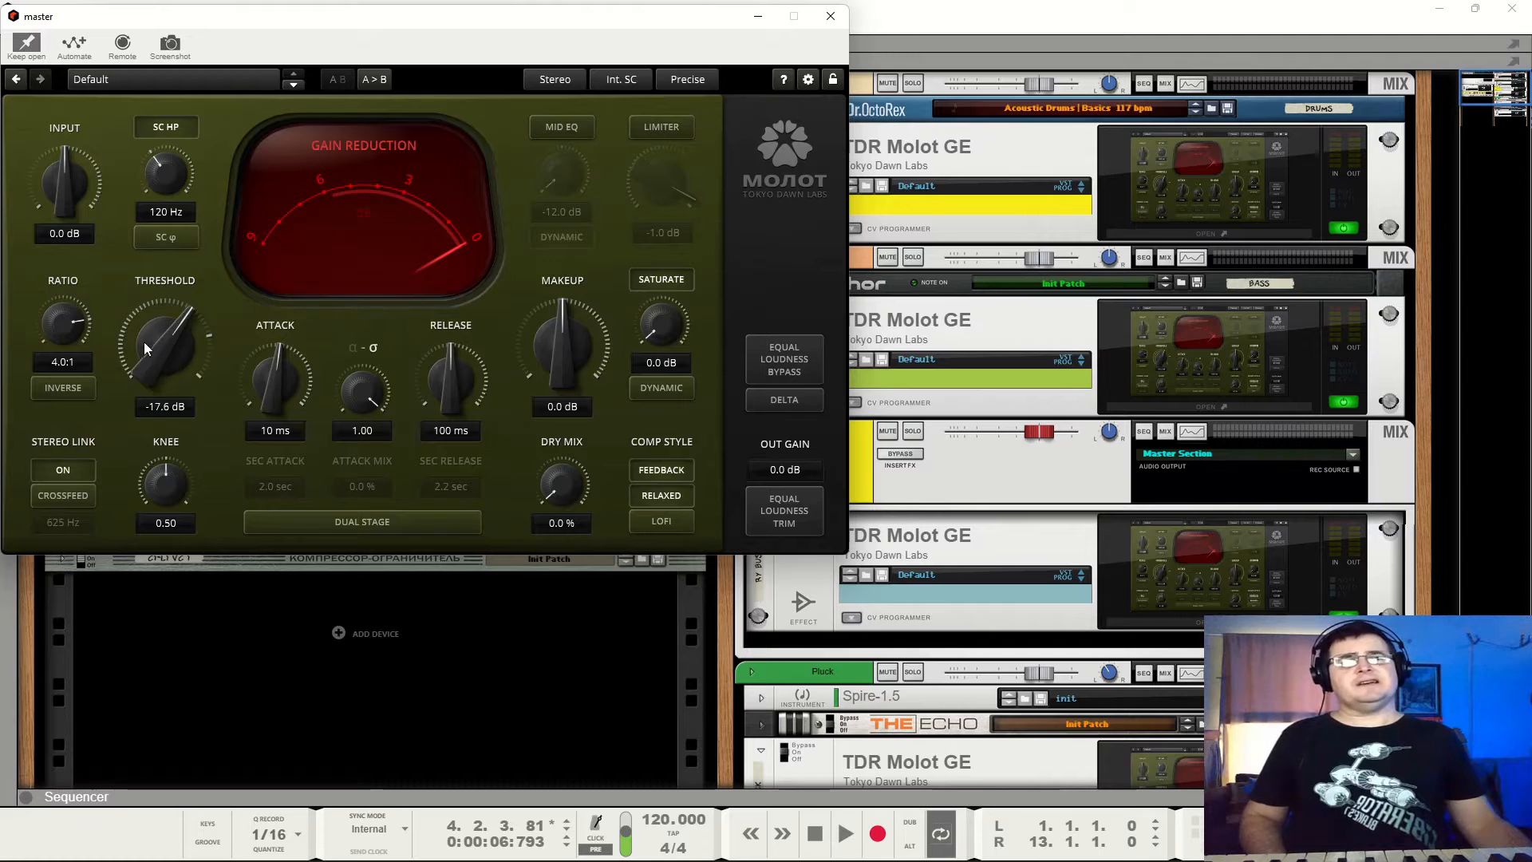
key("space")
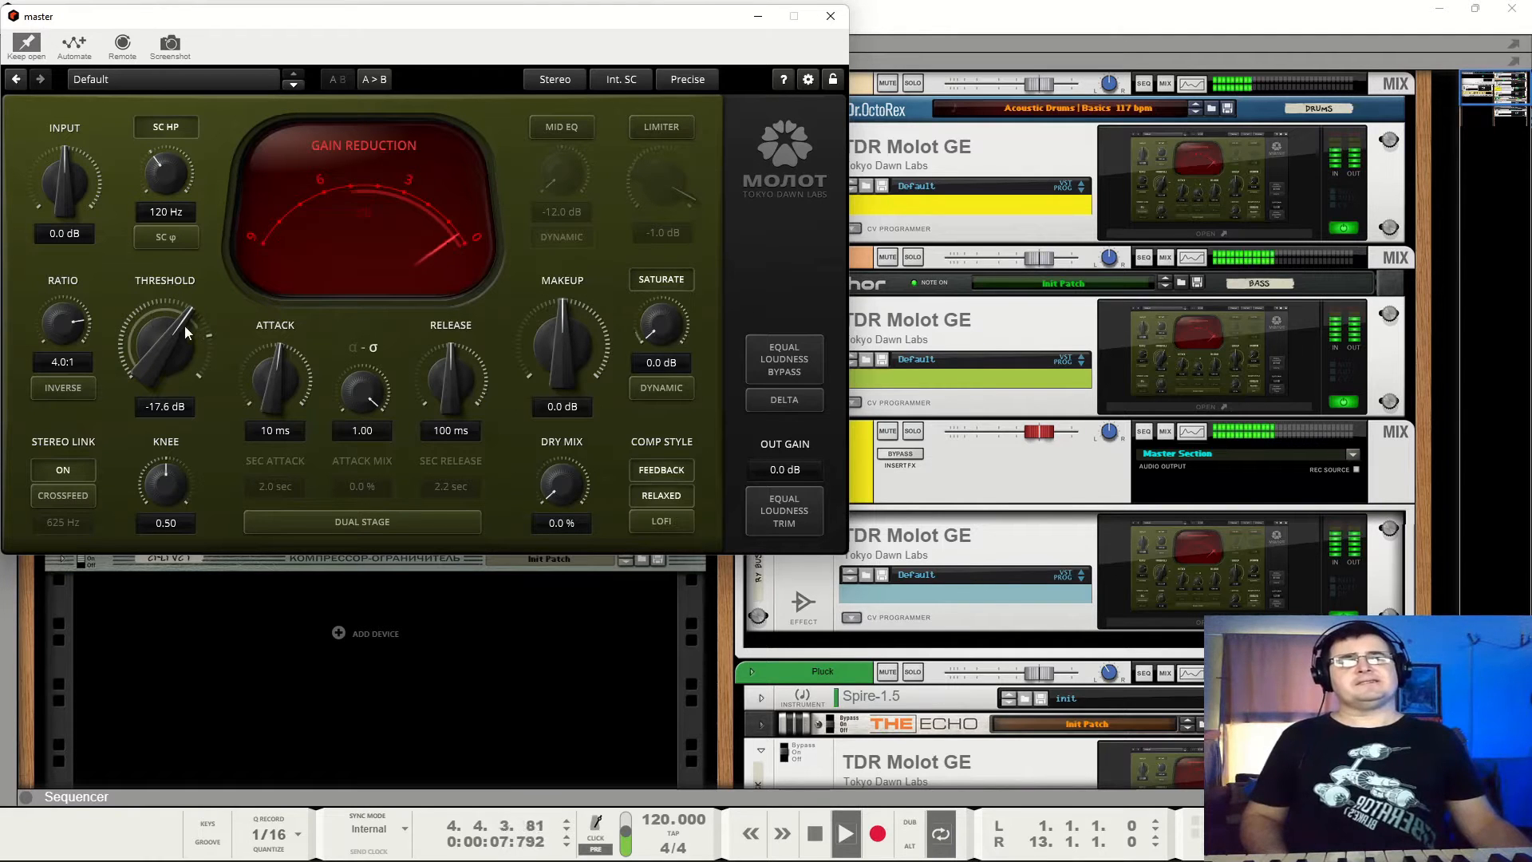
key("space")
left_click_drag(184, 326, 175, 336)
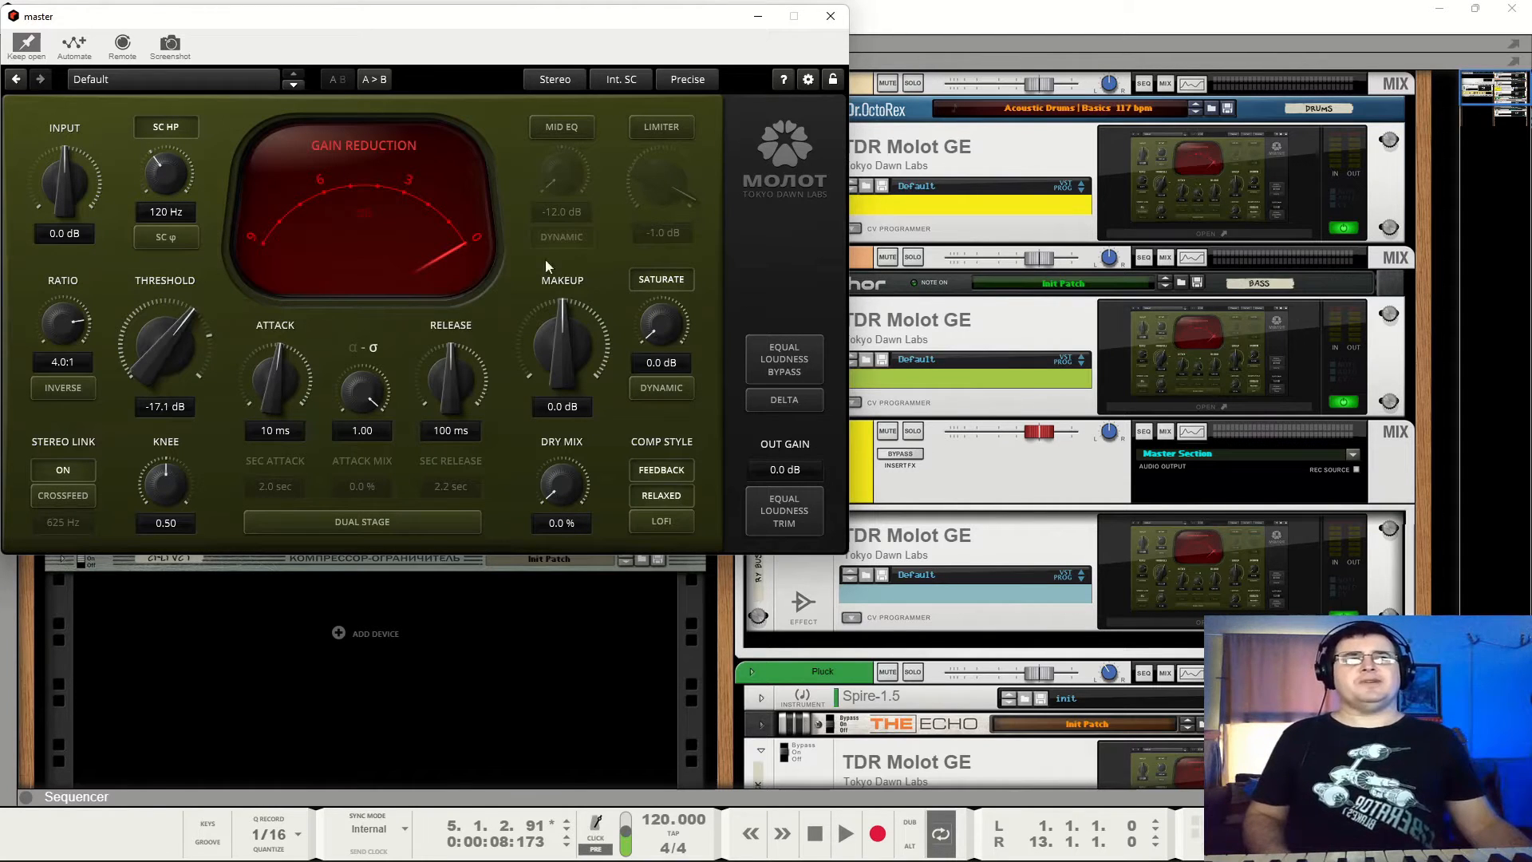
Change the meter scale up to 32 dB and down to 2 dB, and toggle its display to Total Gain and back to Gain Reduction.
left_click(273, 222)
left_click(273, 222)
left_click(273, 222)
left_click(273, 222)
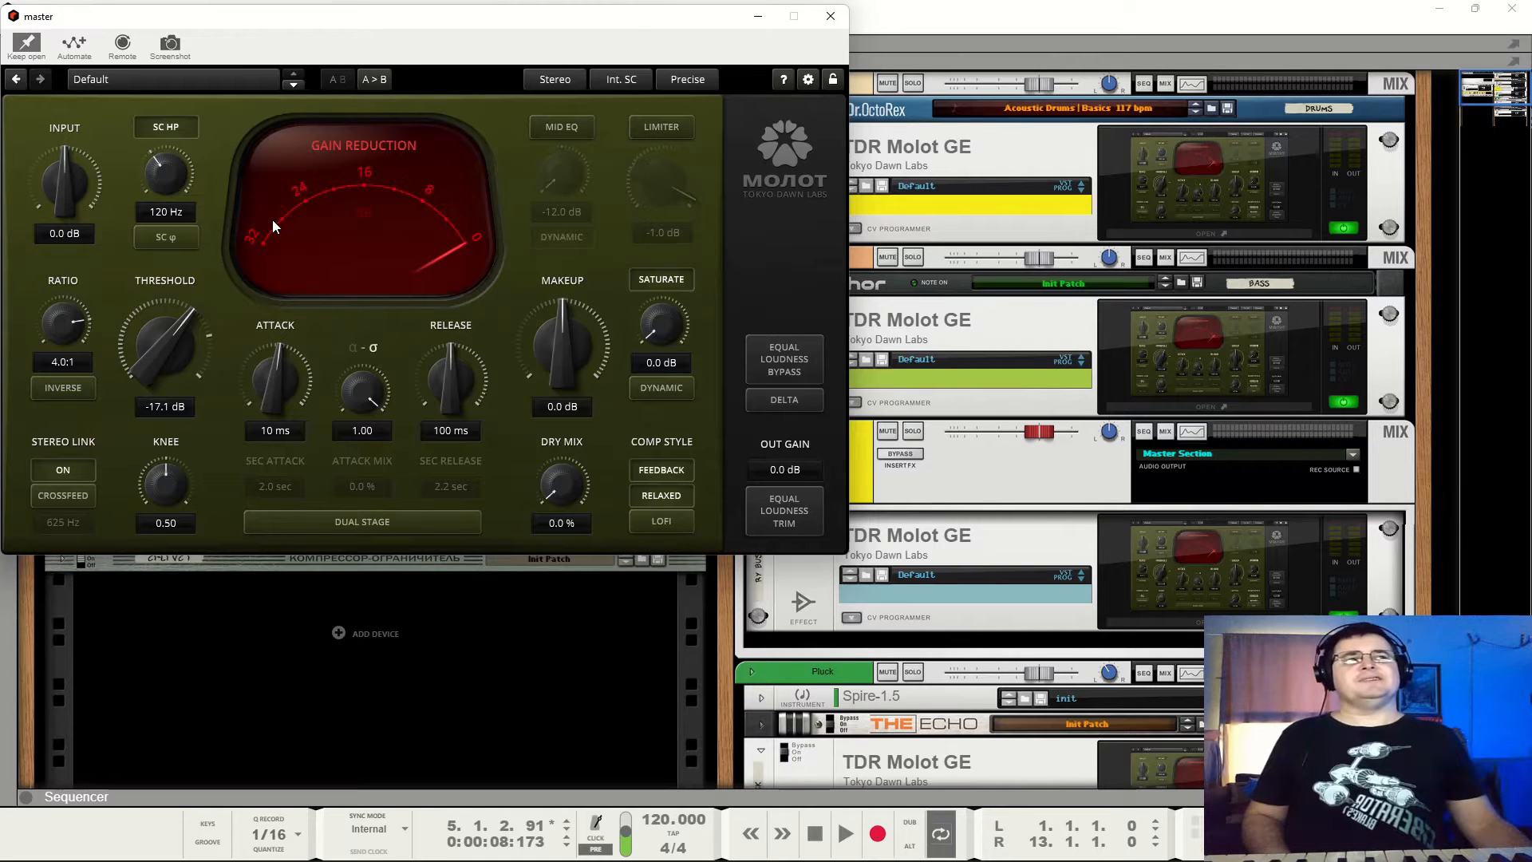
left_click(472, 217)
left_click(473, 217)
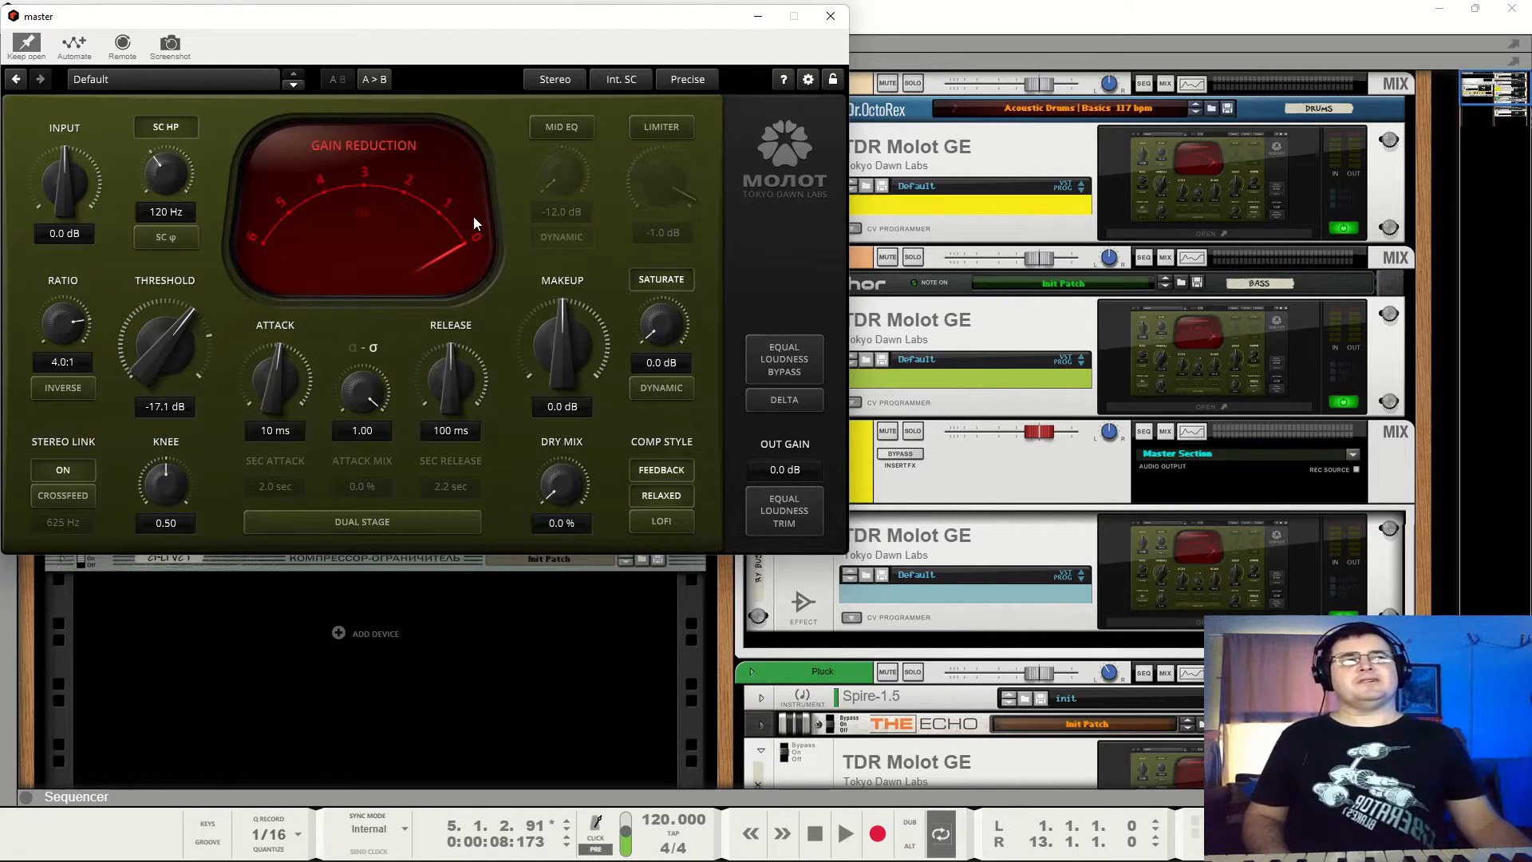
left_click(472, 217)
left_click(473, 222)
left_click(351, 145)
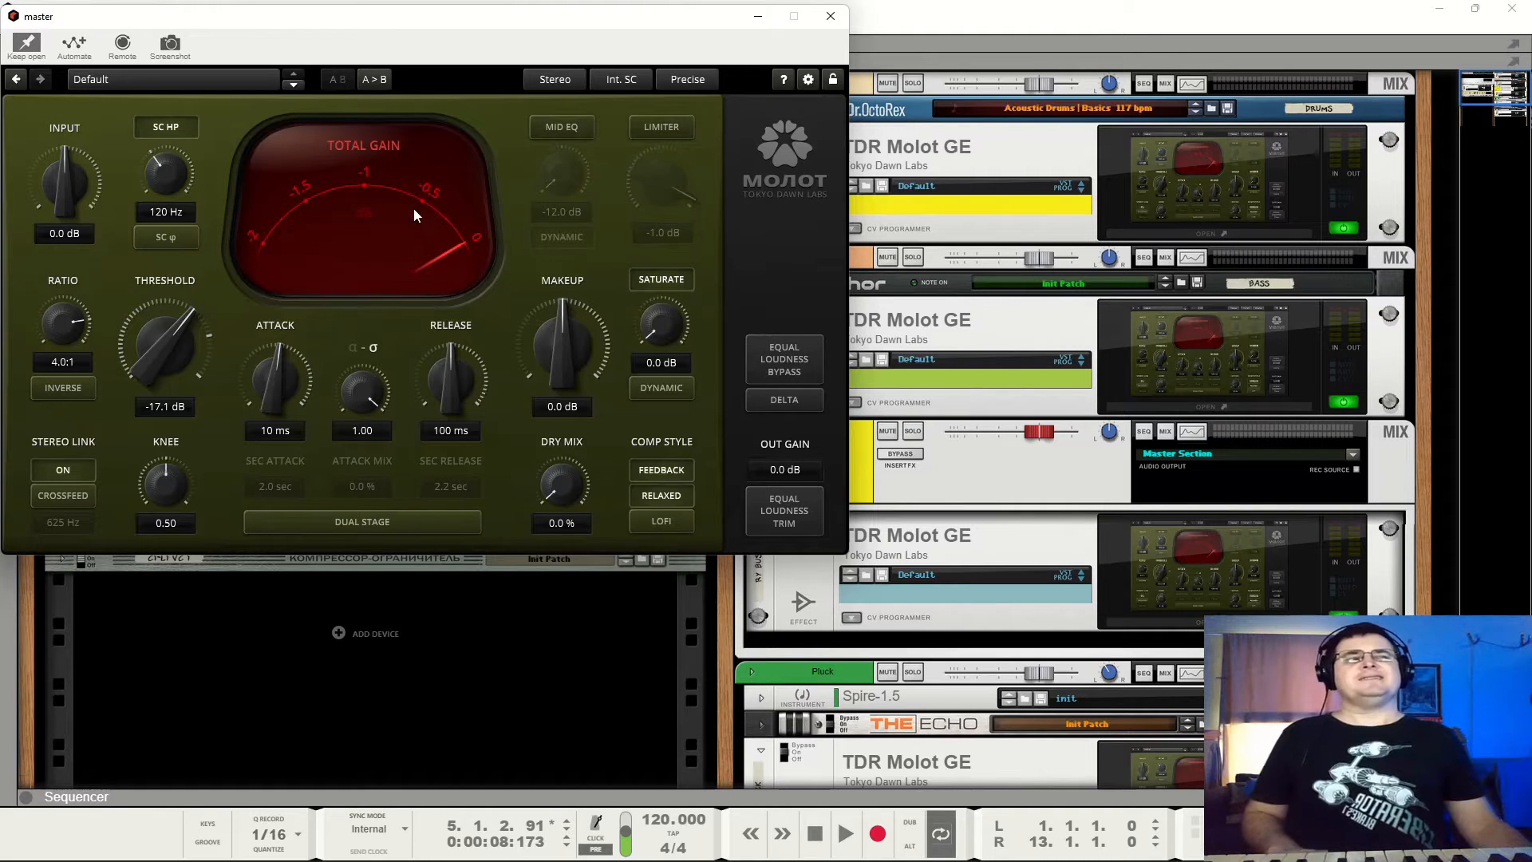
left_click(390, 151)
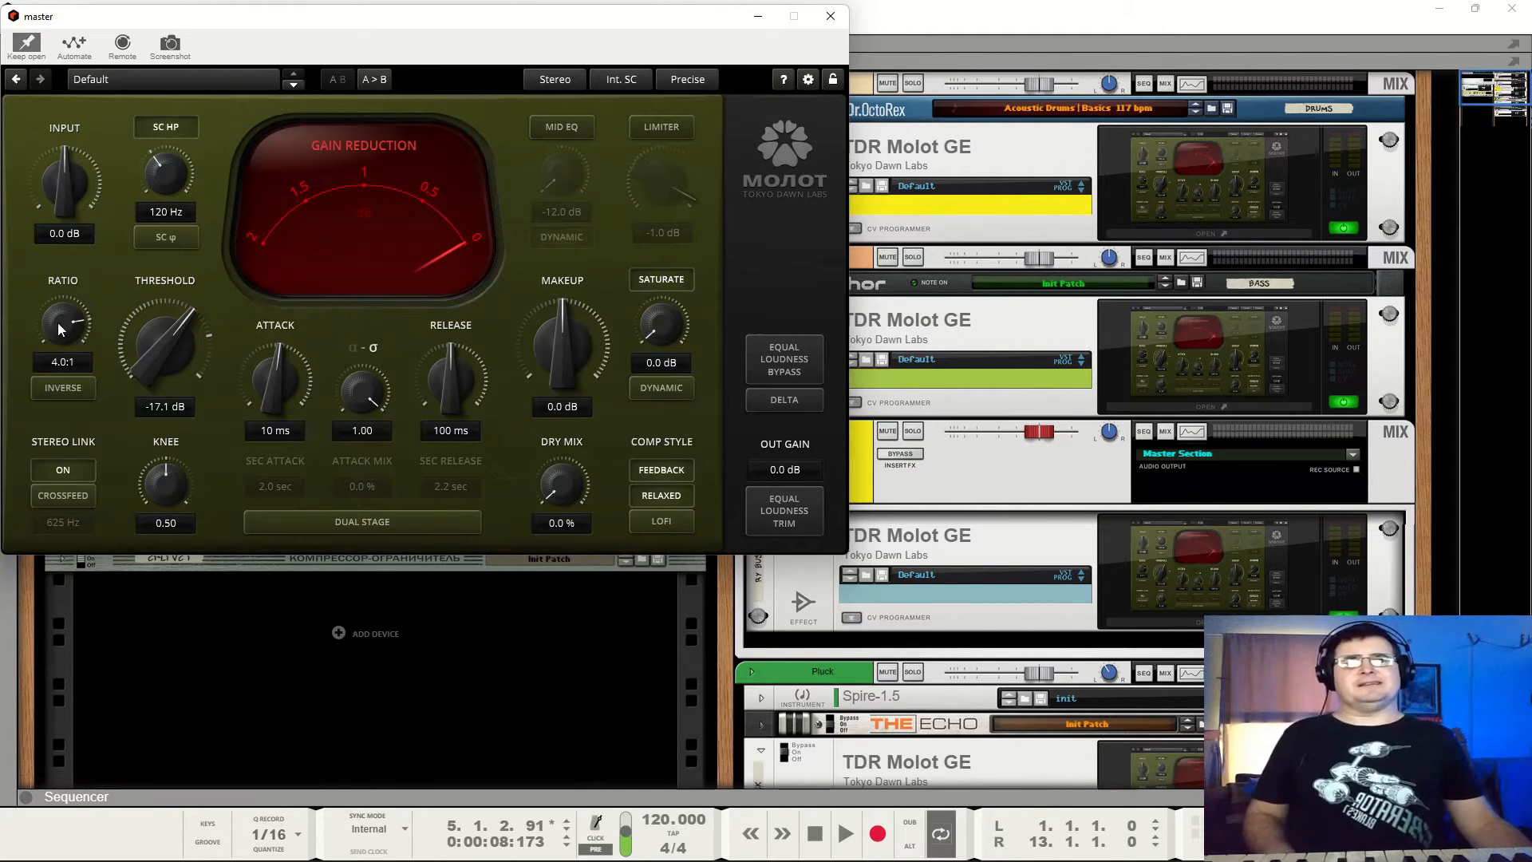
Sweep the Molot GE ratio down to 1.1:1 and raise it to about 10.9:1.
left_click_drag(64, 336, 64, 407)
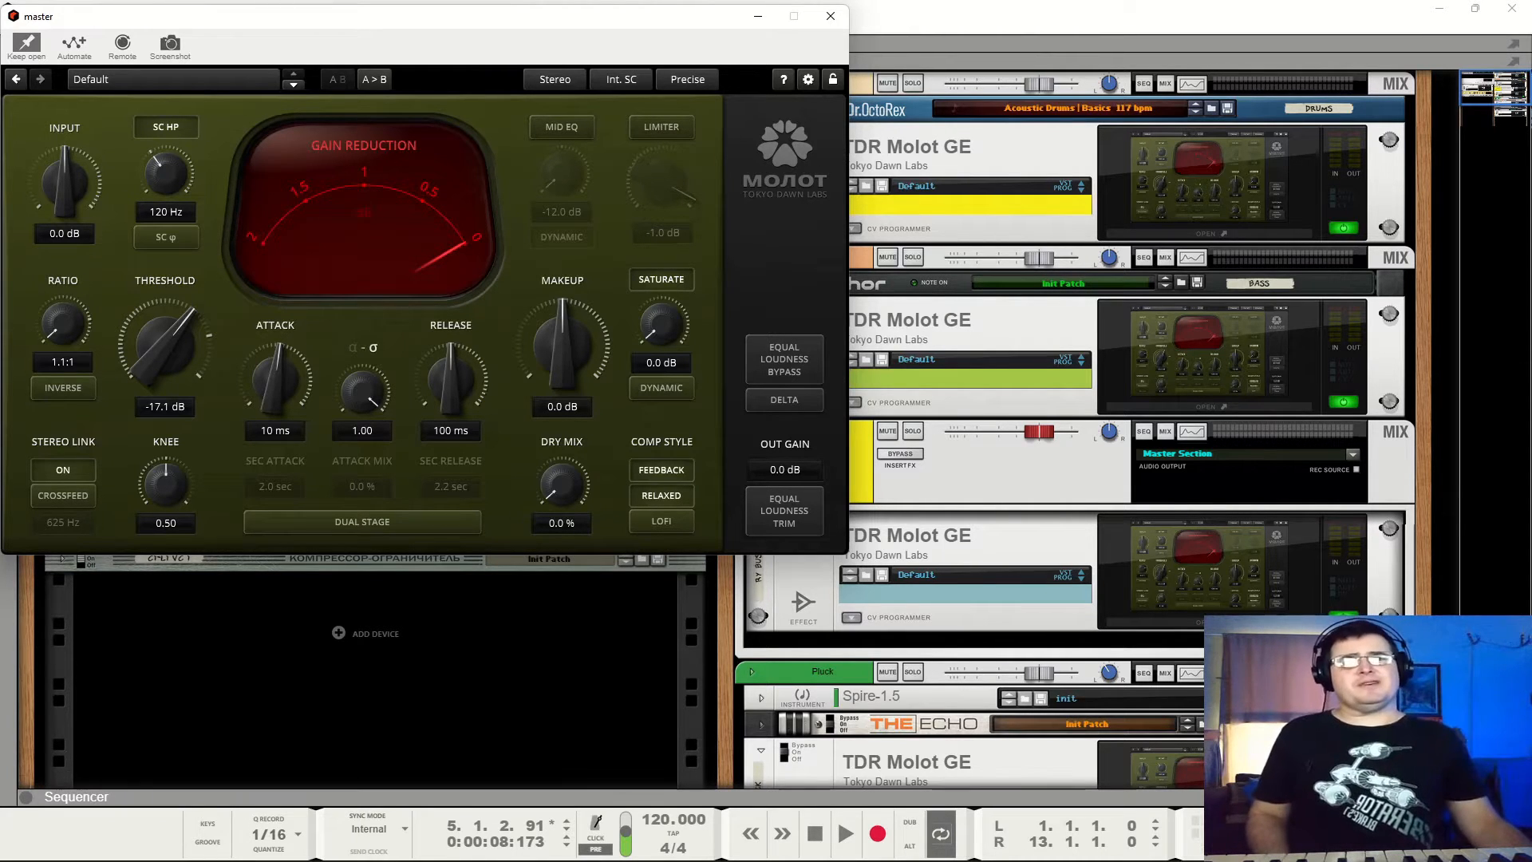
left_click_drag(64, 323, 64, 298)
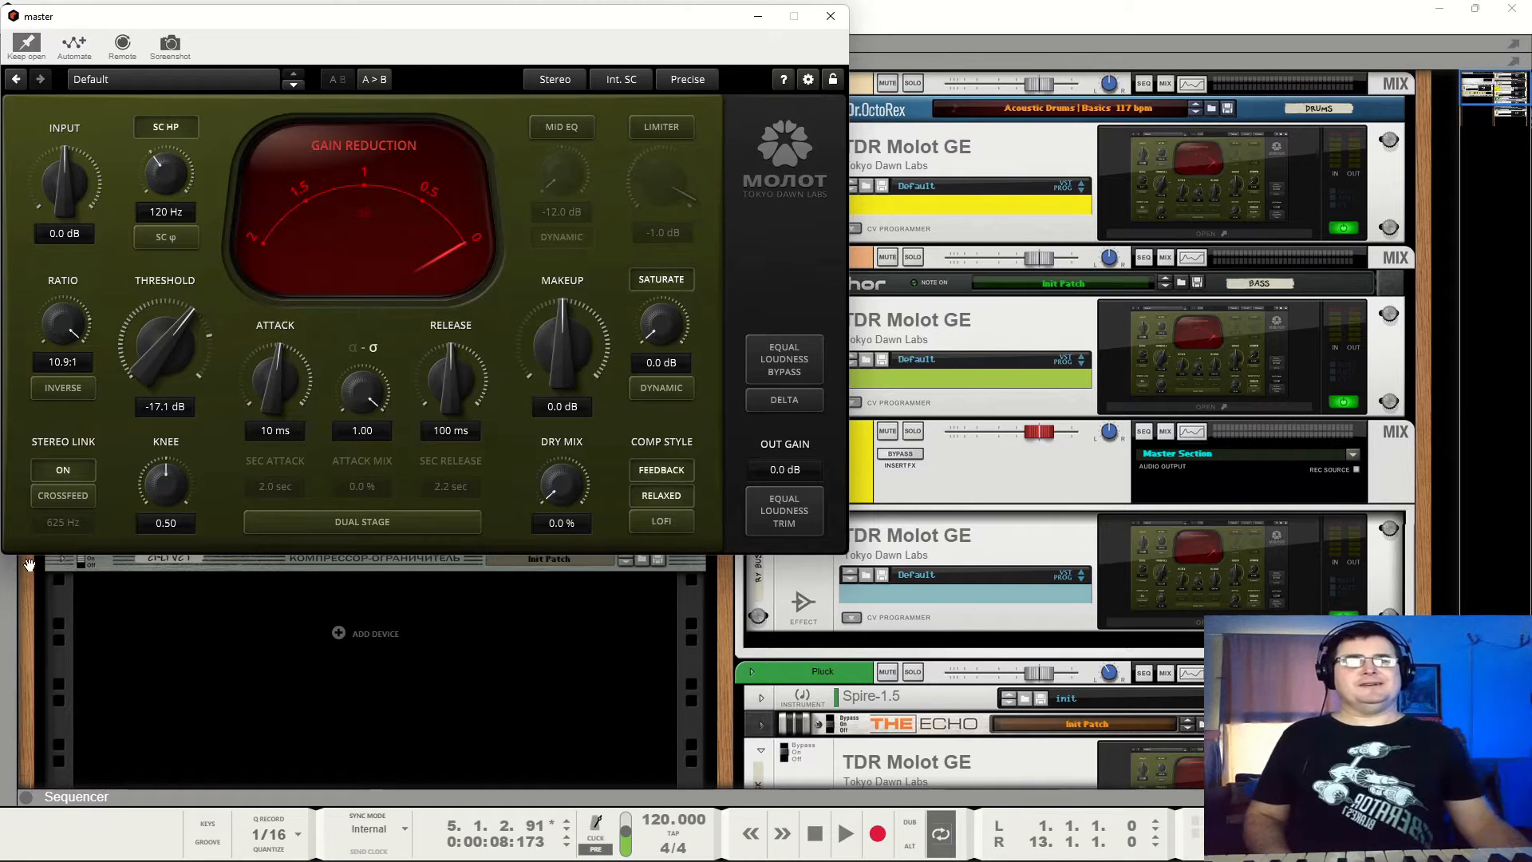
Unfold the green compressor device behind the slightly shifted plugin window and turn its ratio to 11.00.
left_click_drag(292, 16, 298, 13)
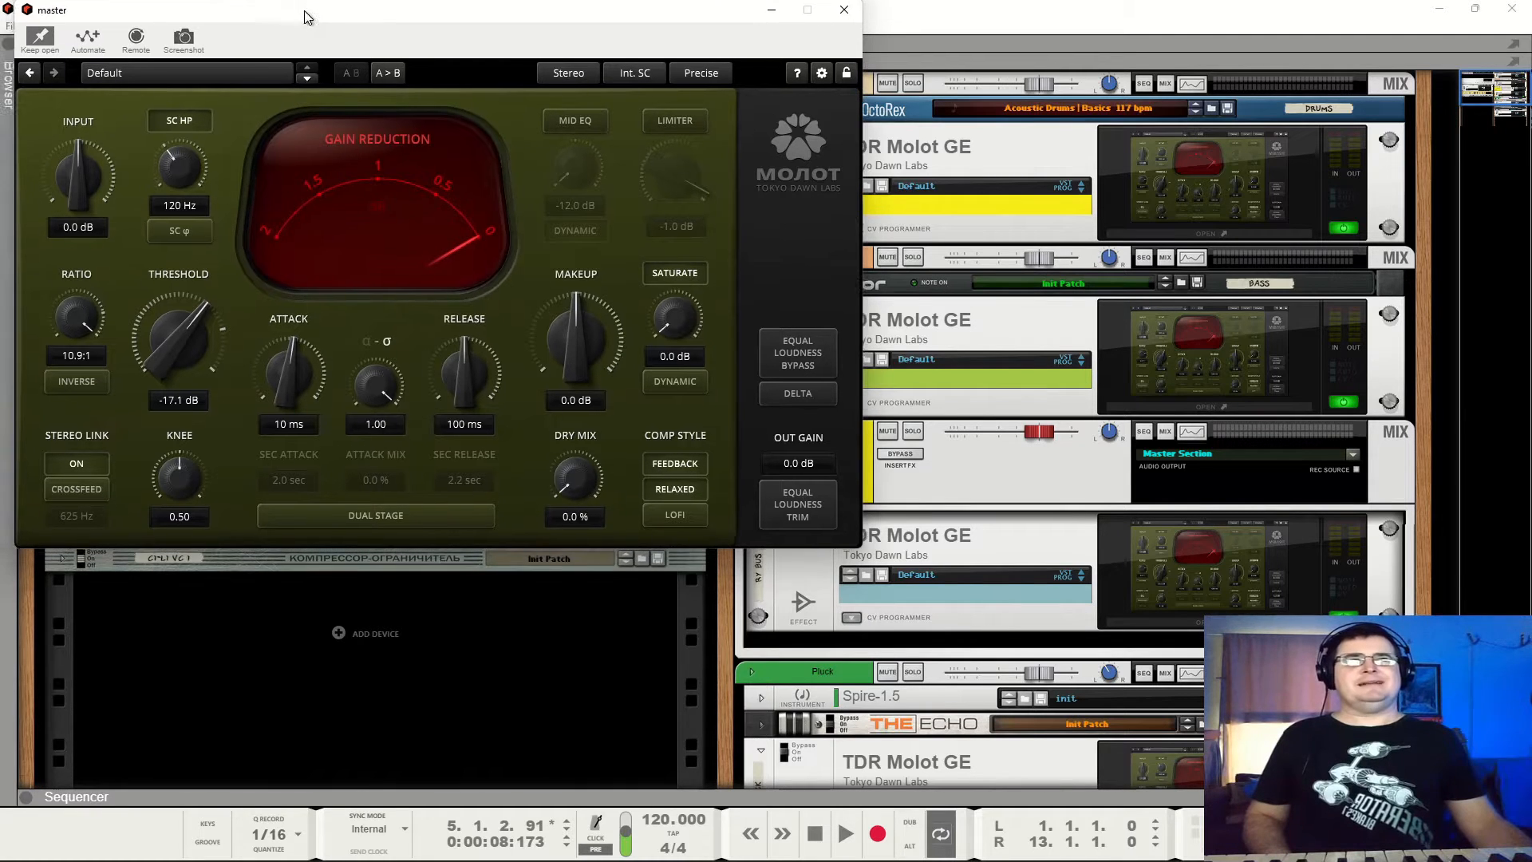
left_click(60, 558)
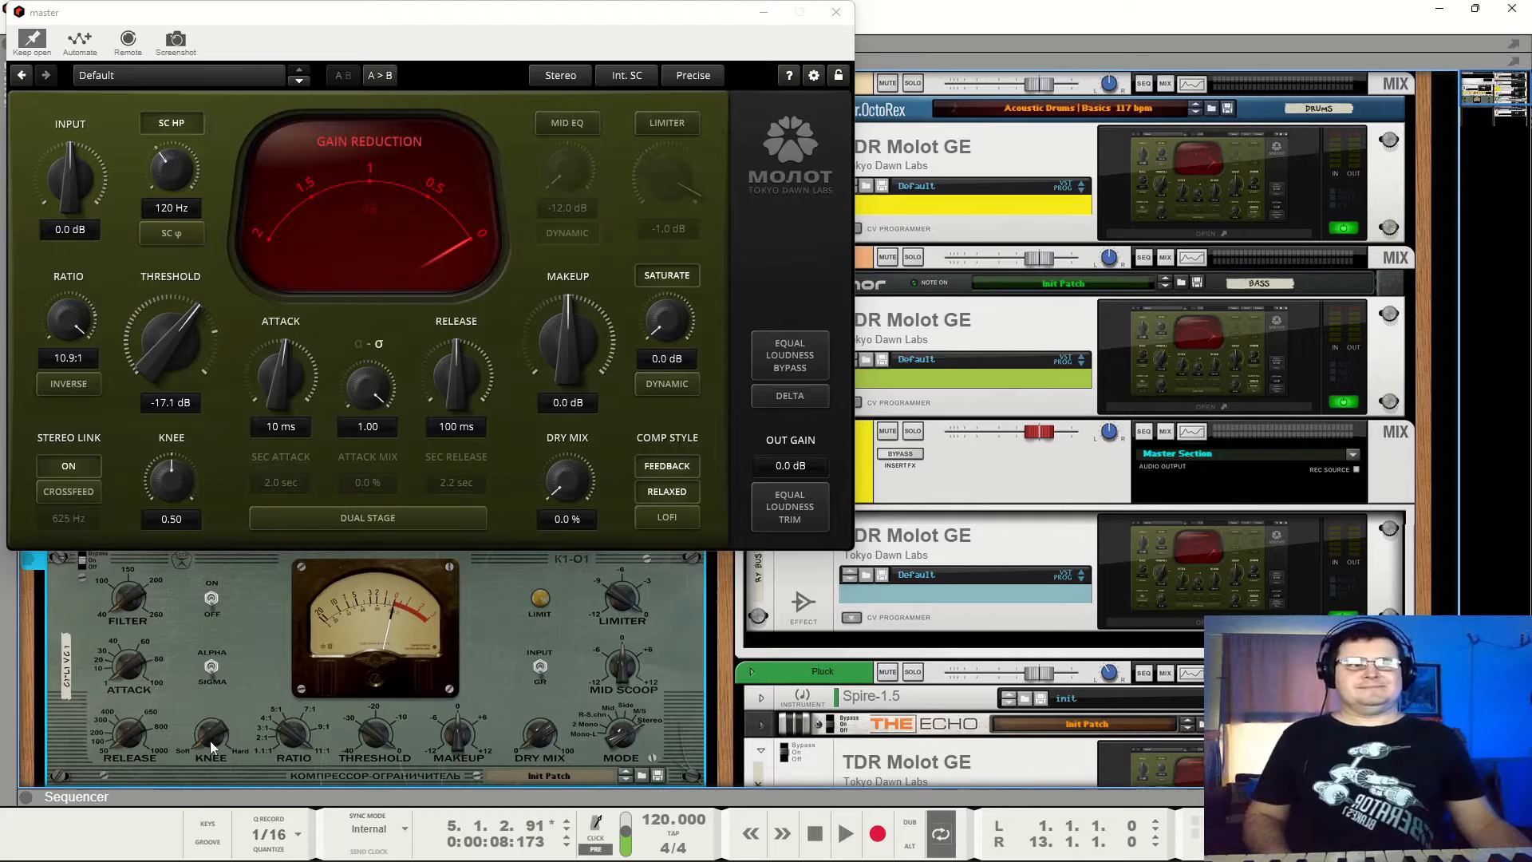
left_click_drag(294, 736, 305, 698)
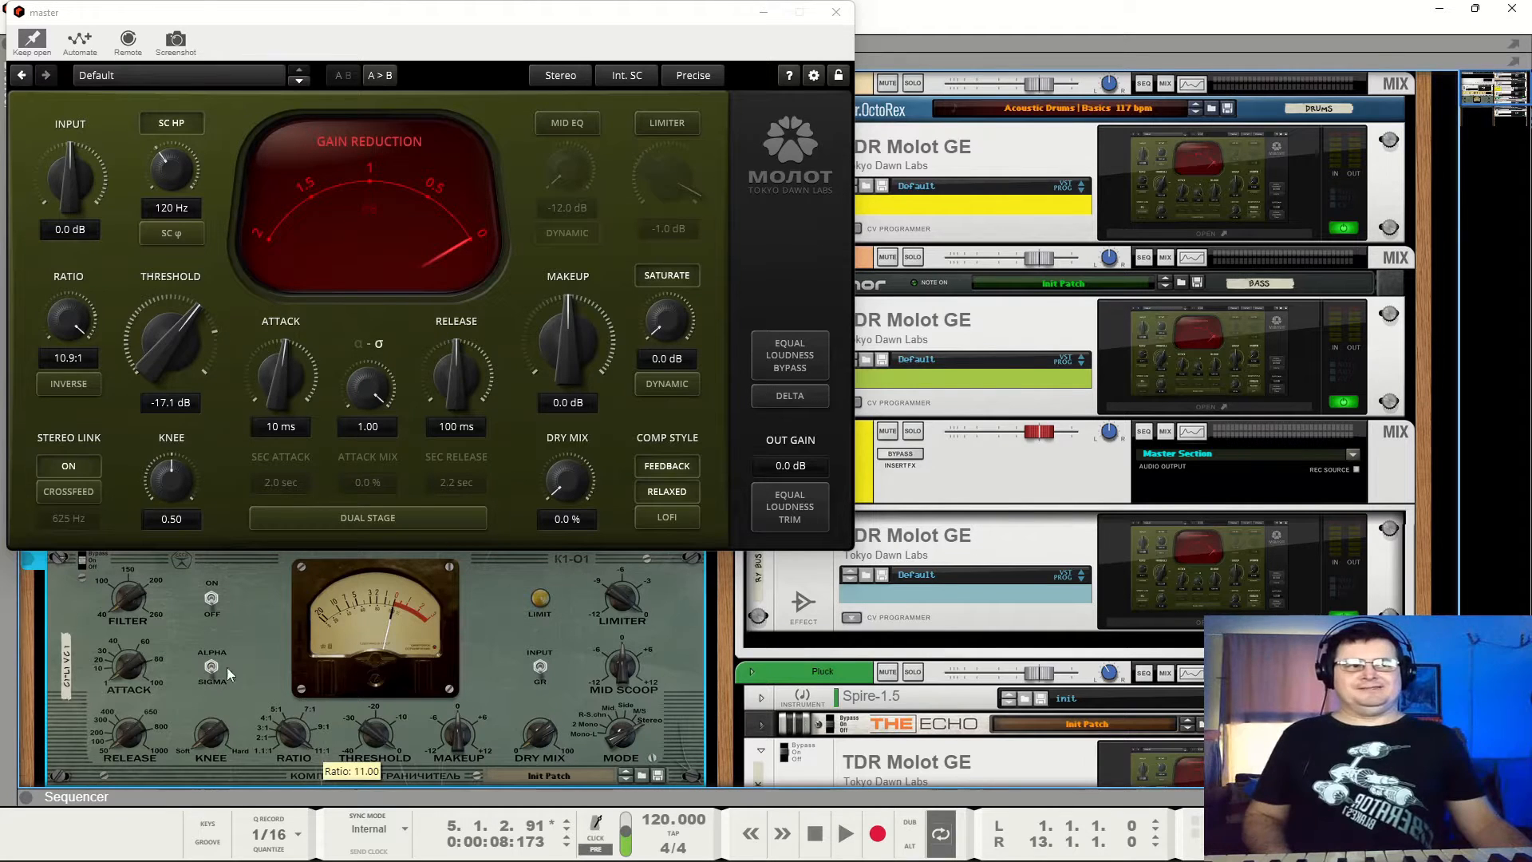
Fold the green rack compressor and lower the master Molot GE ratio to 4.0:1.
left_click(64, 555)
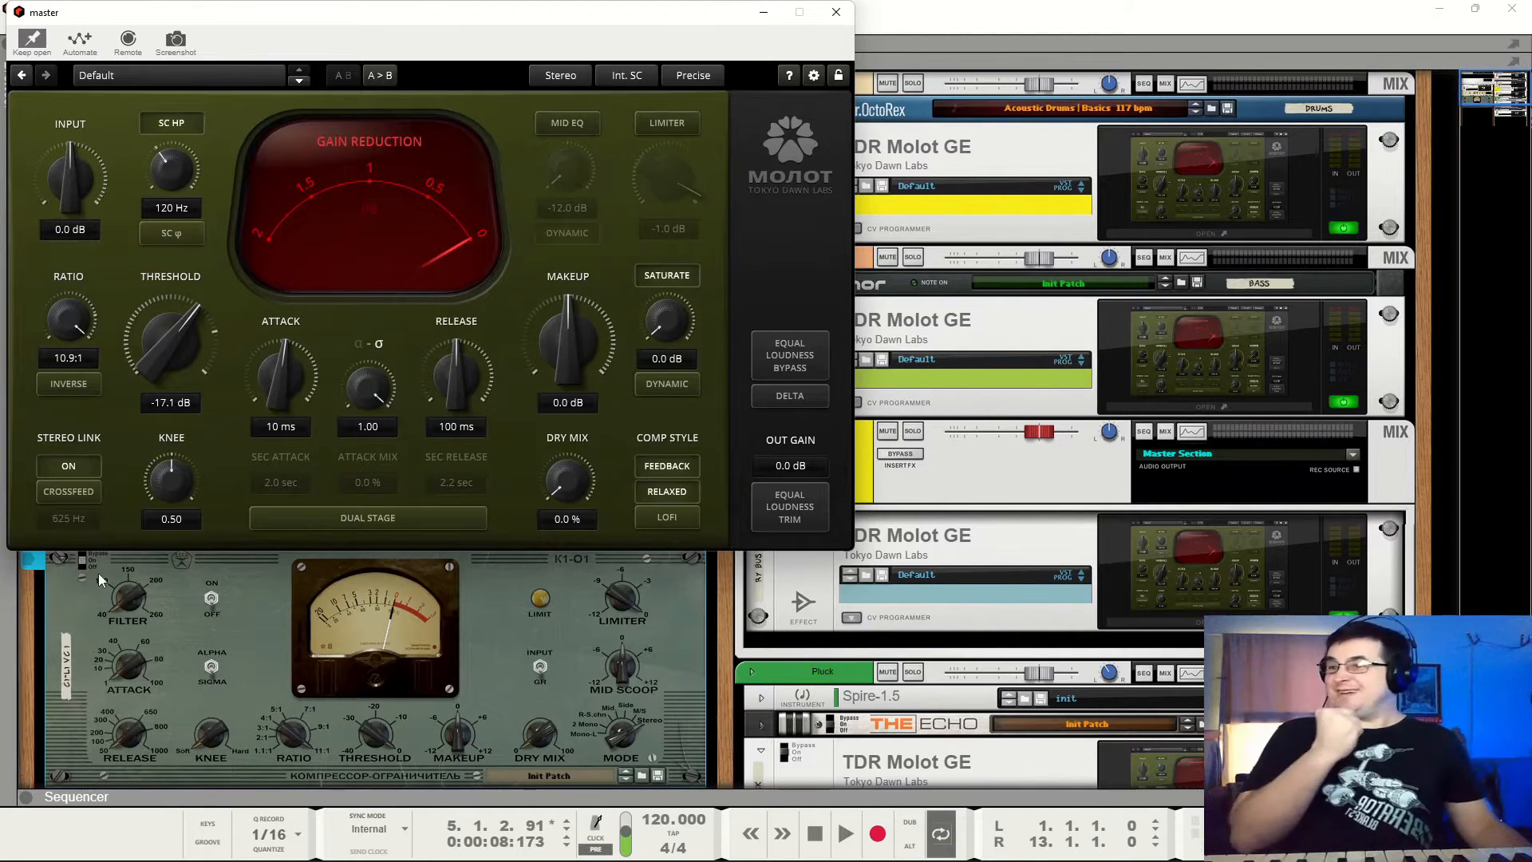
left_click(64, 559)
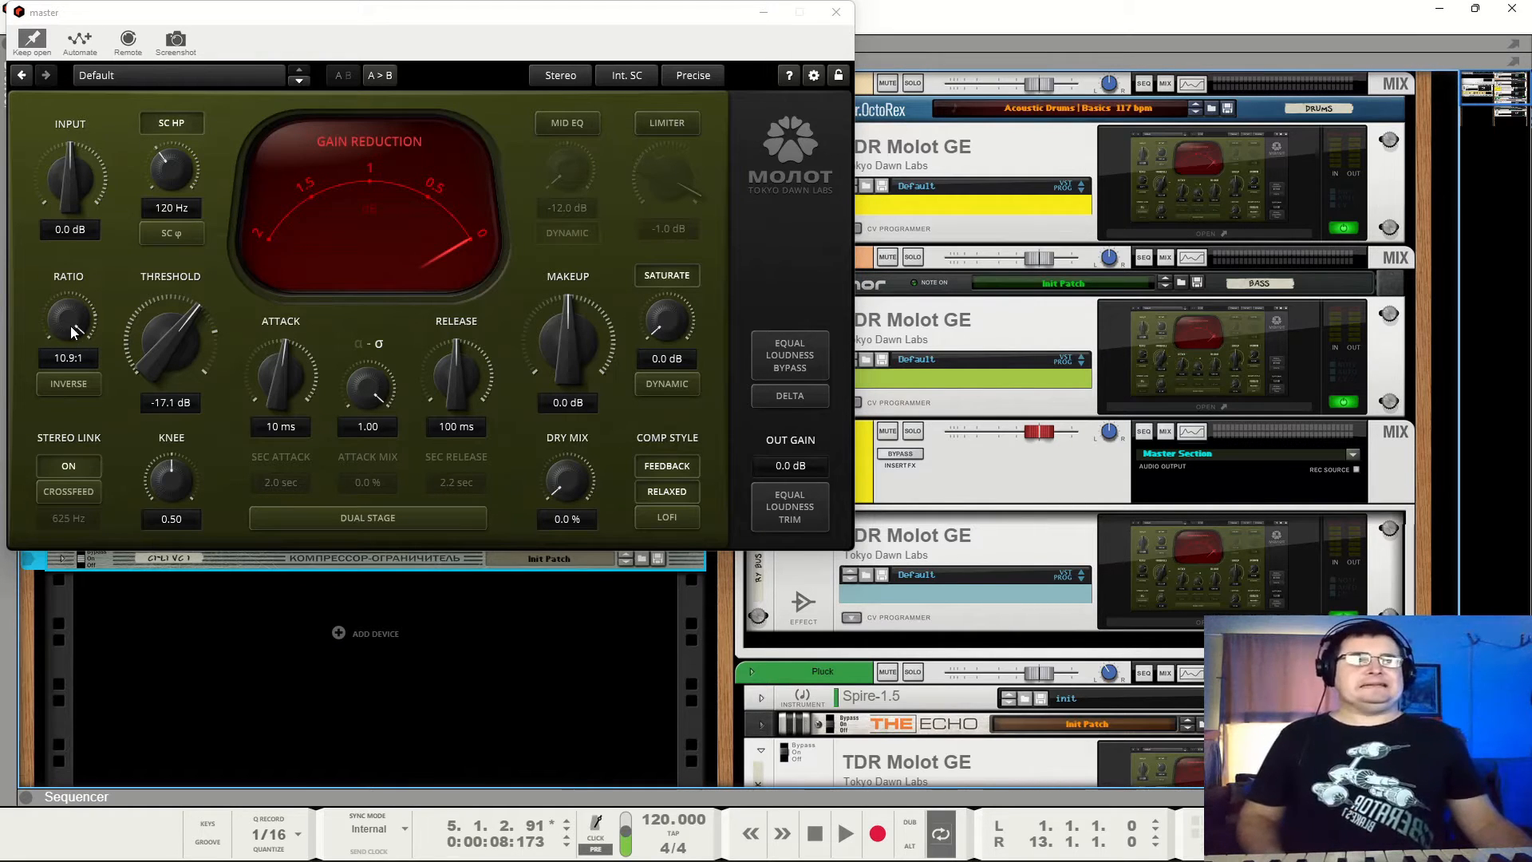
left_click_drag(70, 325, 70, 359)
Sweep the Molot GE threshold between -48.0 and about -16 dB, then reset the input to 0.0 dB and the threshold to -10.0 dB.
left_click_drag(169, 343, 169, 438)
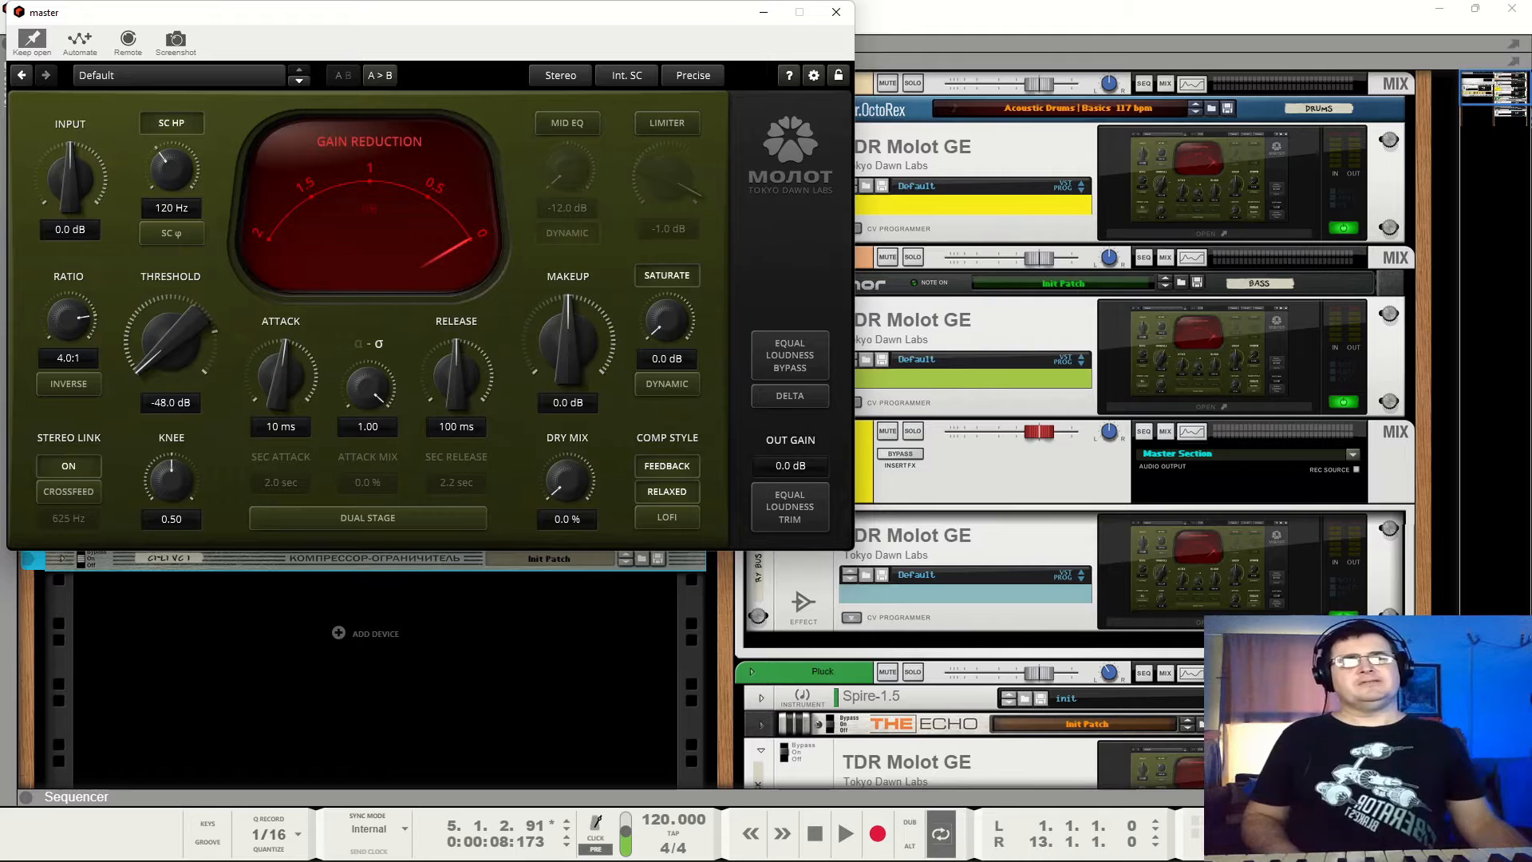
left_click_drag(169, 343, 169, 247)
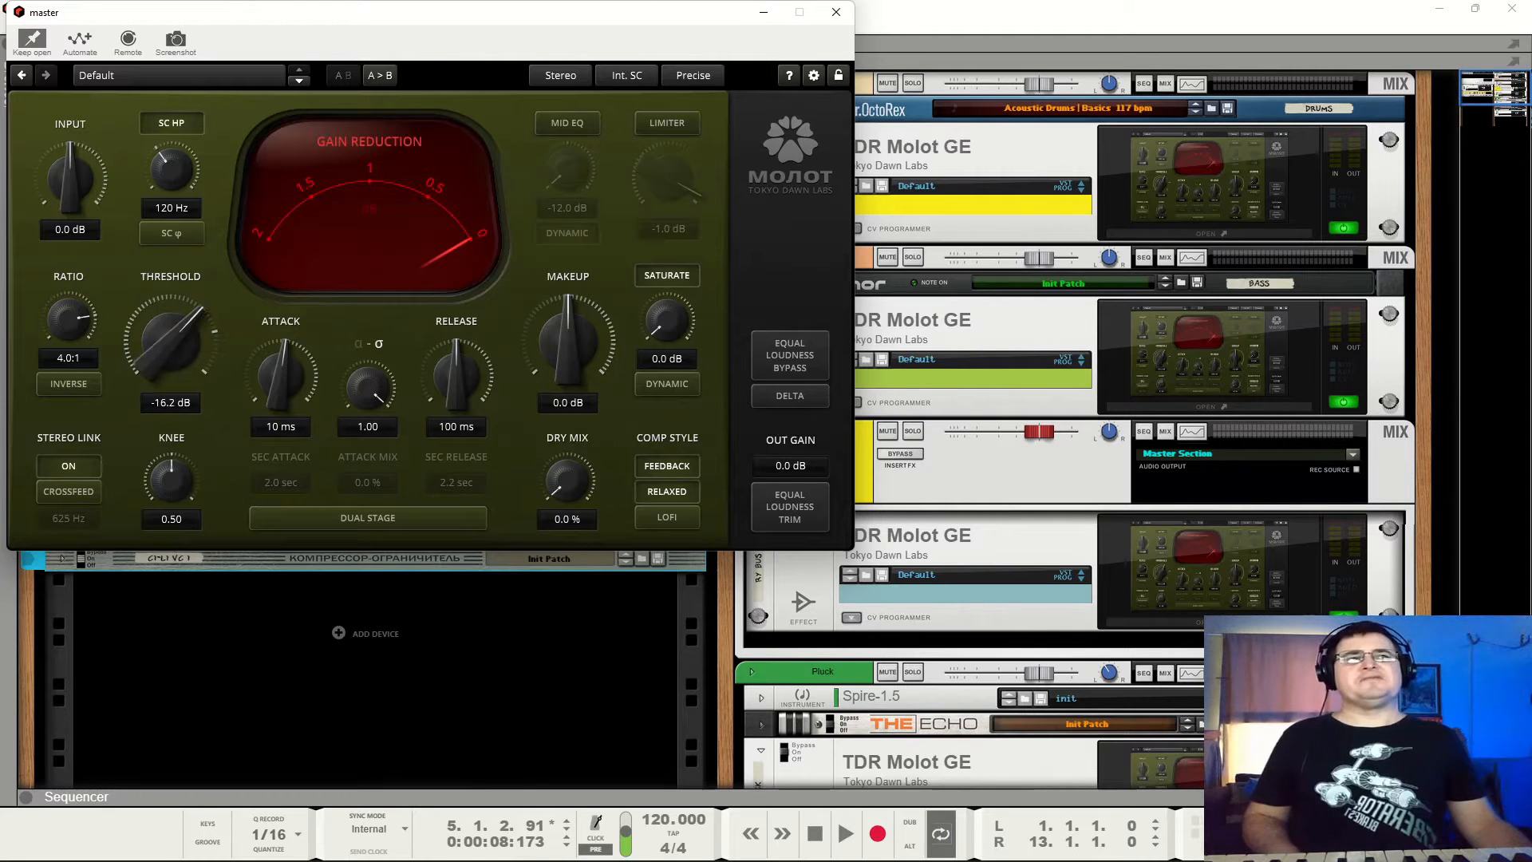
left_click_drag(70, 174, 70, 166)
double_click(68, 180)
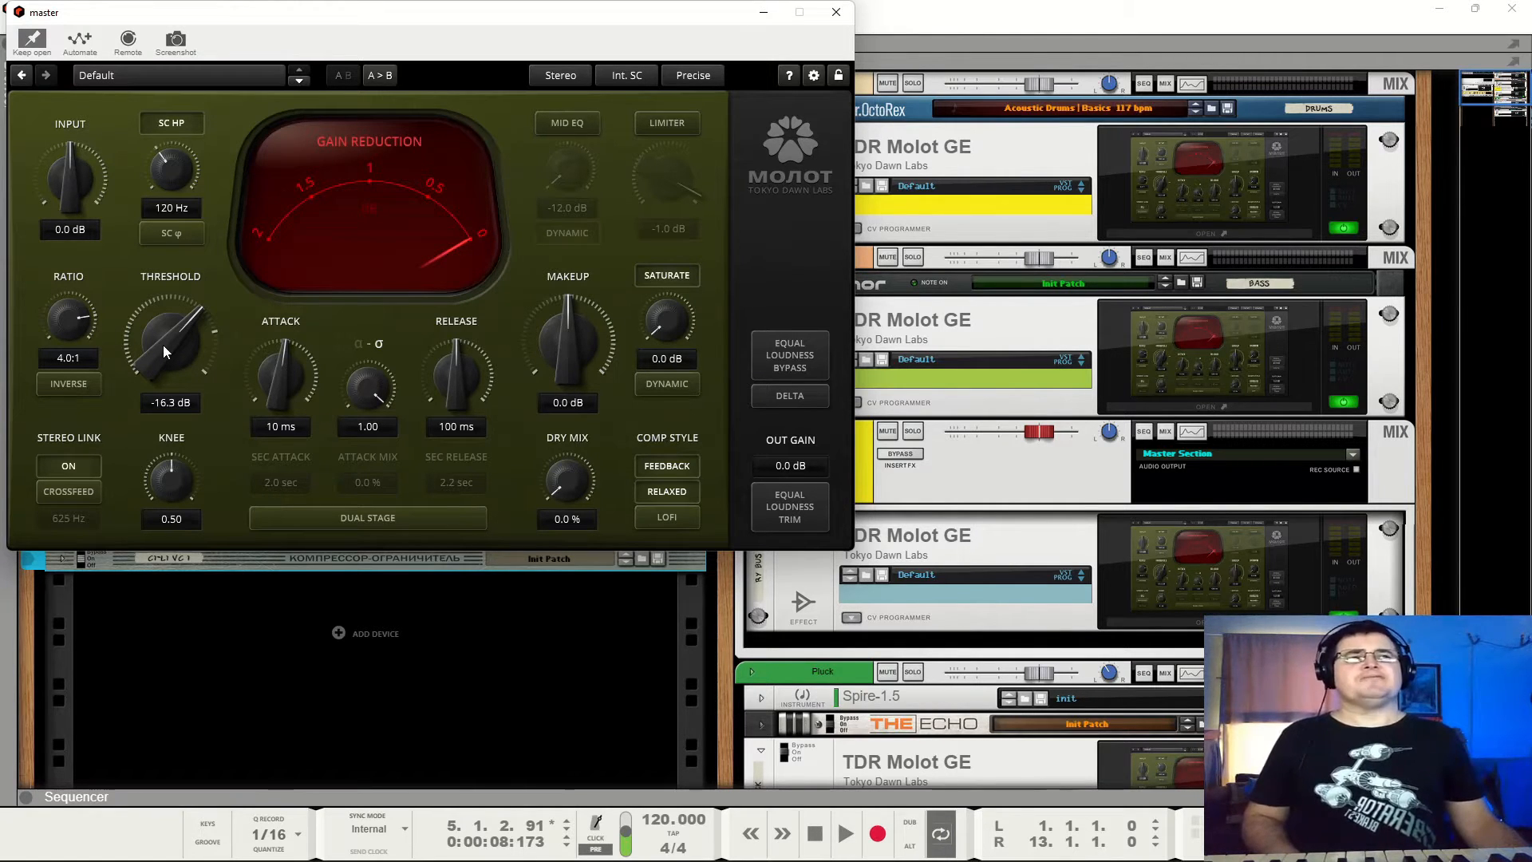
left_click_drag(163, 345, 171, 381)
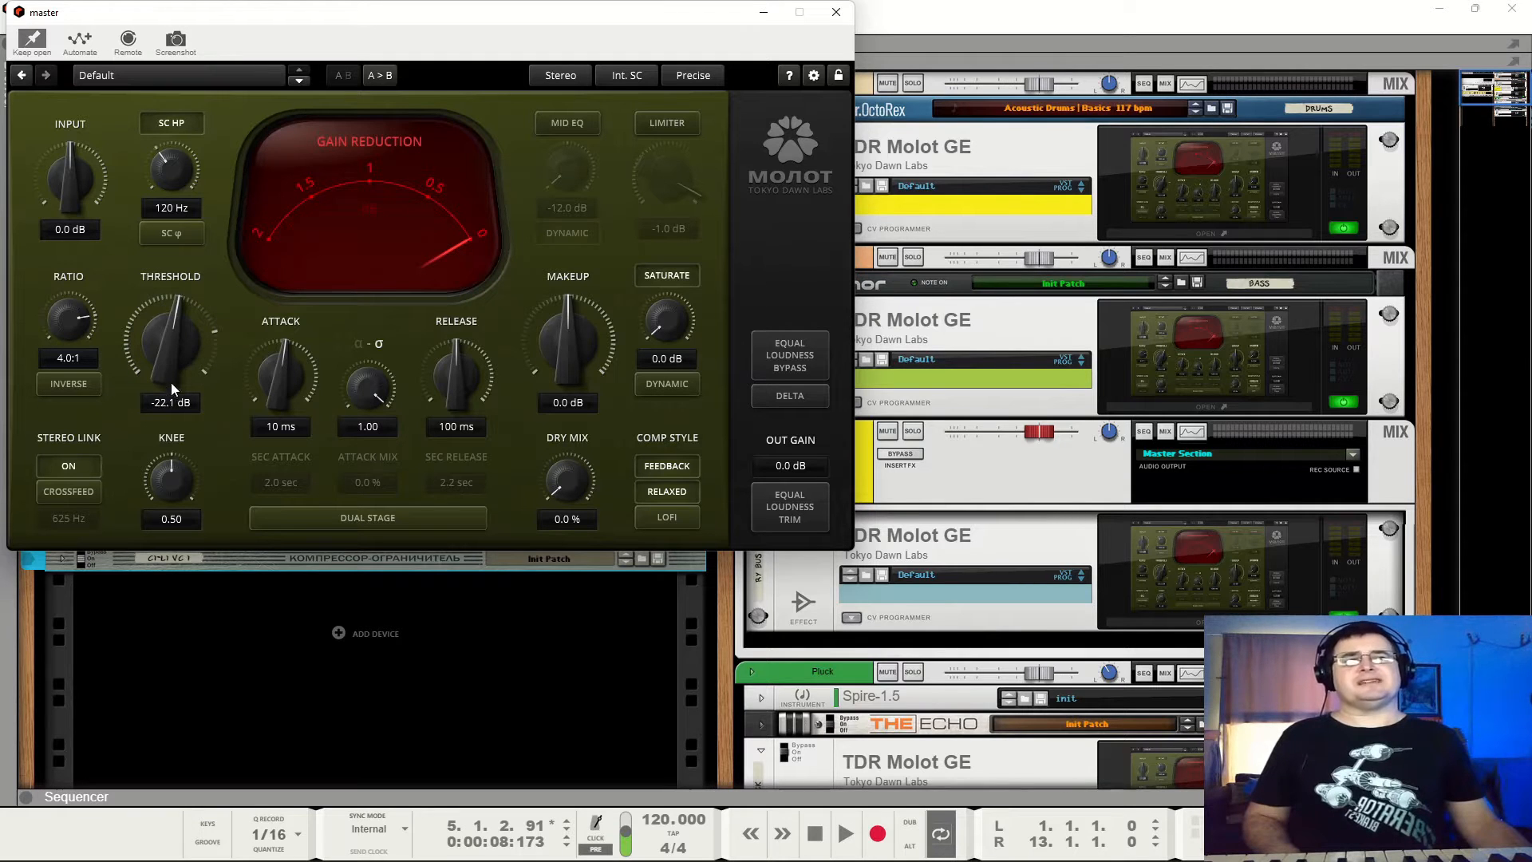
double_click(171, 367)
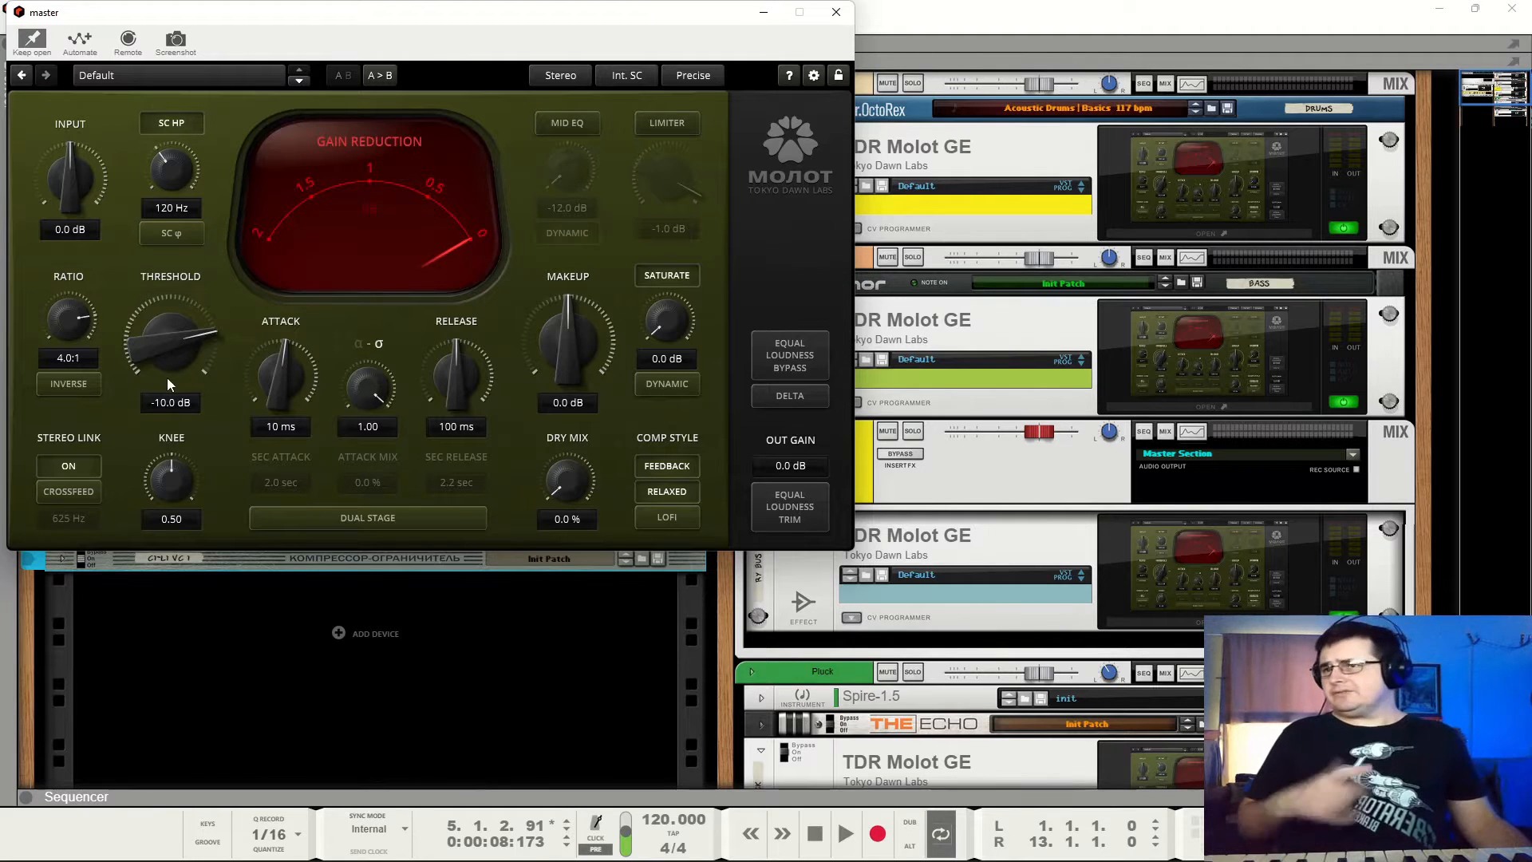
Set the Molot GE attack to 15 ms and the release to 95 ms, keeping the alpha-sigma control at 1.00.
left_click_drag(273, 371, 273, 370)
mouse_move(440, 375)
left_mouse_down()
mouse_move(440, 391)
mouse_move(440, 358)
mouse_move(440, 378)
left_mouse_up()
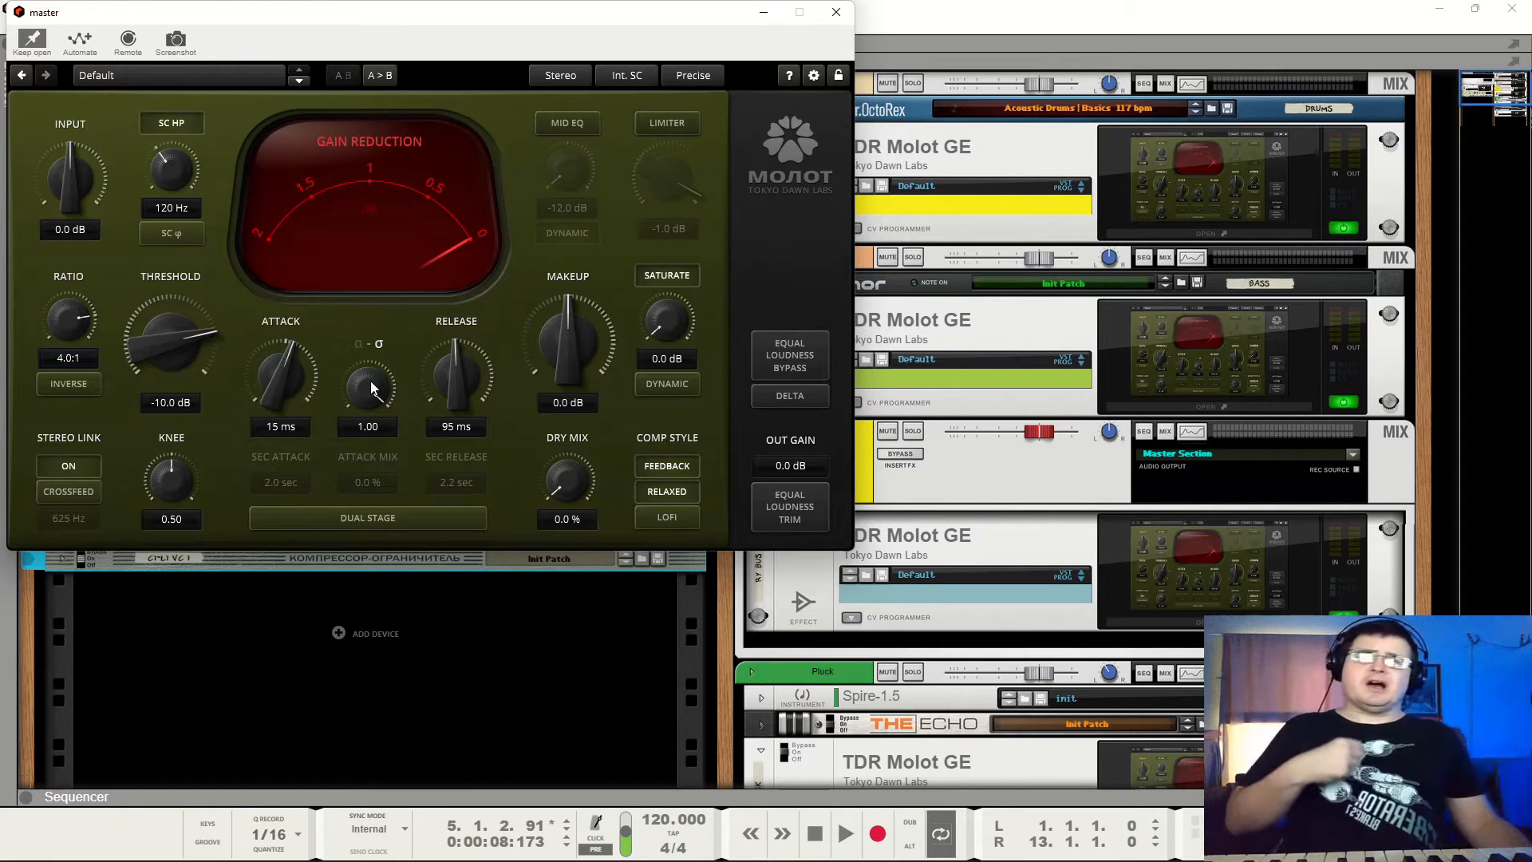
mouse_move(371, 388)
left_mouse_down()
mouse_move(371, 415)
mouse_move(371, 394)
left_mouse_up()
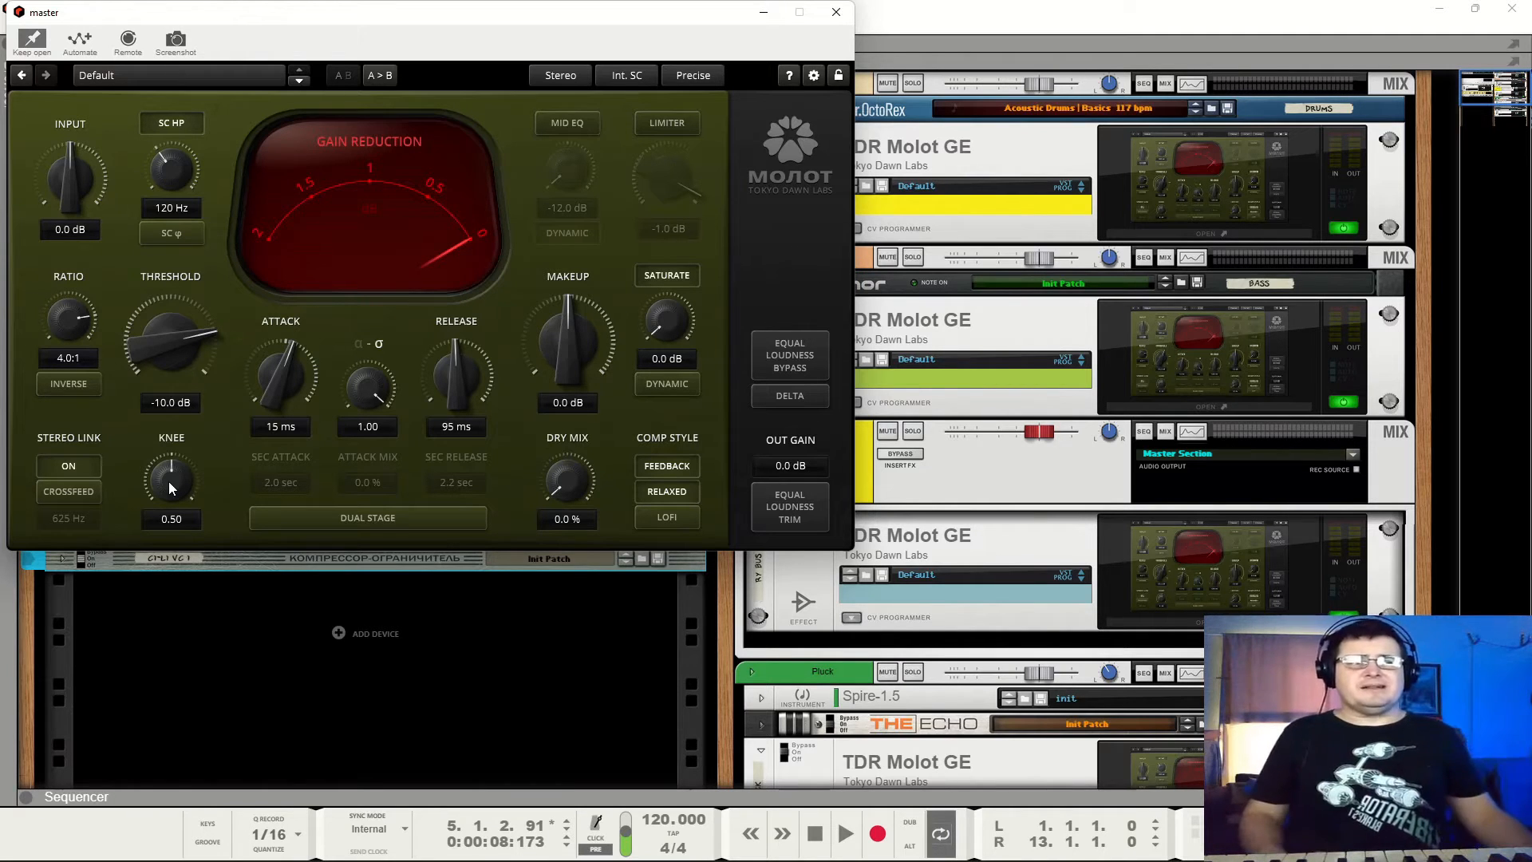
Point out the knee control at 0.50 and look it up in the plugin's built-in help.
left_click_drag(169, 481, 168, 477)
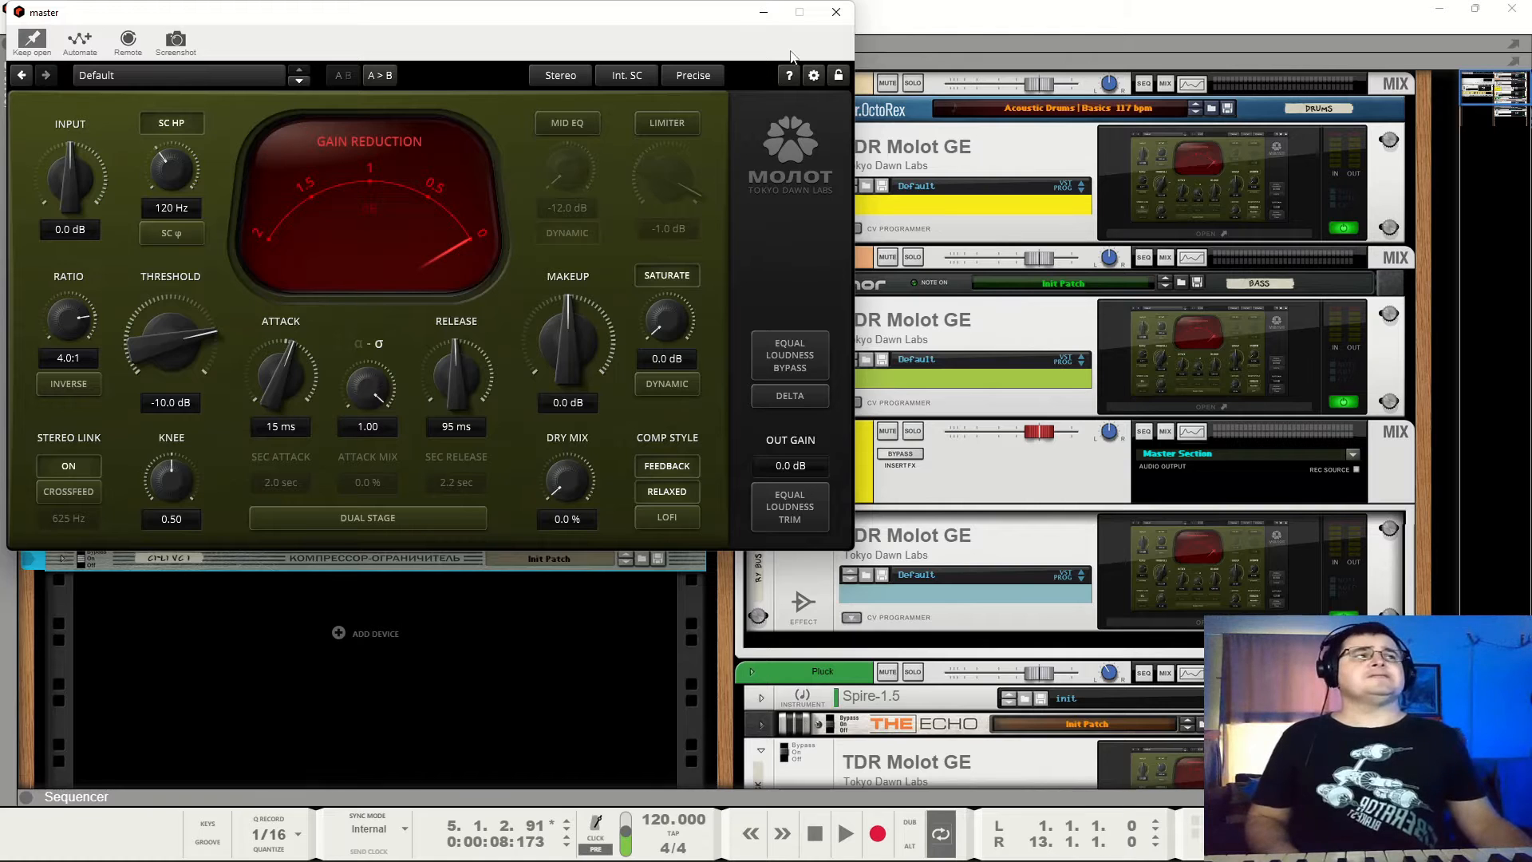
left_click(788, 75)
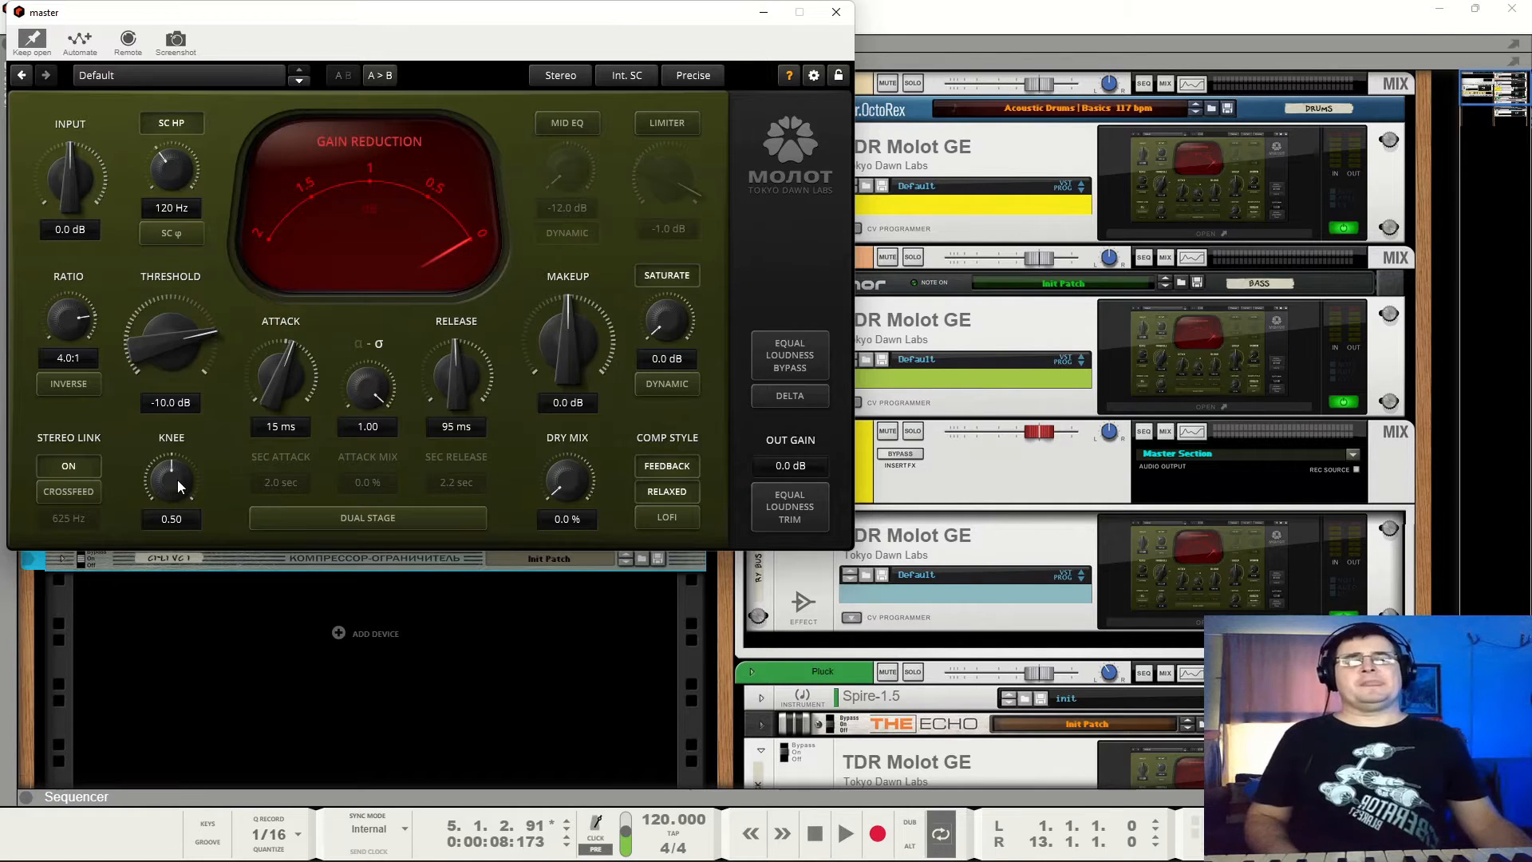
mouse_move(177, 485)
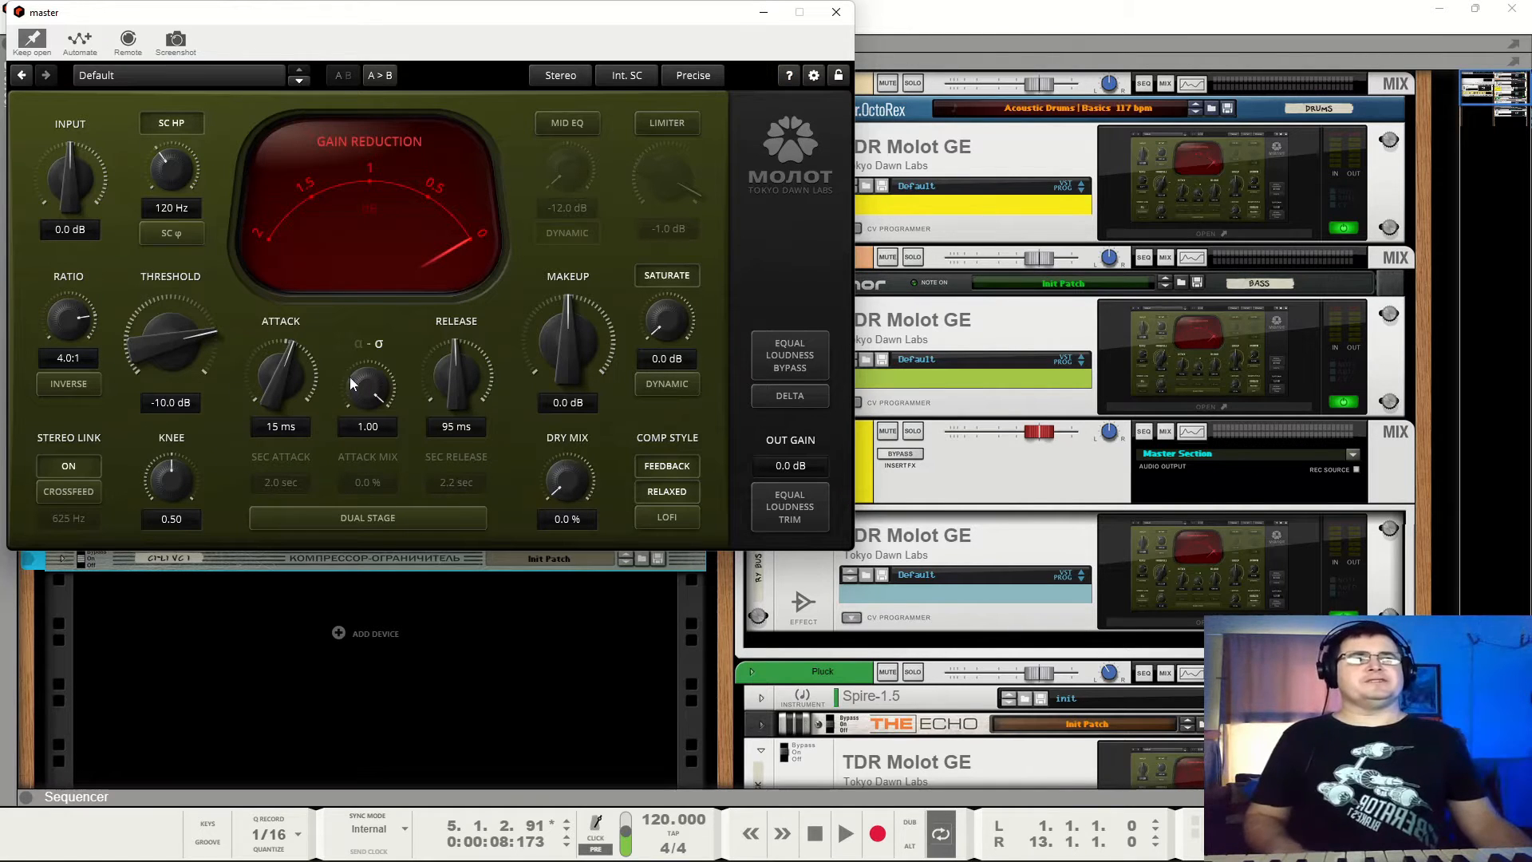
During playback, lower the threshold to about -22.4 dB and raise the makeup gain to about 2.8 dB.
key("space")
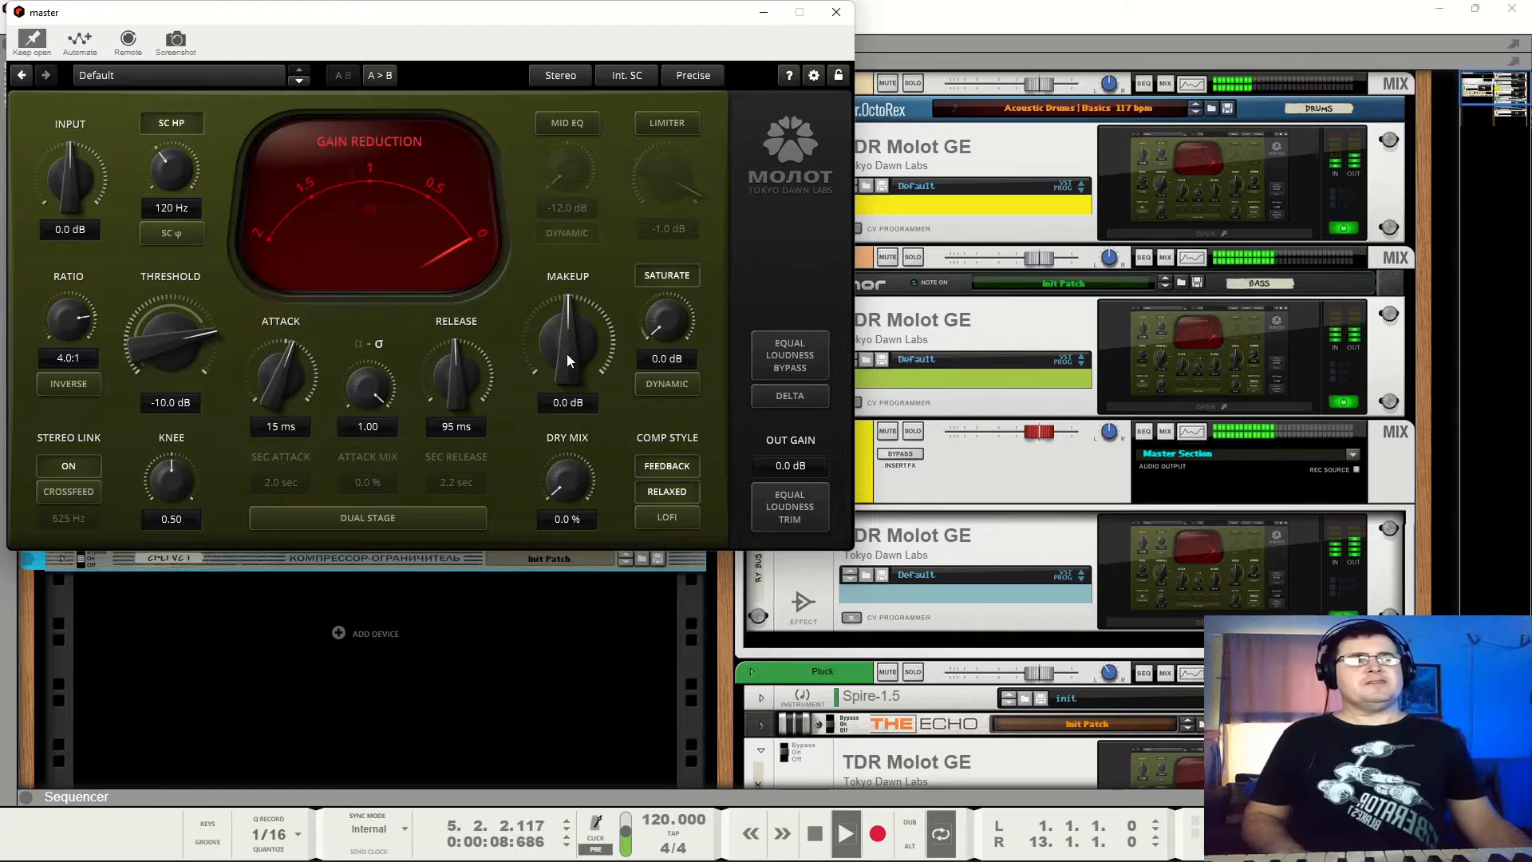
left_click_drag(155, 315, 154, 371)
left_click_drag(591, 336, 591, 314)
key("space")
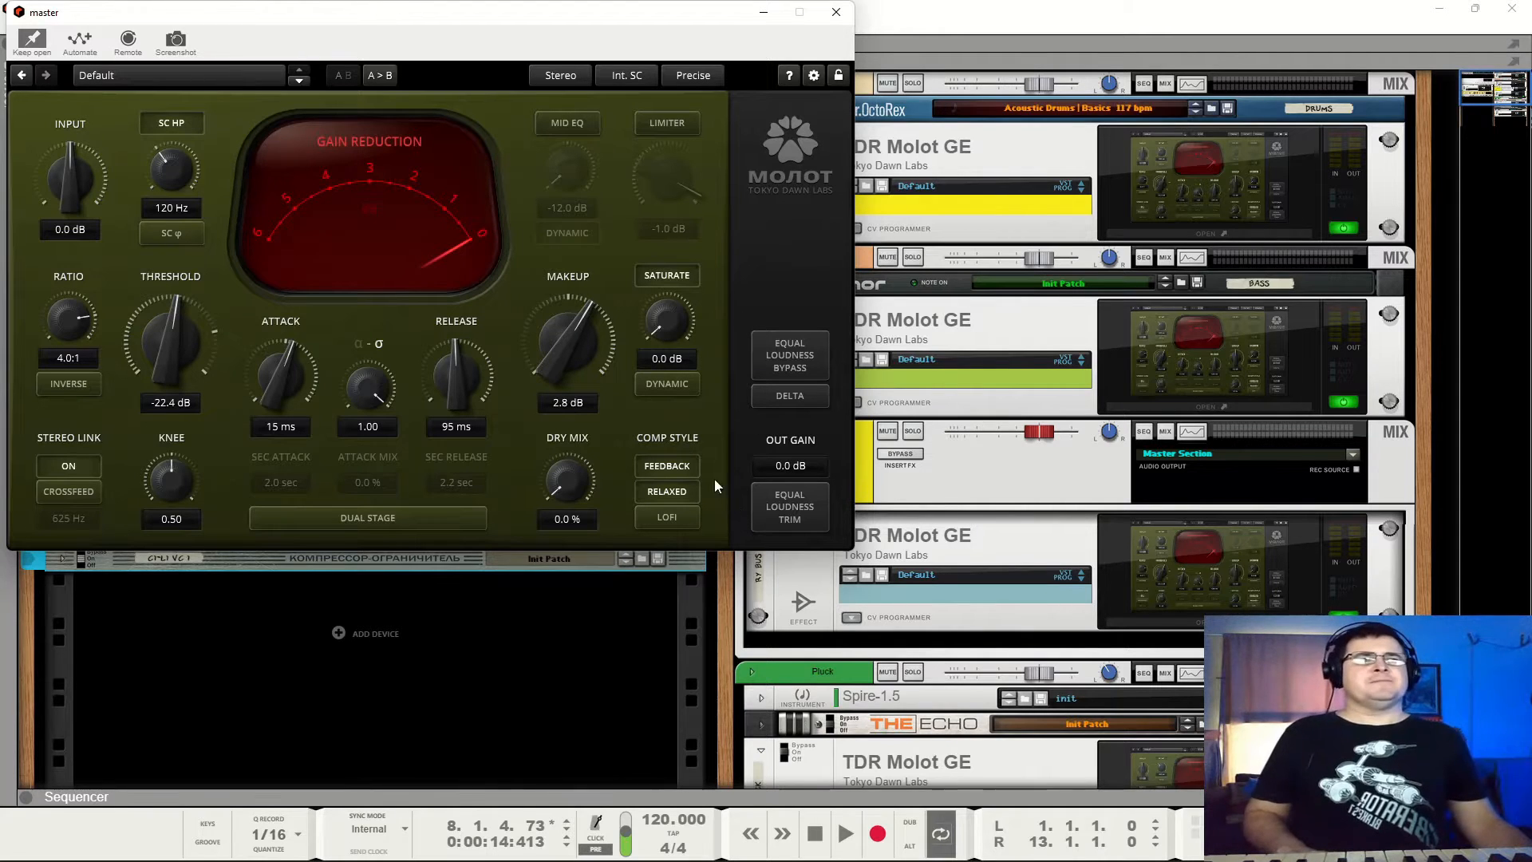
Switch Dual Stage on and off, and nudge the sidechain high-pass to 119 Hz and back to 120 Hz.
left_click(384, 516)
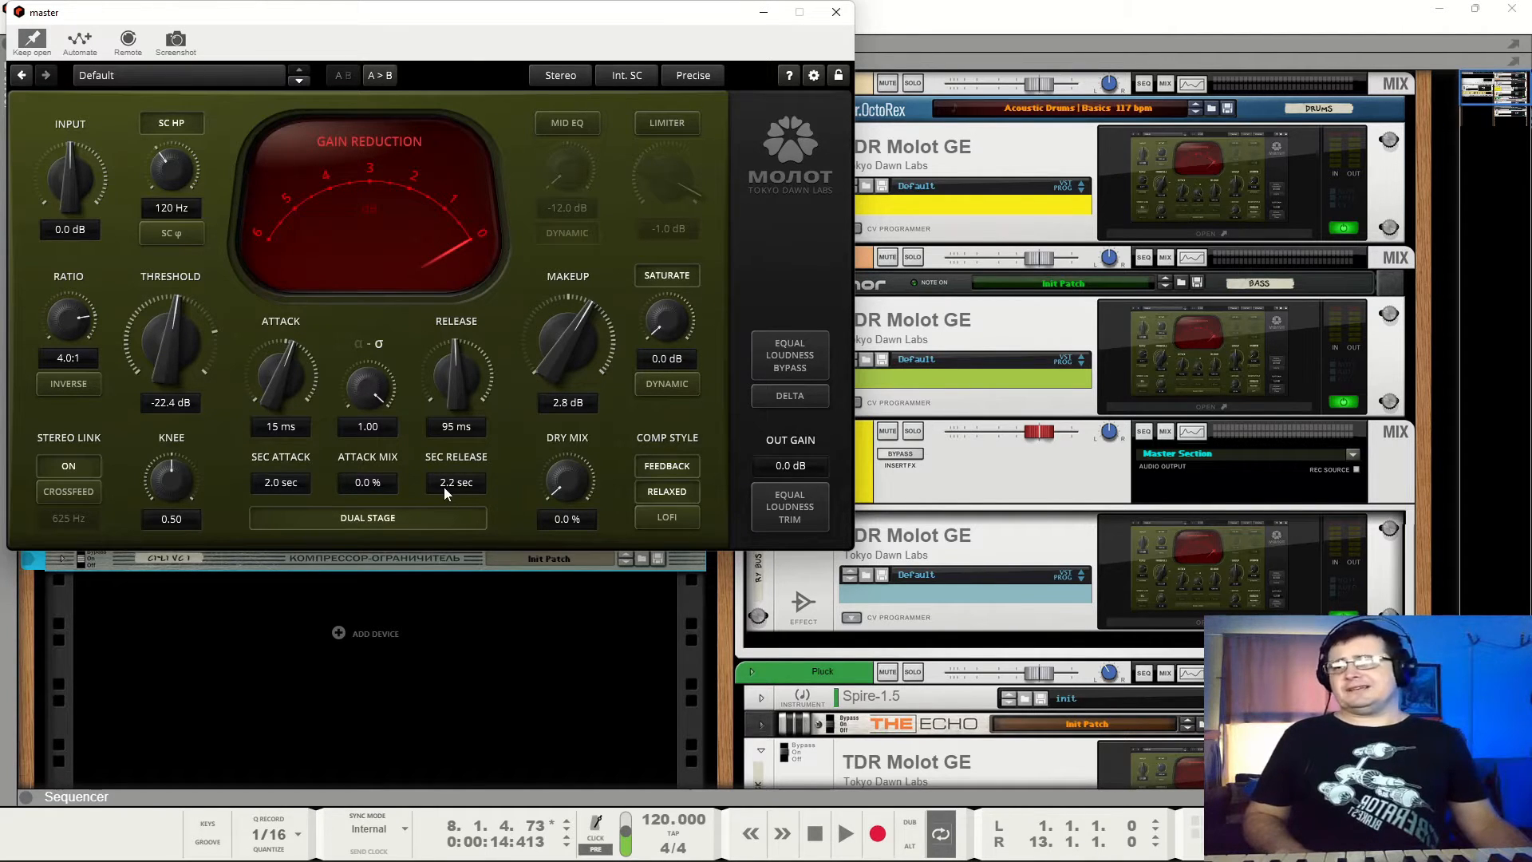
left_click(423, 518)
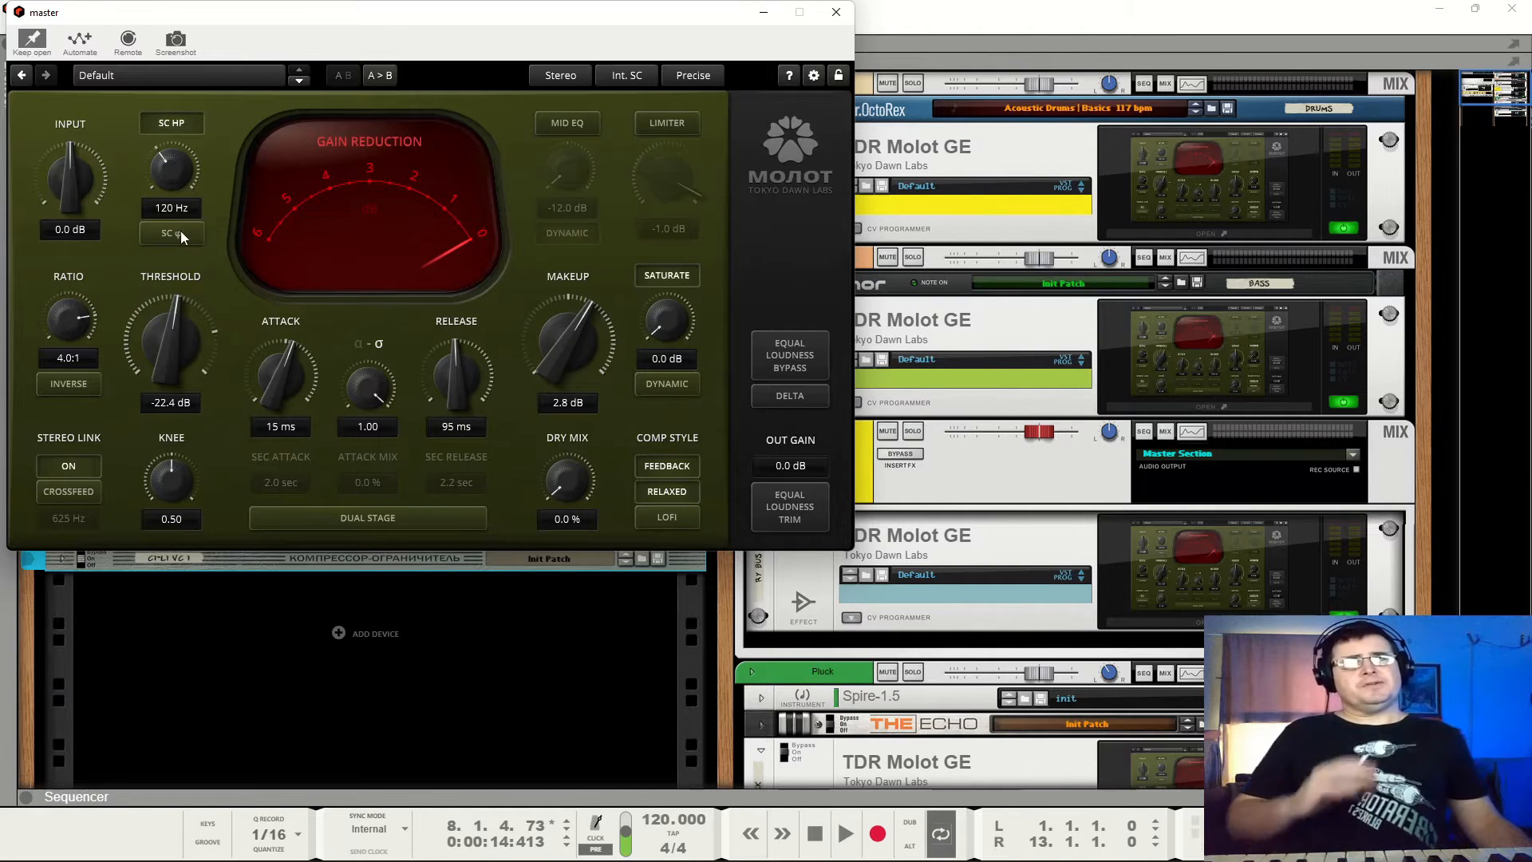
mouse_move(175, 161)
left_mouse_down()
mouse_move(176, 191)
mouse_move(175, 164)
left_mouse_up()
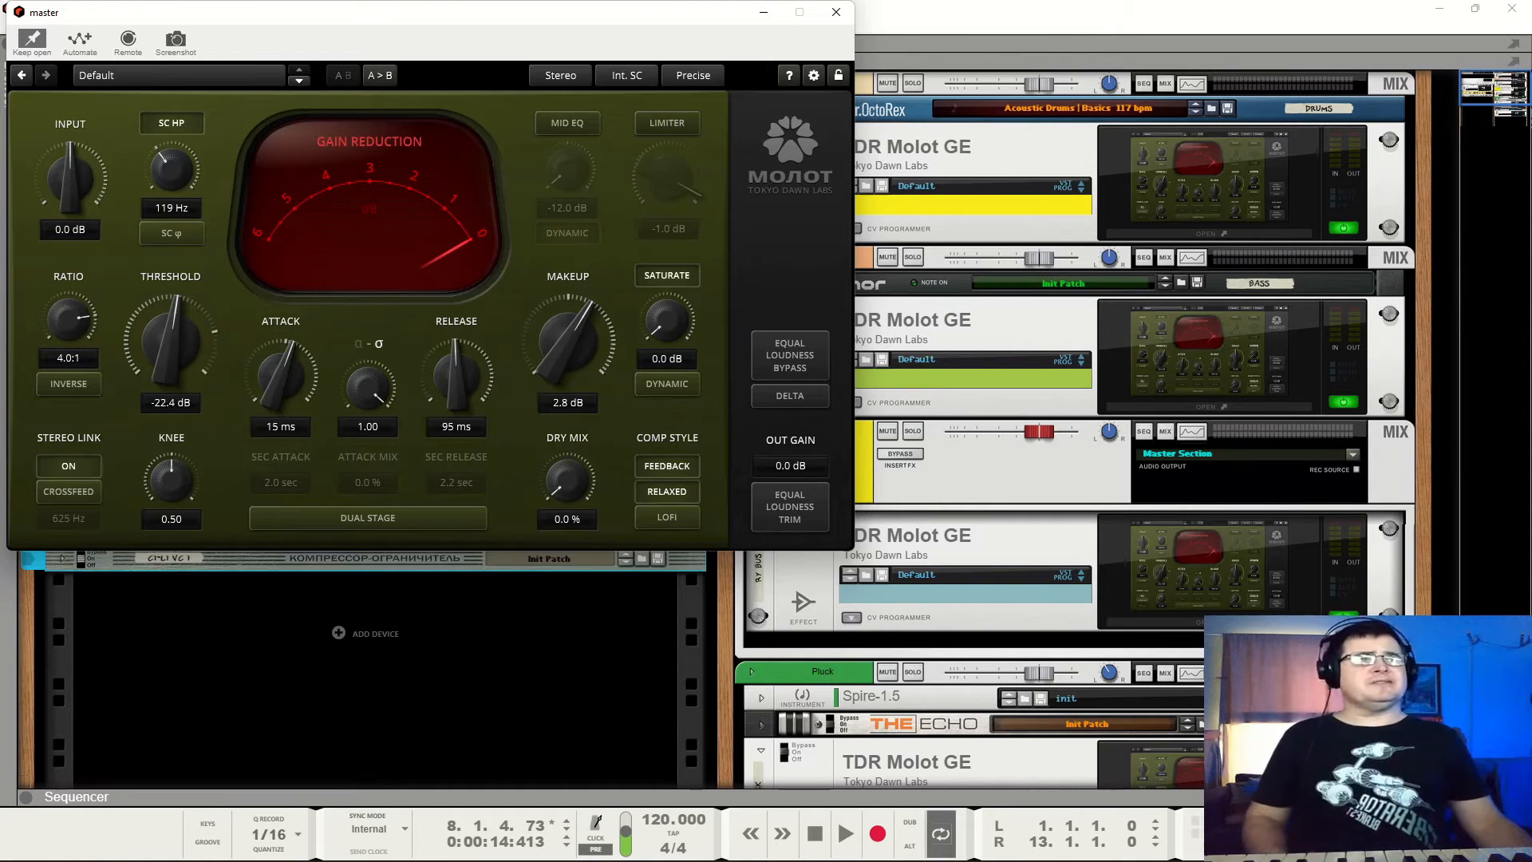
left_click_drag(174, 169, 174, 169)
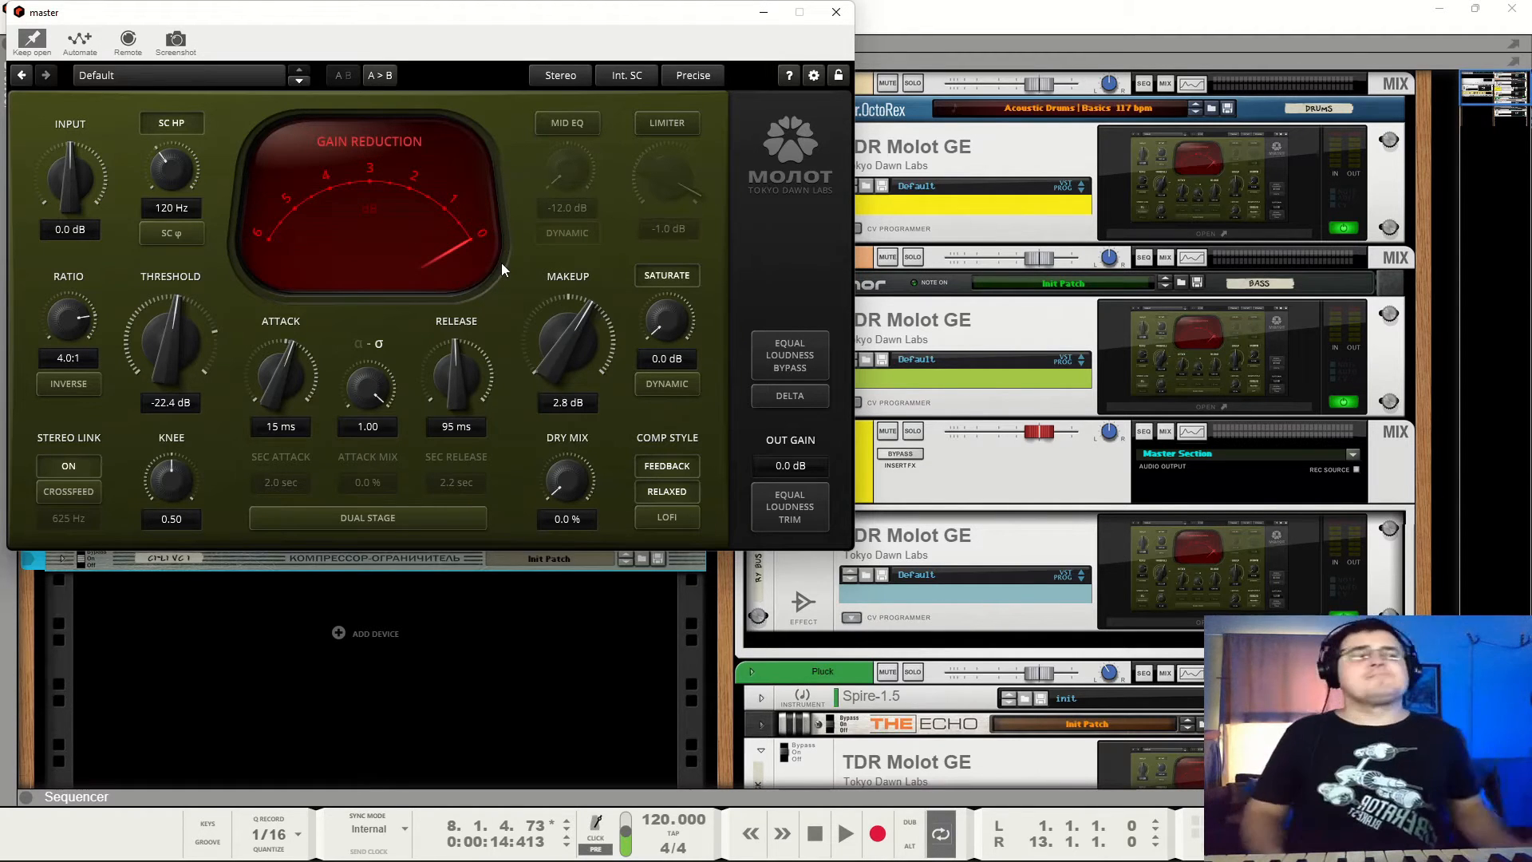
Toggle the Mid EQ and the limiter on and back off.
left_click(568, 123)
left_click(568, 123)
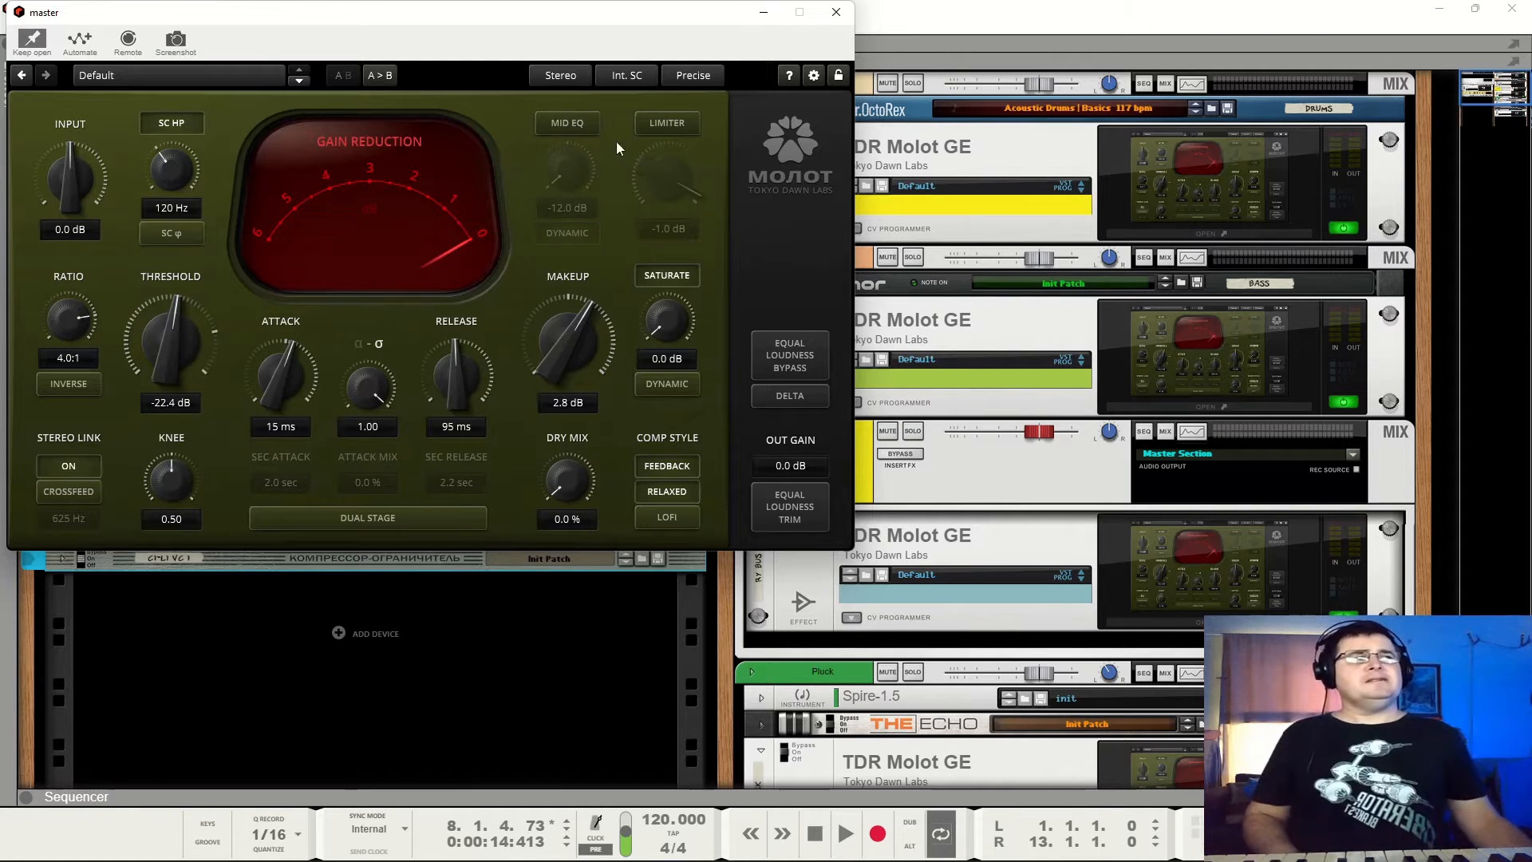
left_click(661, 125)
left_click(660, 125)
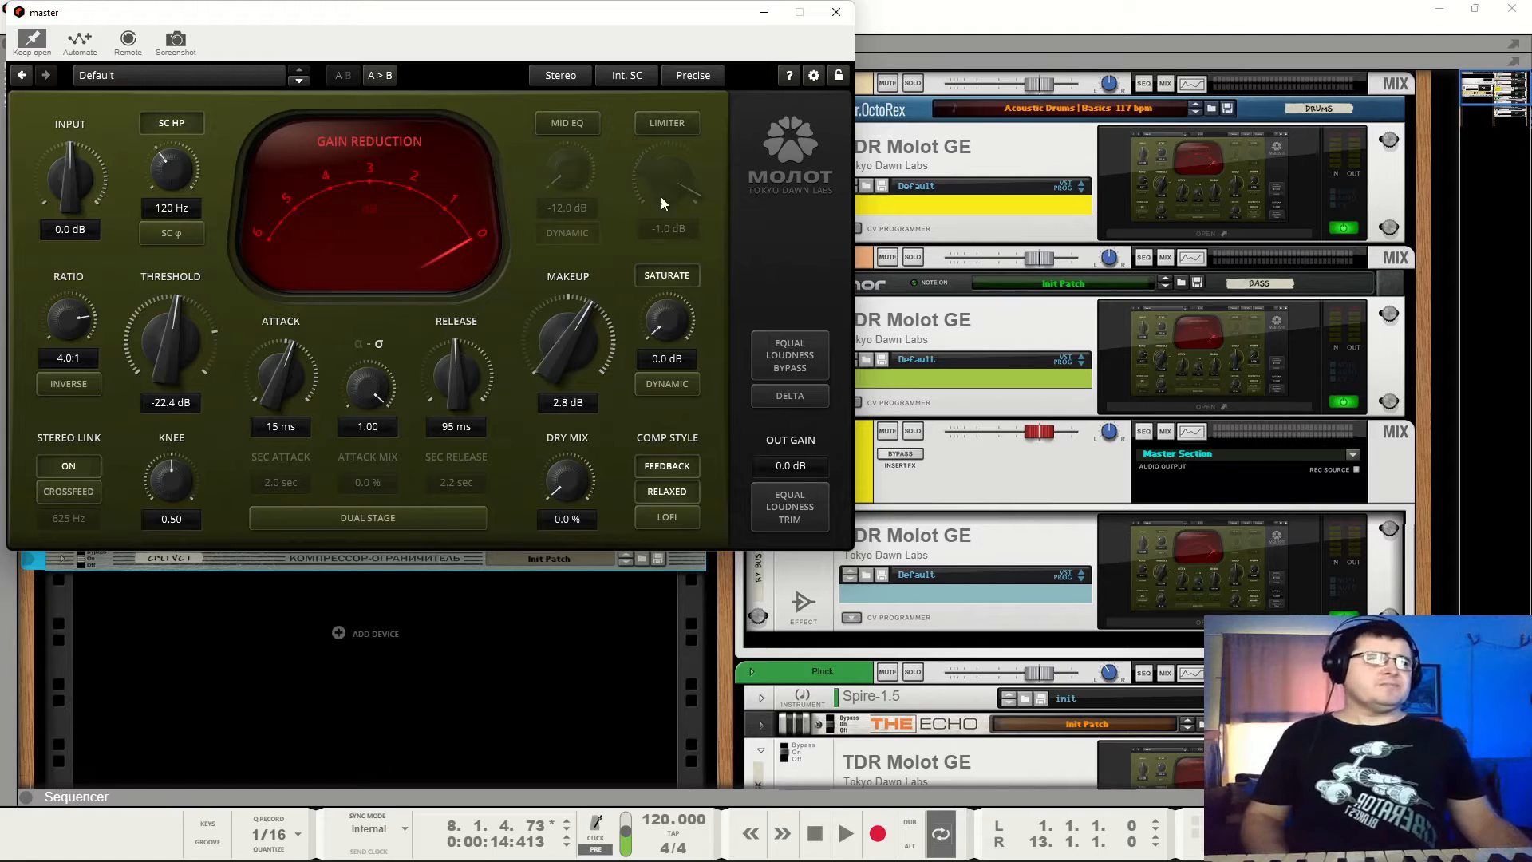
Compare the compressed and uncompressed master during playback by repeatedly toggling Equal Loudness Bypass.
key("space")
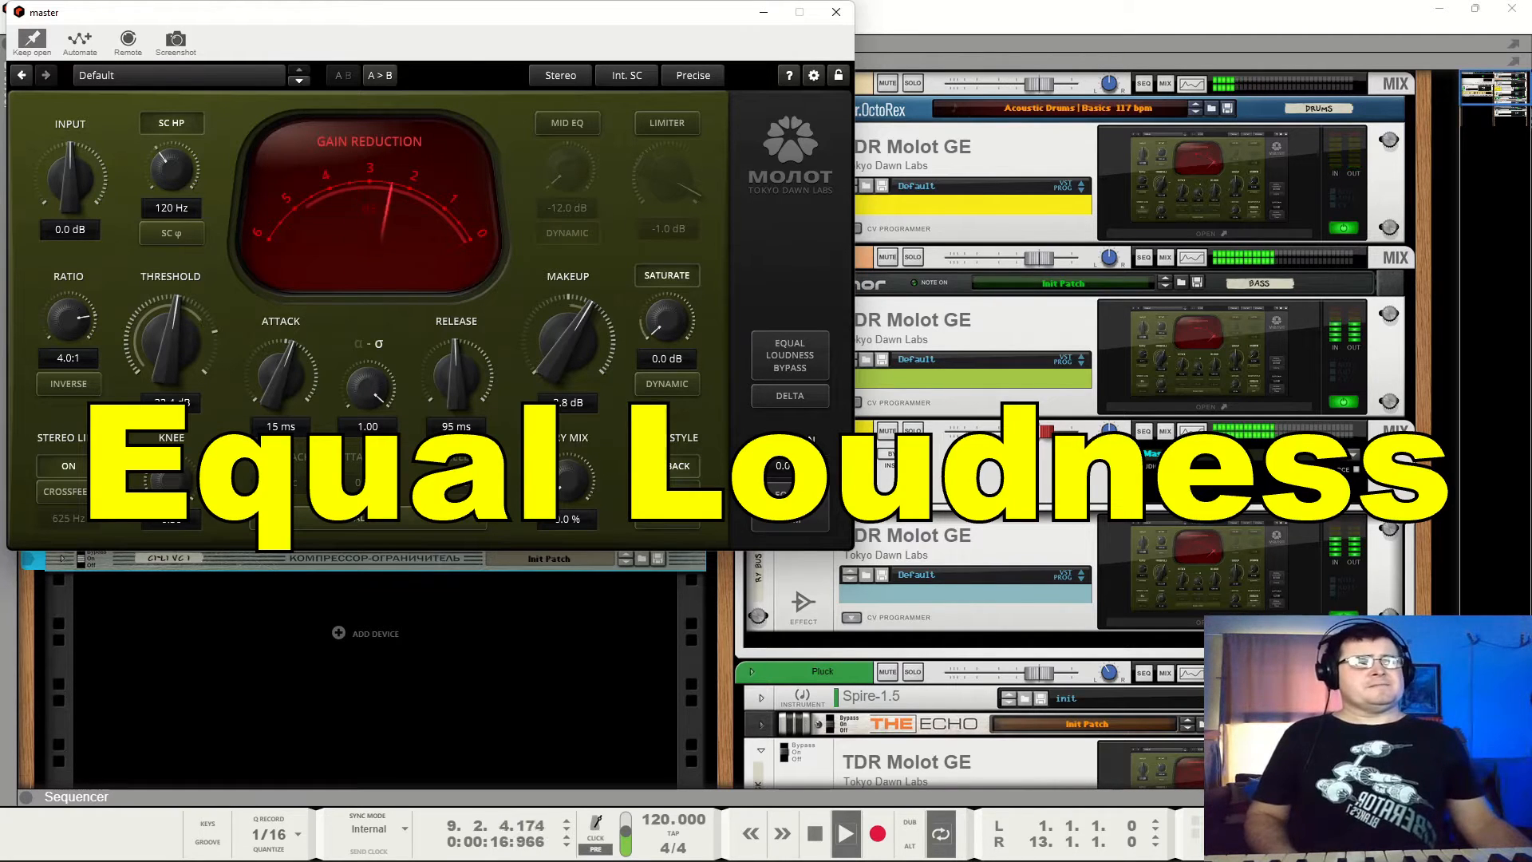
key("space")
left_click(790, 357)
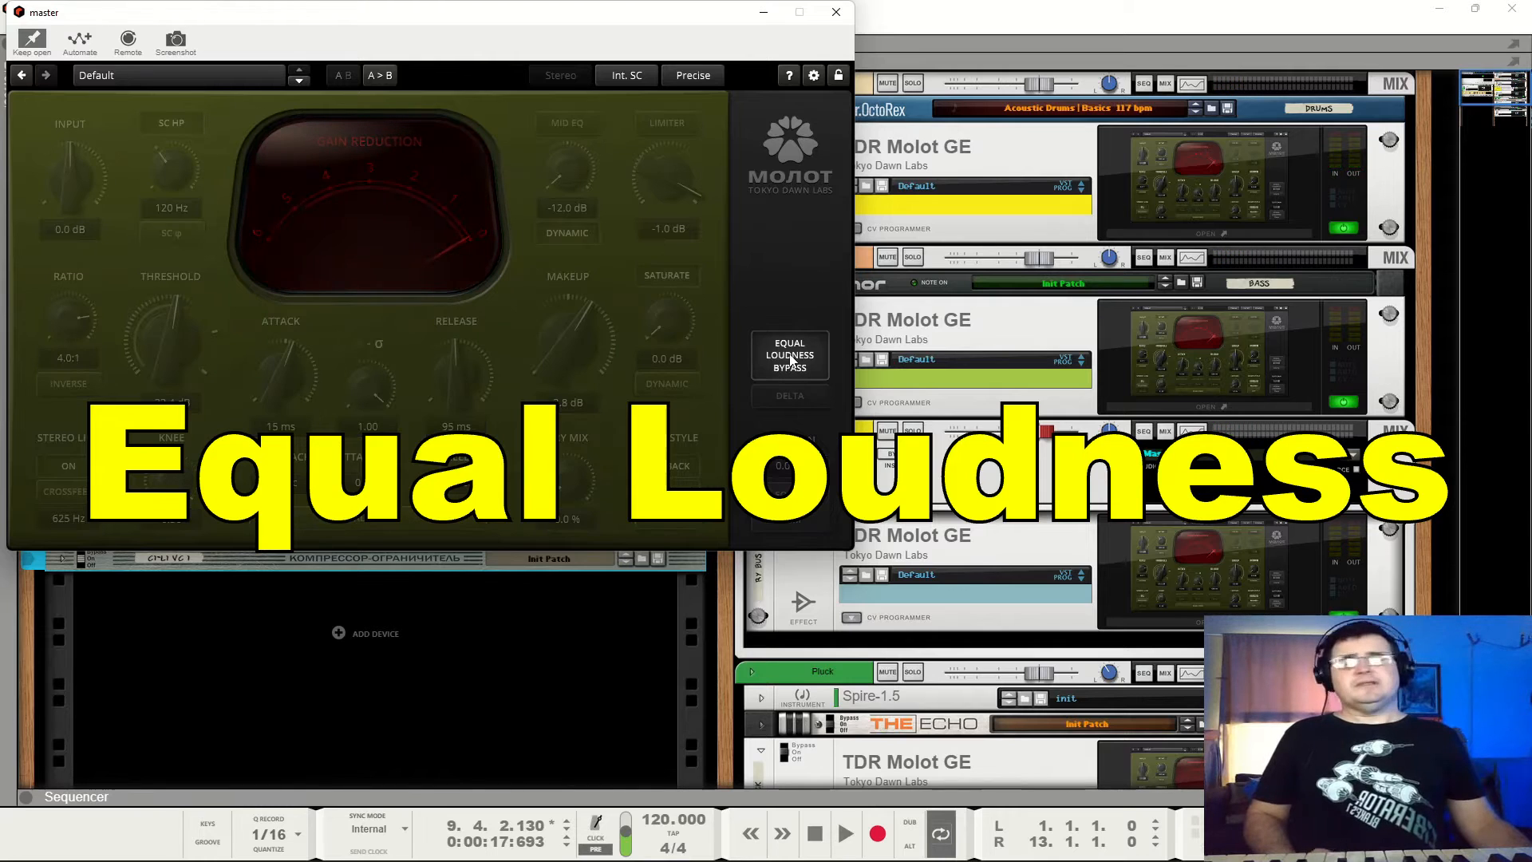
left_click(790, 357)
key("space")
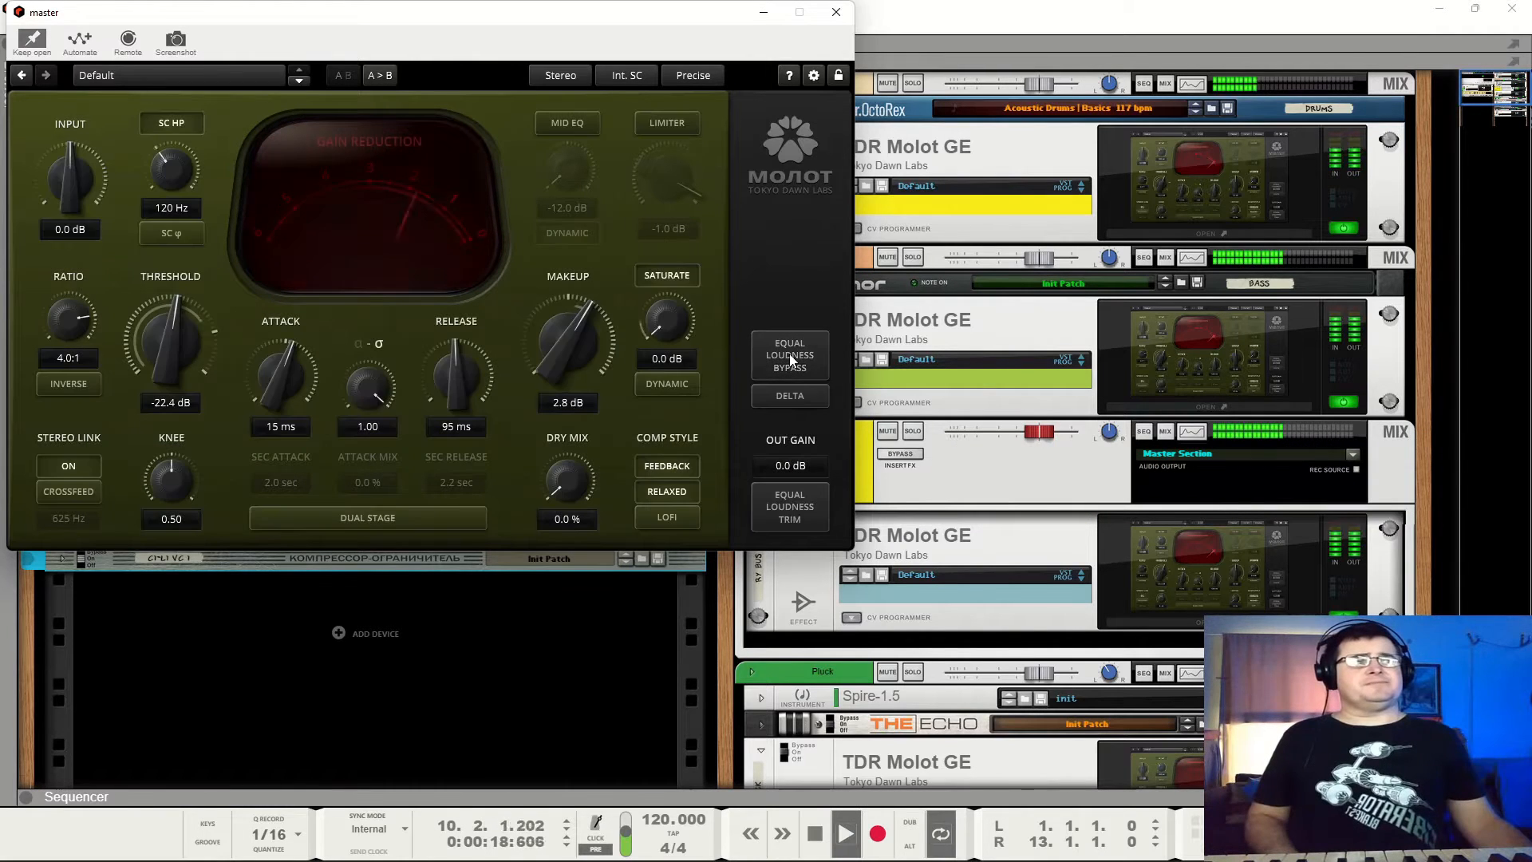
left_click(790, 358)
left_click(790, 358)
left_click(790, 358)
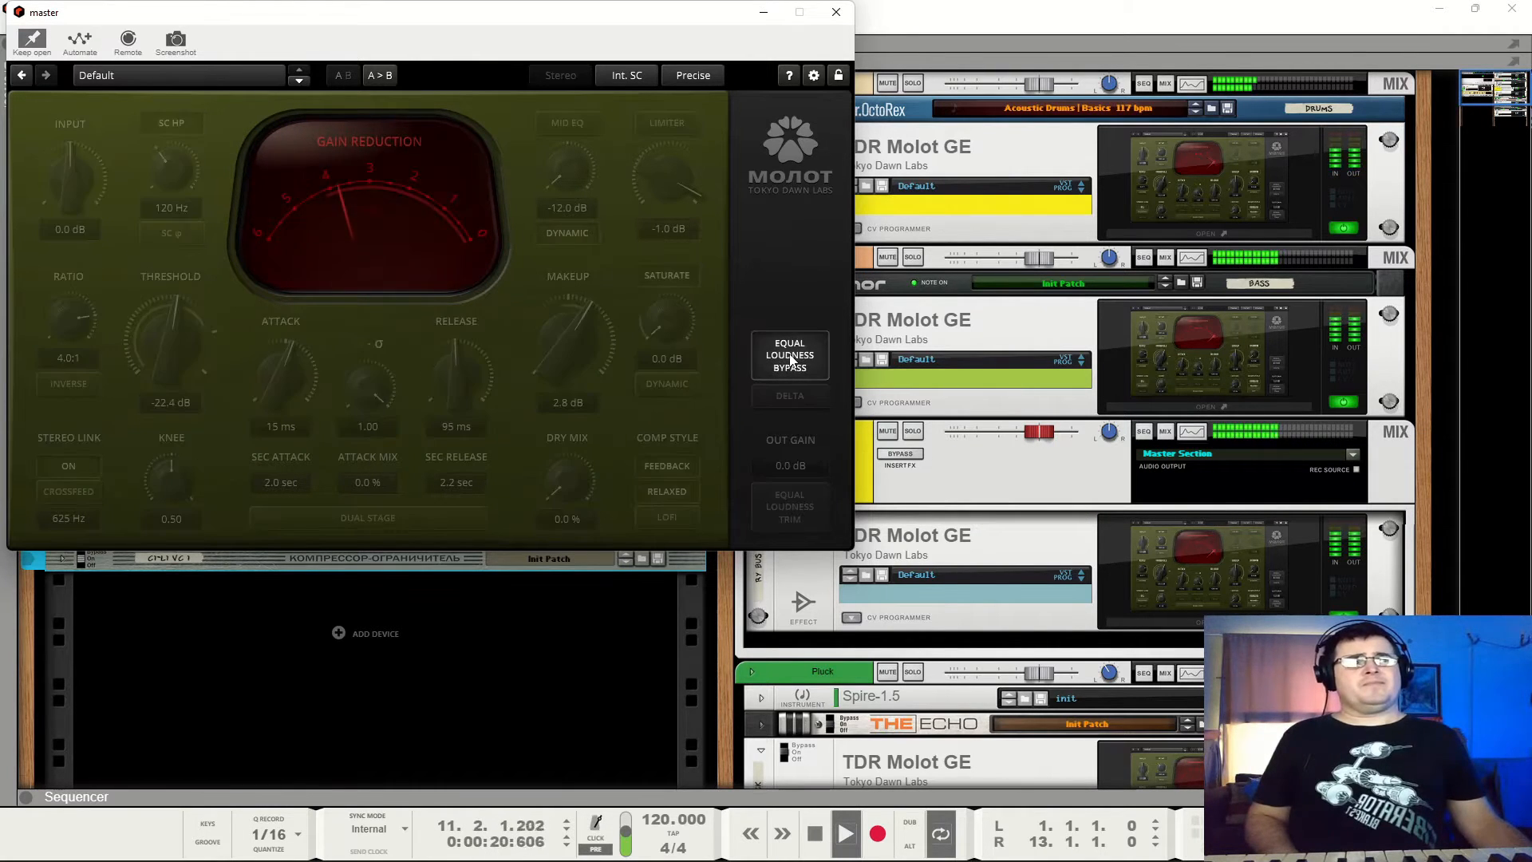
left_click(790, 357)
Lower the makeup gain to about -8.7 dB and compare the result against Equal Loudness Bypass during playback.
left_click_drag(585, 334, 593, 419)
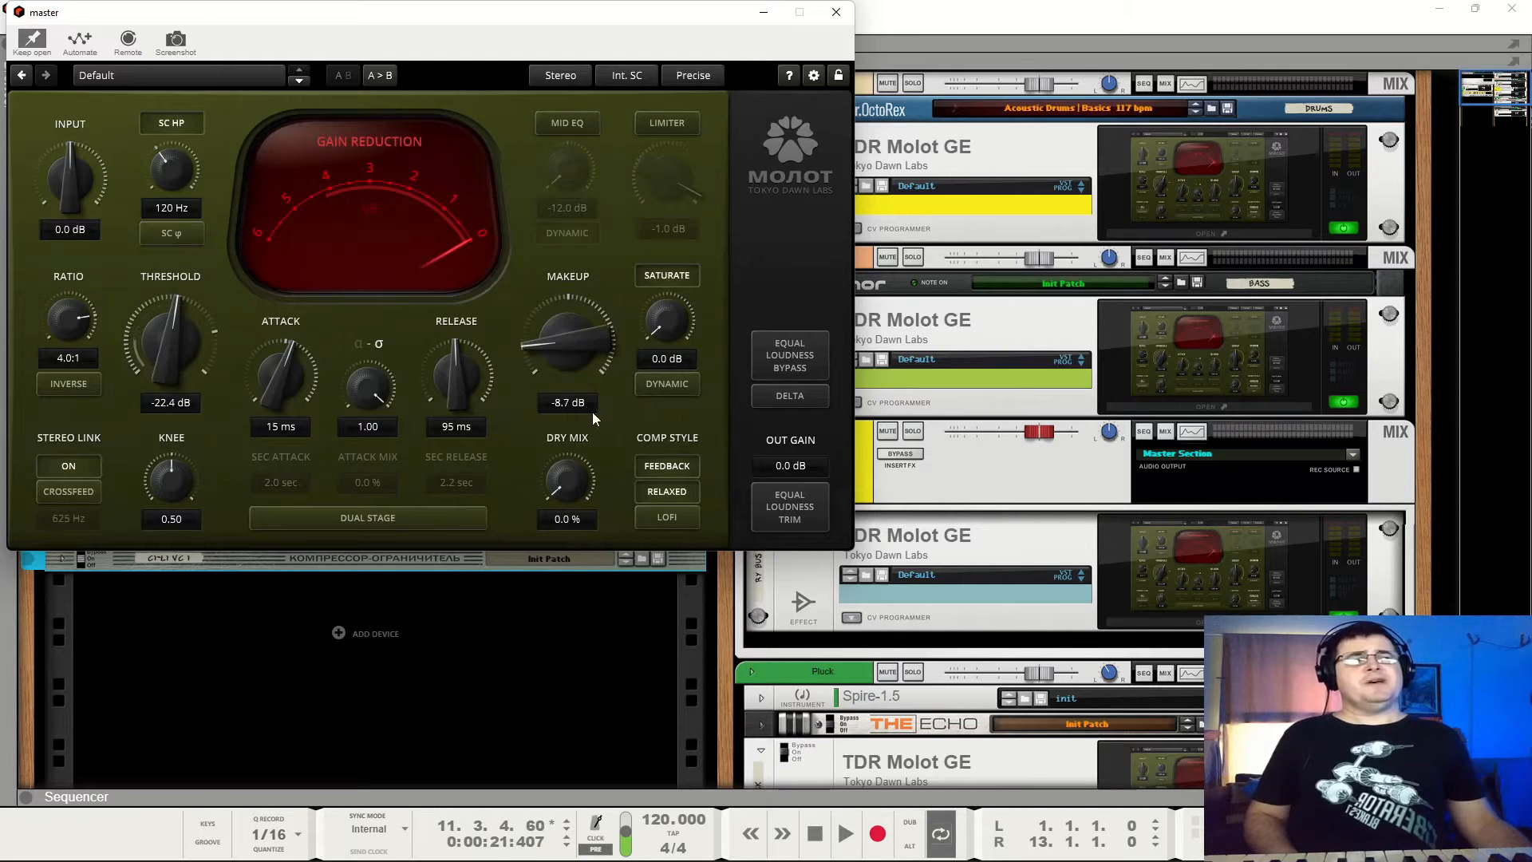
key("space")
left_click(804, 363)
left_click(805, 364)
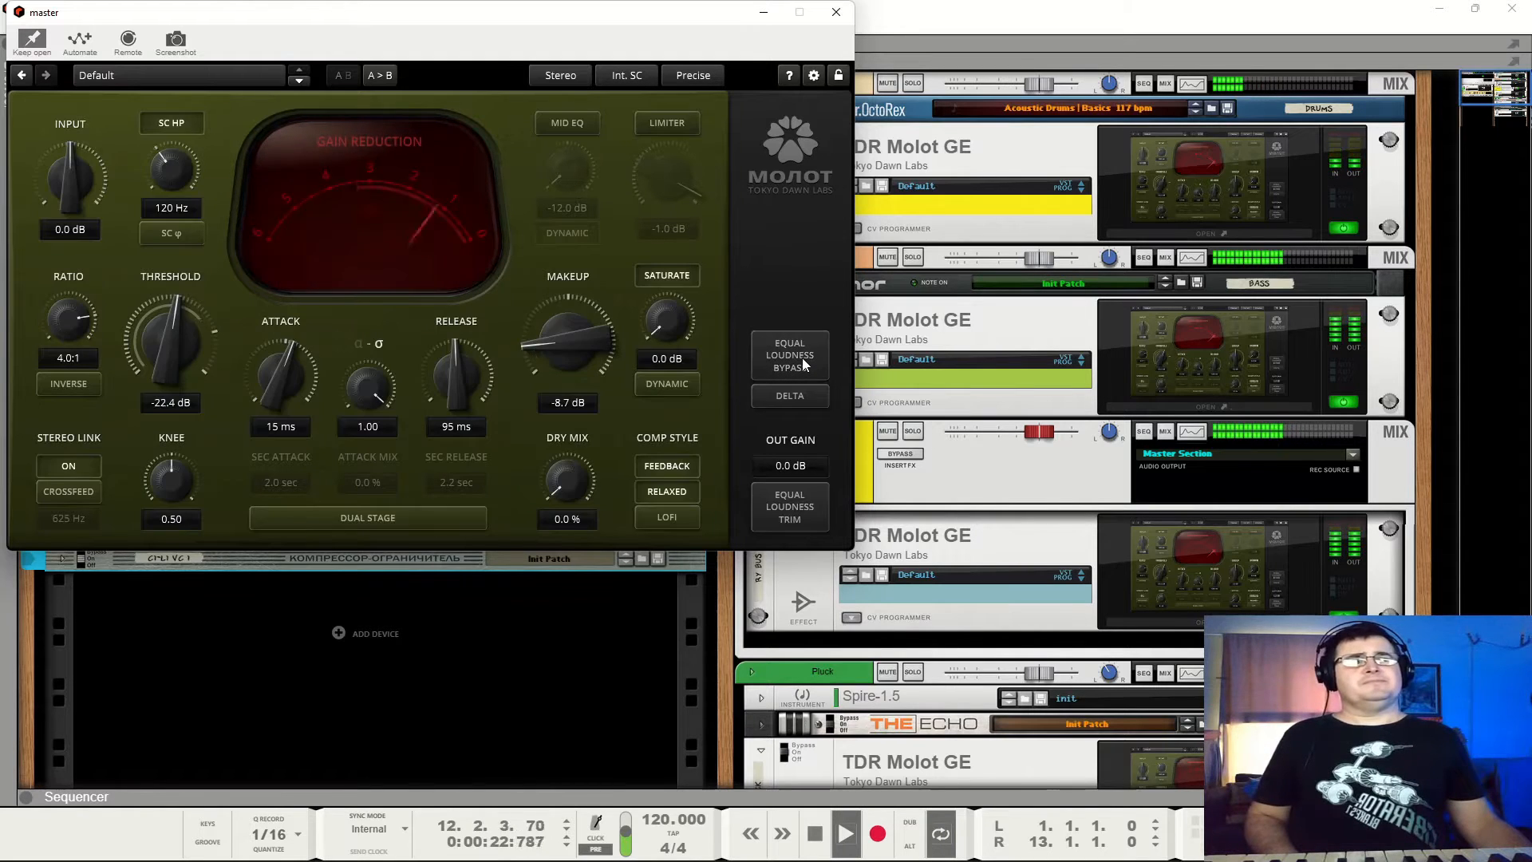
left_click(800, 360)
left_click(801, 361)
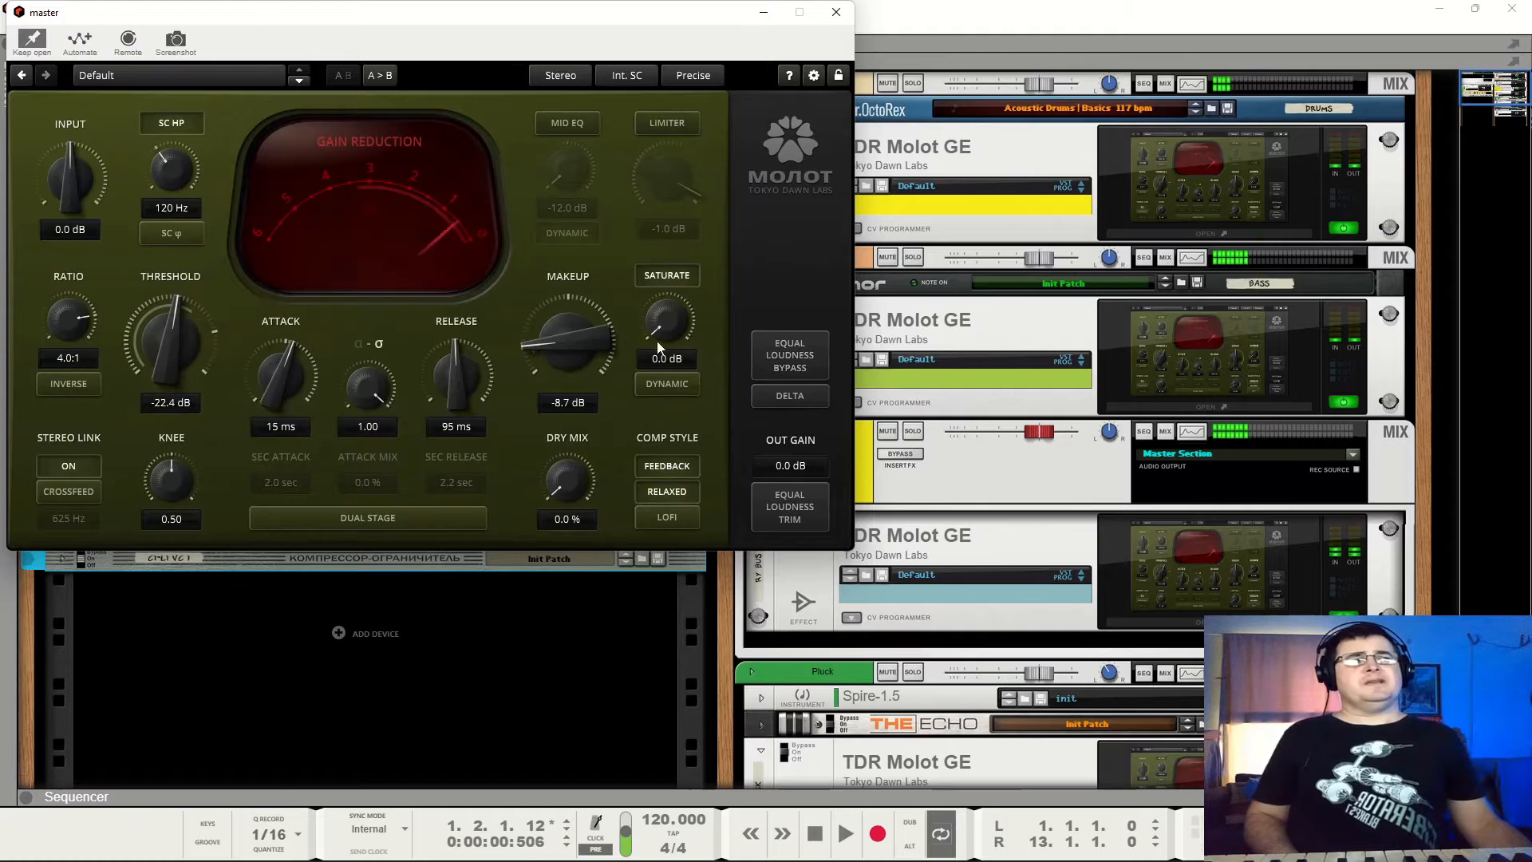
Set the makeup gain to about -2.0 dB and apply Equal Loudness Trim during playback for an output gain of 5.2 dB.
double_click(567, 343)
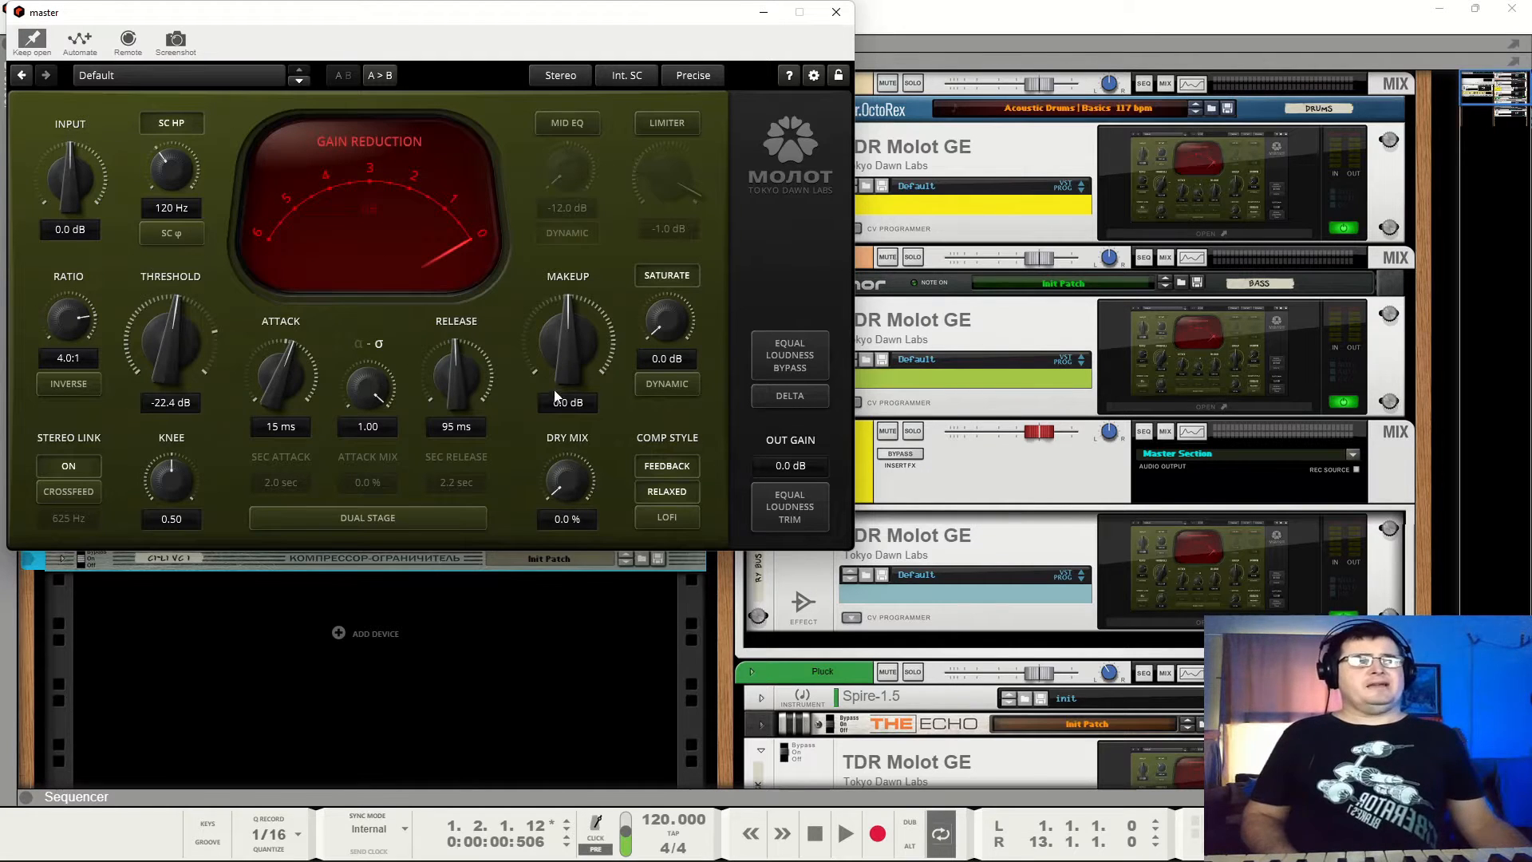
key("space")
left_click(805, 503)
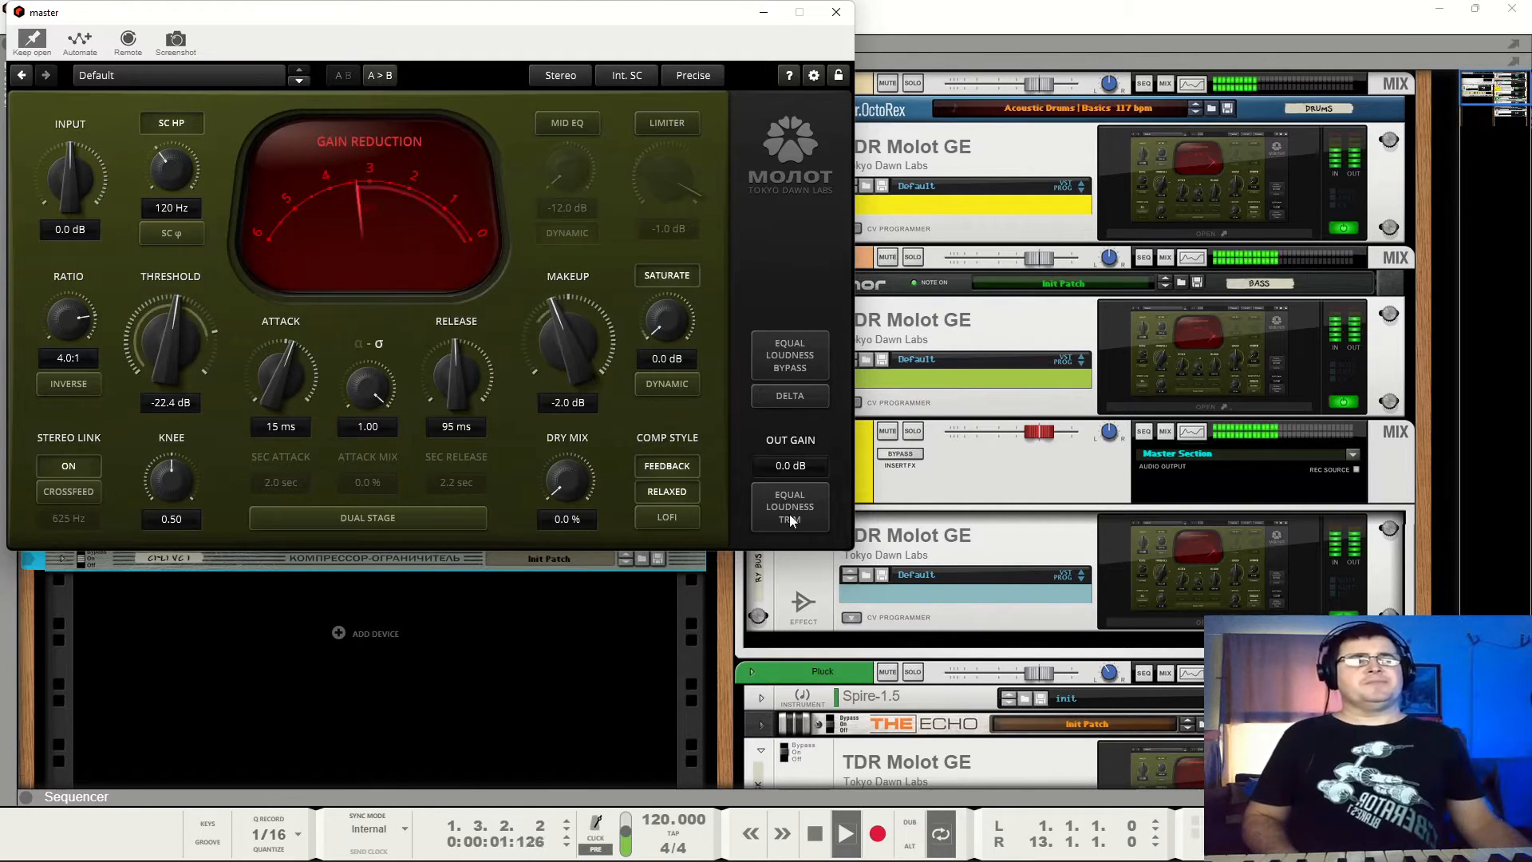
Compare the trimmed output against Equal Loudness Bypass, stop playback, and reset the makeup gain to 0.0 dB.
left_click(793, 357)
left_click(808, 365)
left_click(808, 366)
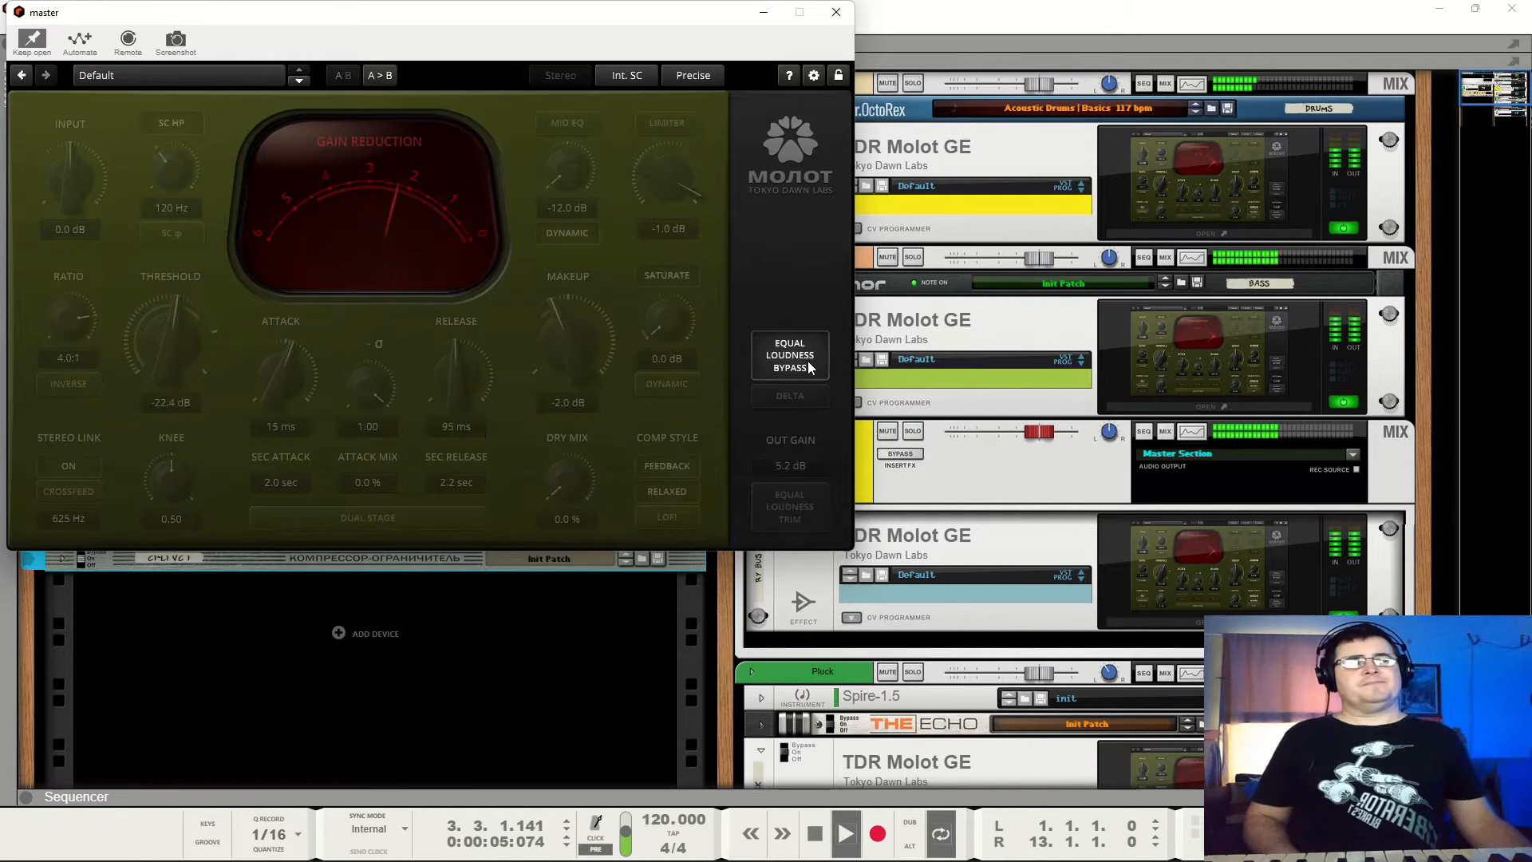
left_click(808, 366)
key("space")
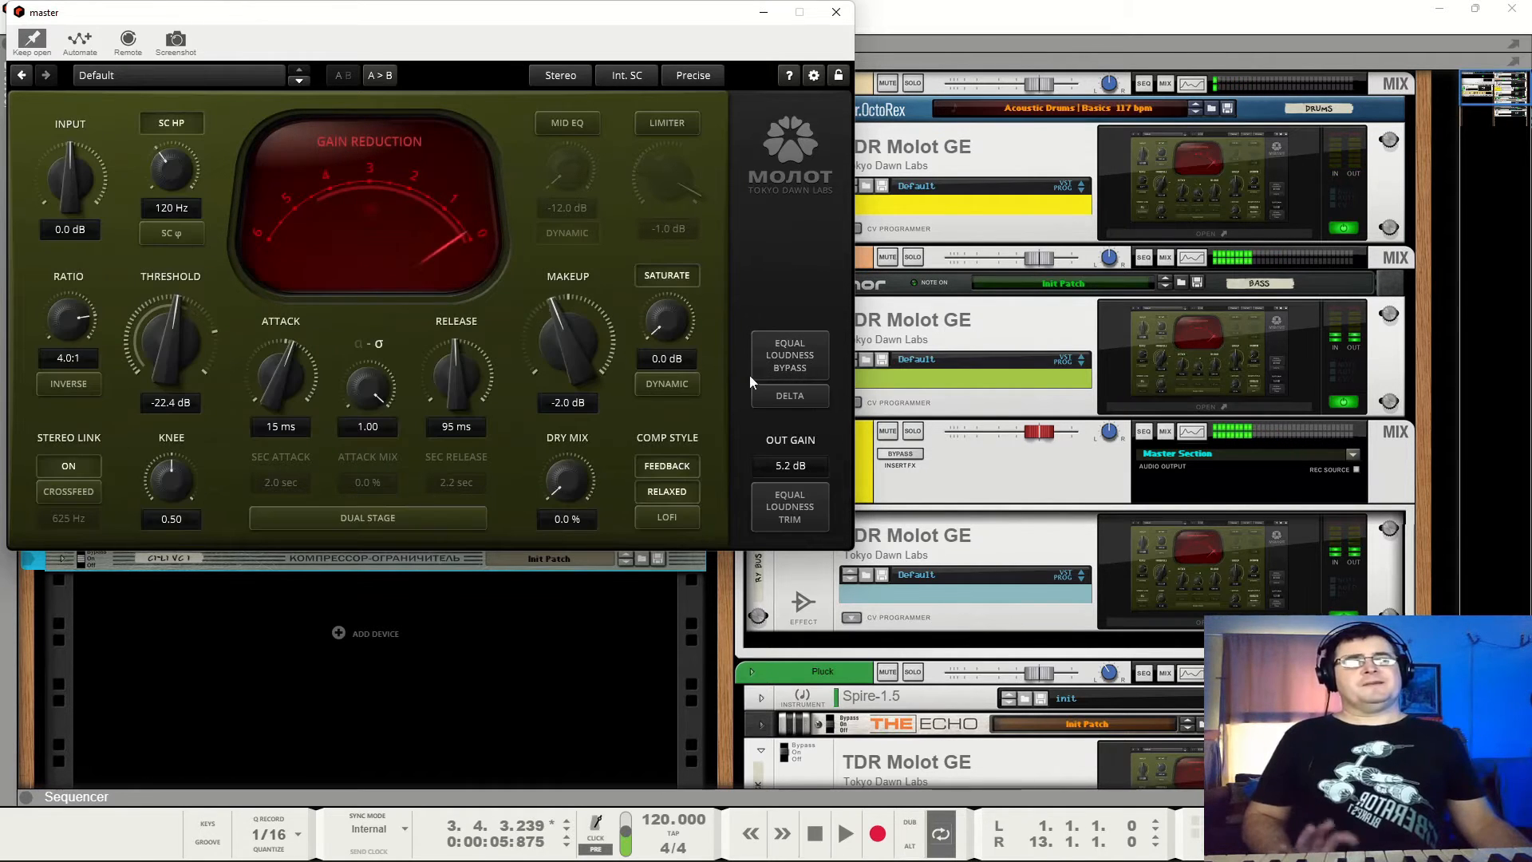
double_click(577, 370)
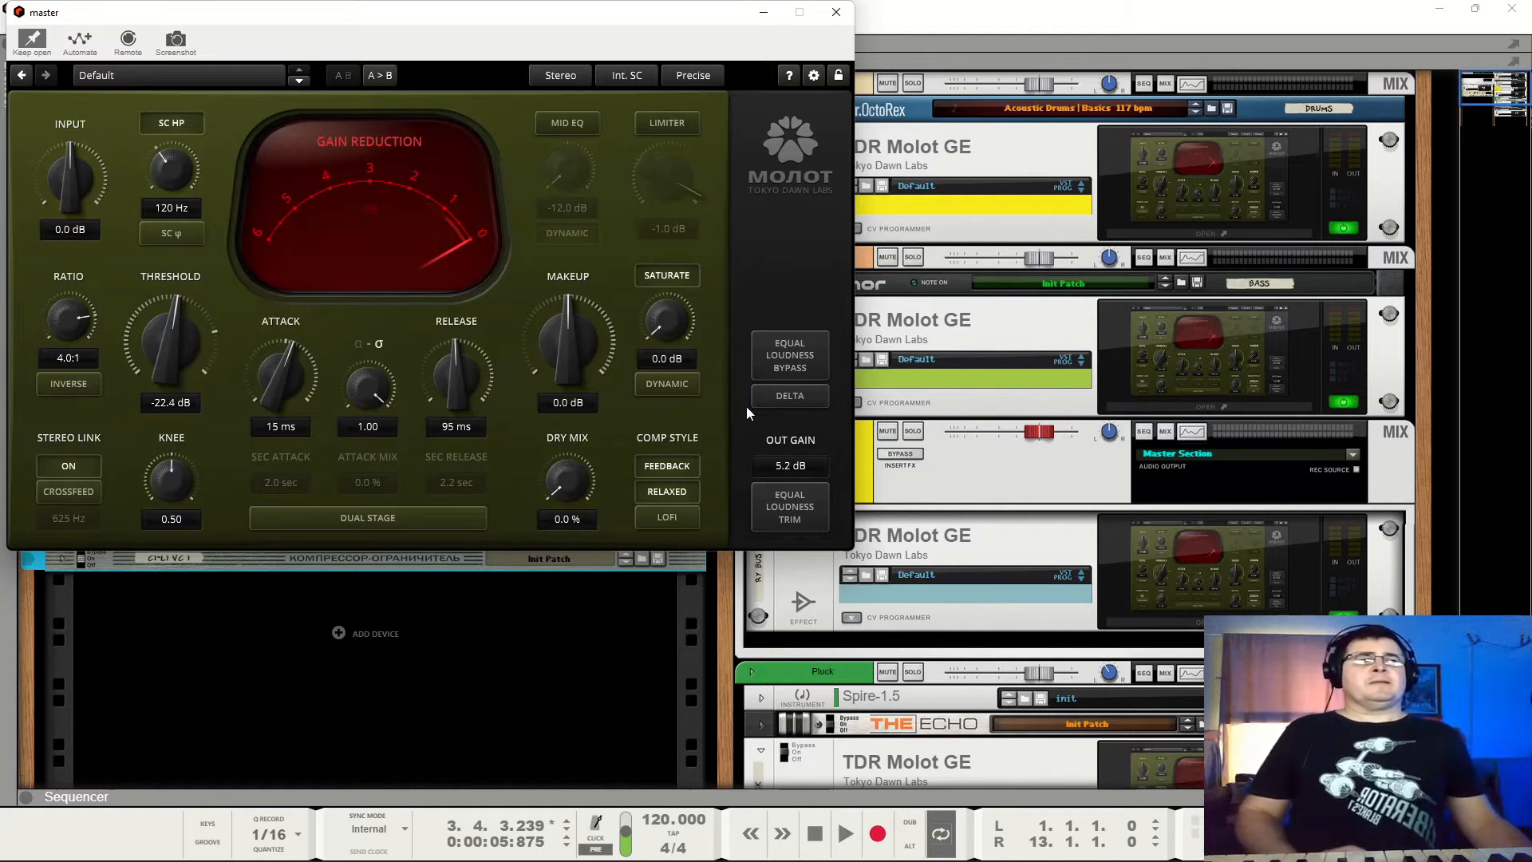
Audition the Delta signal briefly, switch it back off, and close the master Molot GE window.
left_click(785, 398)
key("space")
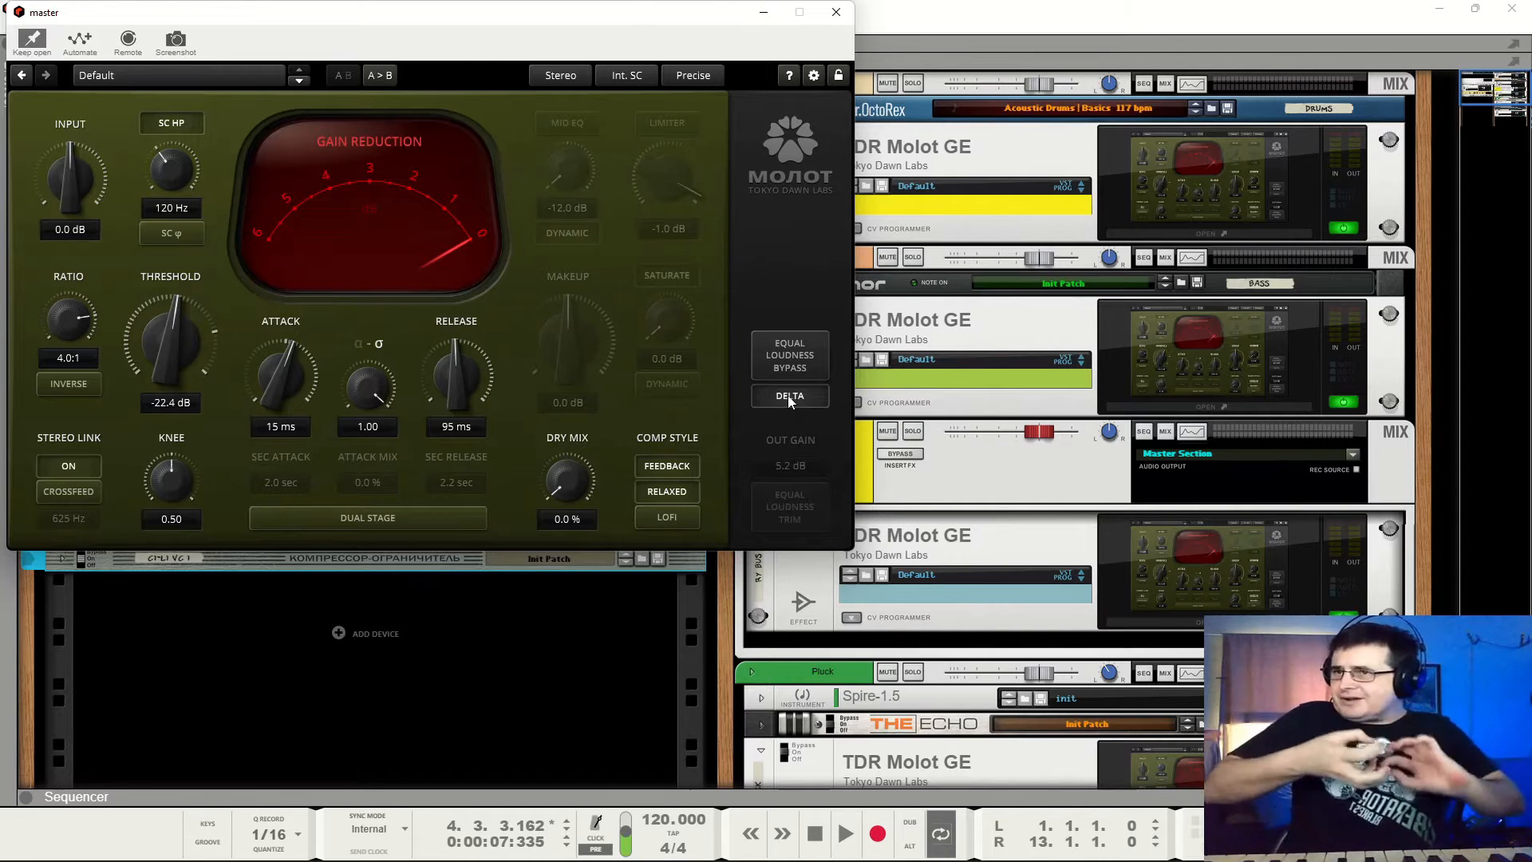
left_click(789, 397)
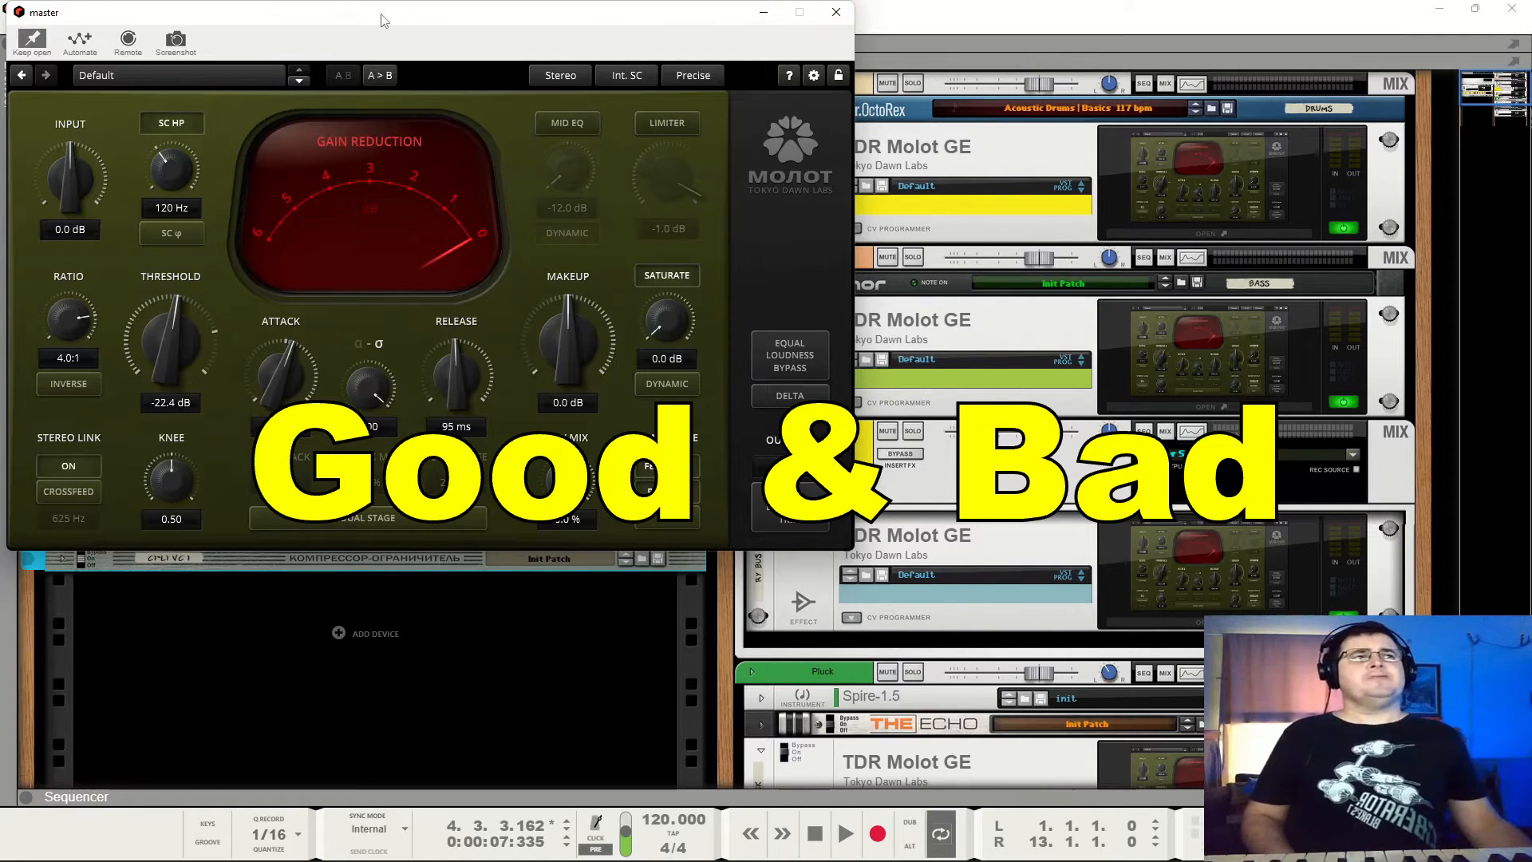
left_click(836, 12)
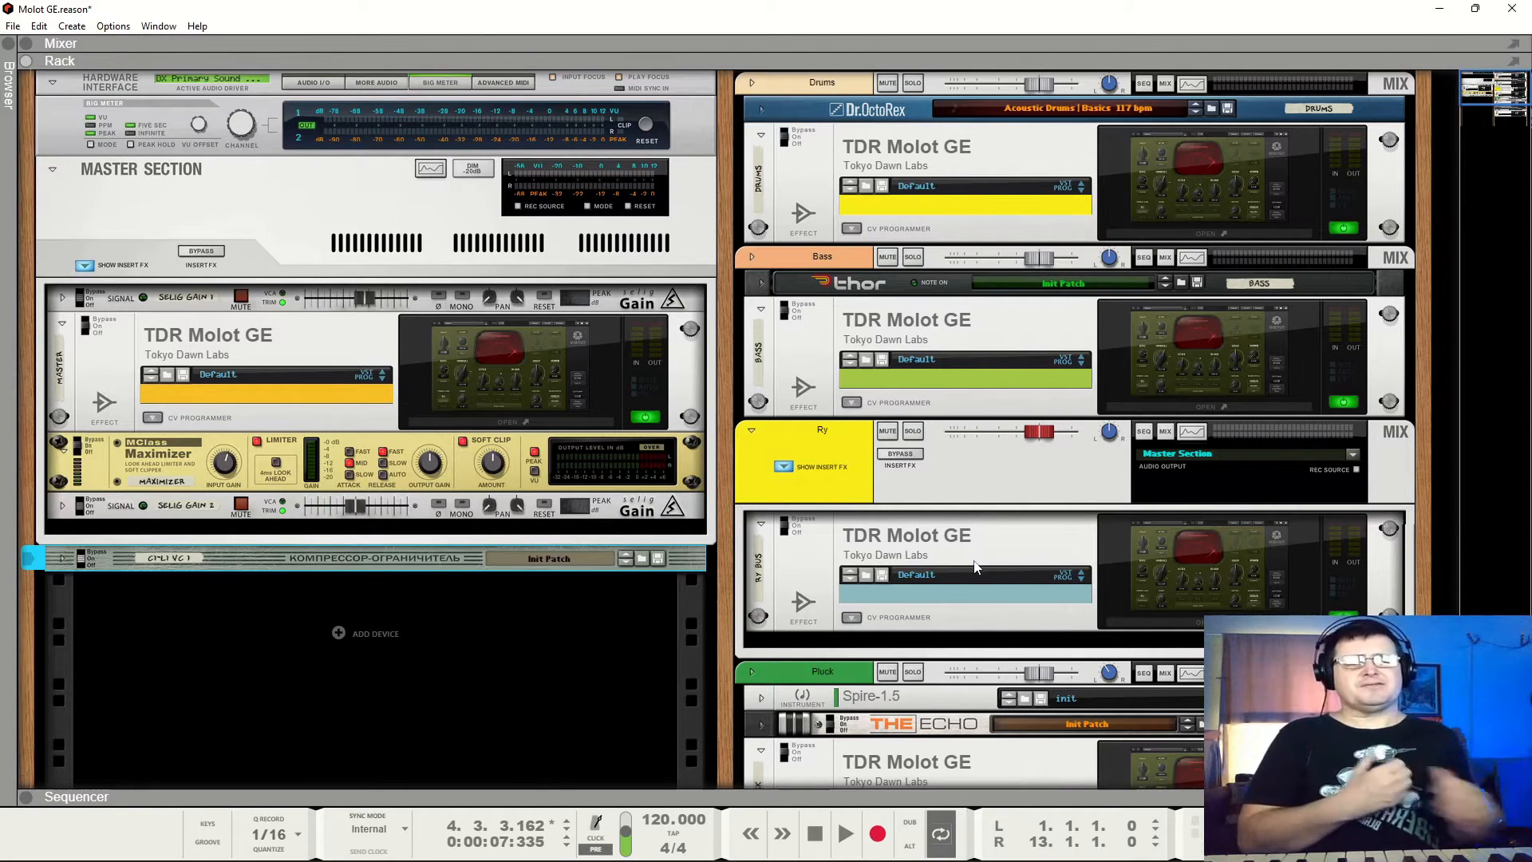
left_click(62, 557)
left_click(62, 557)
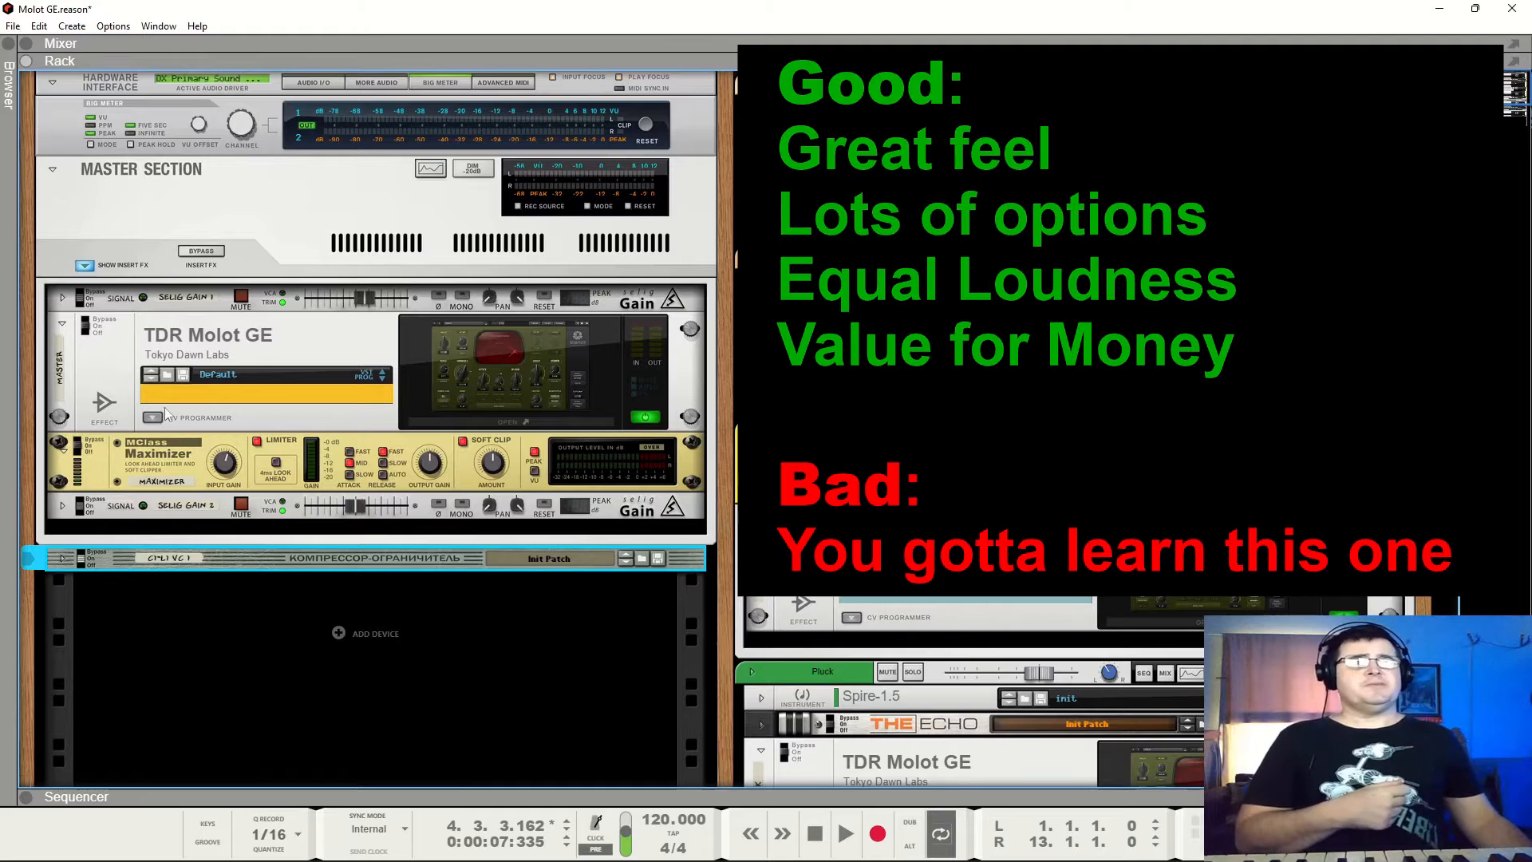
Bypass the Molot GE compressors on the master, drums, bass and Ry bus while the mix plays.
left_click(95, 332)
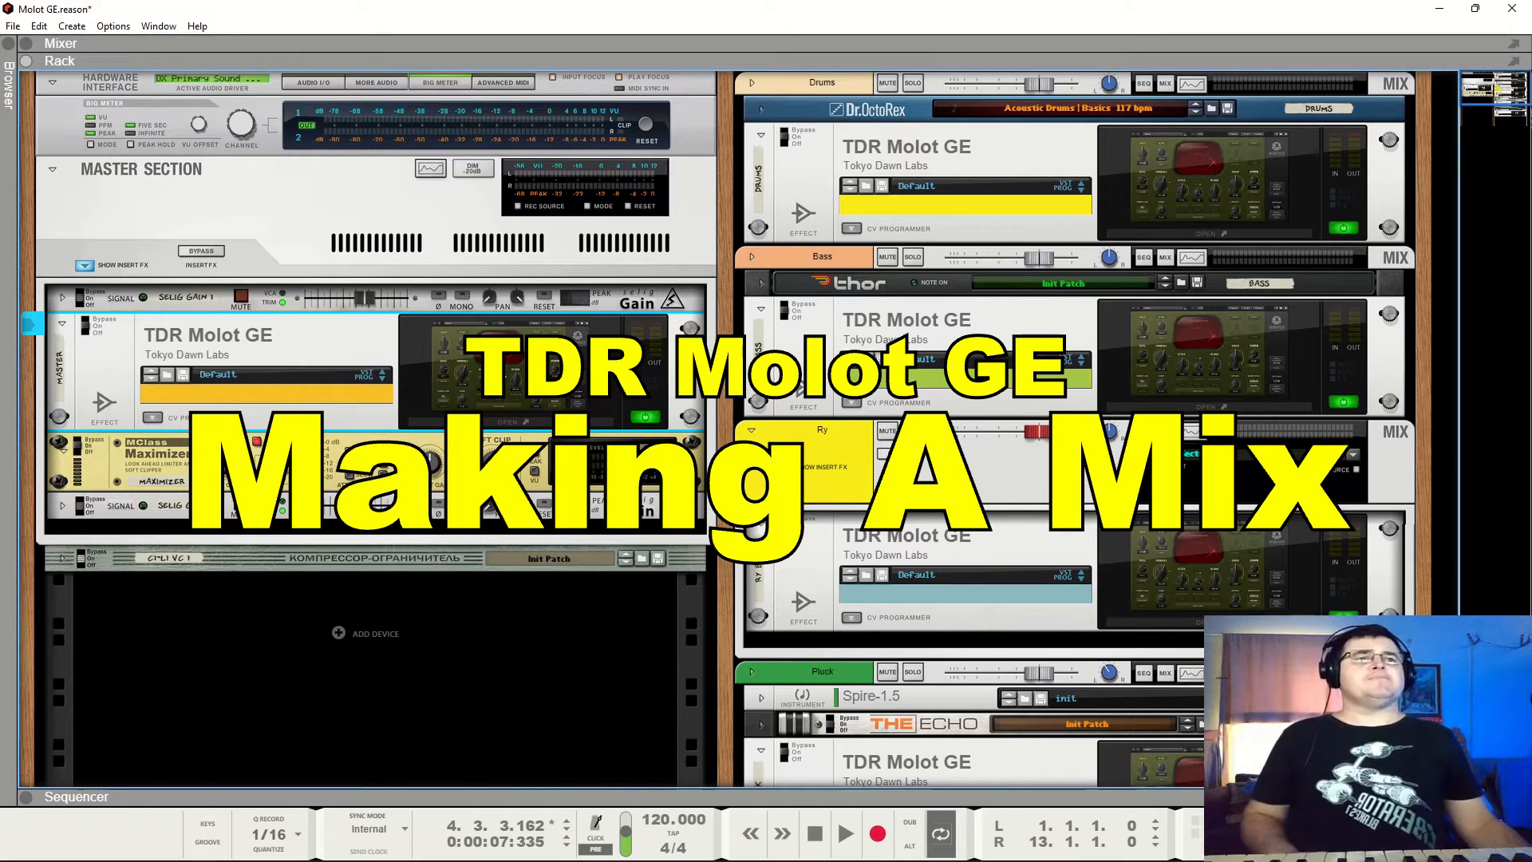
key("space")
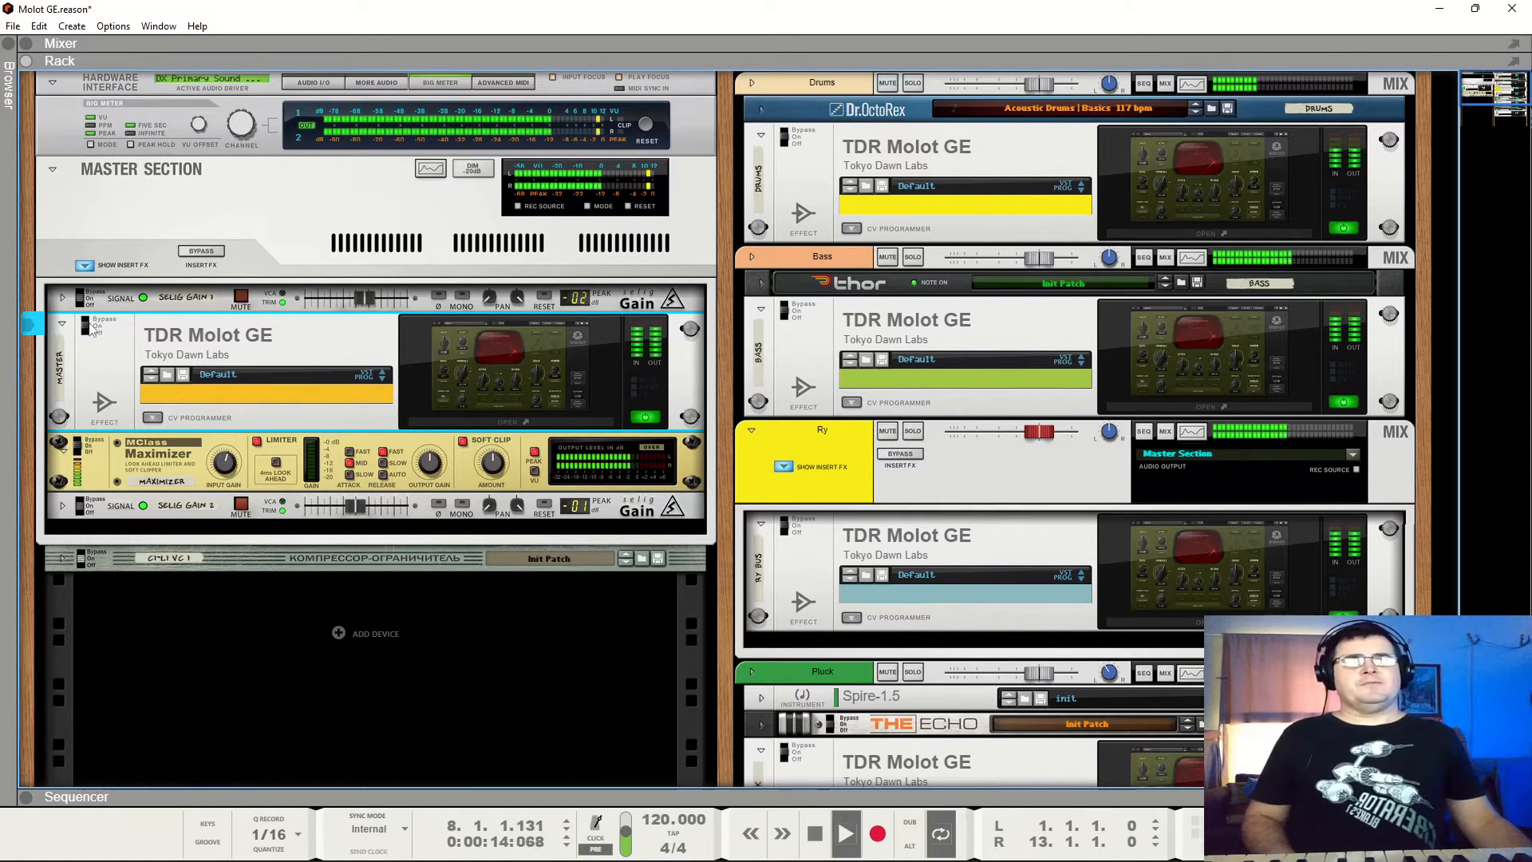
left_click(834, 171)
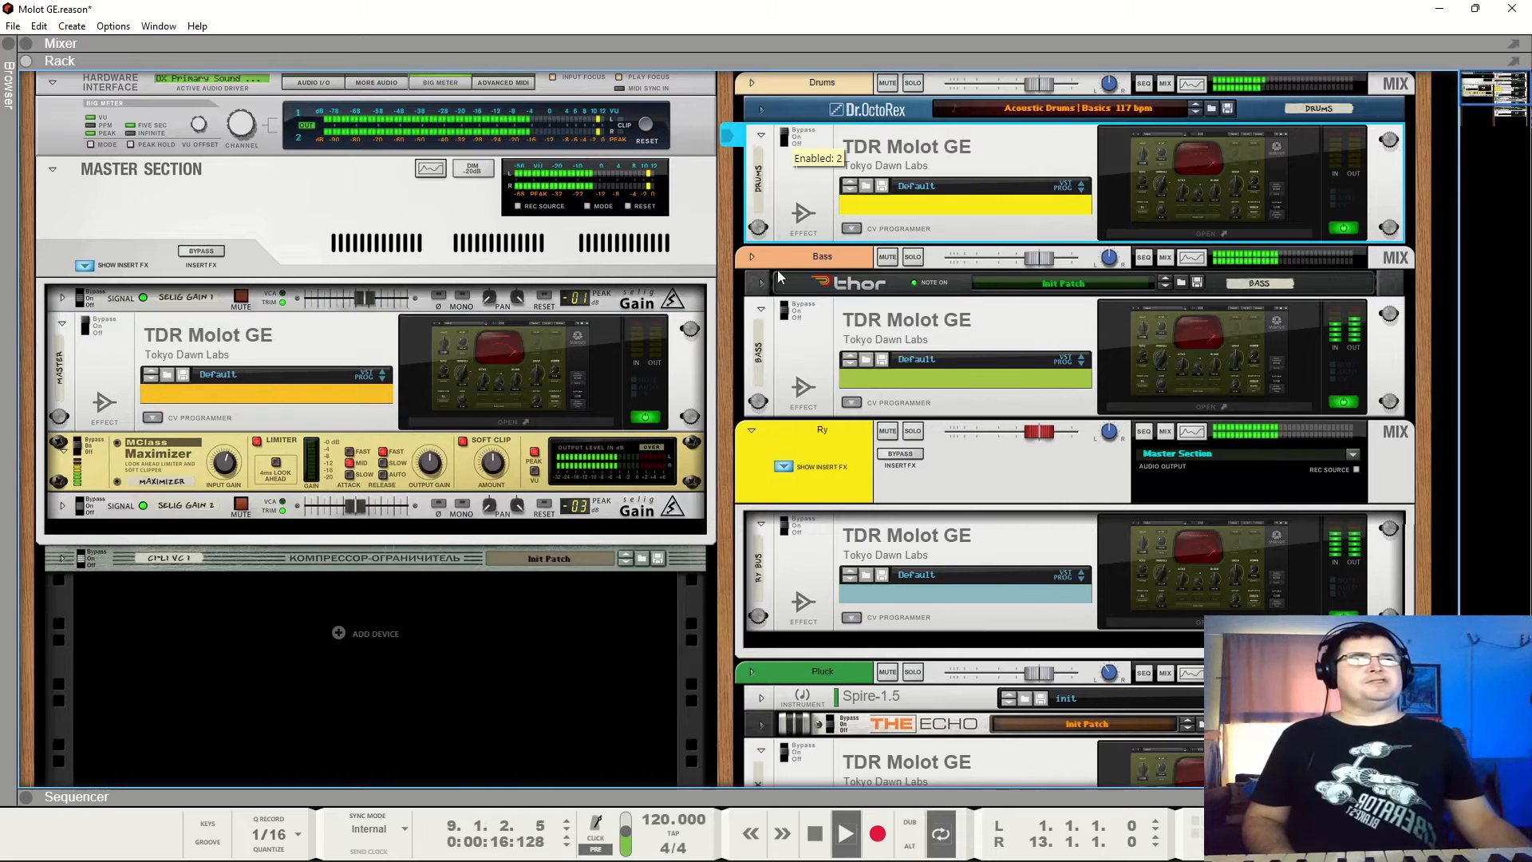
left_click(784, 318)
left_click(784, 530)
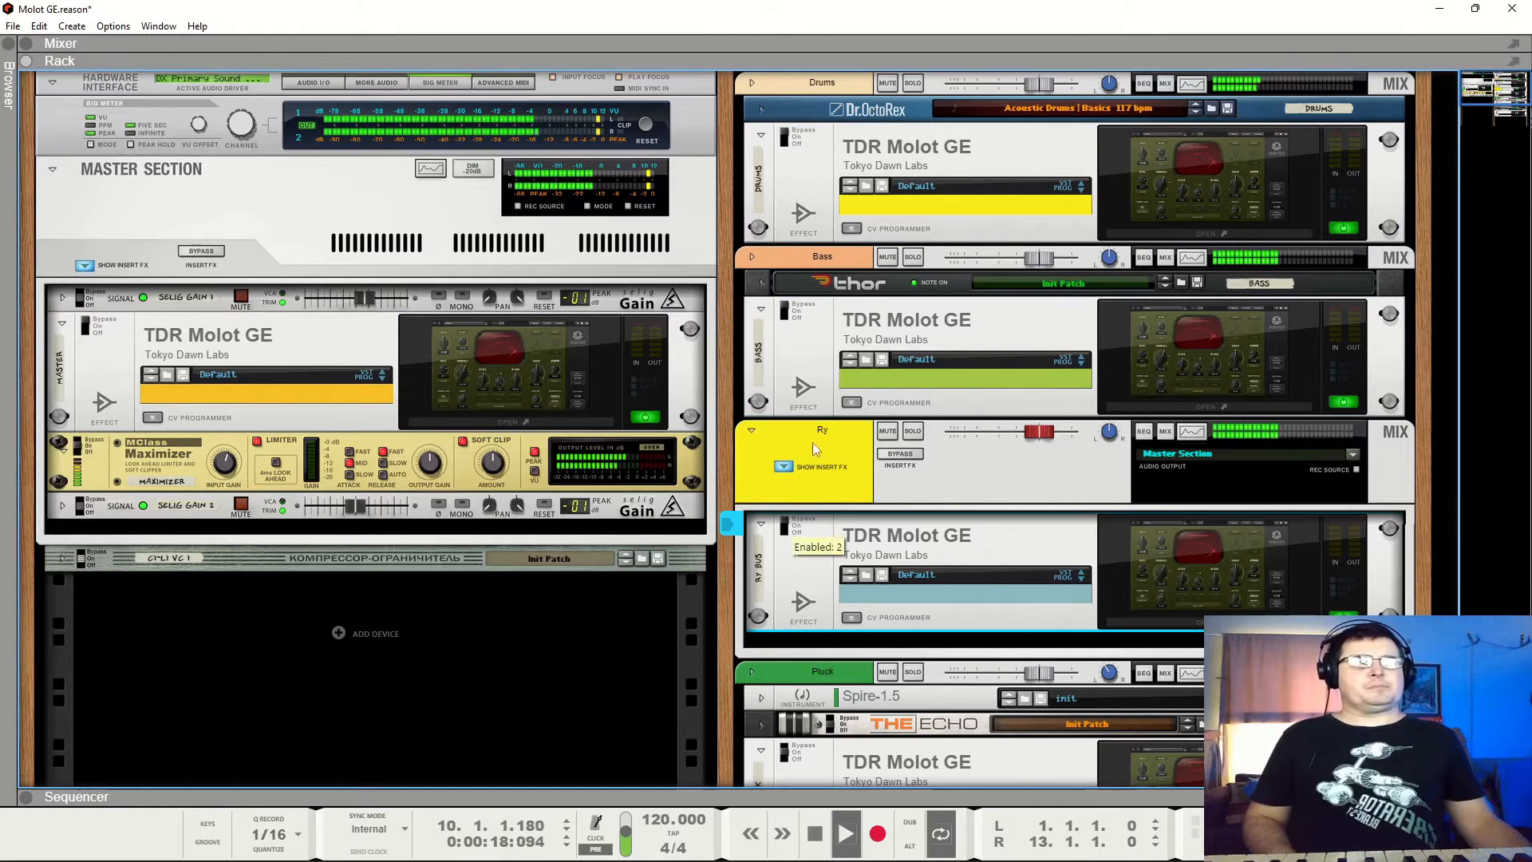
Bypass the Molot GE compressors on the pluck and string channels and stop playback.
scroll(785, 542, "down", 2)
left_click(784, 596)
scroll(784, 597, "down", 2)
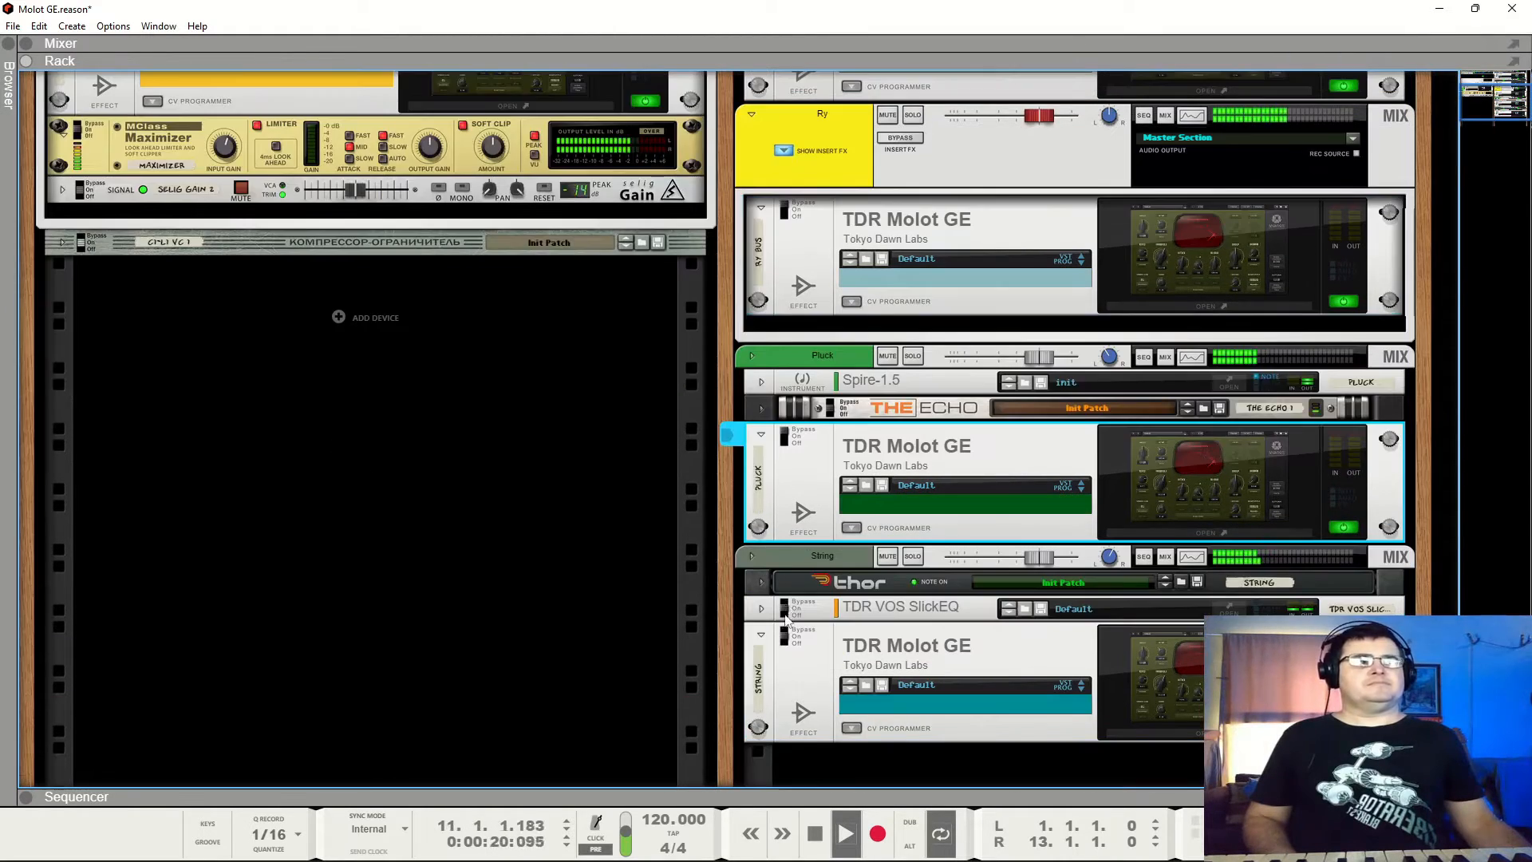
left_click(786, 634)
scroll(993, 319, "up", 4)
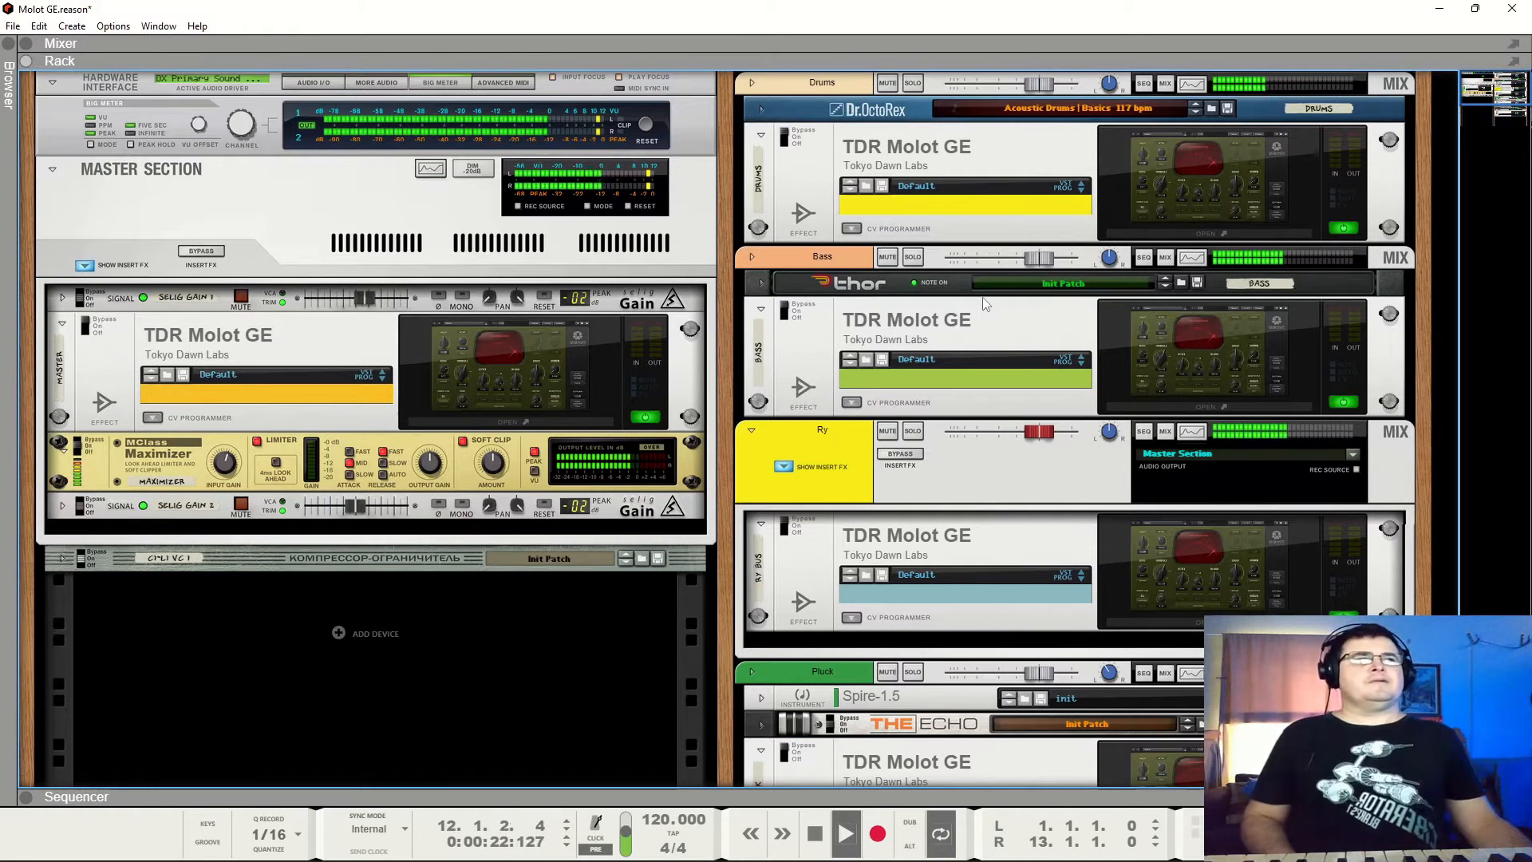
key("space")
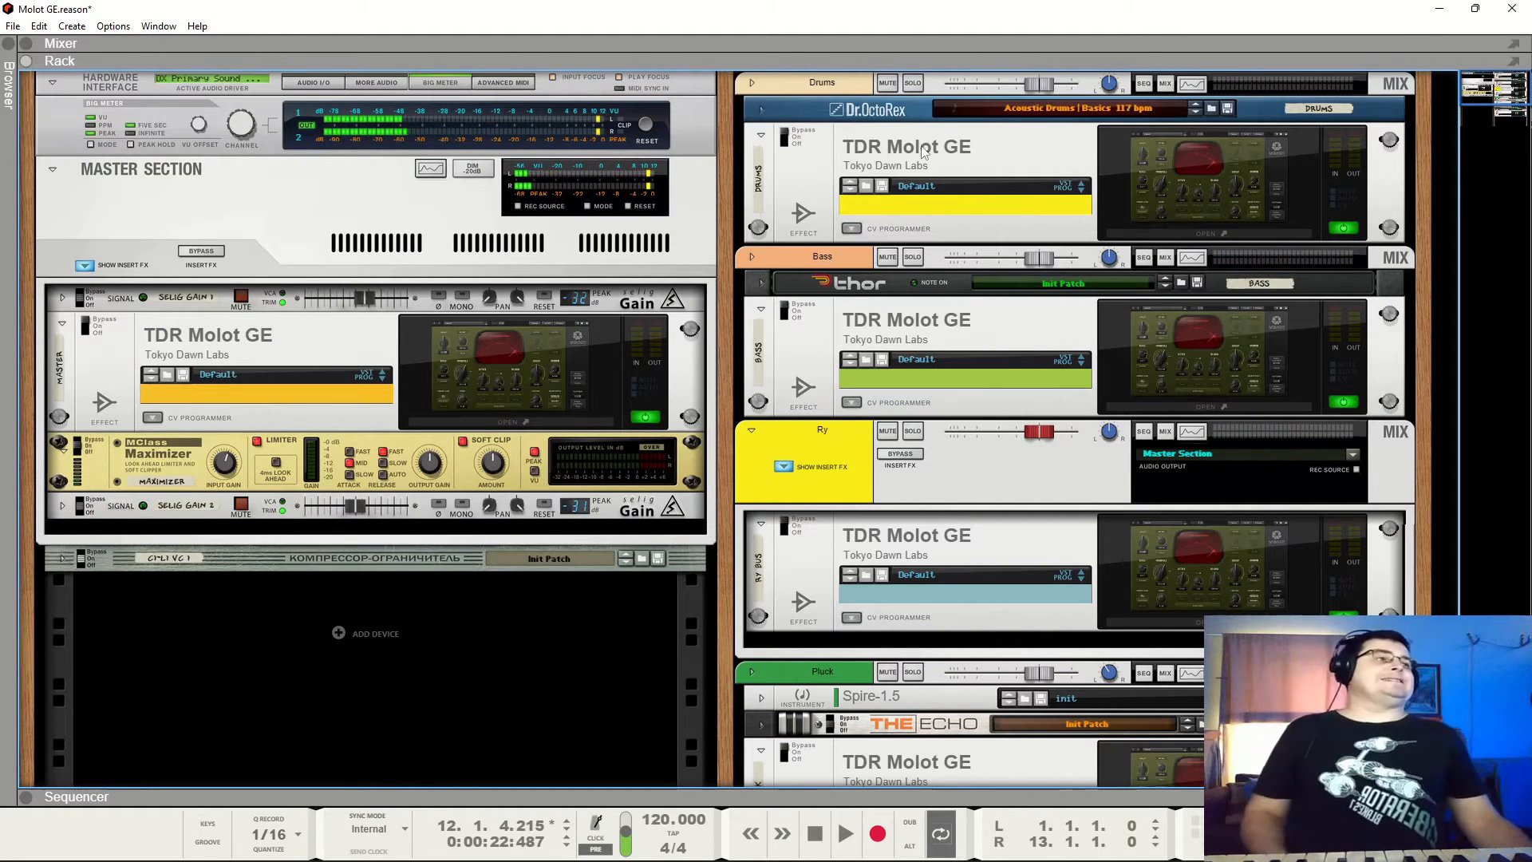
Solo the Drums channel and switch its bypassed Molot GE back on.
left_click(913, 83)
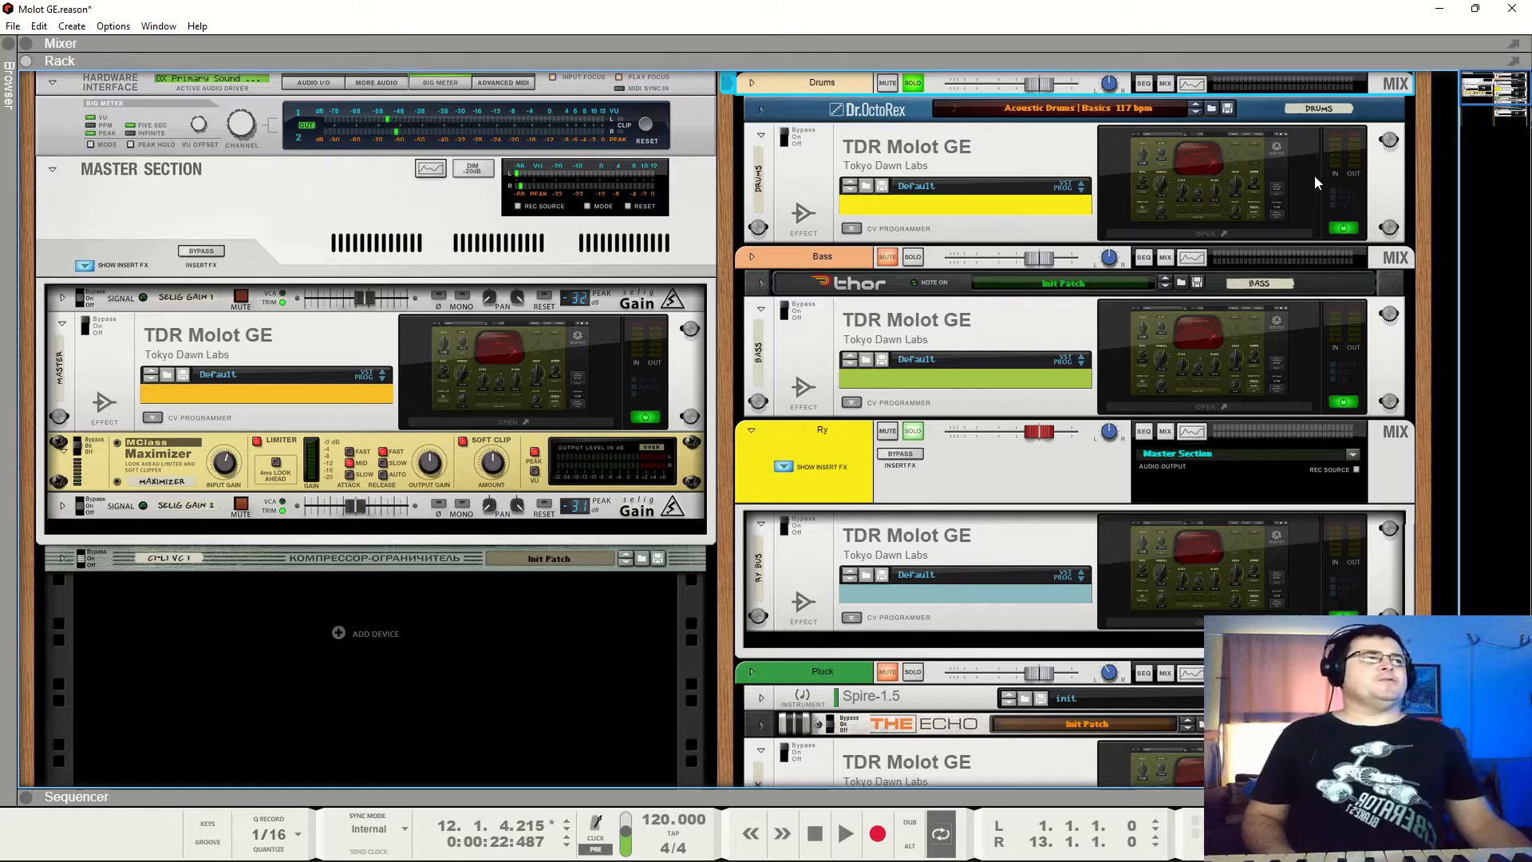
left_click(1186, 184)
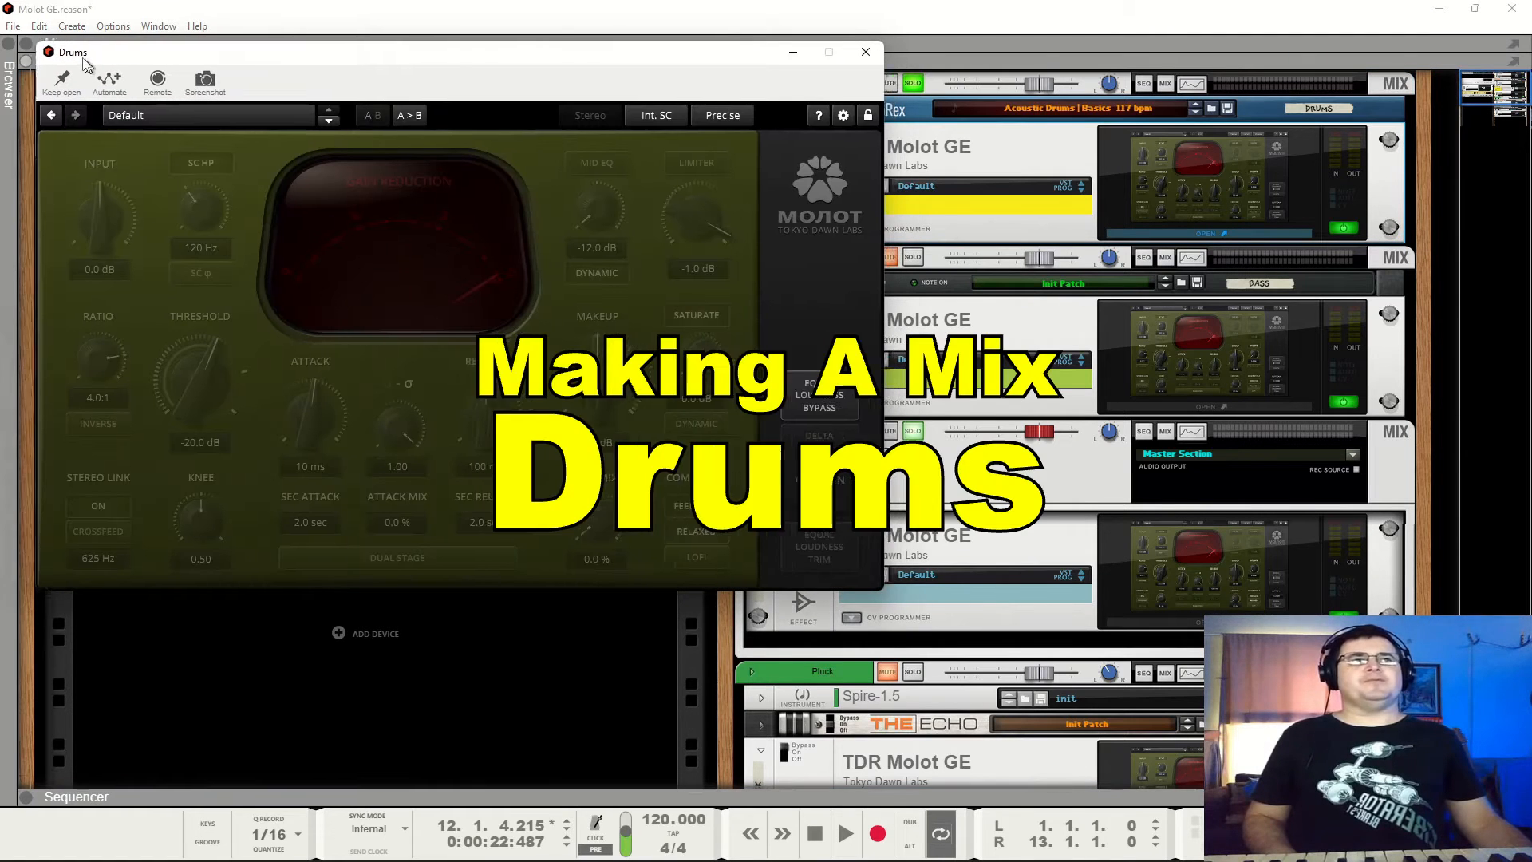
left_click_drag(83, 59, 52, 23)
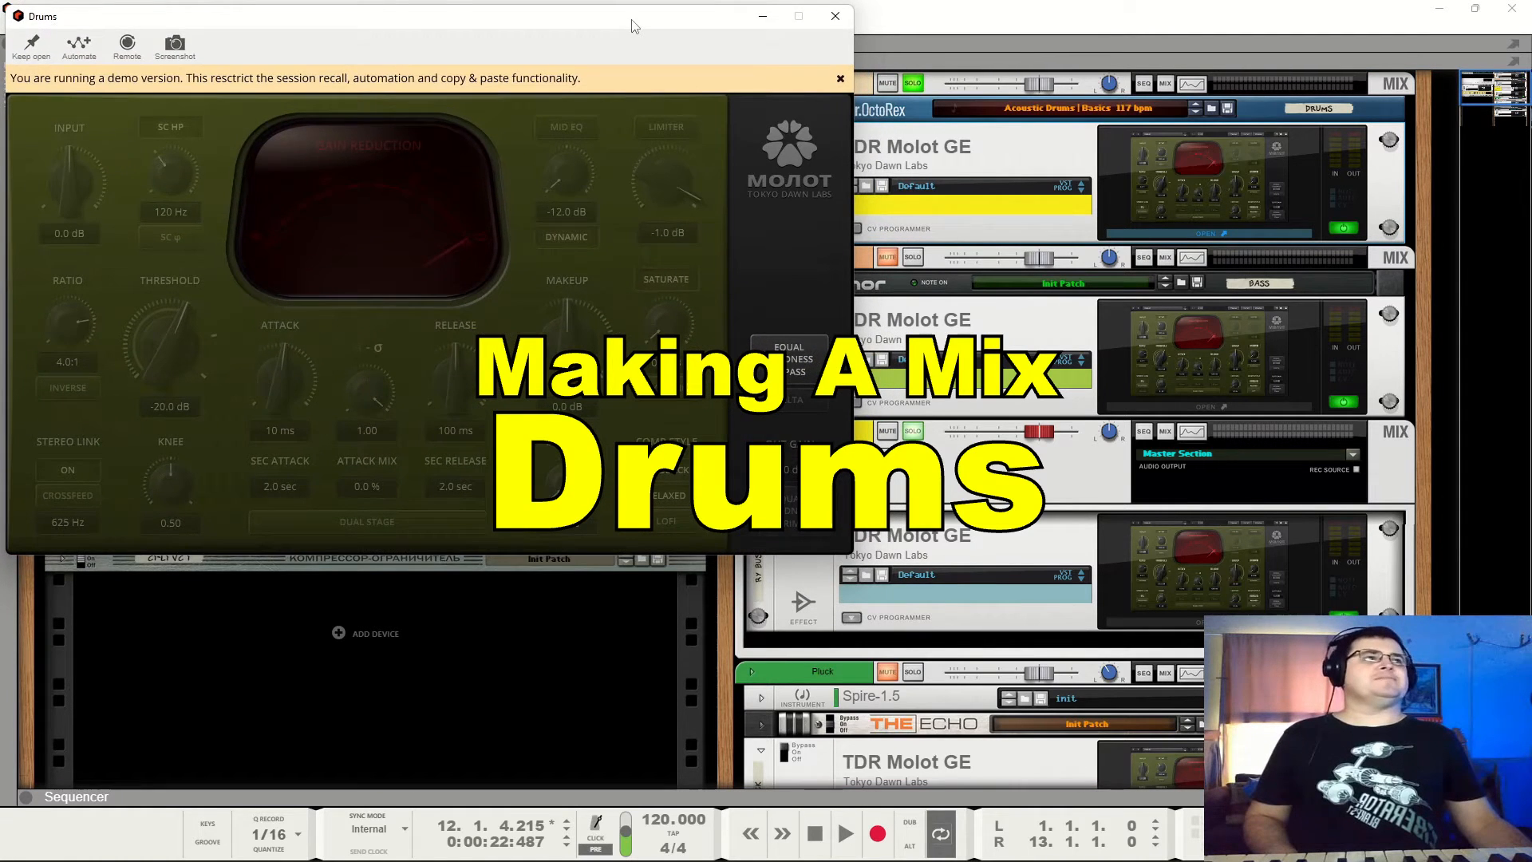
left_click(835, 16)
left_click(787, 142)
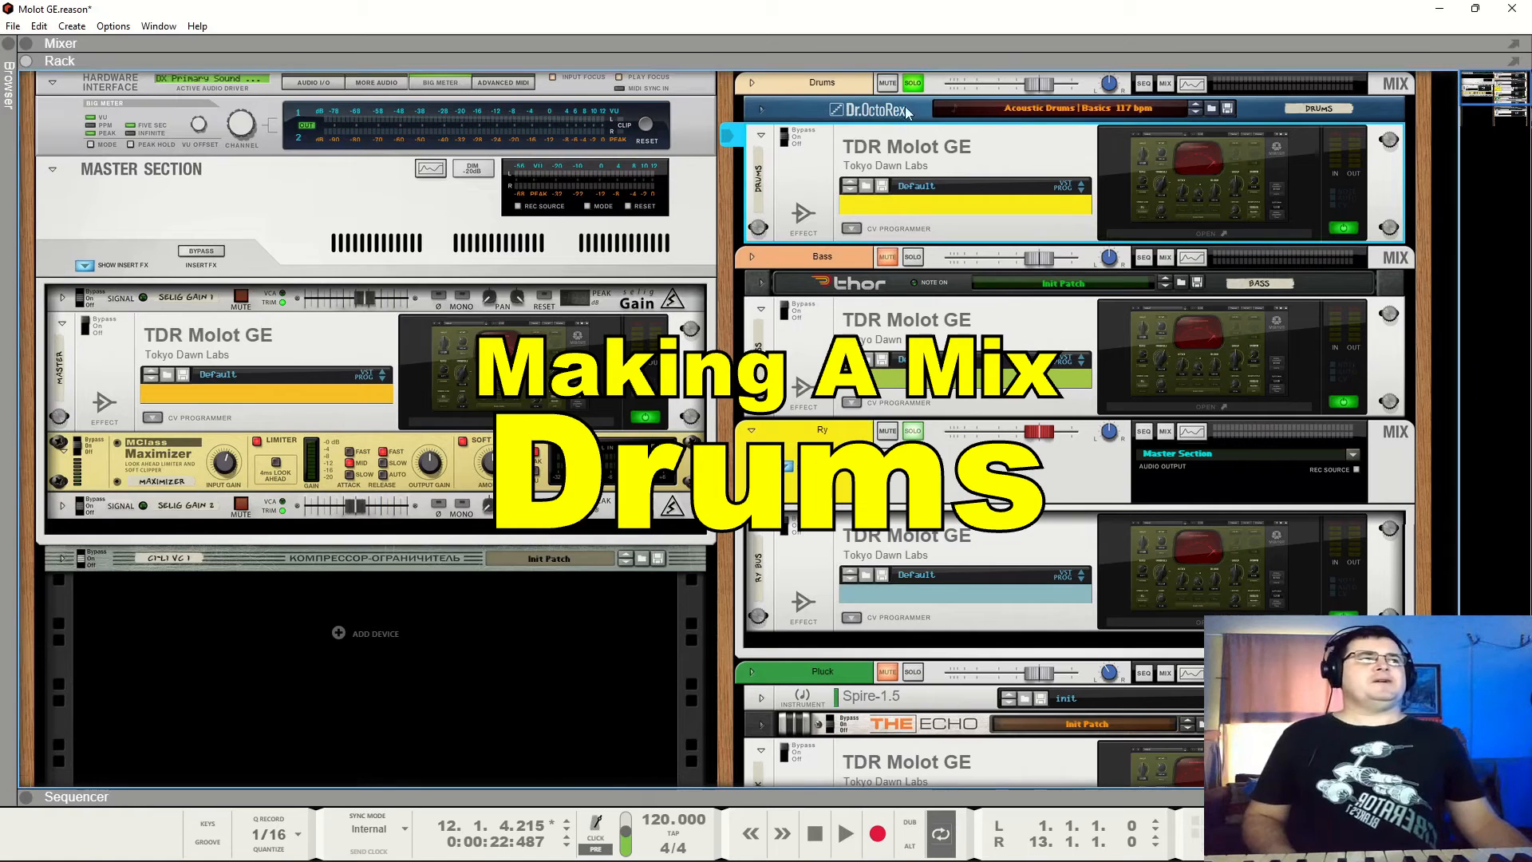
Open the Drums Molot GE window pinned open and lower its threshold to -48.0 dB during playback.
left_click(1180, 171)
left_click(42, 46)
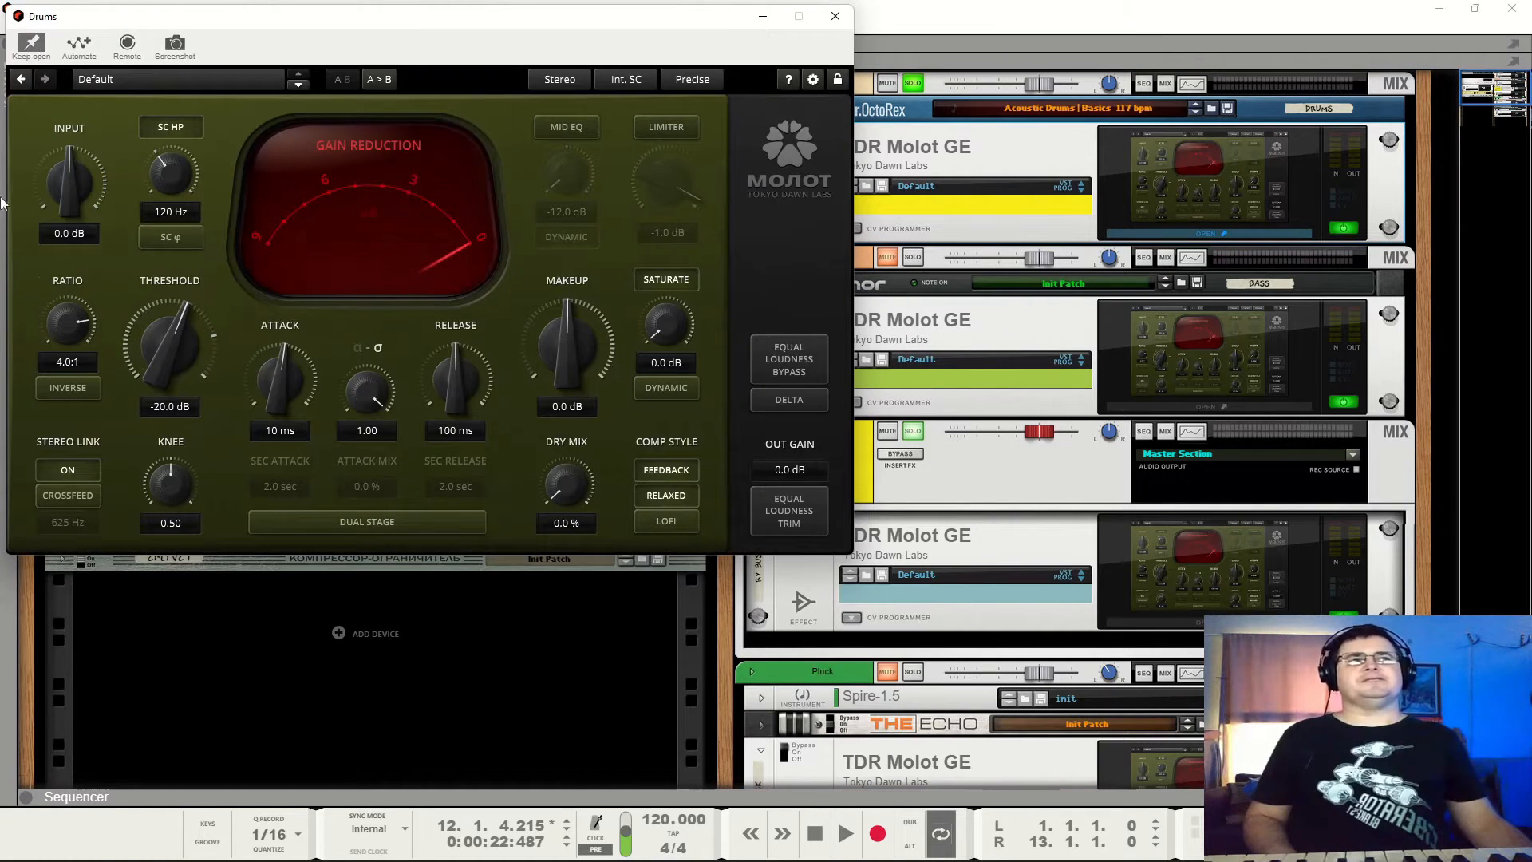
key("space")
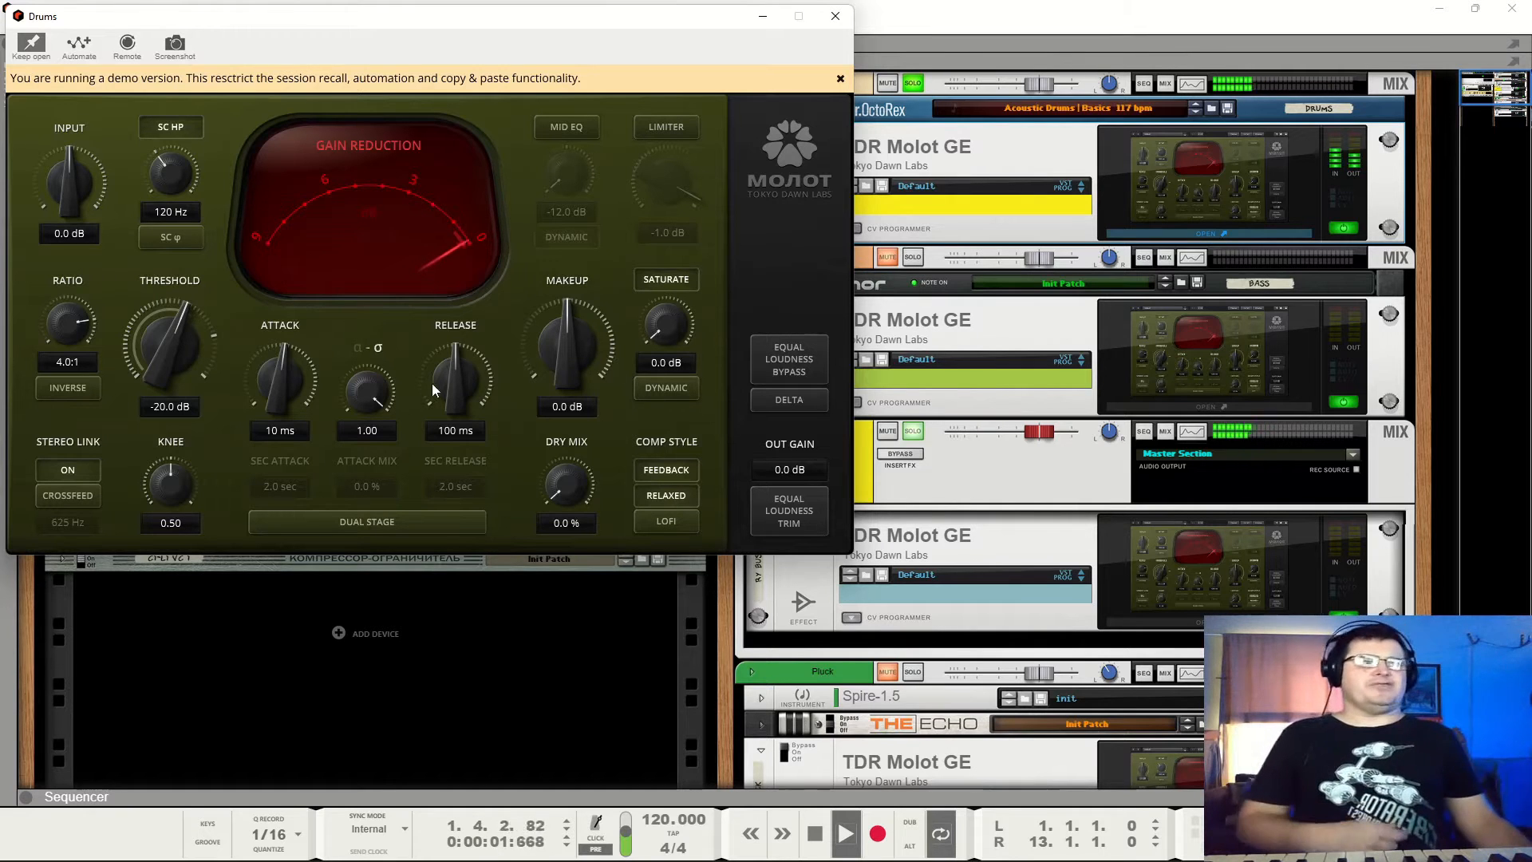
left_click_drag(161, 329, 184, 371)
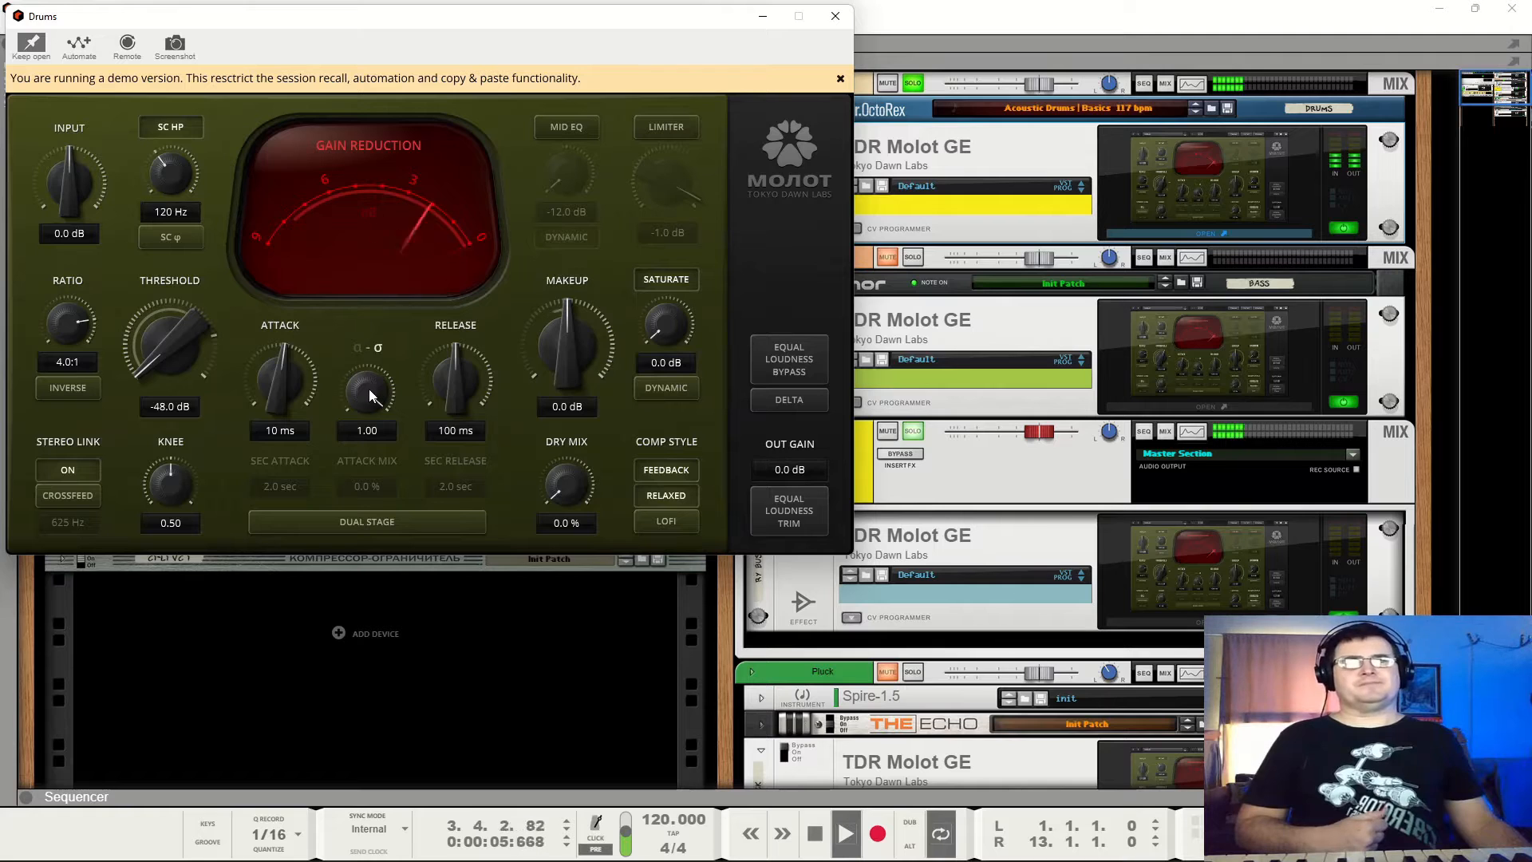
Audition the drum compressor's attack at 0.11 ms and at 11 ms, keeping the α-σ control at 1.00.
left_click_drag(290, 380, 284, 434)
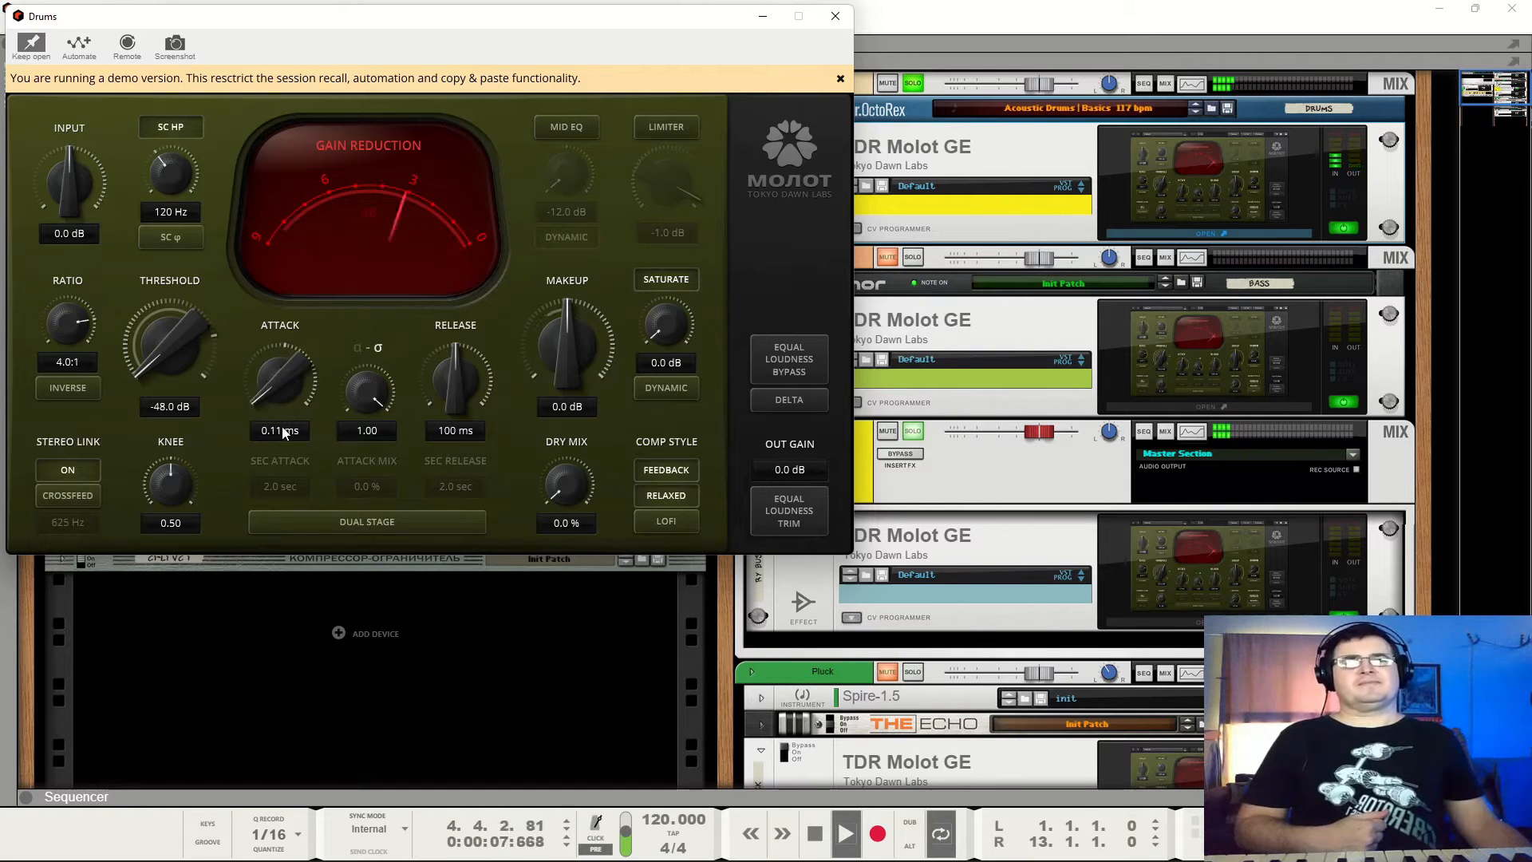
mouse_move(375, 385)
left_mouse_down()
mouse_move(375, 439)
mouse_move(364, 395)
left_mouse_up()
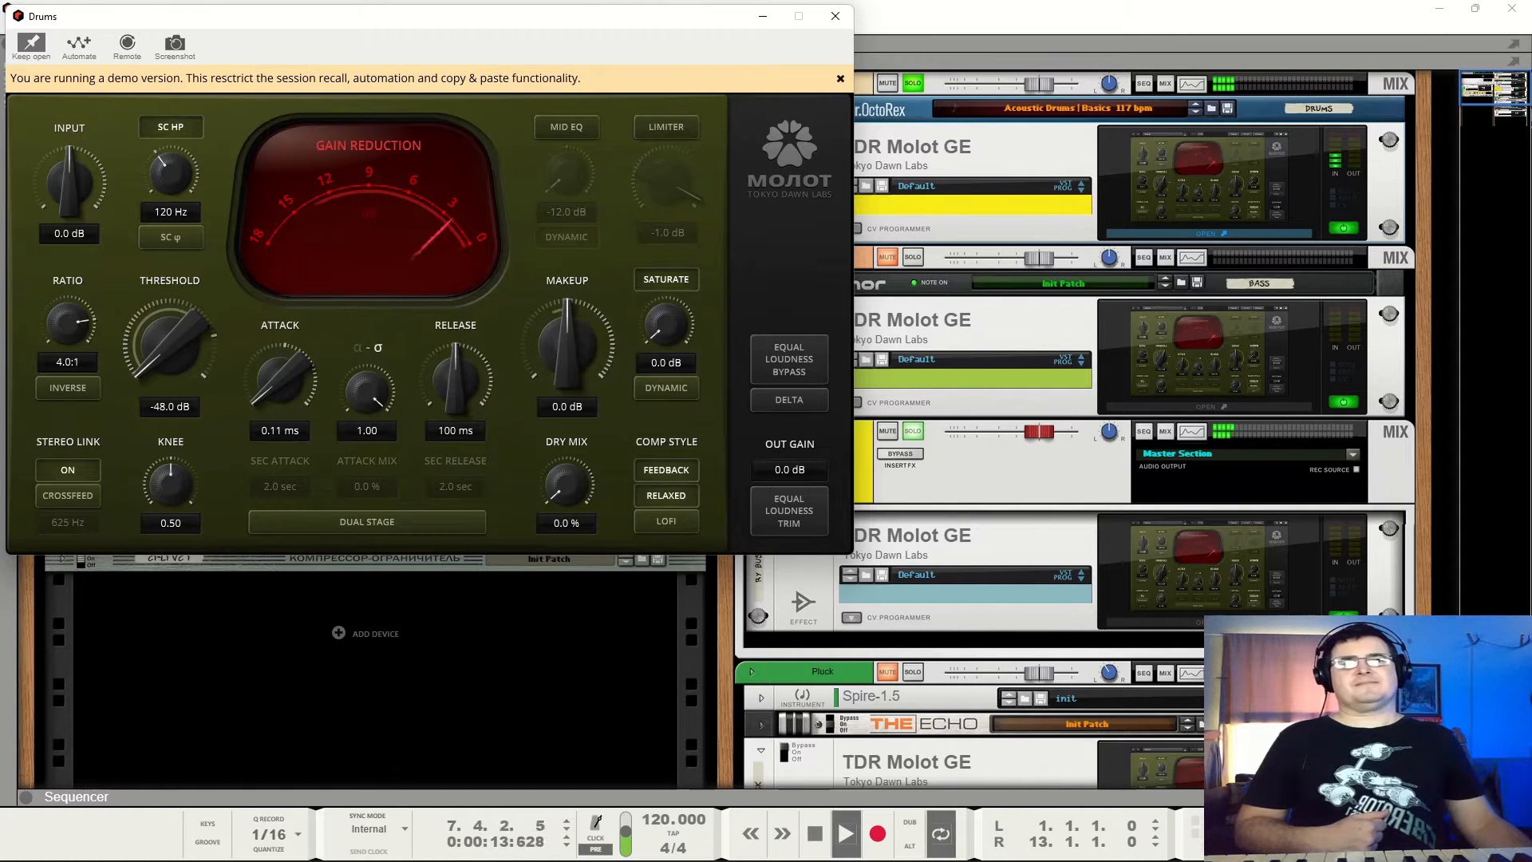
mouse_move(252, 369)
left_mouse_down()
mouse_move(252, 351)
mouse_move(252, 369)
left_mouse_up()
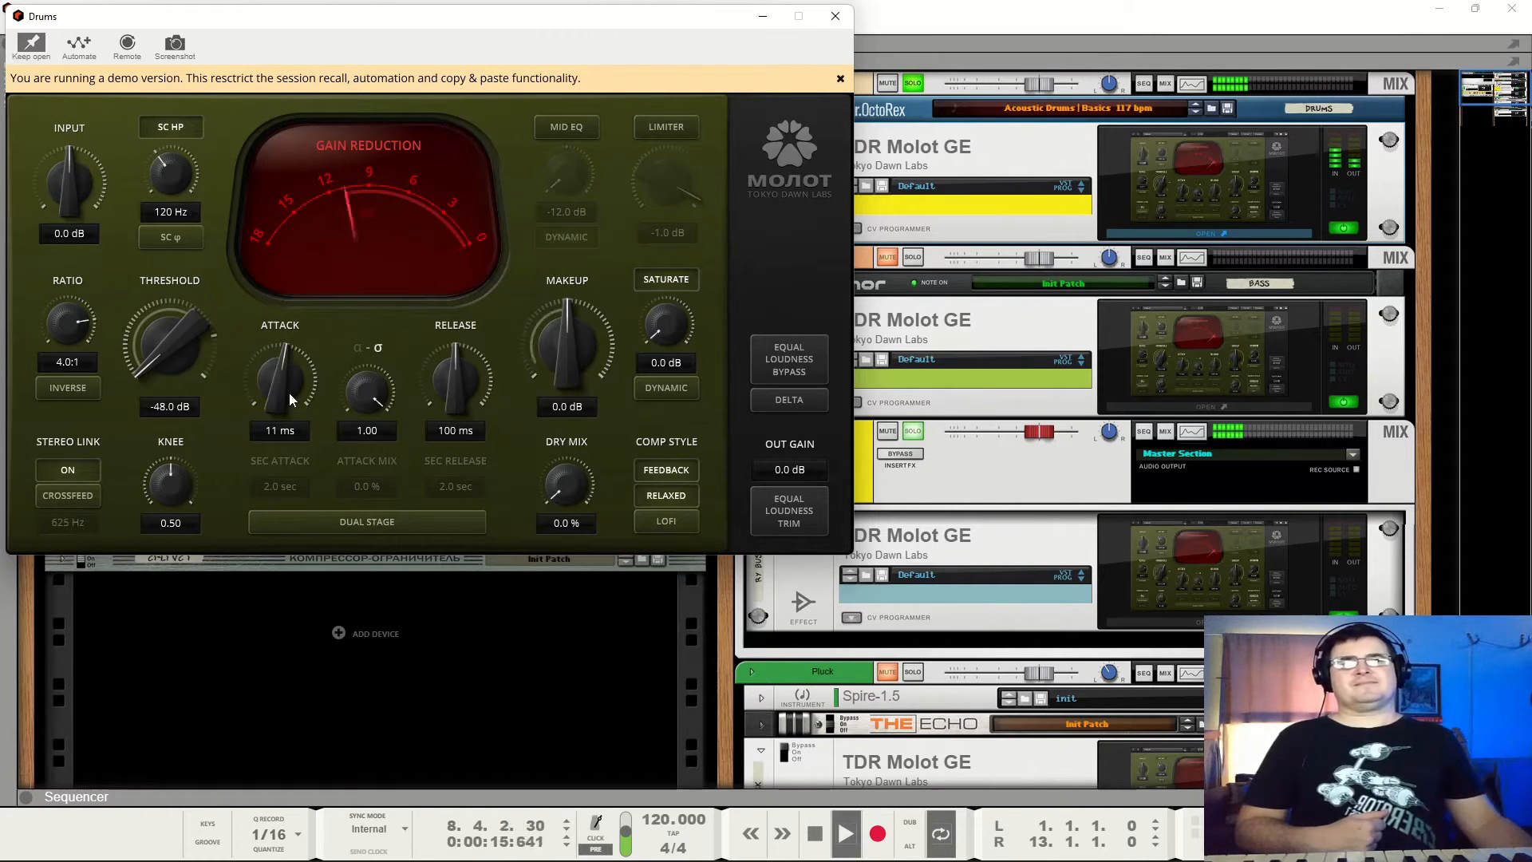
mouse_move(367, 390)
left_mouse_down()
mouse_move(367, 443)
mouse_move(374, 386)
left_mouse_up()
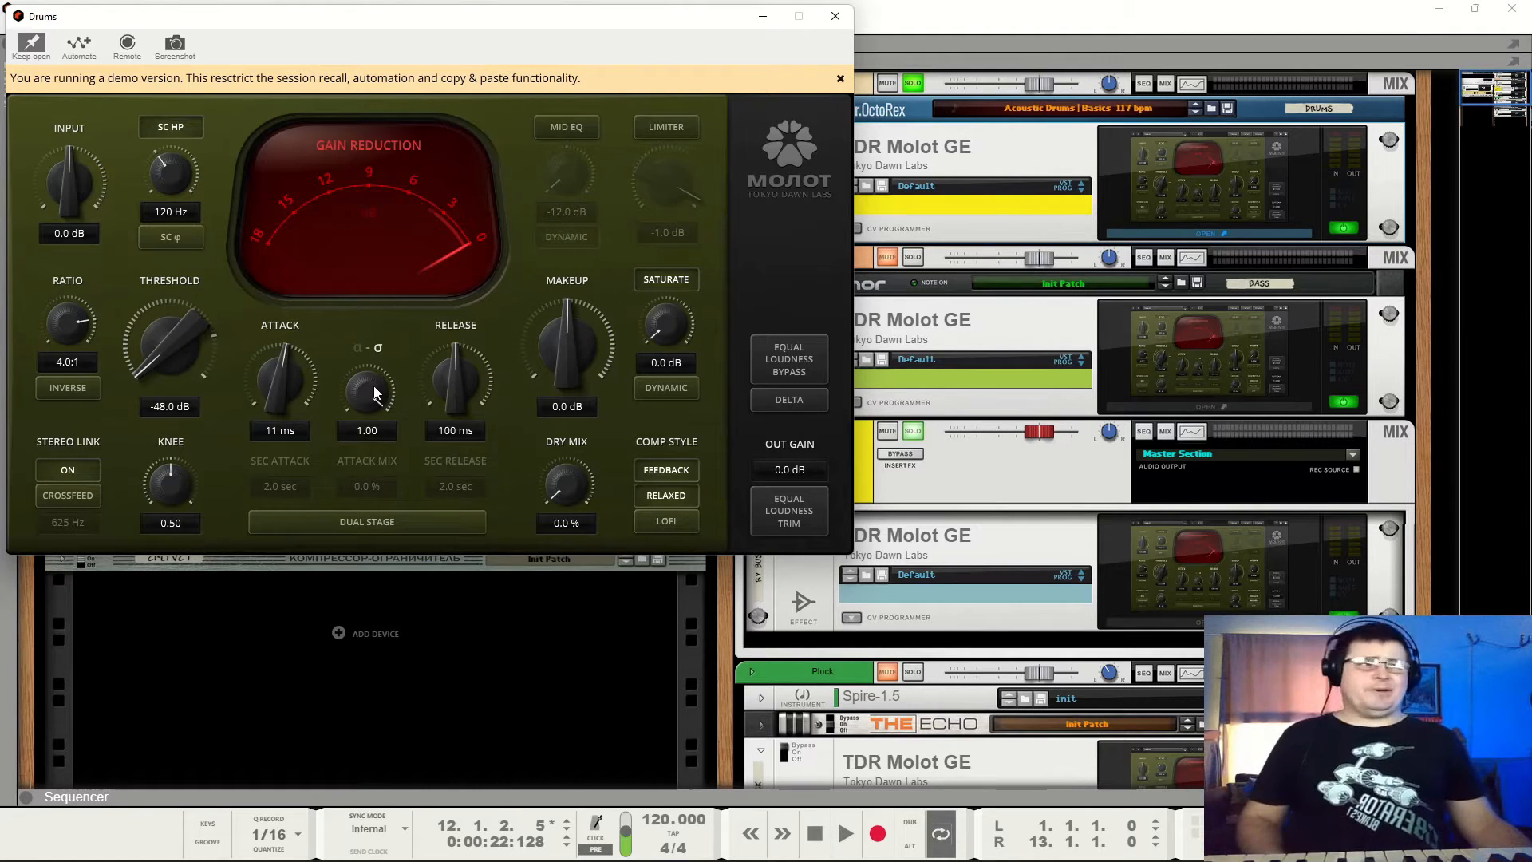
Lower the drum compressor's ratio to 1.3:1 during playback and compare it against Equal Loudness Bypass.
key("space")
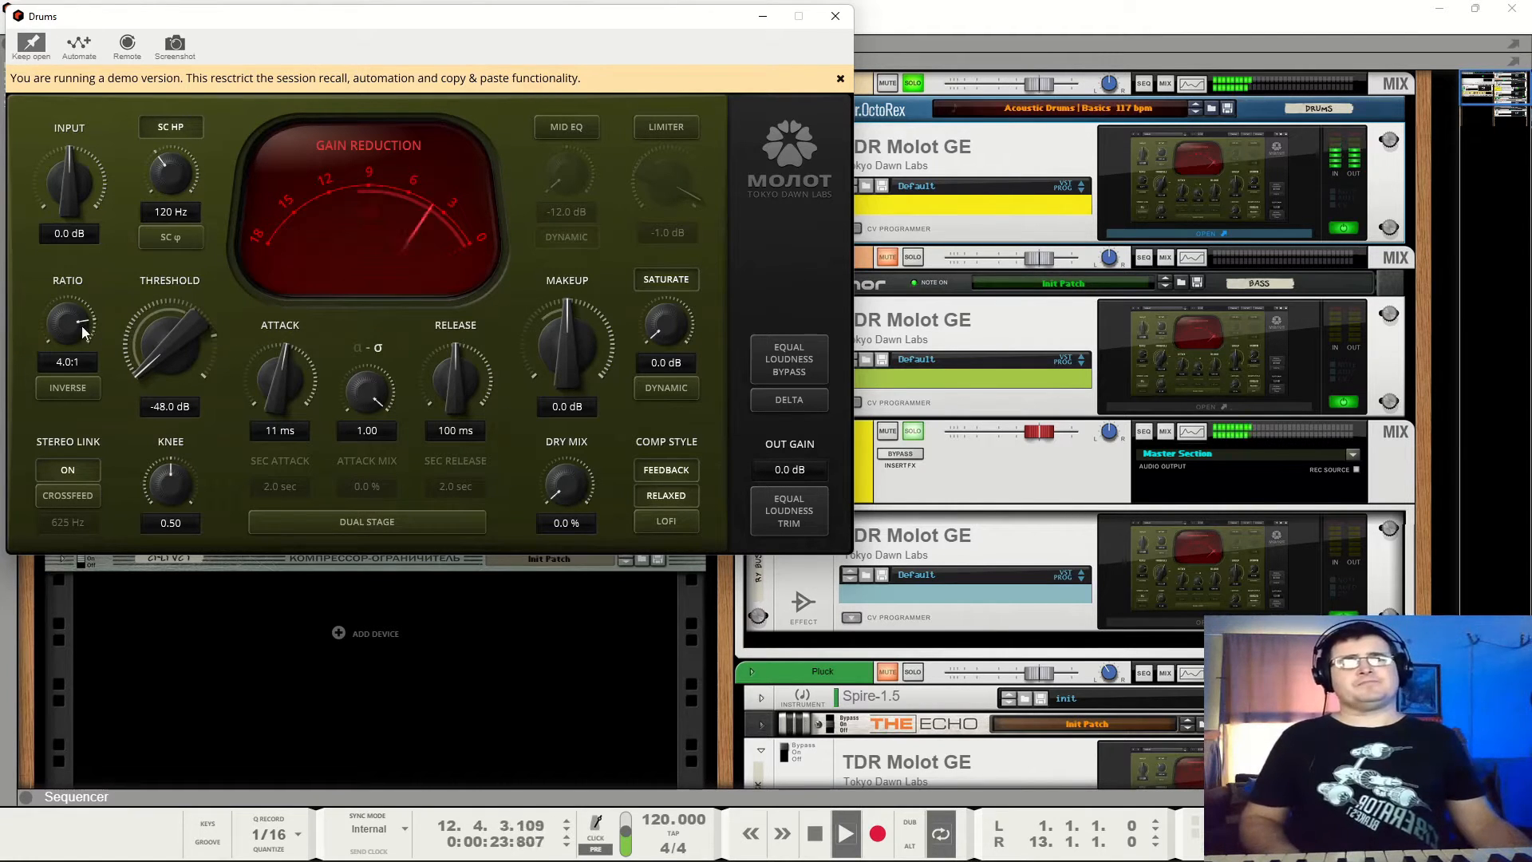
left_click_drag(77, 322, 76, 361)
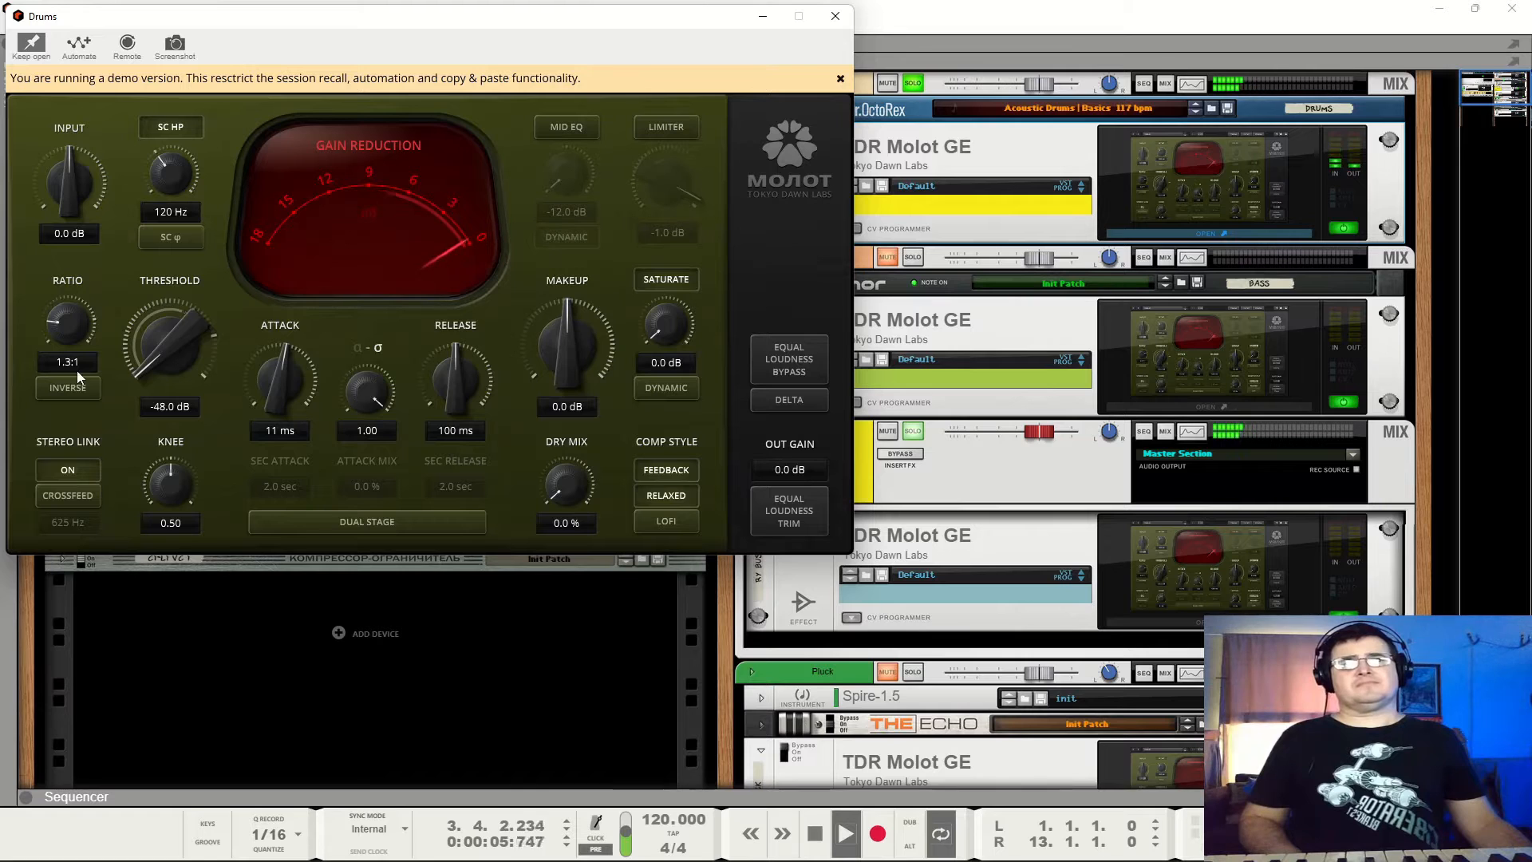
left_click(766, 369)
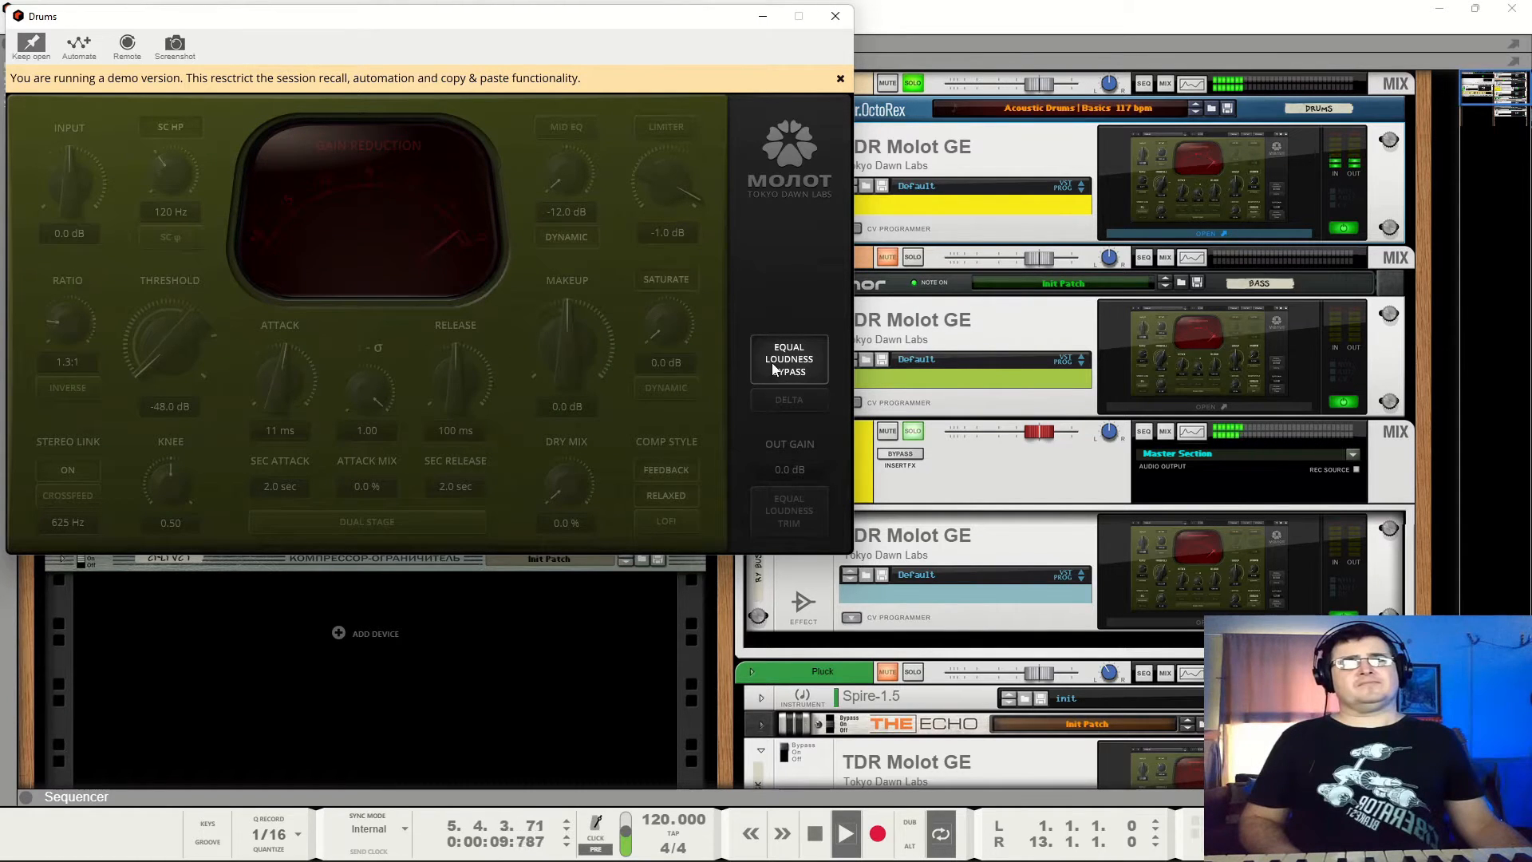
left_click(772, 365)
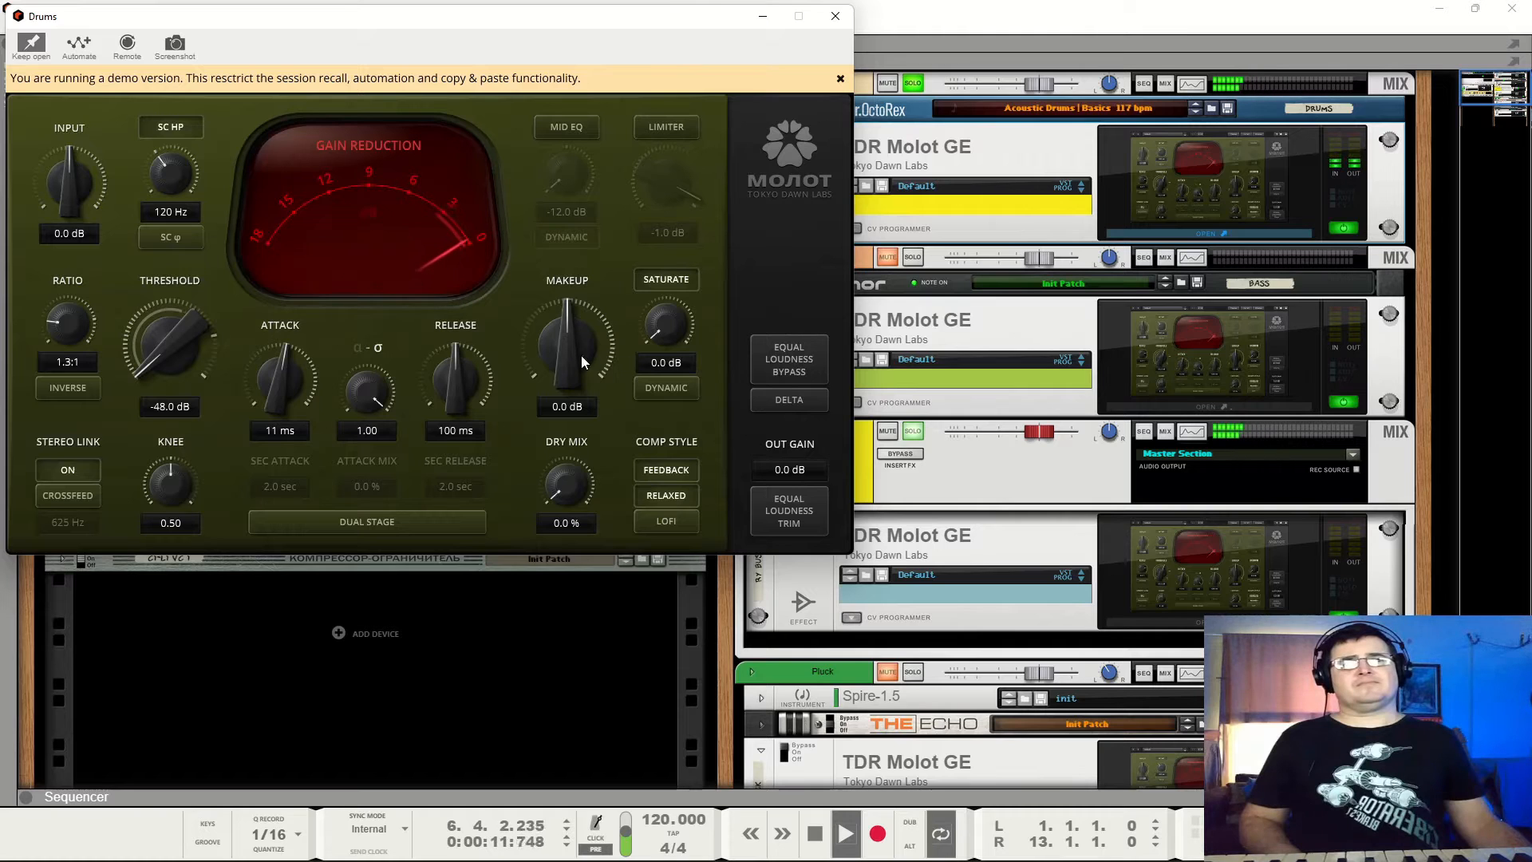
Raise the drum makeup gain to 1.6 dB and compare against Equal Loudness Bypass with the gain reduction meter on a 6 dB scale.
left_click_drag(580, 356, 581, 335)
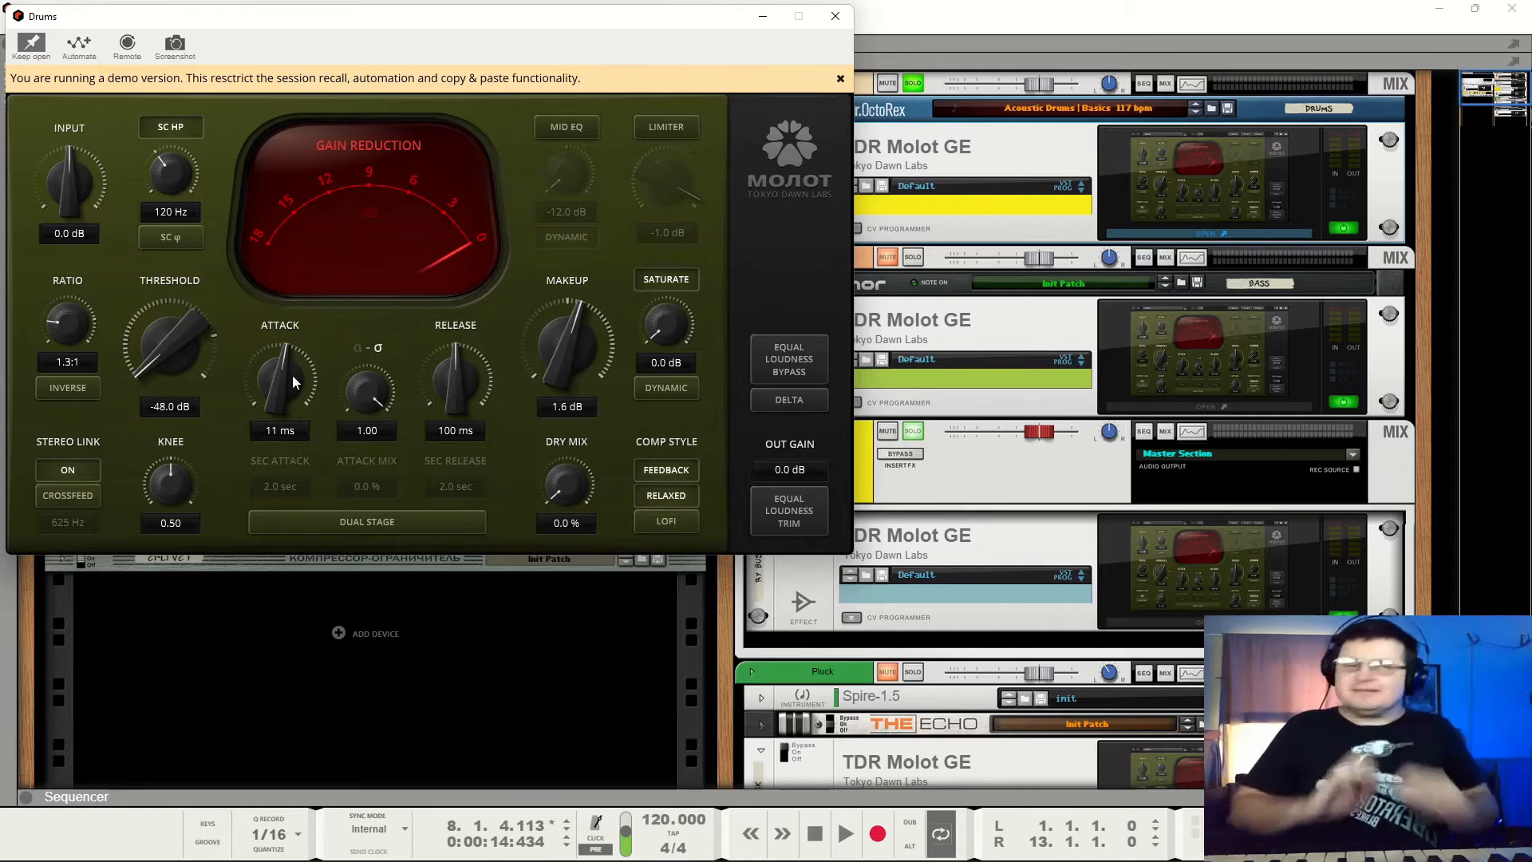
key("space")
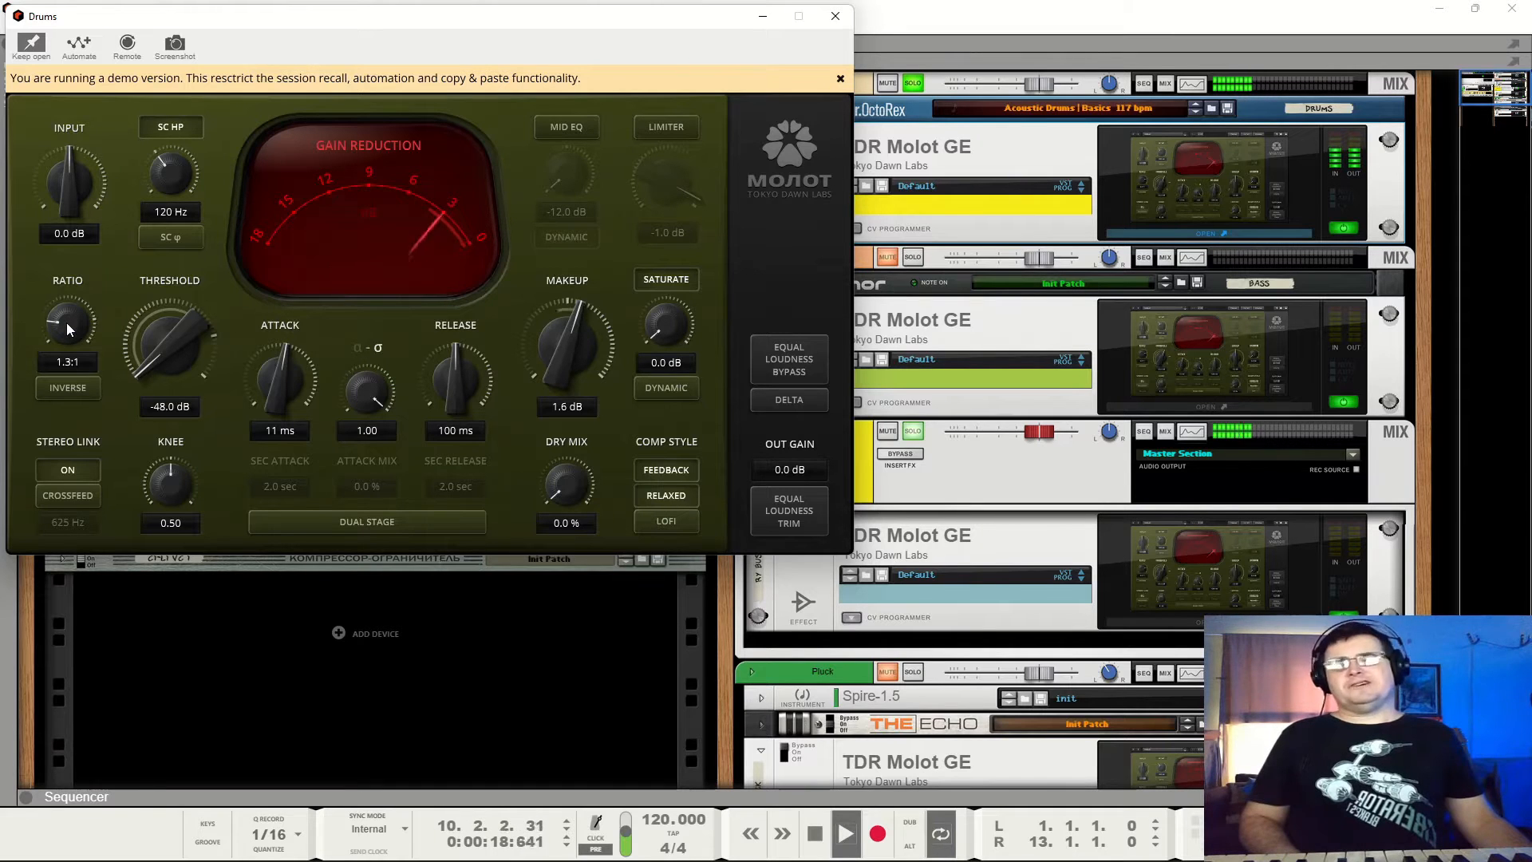
left_click(435, 221)
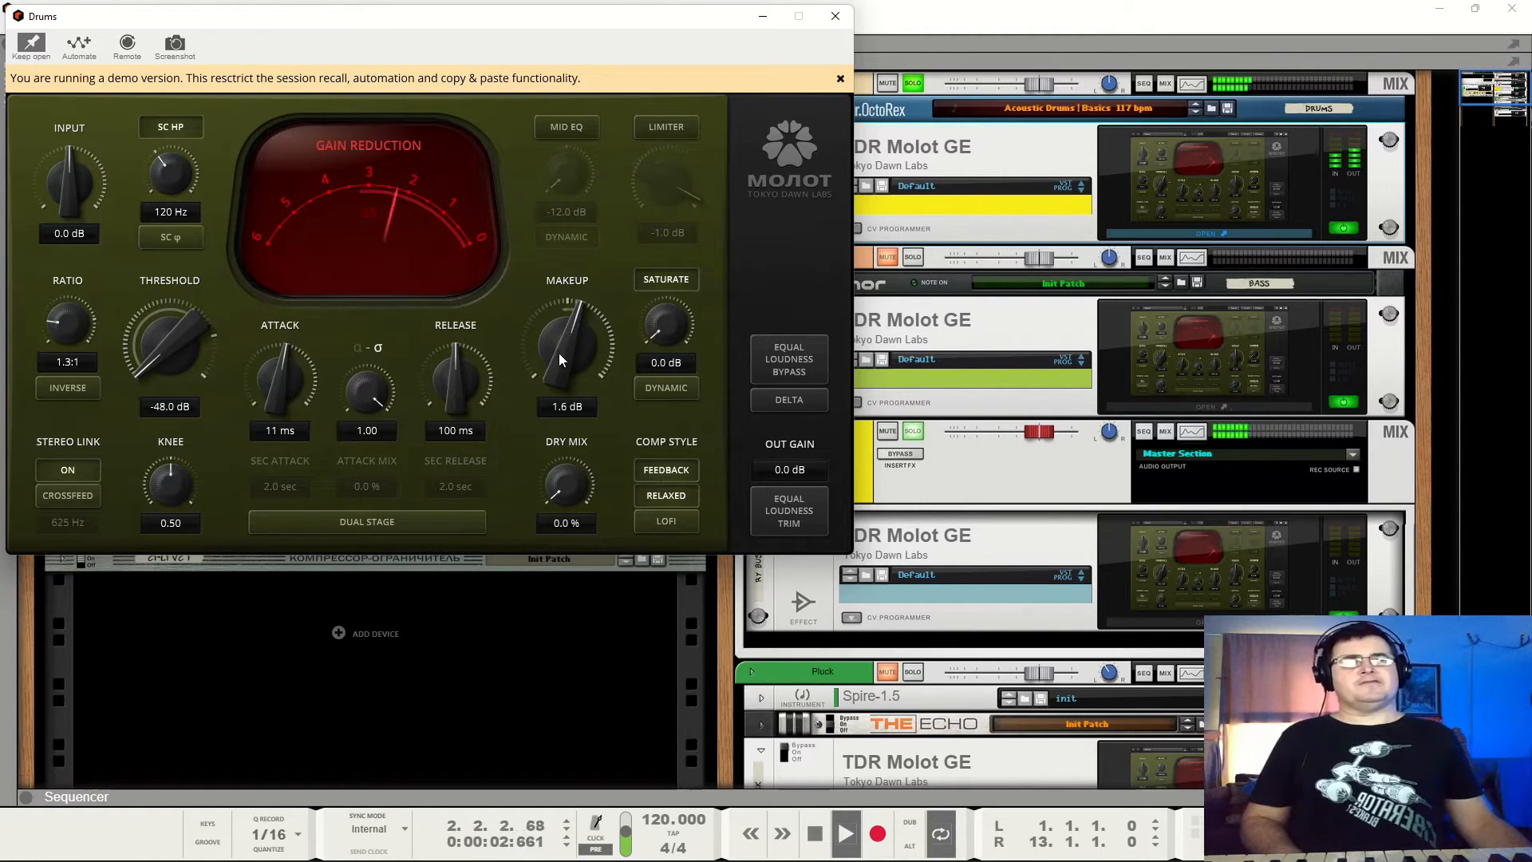
left_click(760, 367)
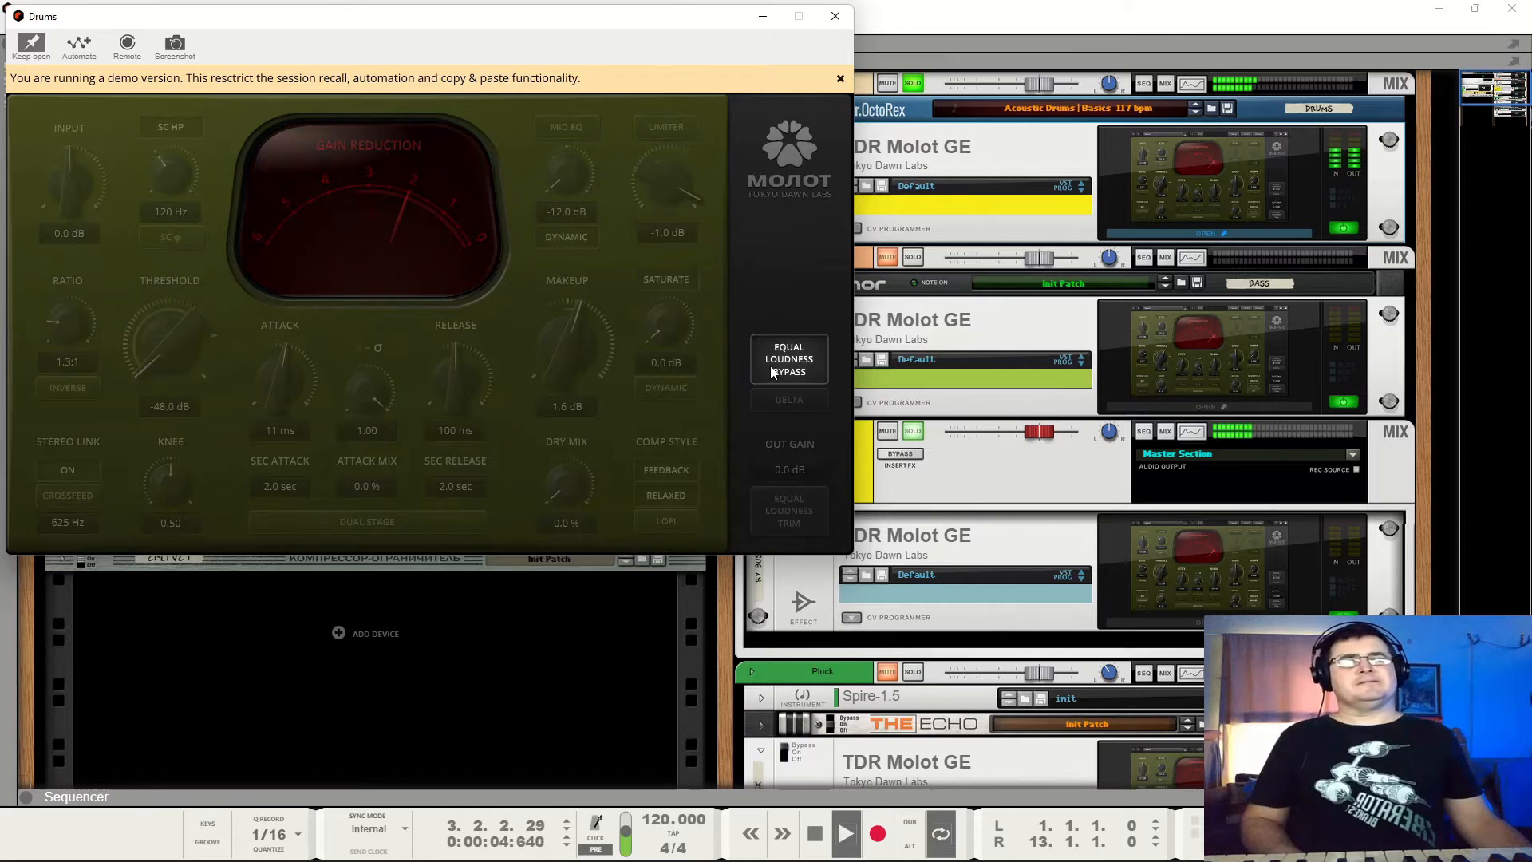
left_click(770, 368)
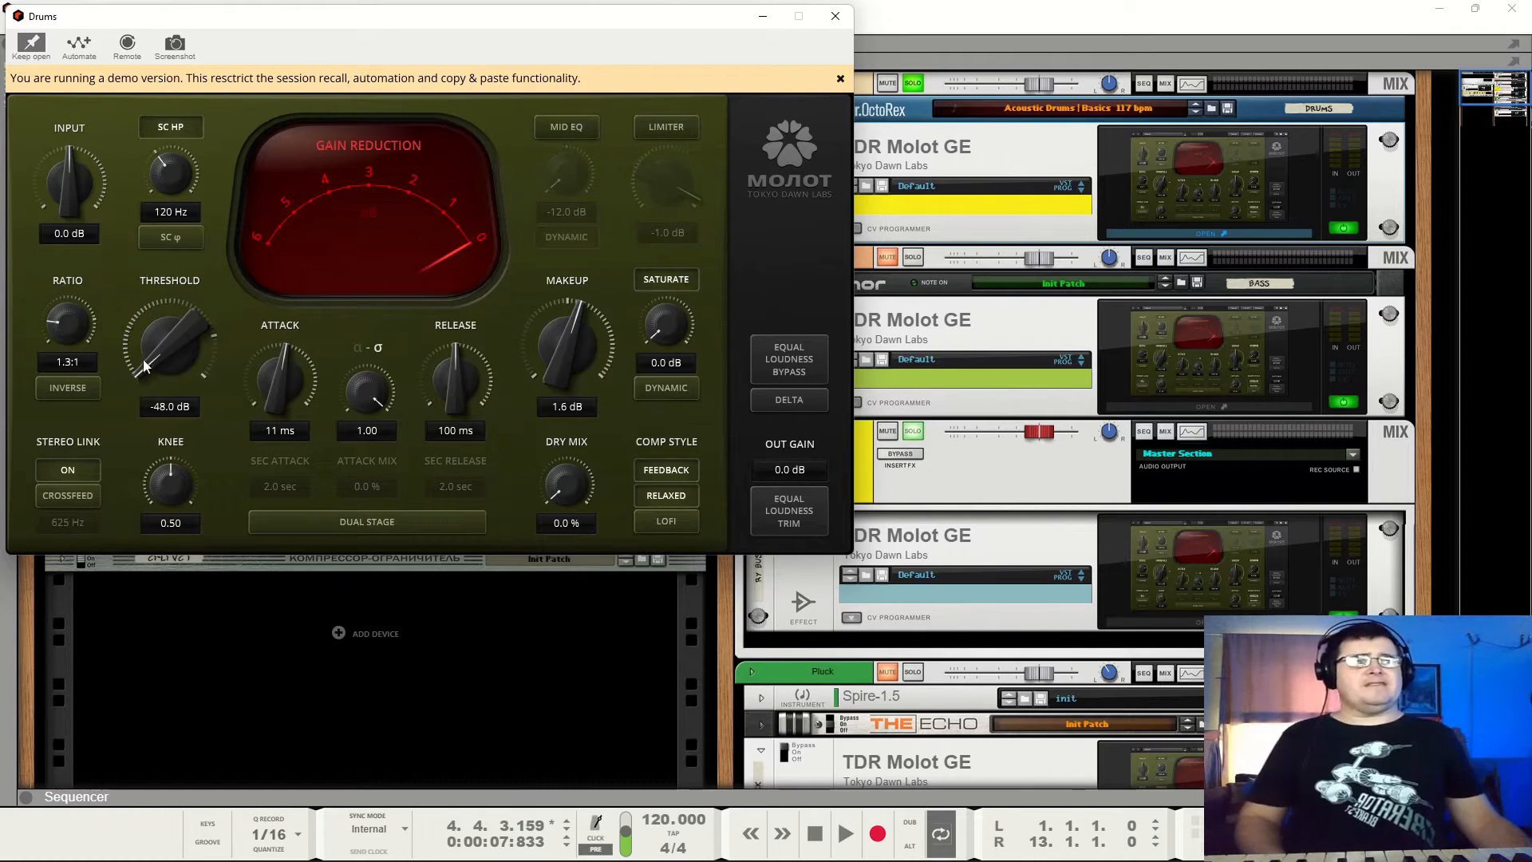
Reset the drum compressor's ratio to 4.0:1 and lengthen the attack to 73 ms during playback.
double_click(75, 330)
key("space")
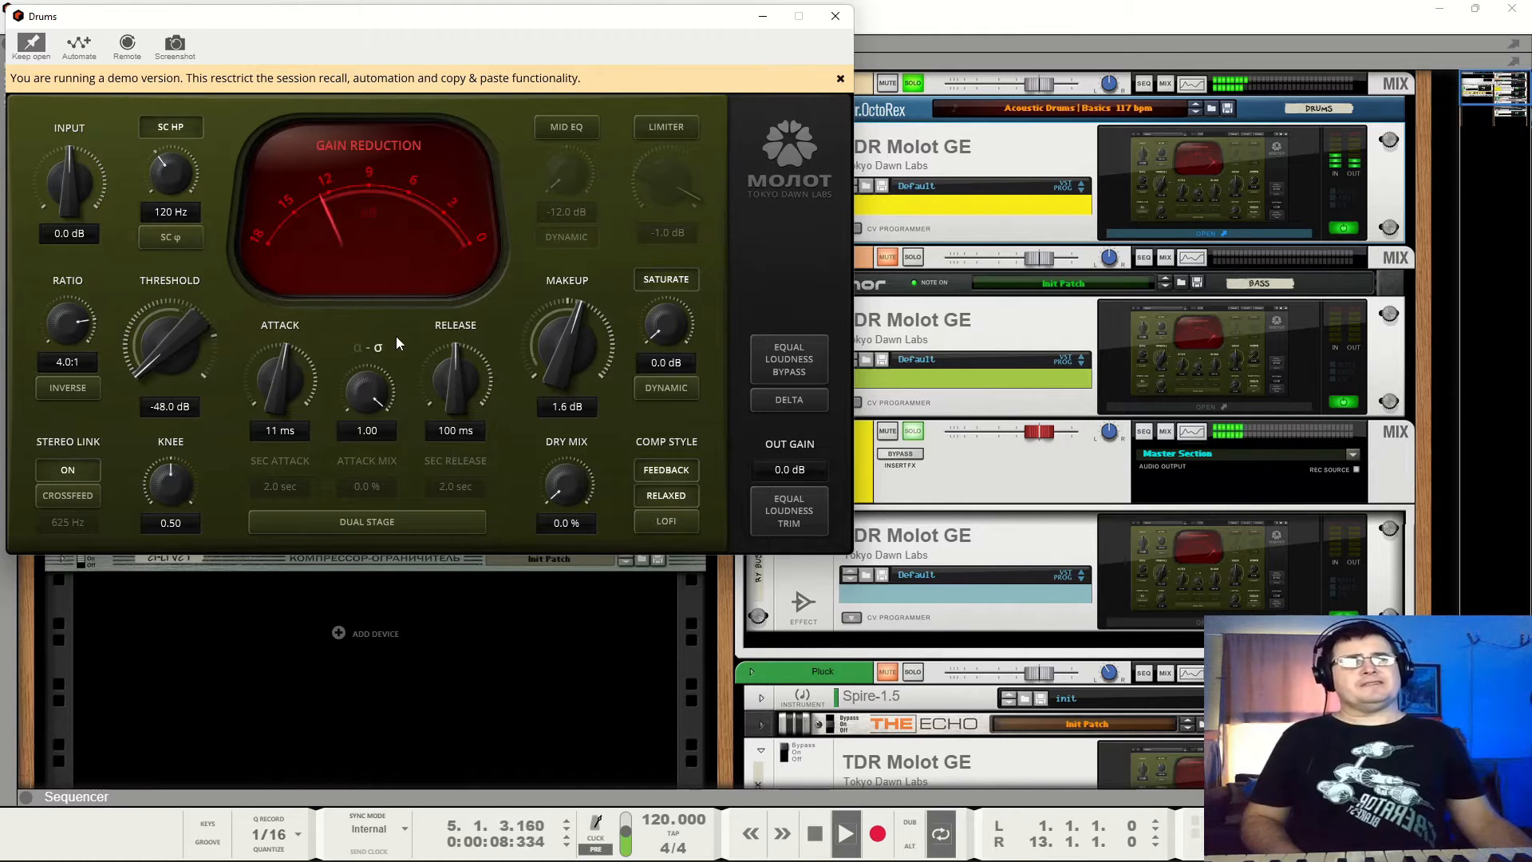
left_click_drag(293, 383, 286, 343)
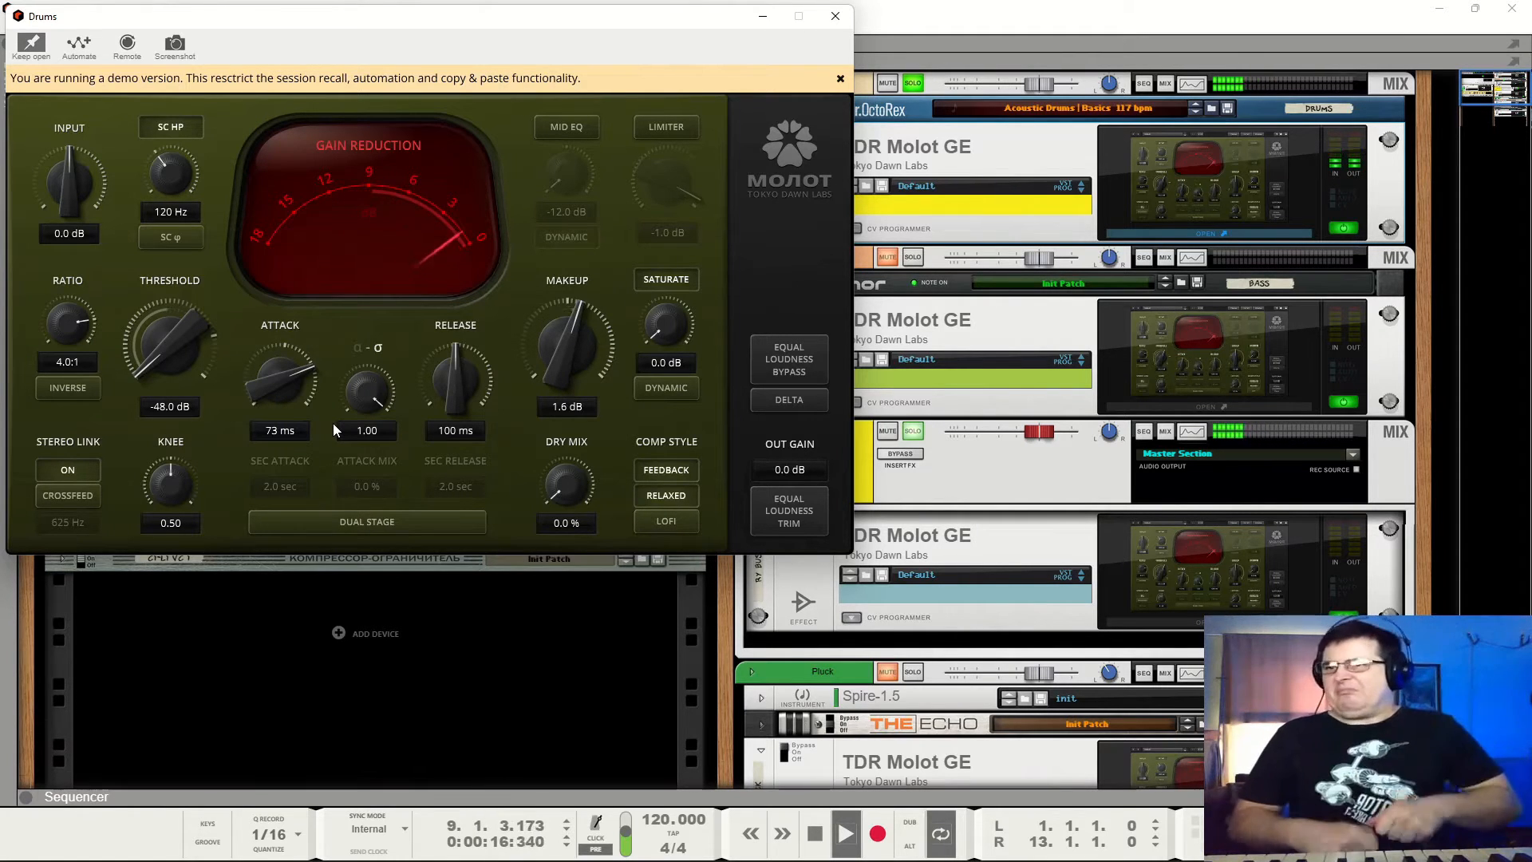
Compare the compressed drums against Equal Loudness Bypass and shorten the release to 12 ms.
left_click(771, 366)
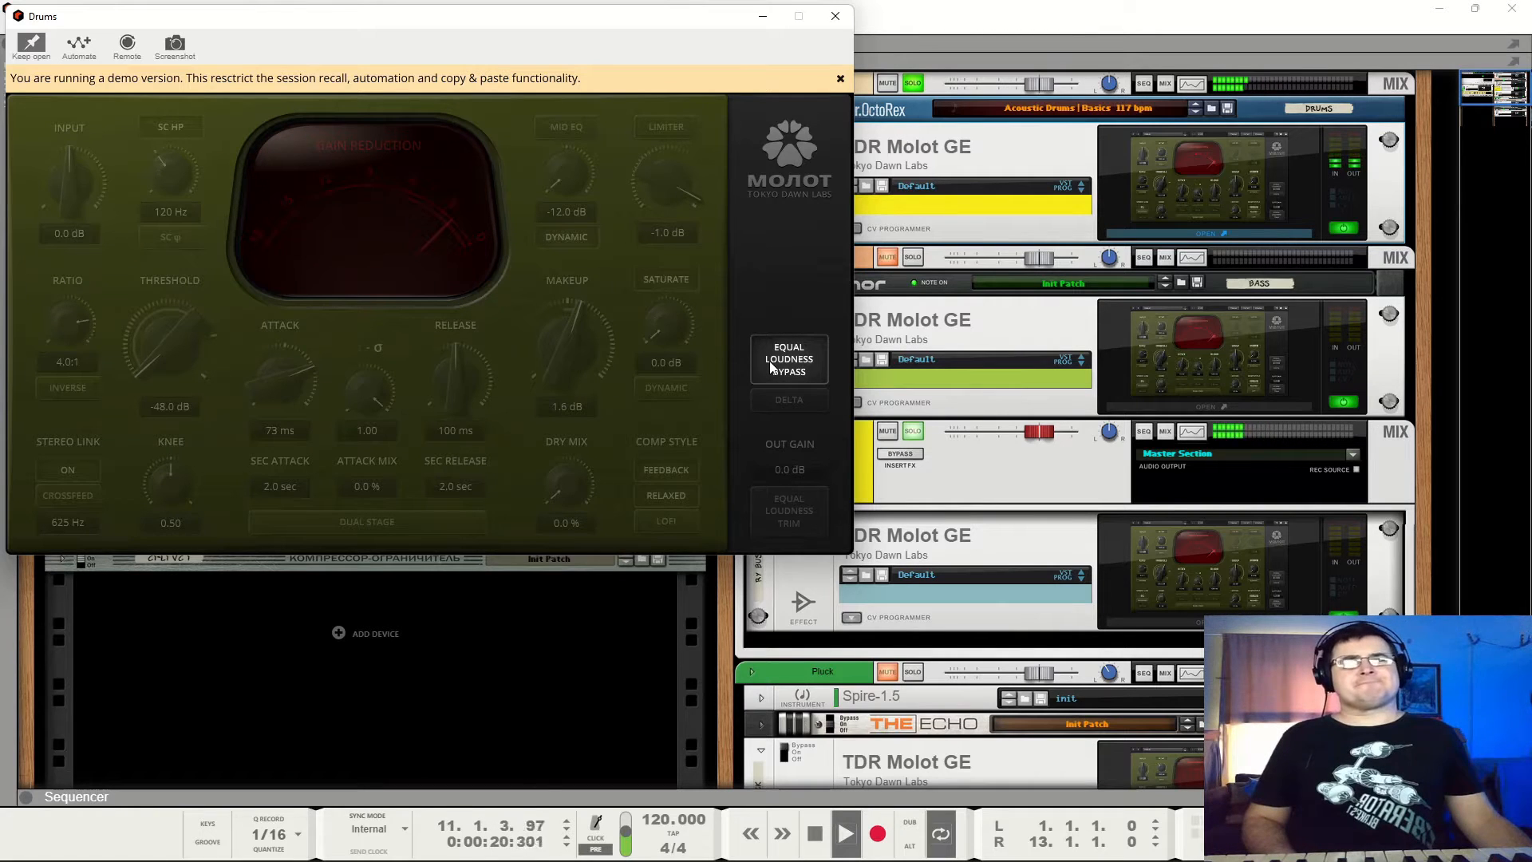
left_click(770, 364)
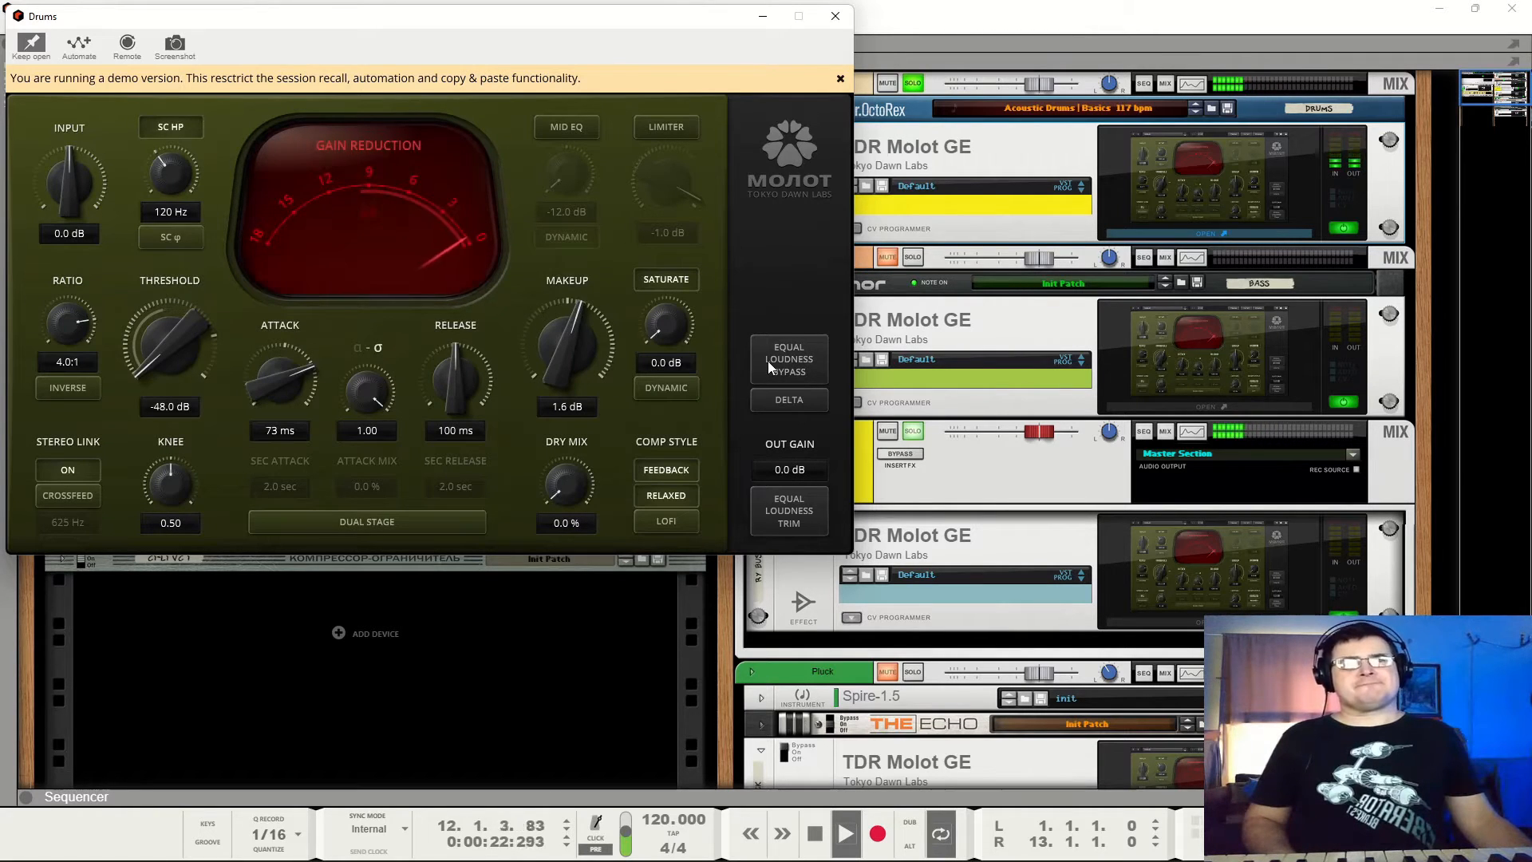
left_click_drag(471, 377, 471, 438)
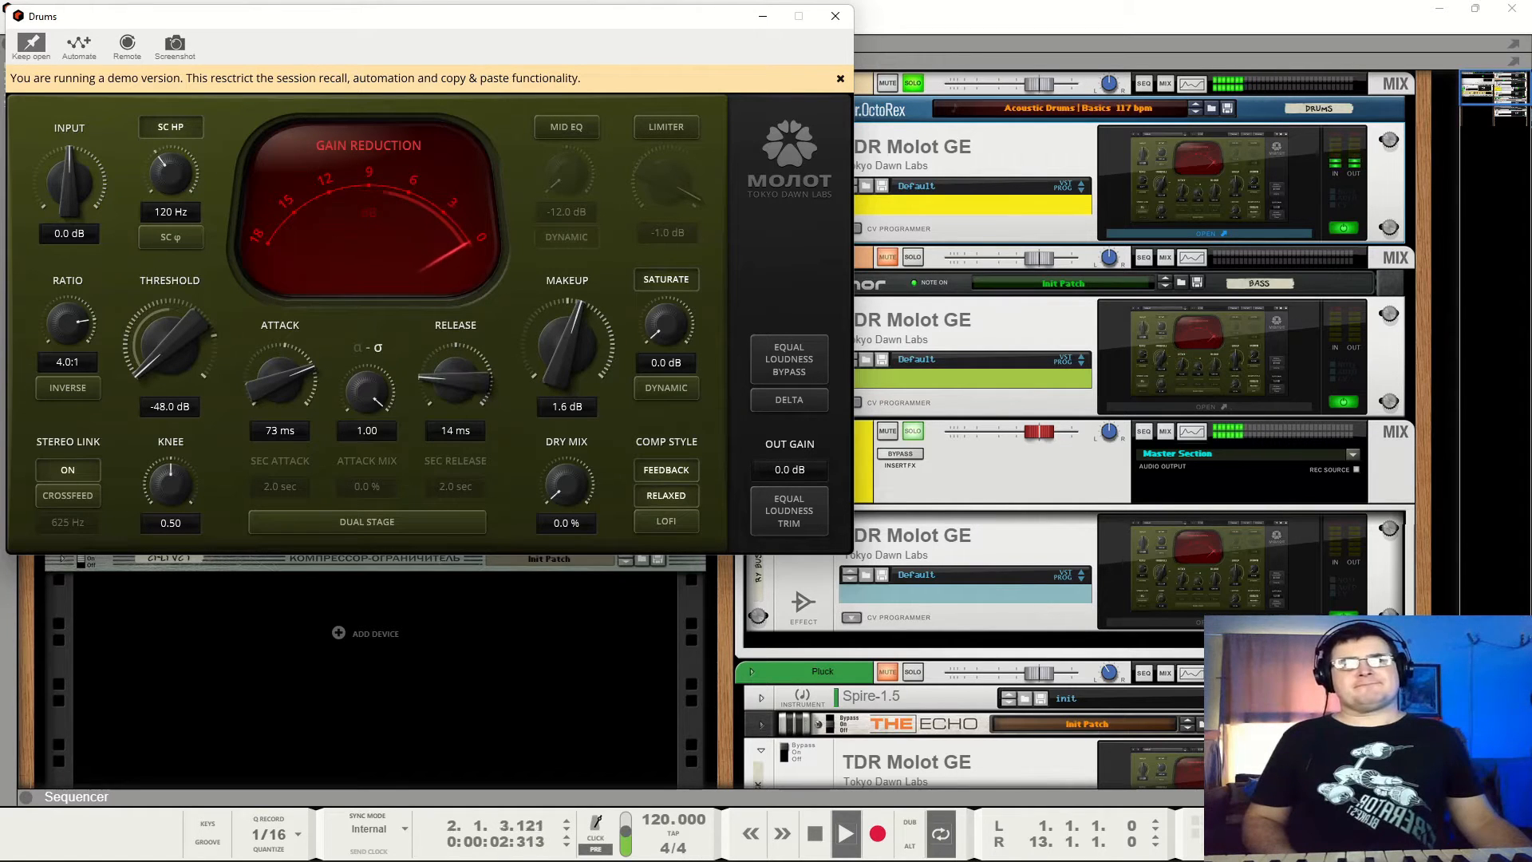
key("space")
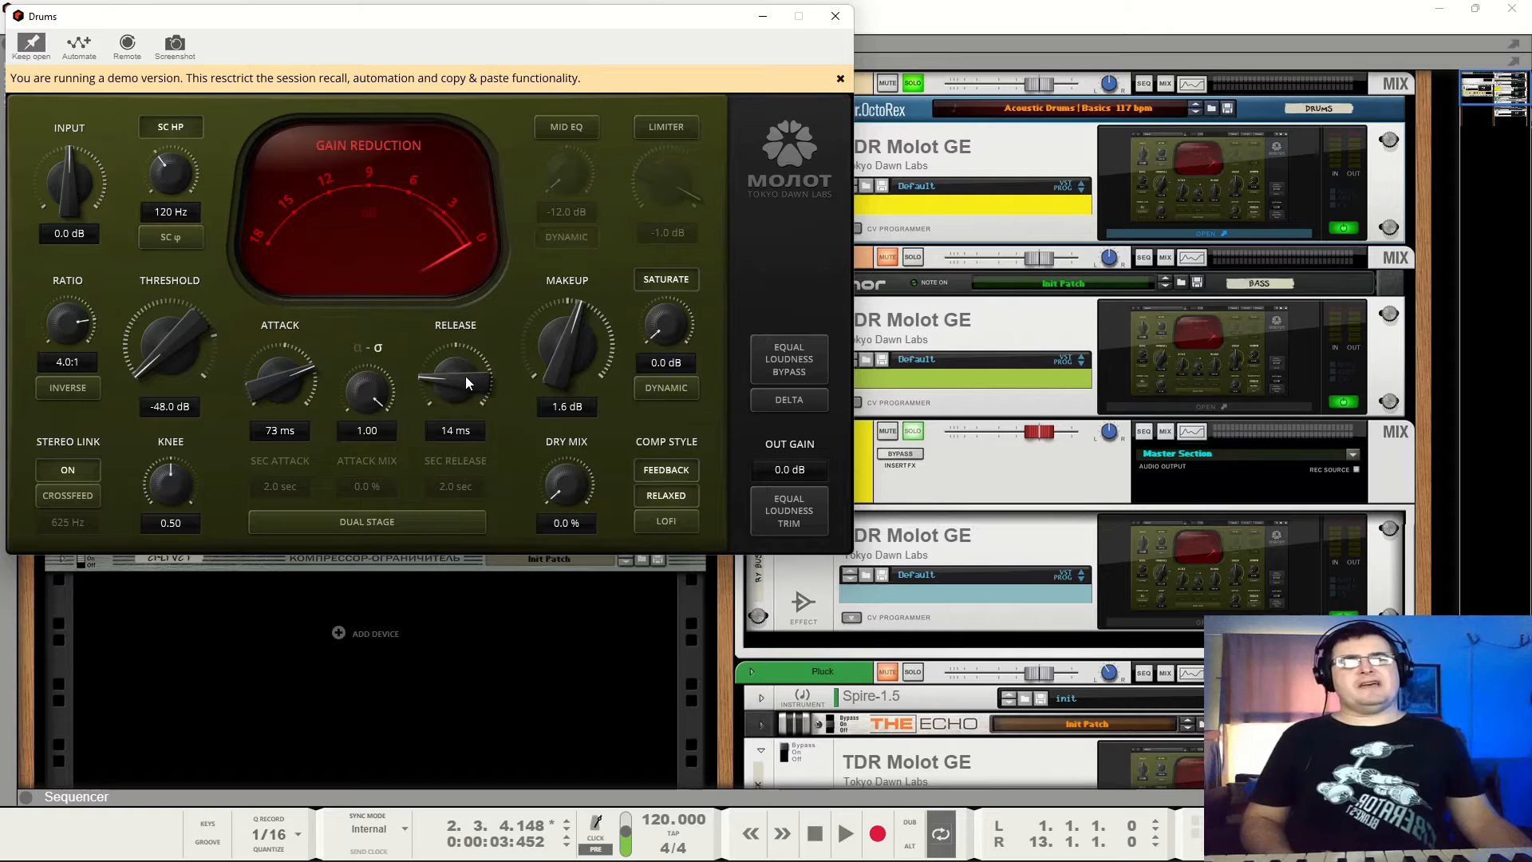
left_click_drag(466, 376, 464, 391)
key("space")
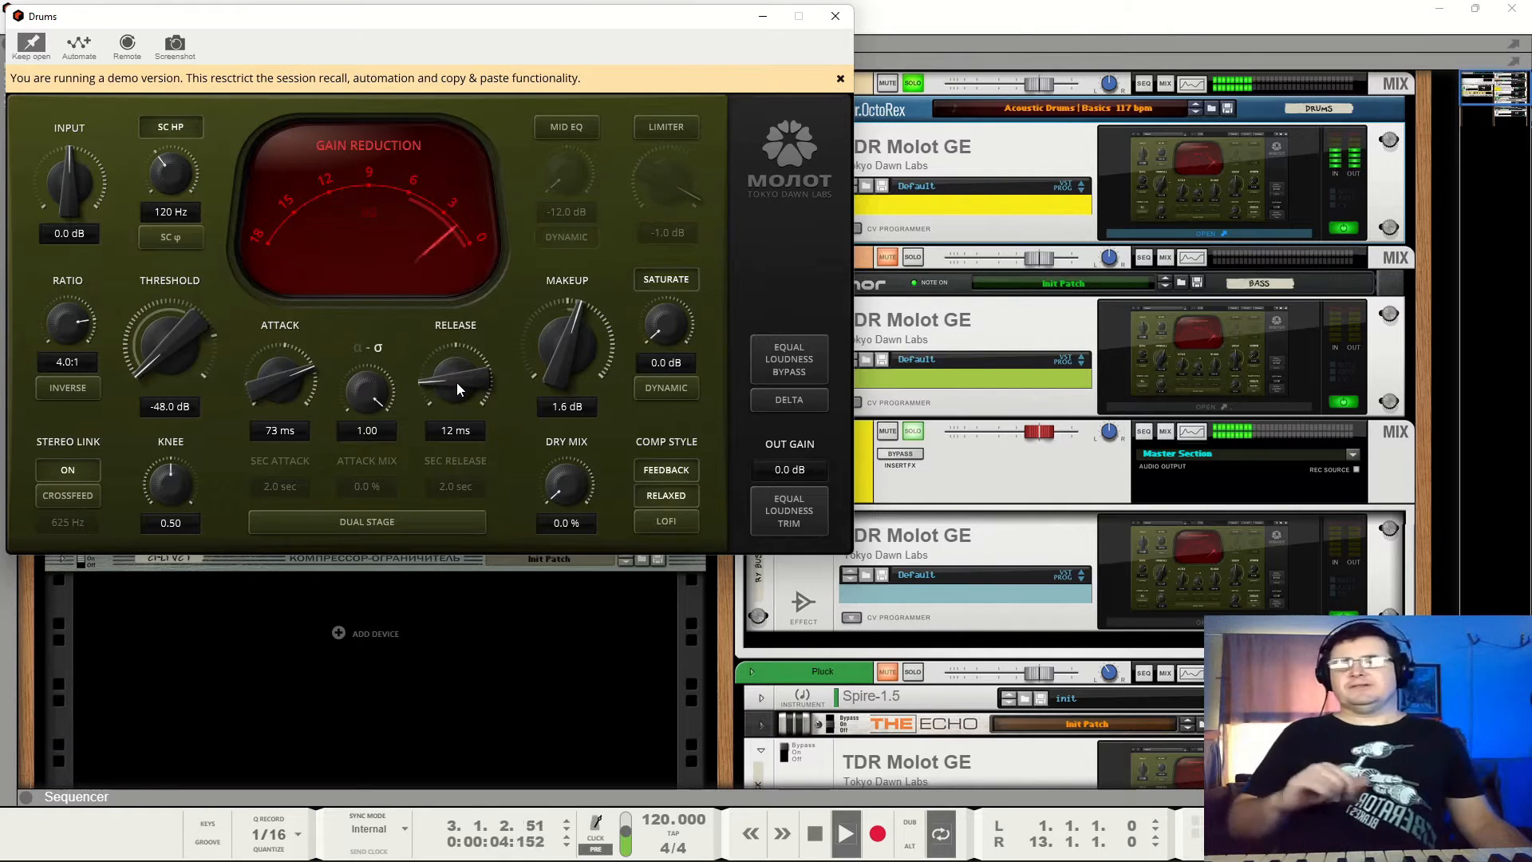
Lengthen the drum compressor's release to 185 ms and raise the makeup gain to 2.9 dB during playback.
left_click_drag(455, 376, 455, 328)
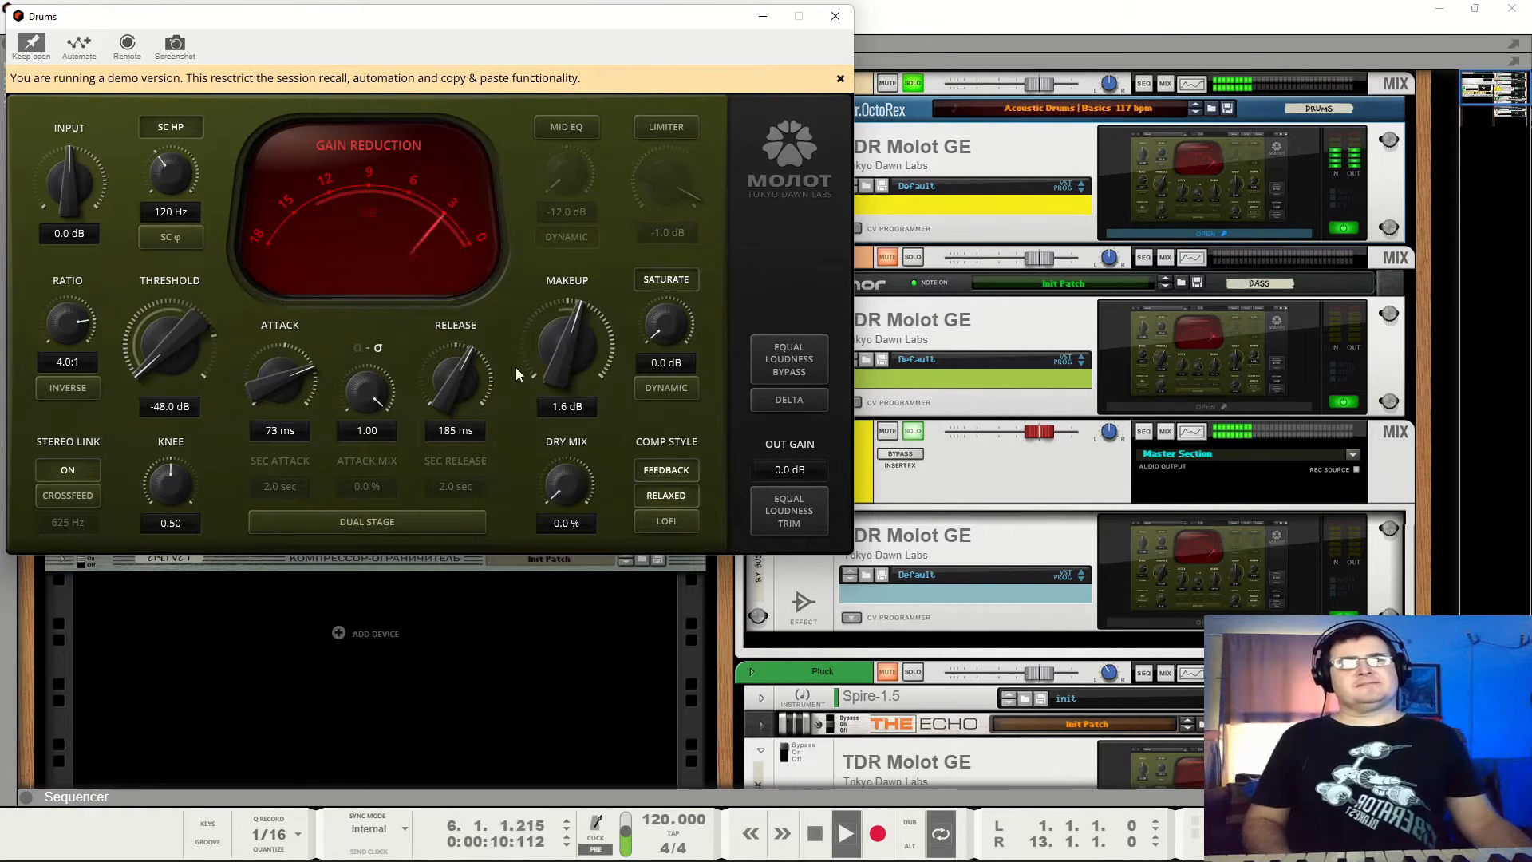
left_click_drag(552, 372, 549, 343)
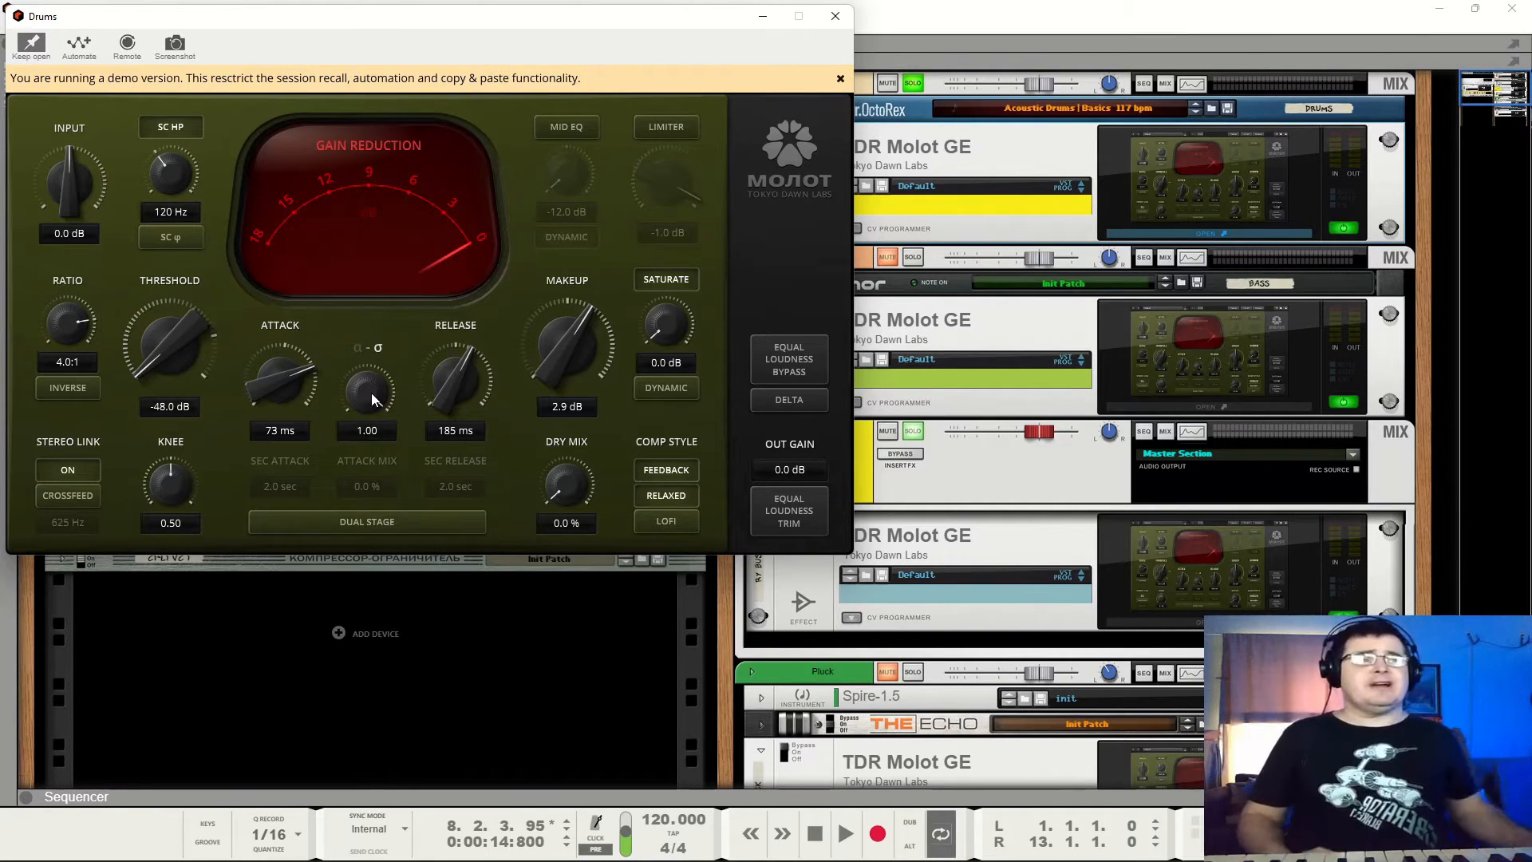
Set the drum compressor's α-σ control to 0.00 and dismiss the demo version notice.
left_click_drag(371, 392, 371, 447)
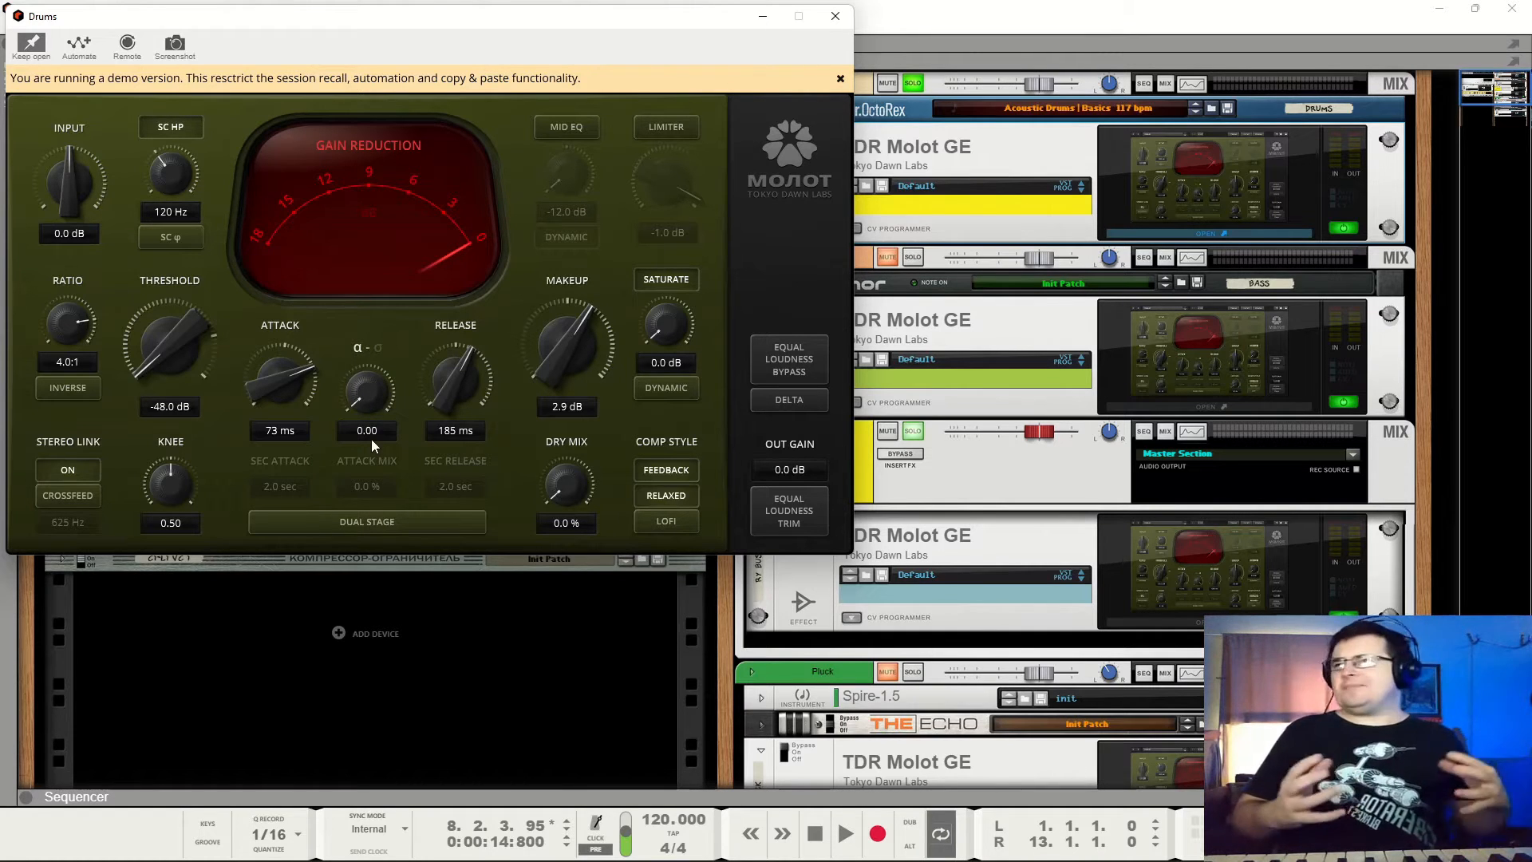
left_click(841, 79)
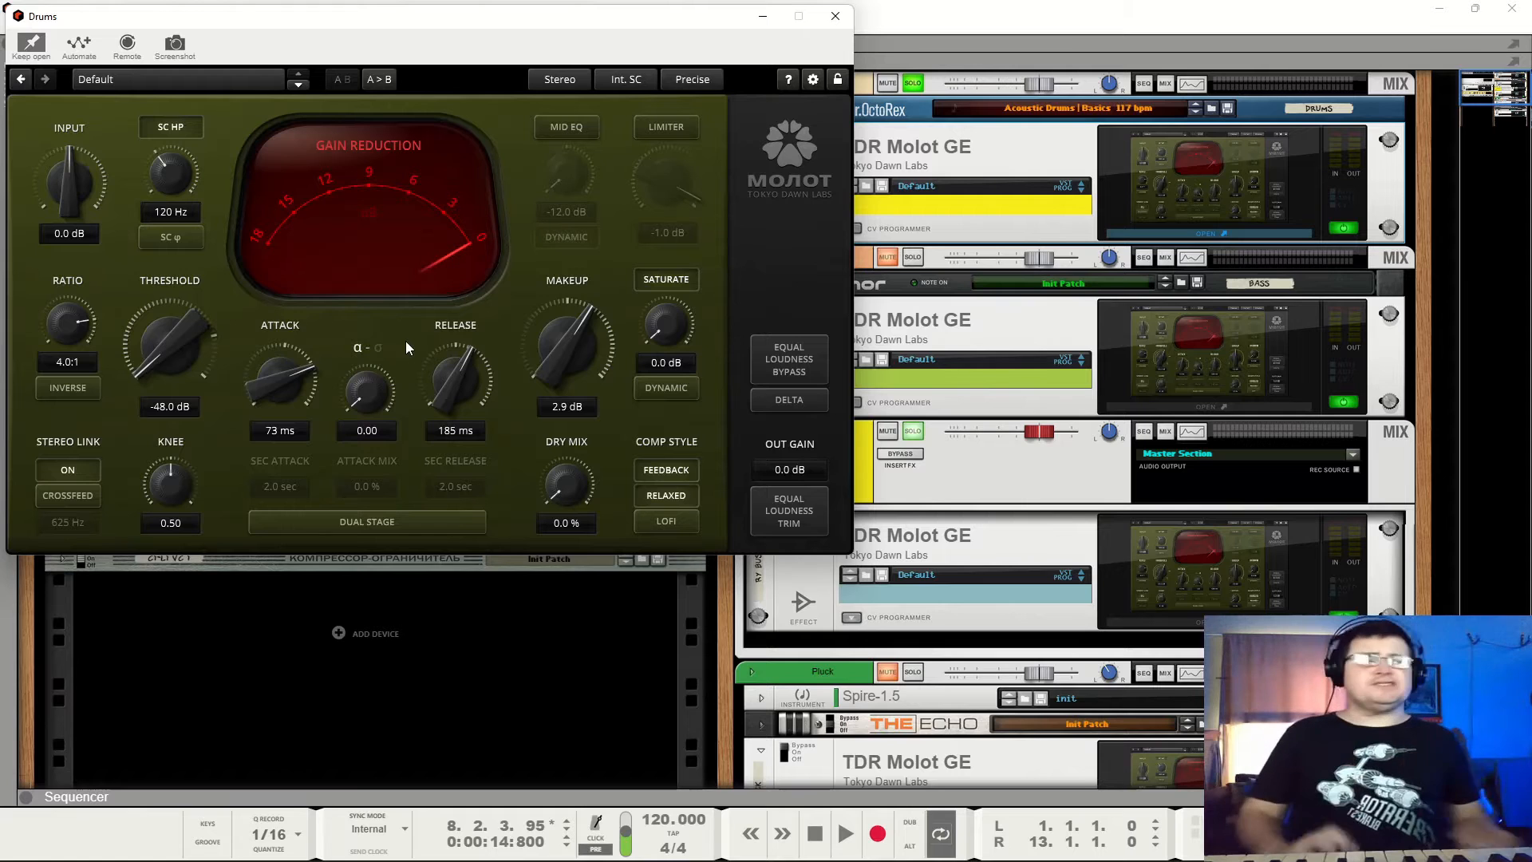
Raise the drum makeup gain to 5.4 dB and compare playback against Equal Loudness Bypass.
left_click_drag(552, 363, 559, 333)
key("space")
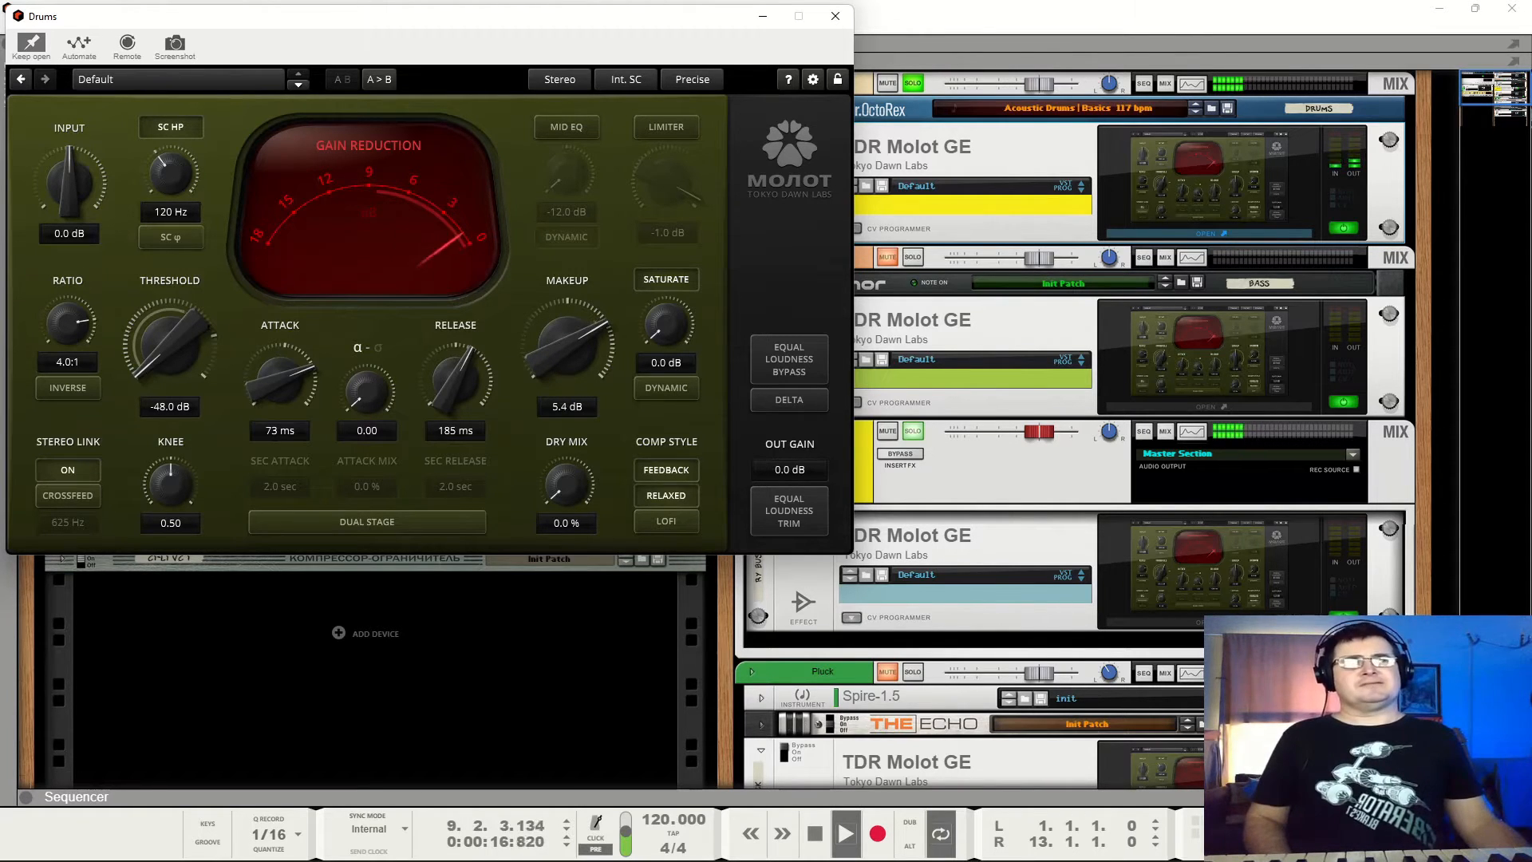
left_click(788, 359)
left_click(788, 359)
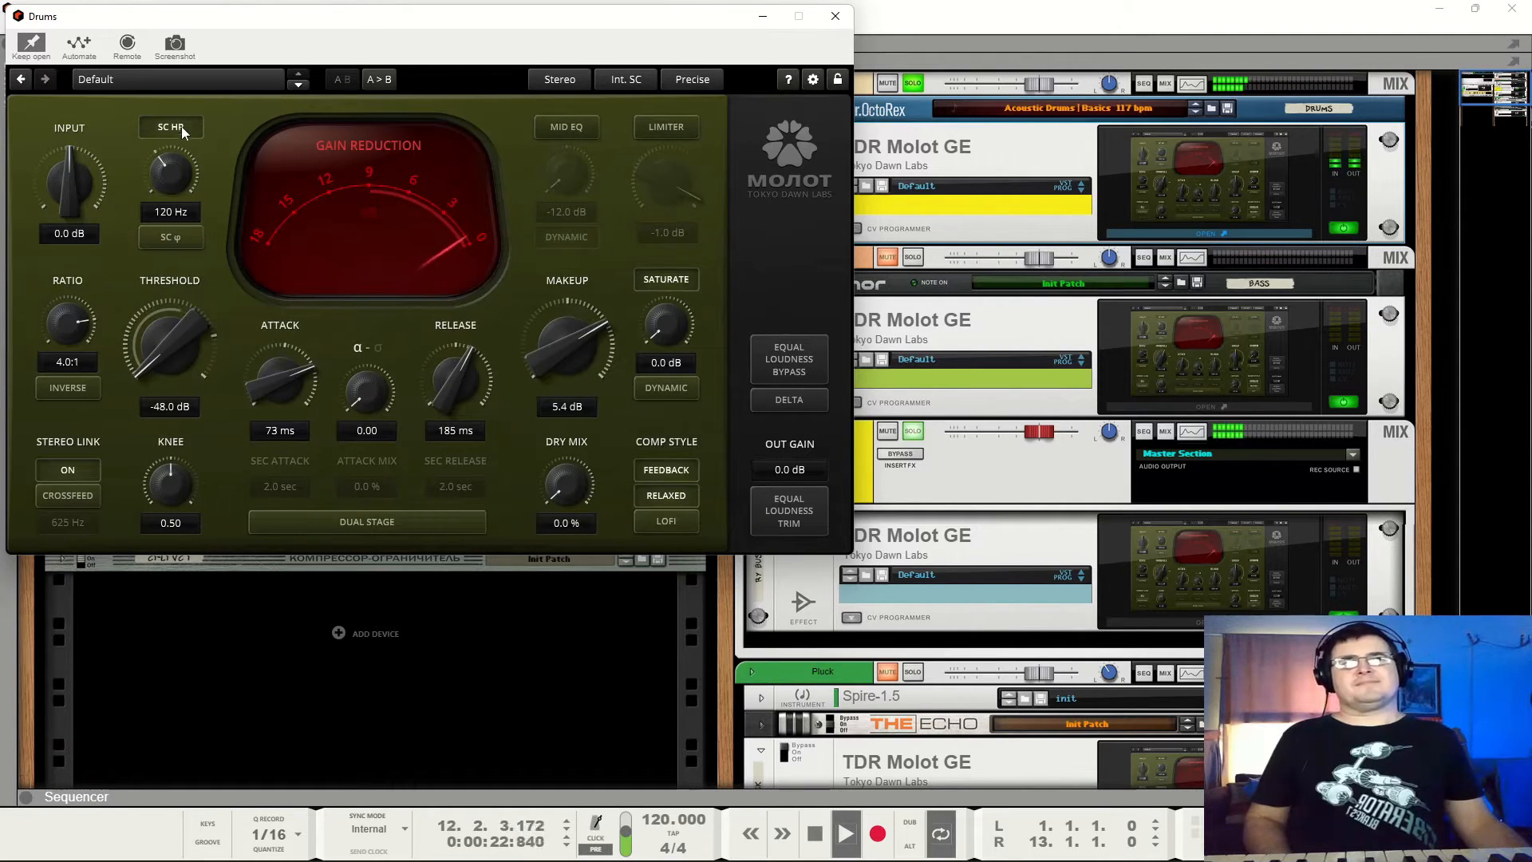
key("space")
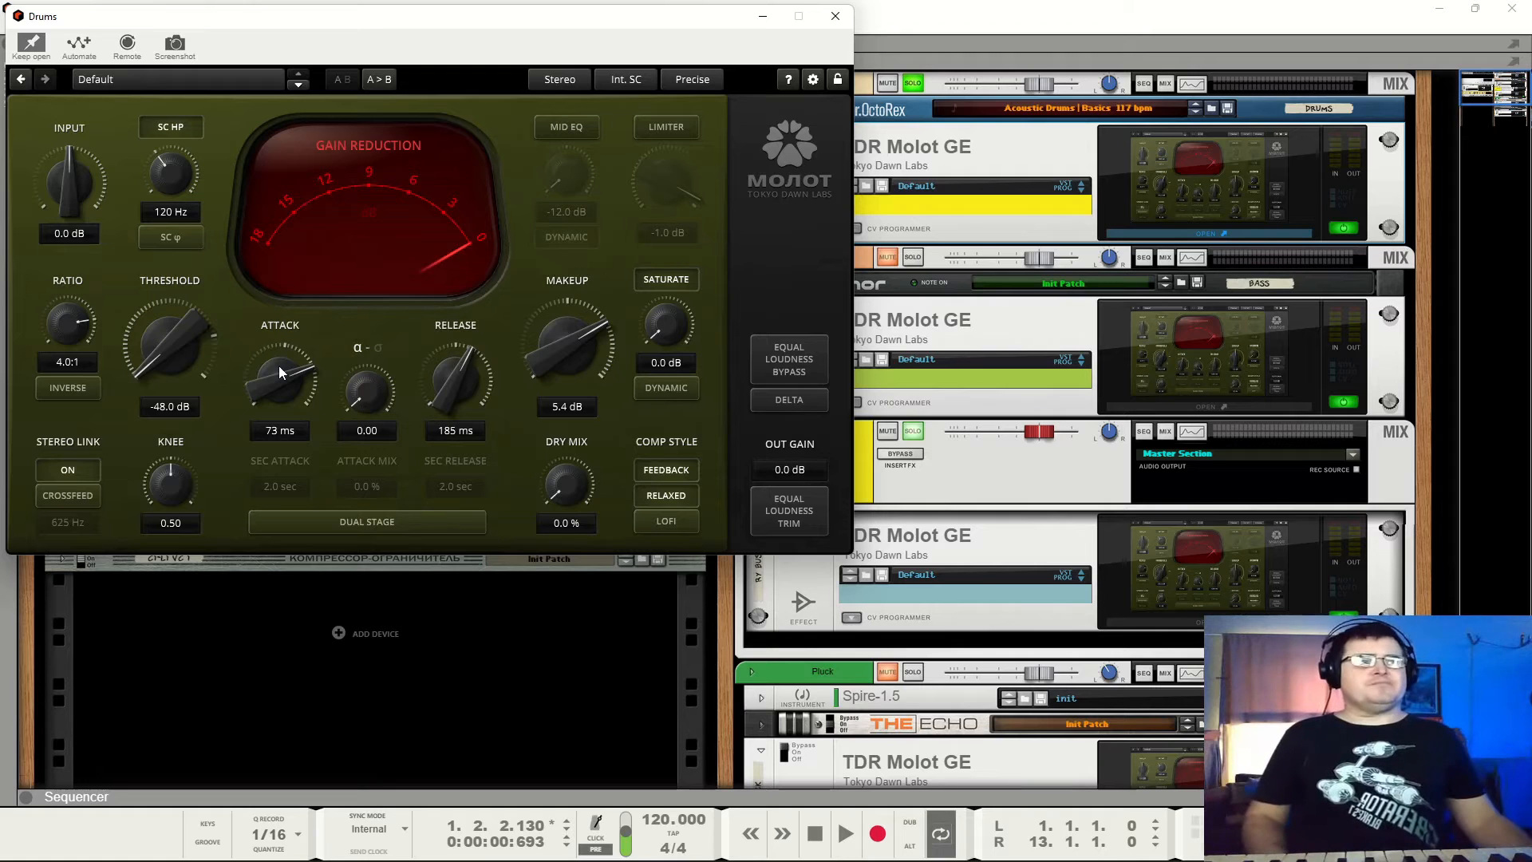
Audition the drum compressor's α-σ control at 1.00 and 0.50 during playback, ending at 1.00.
key("space")
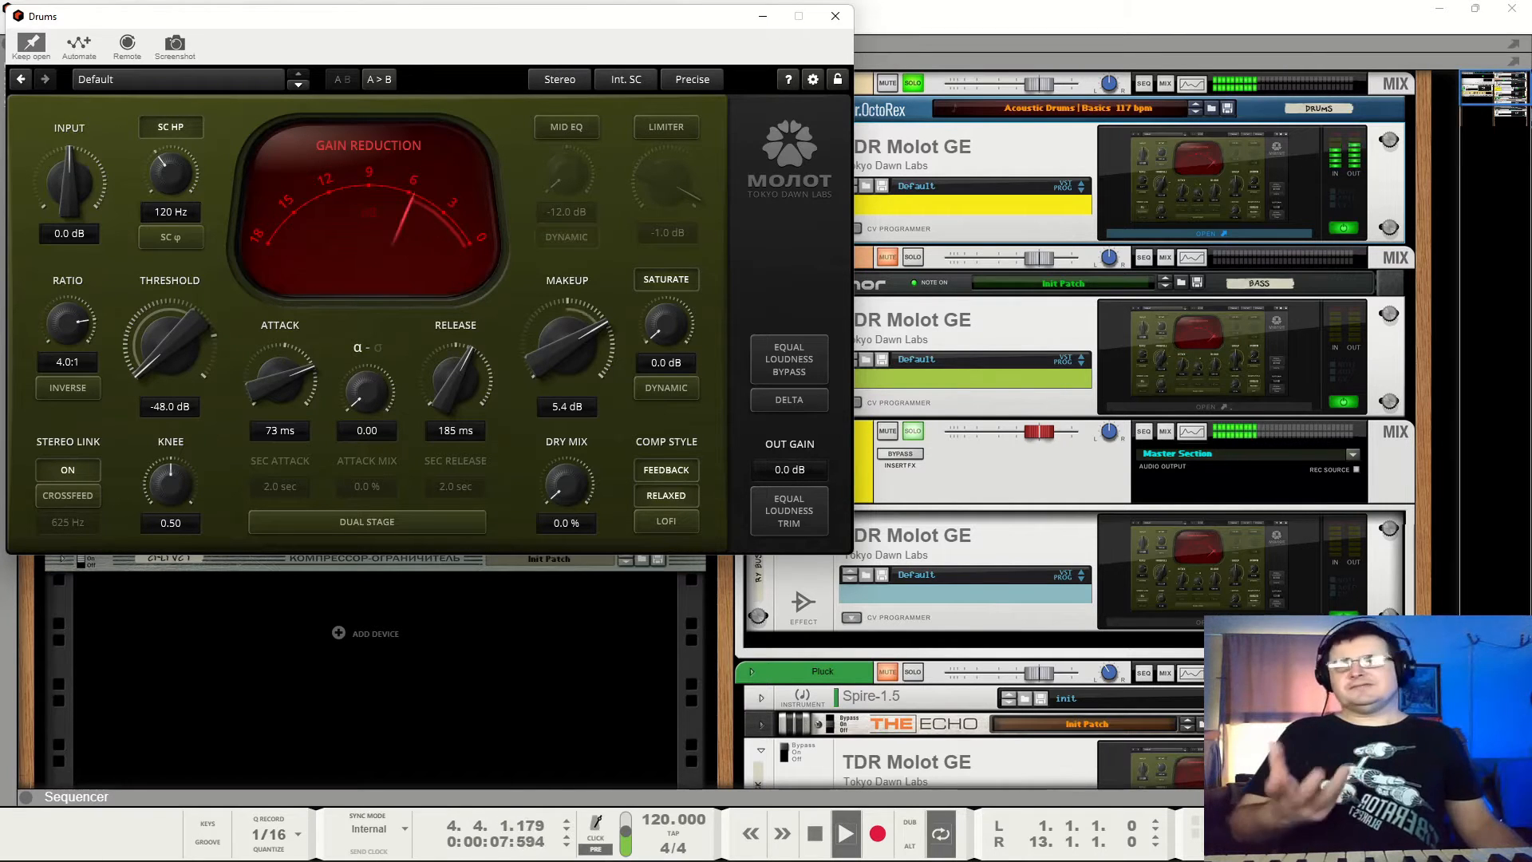
left_click_drag(367, 390, 367, 271)
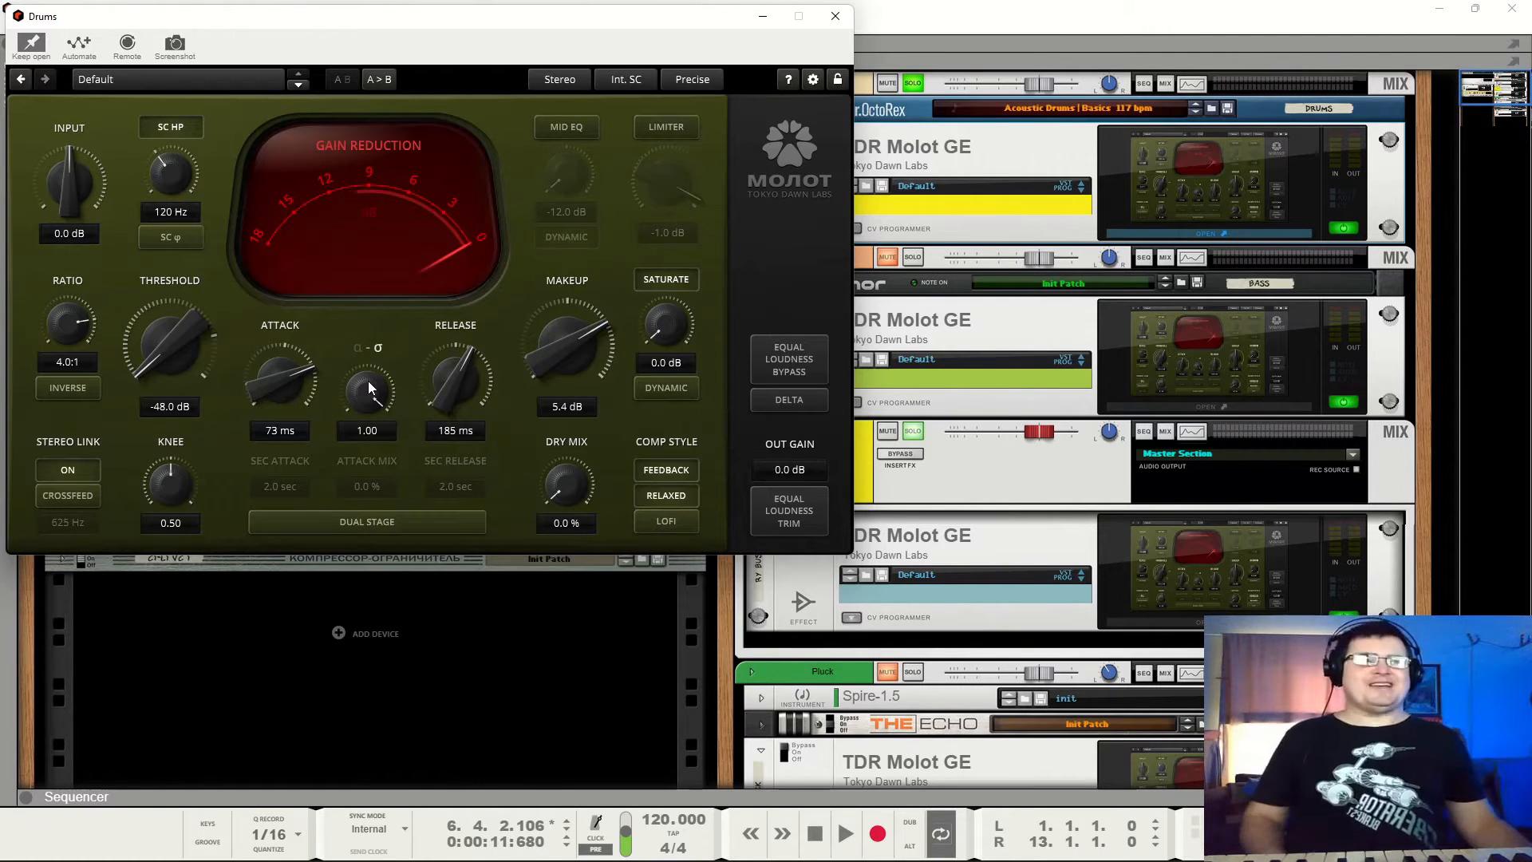
left_click_drag(367, 380, 366, 435)
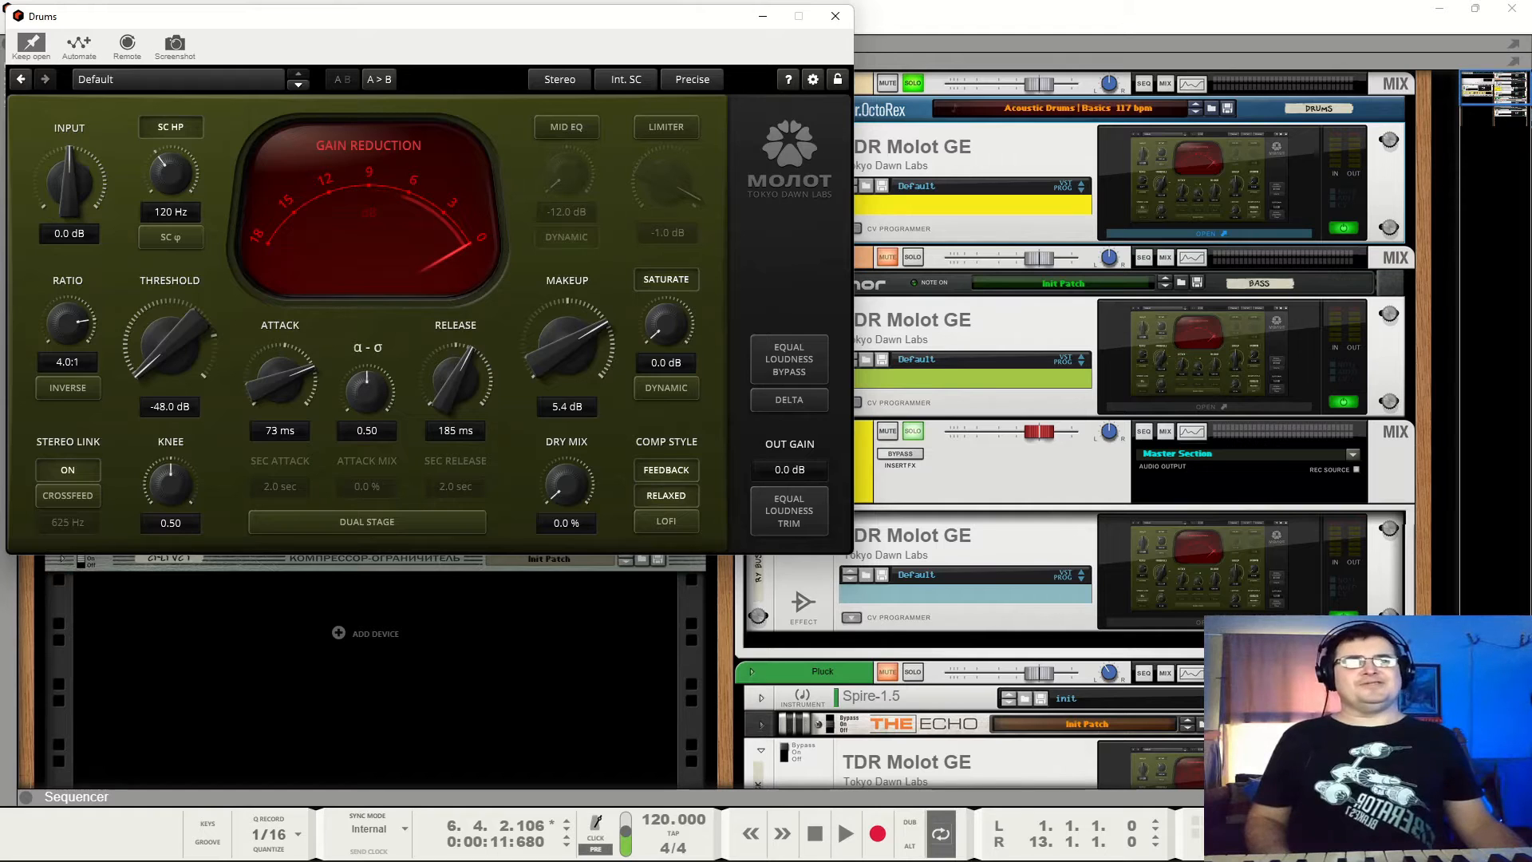
key("space")
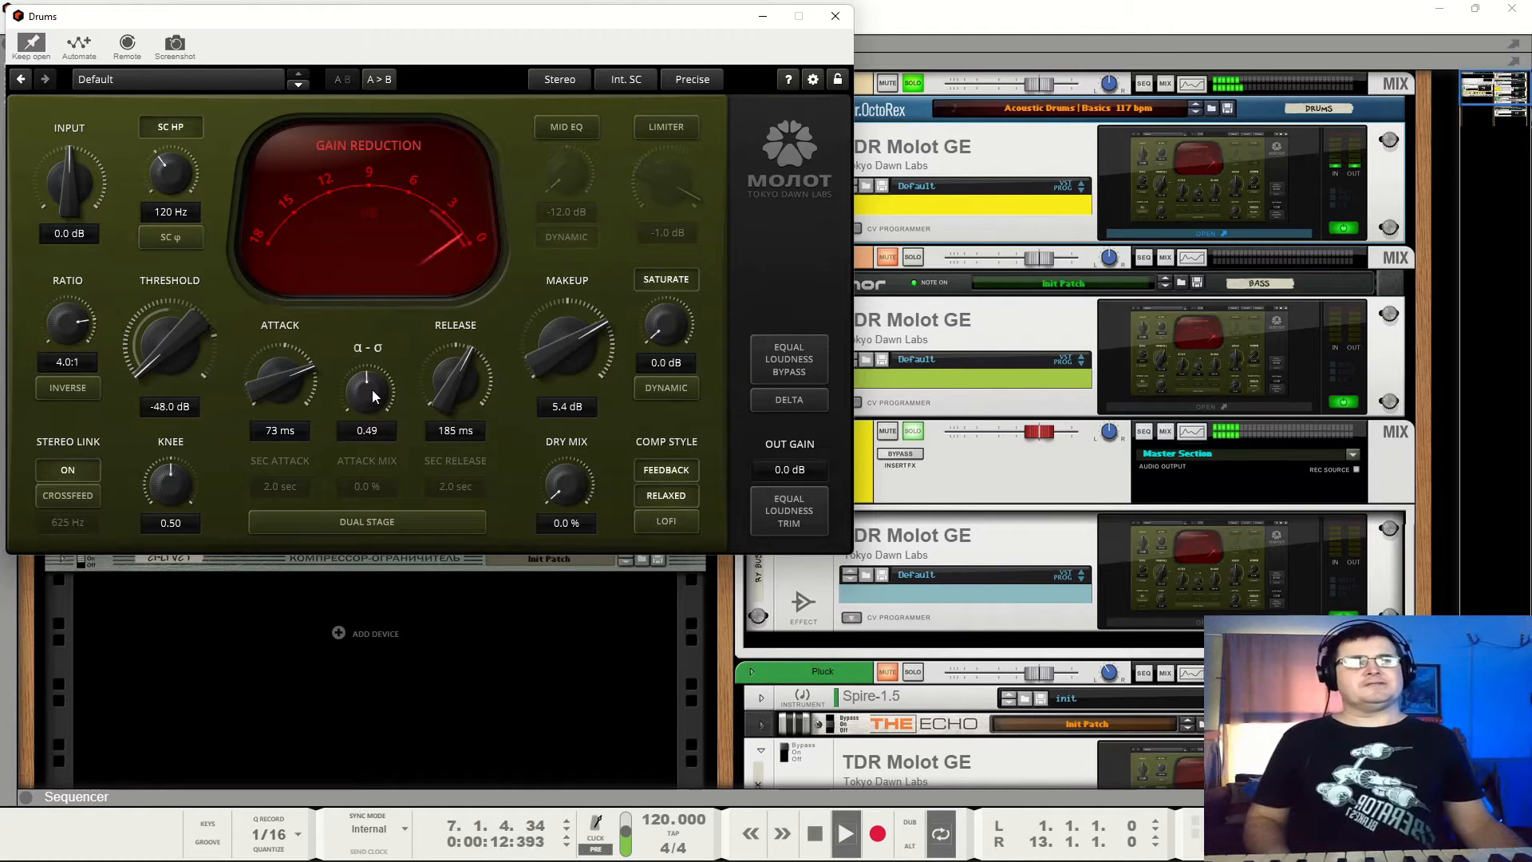
left_click_drag(372, 389, 372, 339)
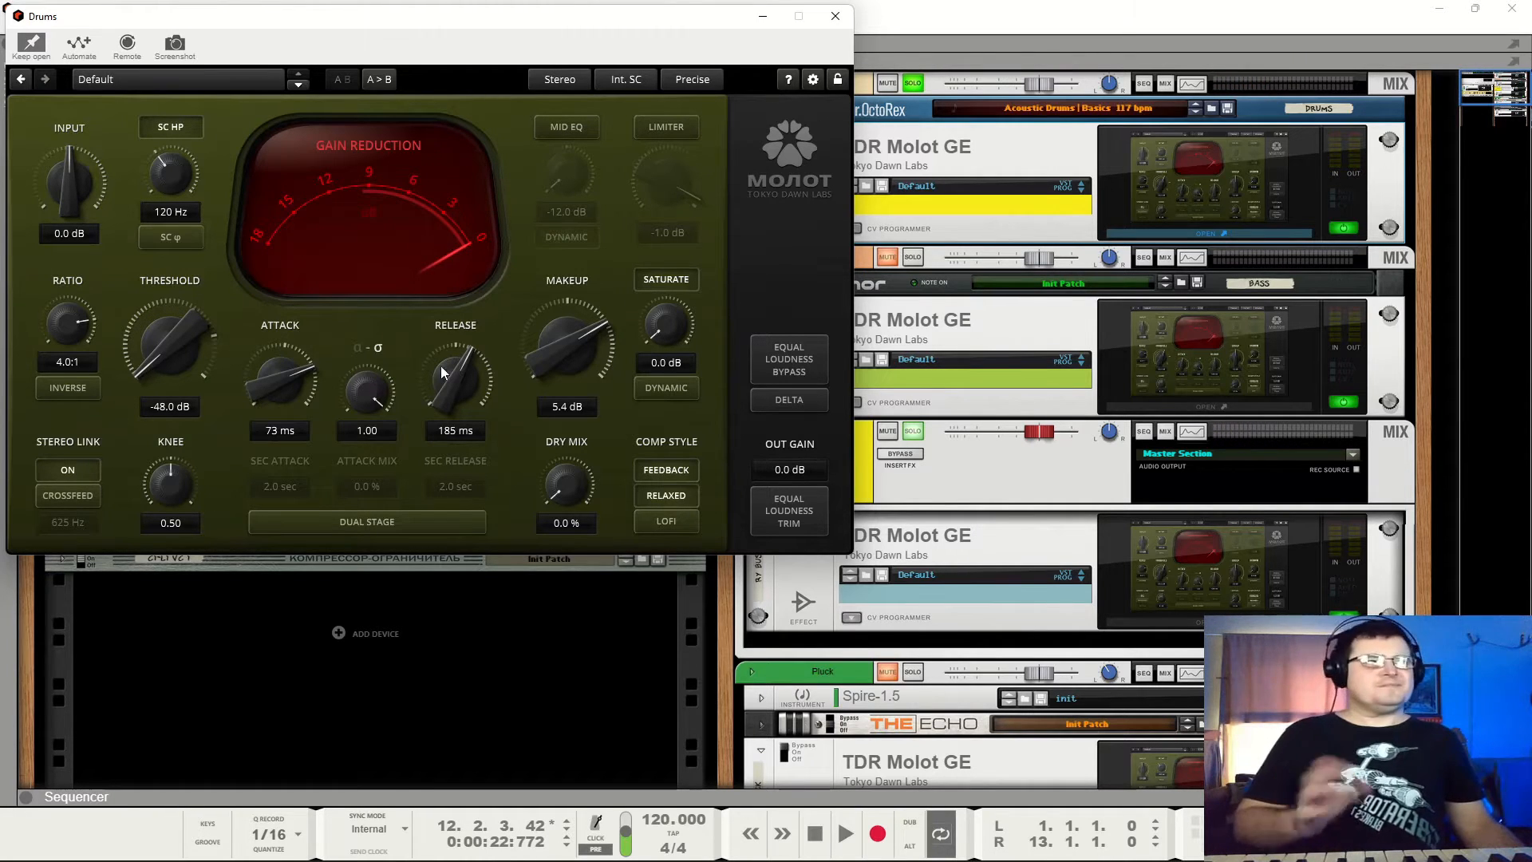
Raise the drum compressor's saturation to 18.0 dB and listen to the result.
key("space")
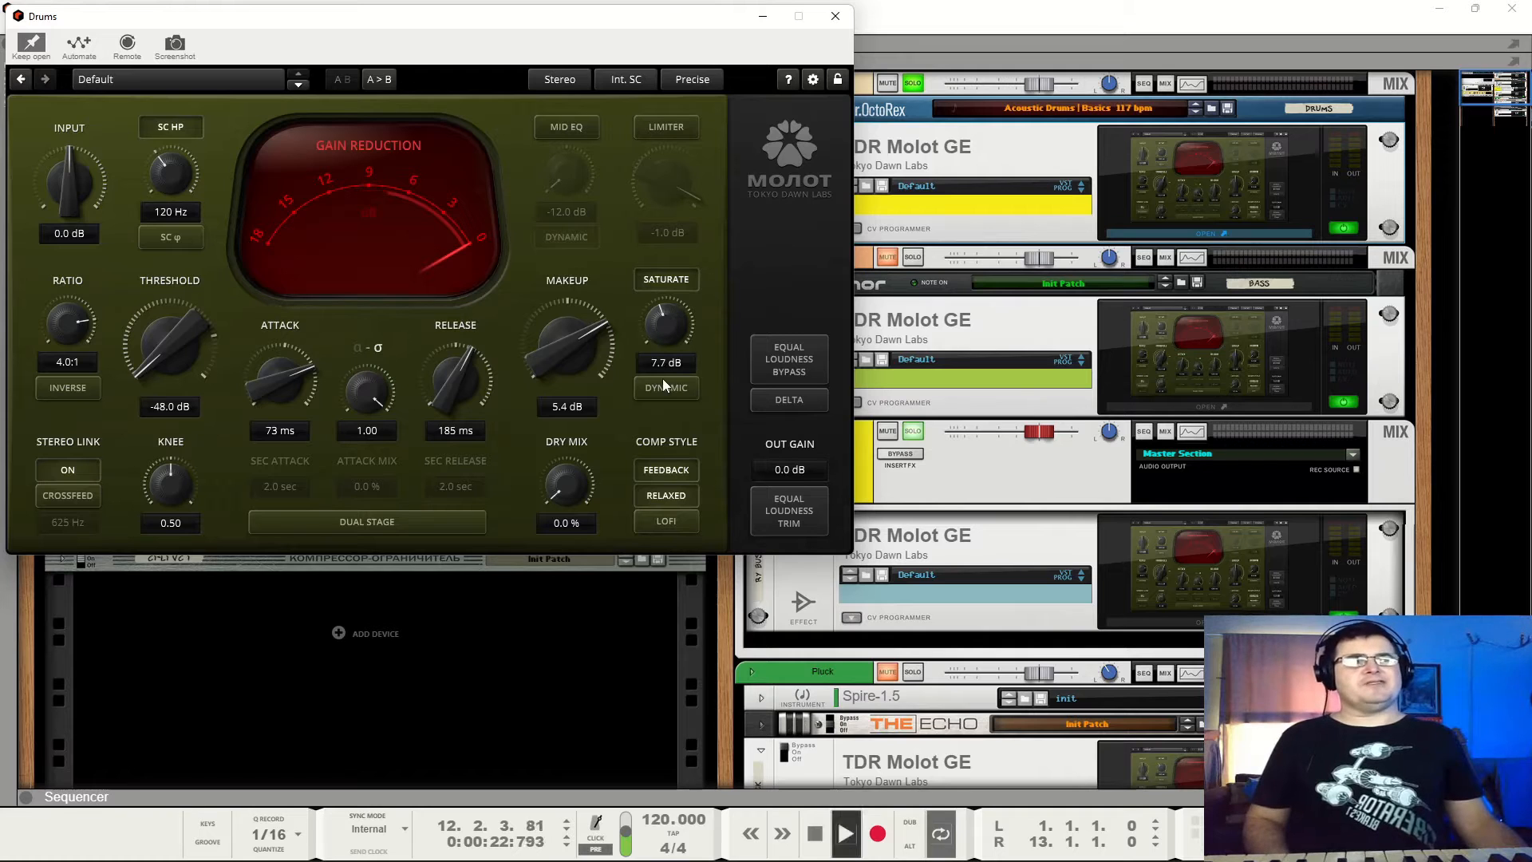
left_click_drag(671, 328, 677, 288)
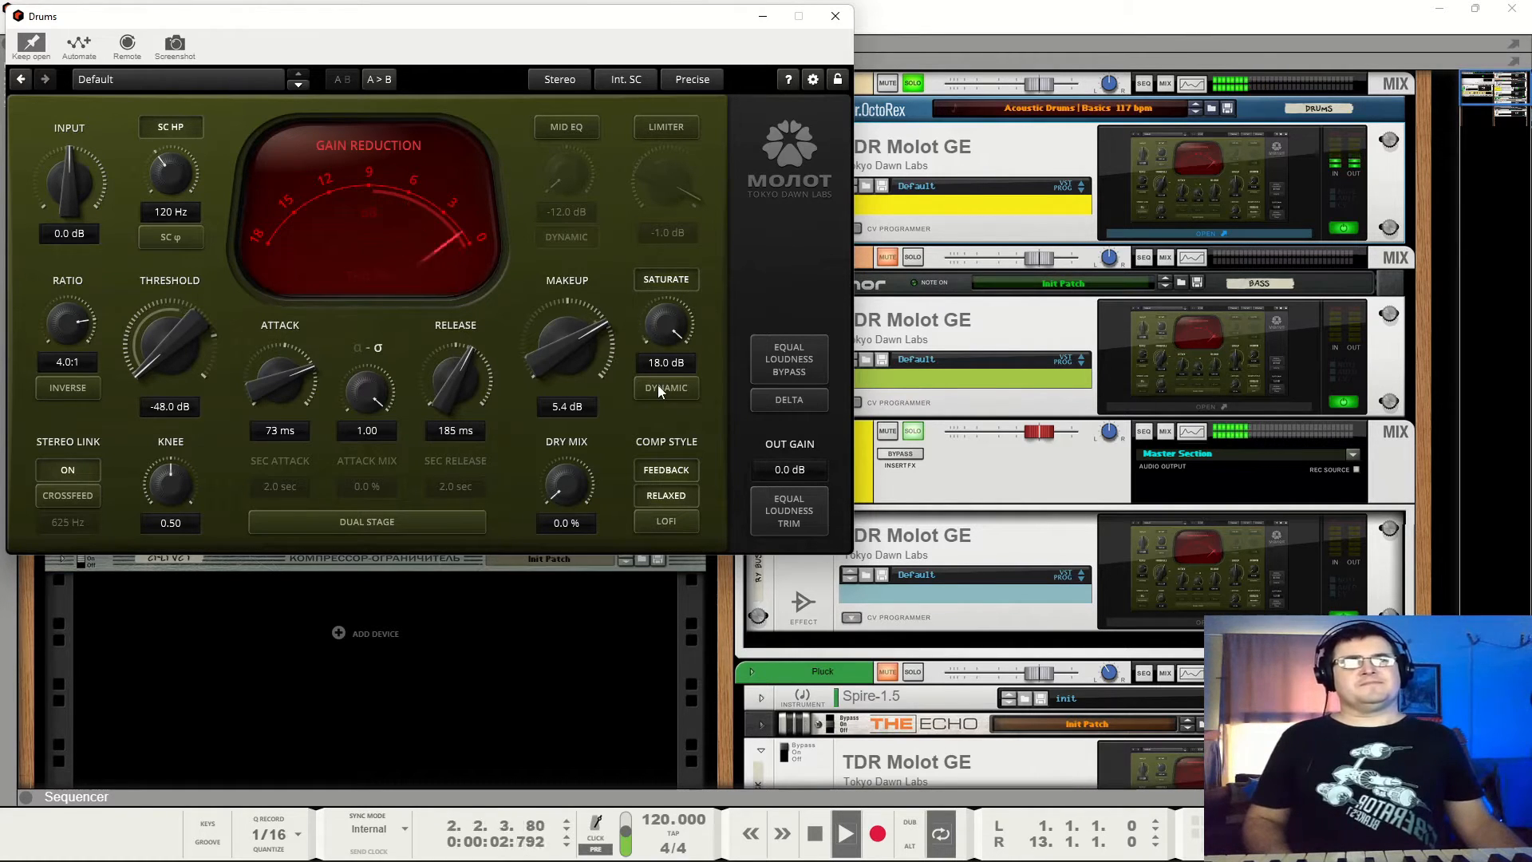
key("space")
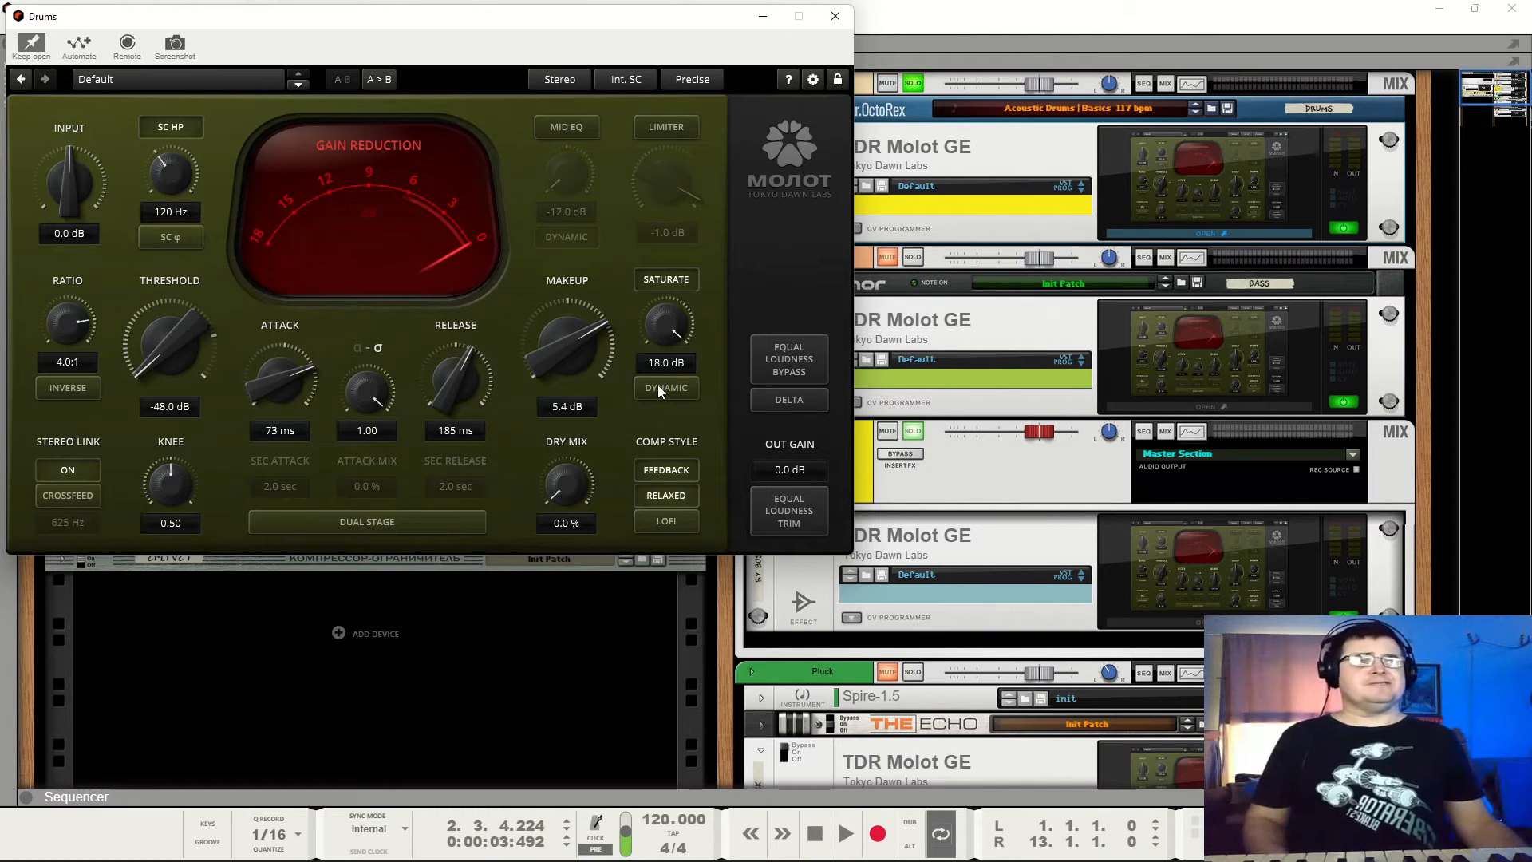
Switch the saturation to Dynamic and audition the drums with its amount raised to 17.4 dB.
key("space")
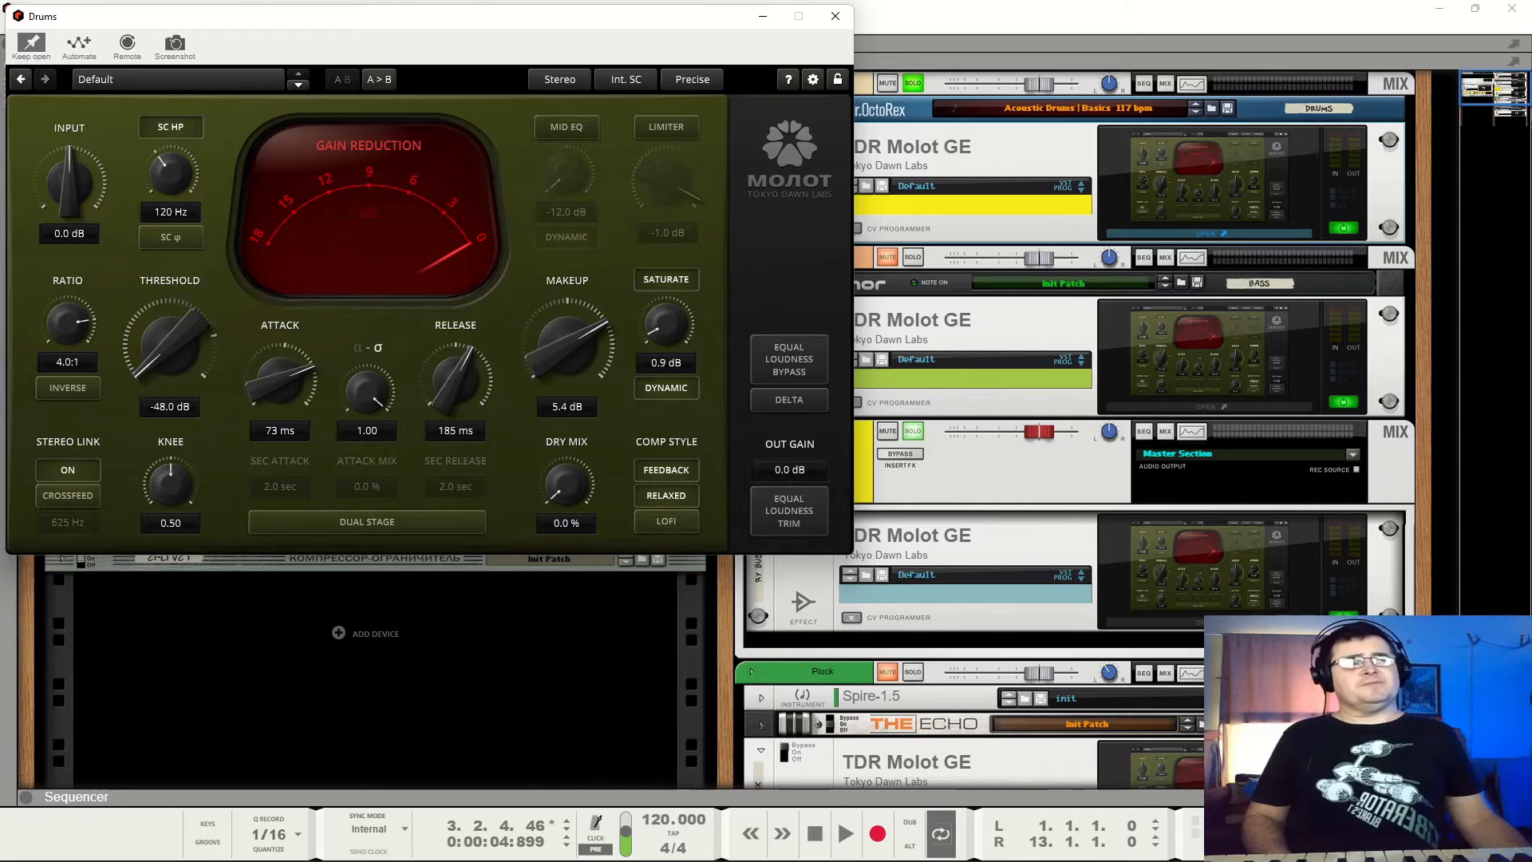
left_click_drag(666, 323, 666, 267)
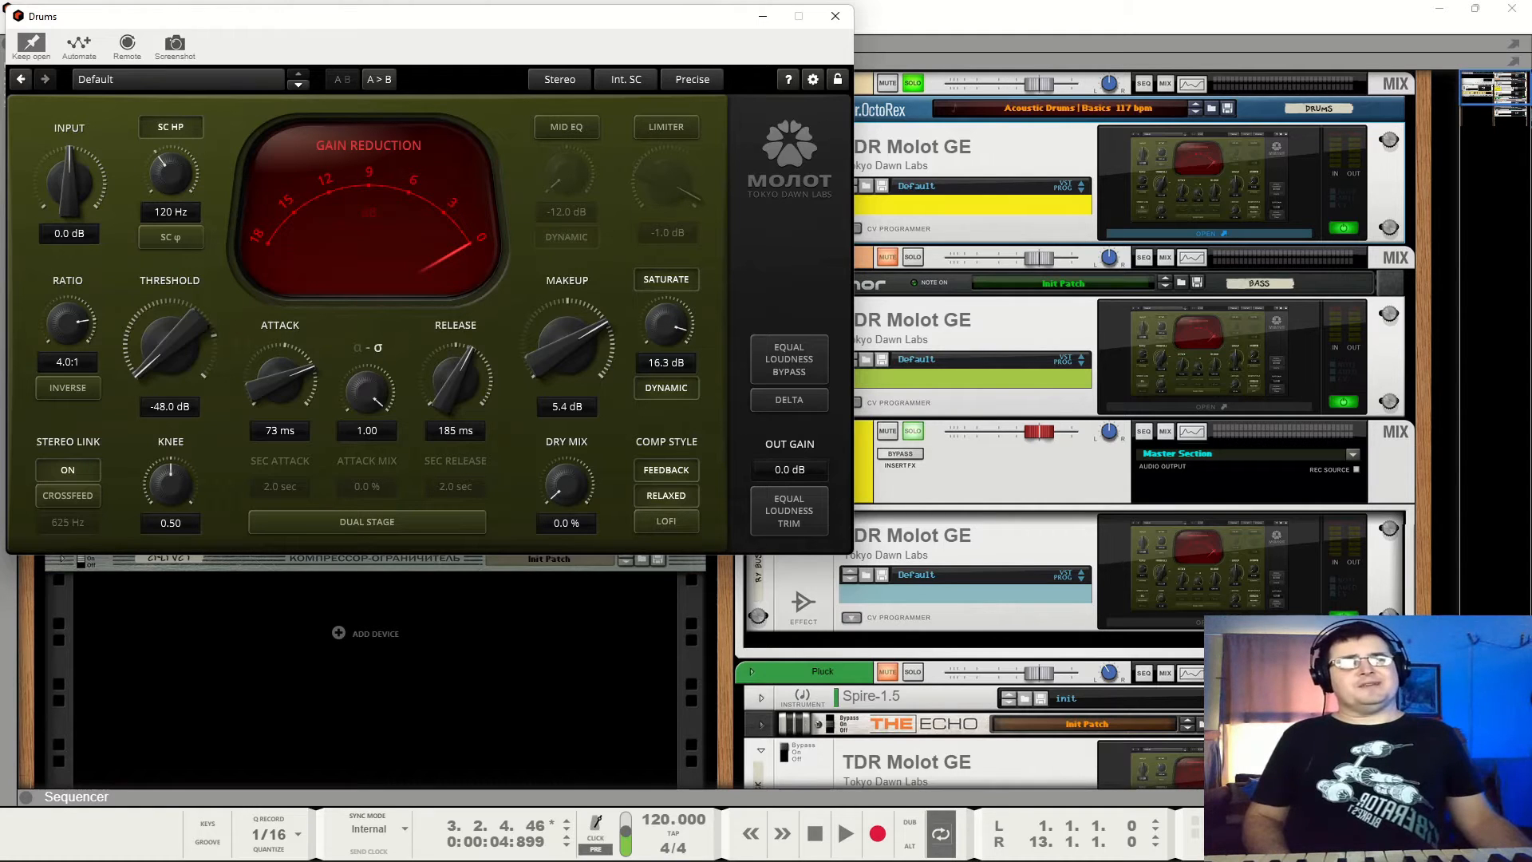
key("space")
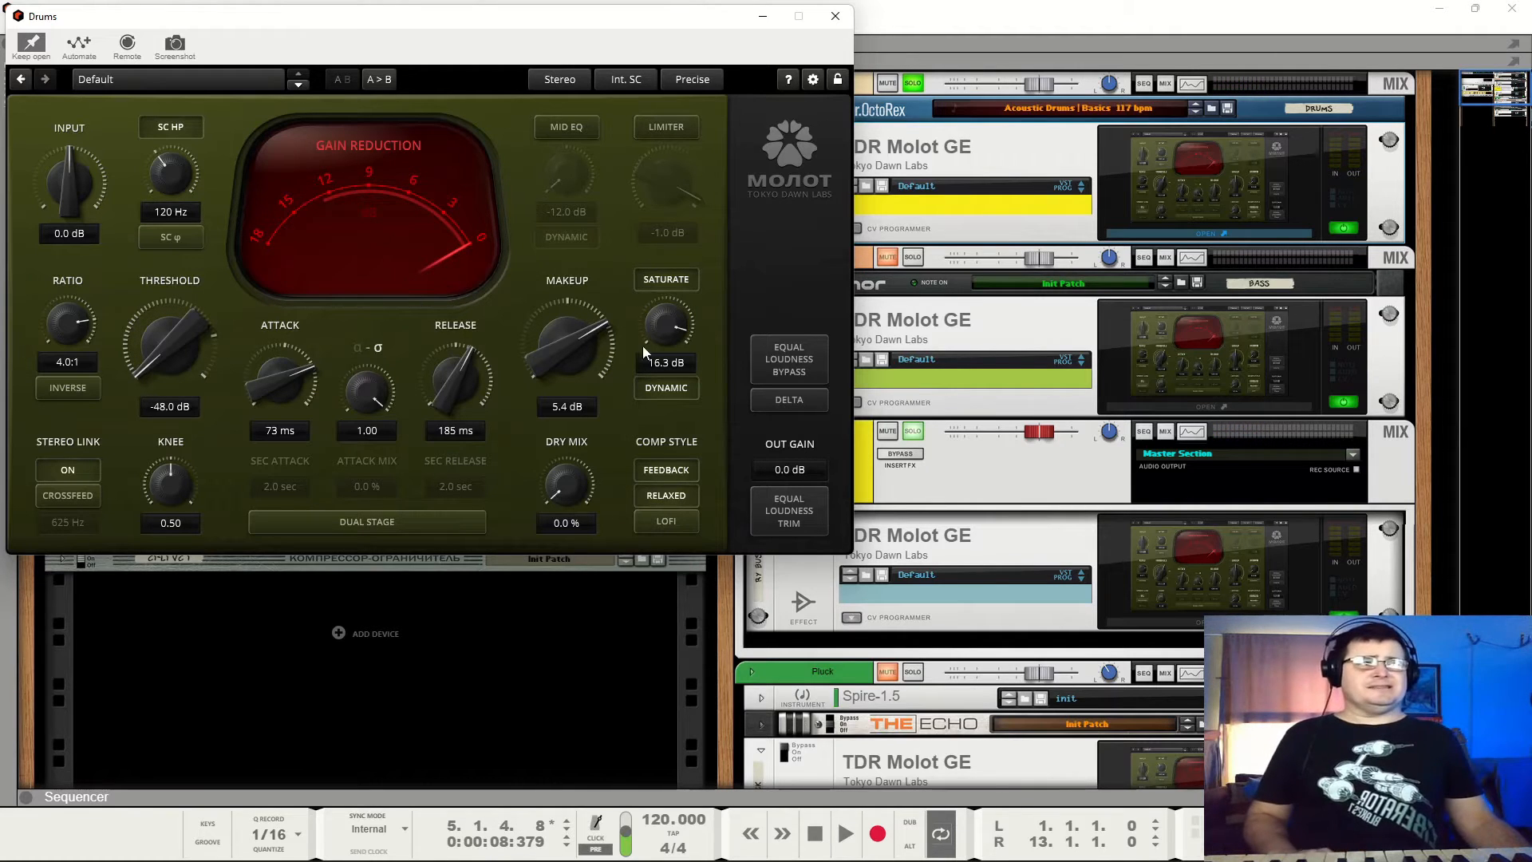
left_click_drag(684, 331, 679, 302)
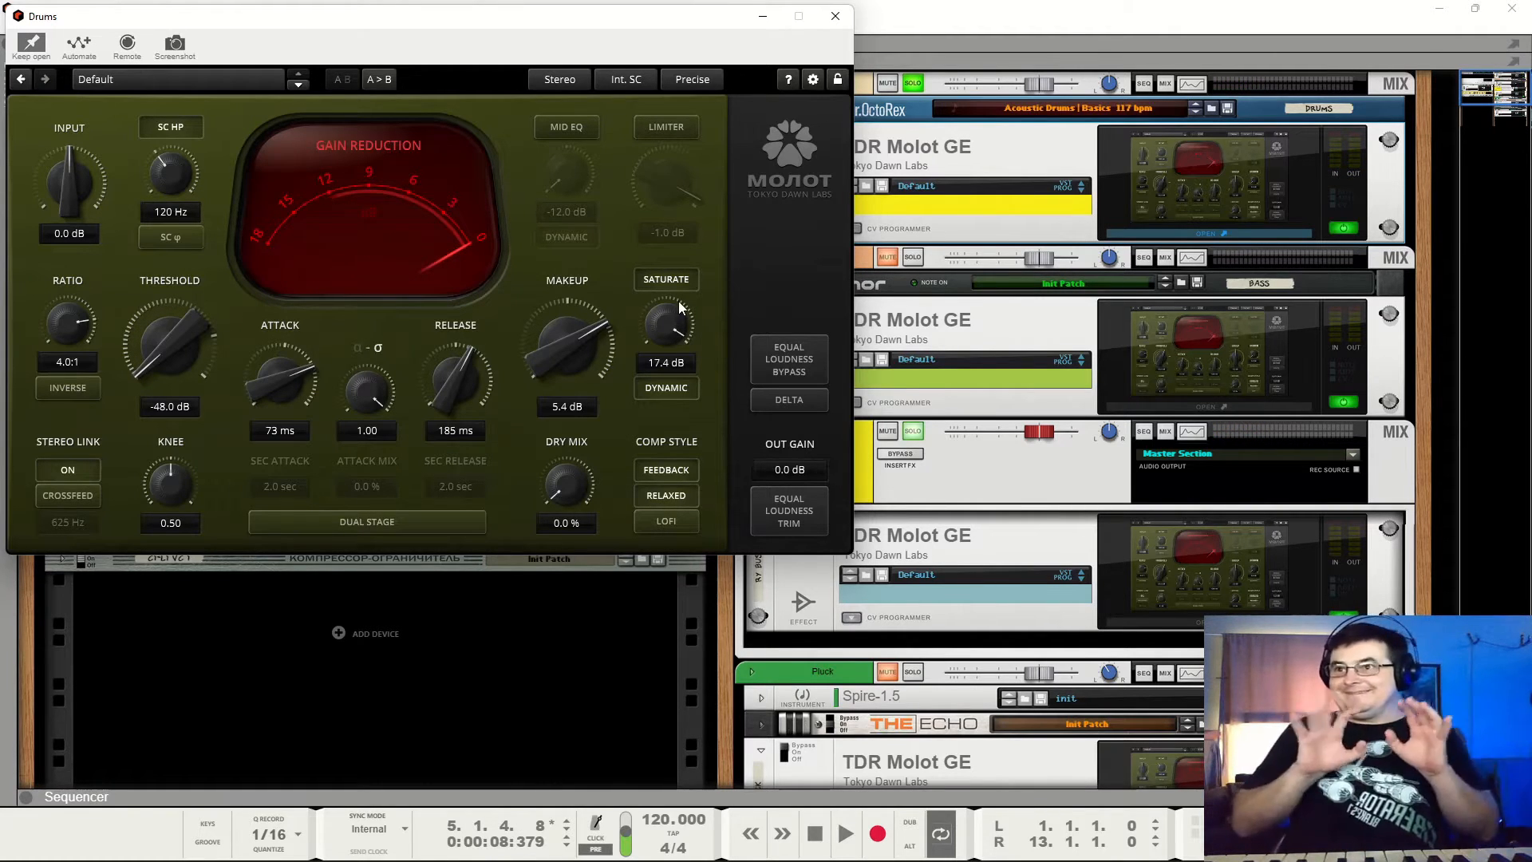
key("space")
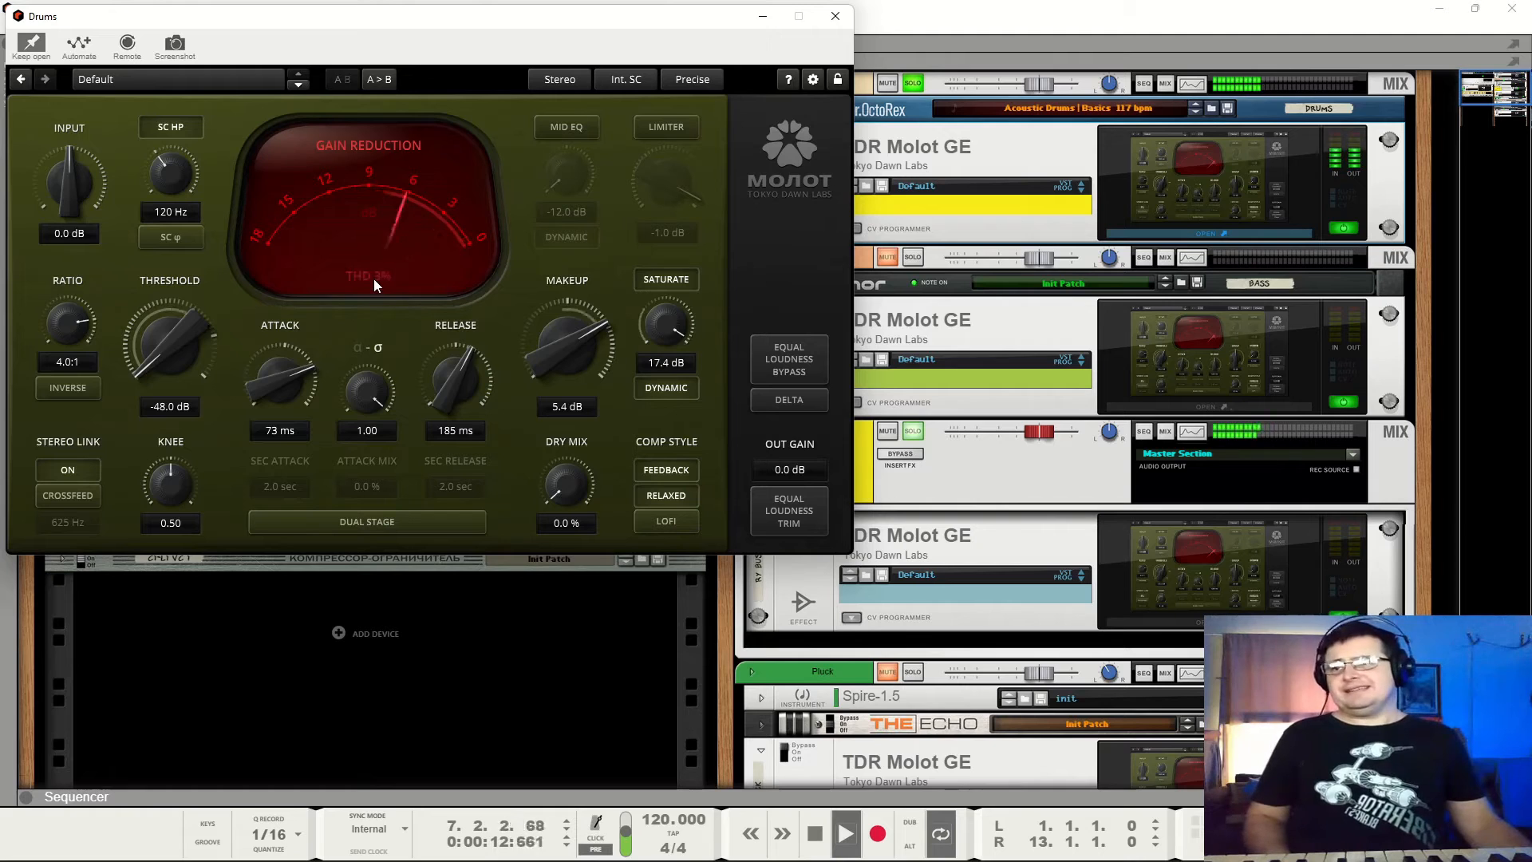
key("space")
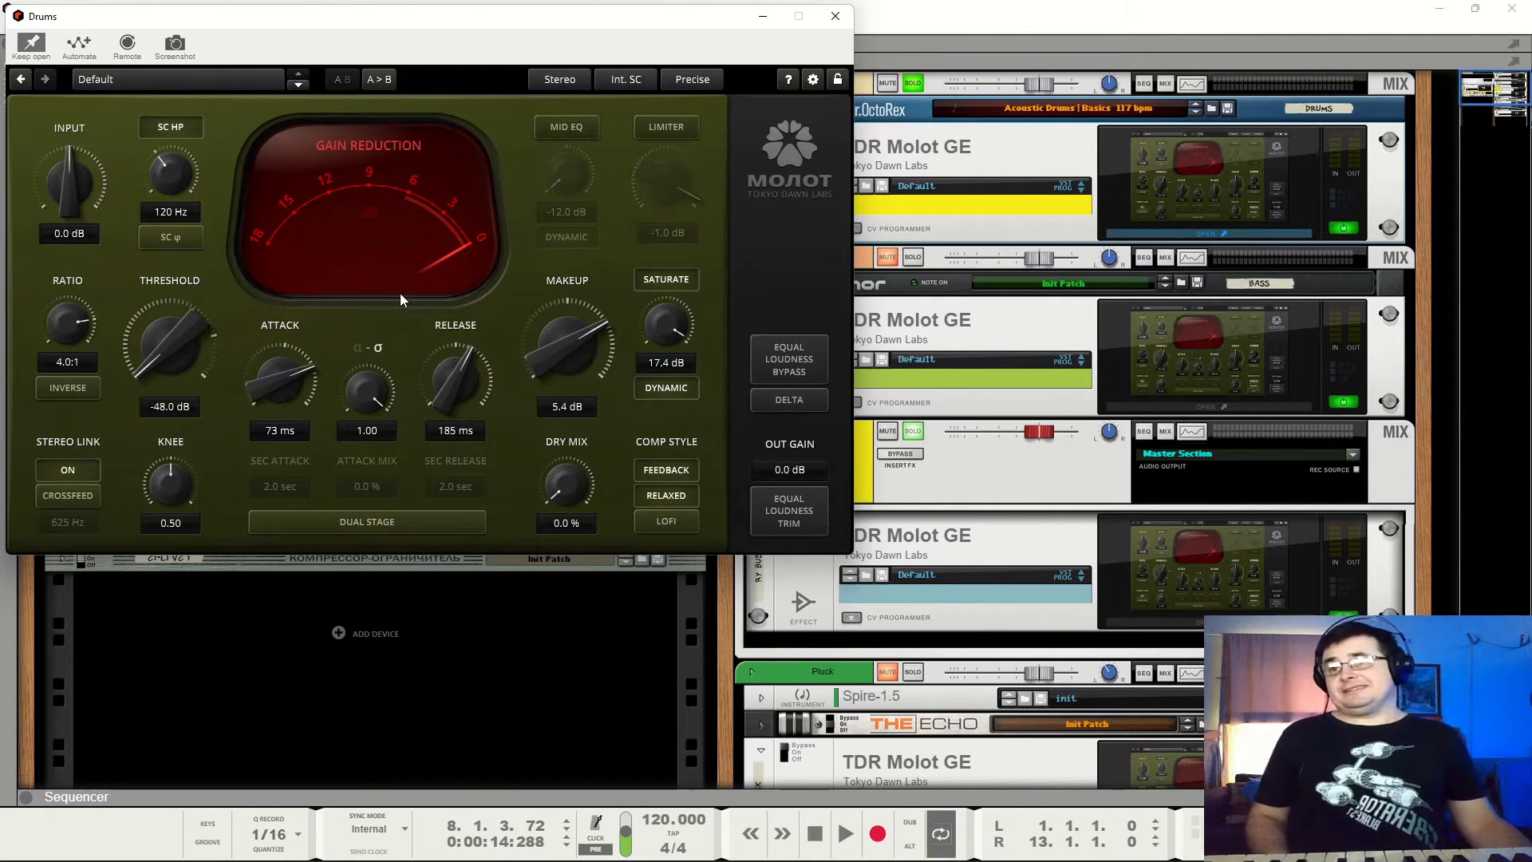
Lower the drum saturation to 7.8 dB with its Dynamic mode turned off.
key("space")
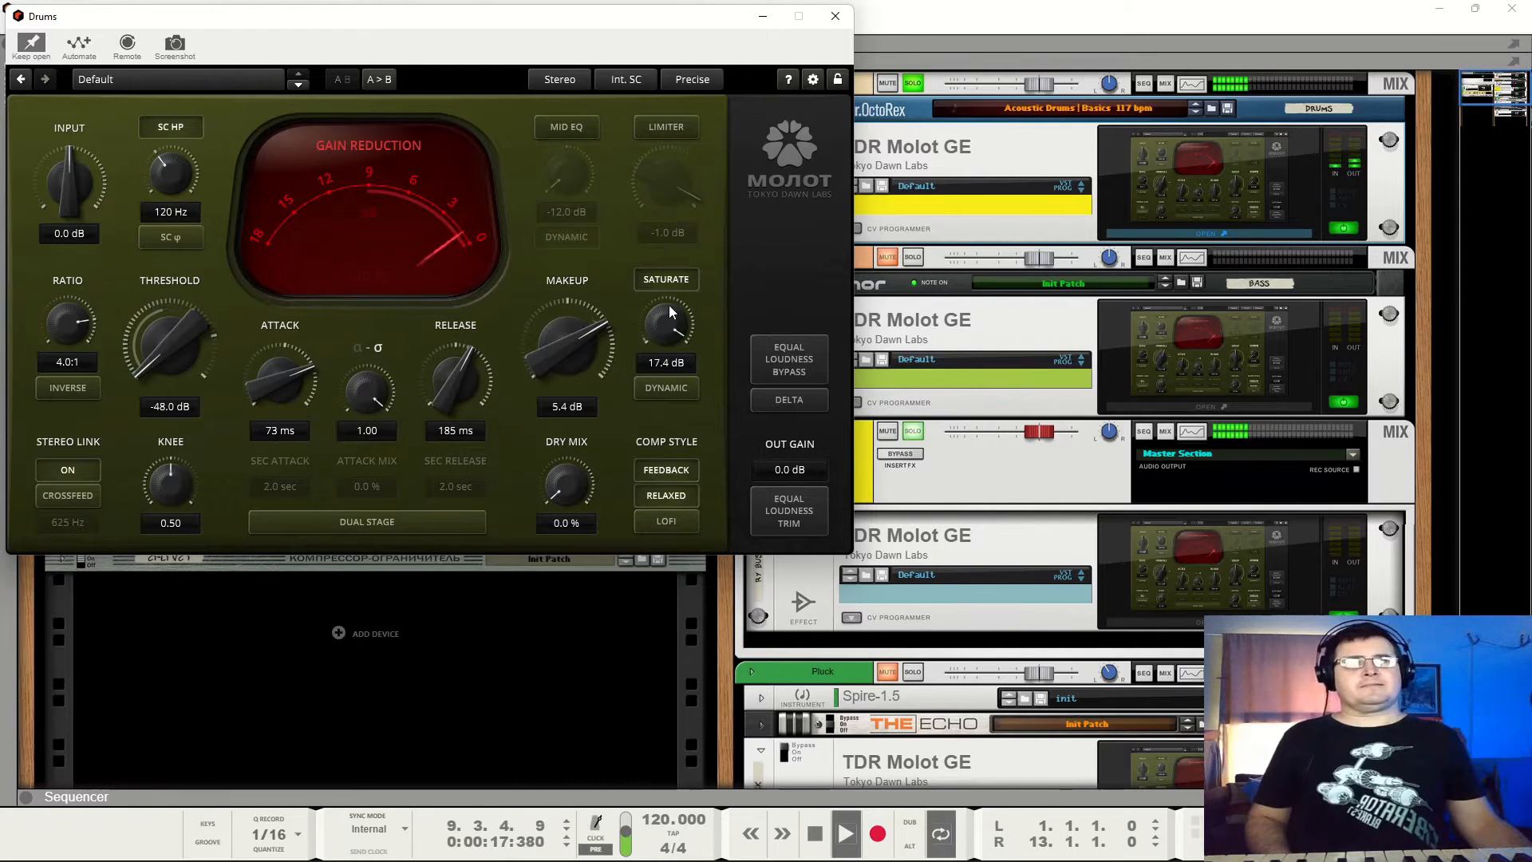
left_click_drag(667, 314, 667, 383)
key("space")
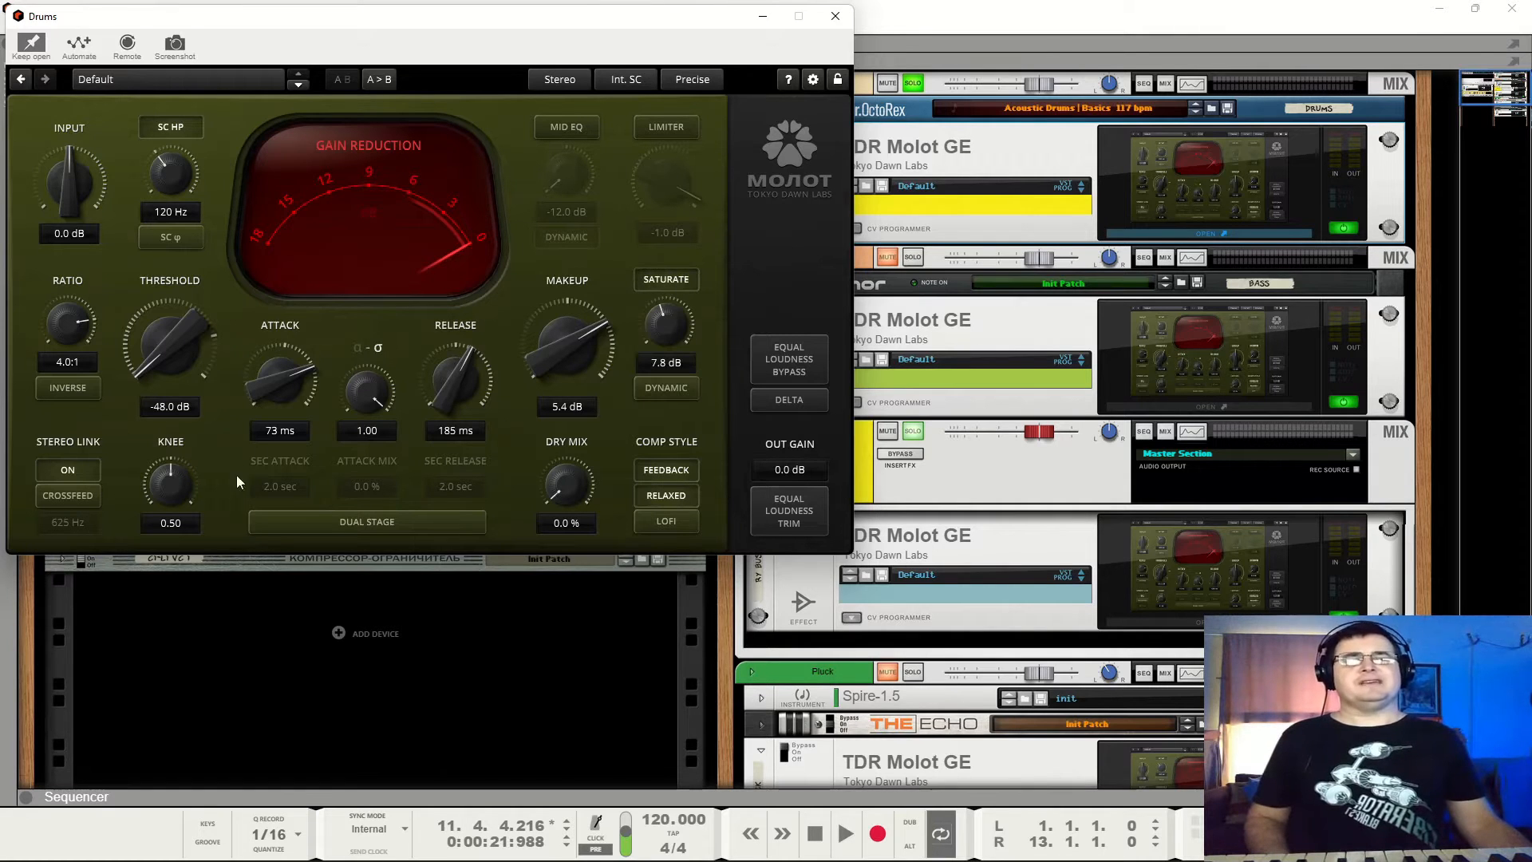
Audition the drum compressor's knee at 0.00 during playback and return it to 0.50.
key("space")
left_click_drag(171, 485, 171, 535)
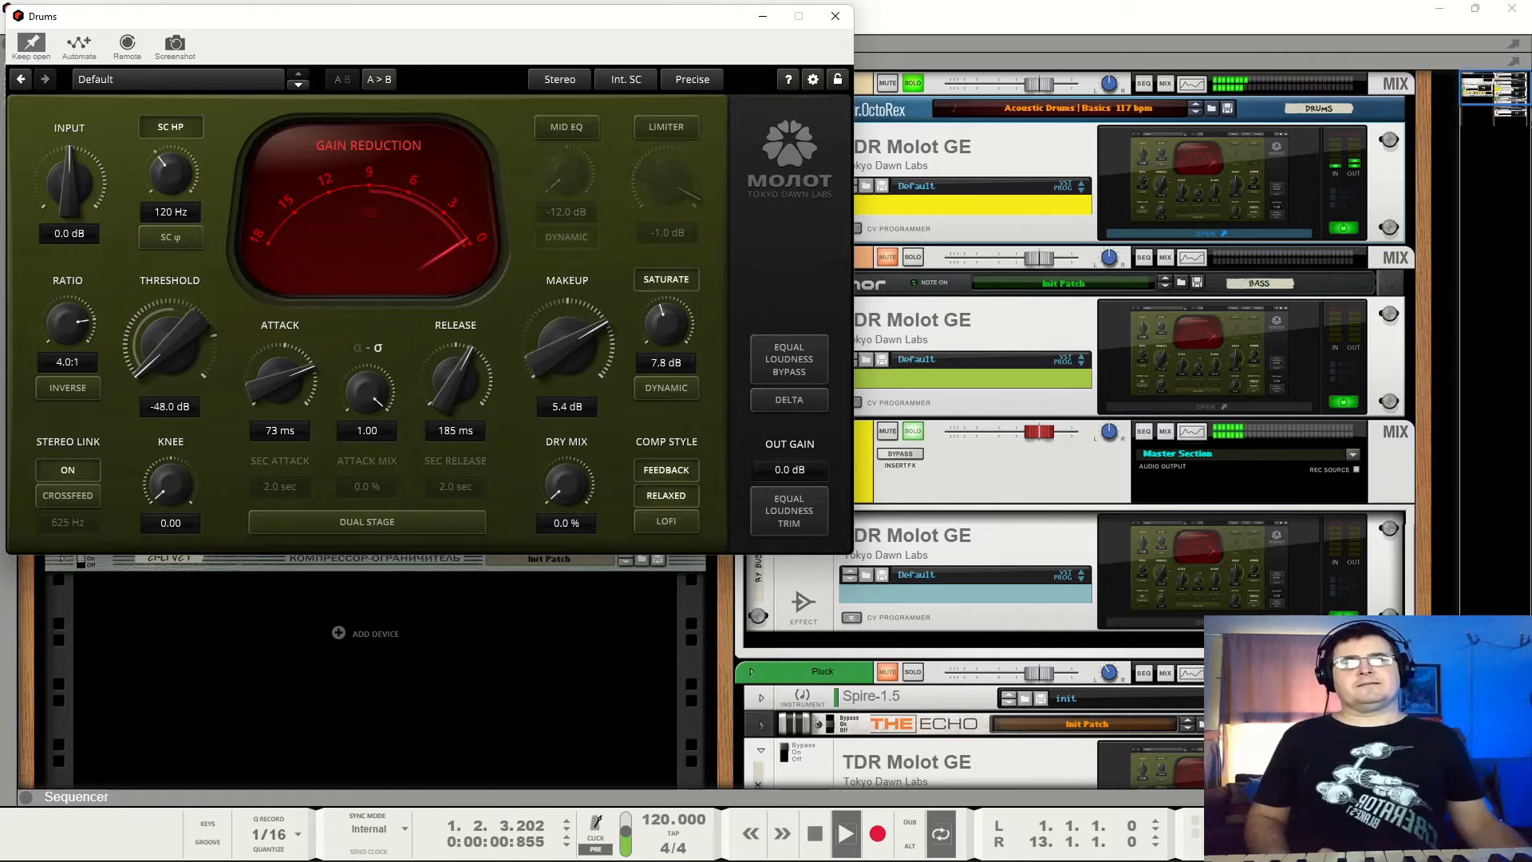
left_click_drag(171, 485, 170, 387)
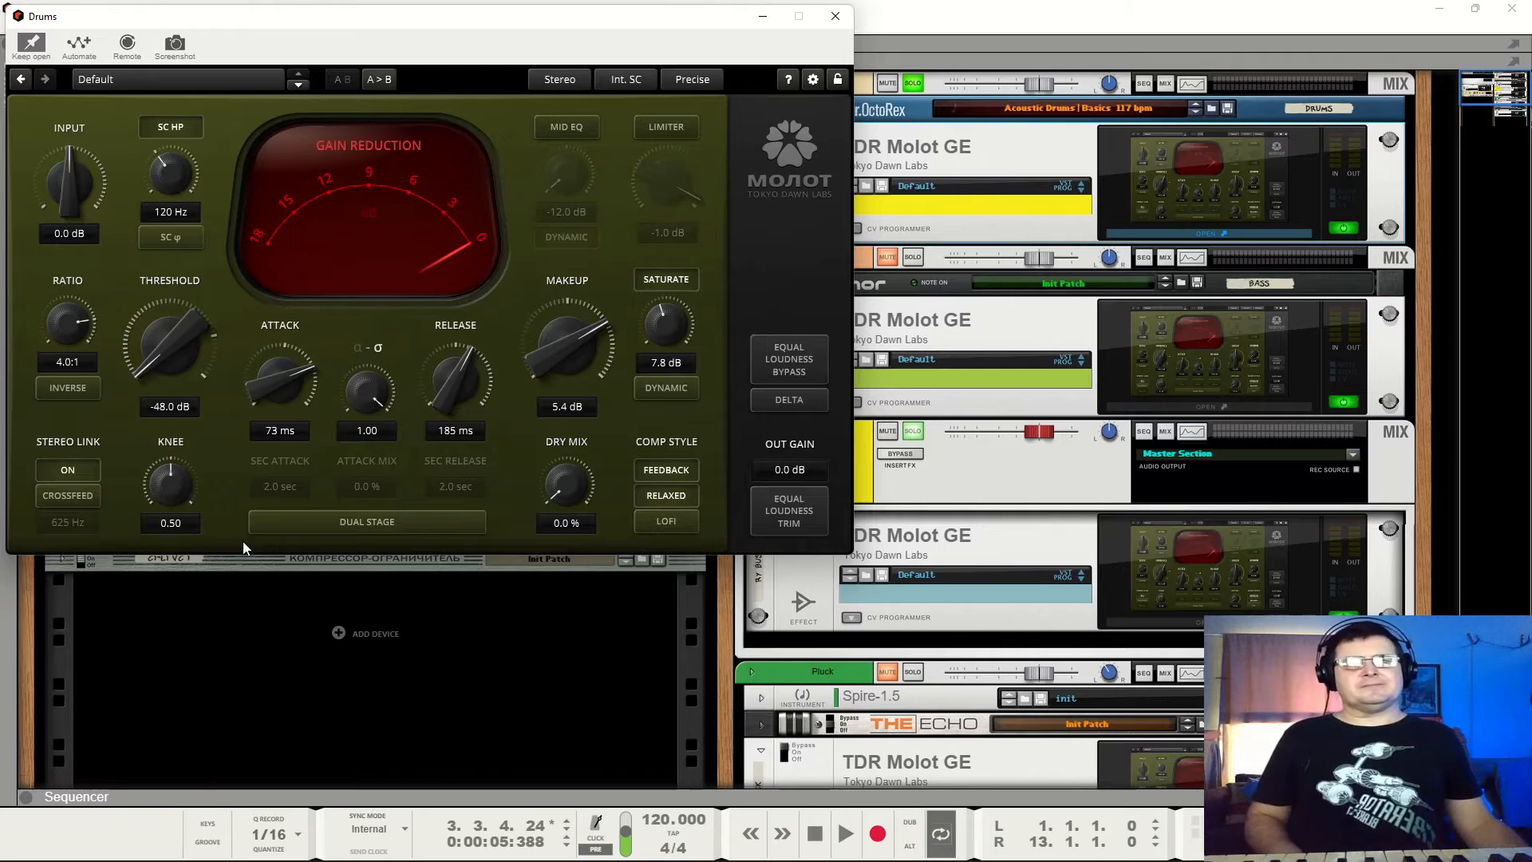
Compare the drums against Equal Loudness Bypass, and briefly unsolo the drum channel to hear them in the full mix.
left_click(782, 354)
left_click(786, 363)
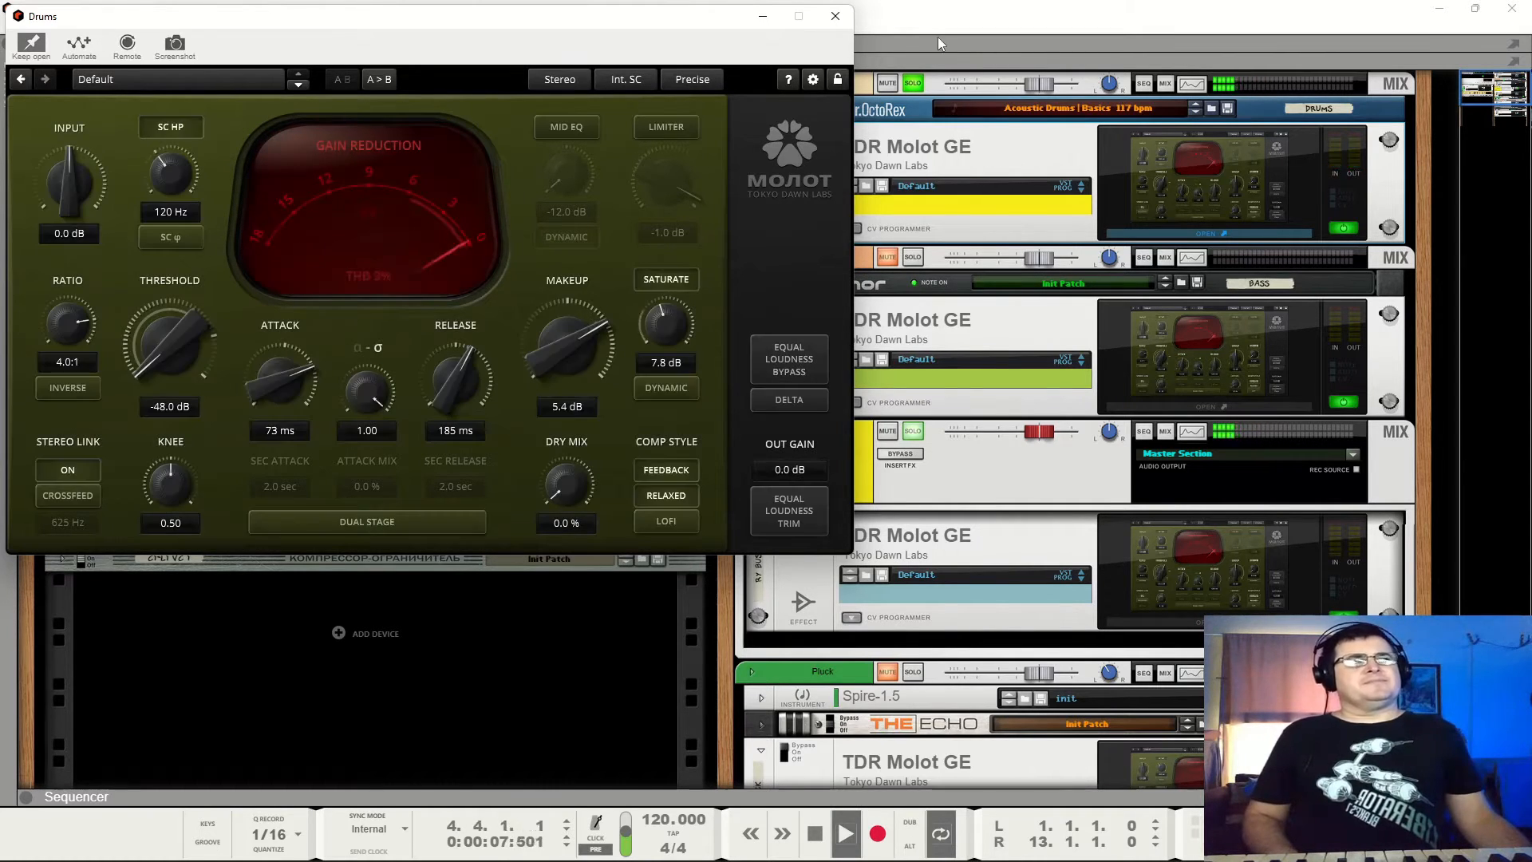
left_click(917, 83)
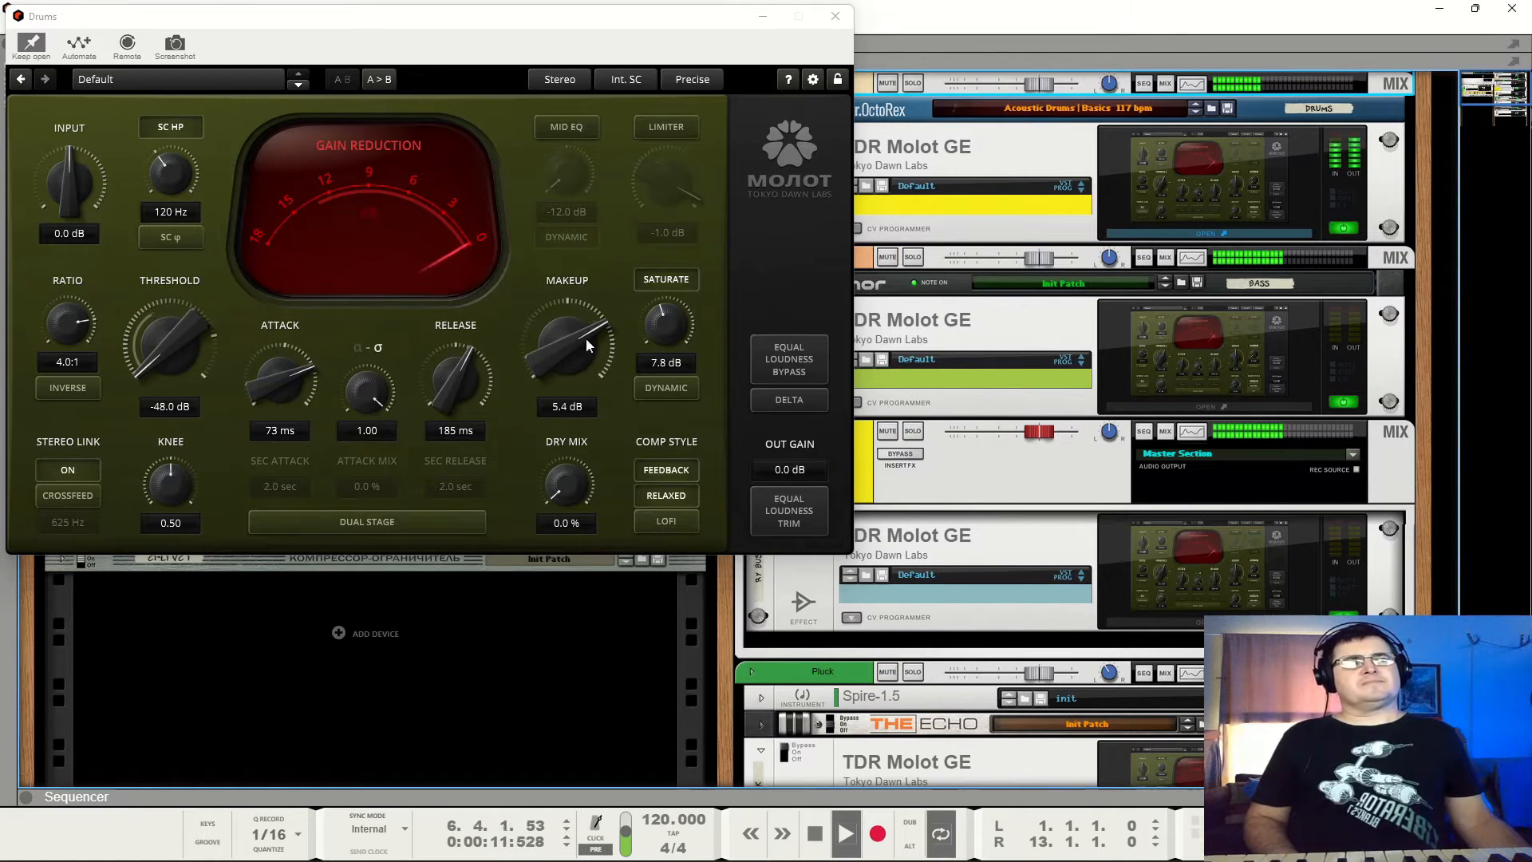
key("space")
left_click(912, 85)
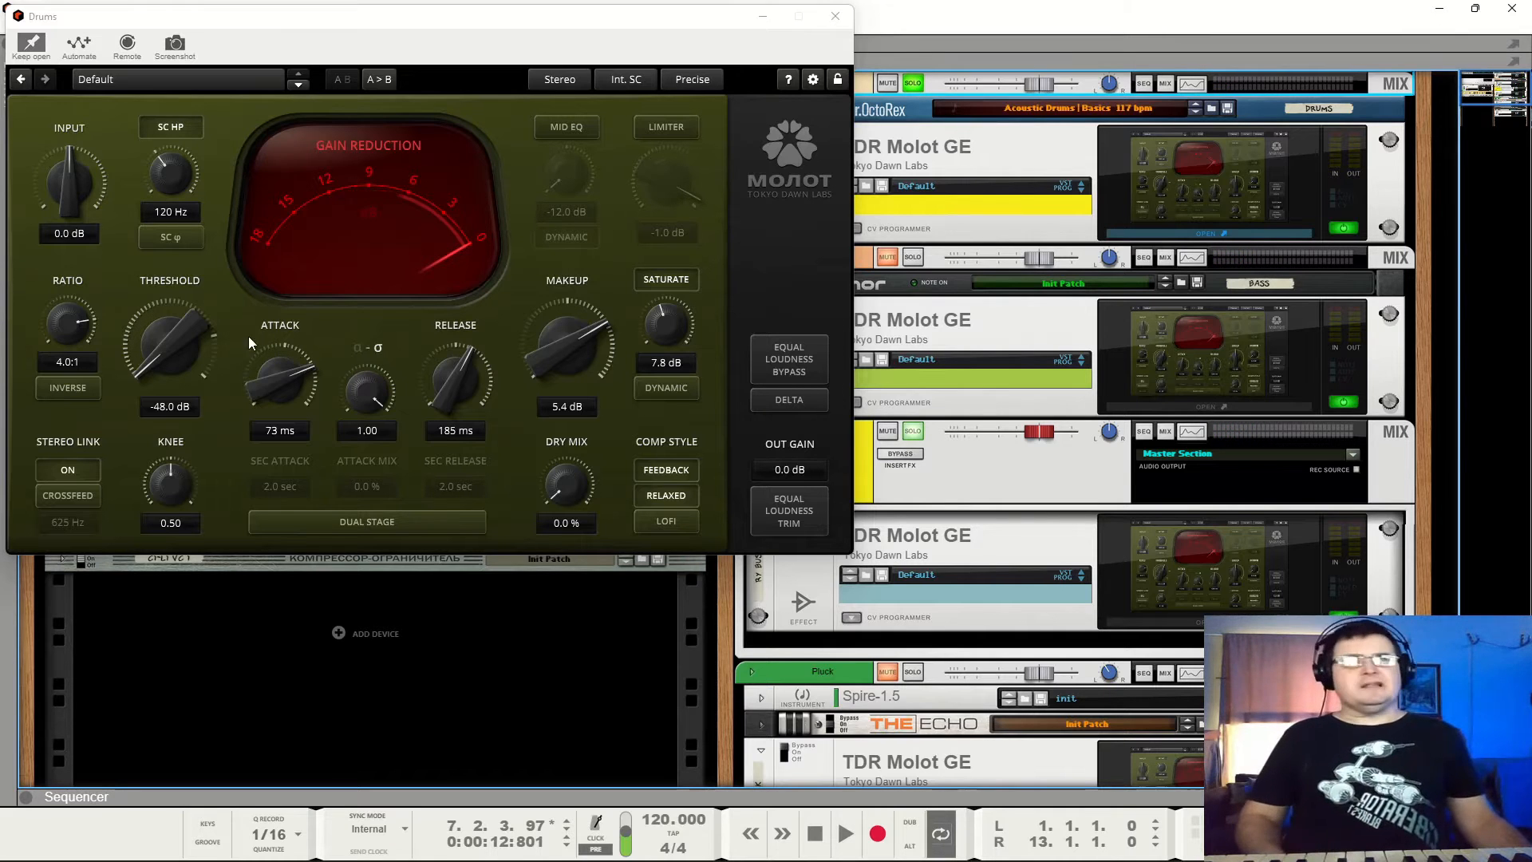
Raise the drum compressor's threshold to -24.2 dB and lower the makeup gain to 0.6 dB during playback.
mouse_move(170, 349)
left_mouse_down()
mouse_move(170, 303)
mouse_move(181, 356)
left_mouse_up()
key("space")
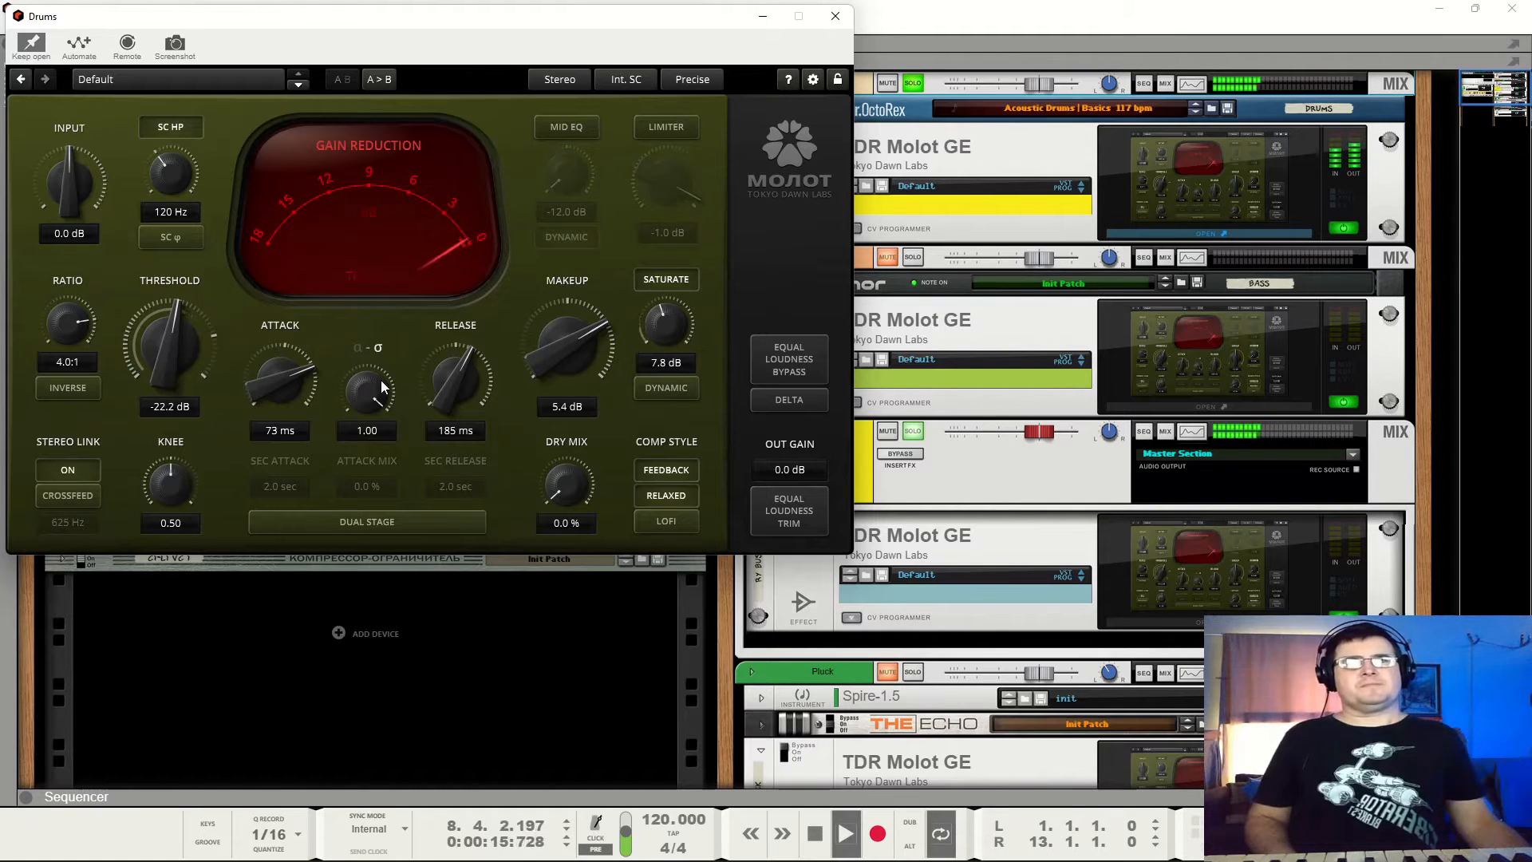
left_click_drag(568, 337, 568, 391)
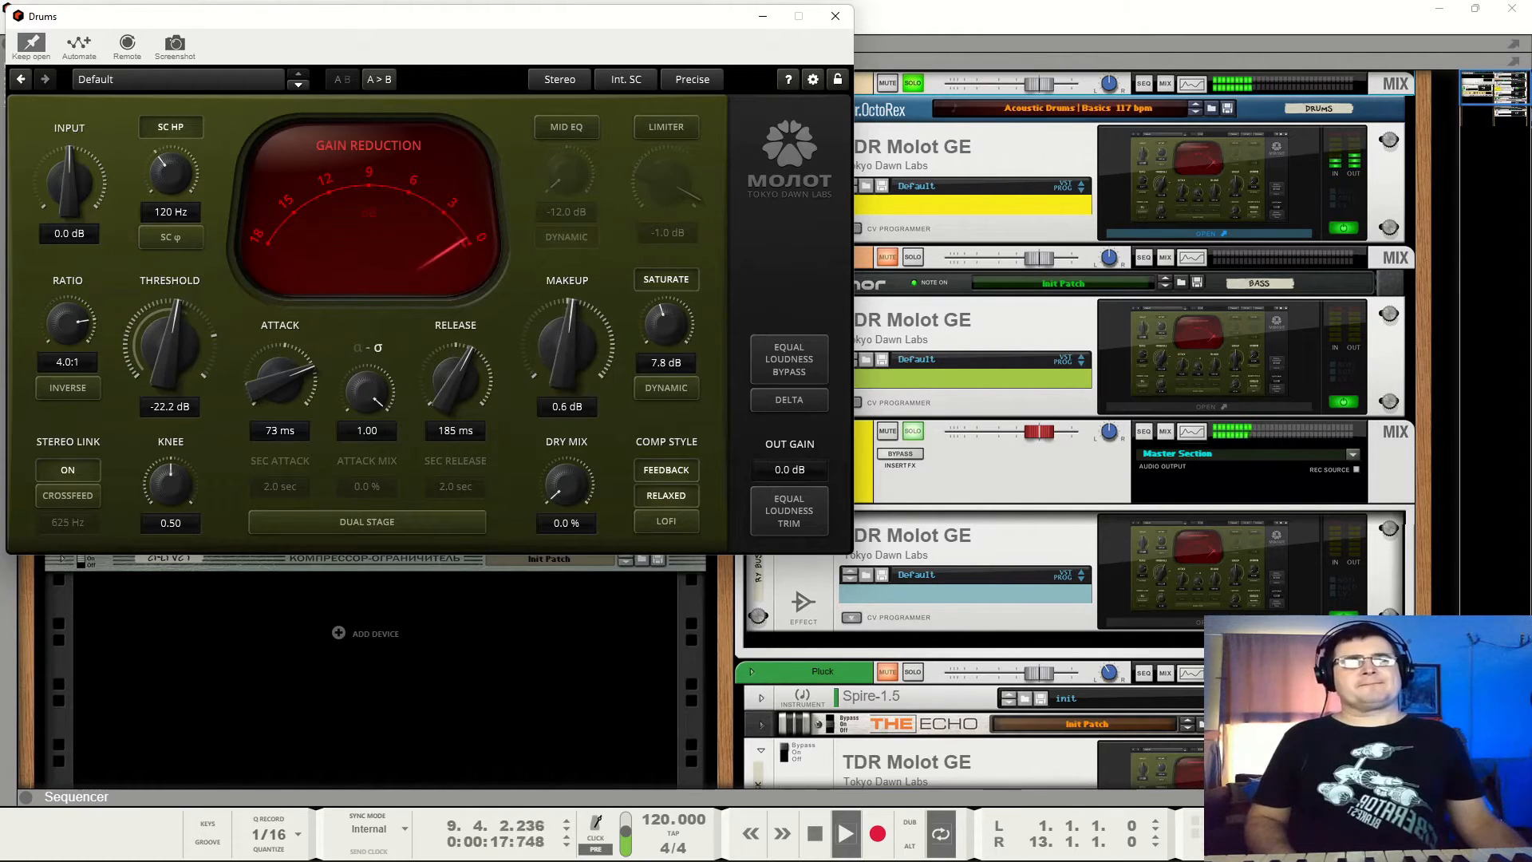
mouse_move(175, 324)
left_mouse_down()
mouse_move(176, 363)
mouse_move(176, 344)
left_mouse_up()
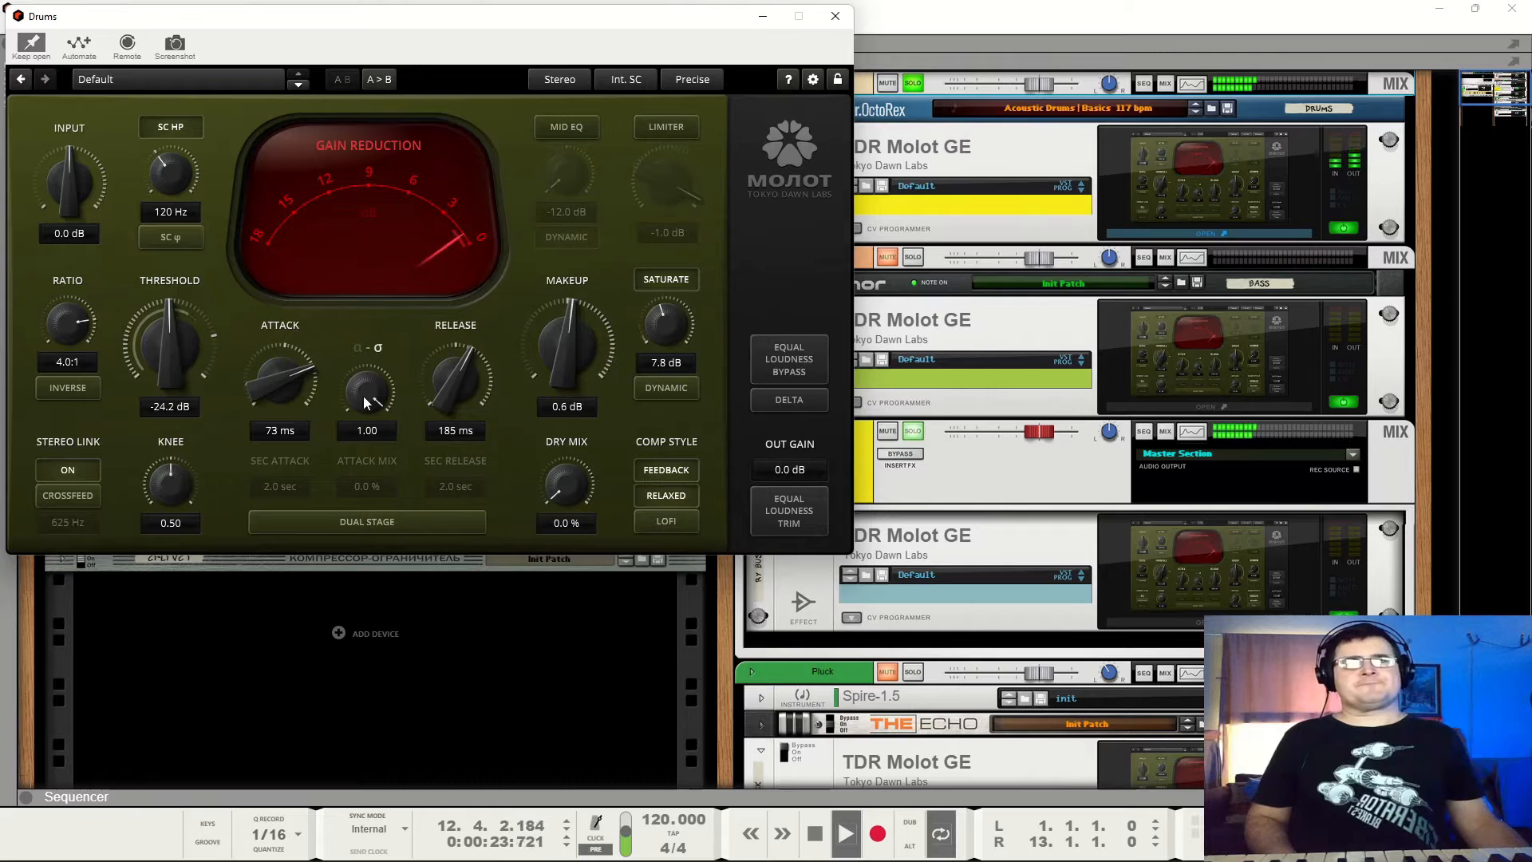
Shorten the drum compressor's attack to 3.1 ms and its release to 21 ms.
left_click_drag(289, 367, 292, 437)
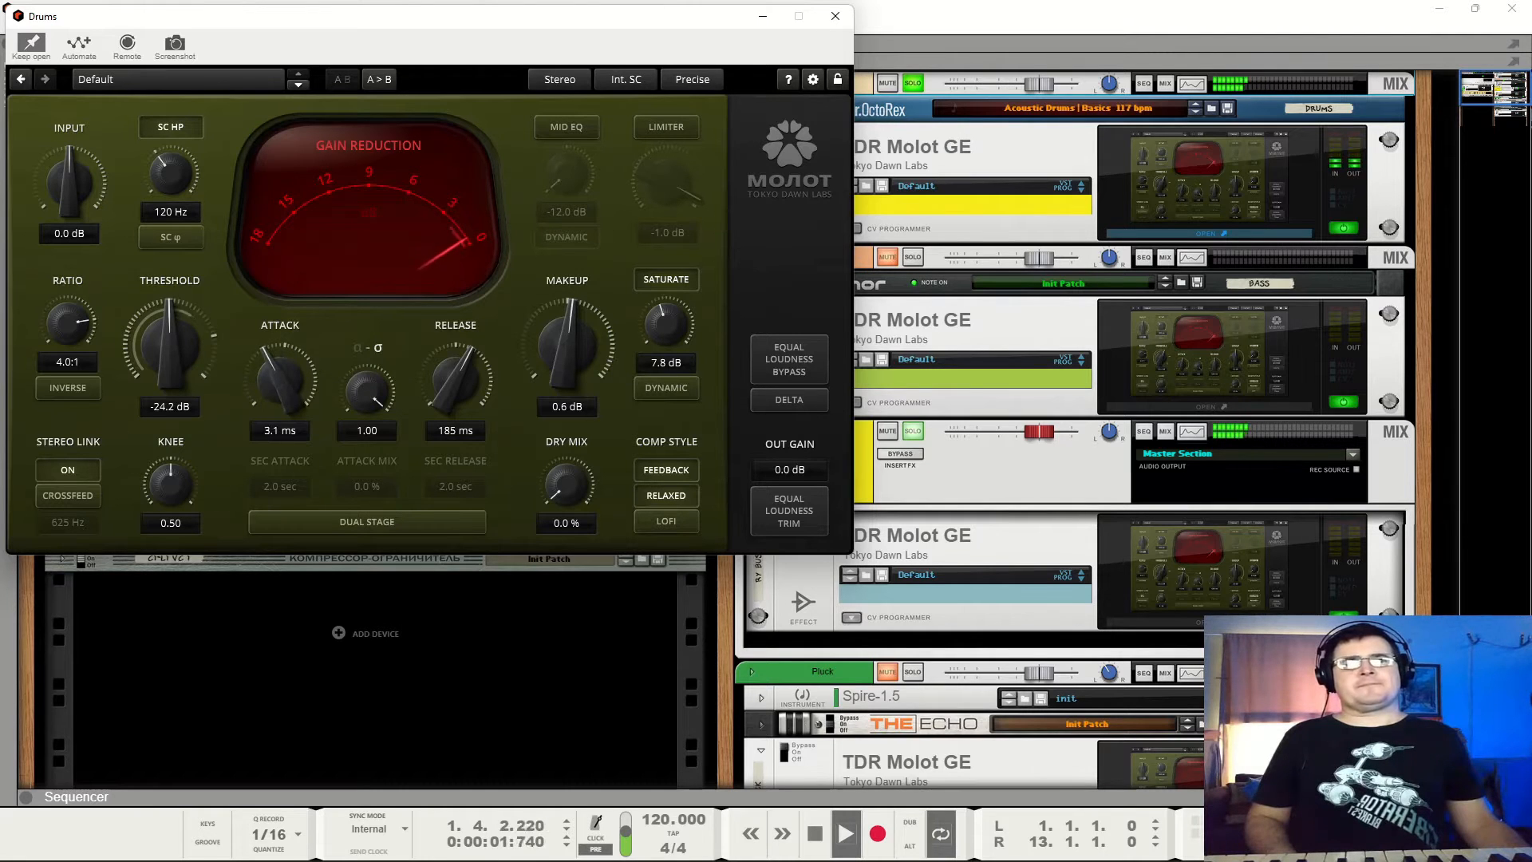
left_click_drag(448, 372, 451, 427)
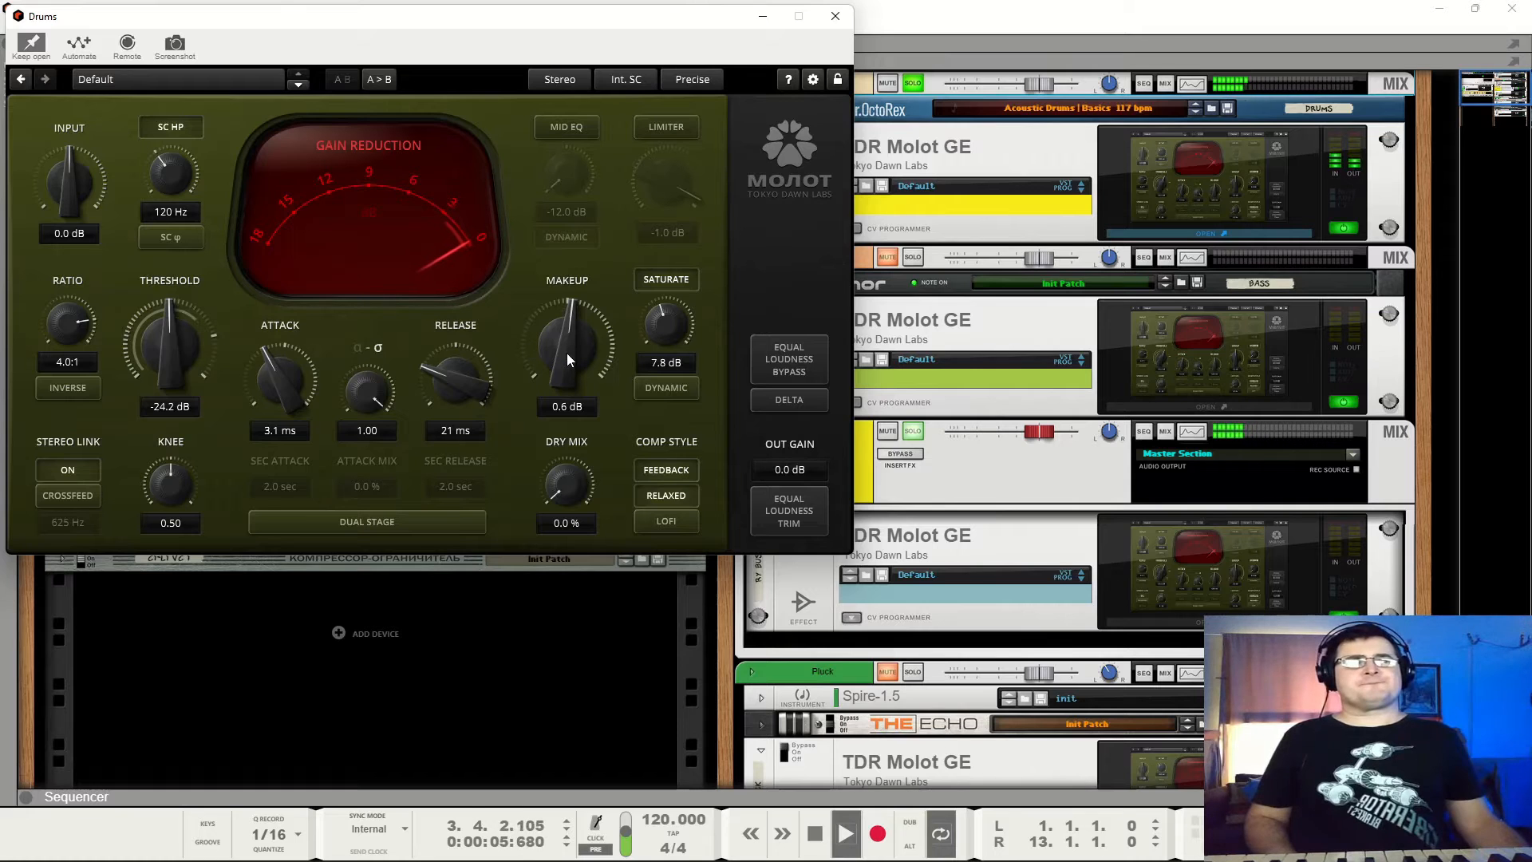
Raise the drum makeup gain to 1.4 dB and compare the result against Equal Loudness Bypass.
left_click_drag(566, 353, 568, 335)
left_click(789, 358)
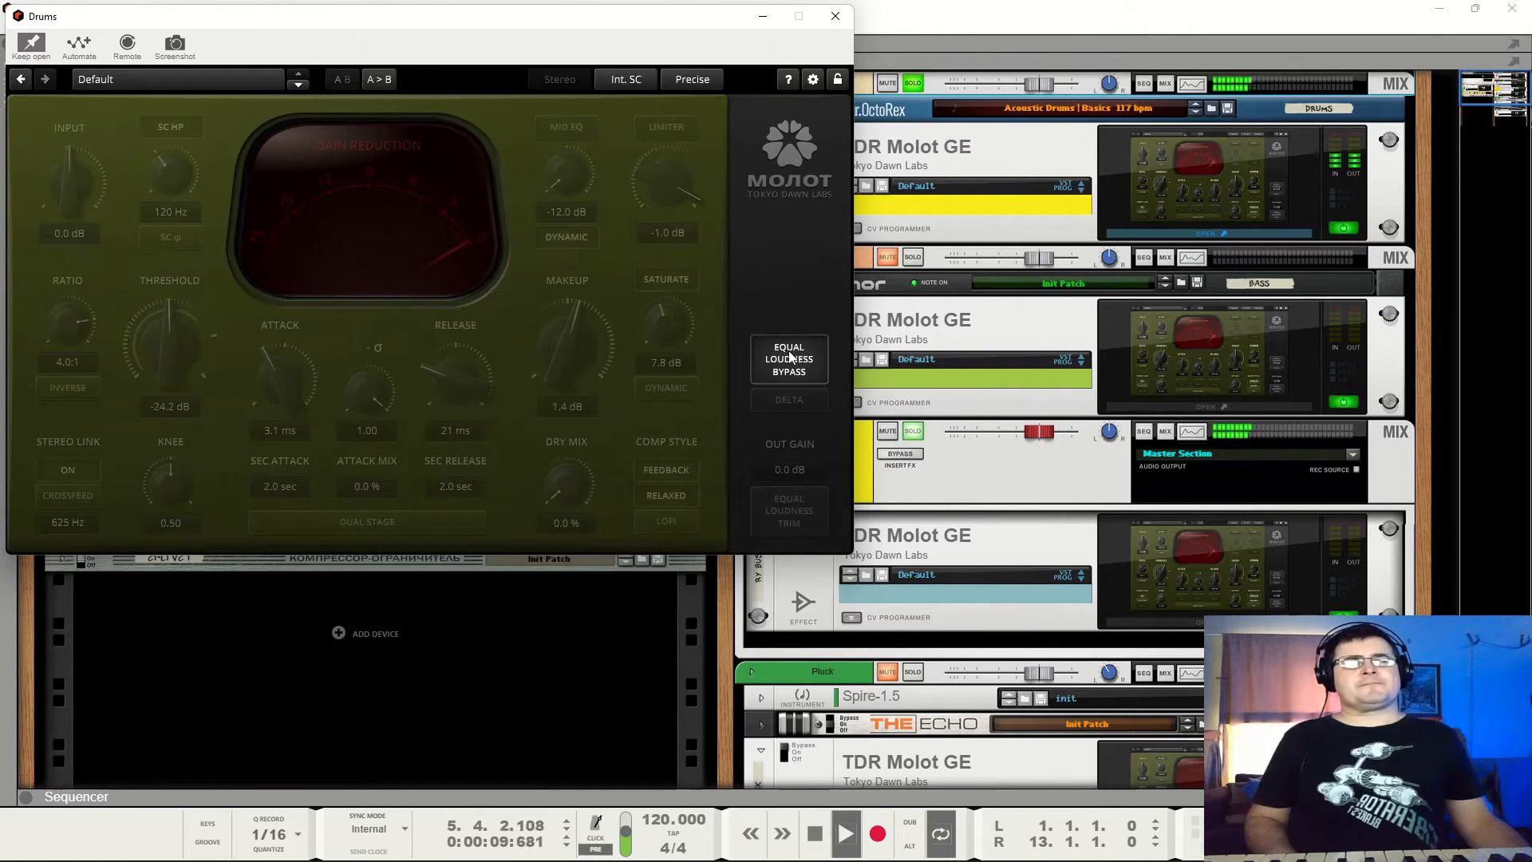
left_click(788, 358)
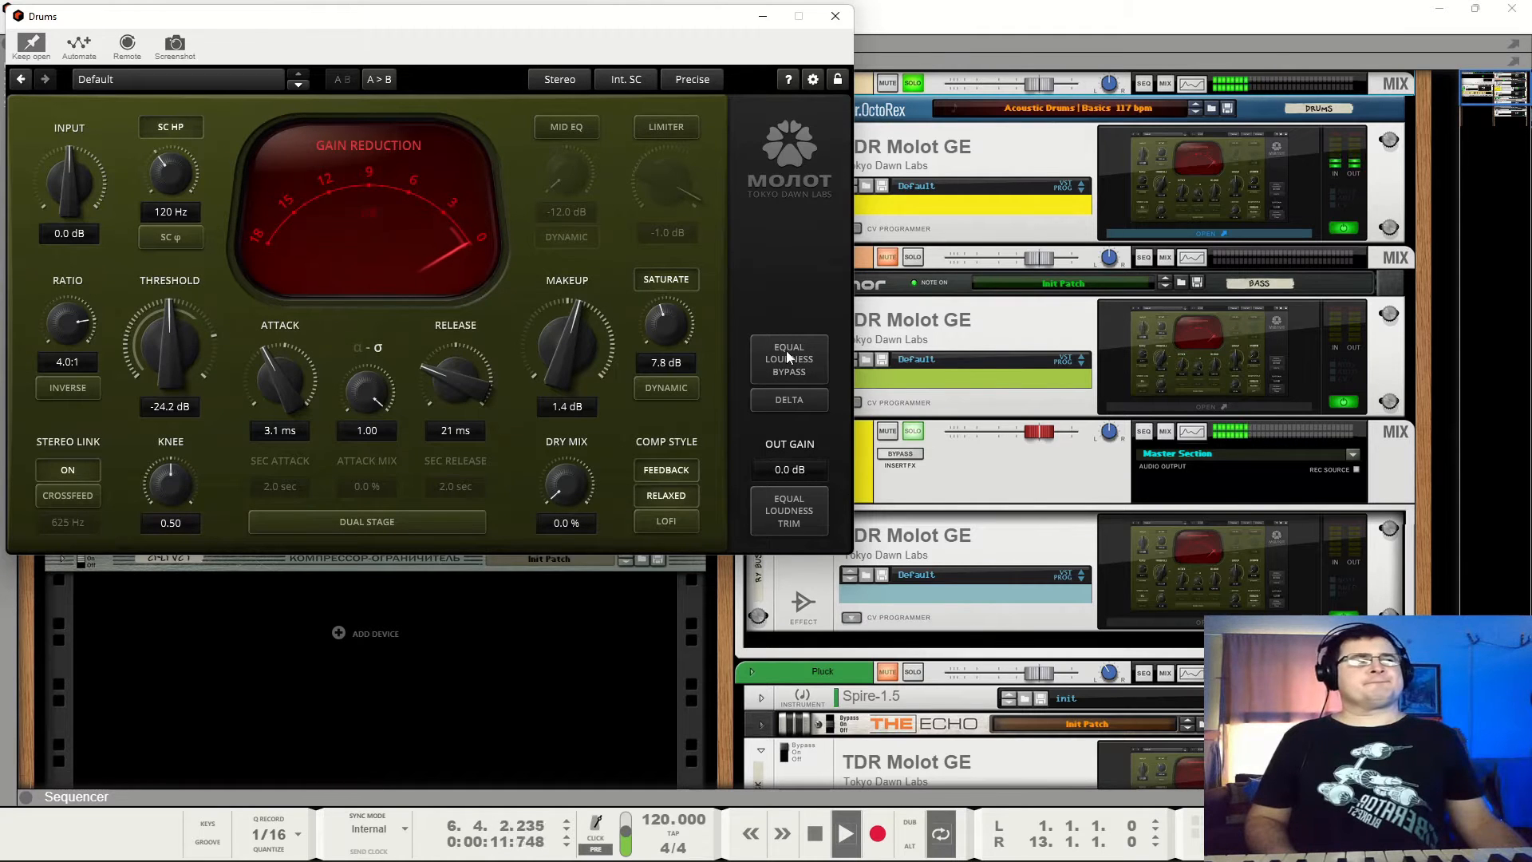
Compare the drums against Equal Loudness Bypass during playback, and unsolo the drum channel to hear the full mix.
mouse_move(365, 376)
left_mouse_down()
mouse_move(365, 403)
mouse_move(365, 376)
left_mouse_up()
left_click(796, 380)
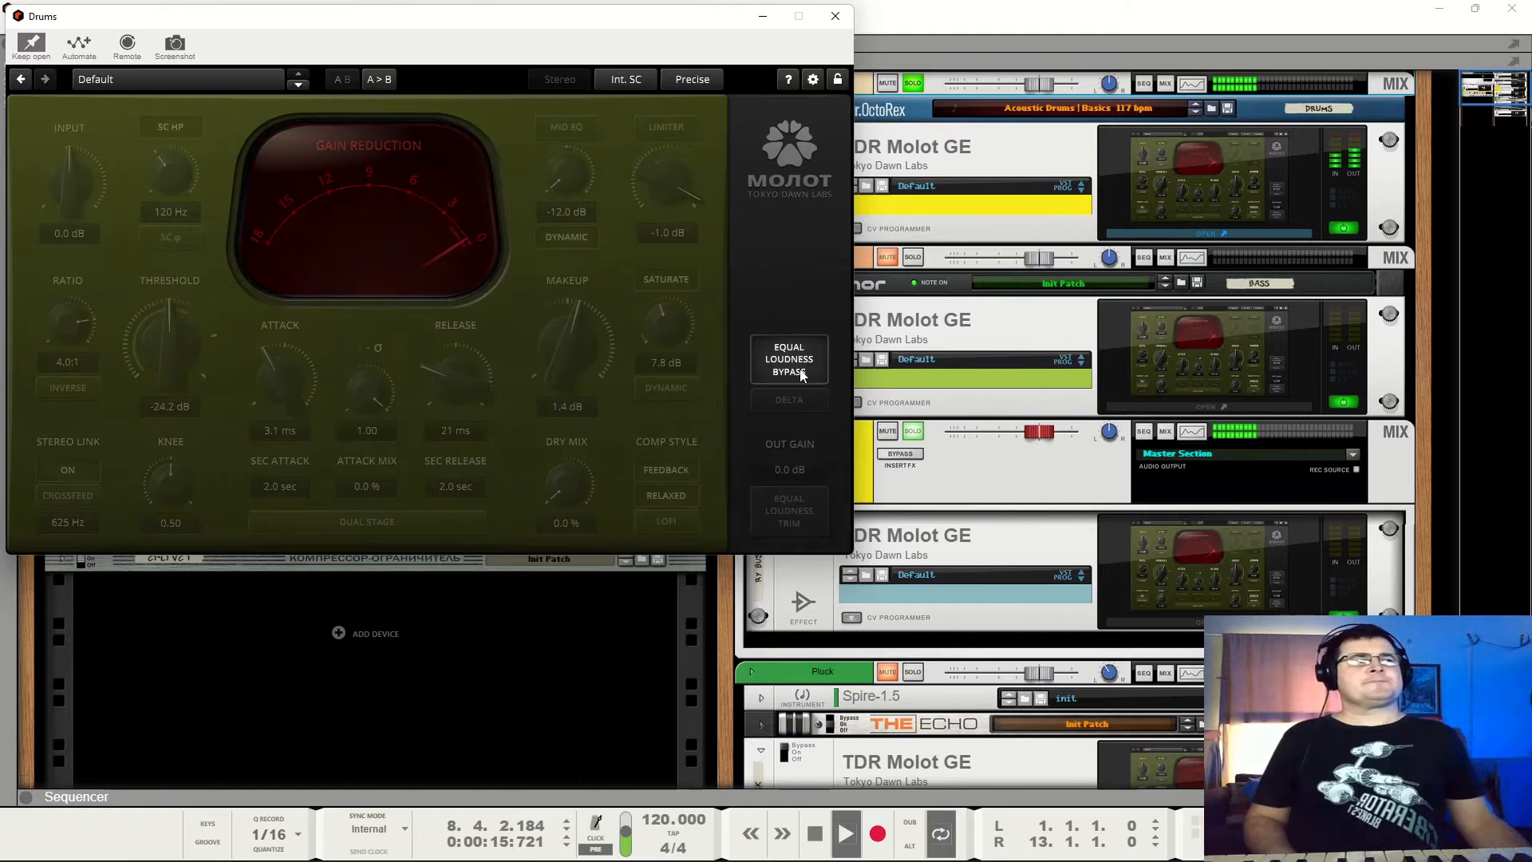
left_click(796, 380)
left_click(914, 83)
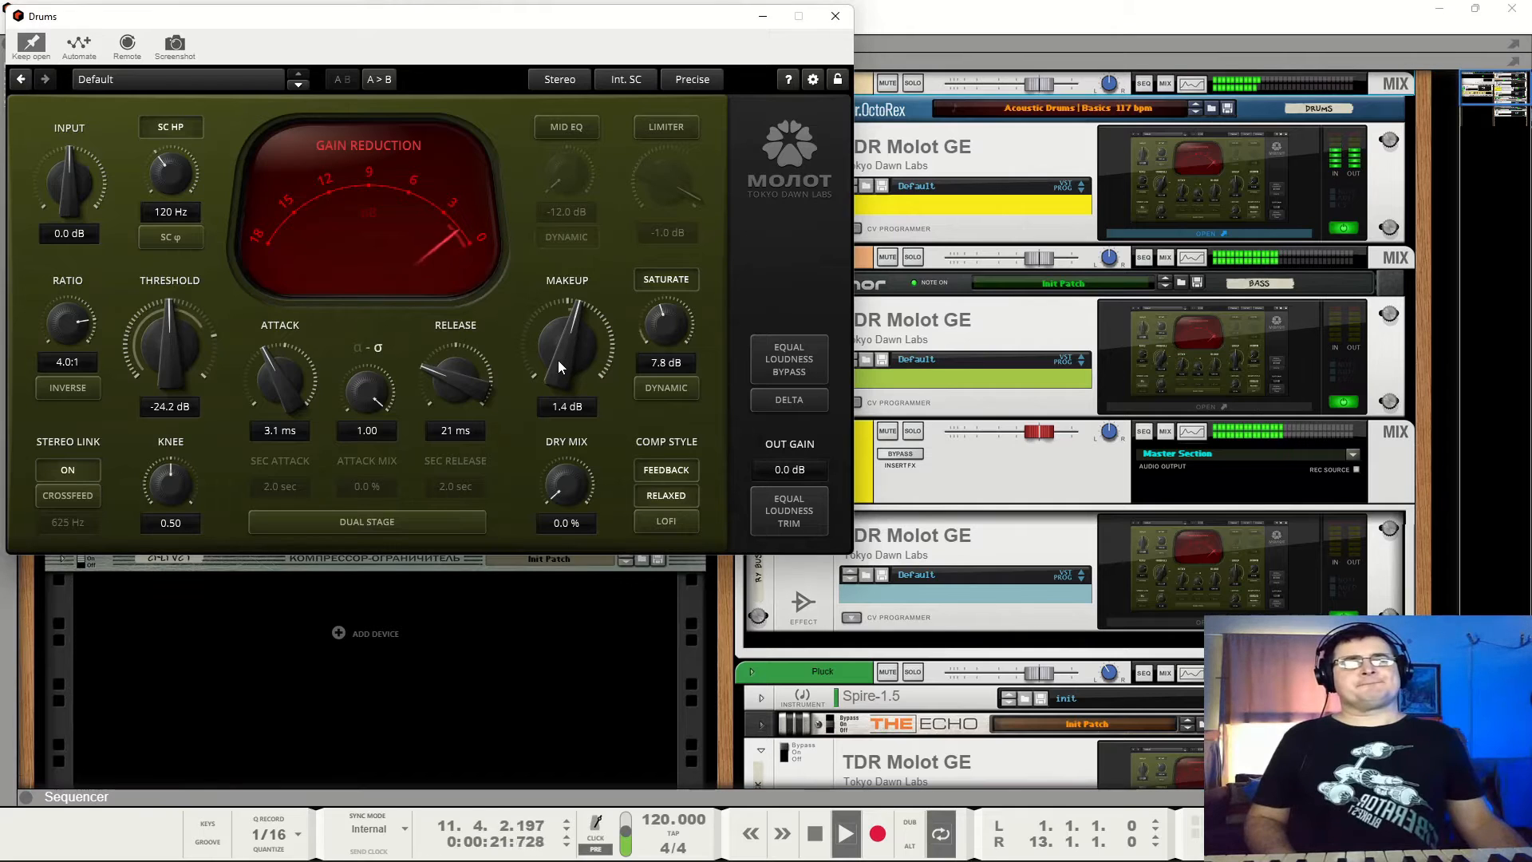
Try the drum makeup gain at 2.0 dB, reset it to 0.0 dB, and compare the loudness-trimmed drums against Equal Loudness Bypass.
left_click_drag(558, 360, 558, 348)
key("space")
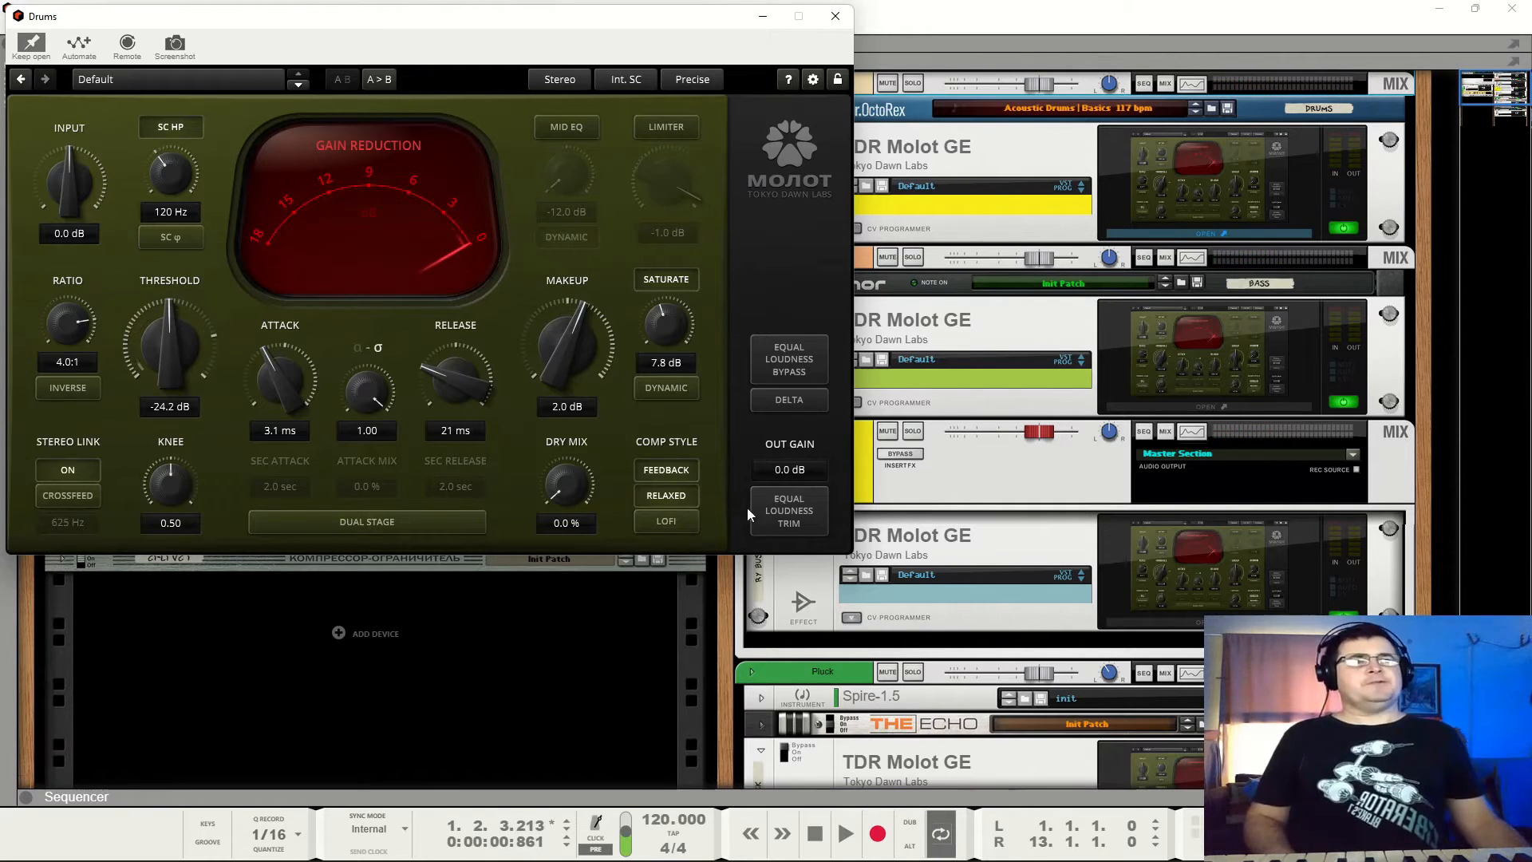
double_click(560, 356)
key("space")
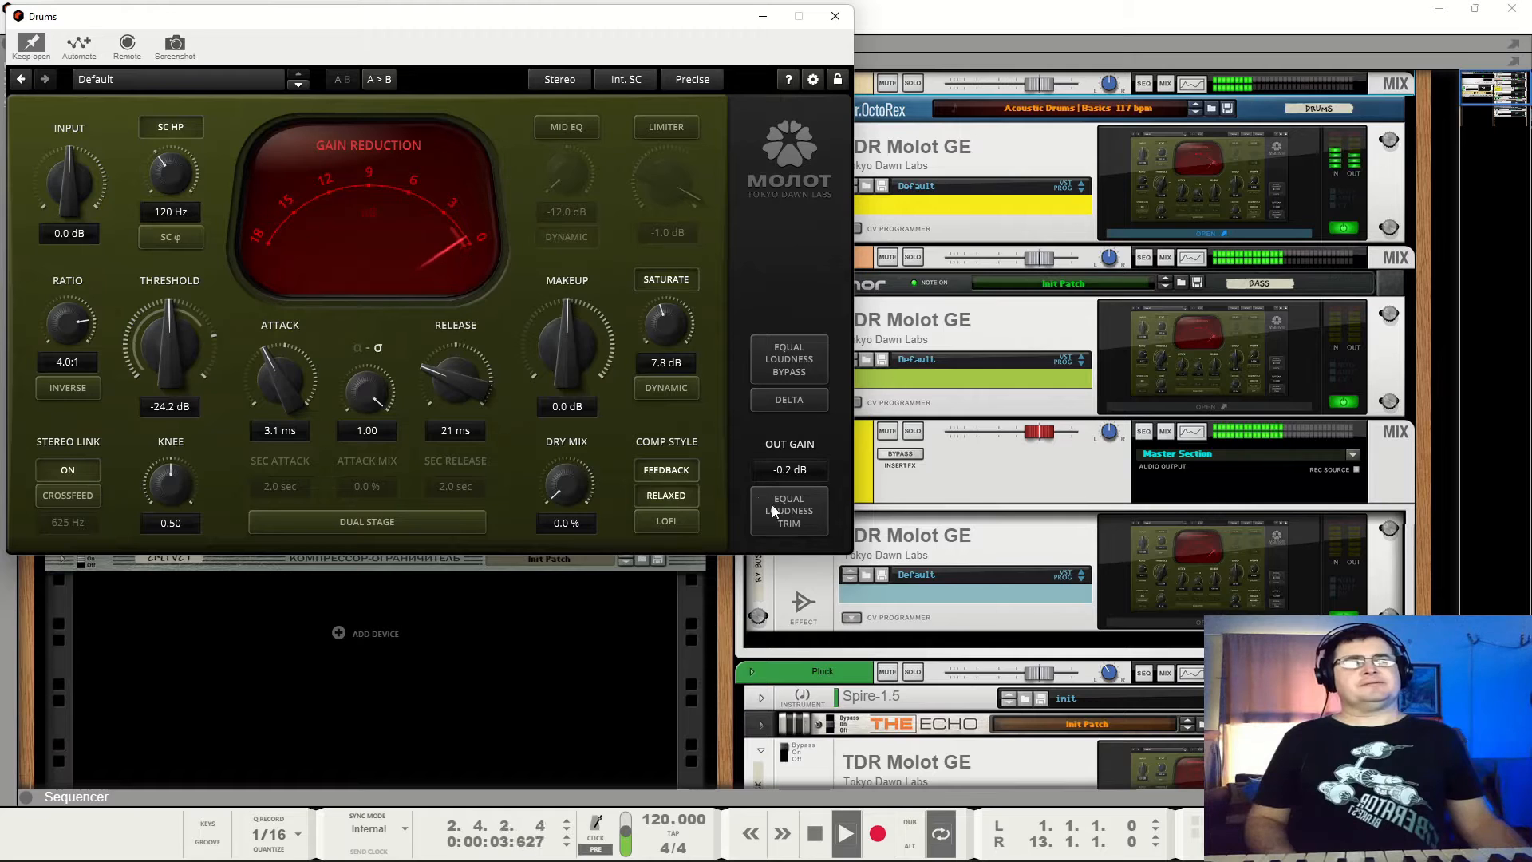
left_click(758, 348)
left_click(764, 351)
Try about 1.5 dB of drum makeup gain and match the output level with Equal Loudness Trim.
left_click_drag(607, 357, 606, 327)
left_click(789, 510)
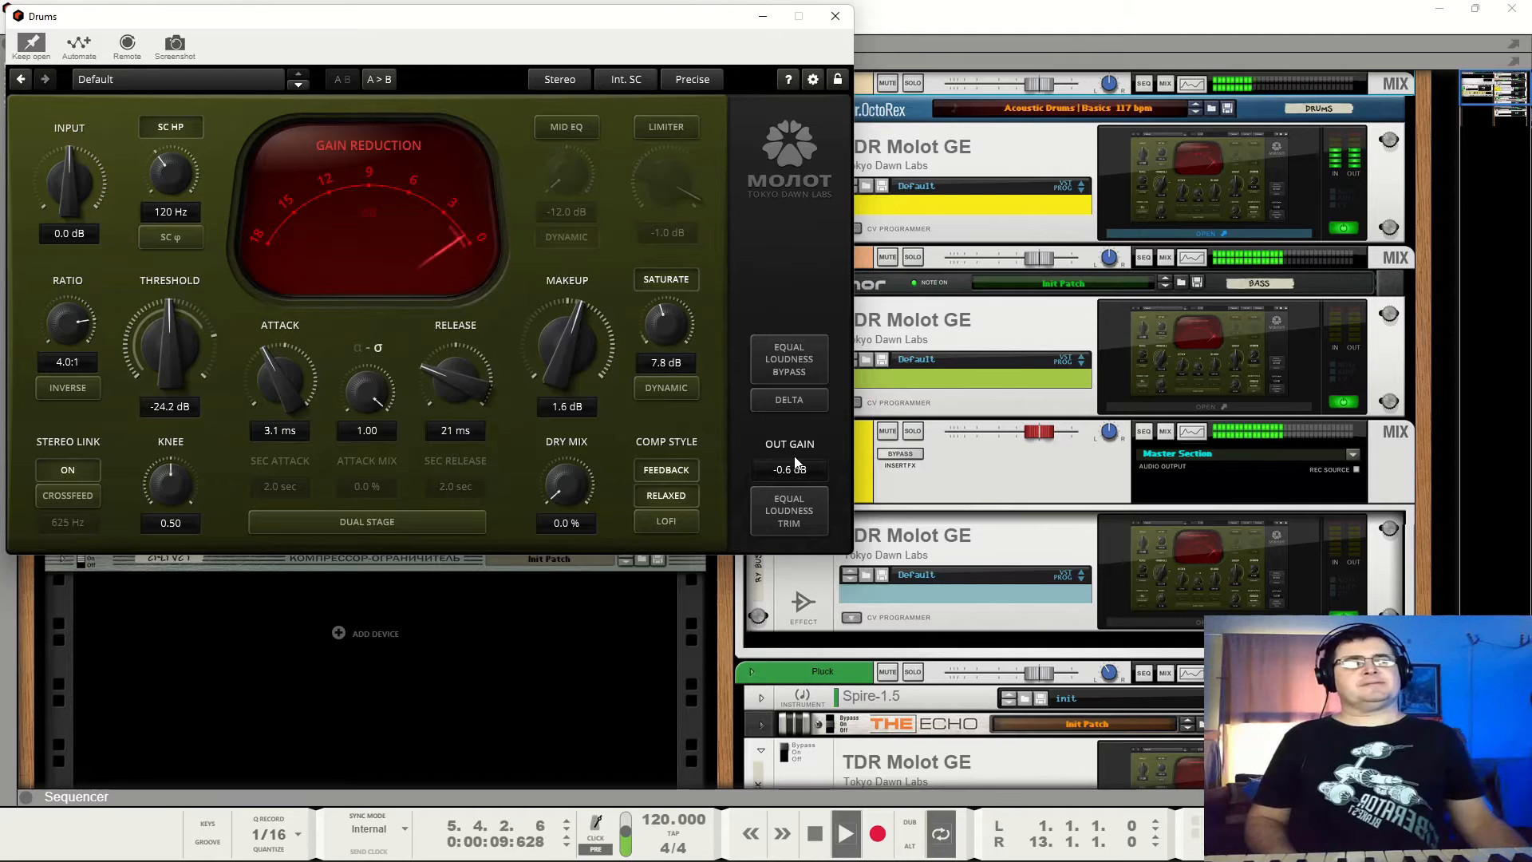
scroll(568, 352, "down", 1)
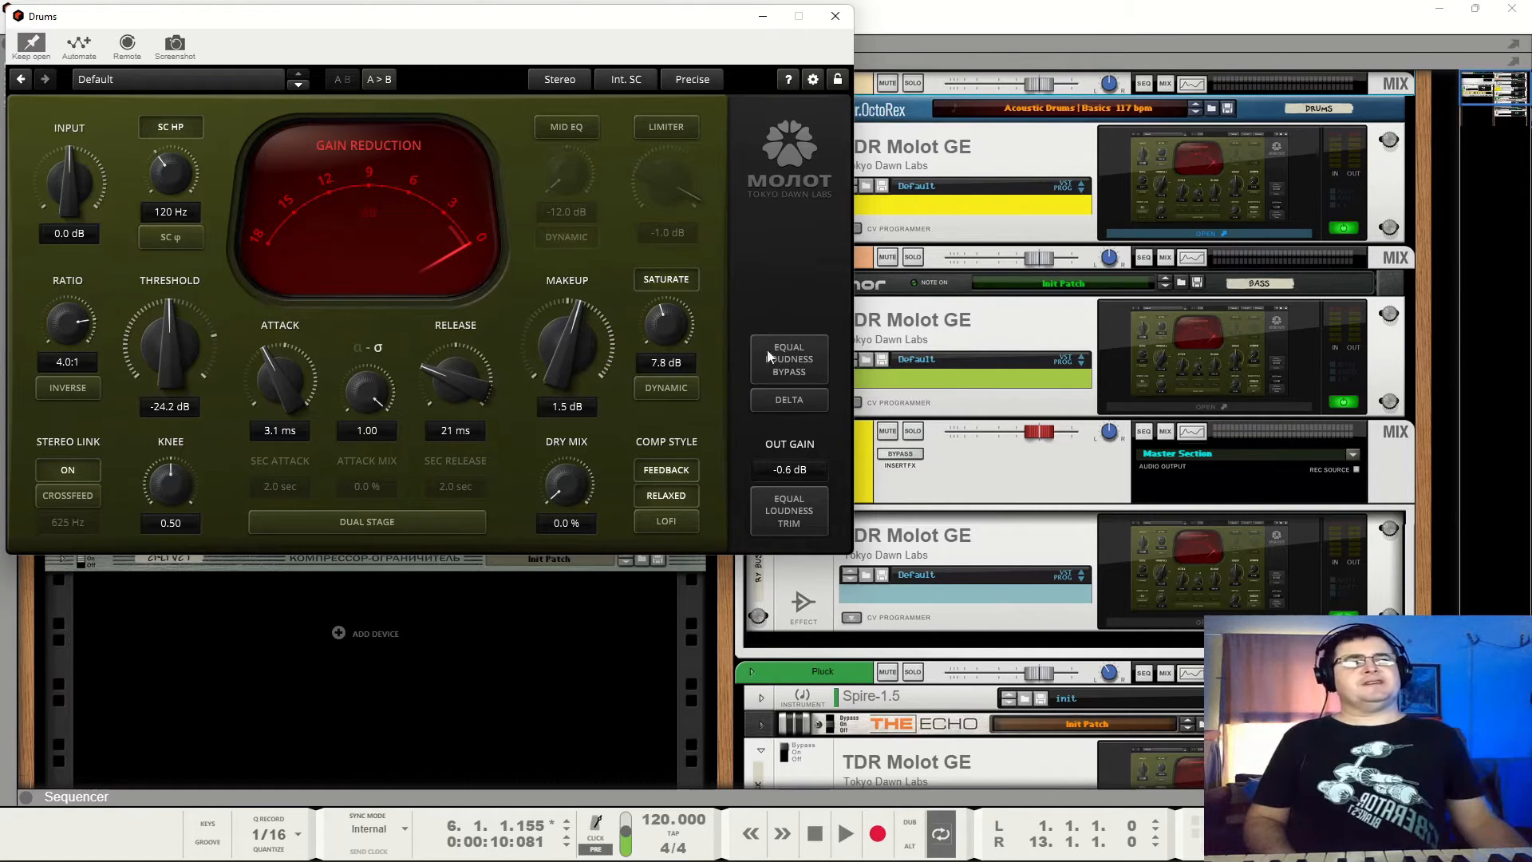
Reset the drum makeup gain to 0.0 dB and match the output level during playback with Equal Loudness Trim.
double_click(554, 368)
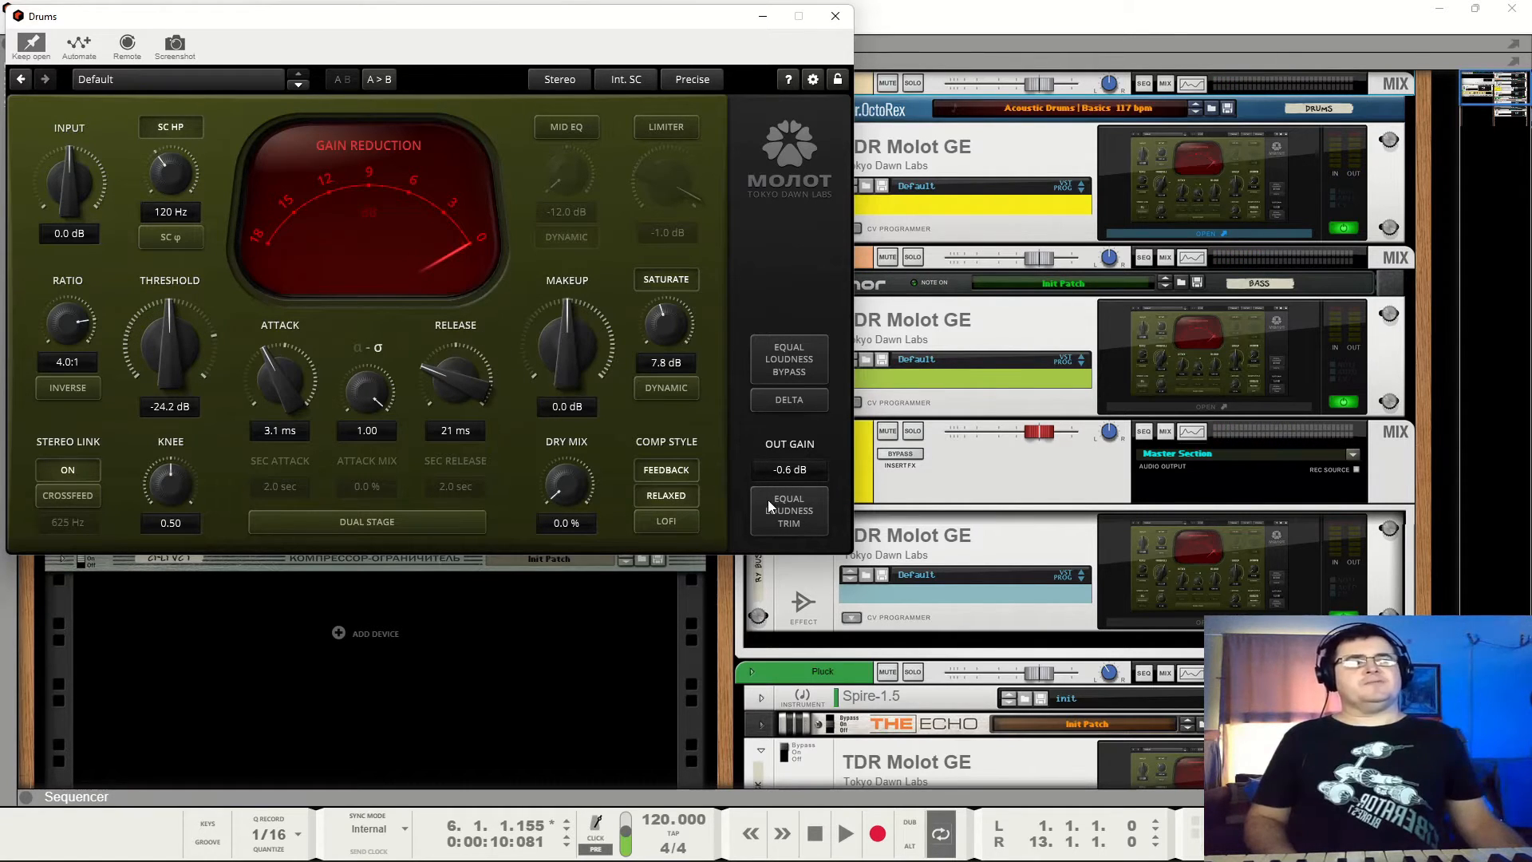
key("space")
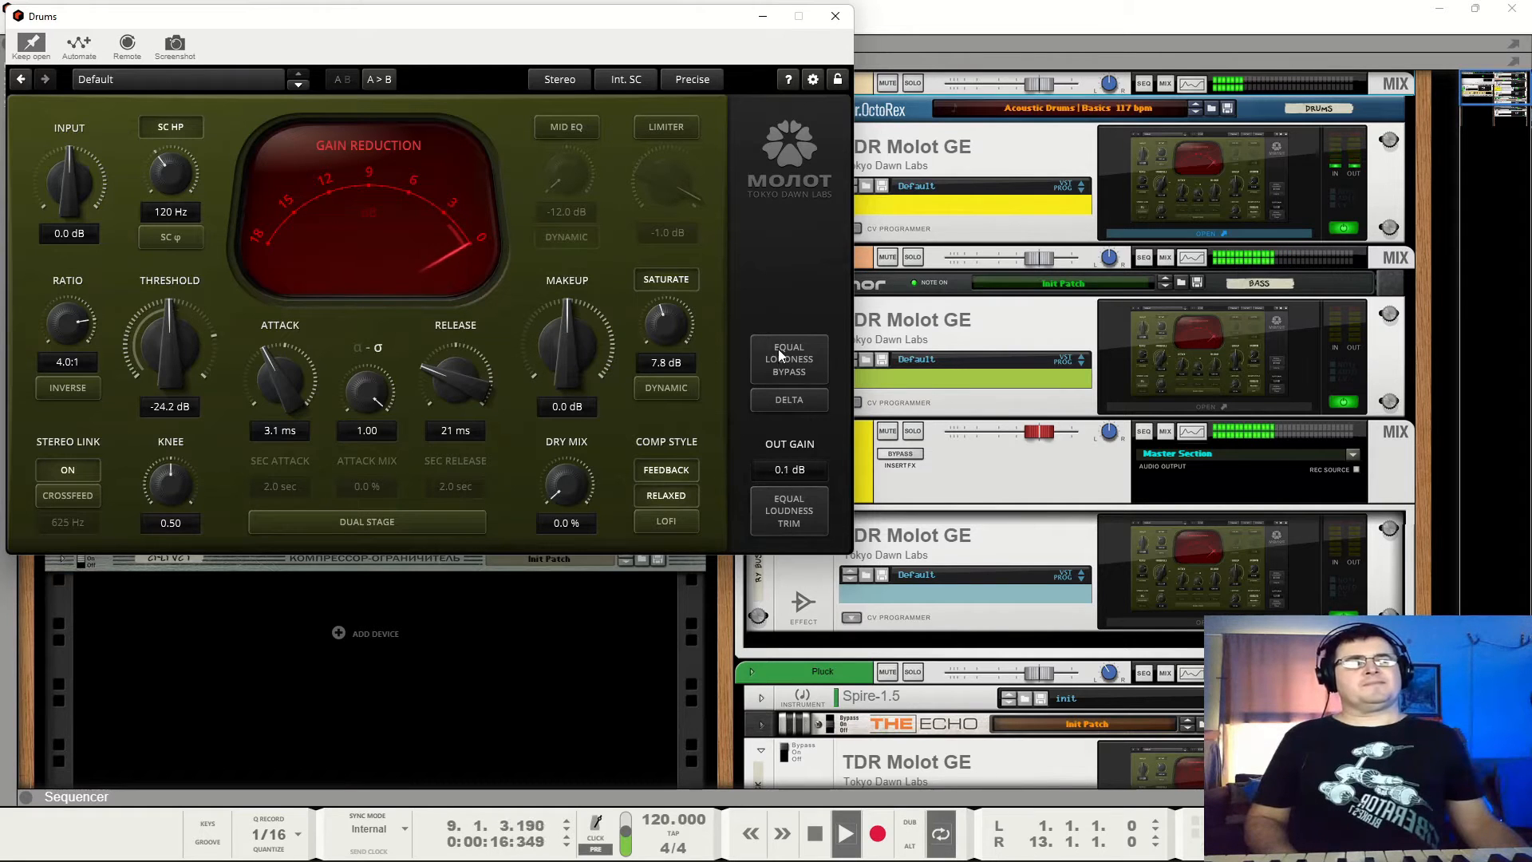
key("space")
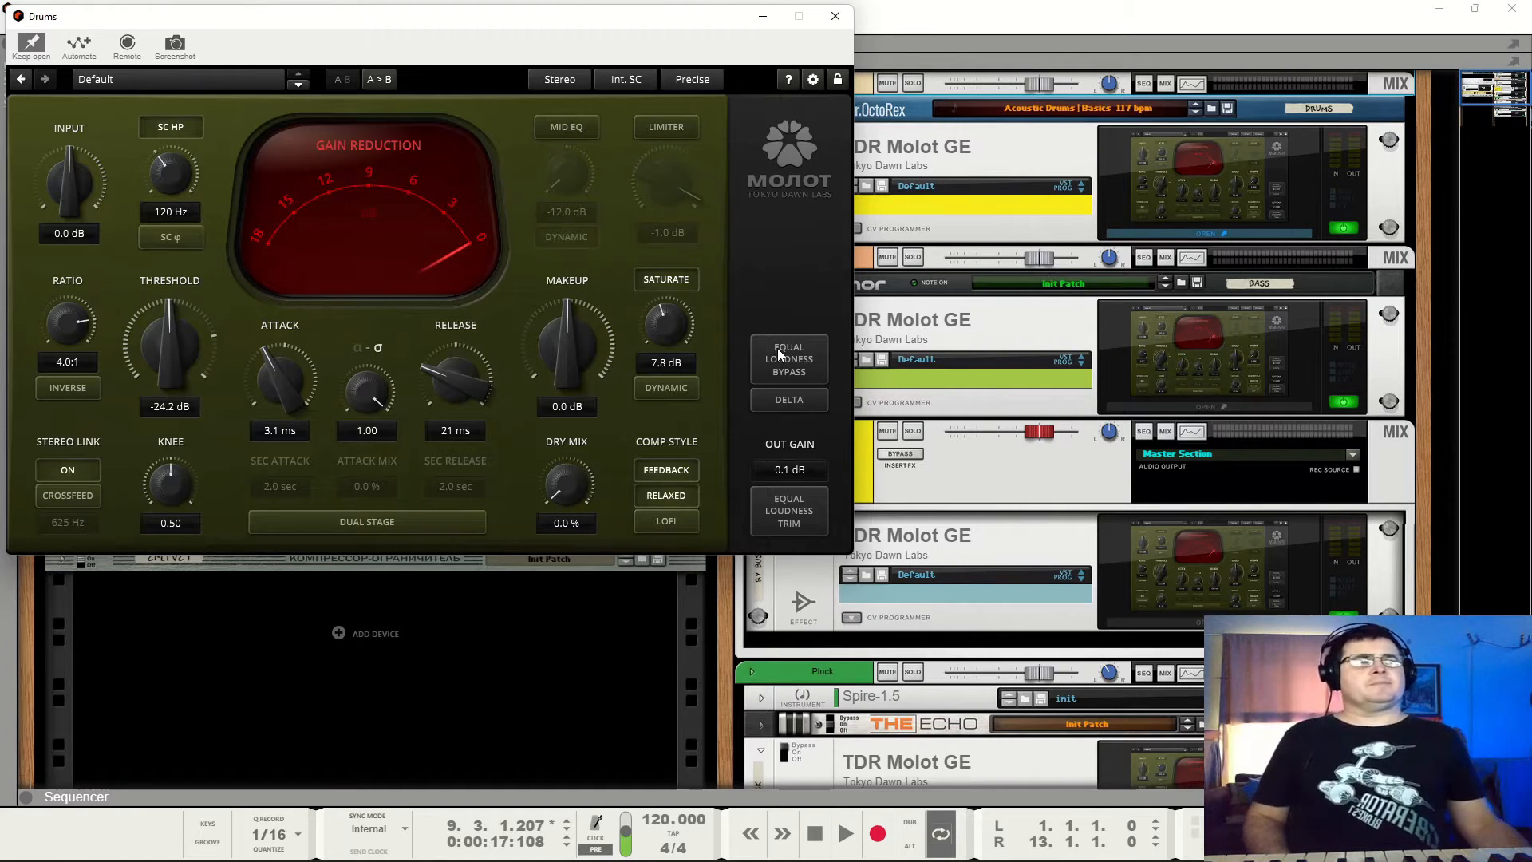
key("space")
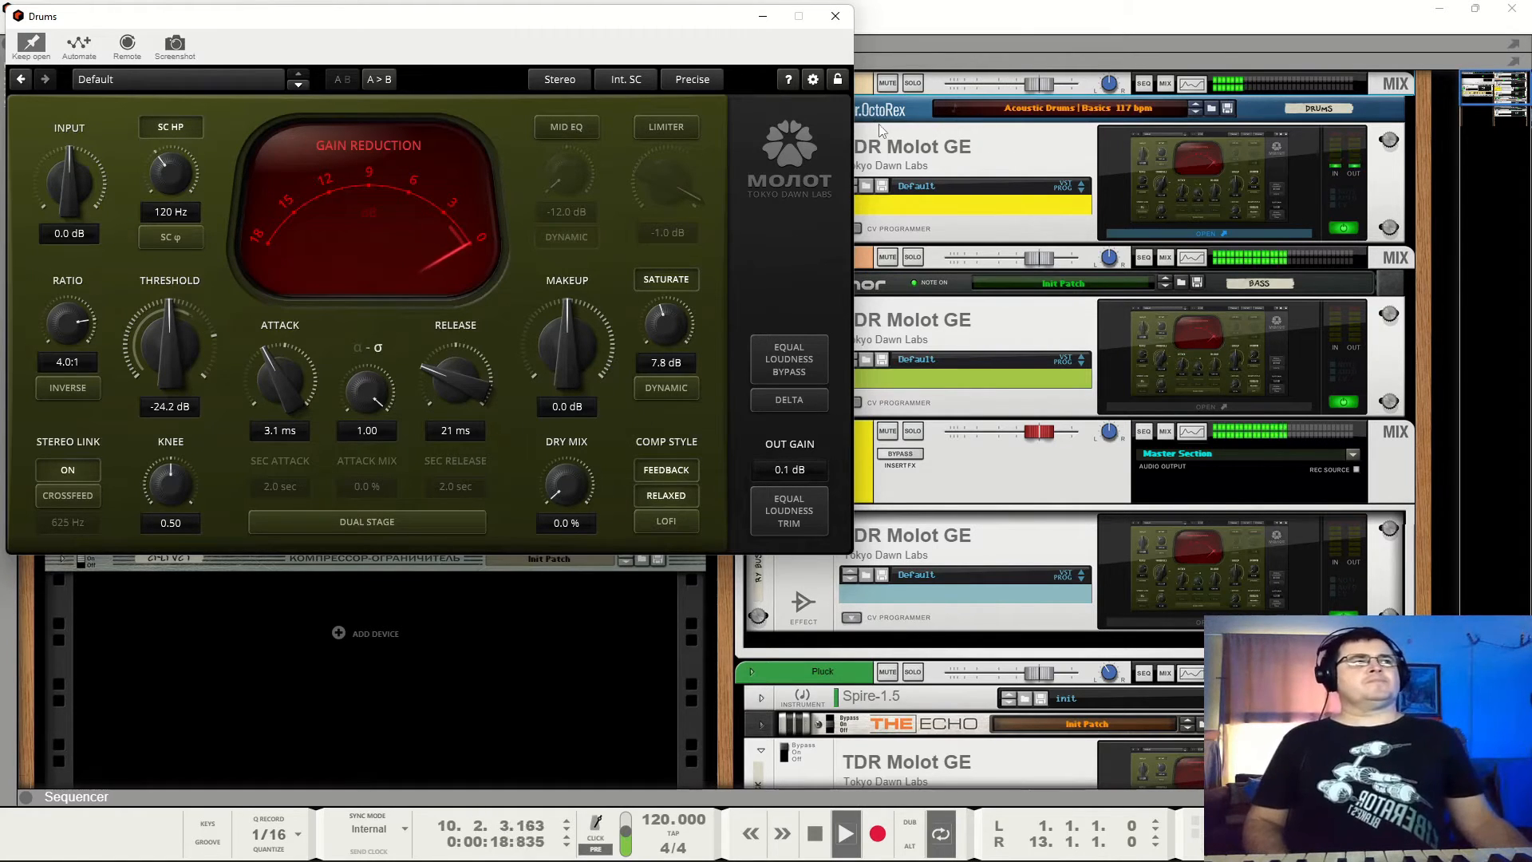
Compare the loudness-matched drums against Equal Loudness Bypass in the full mix.
left_click(769, 348)
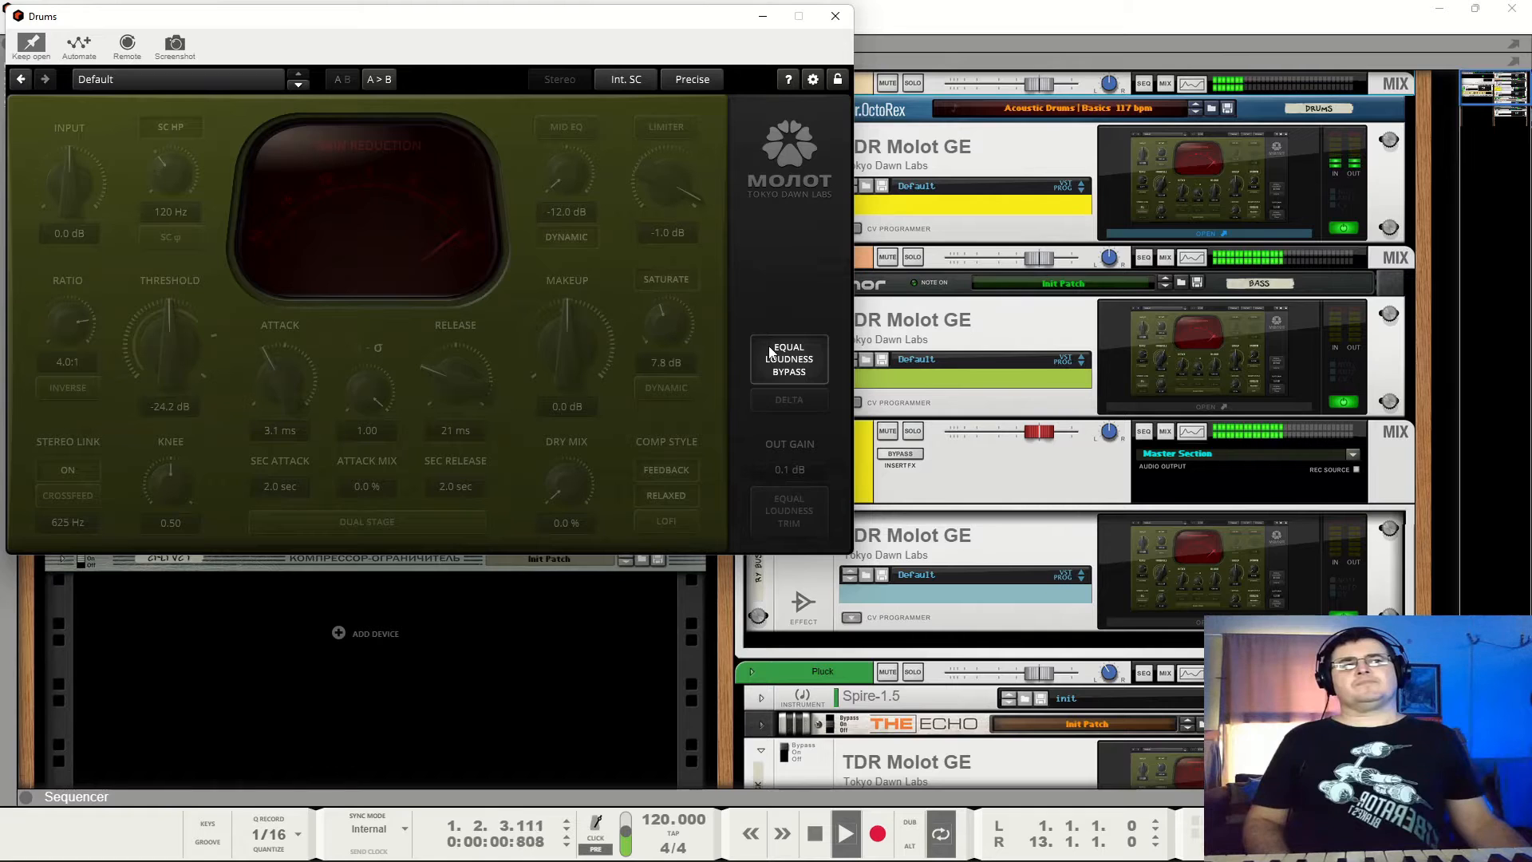
left_click(769, 351)
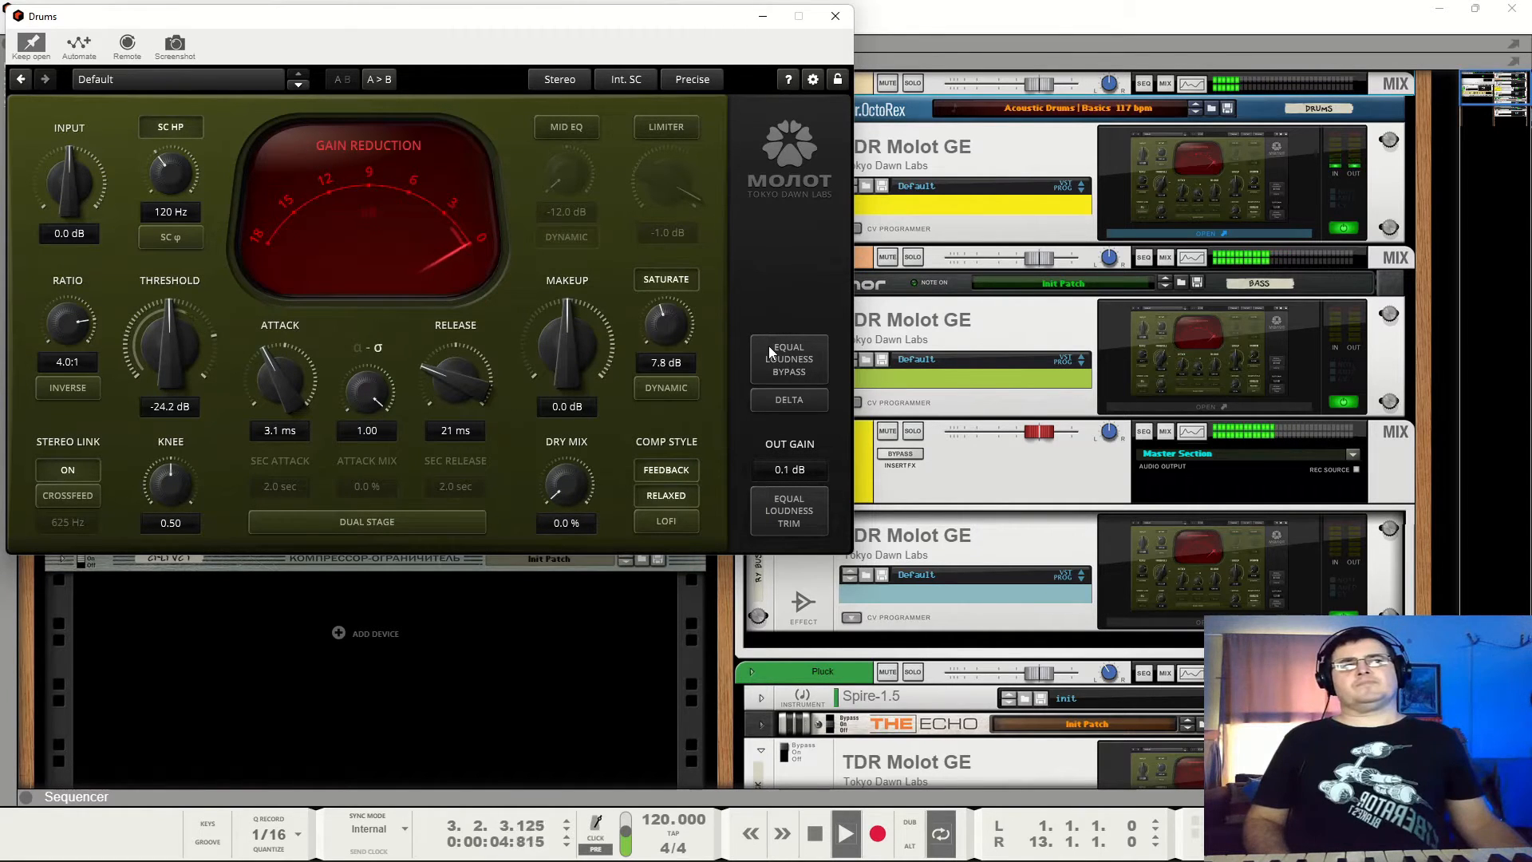
key("space")
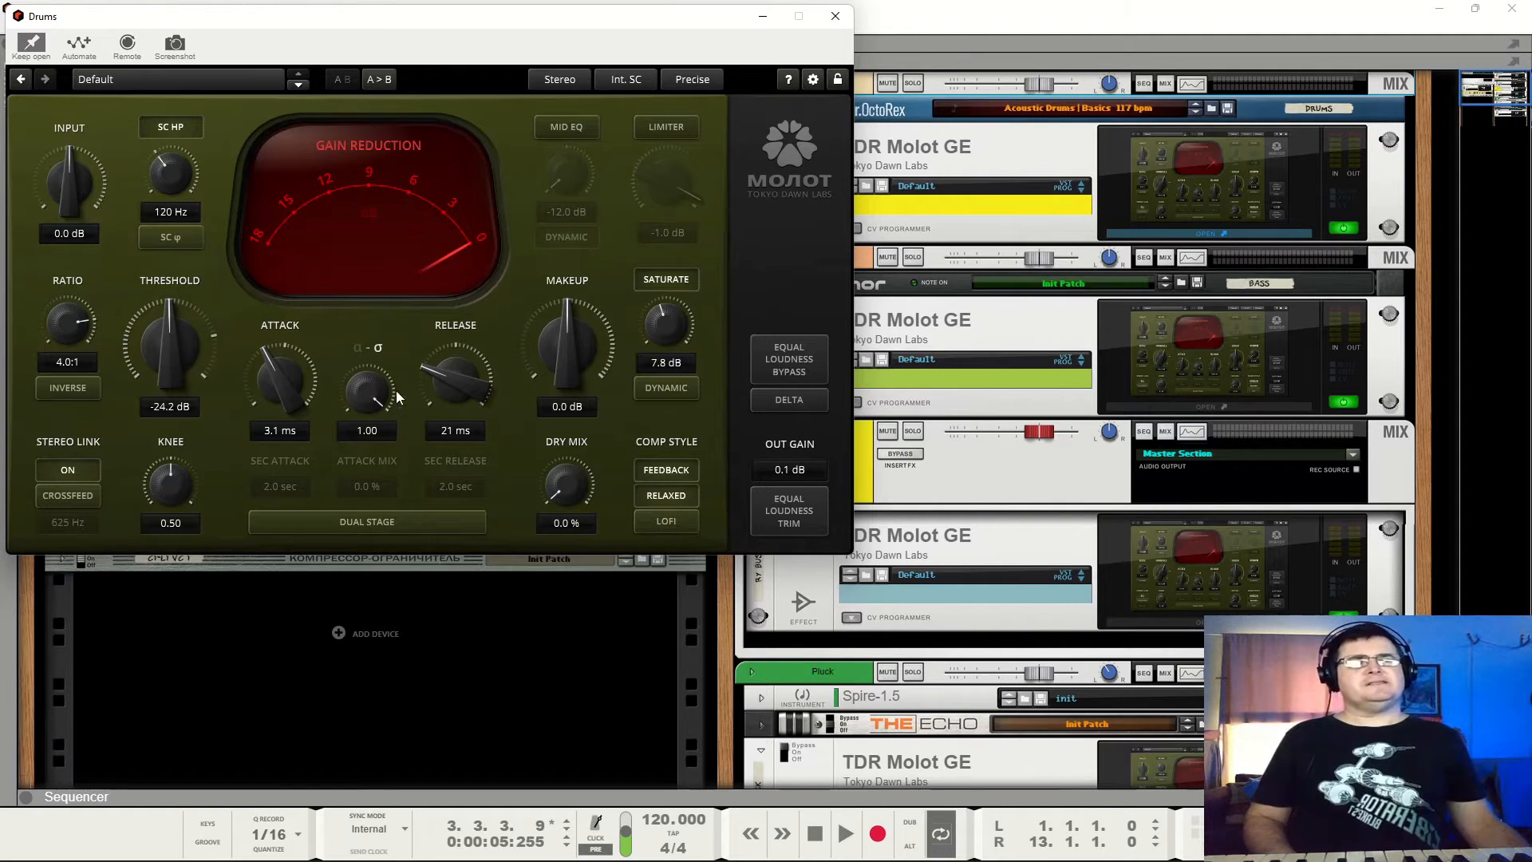
Raise the drum makeup gain to 1.6 dB, audition it in the mix, and close the drum compressor.
key("space")
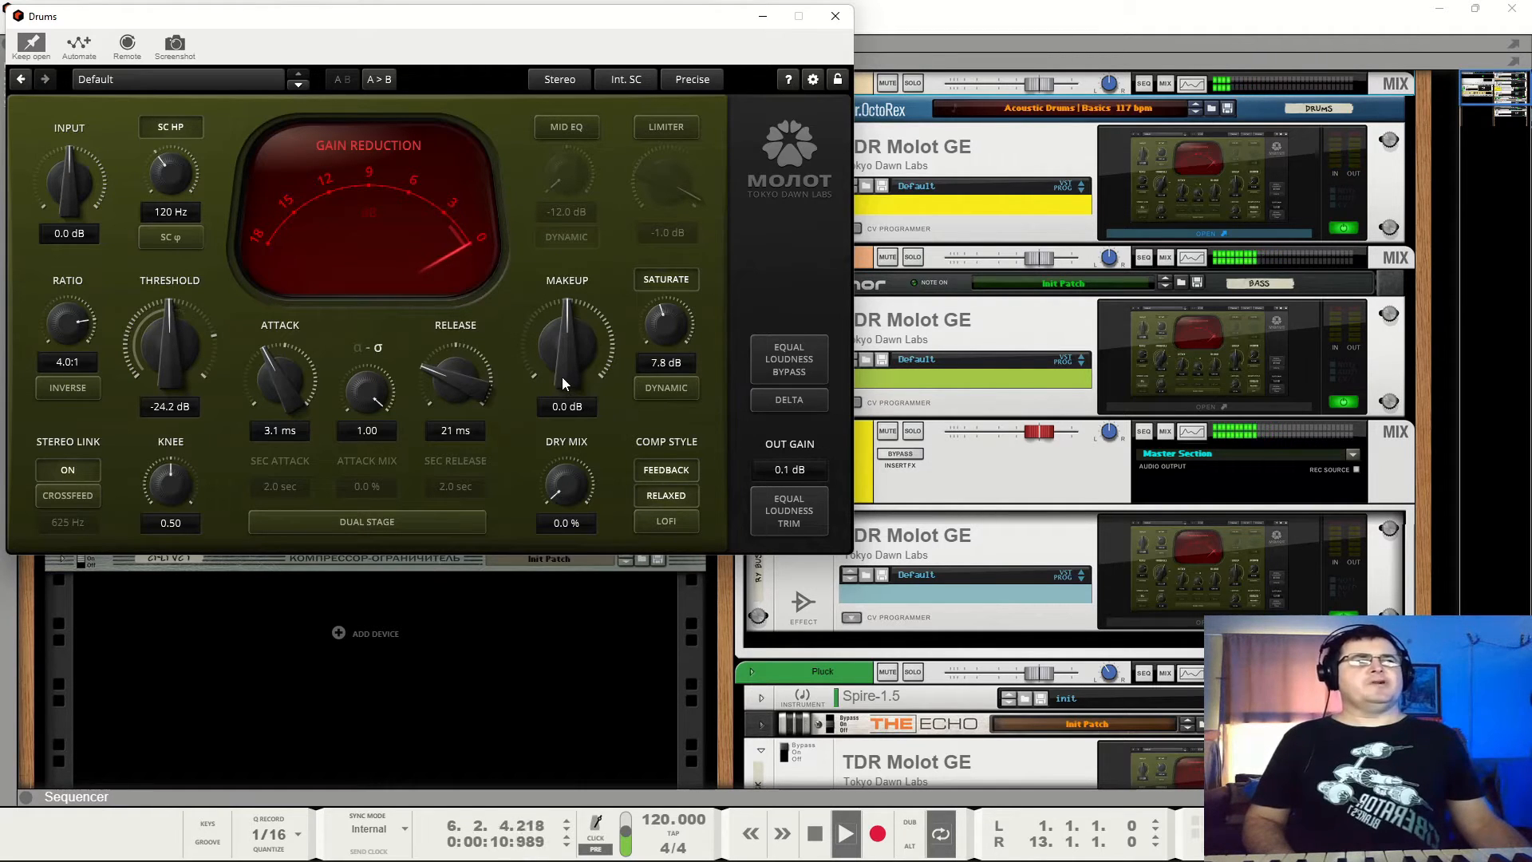
left_click_drag(562, 377, 562, 361)
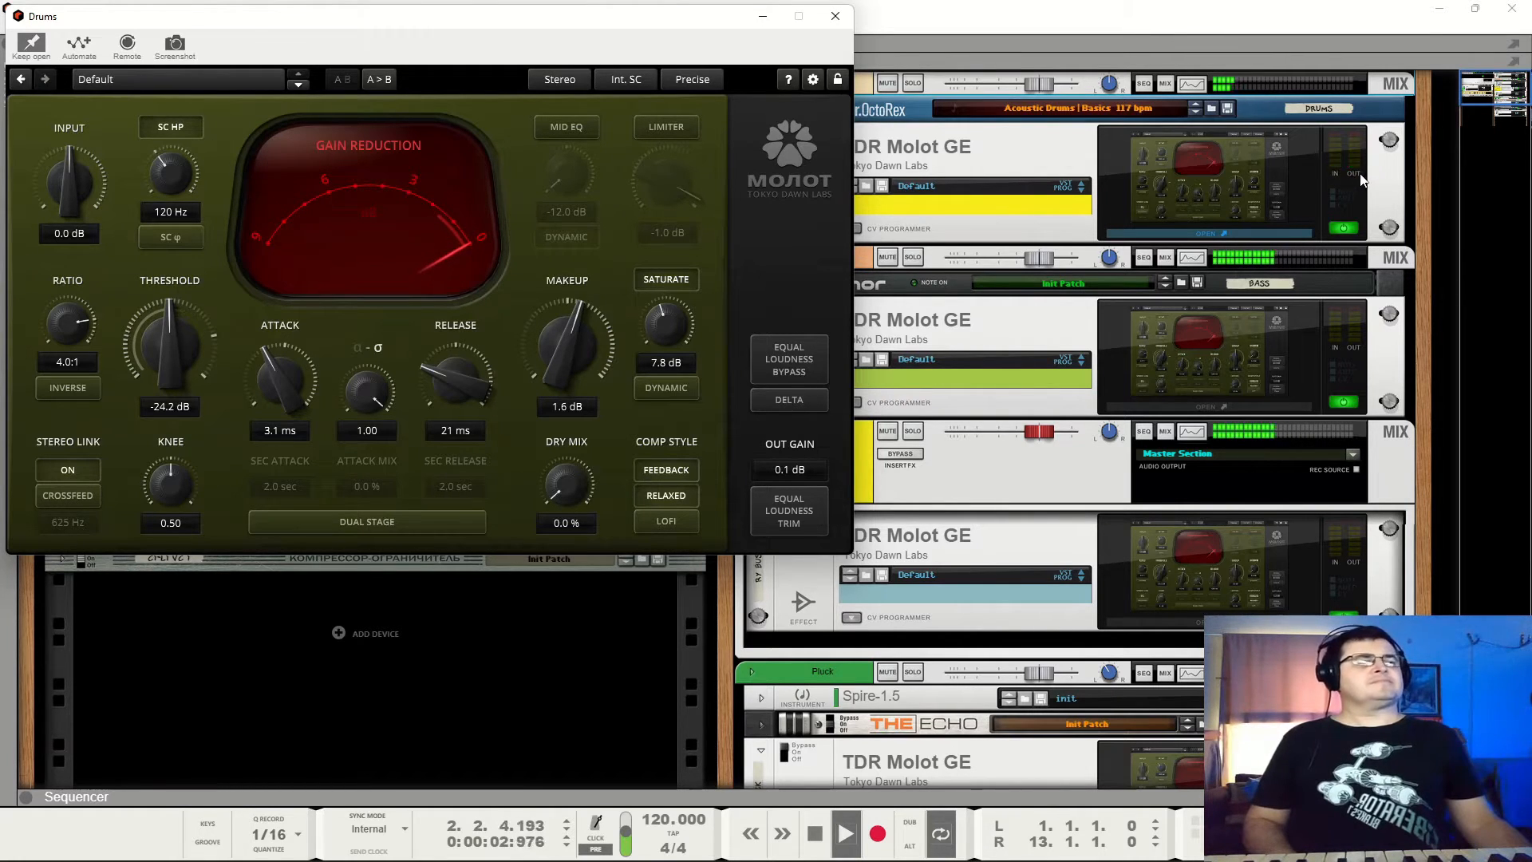
key("space")
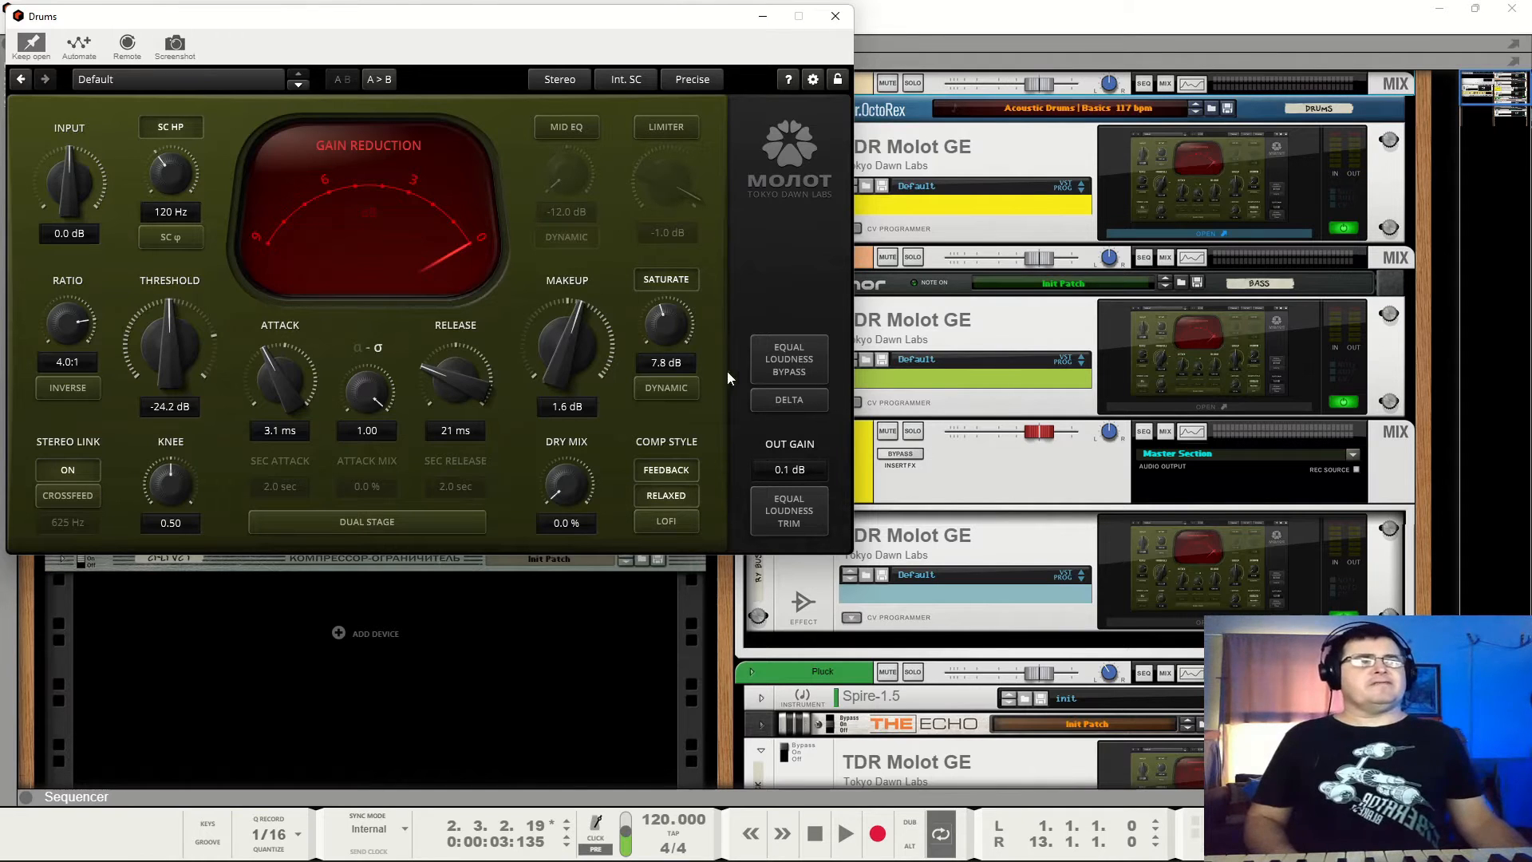
key("space")
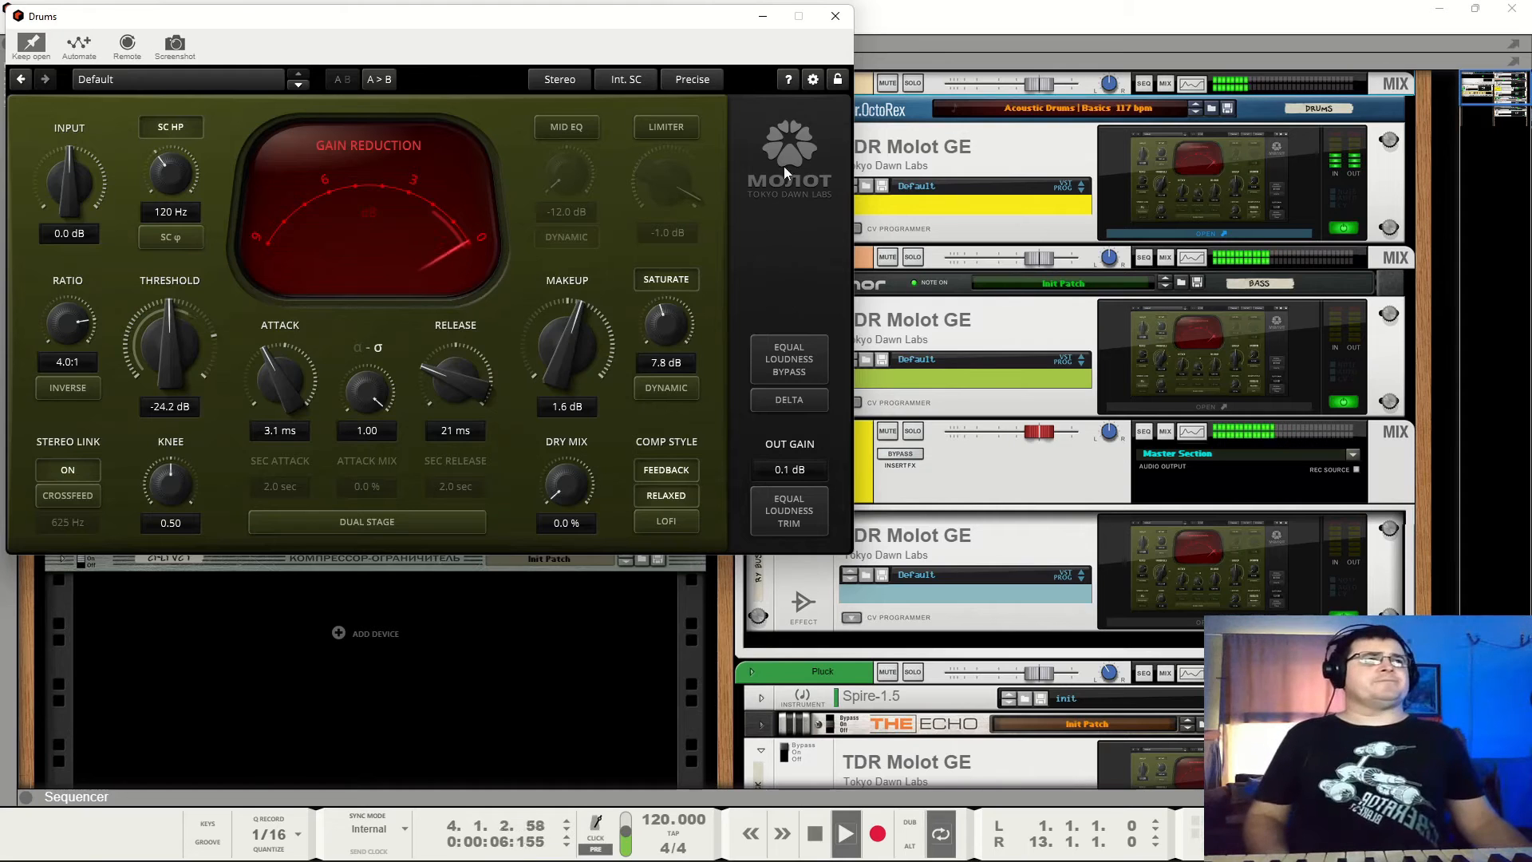
left_click(835, 16)
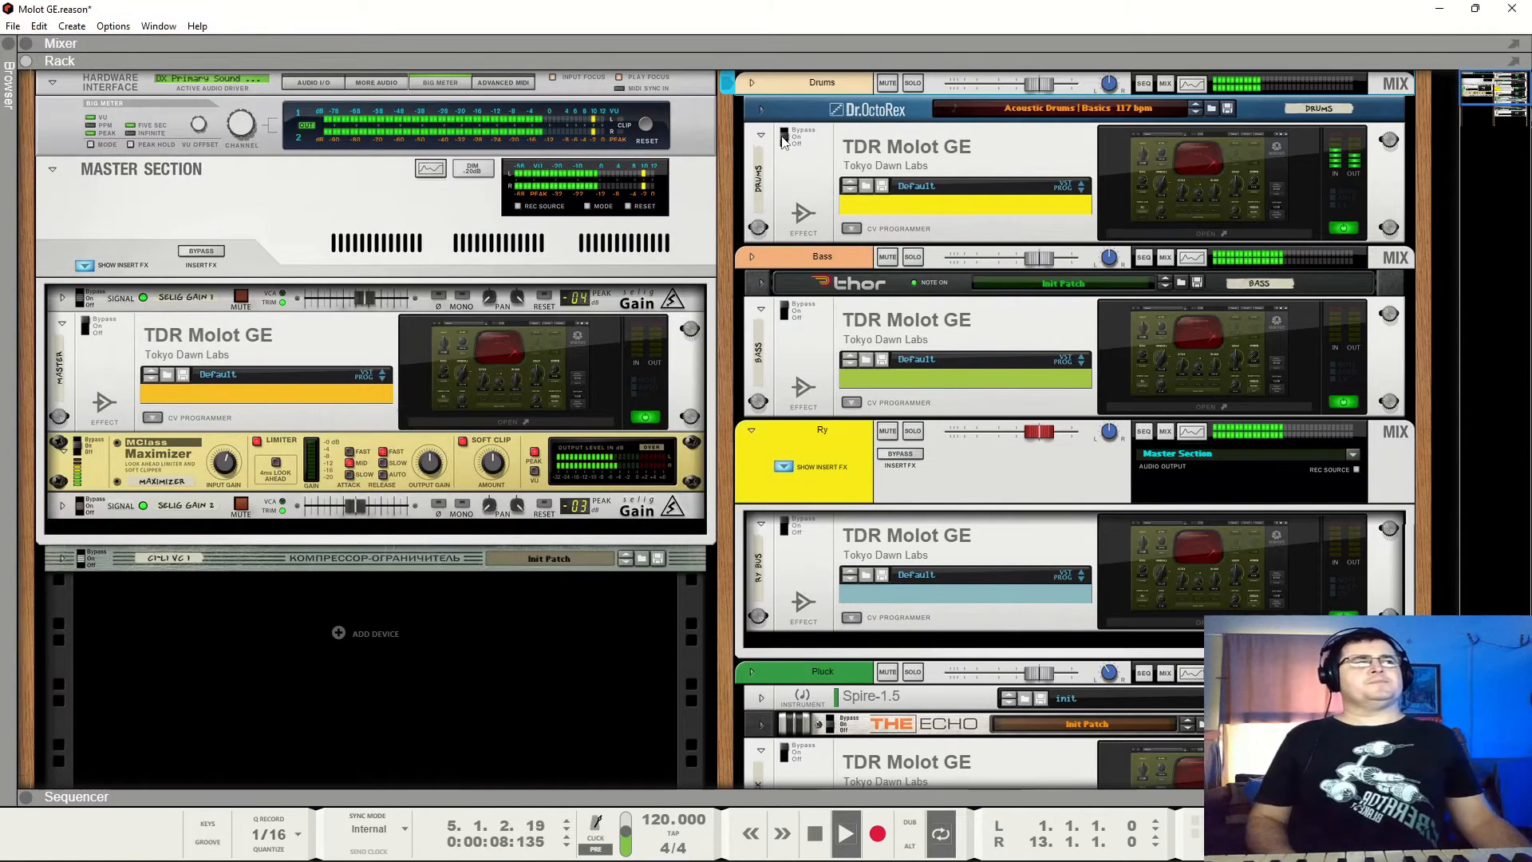
left_click(795, 127)
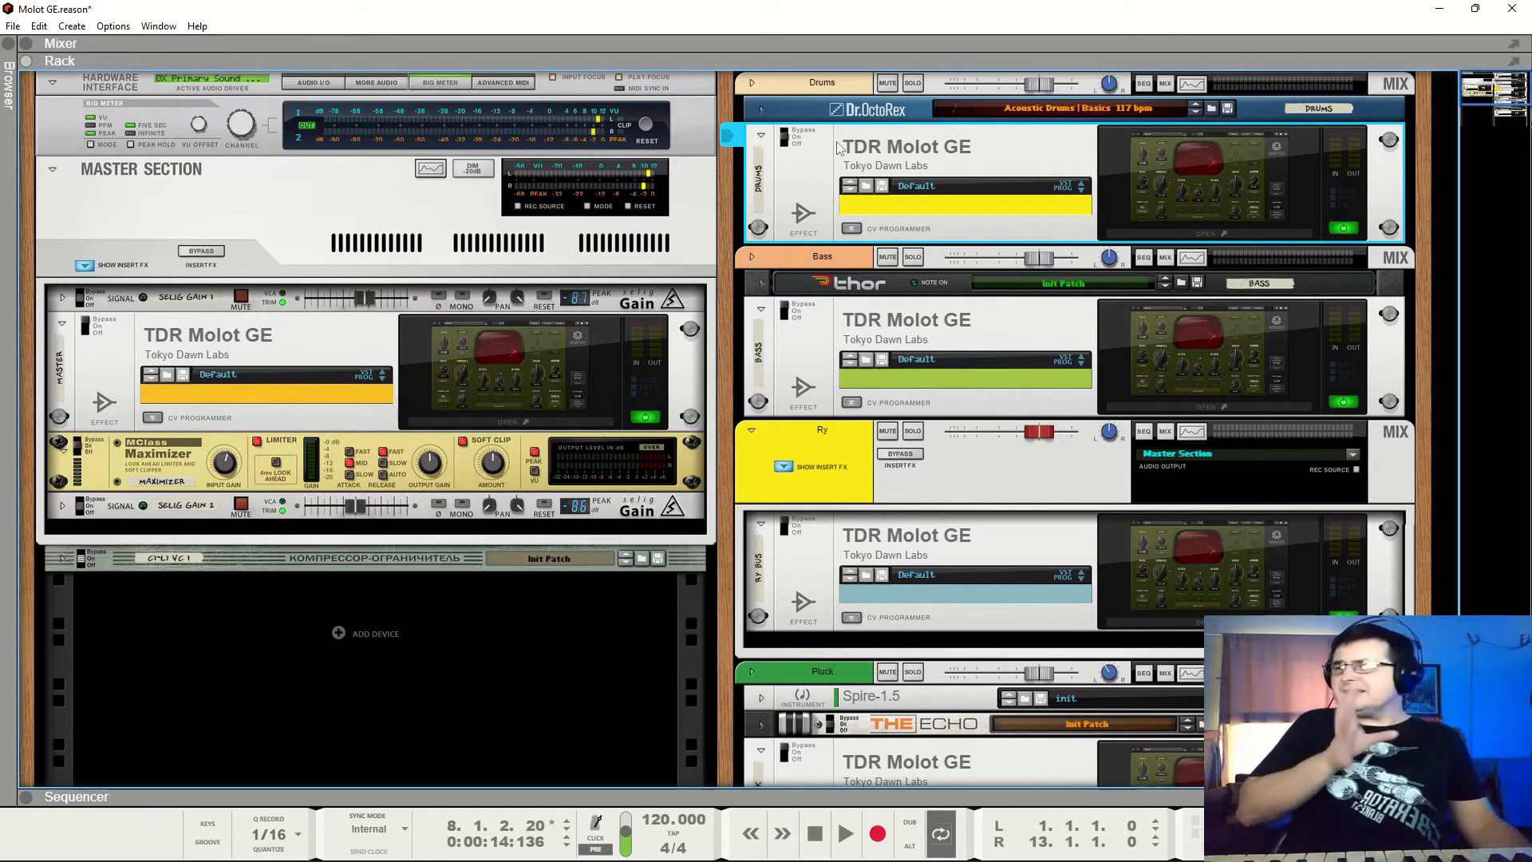
Solo the Bass channel, open its TDR Molot GE compressor, and compare the sound against Equal Loudness Bypass.
left_click(914, 258)
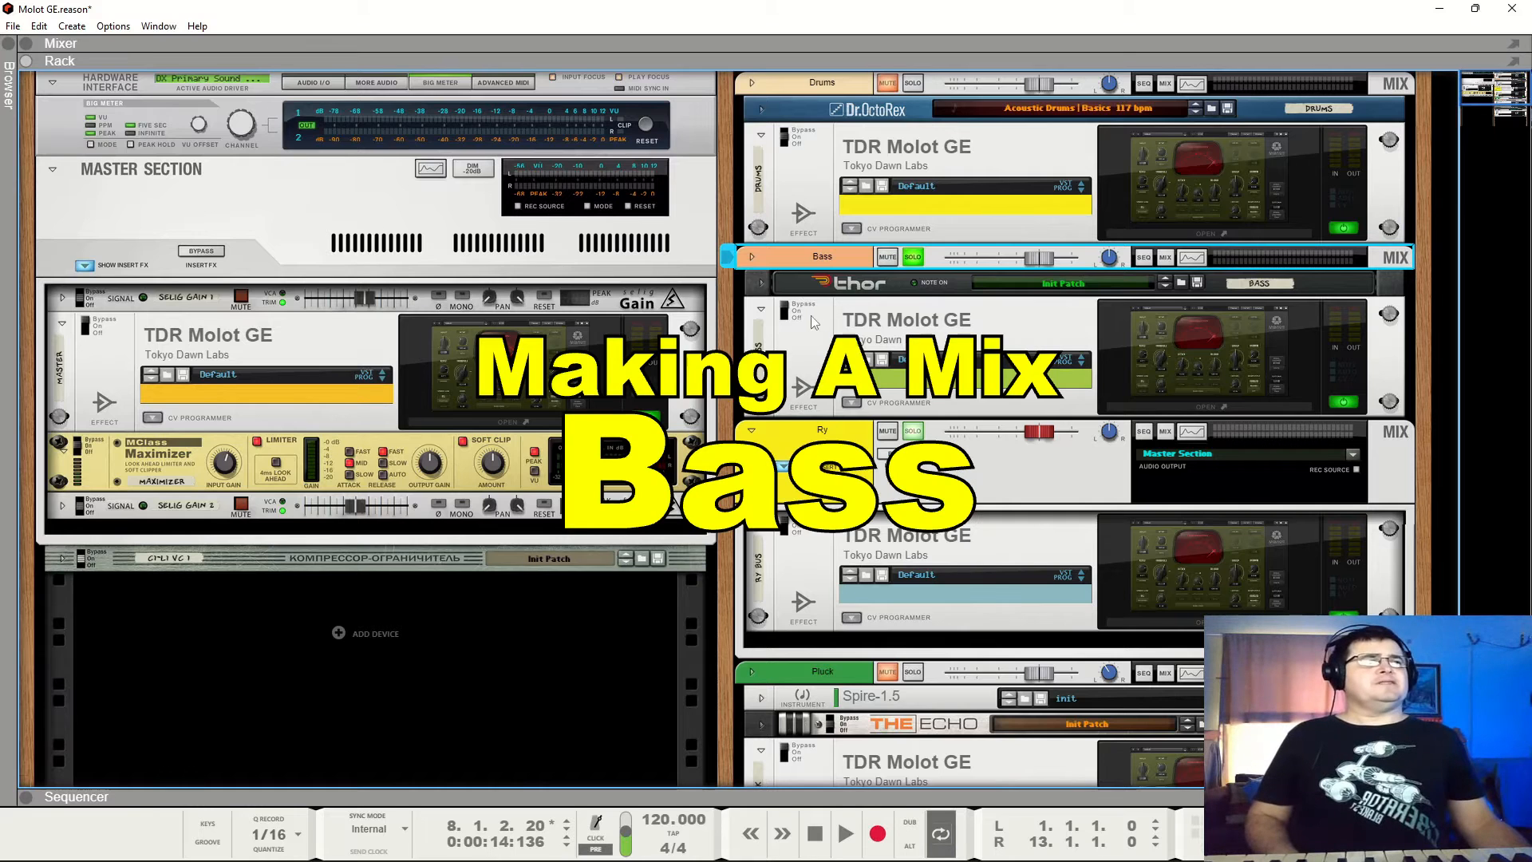
left_click(1205, 355)
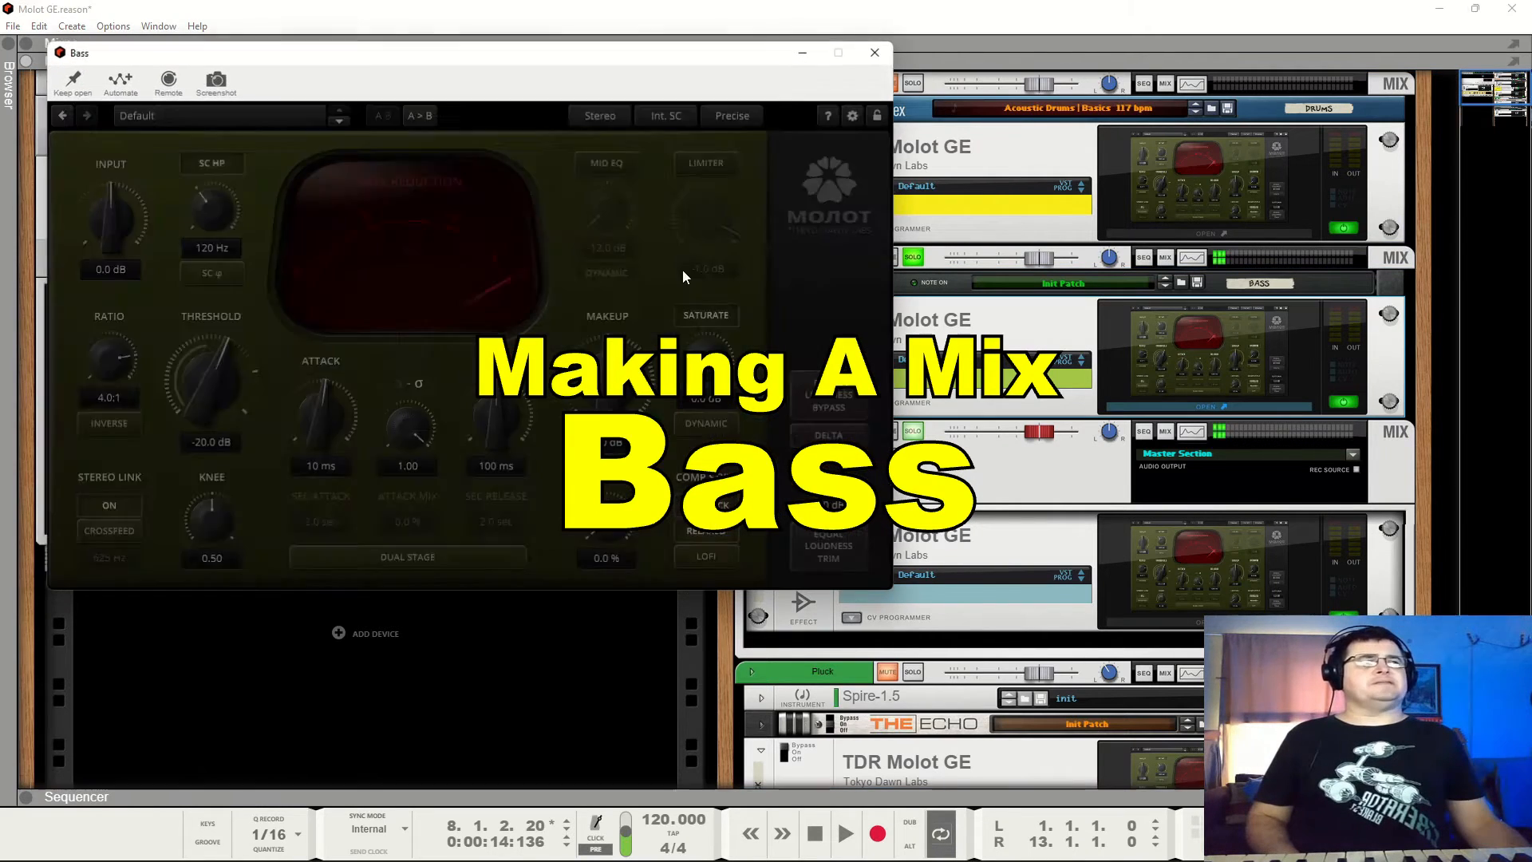
left_click_drag(539, 63, 500, 27)
left_click(839, 80)
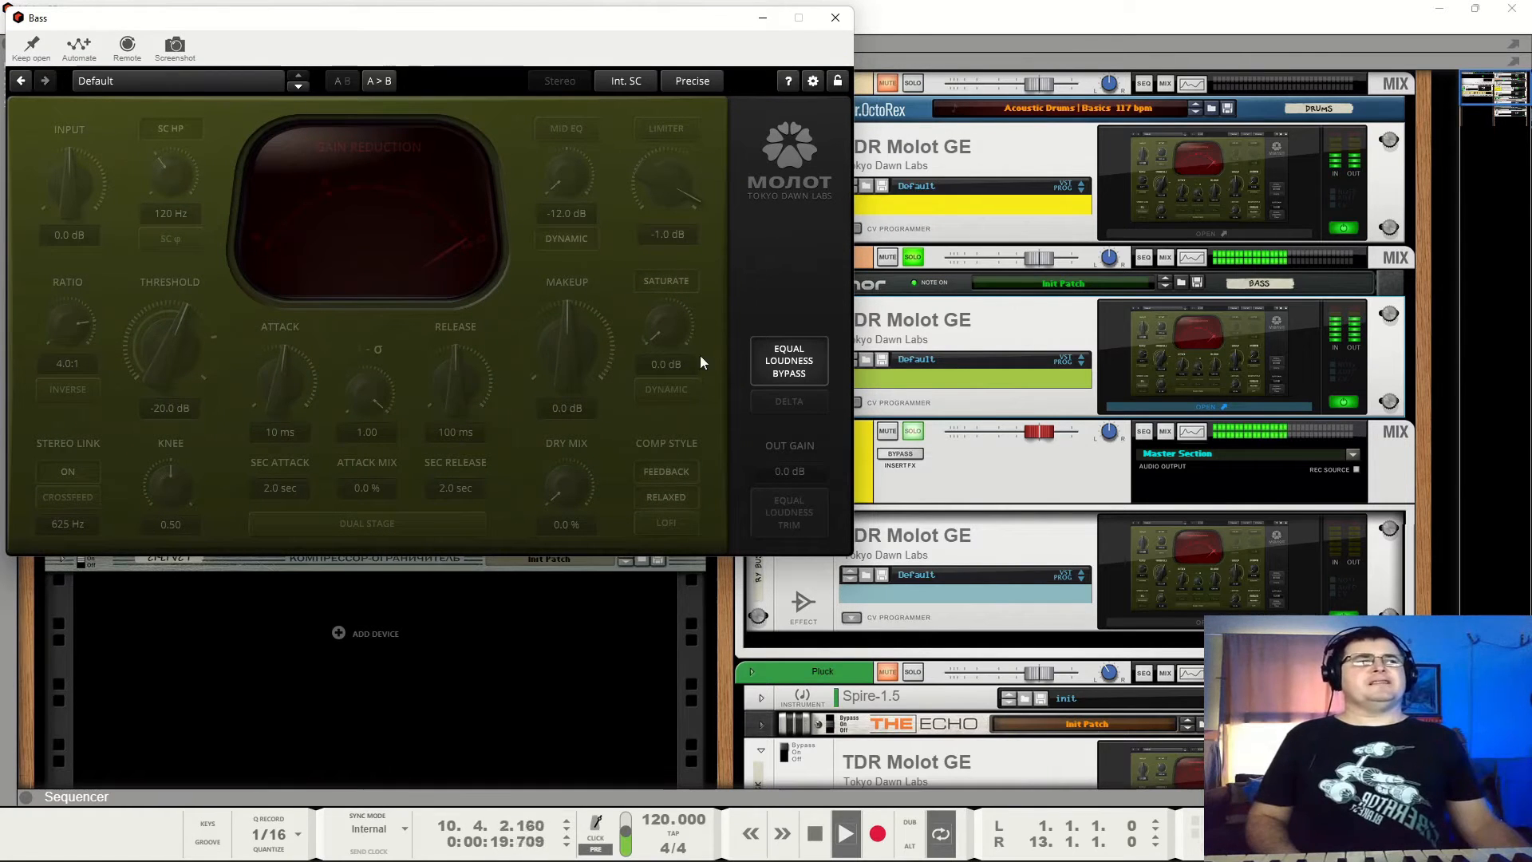
left_click(808, 369)
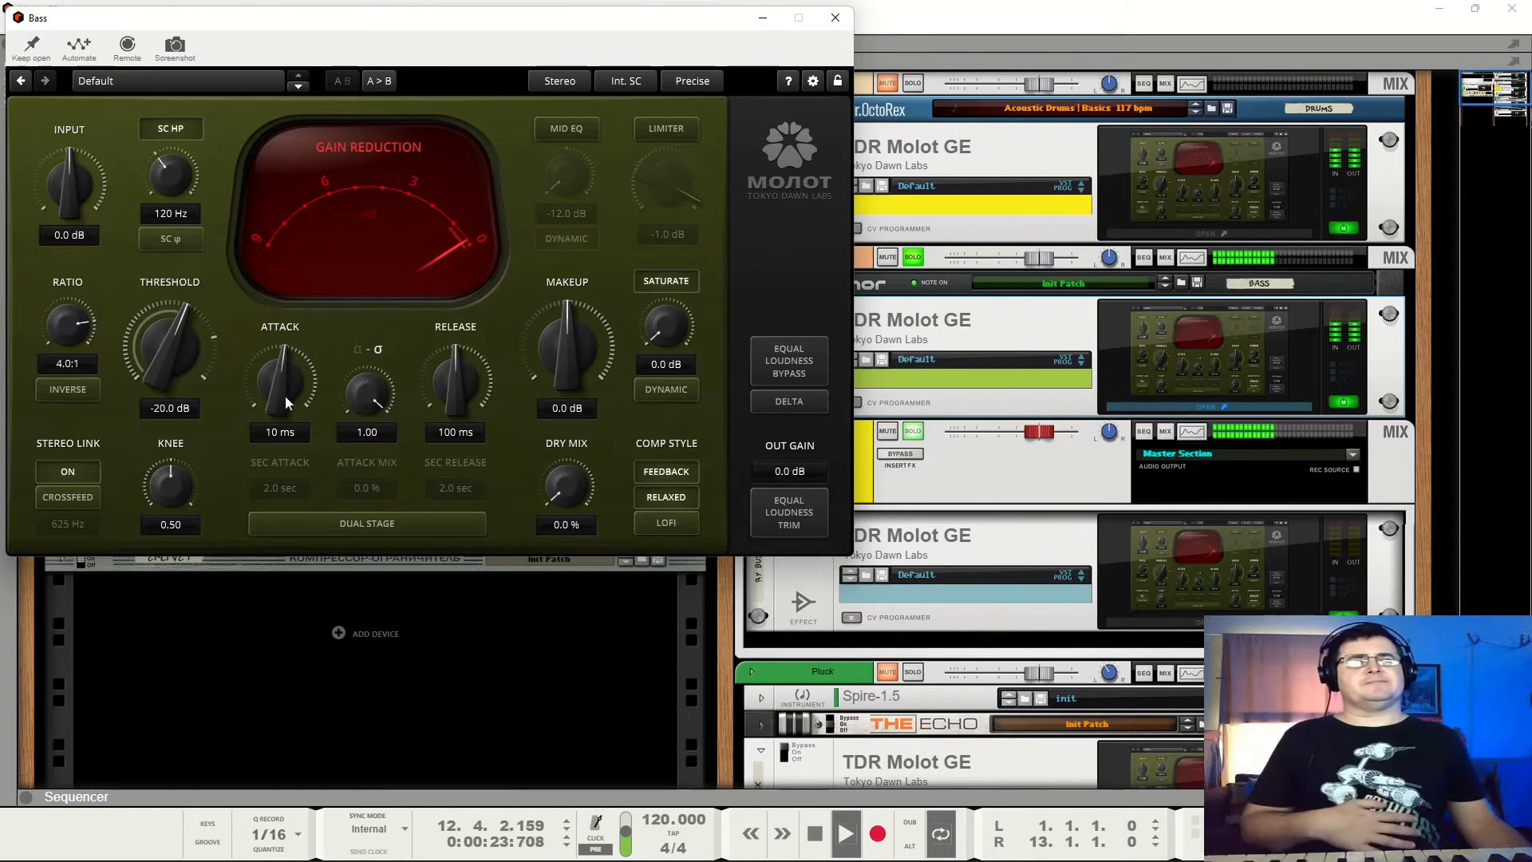
Set the bass compressor's attack to 26 ms, threshold to -34.2 dB and makeup gain to 3.8 dB.
left_click_drag(285, 395, 285, 363)
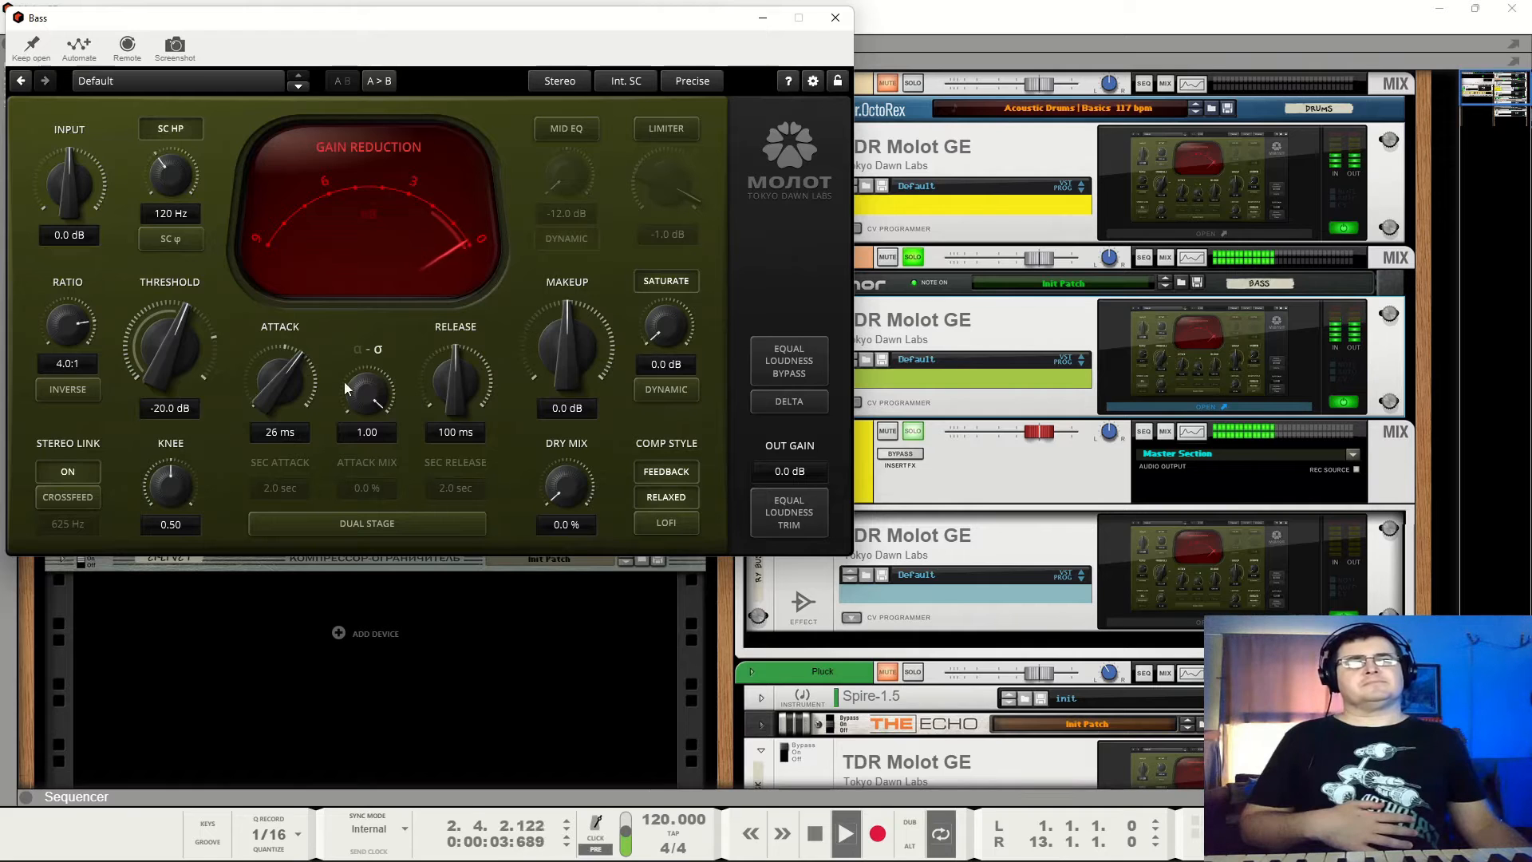
left_click_drag(179, 332, 179, 375)
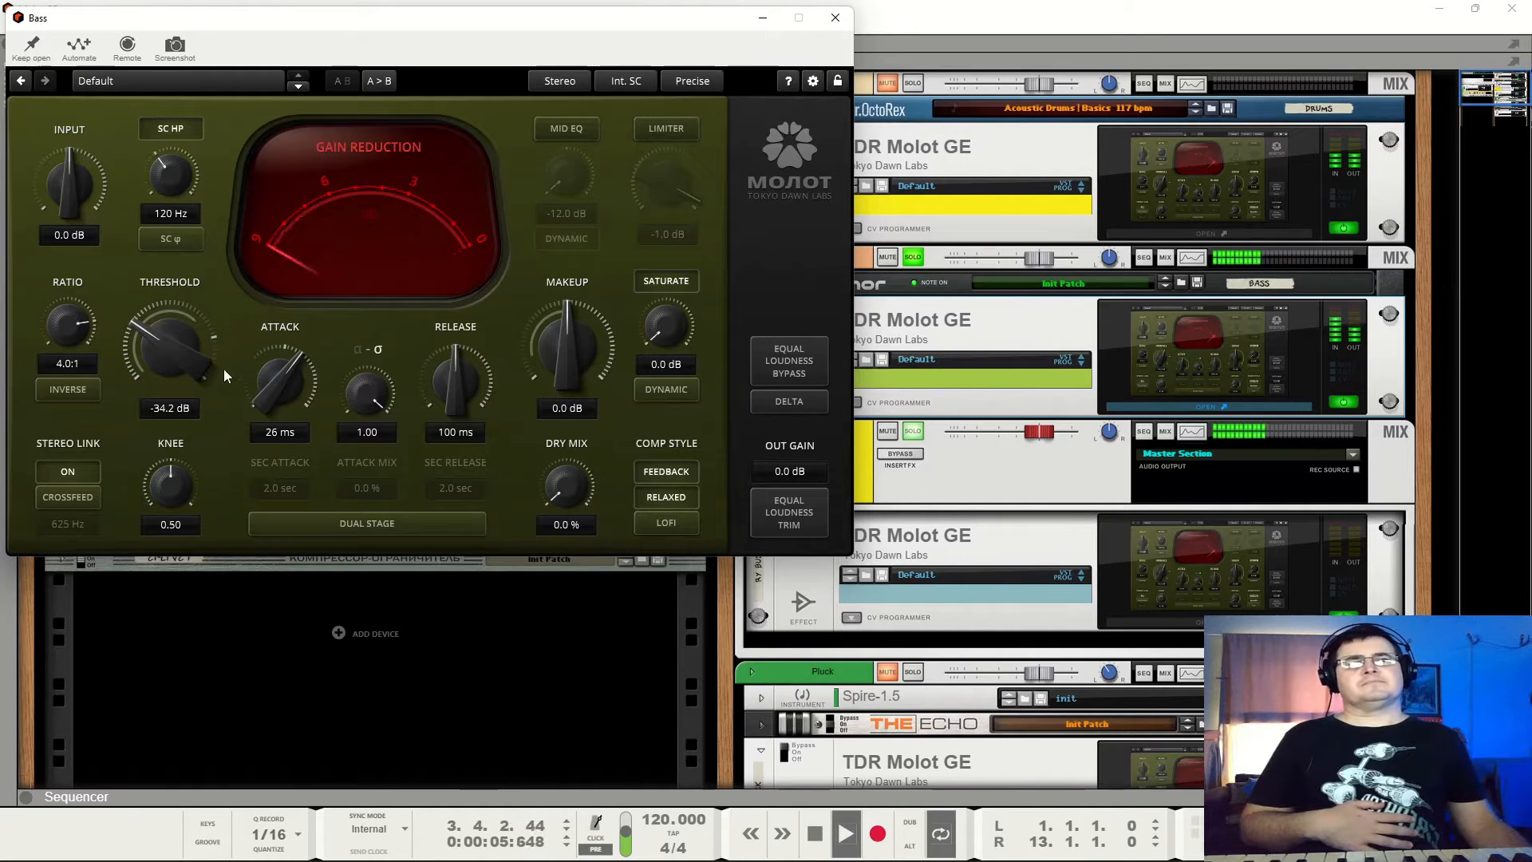
left_click_drag(569, 358, 570, 332)
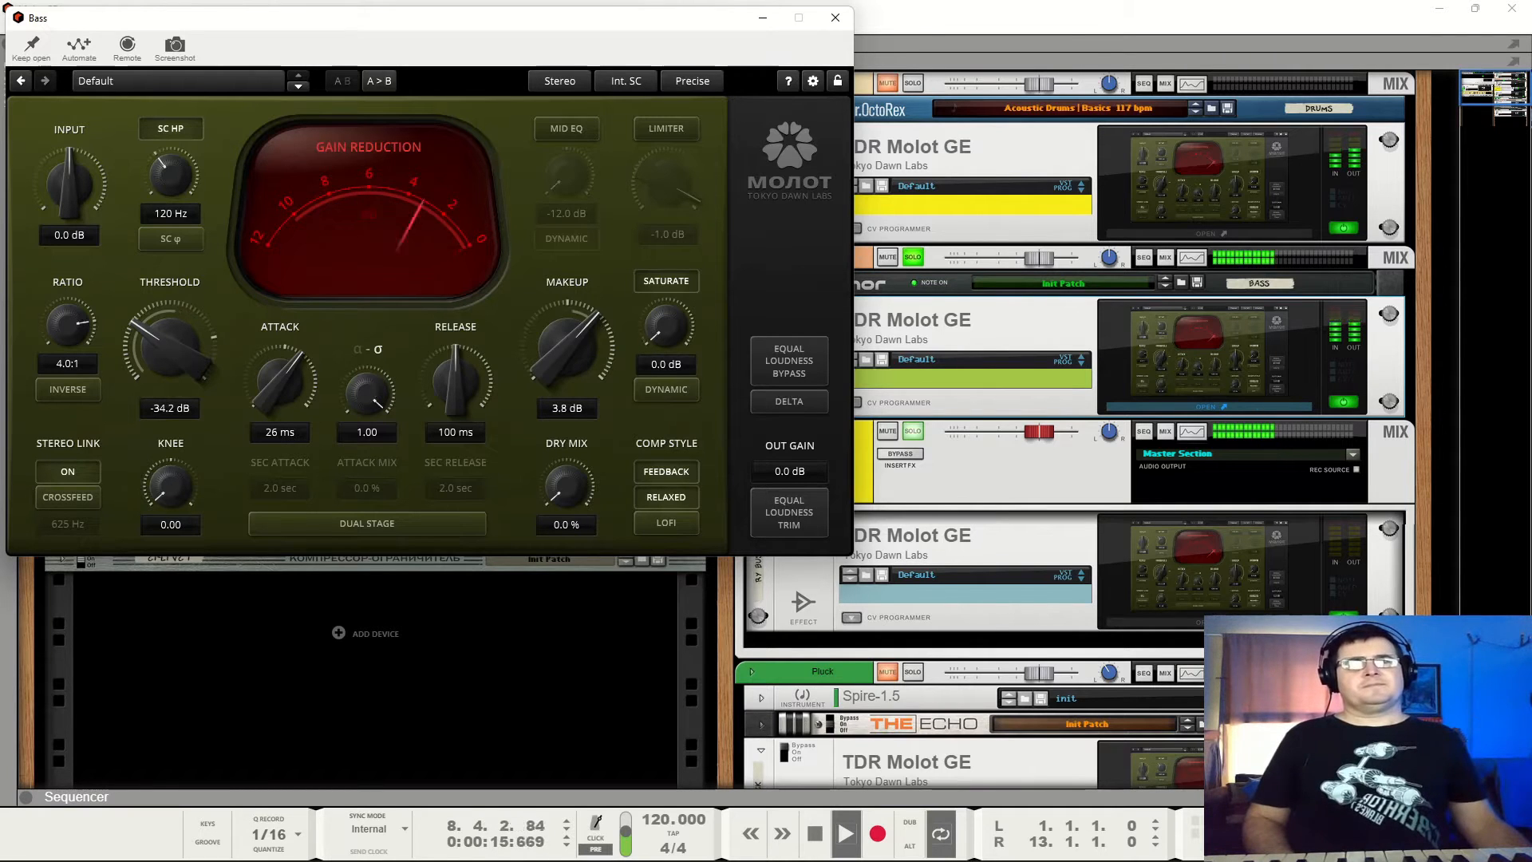
Set the bass compressor's ratio to 10.9:1, release to 11 ms and knee to 0.00, after trying the knee at 1.00.
left_click_drag(170, 486, 170, 383)
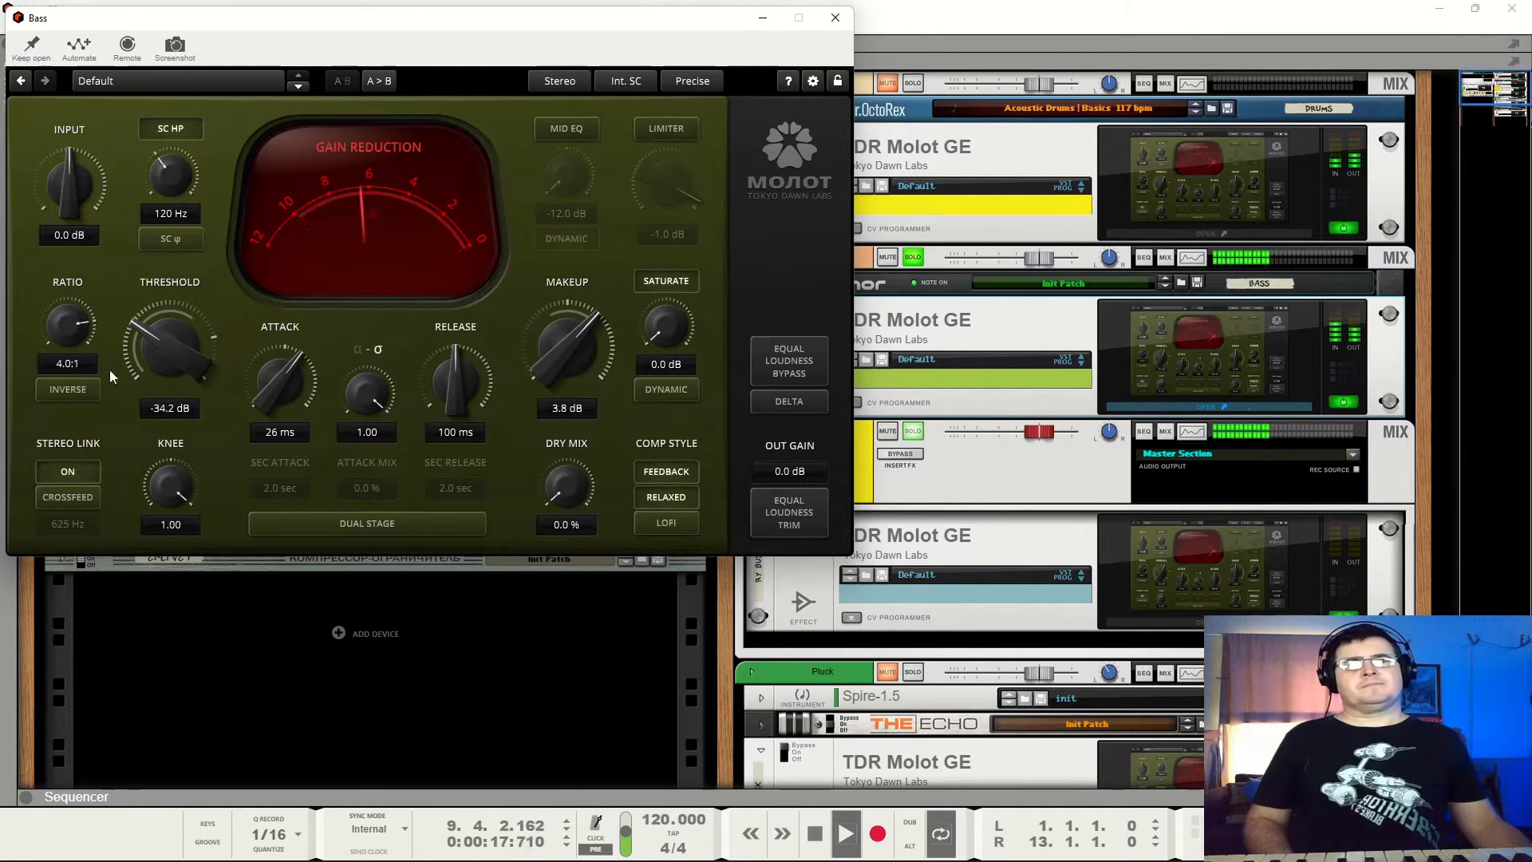
left_click_drag(68, 323, 112, 362)
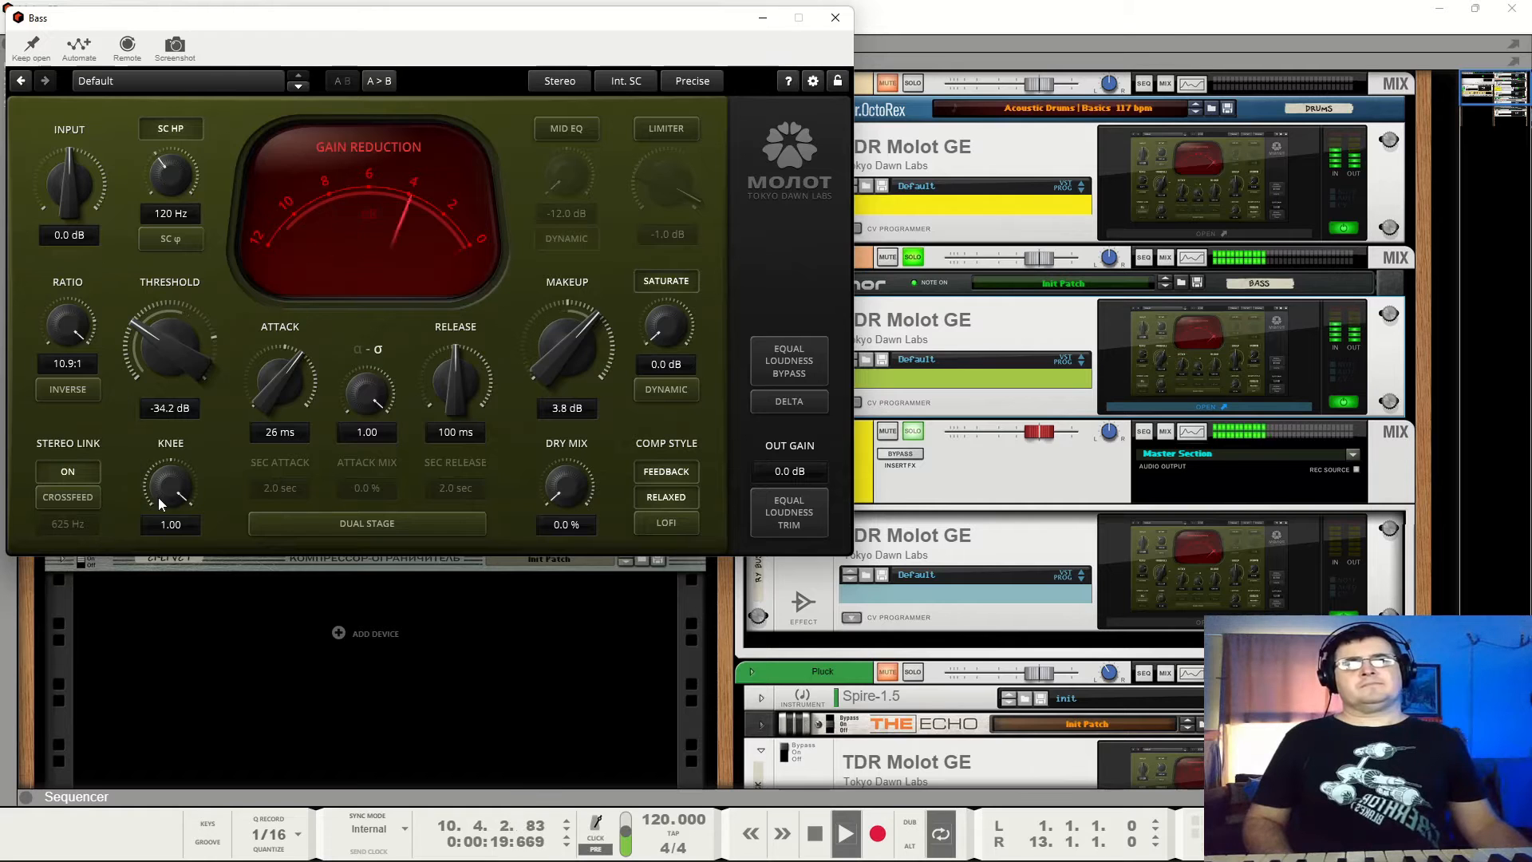
left_click_drag(446, 389, 446, 455)
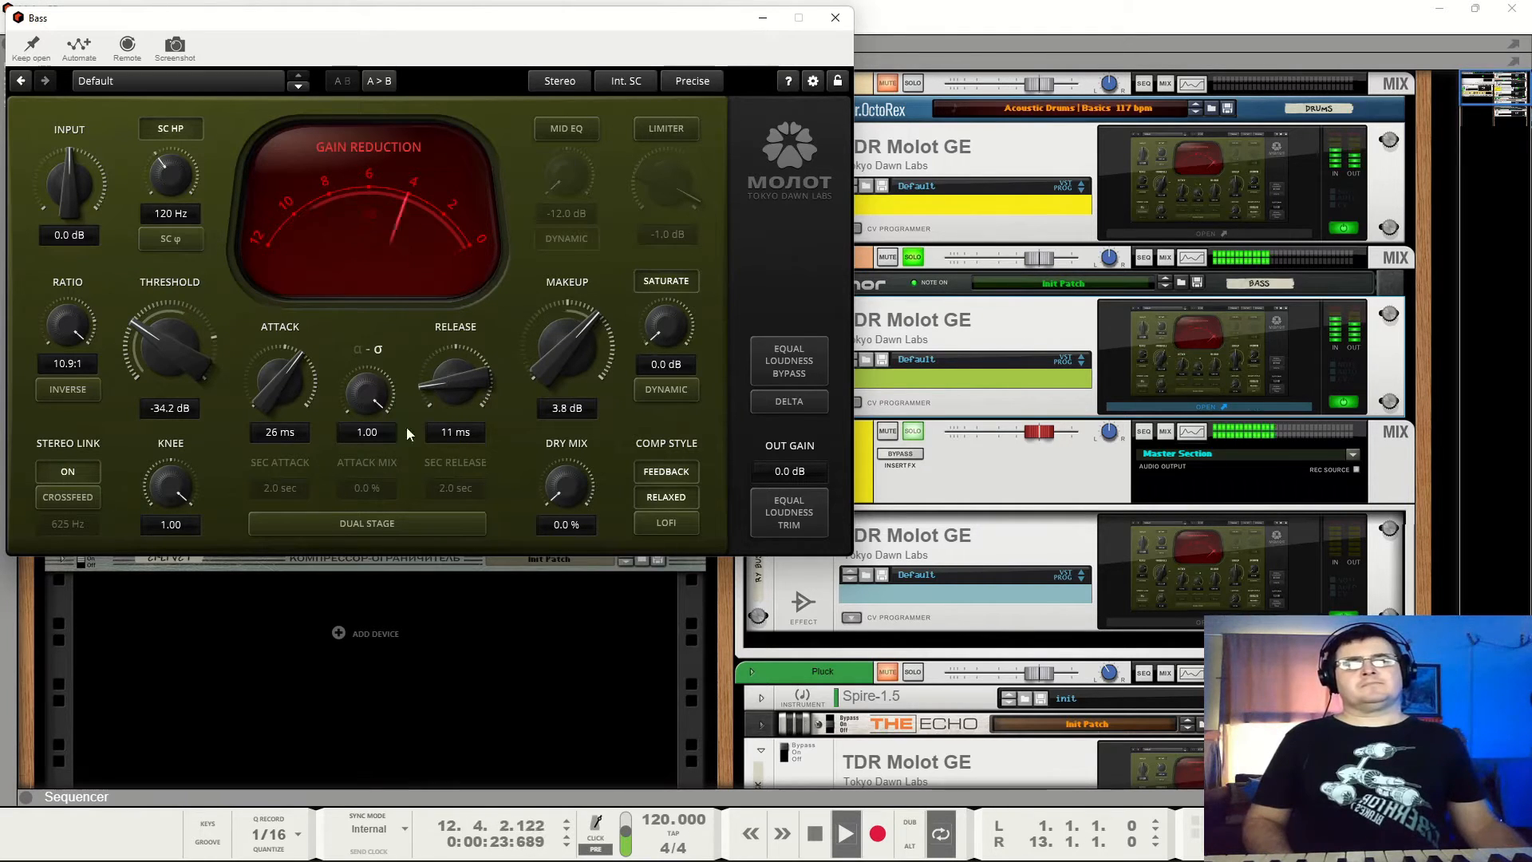
left_click_drag(182, 470, 182, 542)
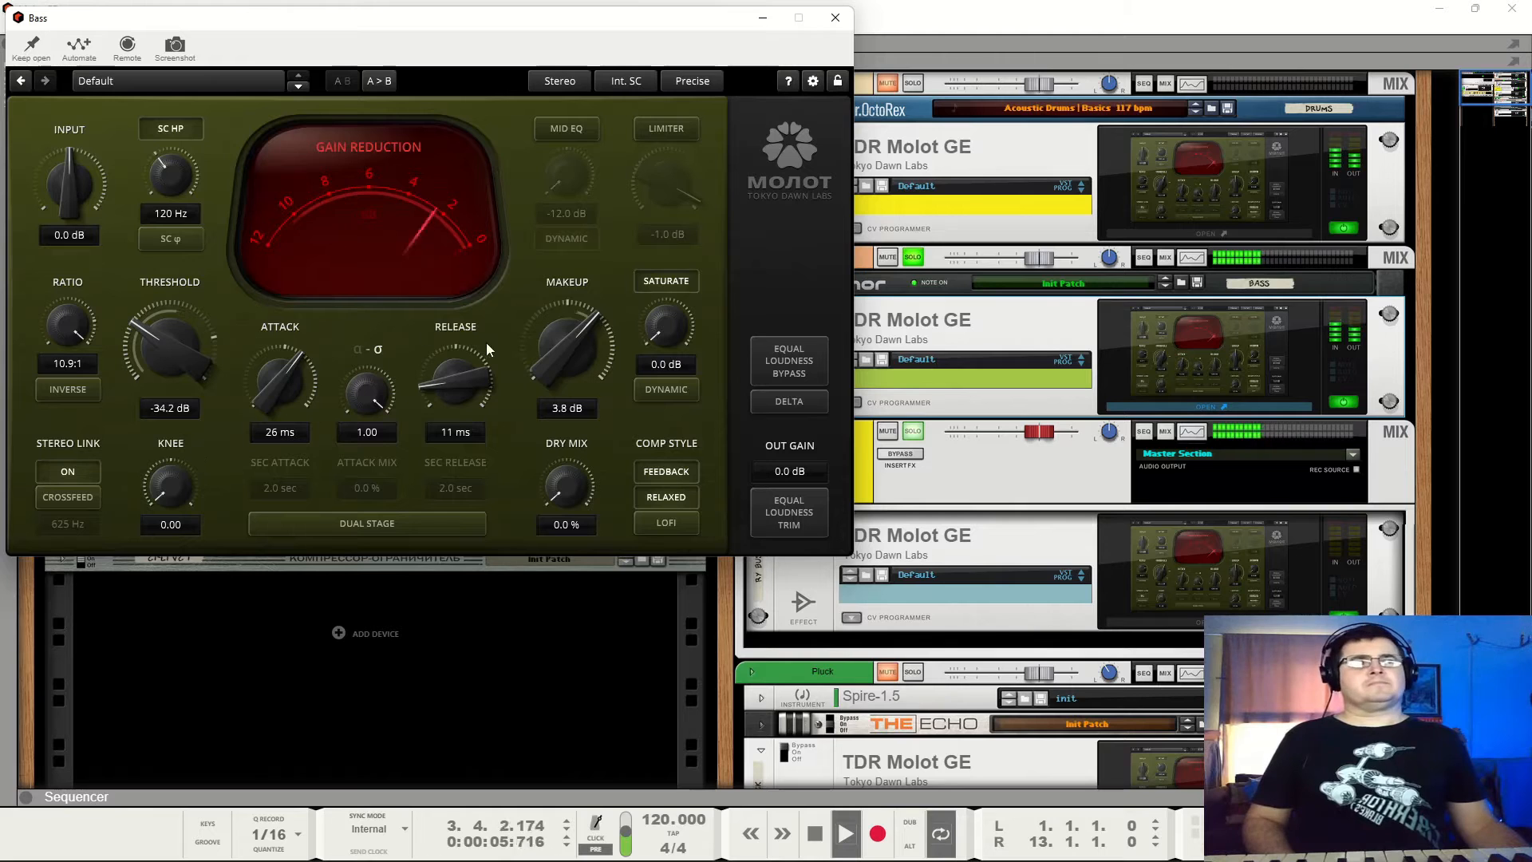
Set the bass saturation to 7.2 dB, the α-σ control to 0.00 and the release to 43 ms.
left_click_drag(666, 325, 678, 300)
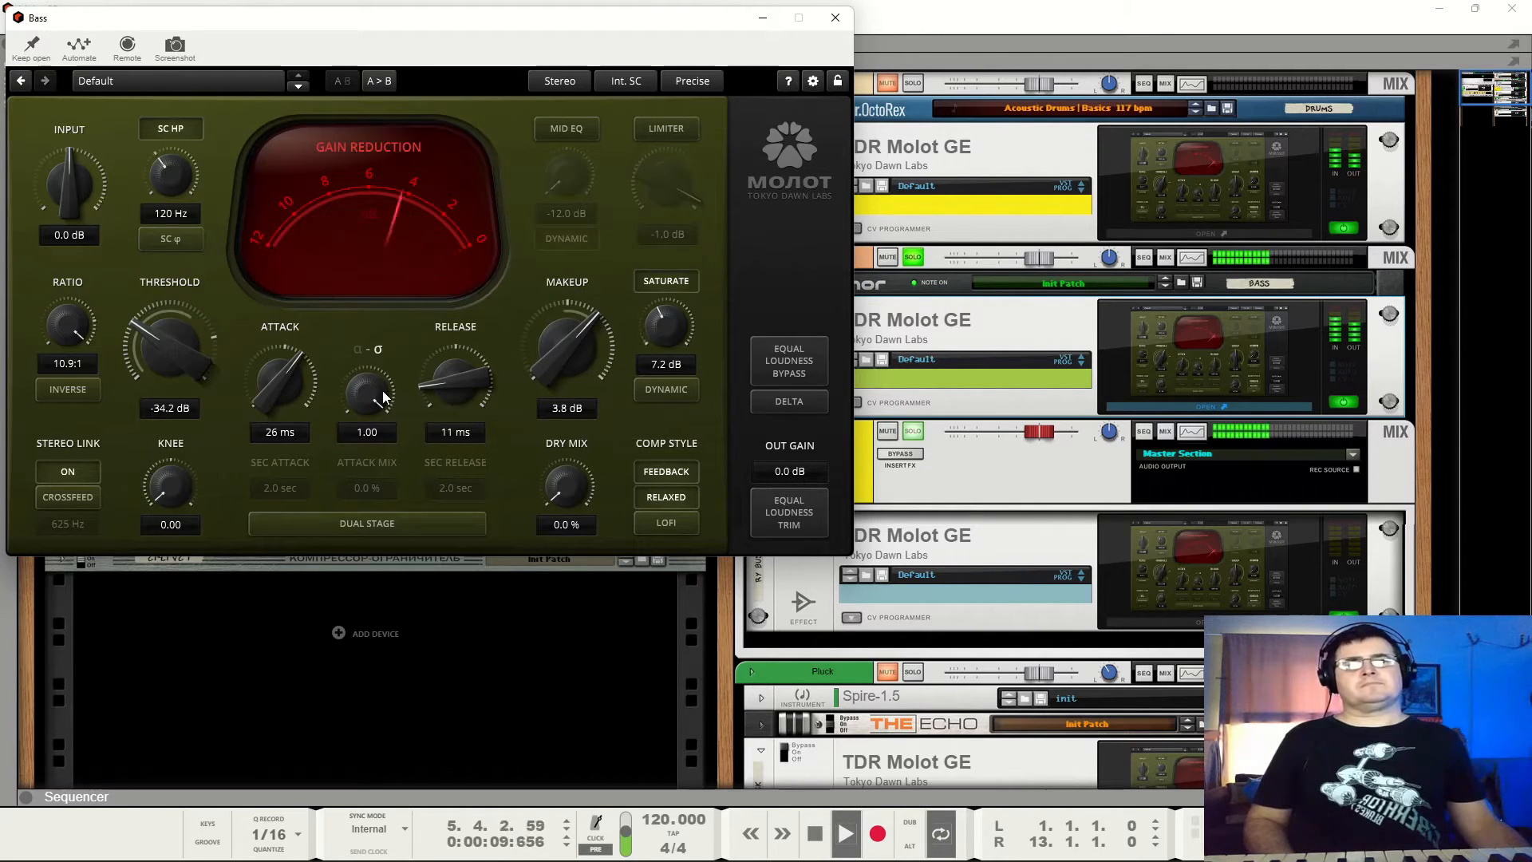
left_click_drag(382, 391, 381, 447)
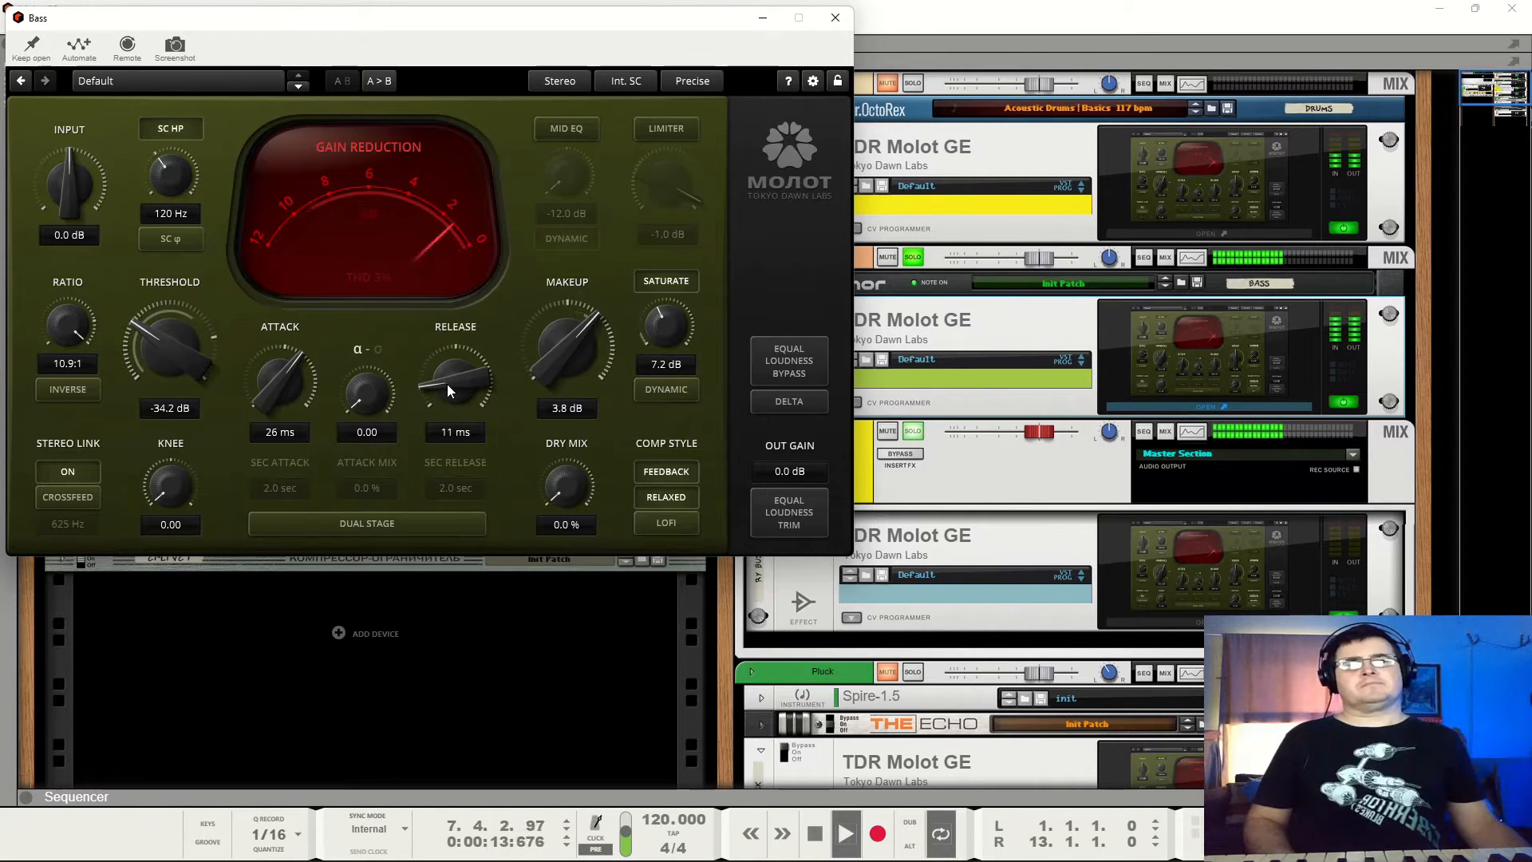
left_click_drag(447, 384, 447, 355)
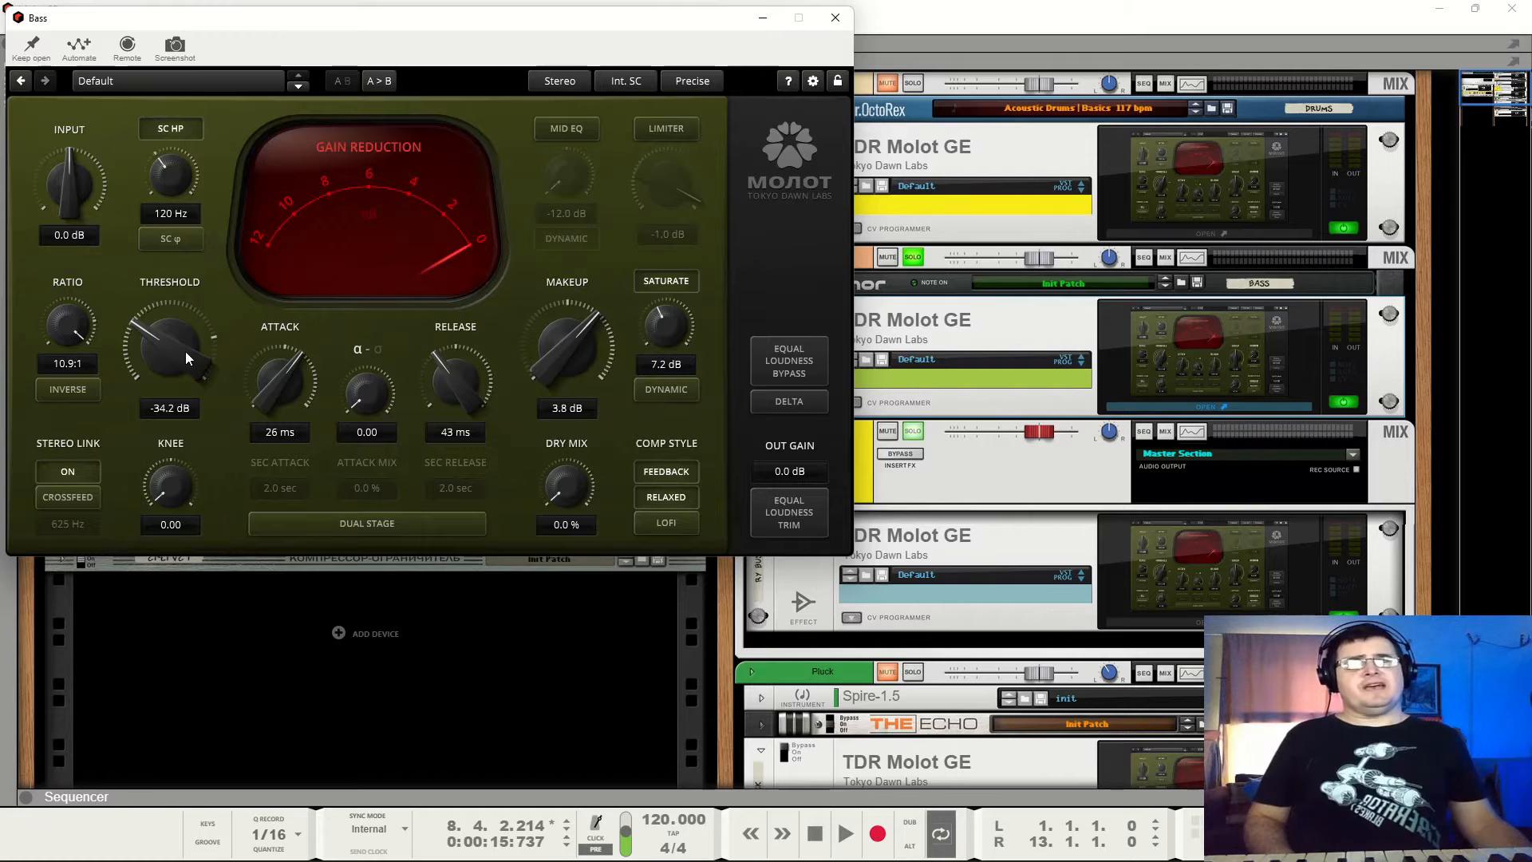
Audition the bass with a 58 ms attack, and shorten the attack to 4.5 ms.
key("space")
mouse_move(277, 377)
left_mouse_down()
mouse_move(279, 485)
mouse_move(279, 363)
mouse_move(280, 392)
left_mouse_up()
mouse_move(374, 378)
left_mouse_down()
mouse_move(373, 263)
mouse_move(373, 383)
left_mouse_up()
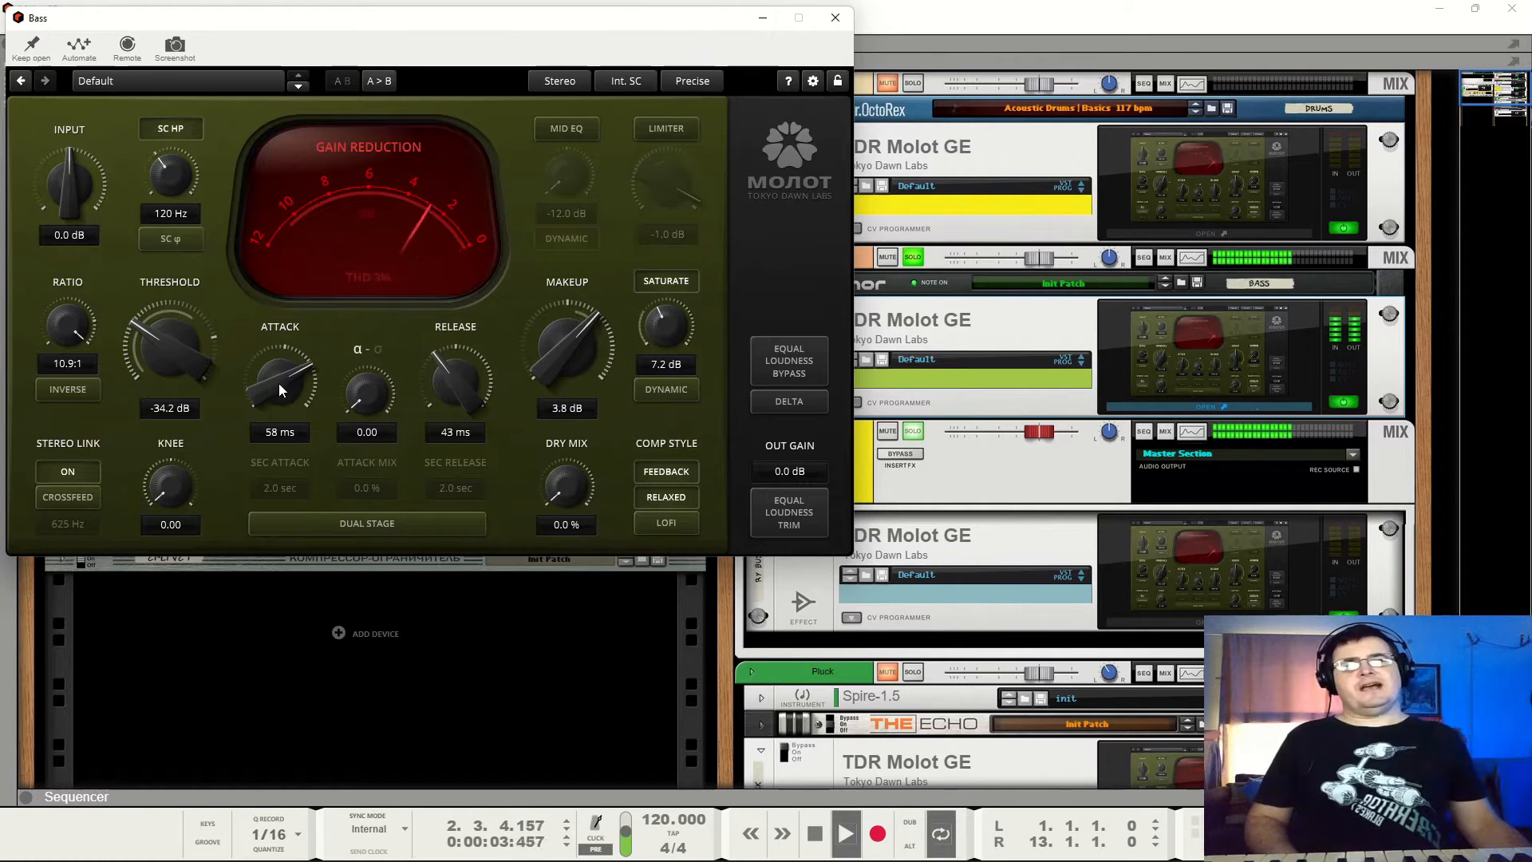
mouse_move(280, 389)
left_mouse_down()
mouse_move(280, 441)
mouse_move(281, 405)
left_mouse_up()
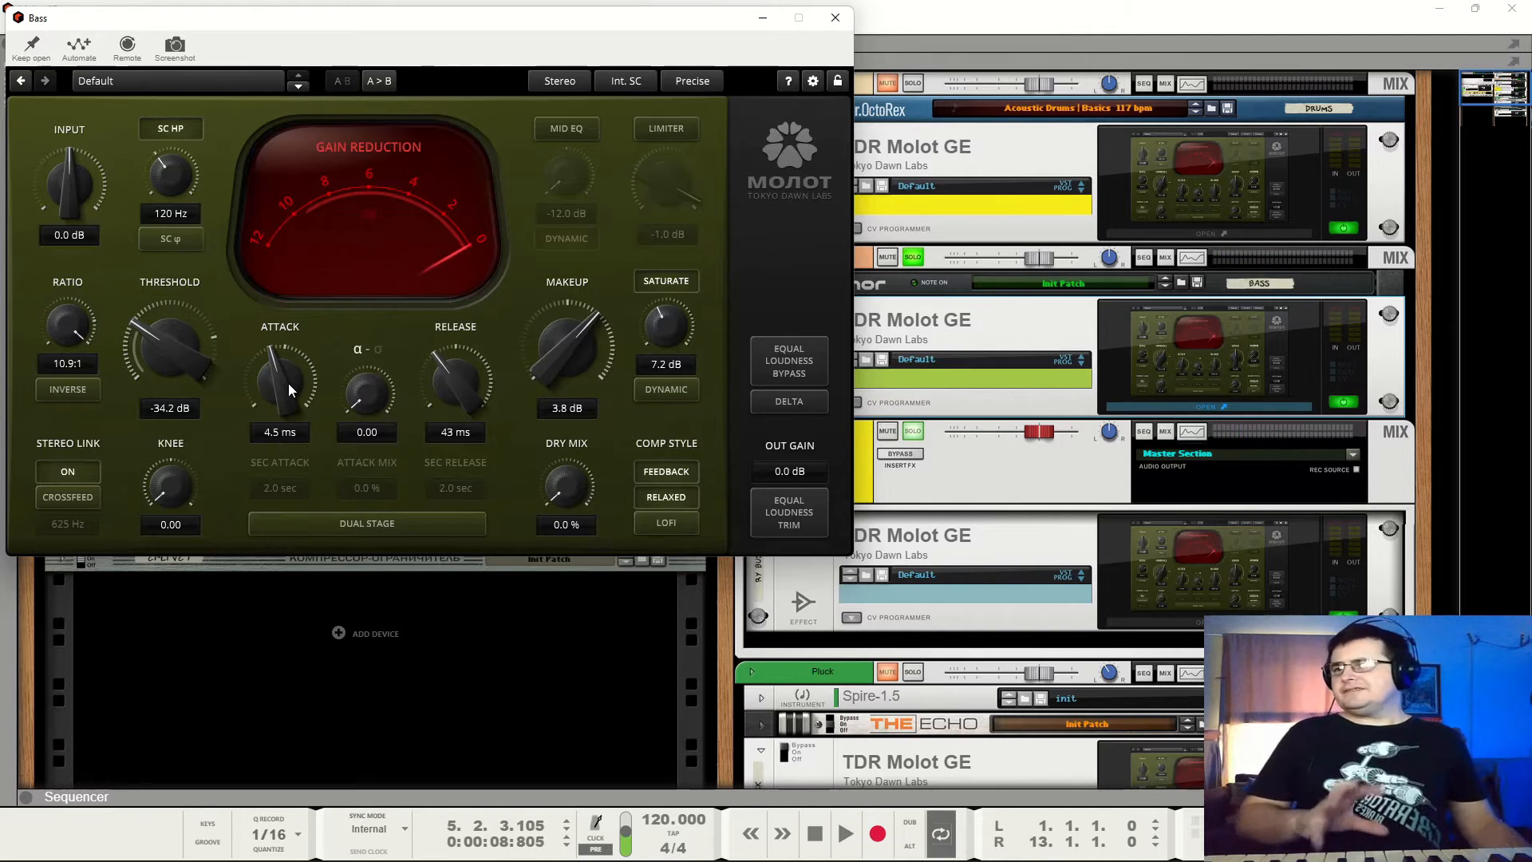
Disable the bass sidechain high-pass and set the attack to 37 ms, release to 14 ms and α-σ control to 0.51 during playback.
left_click(175, 134)
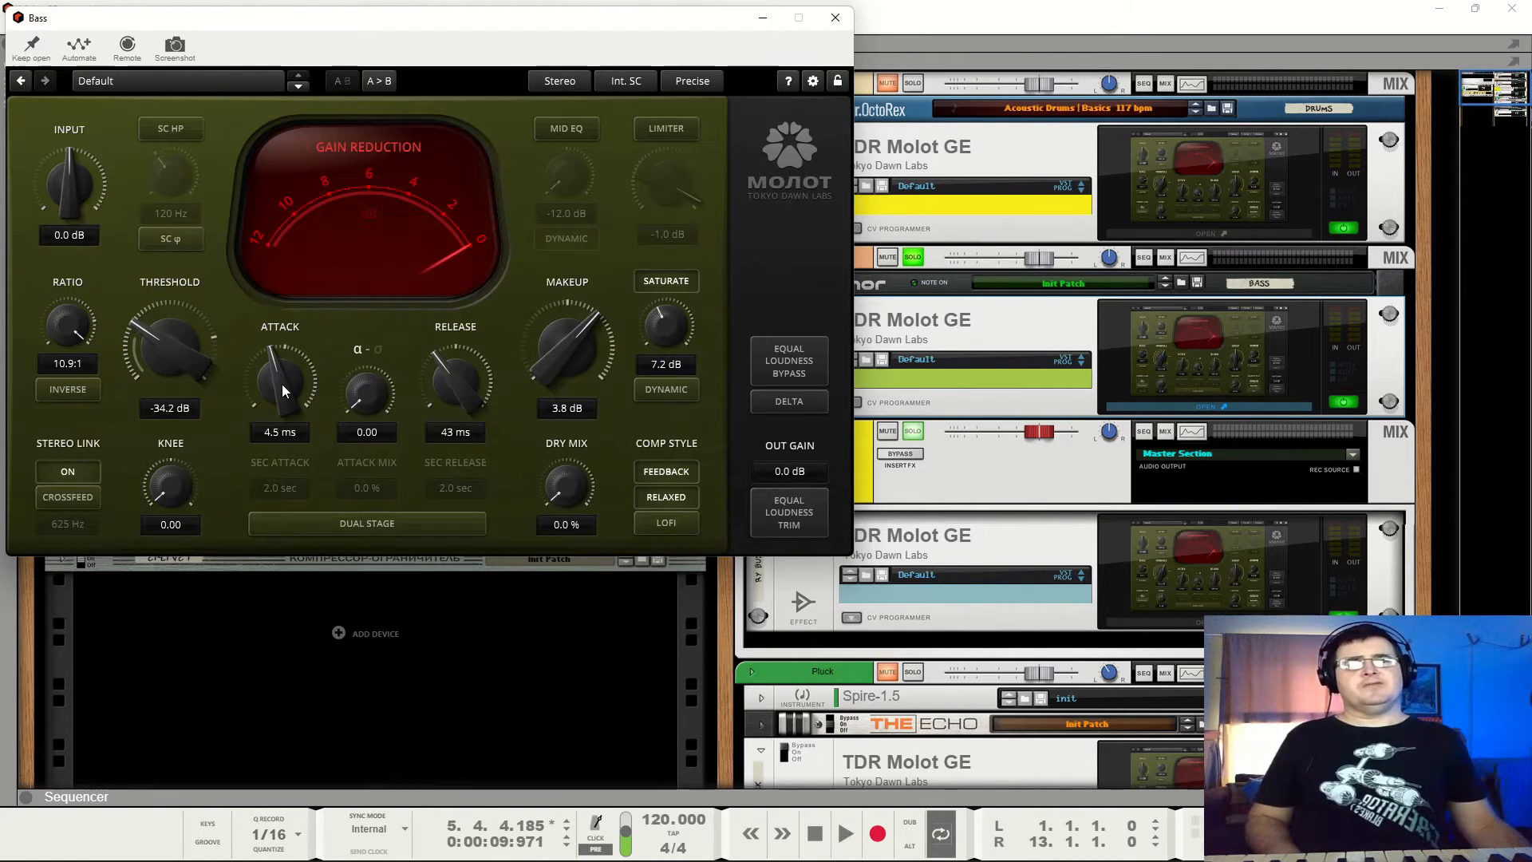
key("space")
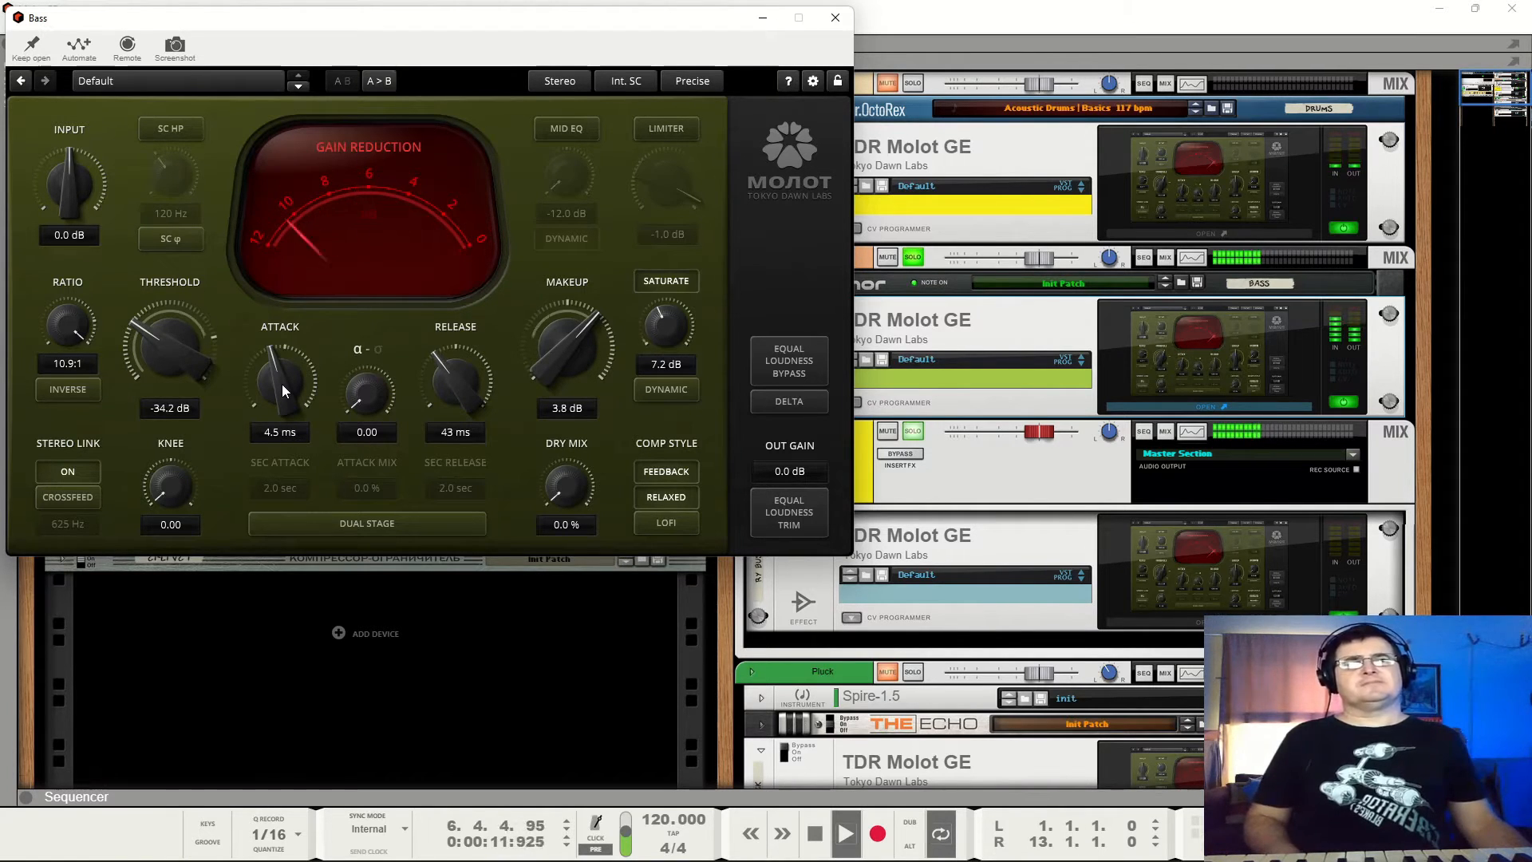
mouse_move(280, 385)
left_mouse_down()
mouse_move(281, 479)
mouse_move(281, 387)
left_mouse_up()
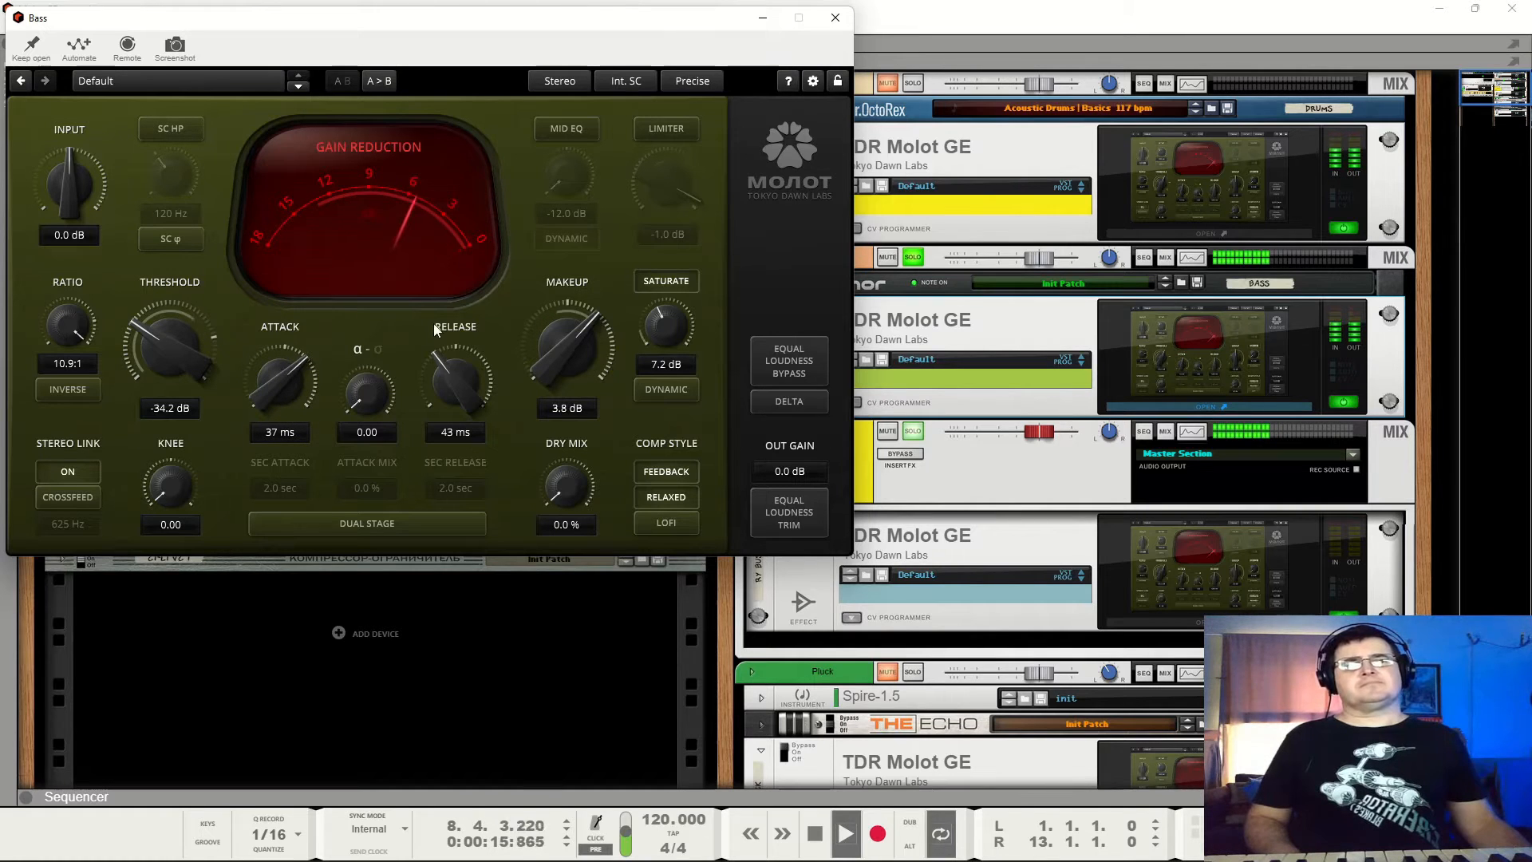
left_click_drag(456, 380, 370, 375)
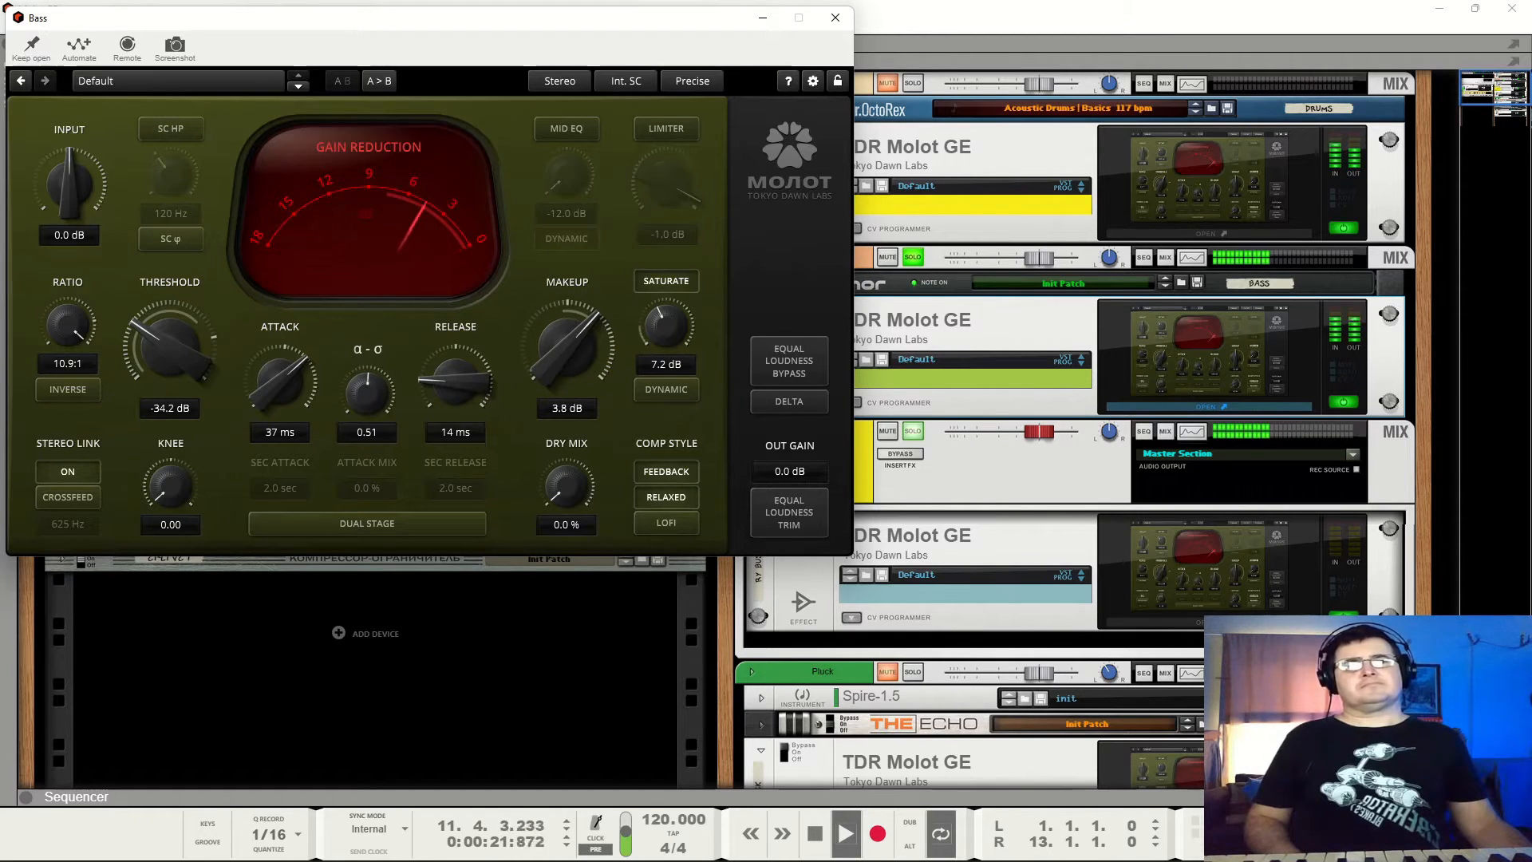
Take the bass channel out of solo and reopen its compressor in a window that stays open.
left_click(912, 257)
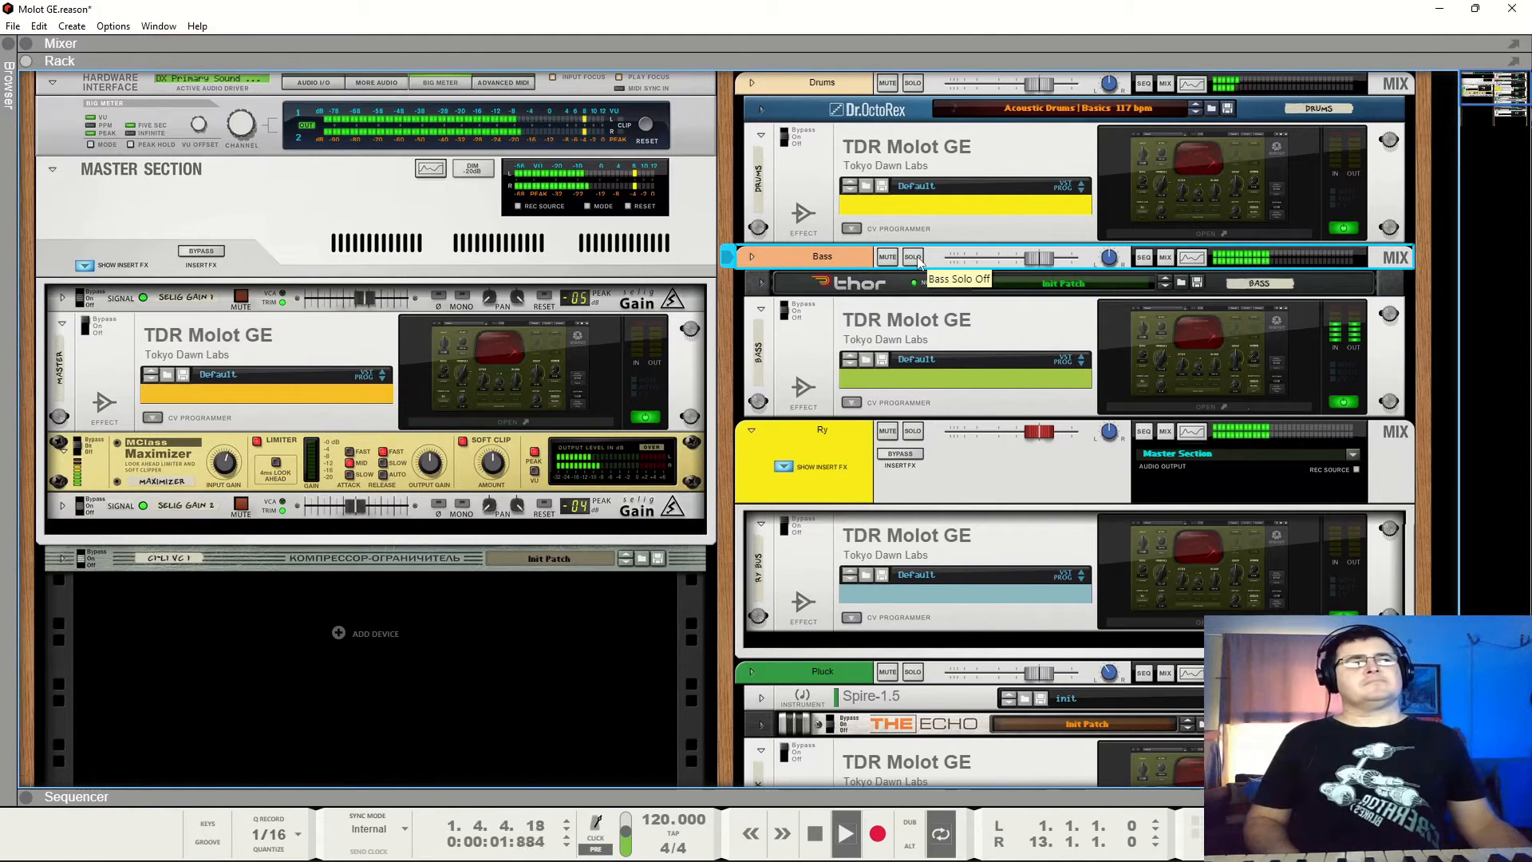
left_click(1209, 406)
left_click(30, 44)
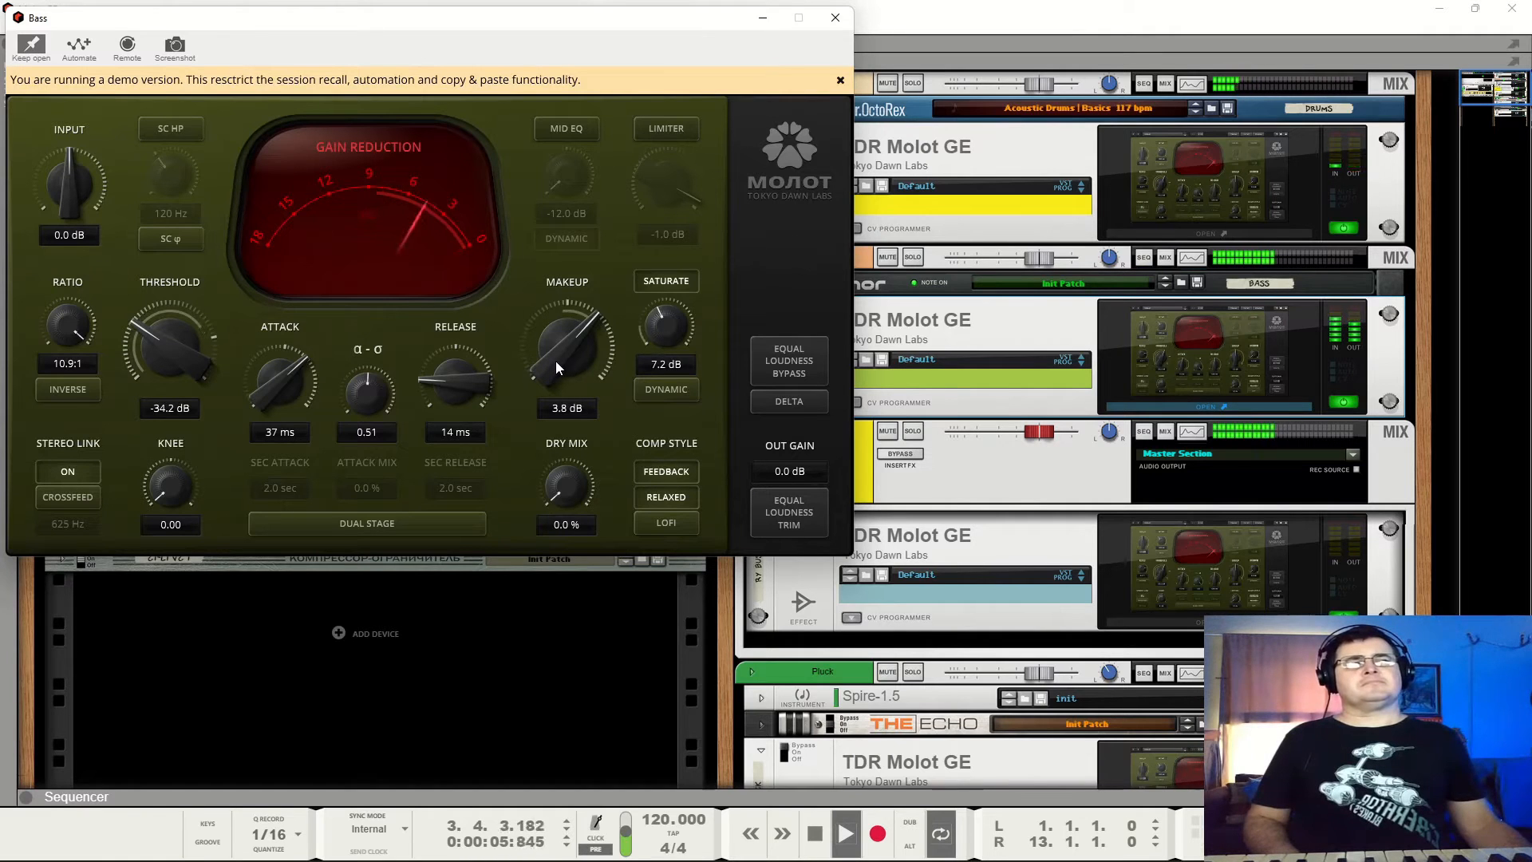
Compare the bass in the full mix using the equal loudness bypass, and raise its makeup gain to 4.6 dB.
left_click(792, 359)
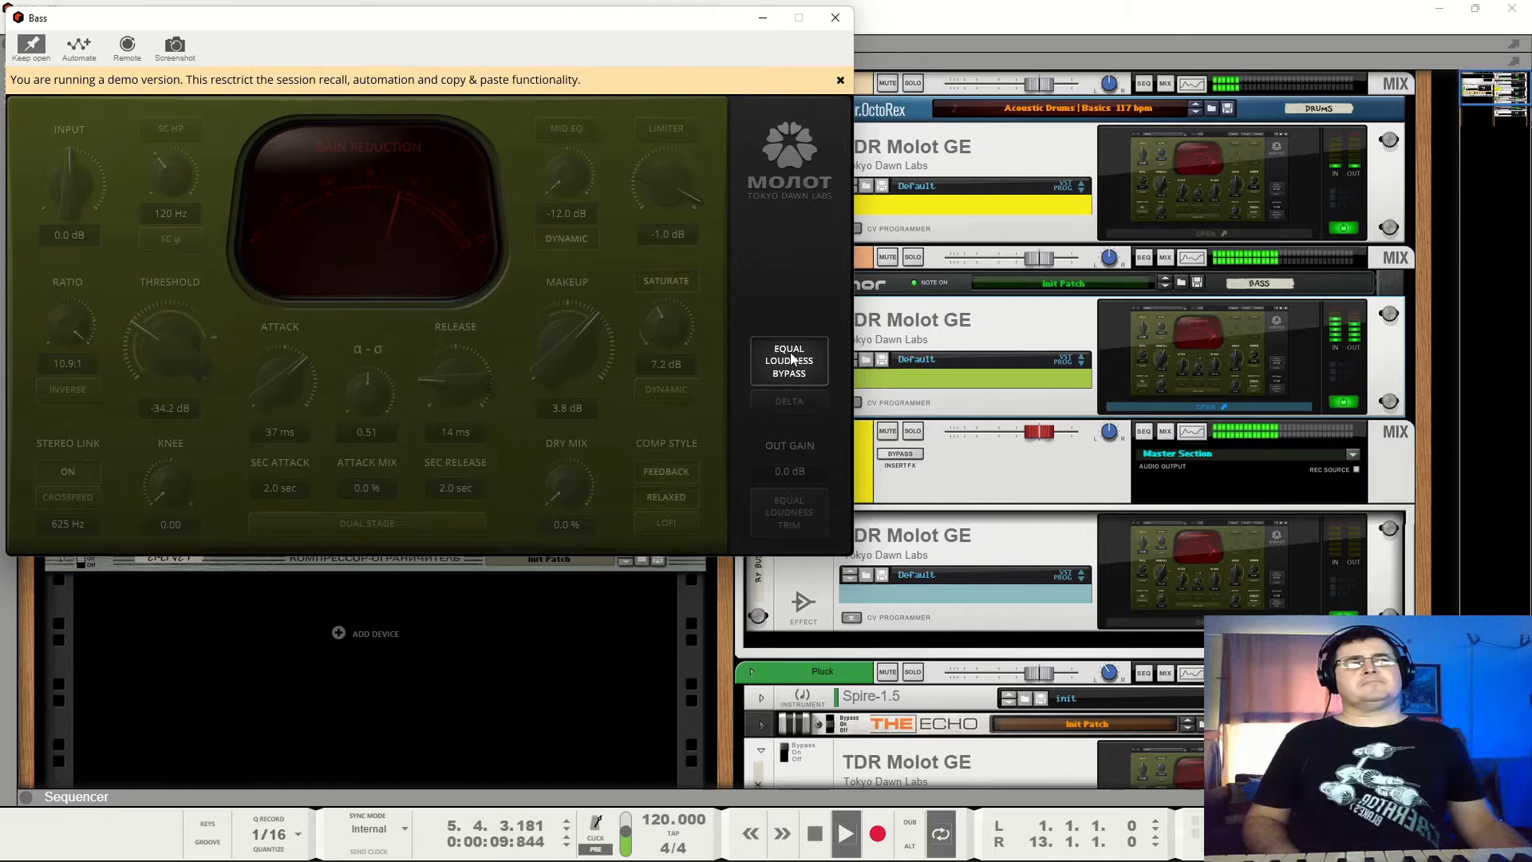
left_click(793, 359)
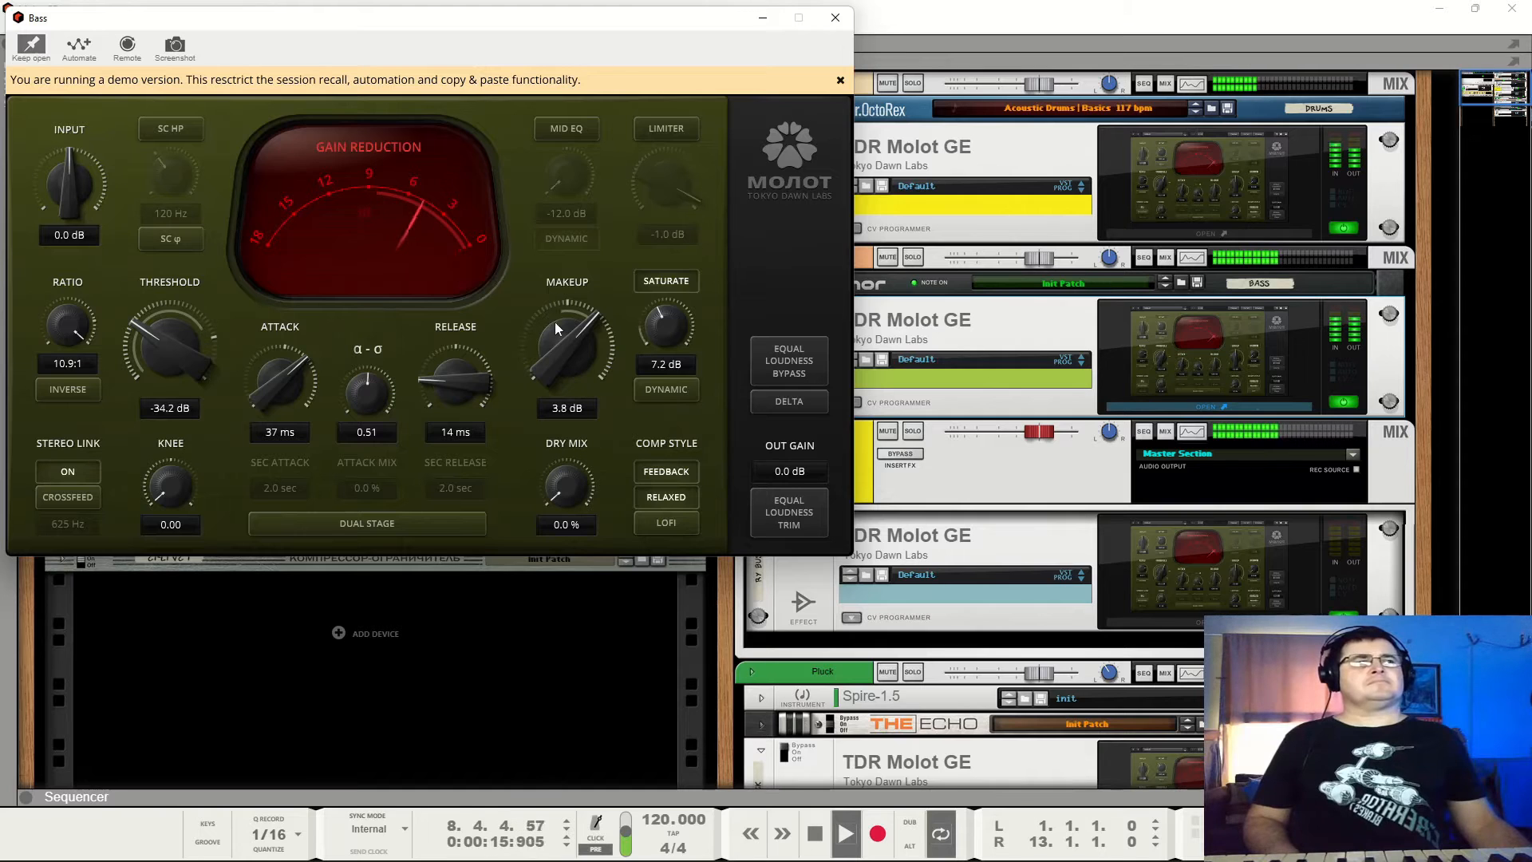
left_click_drag(557, 354, 557, 335)
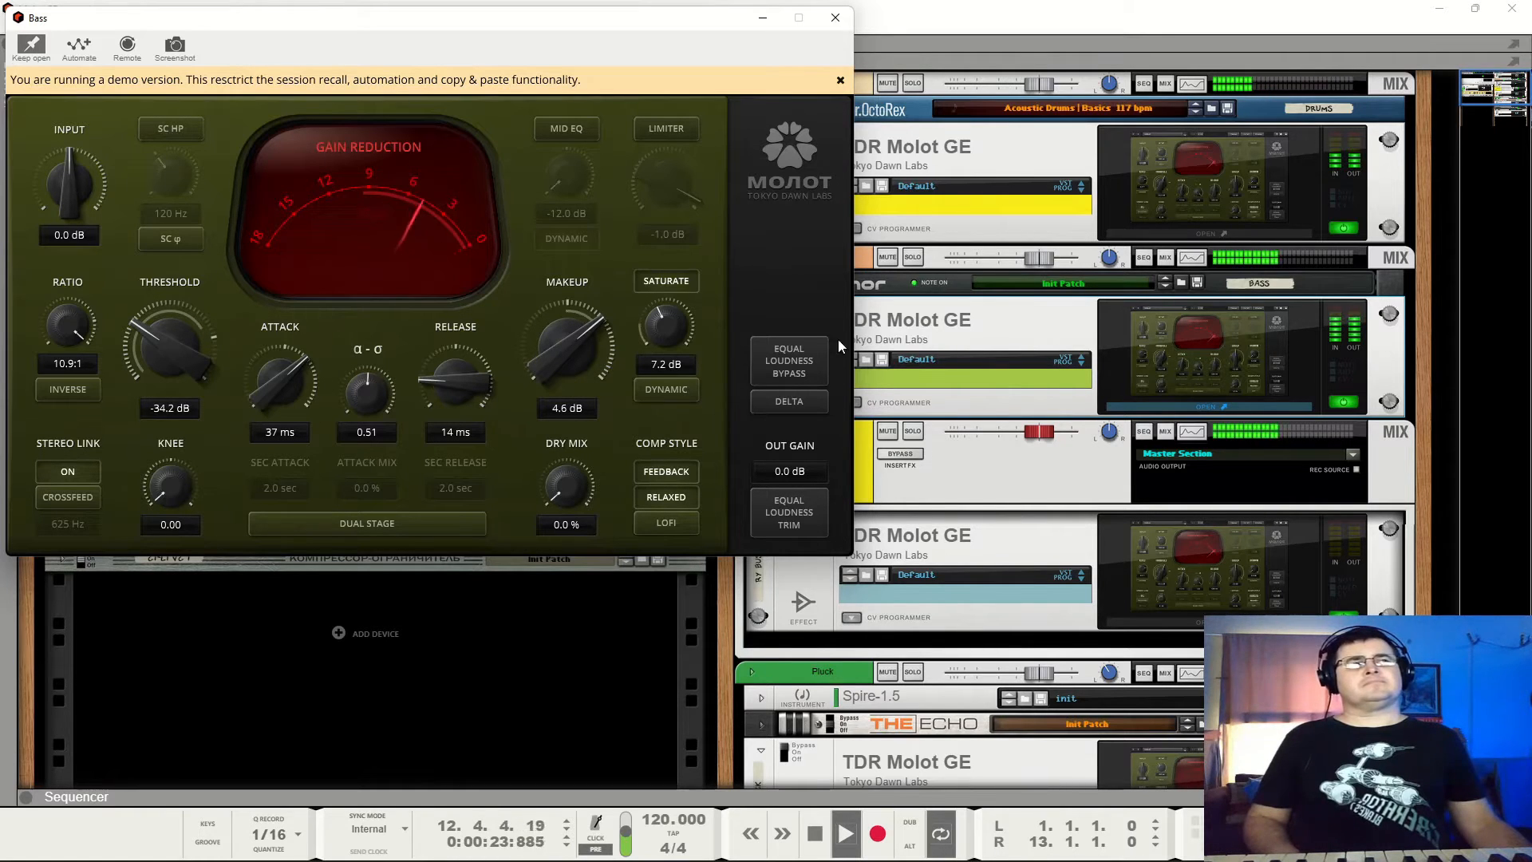
Close the bass compressor's window and compare the mix with that compressor bypassed and enabled in the rack.
left_click(835, 17)
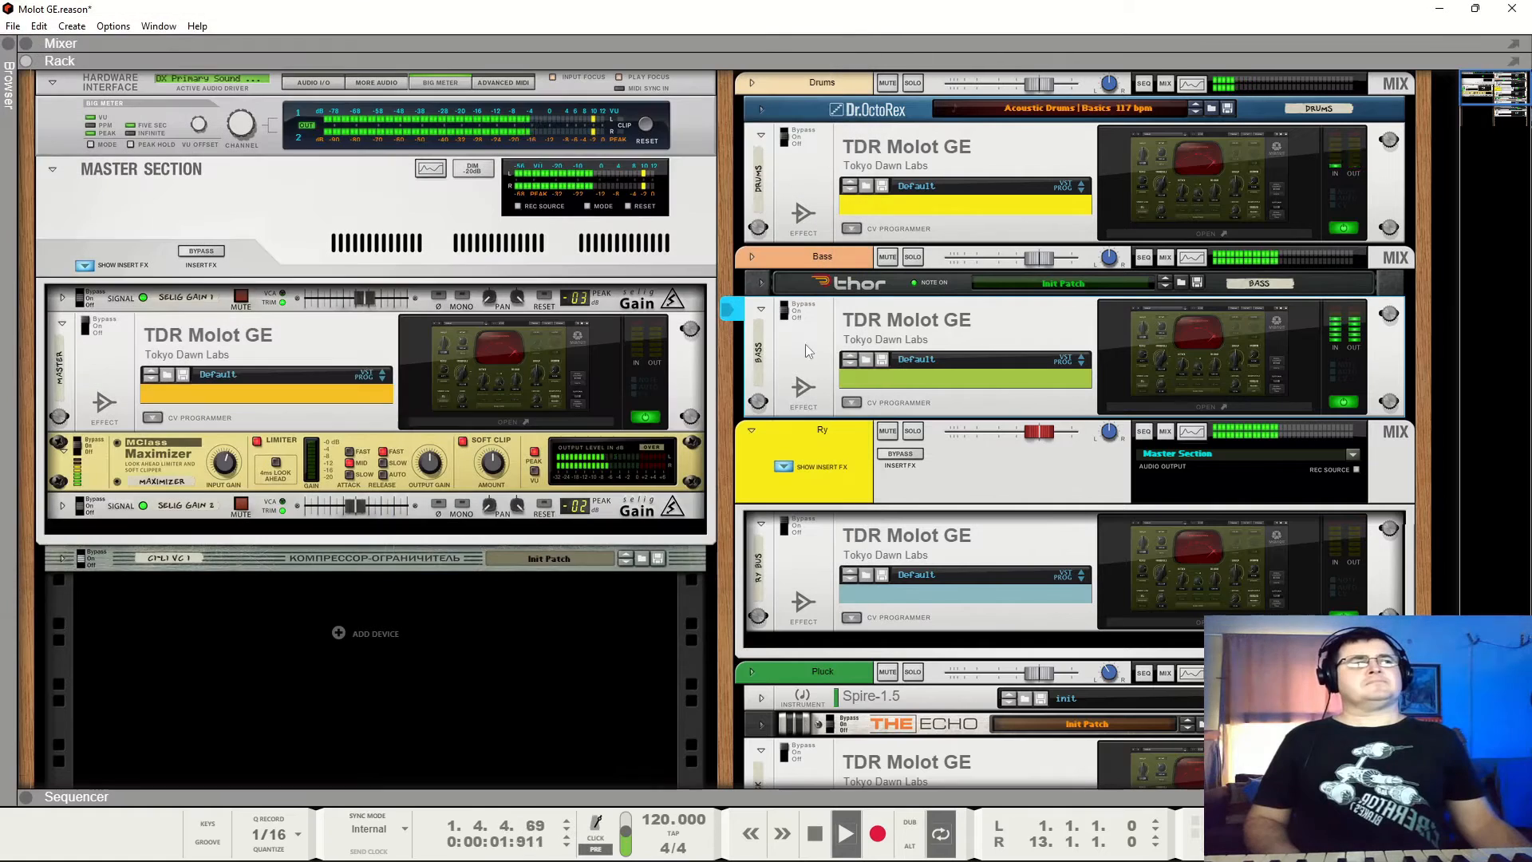
left_click(793, 312)
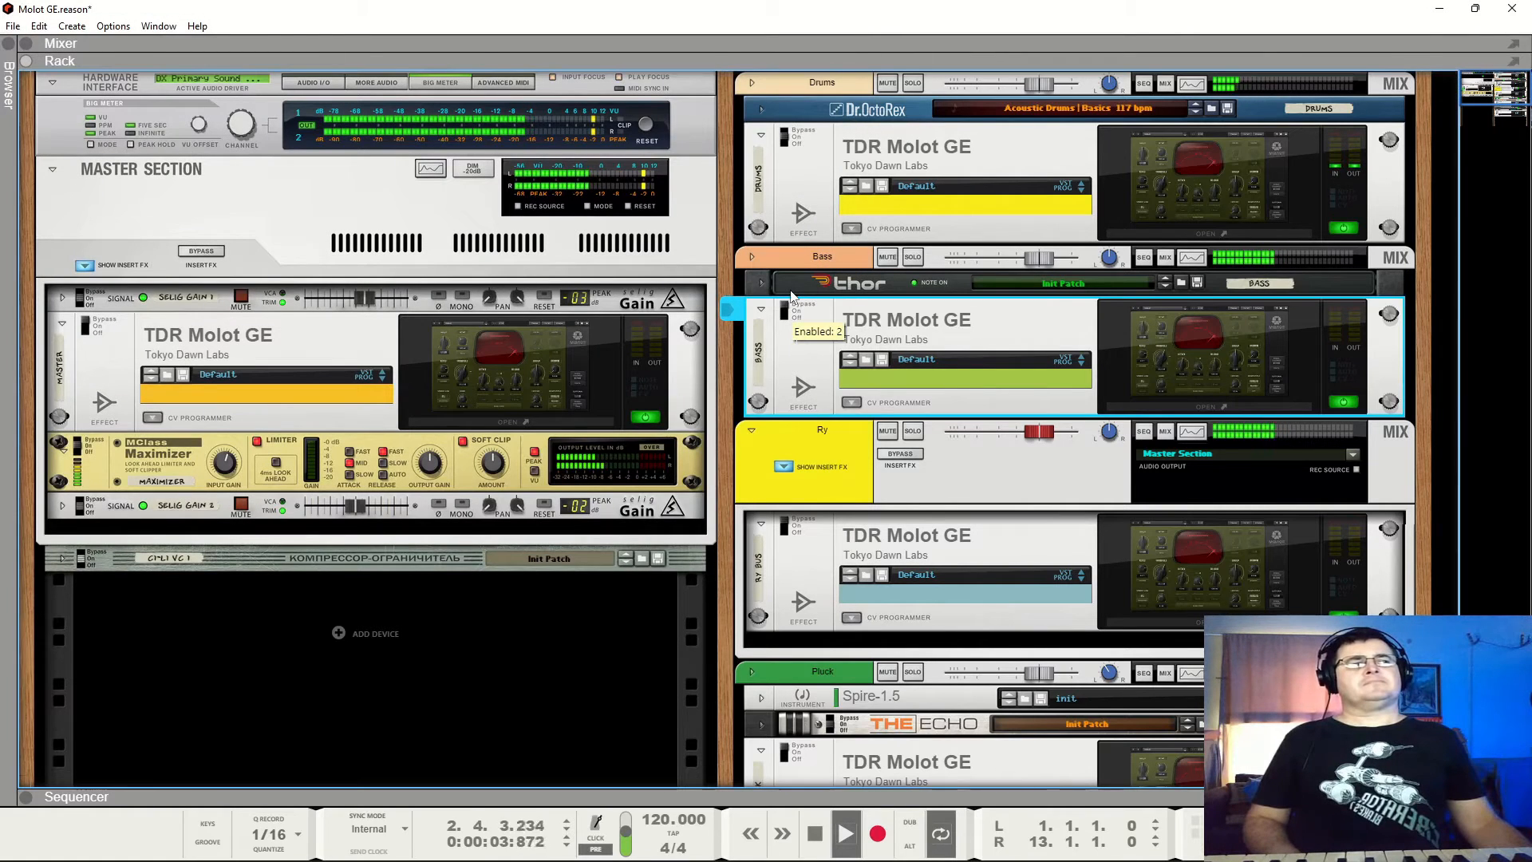
left_click(790, 294)
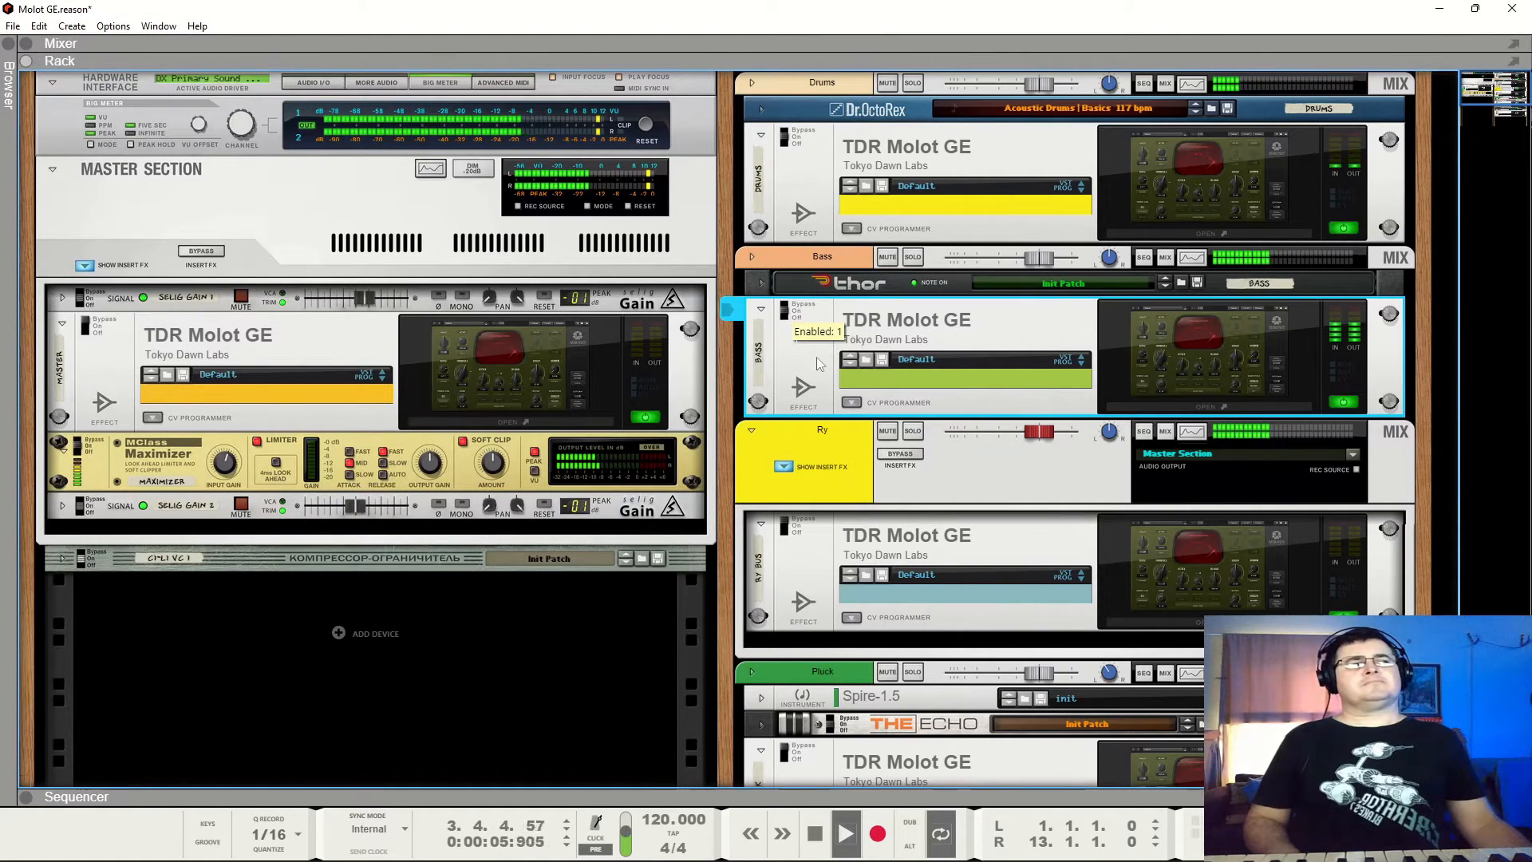
Solo the Ry bus and compare the drums and bass with their compressors bypassed and enabled during playback.
left_click(913, 431)
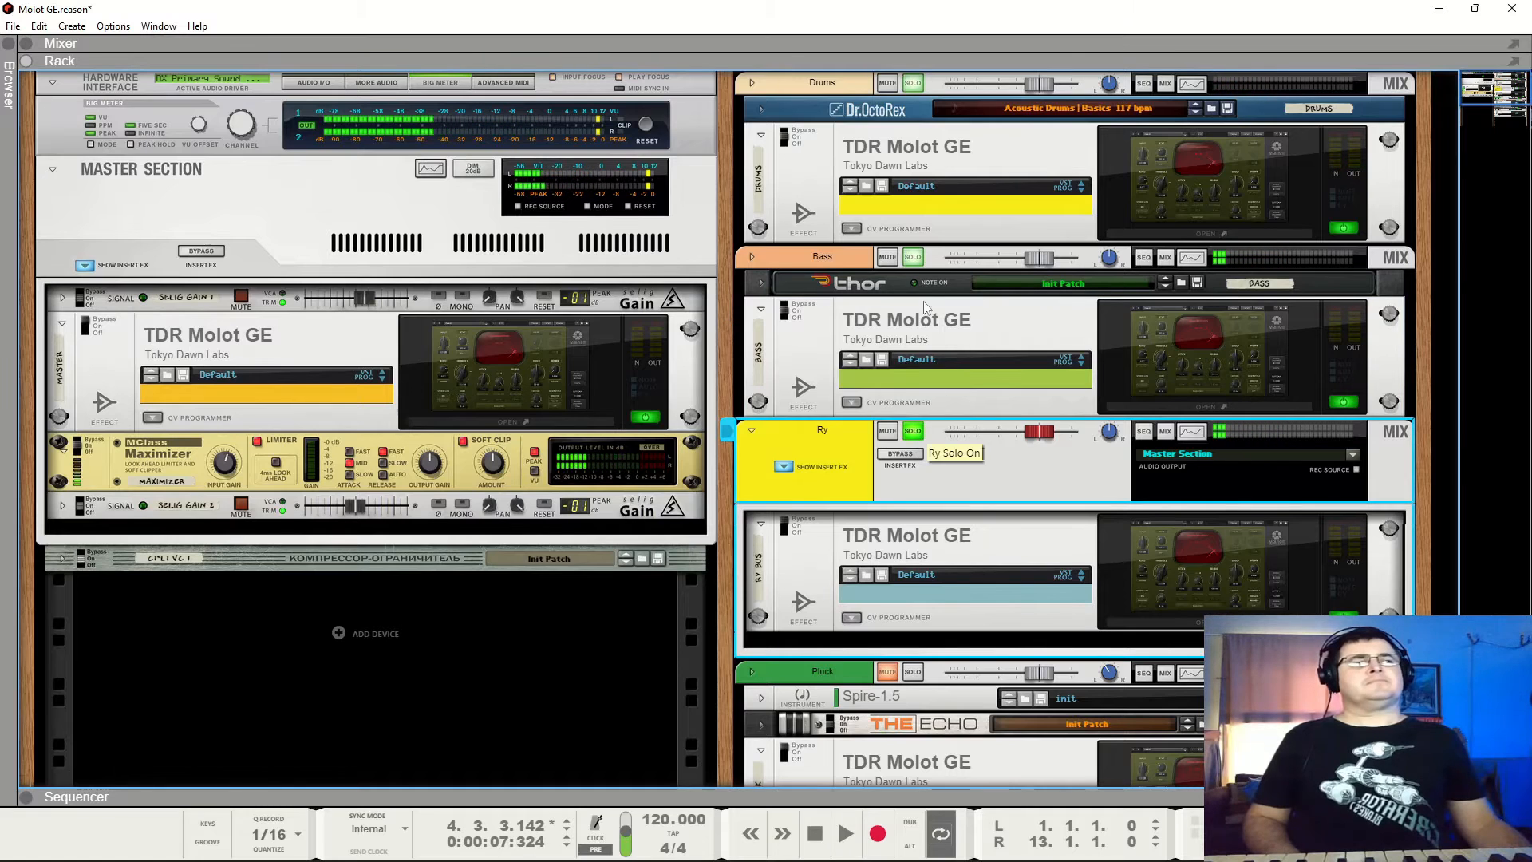
key("space")
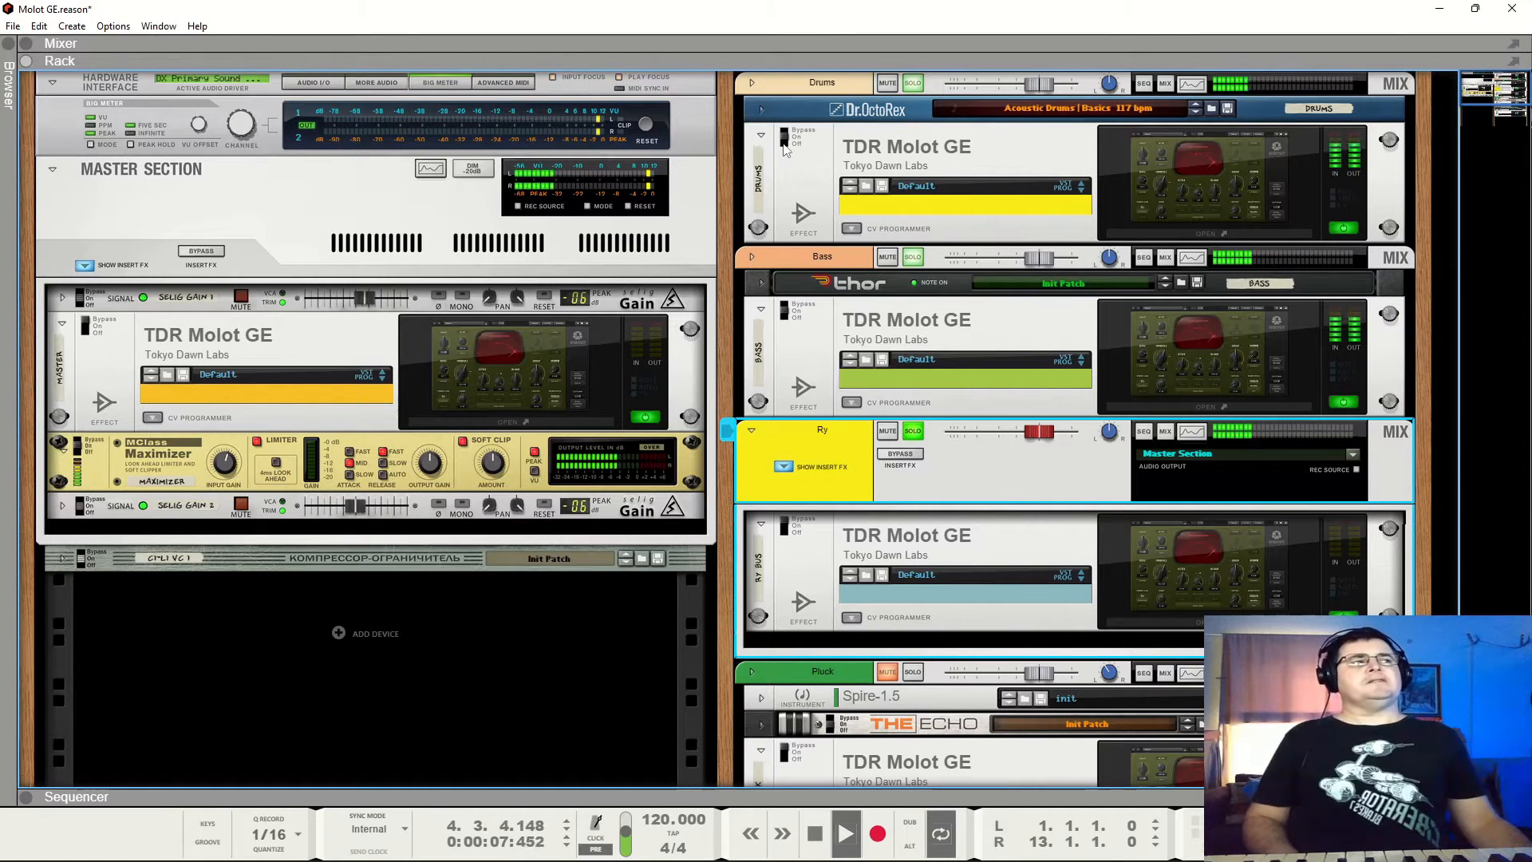
left_click(787, 128)
left_click(787, 296)
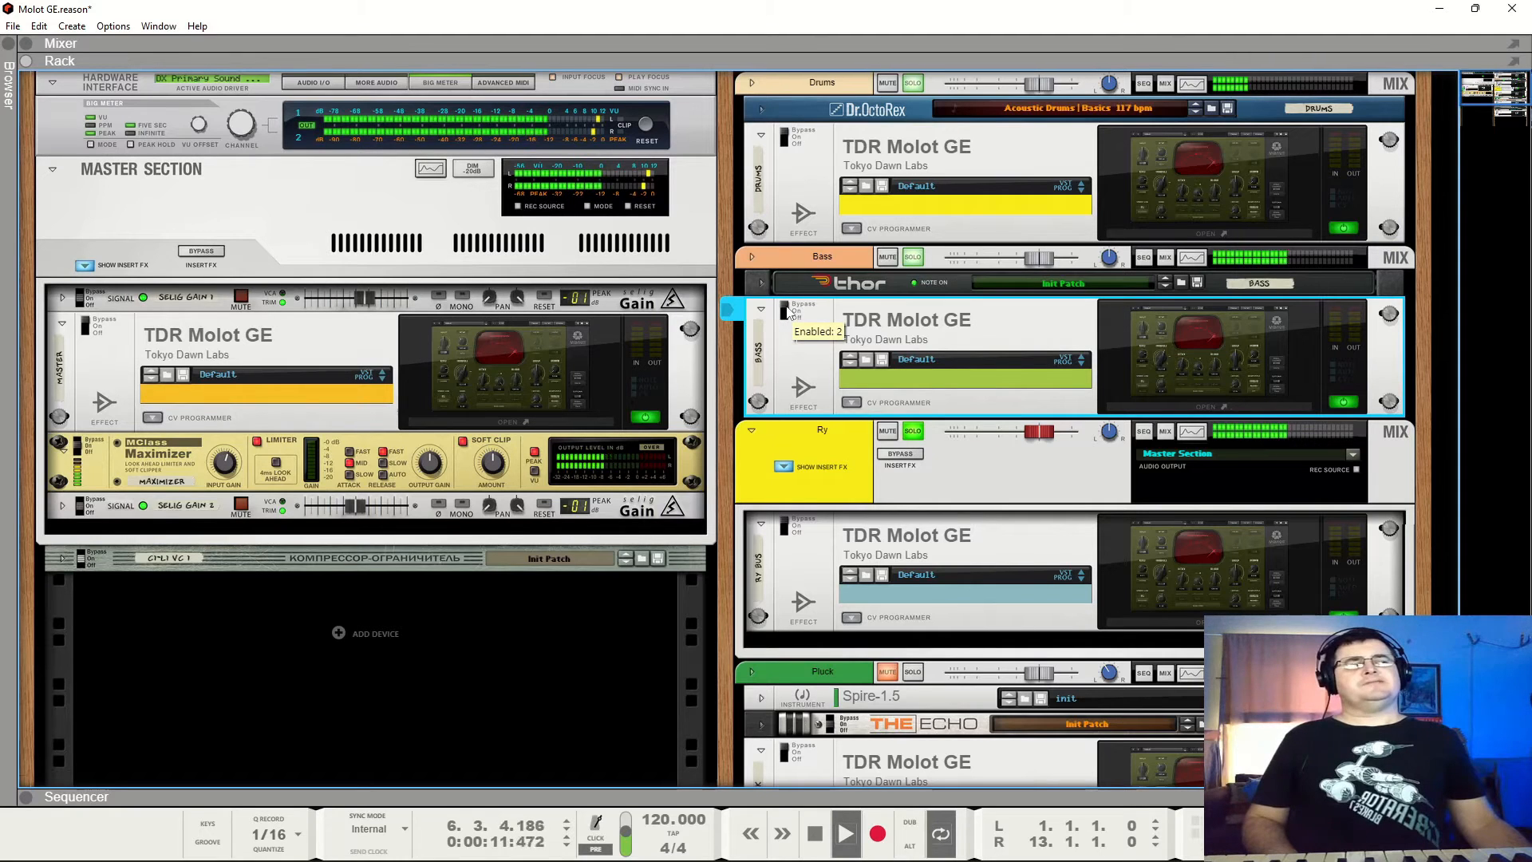
left_click(786, 140)
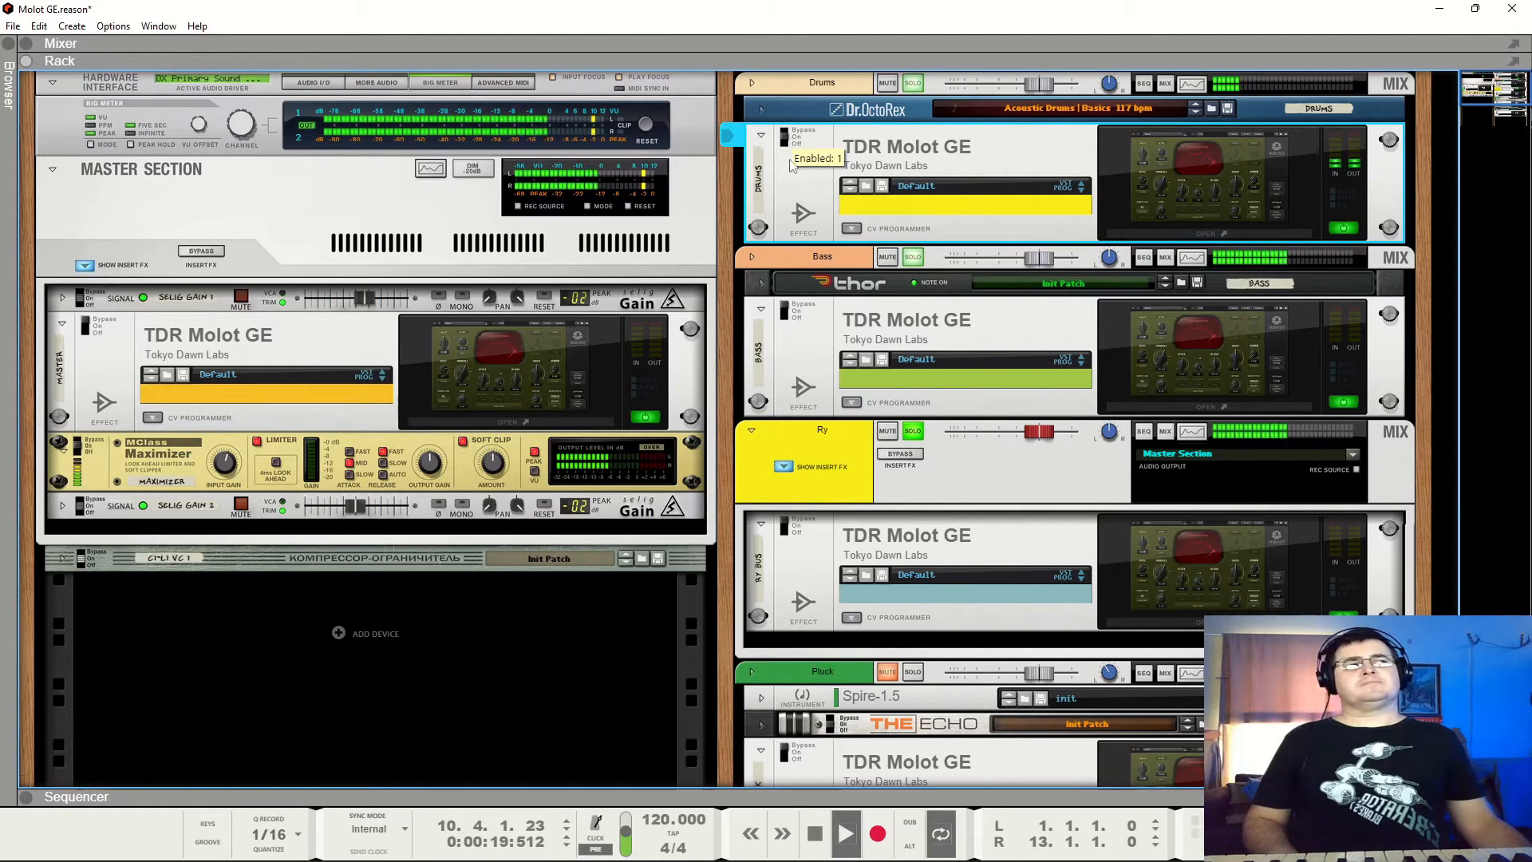
left_click(785, 311)
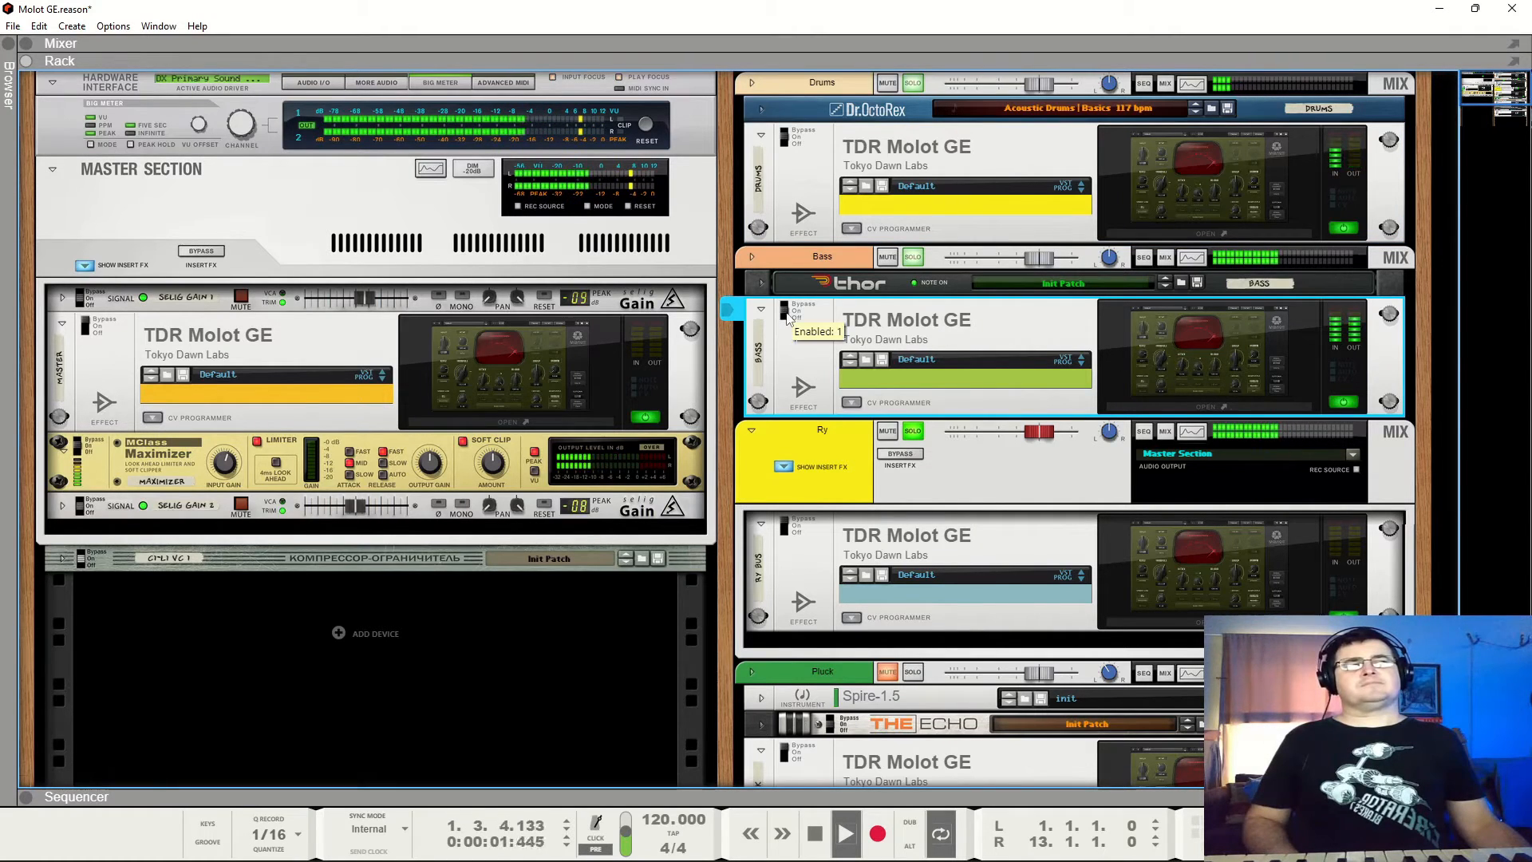
left_click(788, 318)
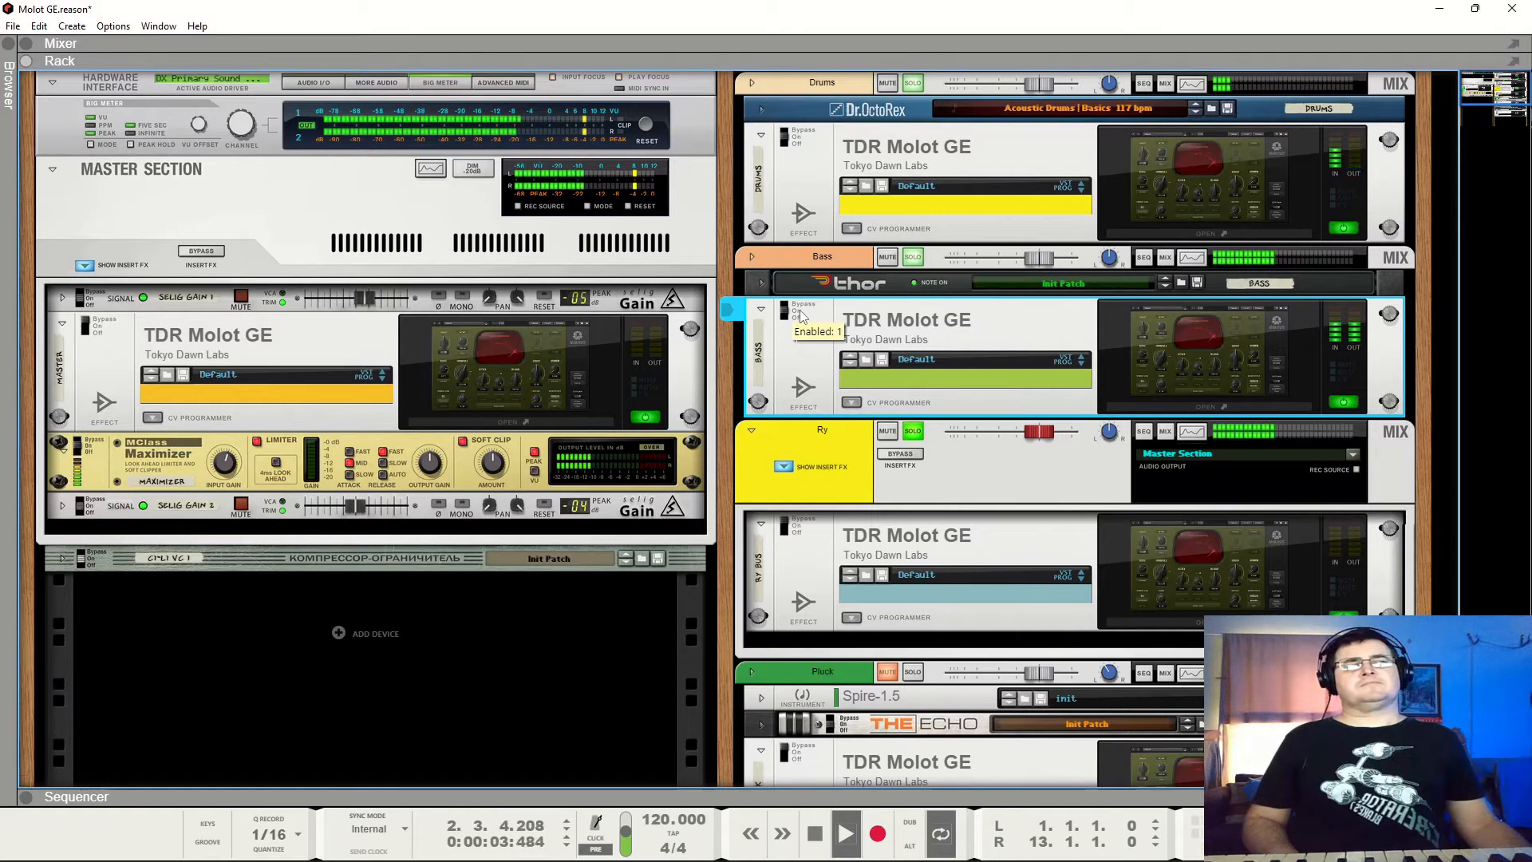
key("space")
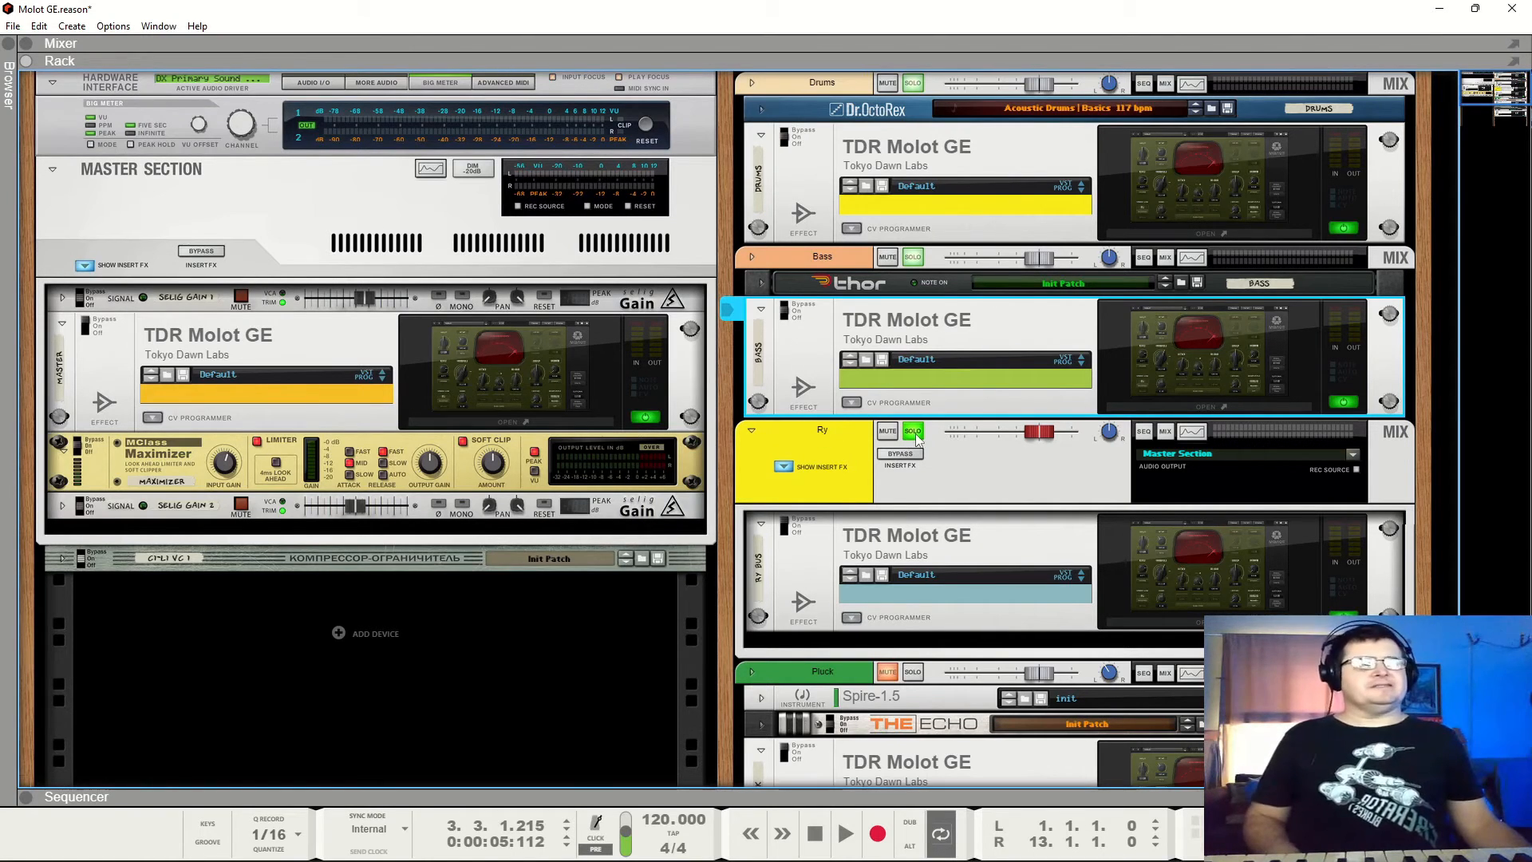
Resume playback, enable the RY Bus compressor and open its controls, dismissing the demo notice.
key("space")
left_click(788, 532)
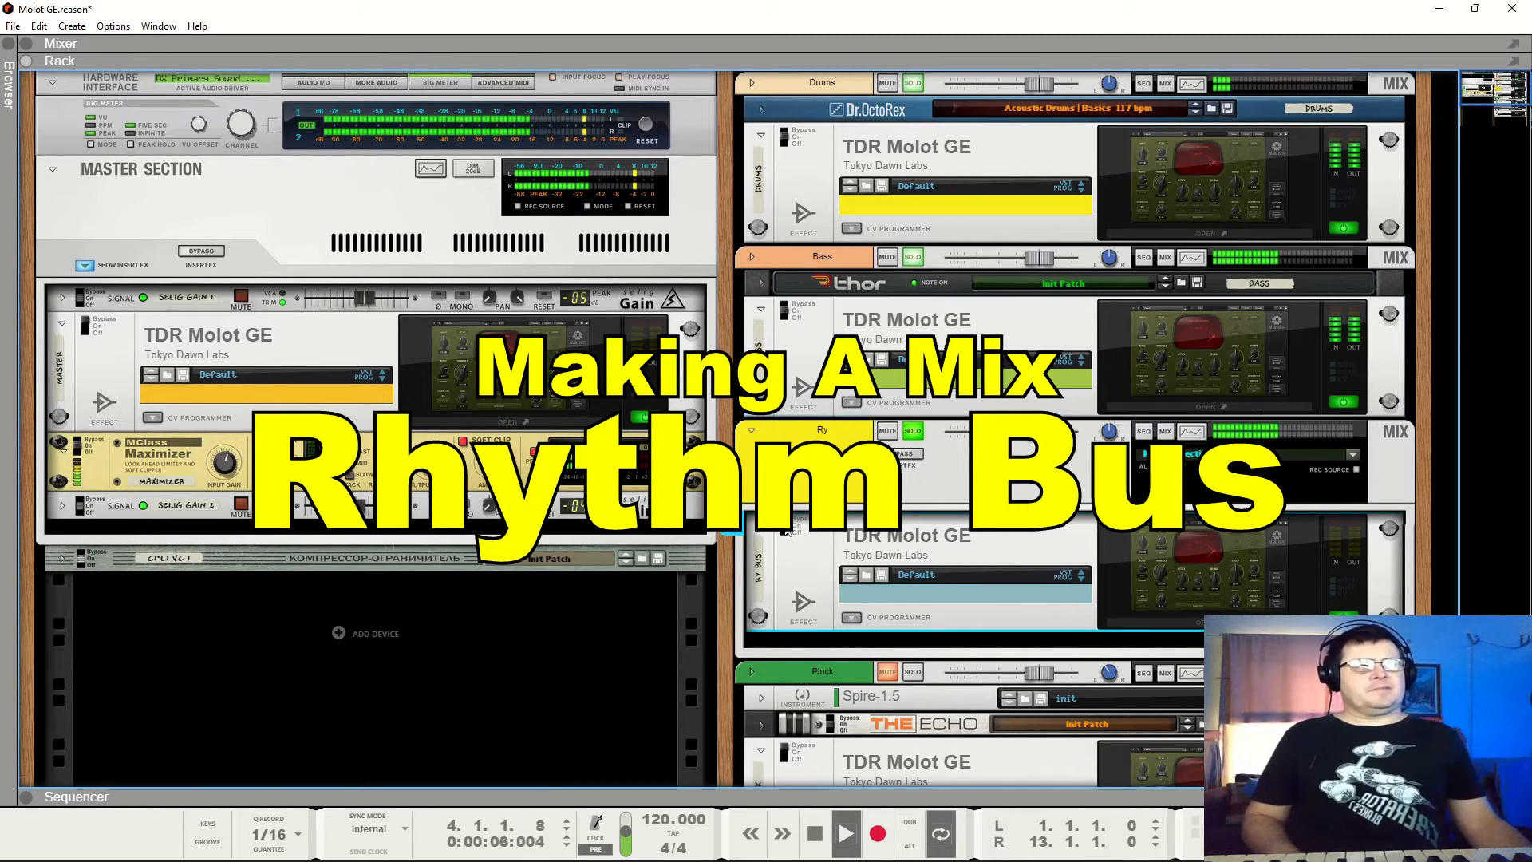
double_click(1171, 576)
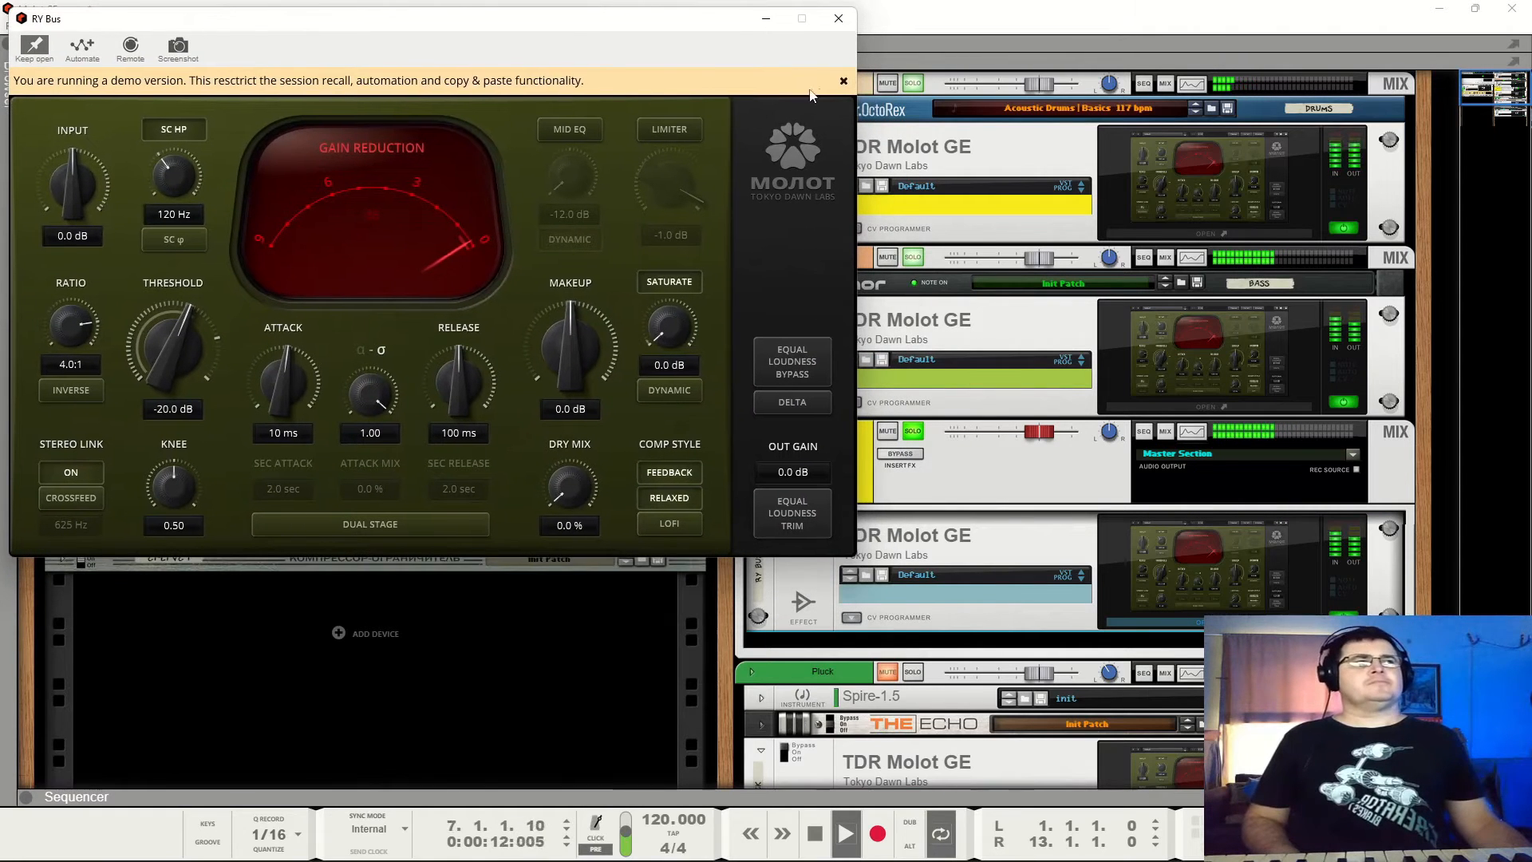
left_click(843, 80)
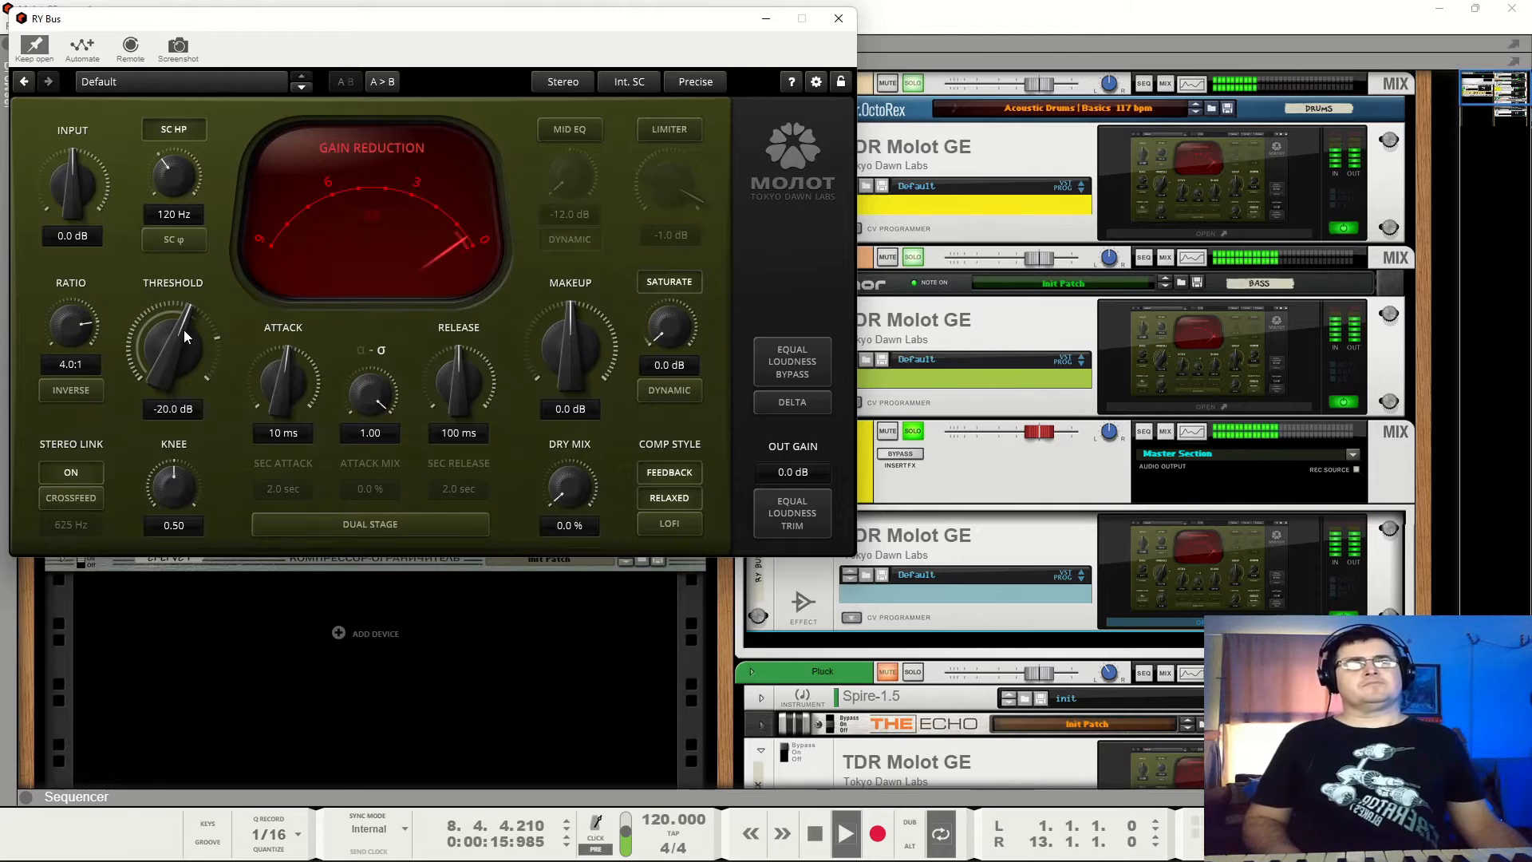
Set the rhythm bus compressor's threshold to -40.0 dB, attack to 68 ms, ratio to 8.3:1 and α-σ control to 0.00.
left_click_drag(370, 389, 370, 471)
left_click_drag(266, 404, 267, 367)
left_click_drag(150, 335, 150, 382)
left_click_drag(71, 317, 72, 351)
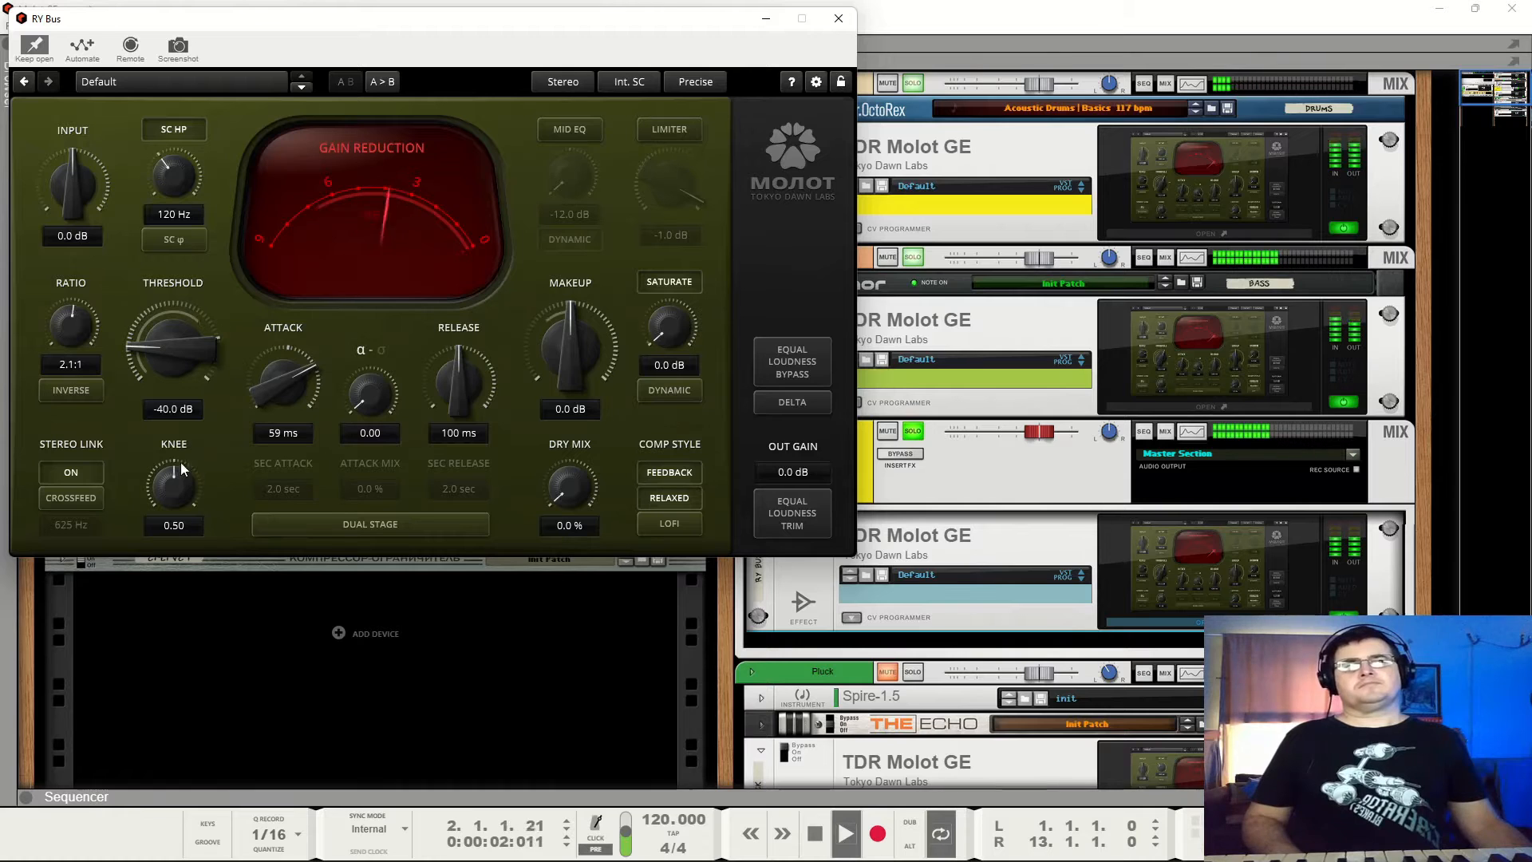
left_click_drag(60, 329, 65, 300)
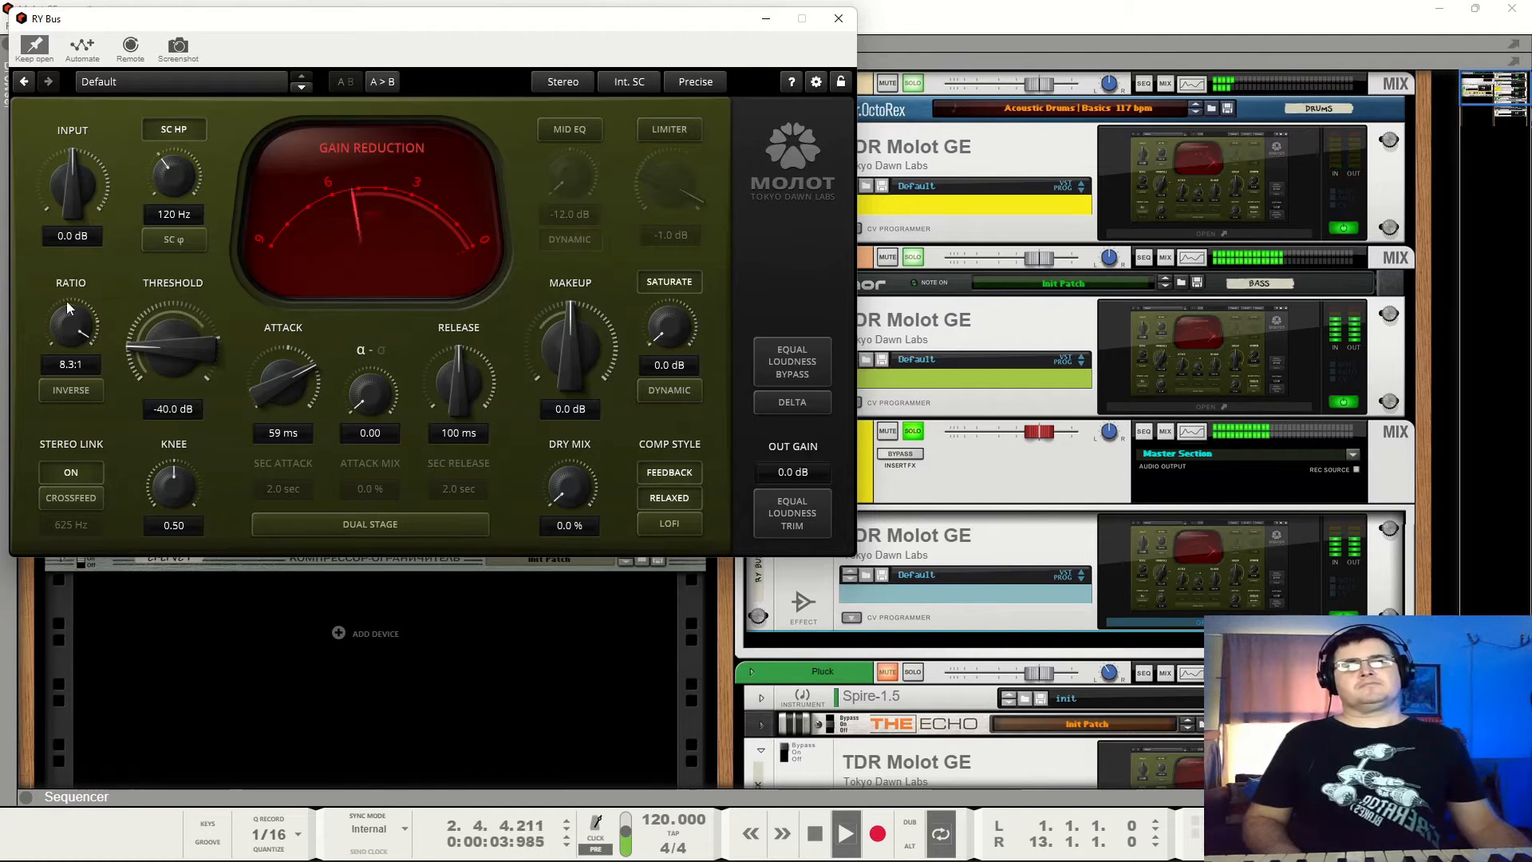
left_click_drag(272, 399, 271, 388)
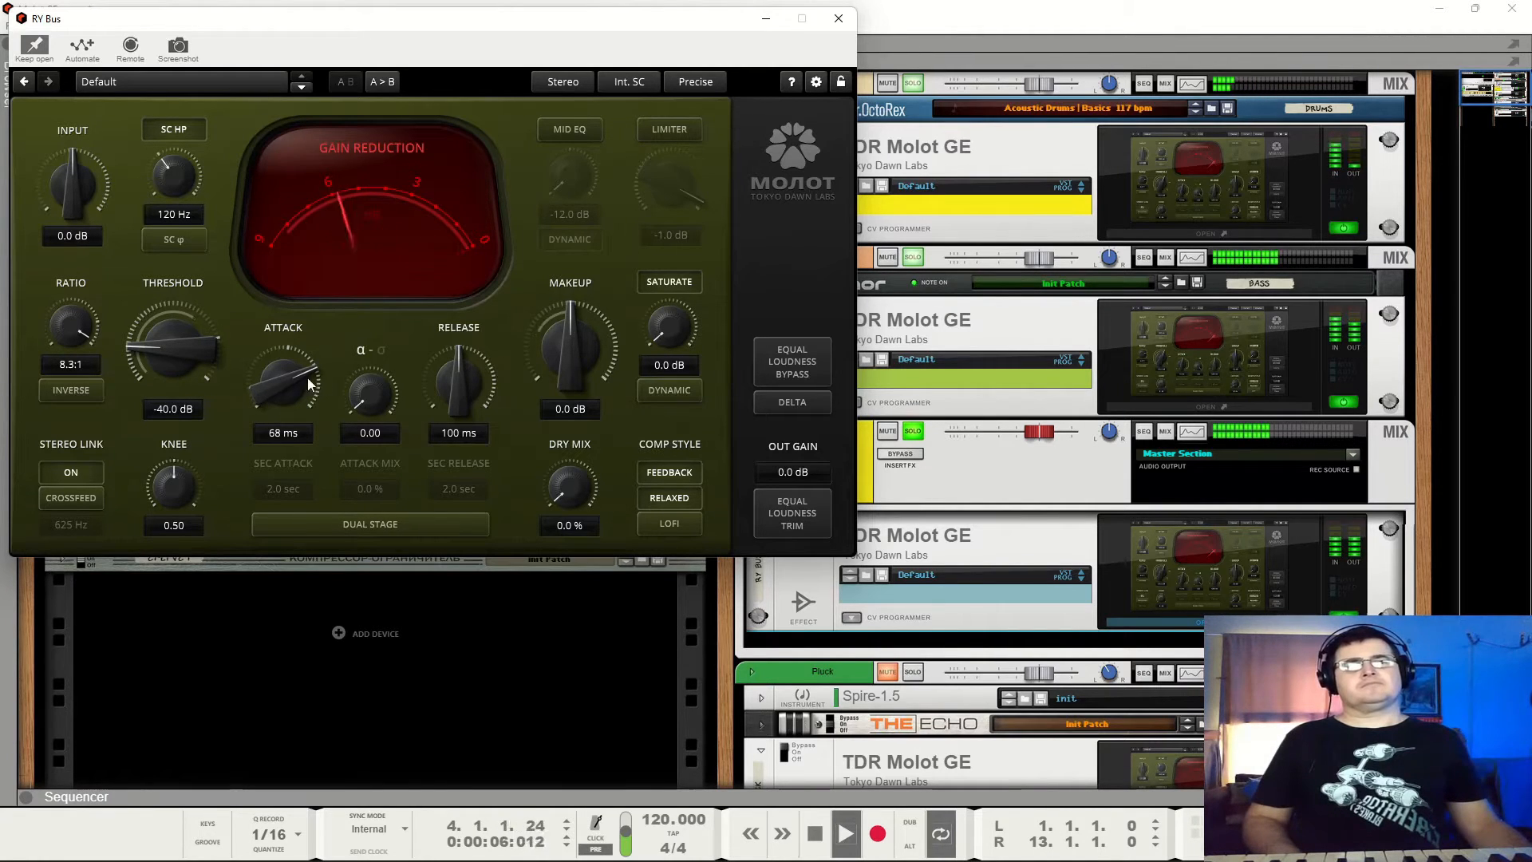
Set the rhythm bus release to 16 ms and the α-σ control to 0.50, after trying it at 1.00.
left_click_drag(458, 386, 458, 442)
left_click_drag(383, 399, 383, 320)
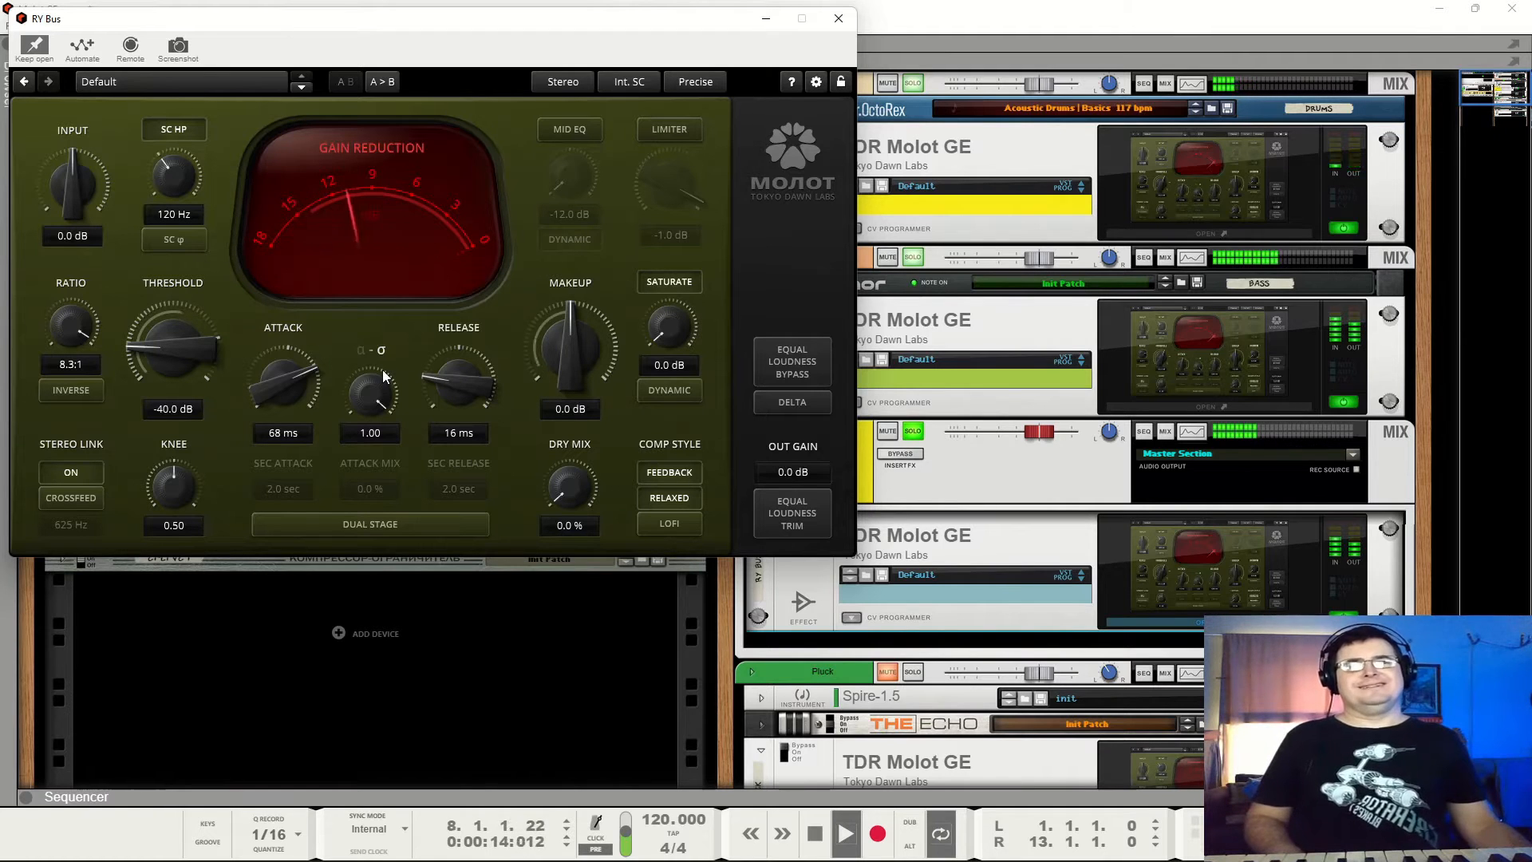
key("space")
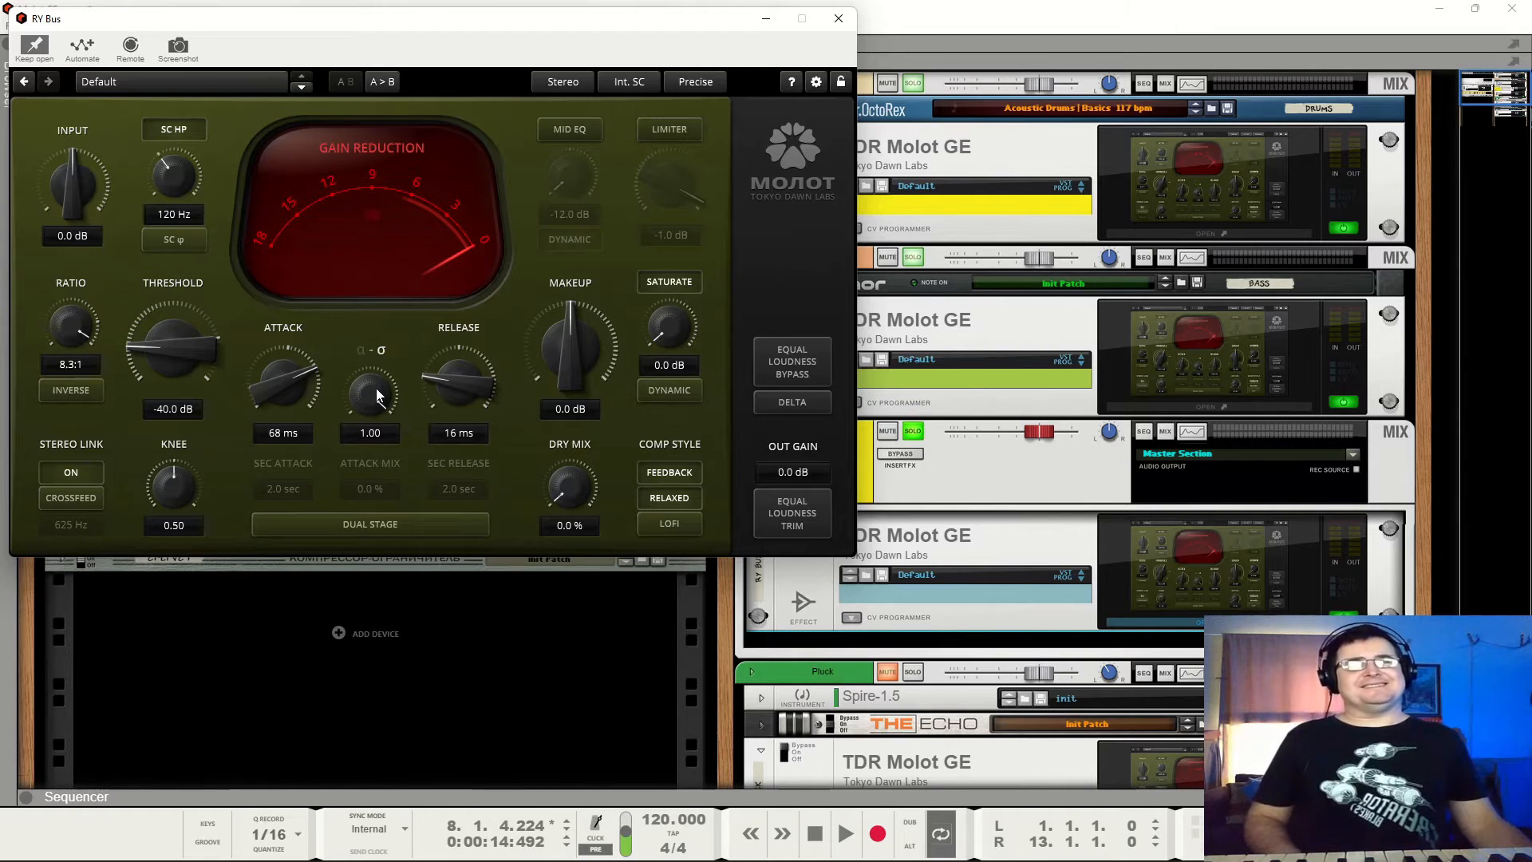
left_click_drag(375, 389, 376, 416)
key("space")
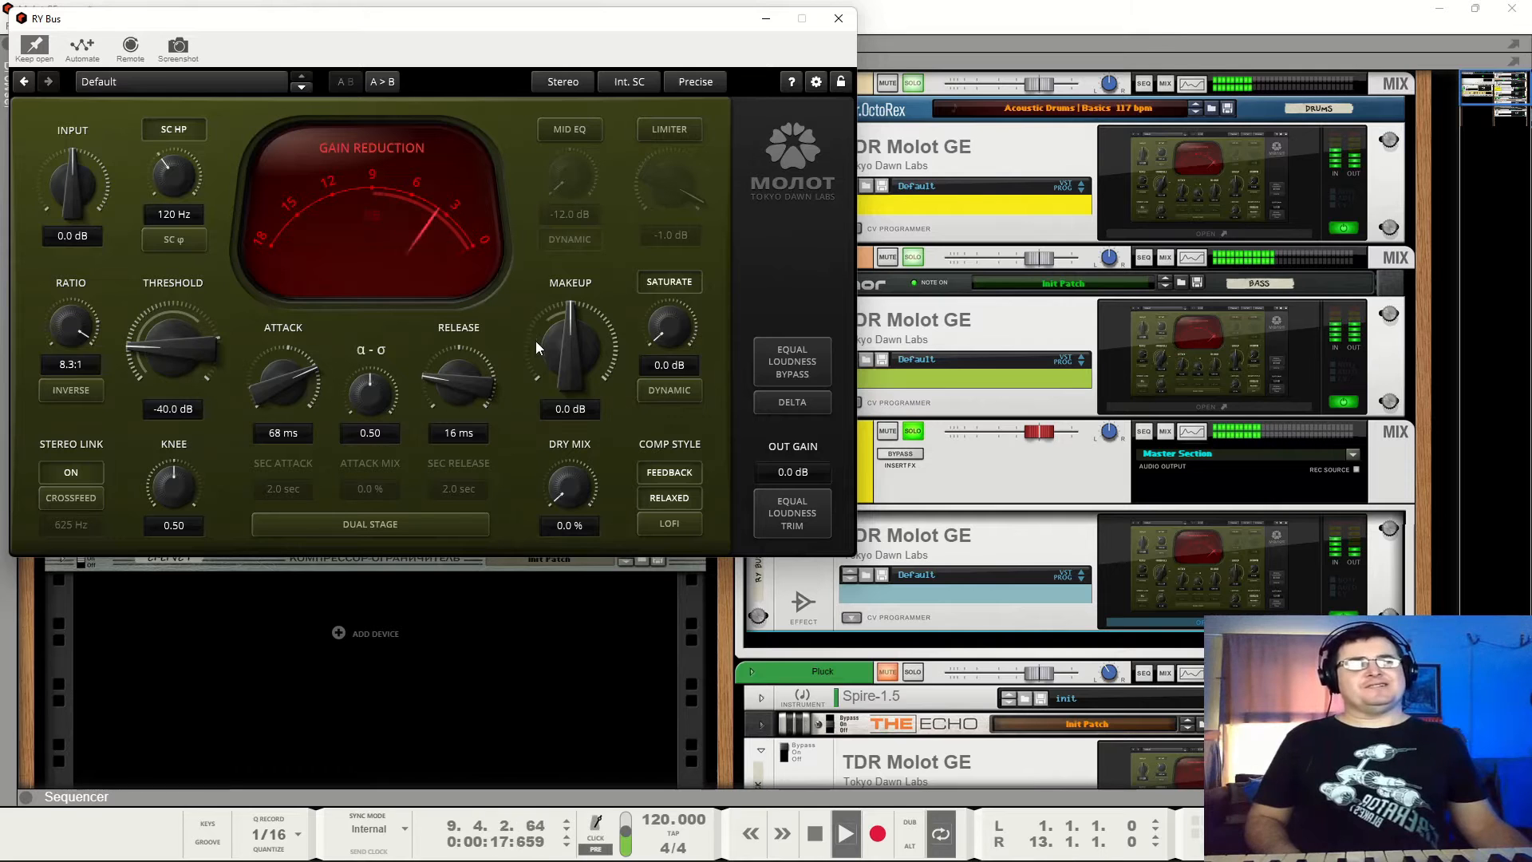
Set the rhythm bus saturation to 2.4 dB, and audition the sidechain high-pass off and on.
left_click(682, 280)
left_click_drag(672, 332, 672, 310)
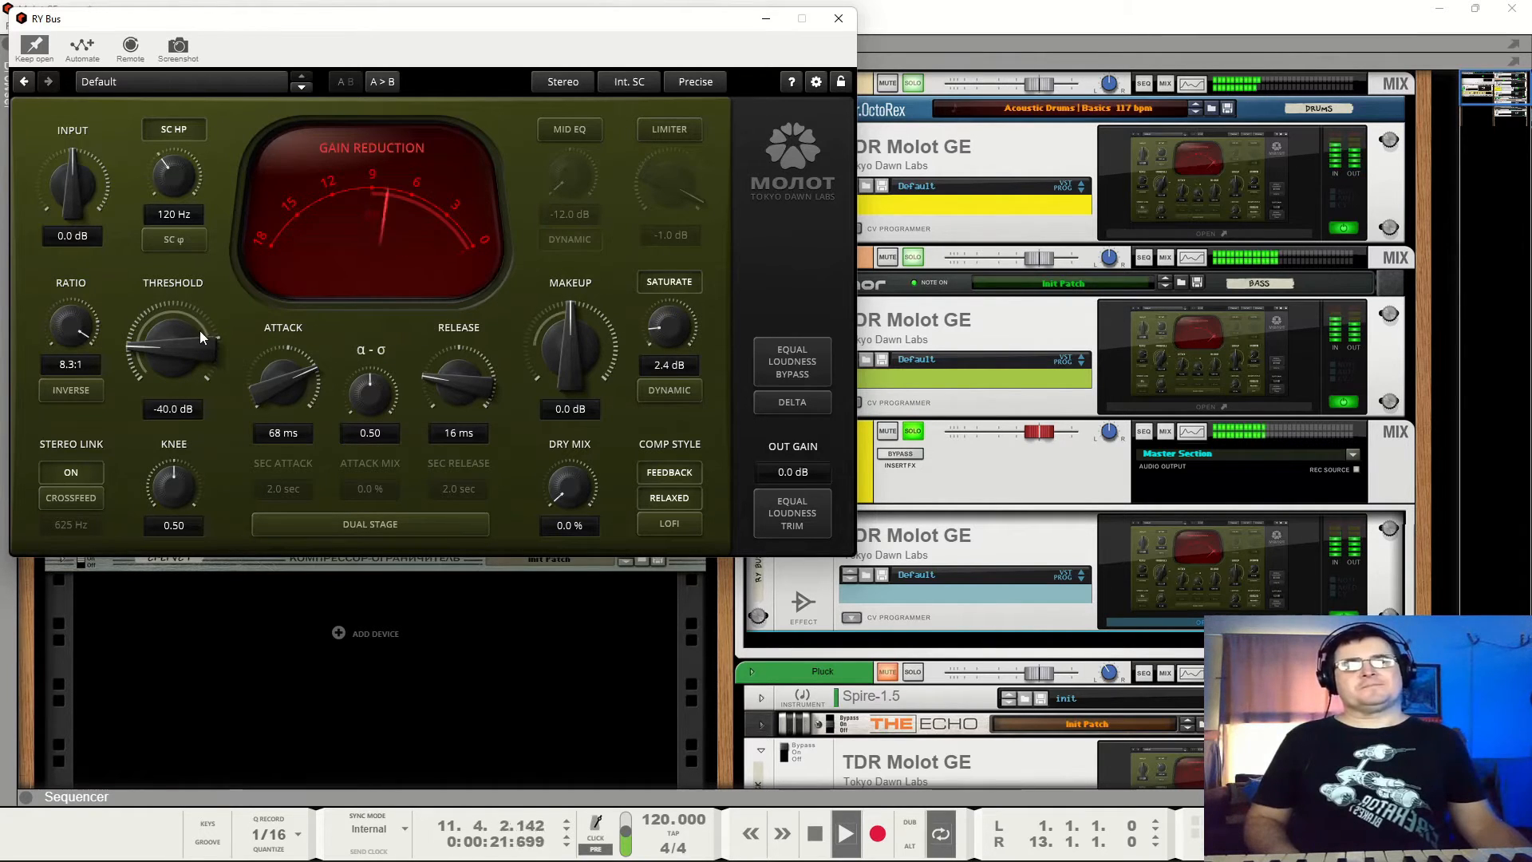
left_click(177, 129)
left_click(179, 130)
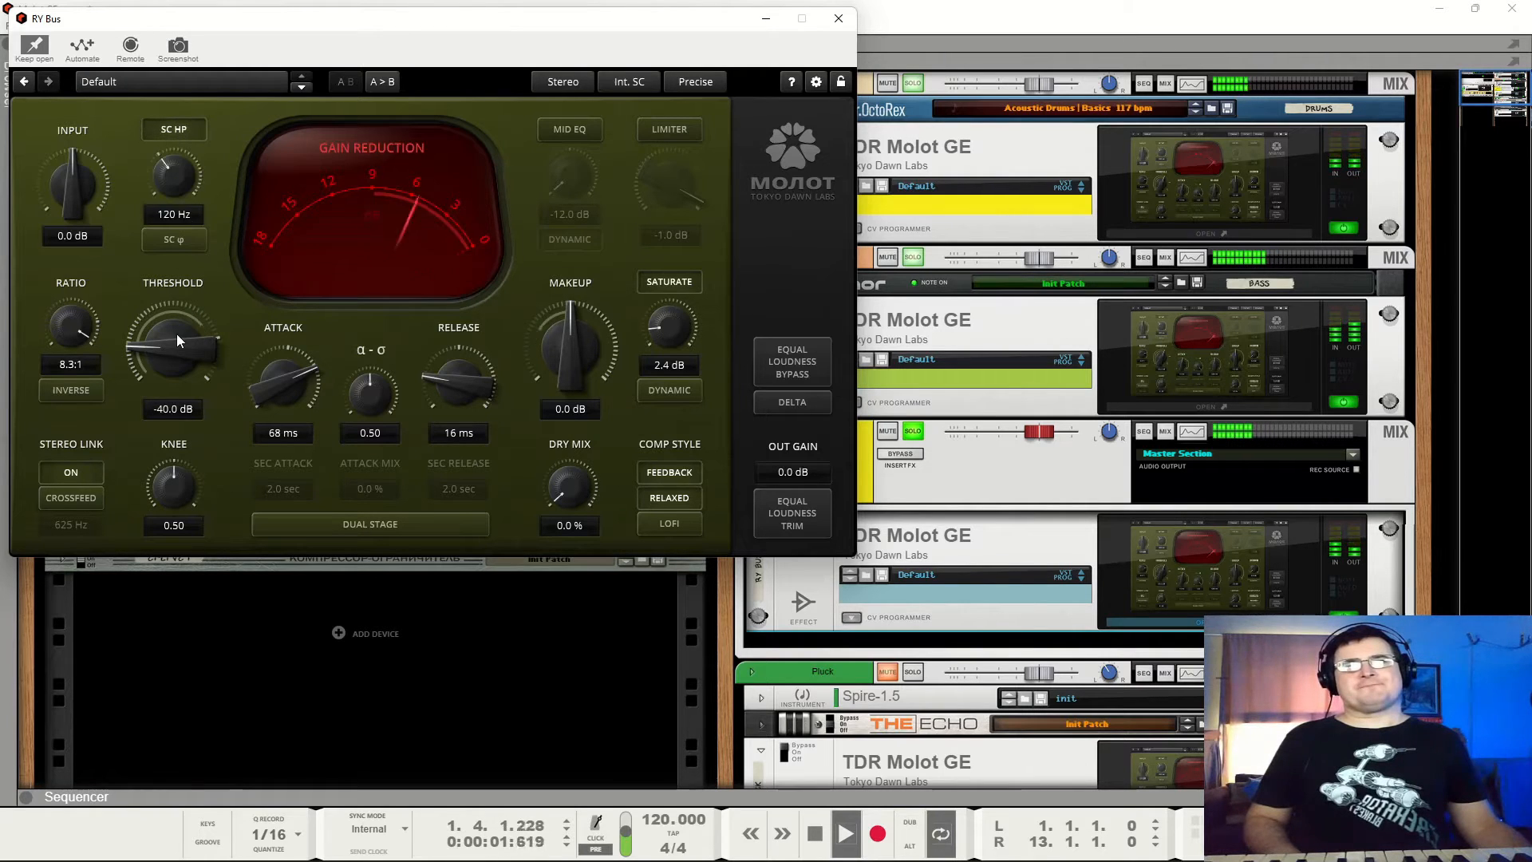
Lower the rhythm bus ratio to 2.0:1, and keep the attack at 68 ms after trying 66 ms.
left_click_drag(74, 312, 74, 354)
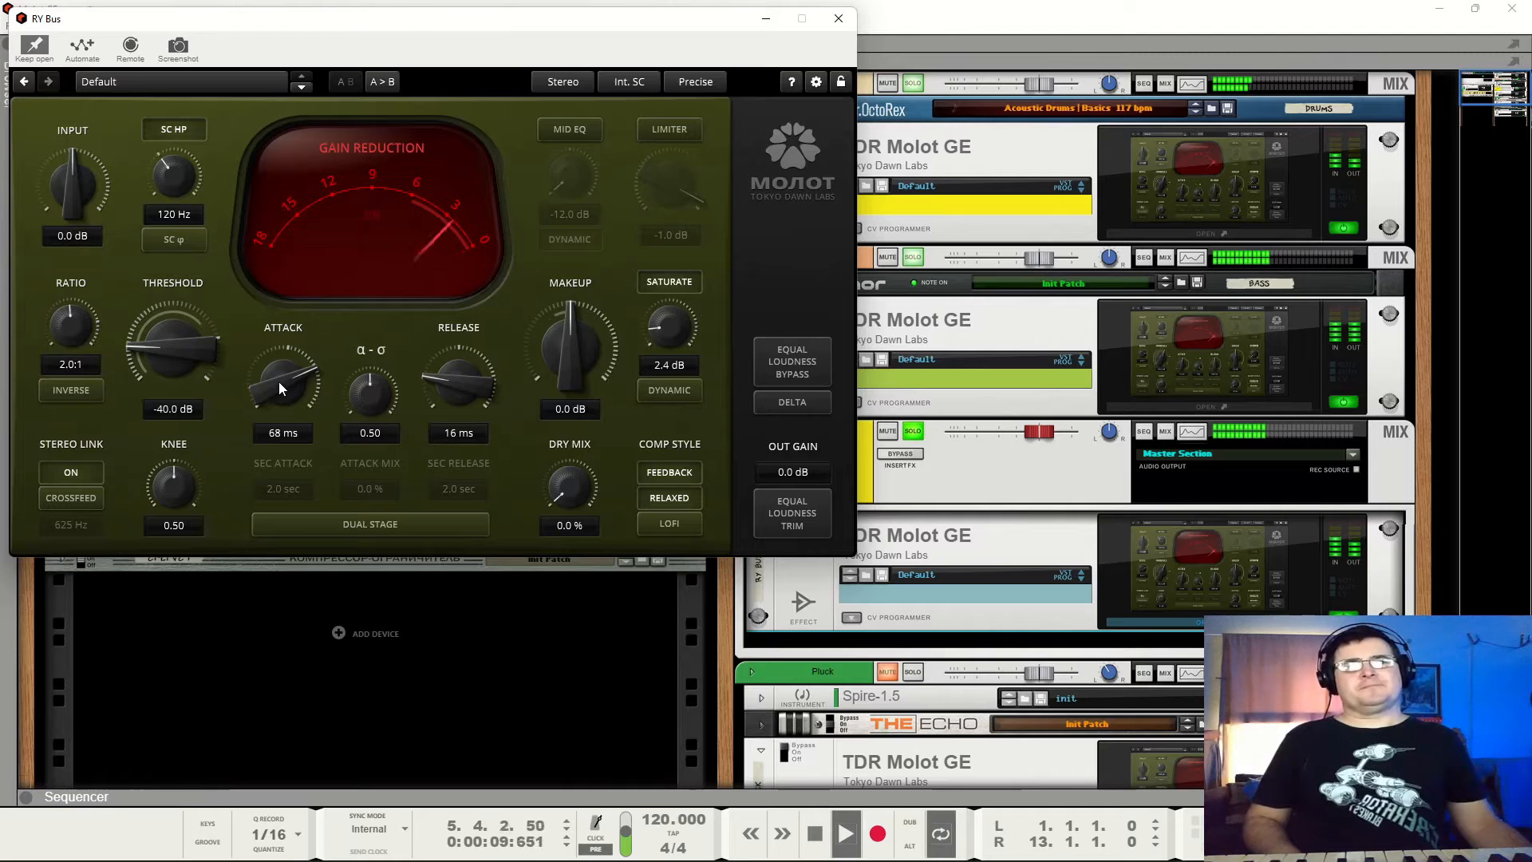
left_click_drag(279, 382, 280, 385)
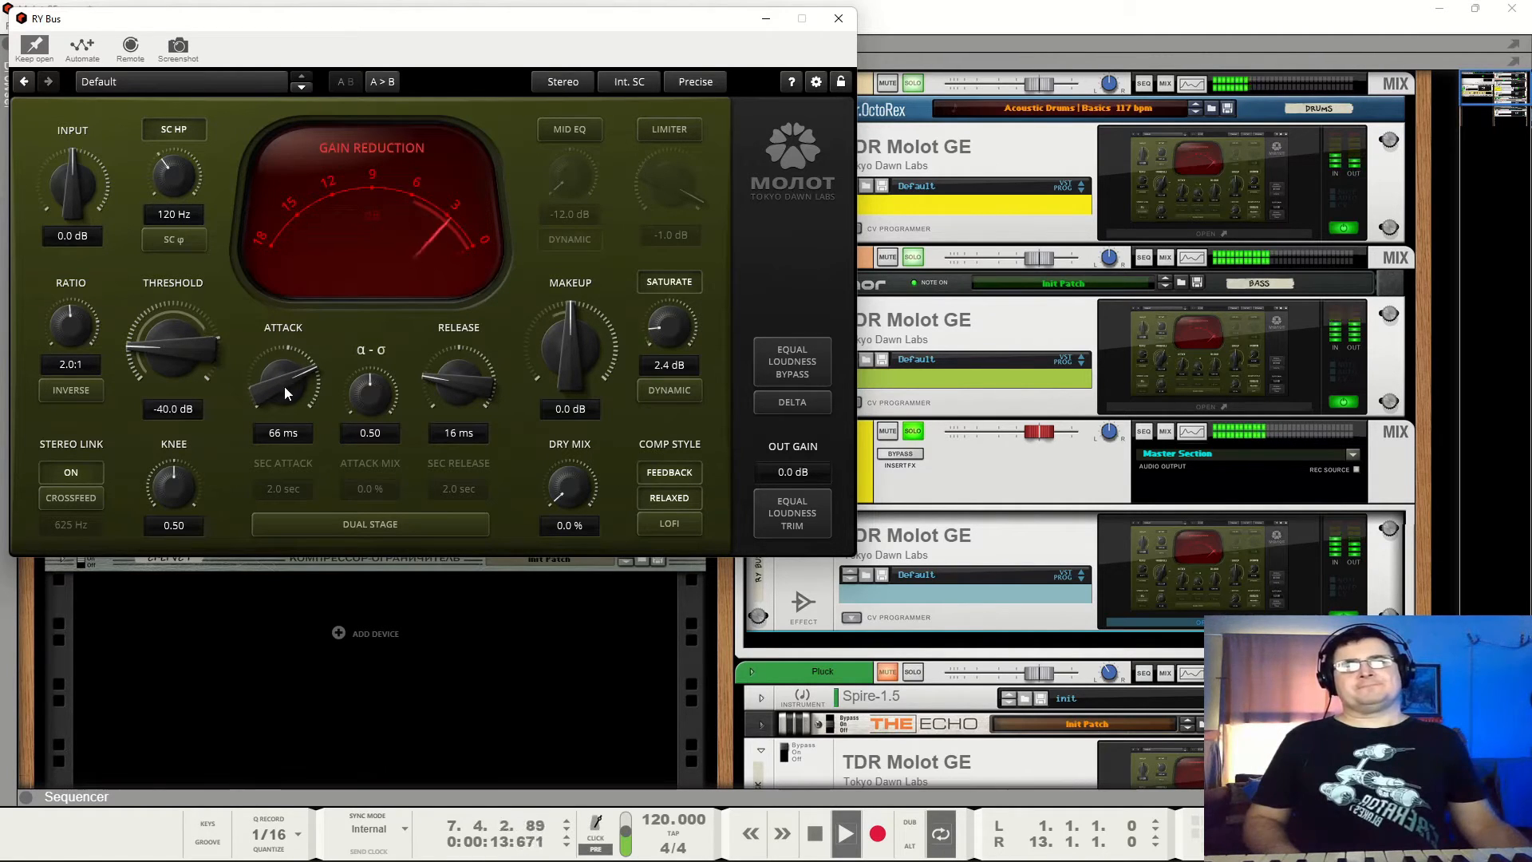
left_click_drag(284, 386, 284, 383)
Set the rhythm bus threshold to -21.9 dB, and narrow the gain reduction meter's scale to 4 dB.
left_click_drag(179, 354, 179, 322)
left_click(486, 184)
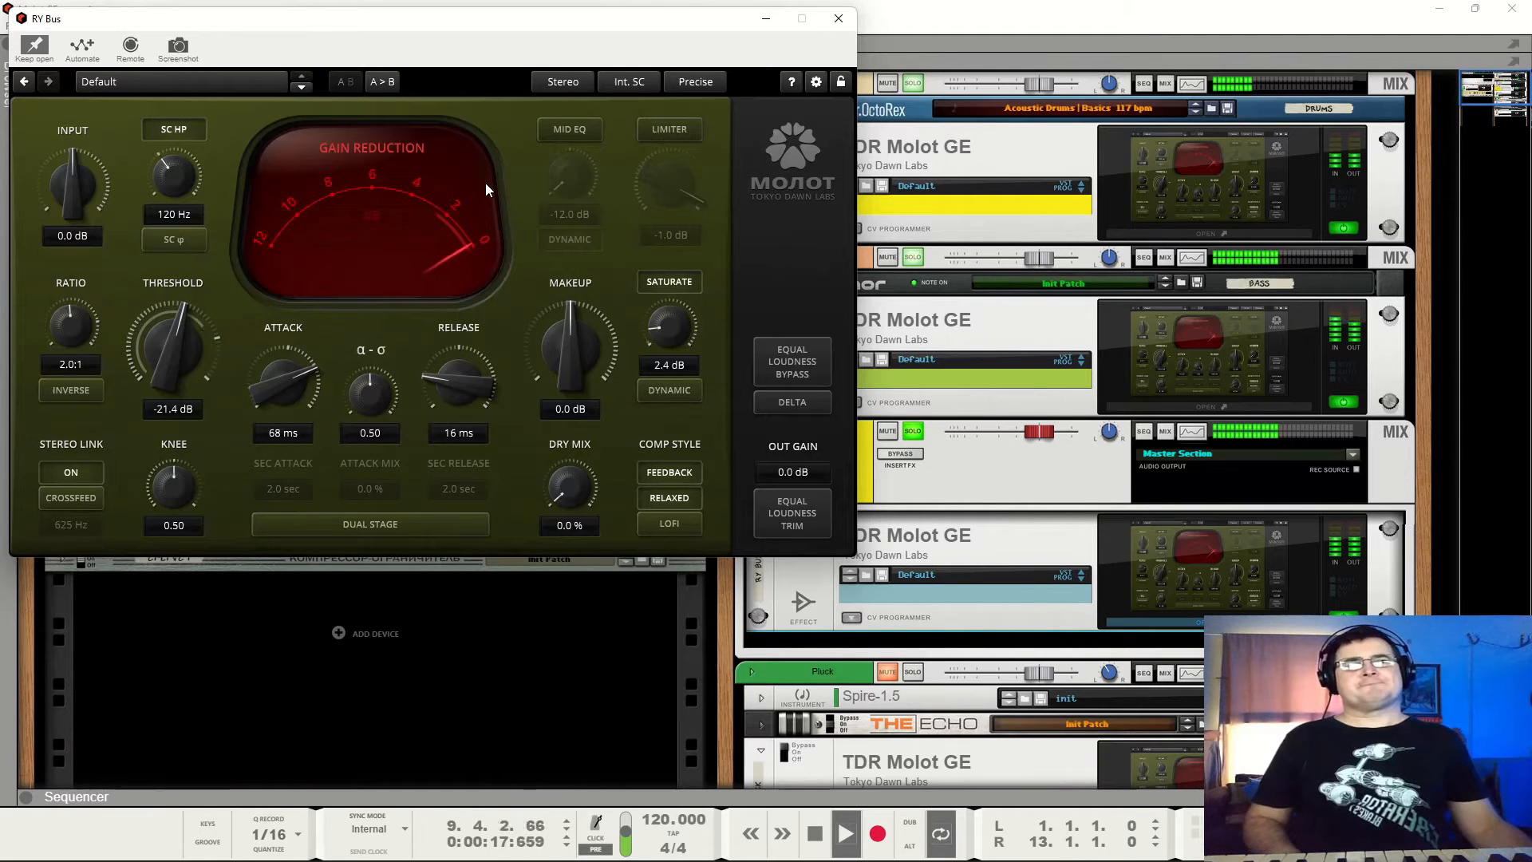
left_click(485, 189)
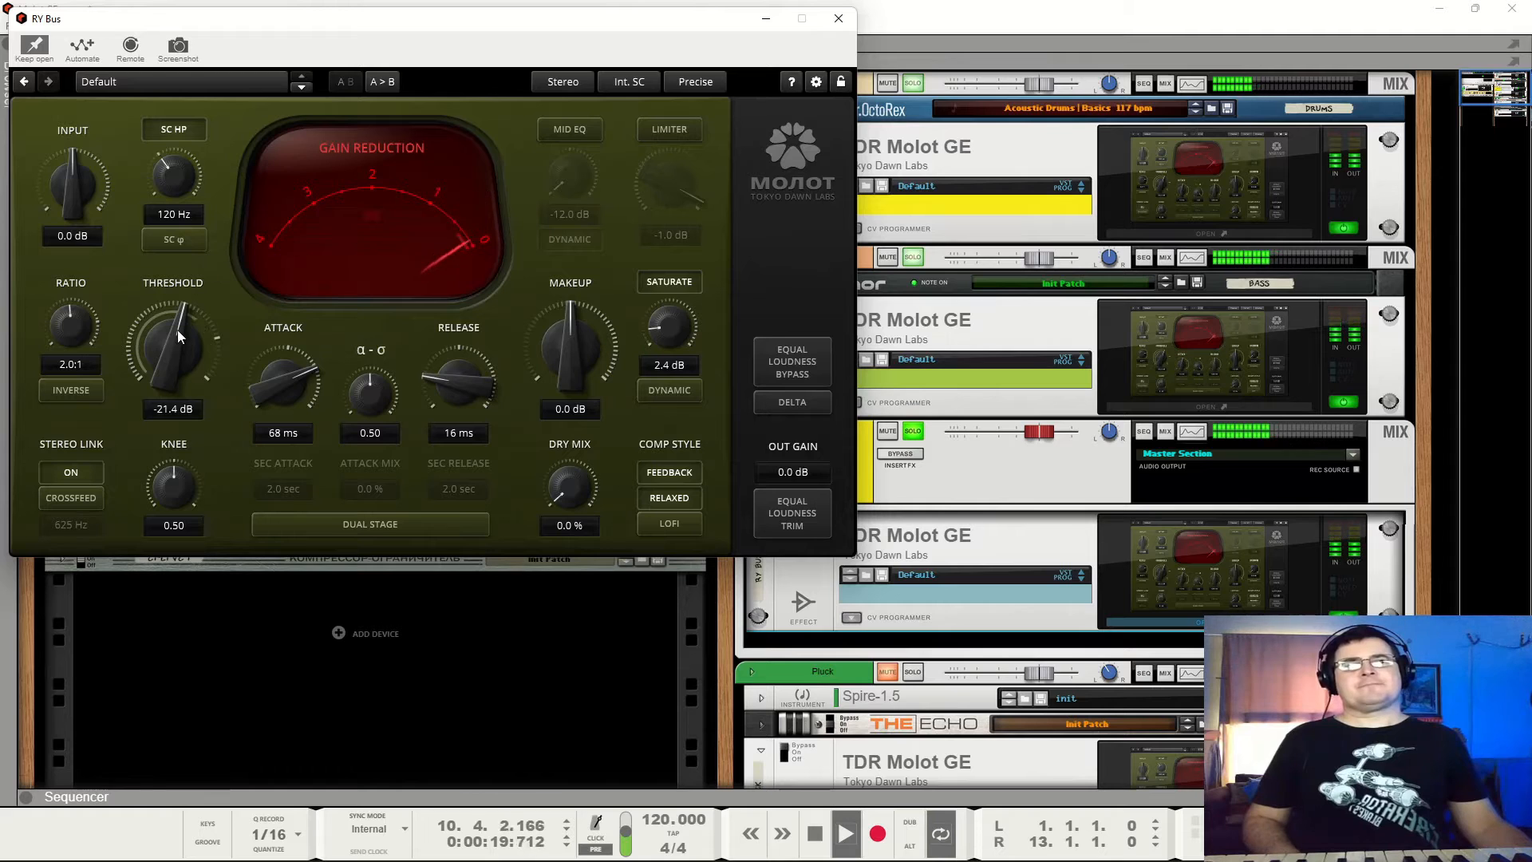
left_click_drag(178, 329, 175, 342)
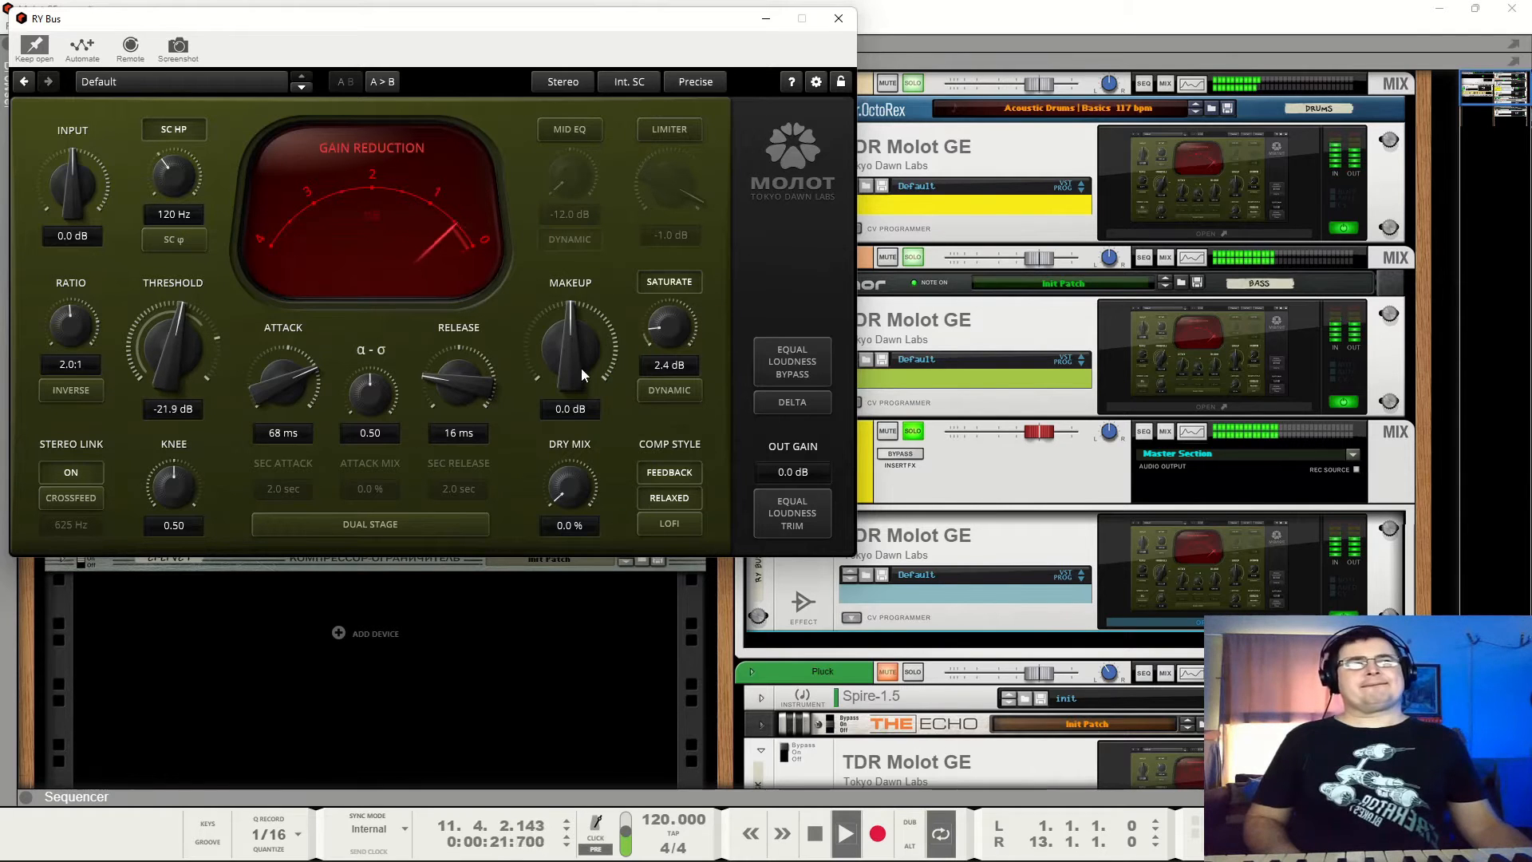
Audition the rhythm bus during playback with the equal loudness bypass on and off, and close its compressor window.
left_click(798, 361)
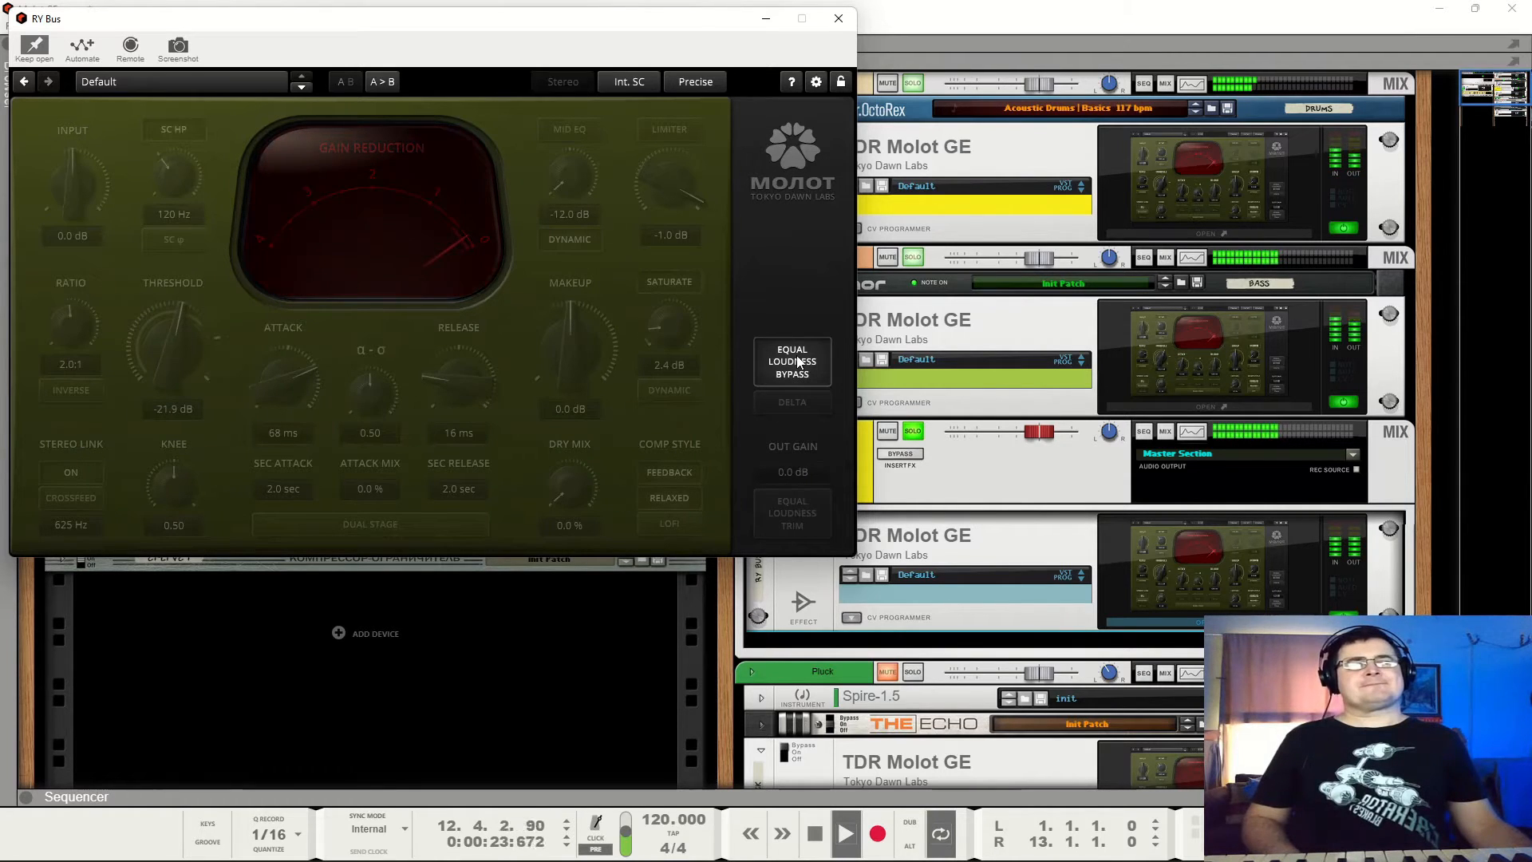
key("space")
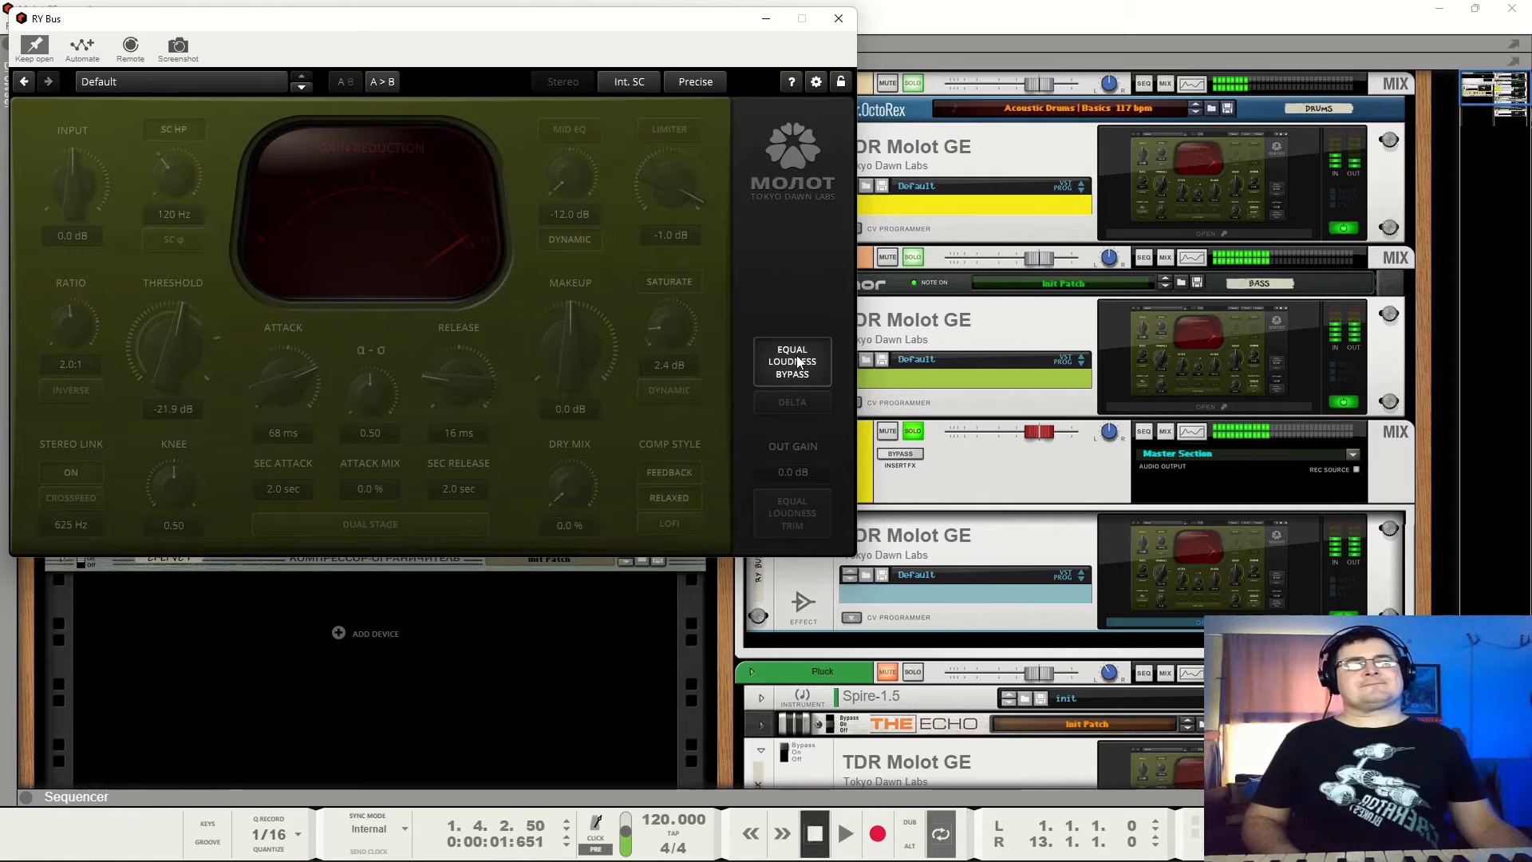
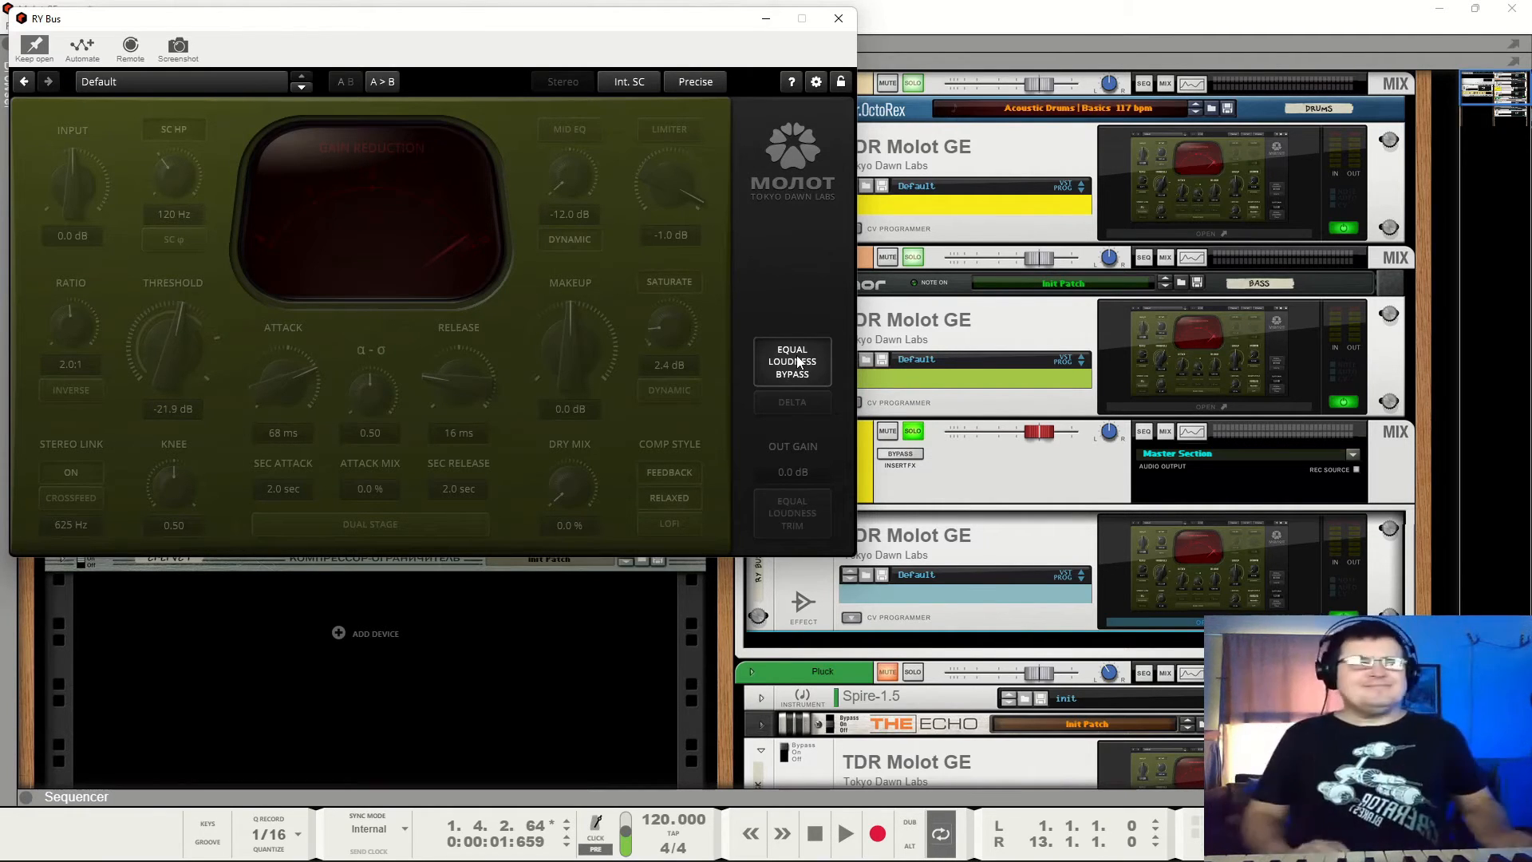
key("space")
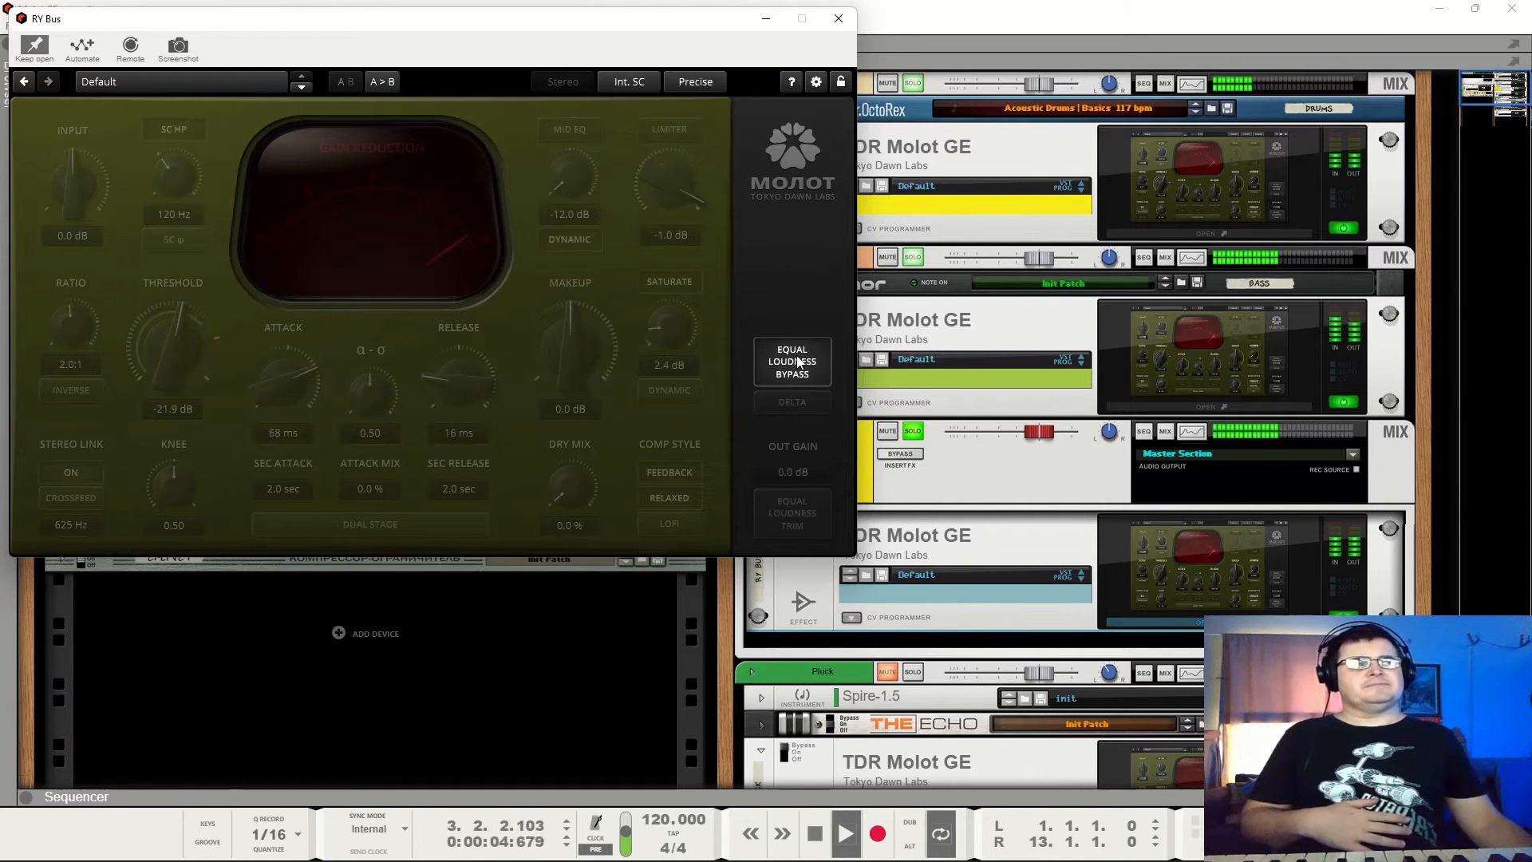
left_click(797, 361)
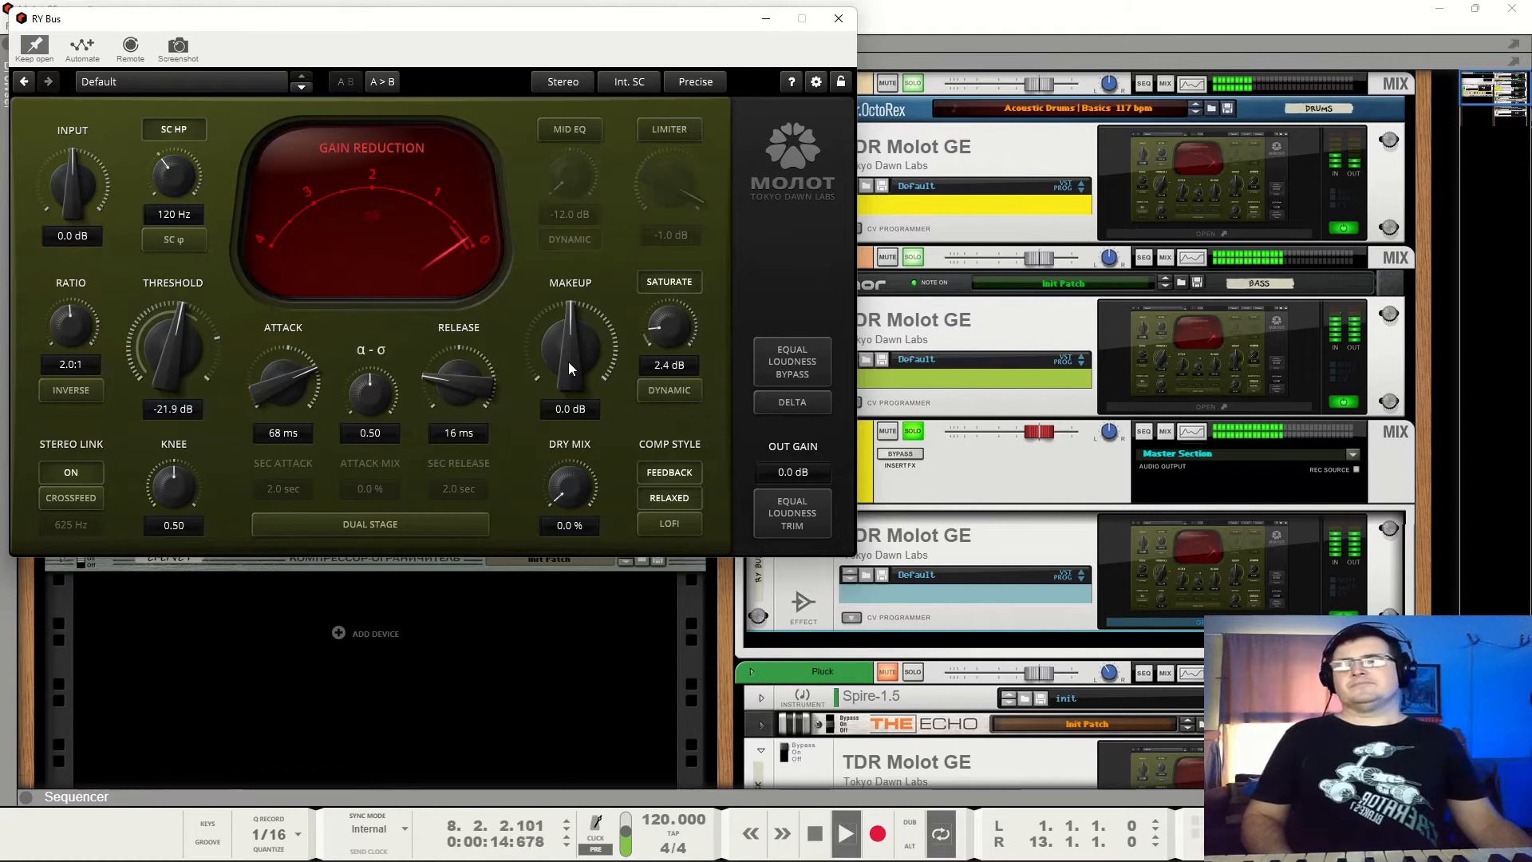
key("space")
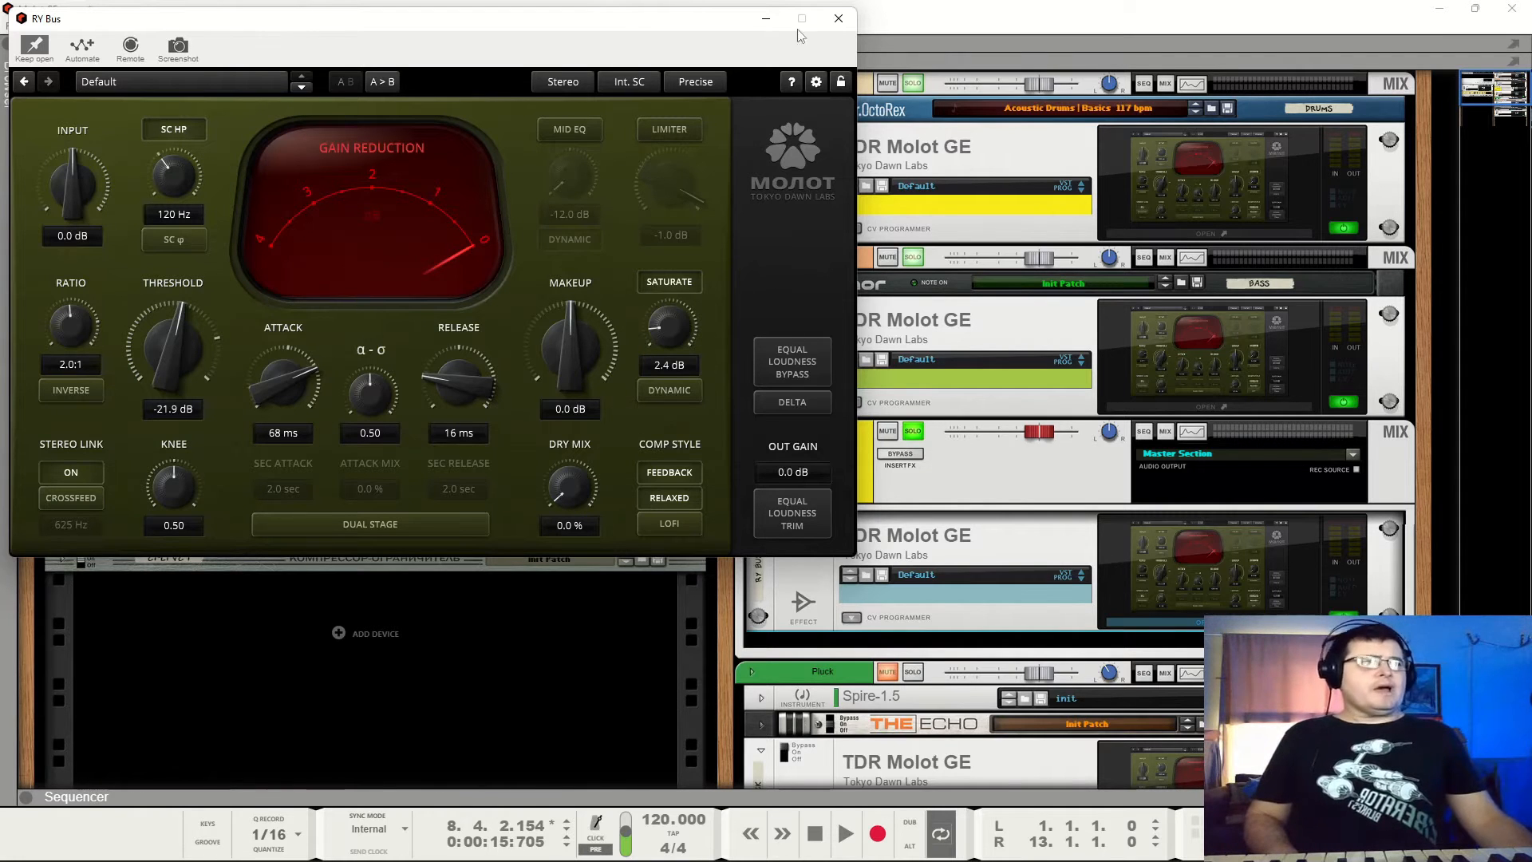
left_click(839, 18)
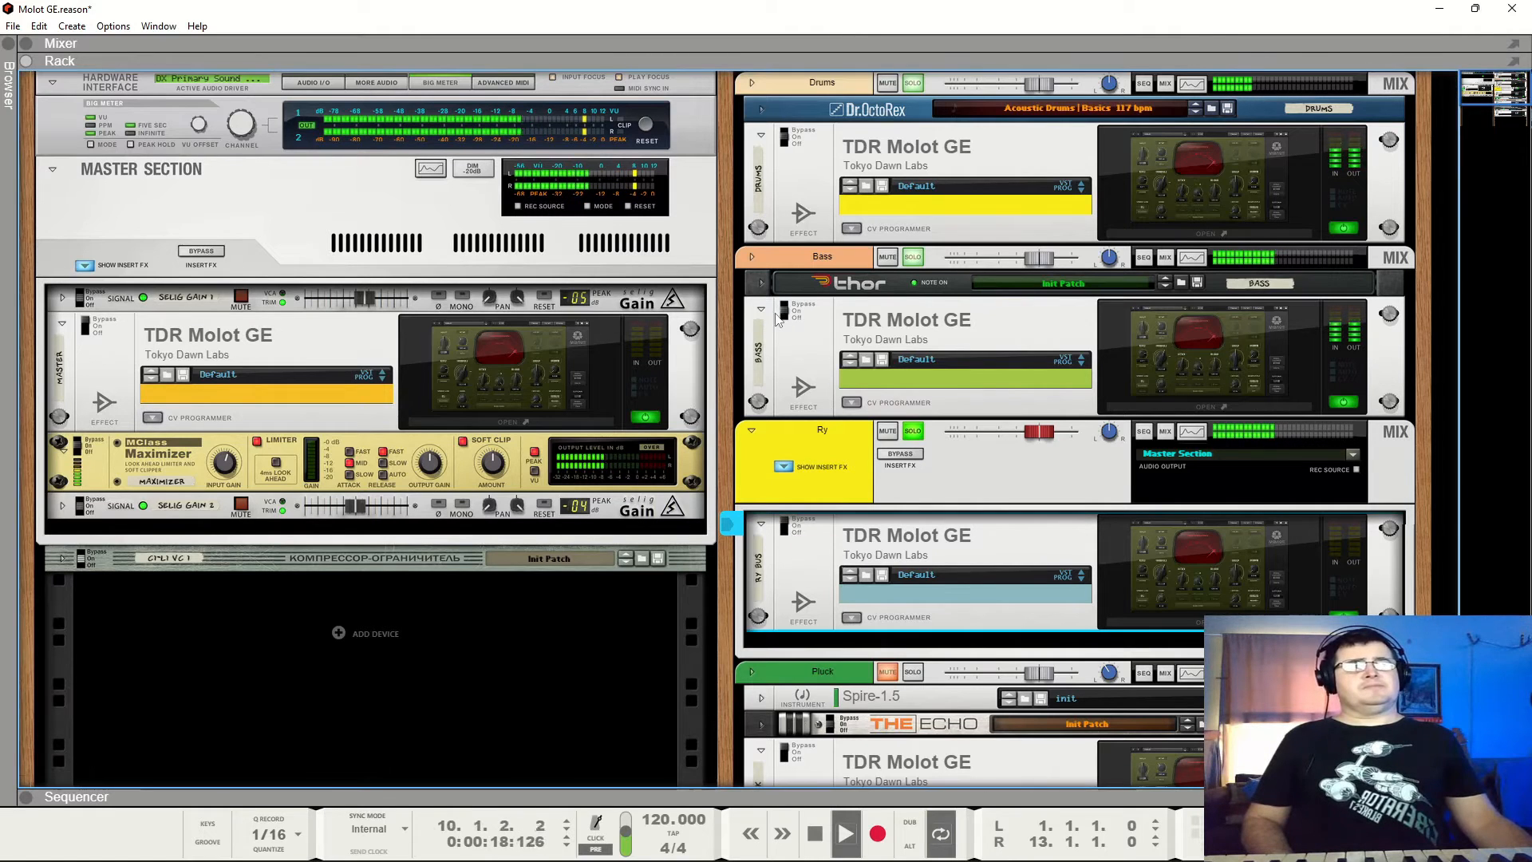
Turn off the drum, bass and rhythm bus compressors, and compare playback with the rhythm bus compressor bypassed and on.
left_click(828, 401)
left_click(807, 215)
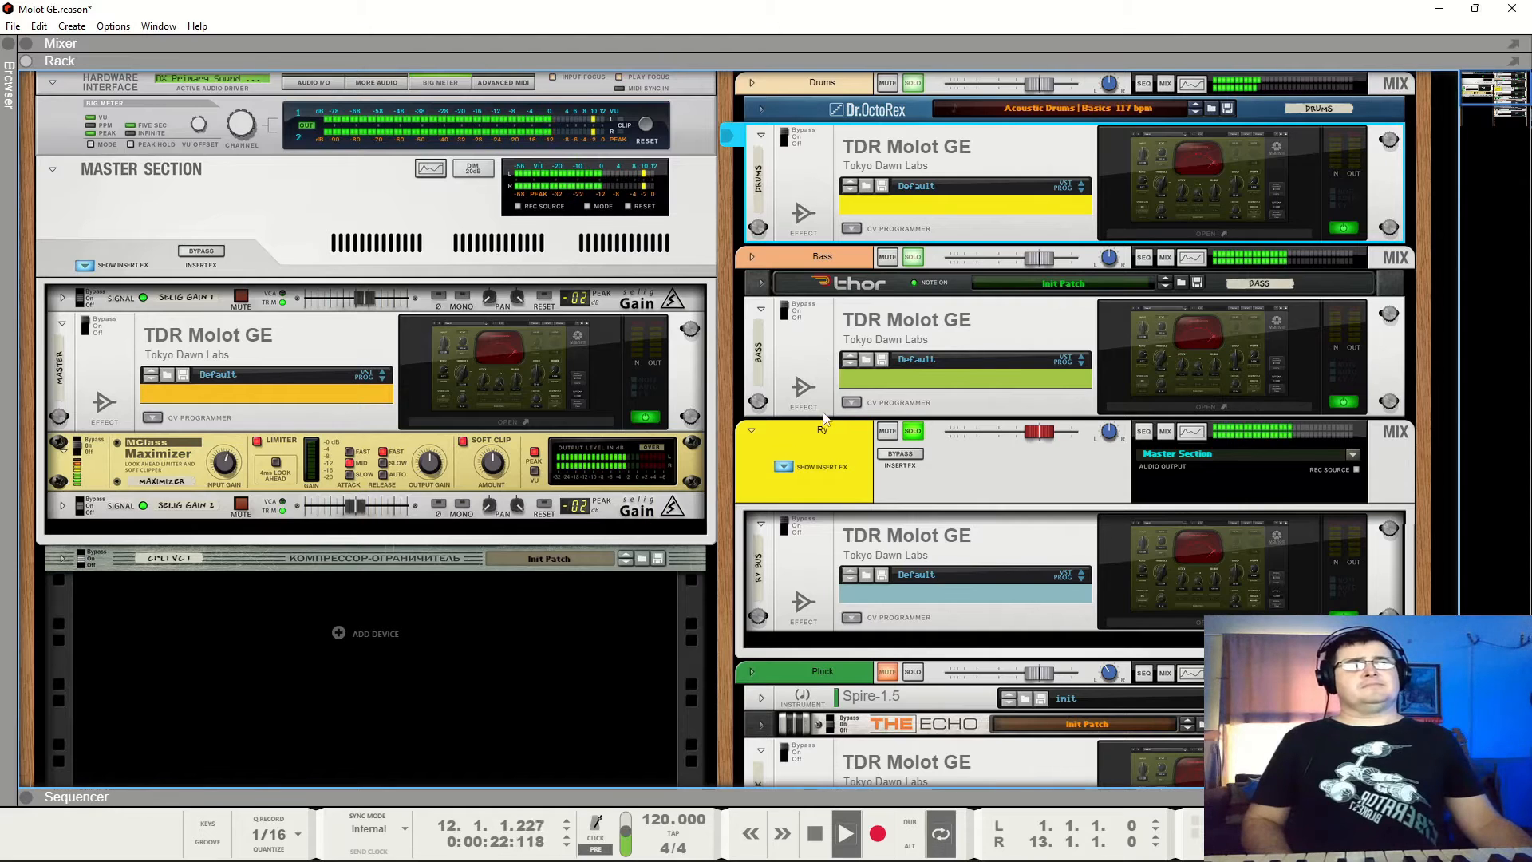
key("space")
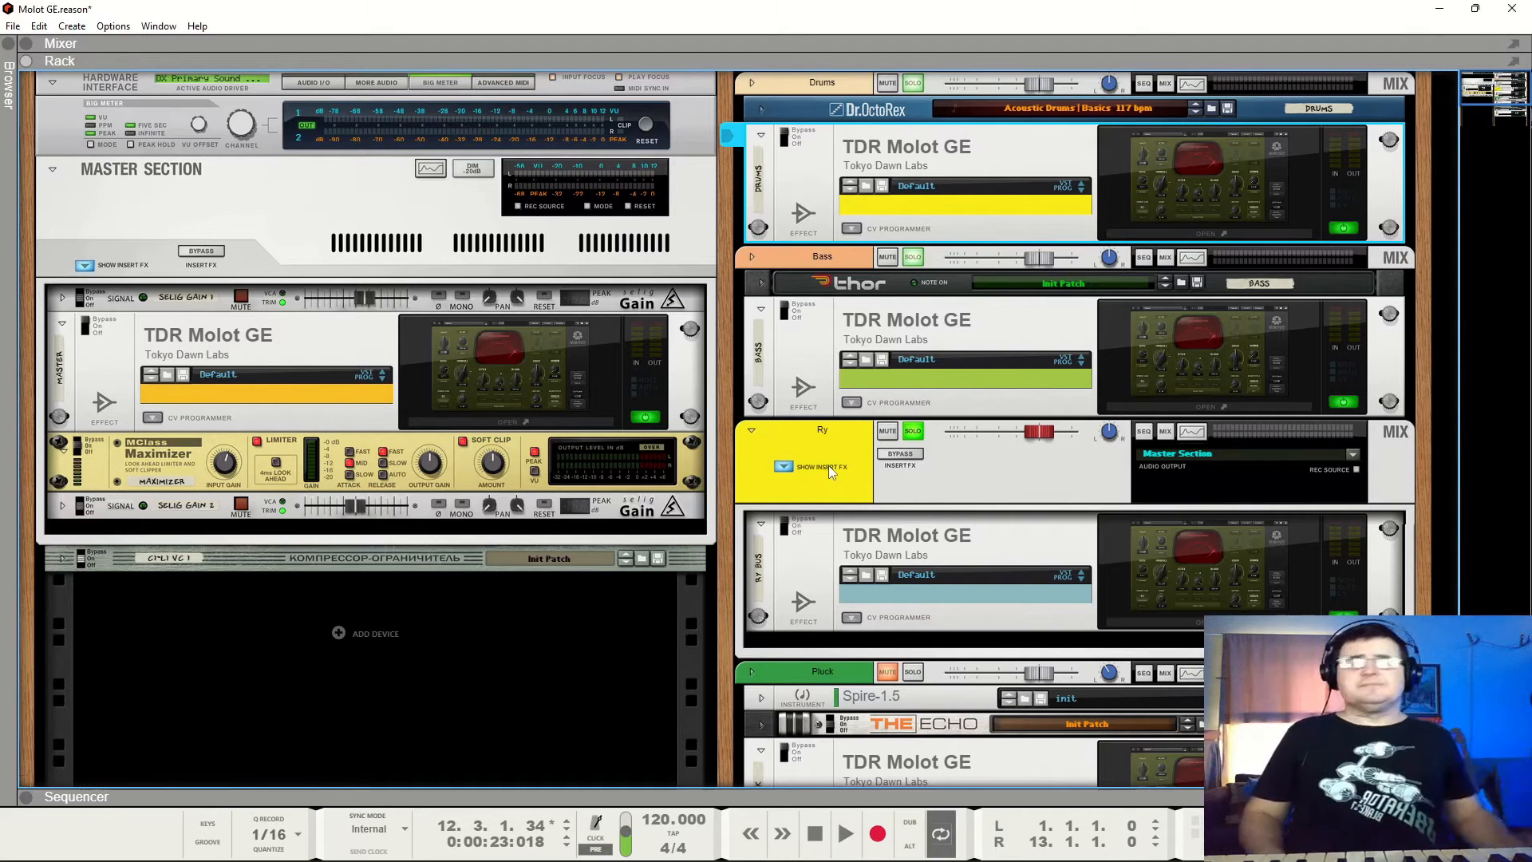
left_click(787, 531)
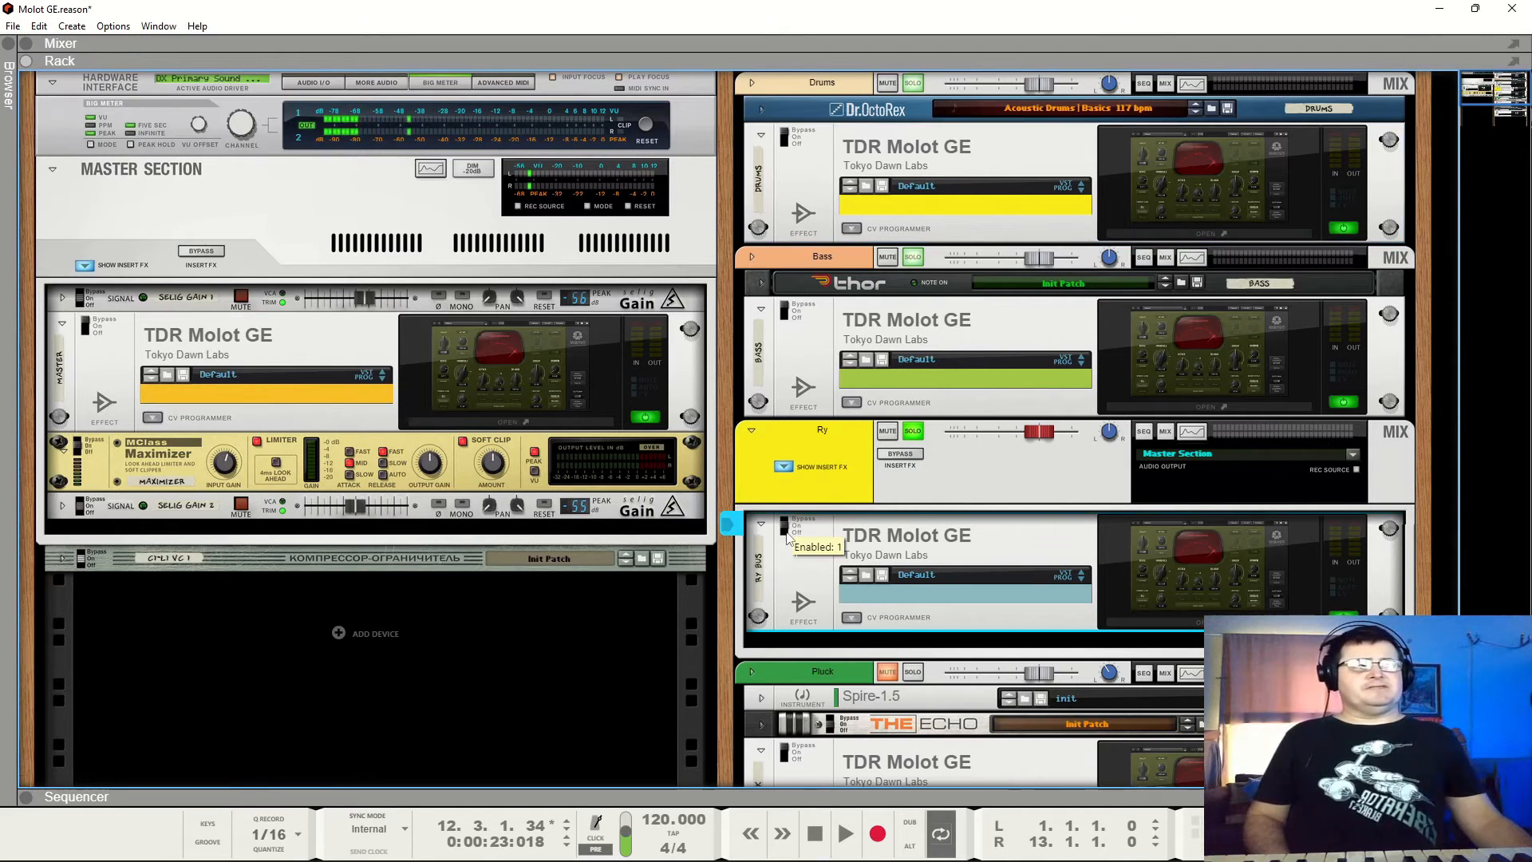
key("space")
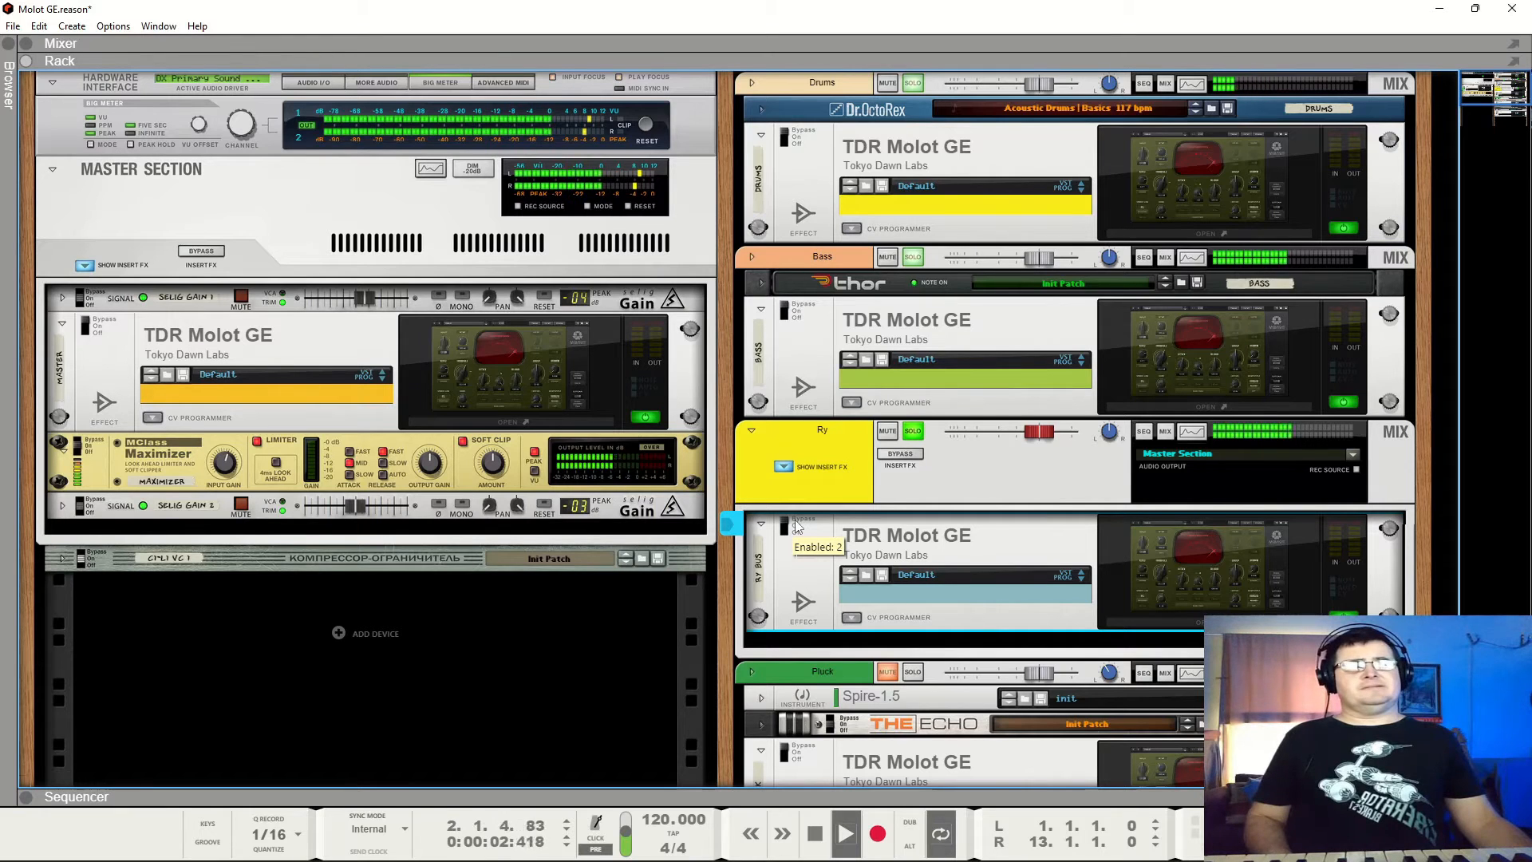
left_click(796, 526)
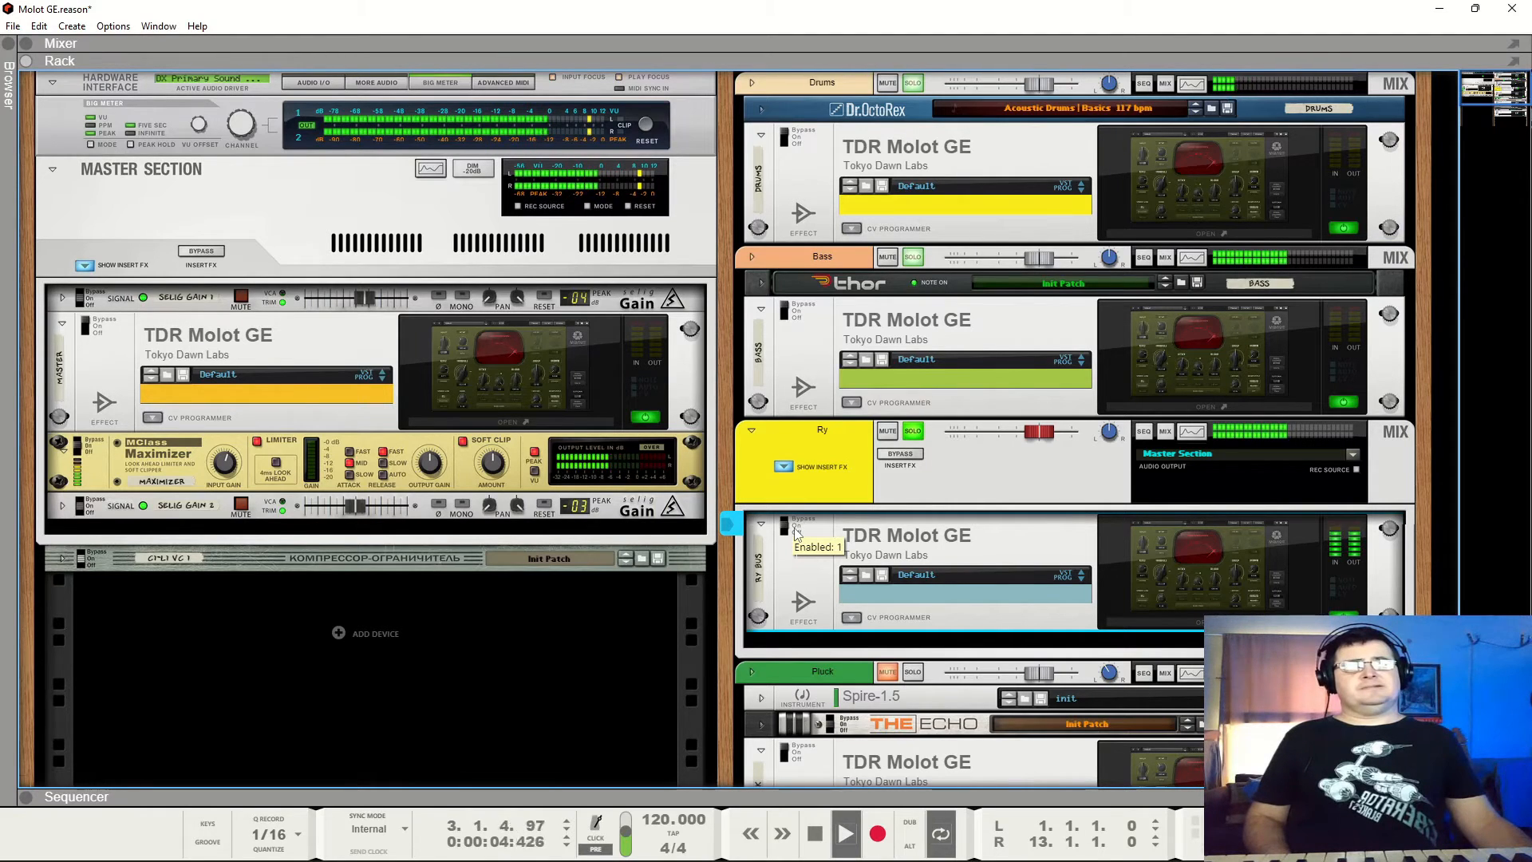
key("space")
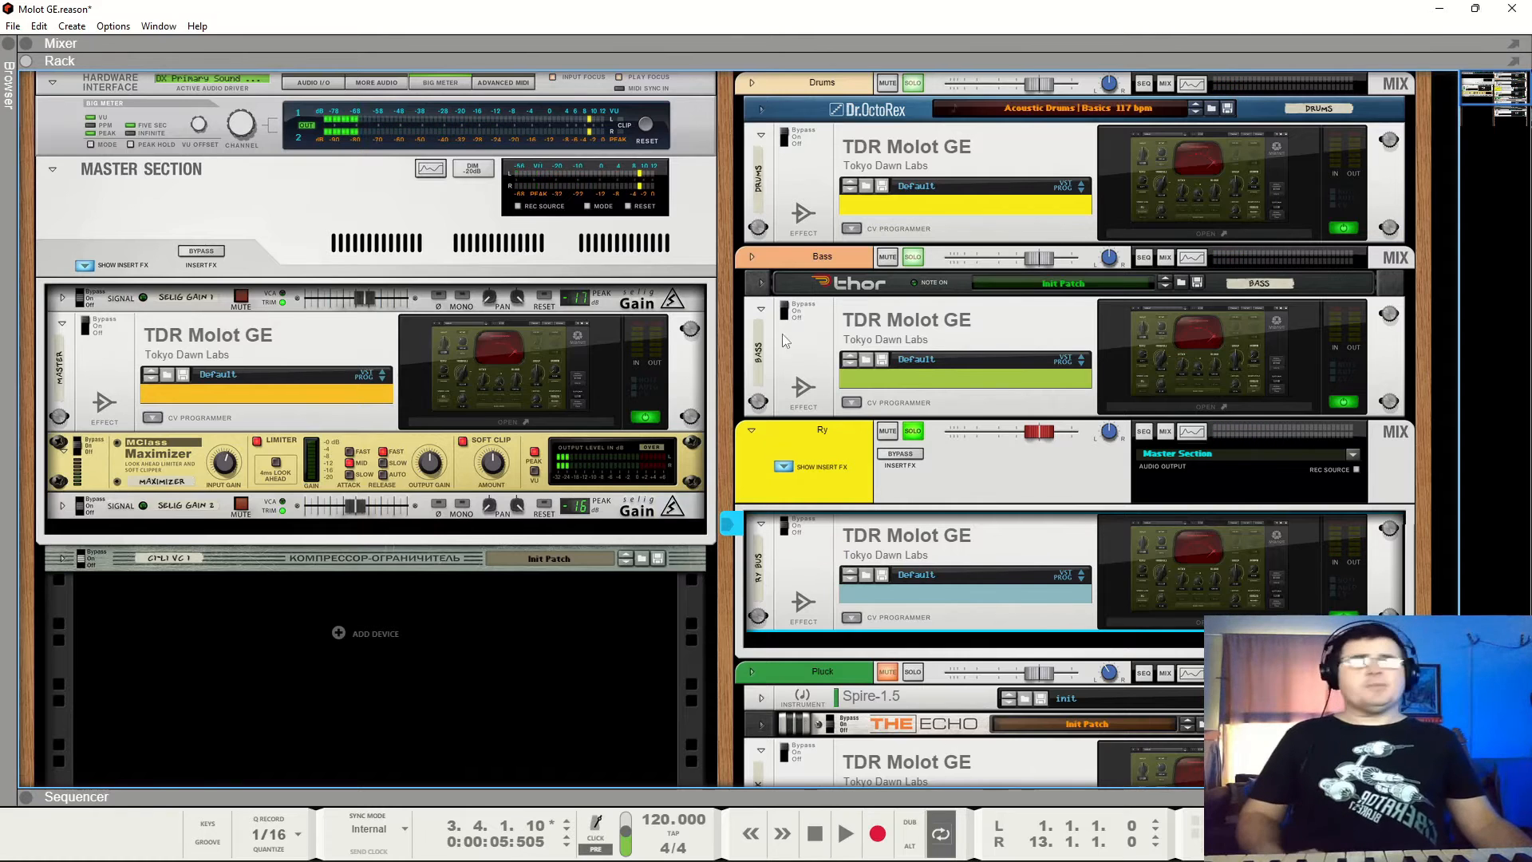
Play the mix with the compressors bypassed, and turn on the drum, bass and rhythm bus compressors one by one.
left_click(787, 138)
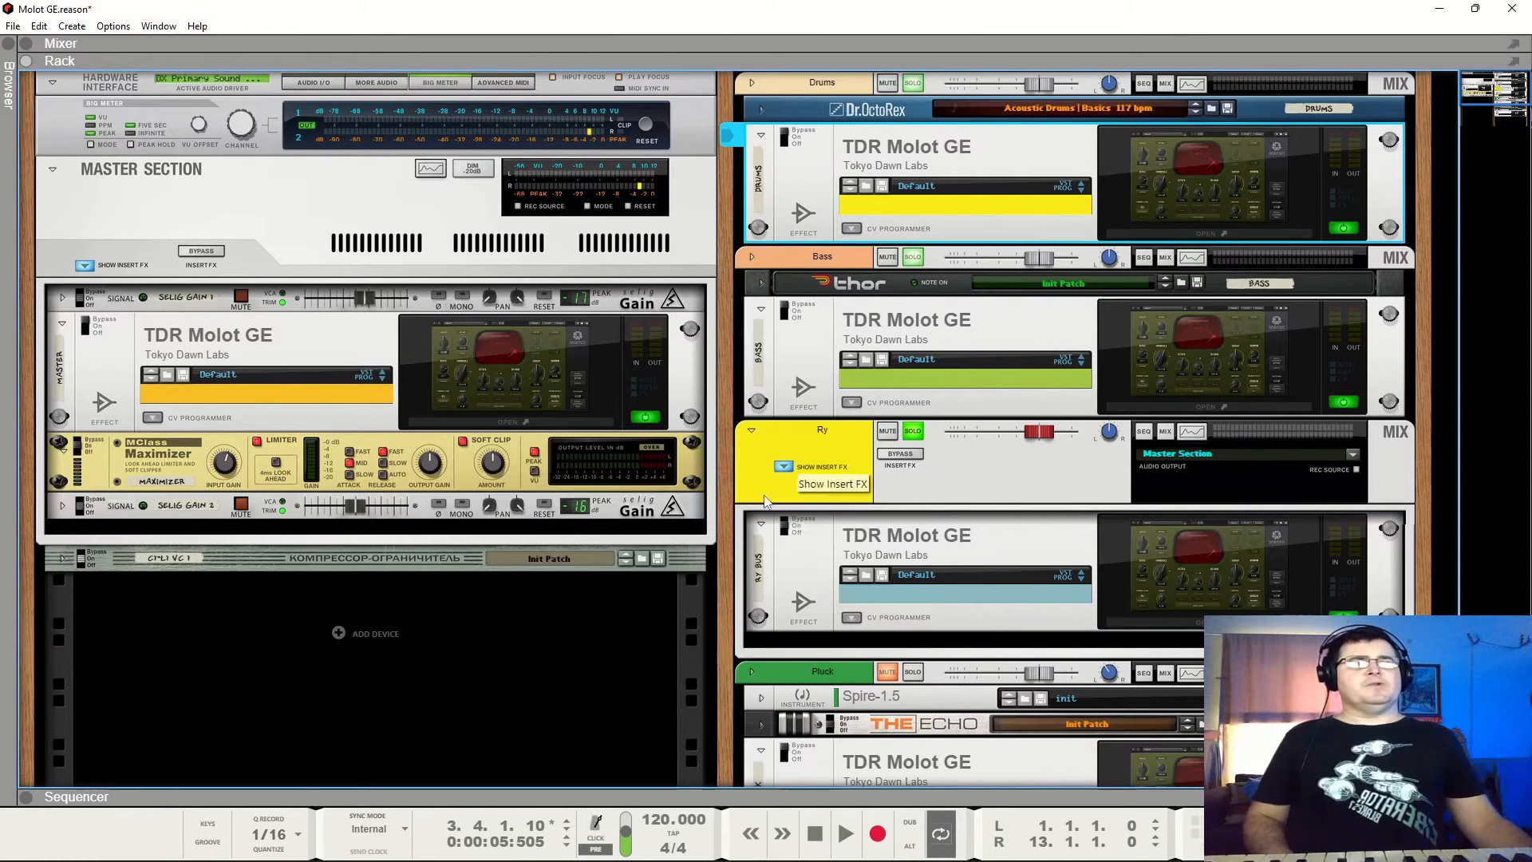
left_click(783, 526)
left_click(786, 137)
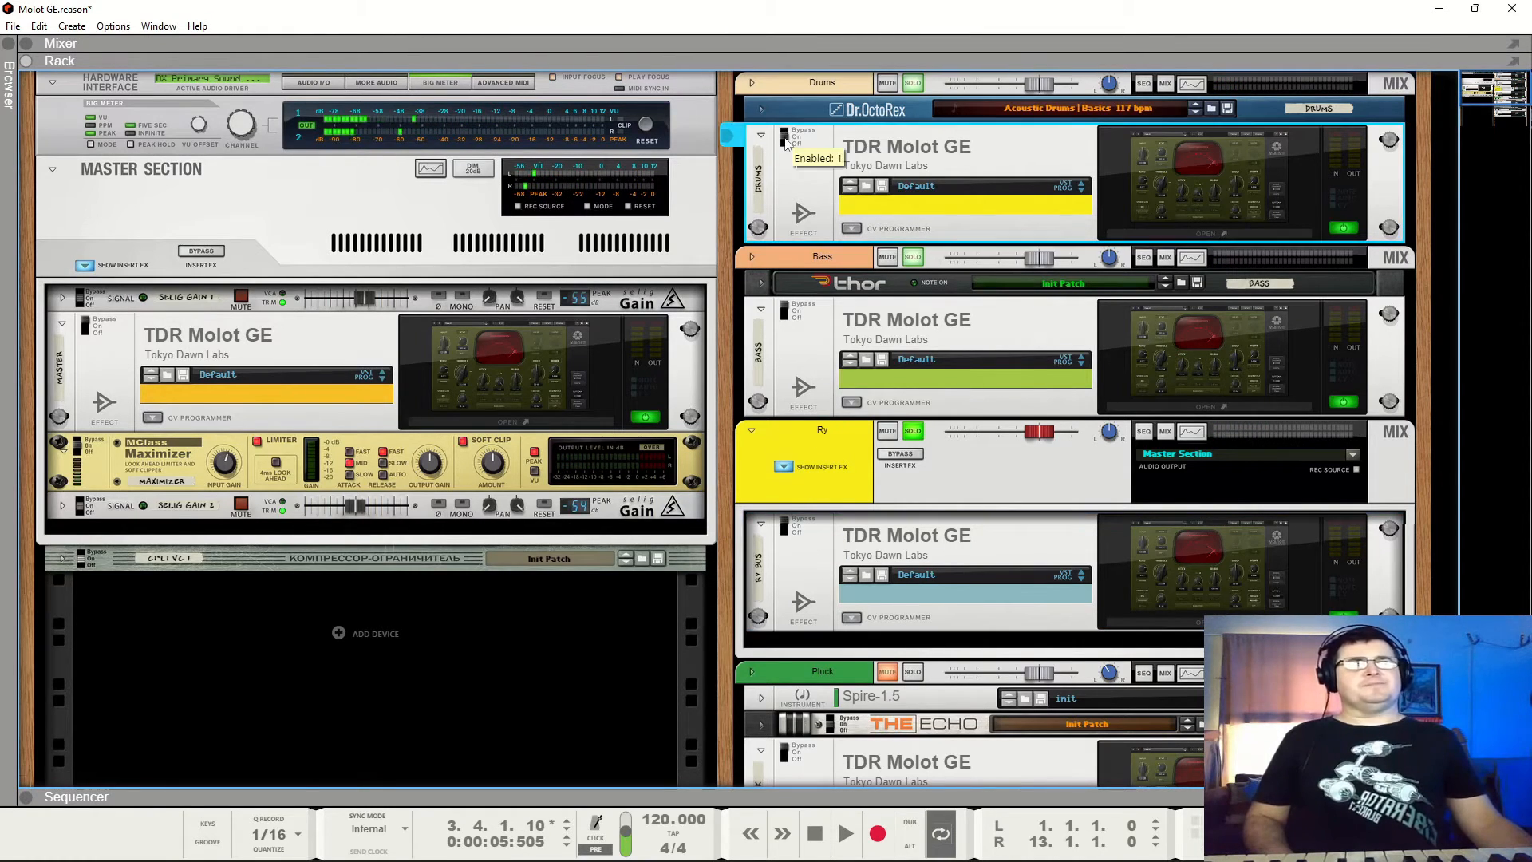
key("space")
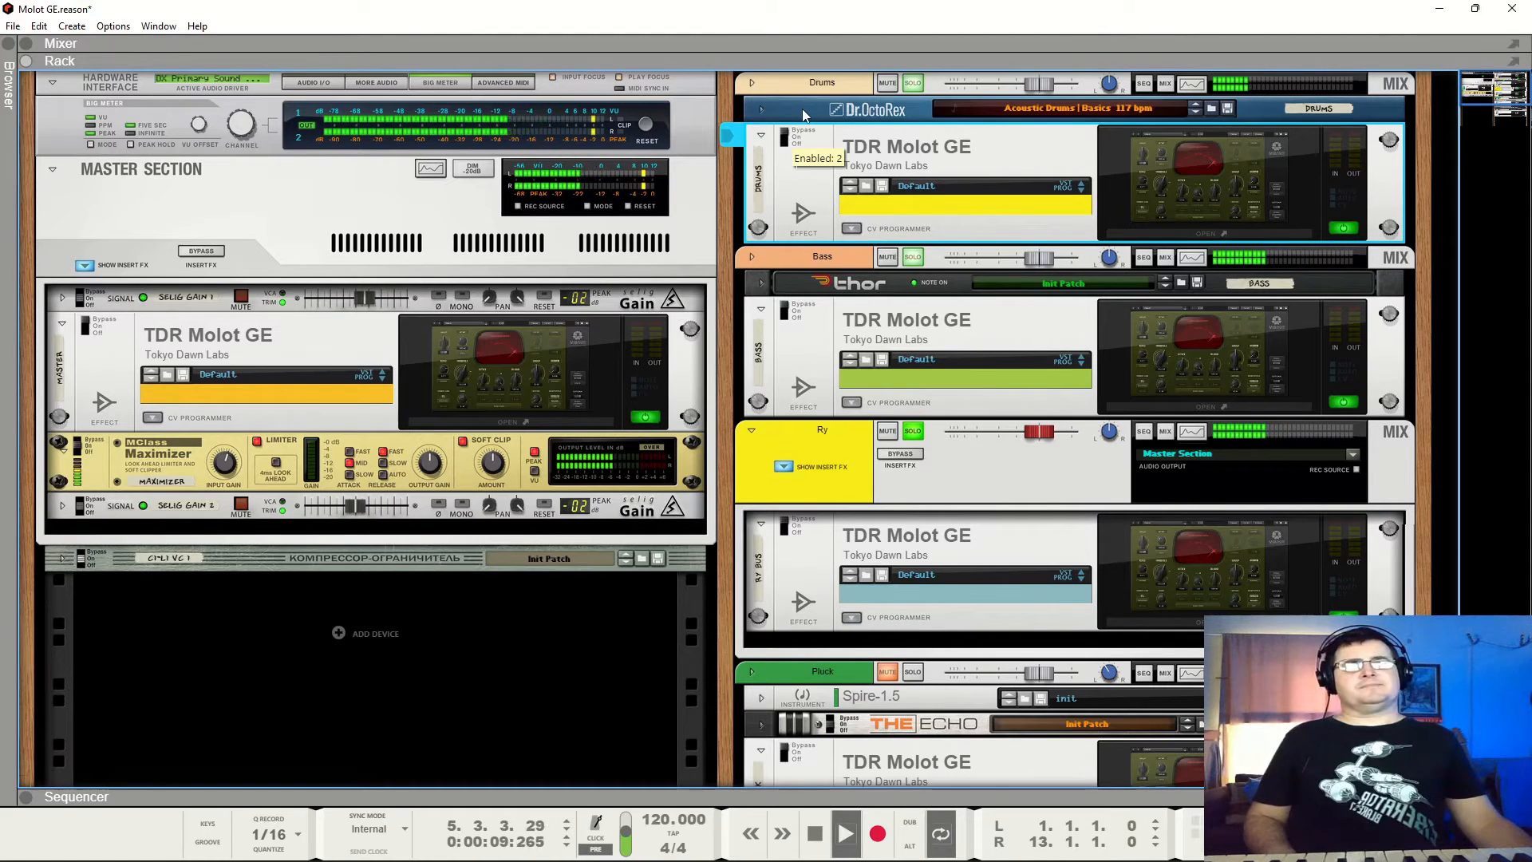
left_click(798, 141)
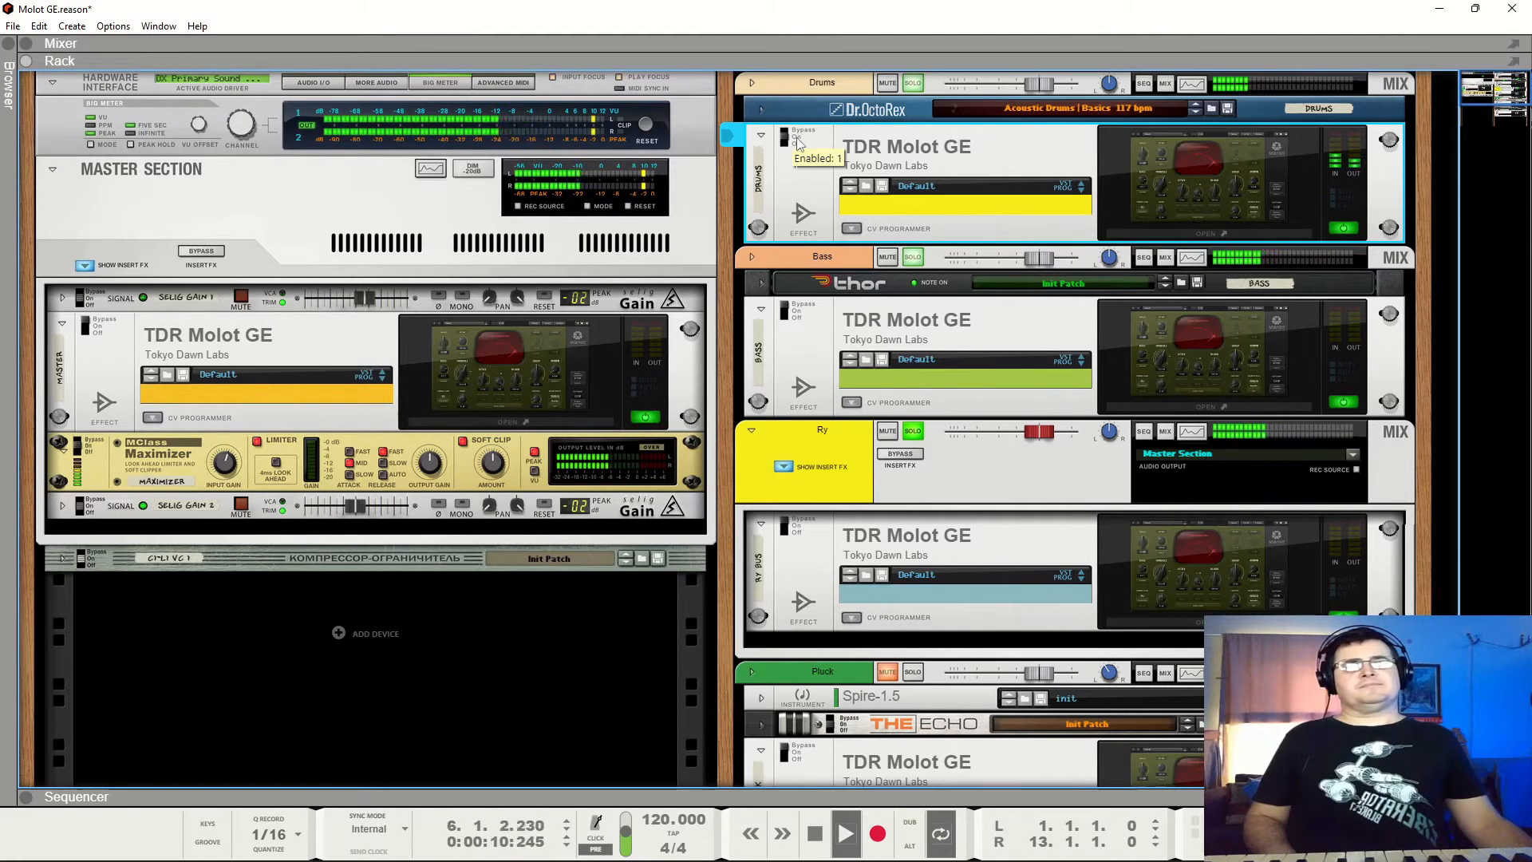
left_click(786, 316)
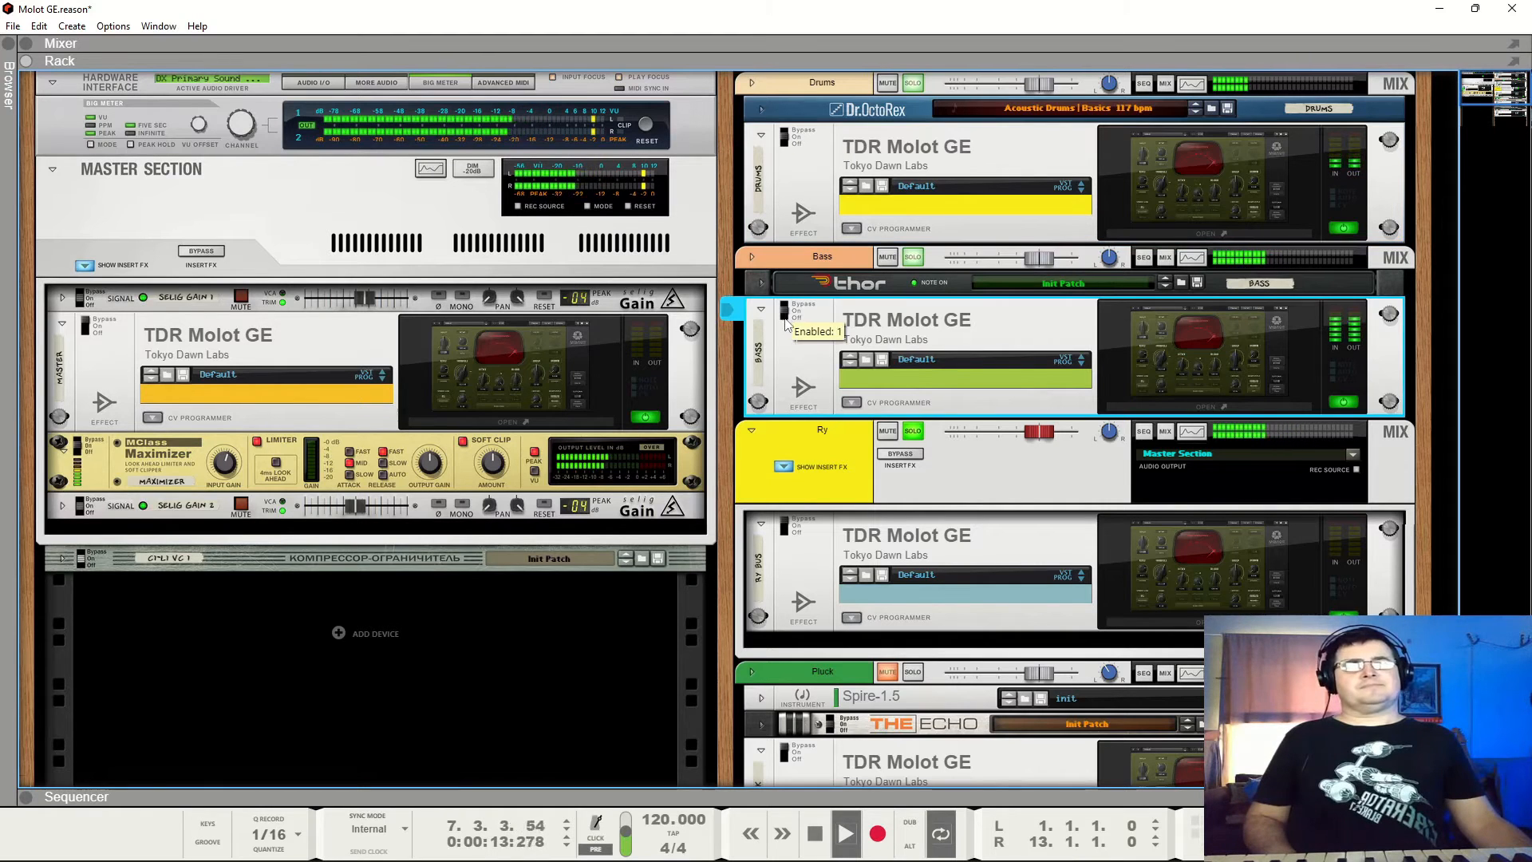
left_click(786, 529)
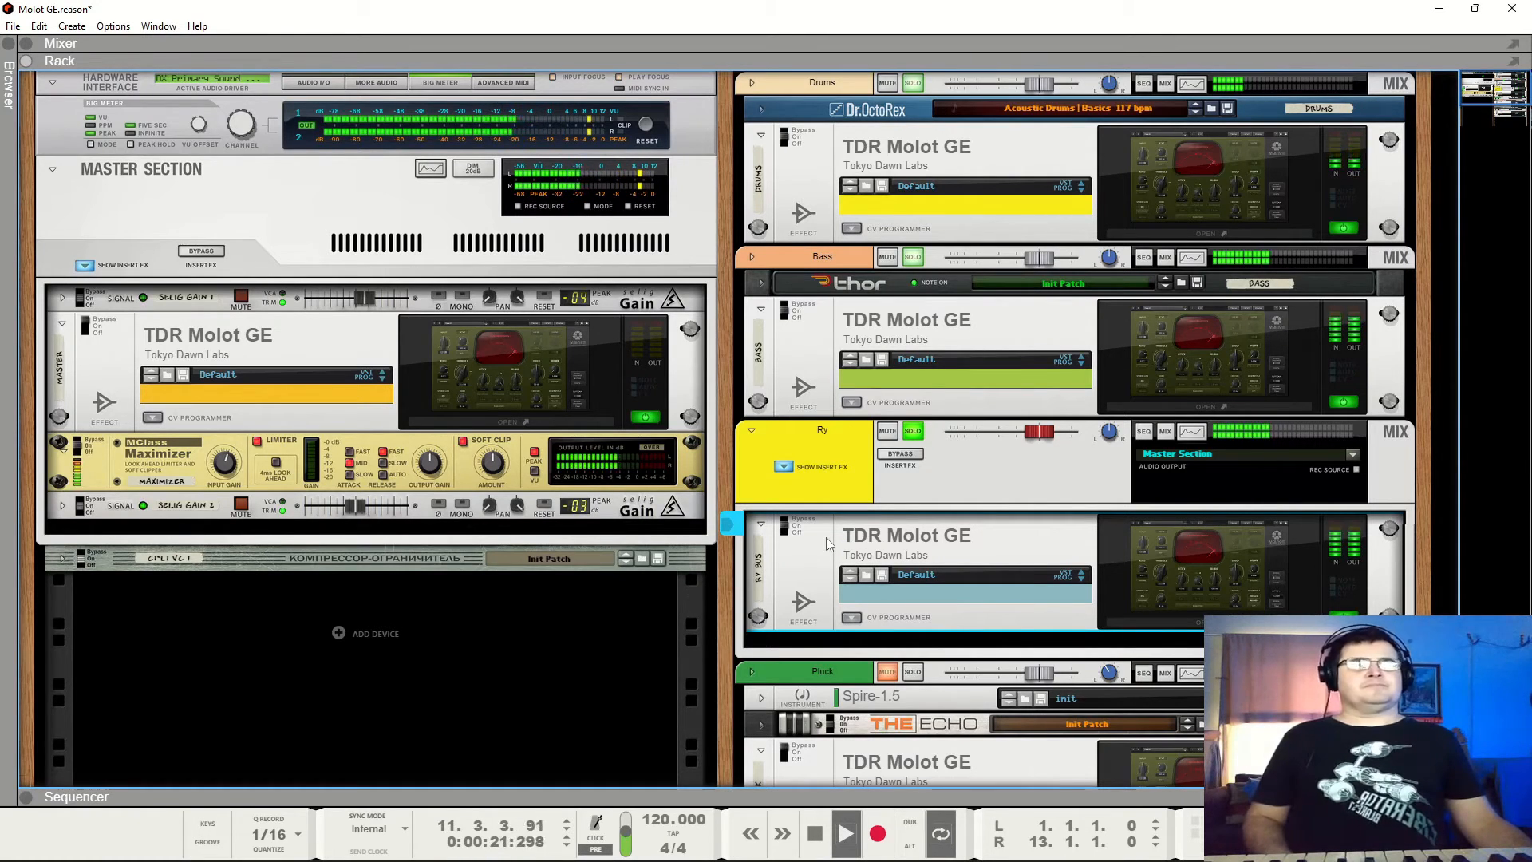
key("space")
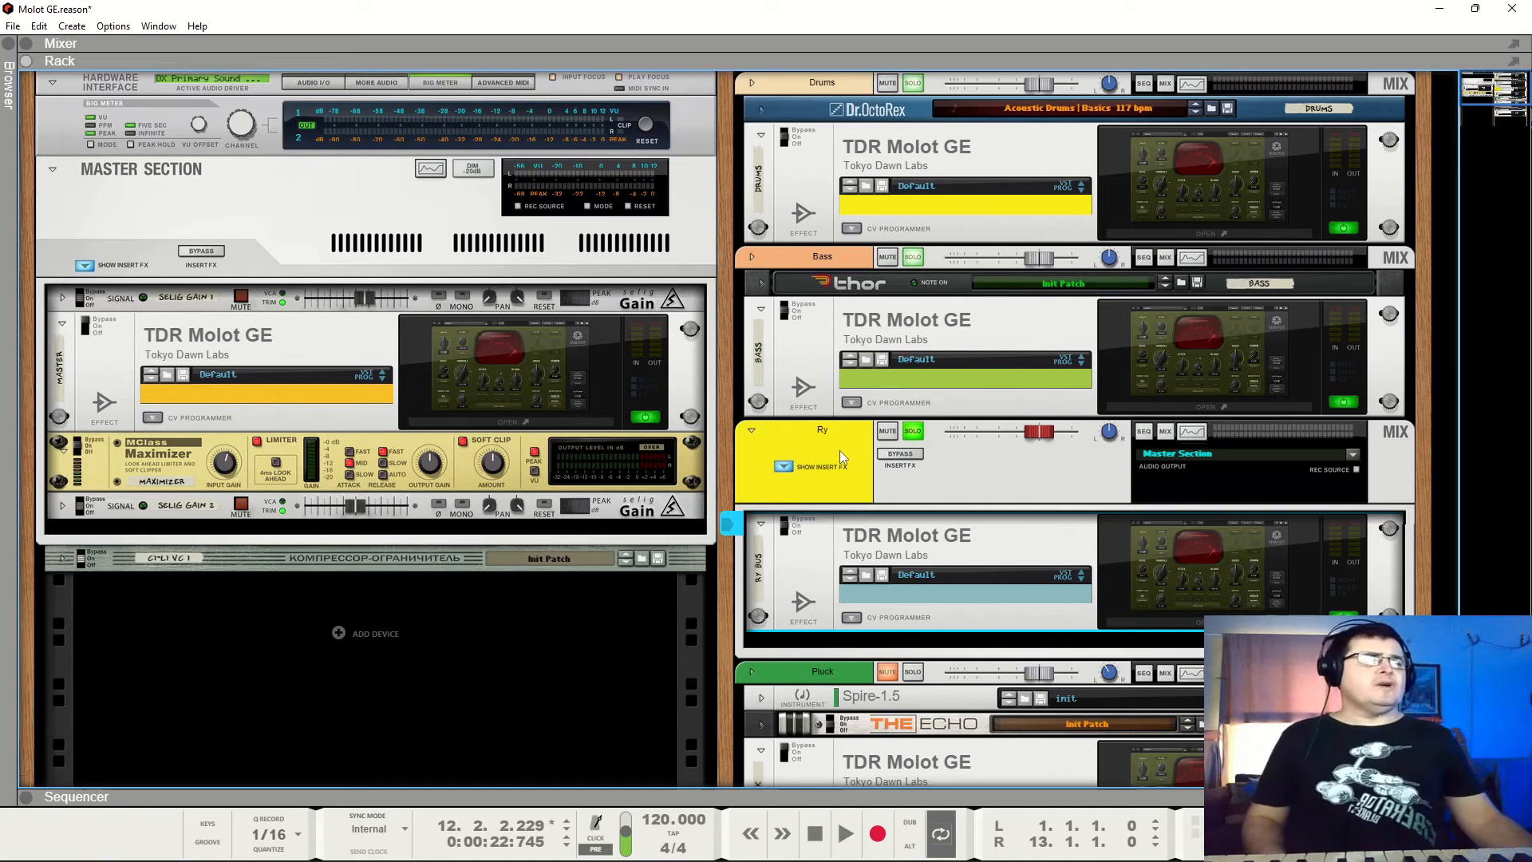
End the soloing of the rhythm section channels and solo the Pluck channel instead.
scroll(840, 451, "down", 2)
scroll(841, 457, "down", 4)
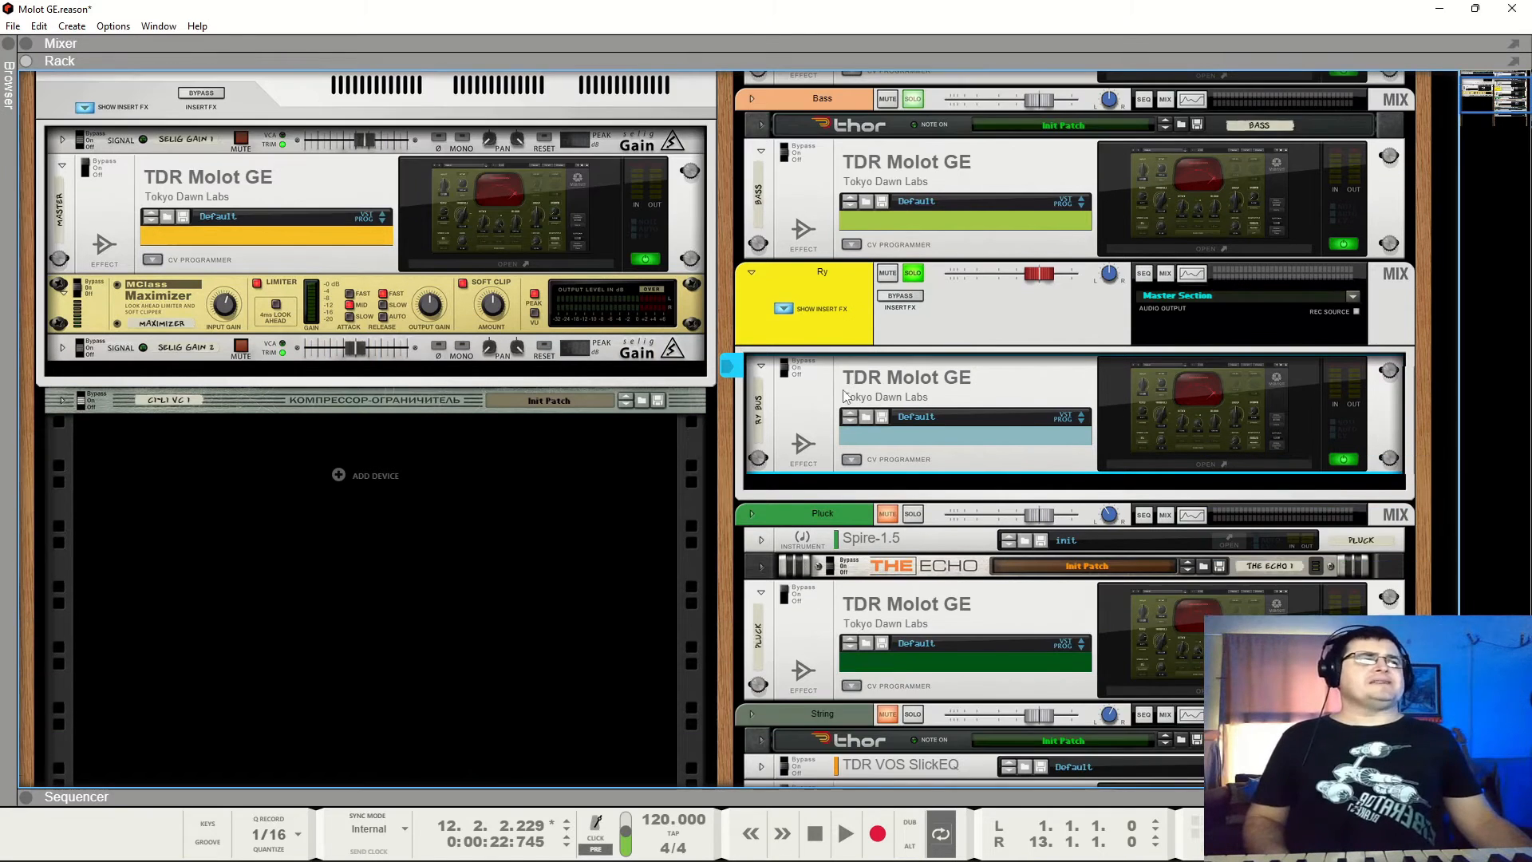
left_click(922, 271)
left_click(914, 513)
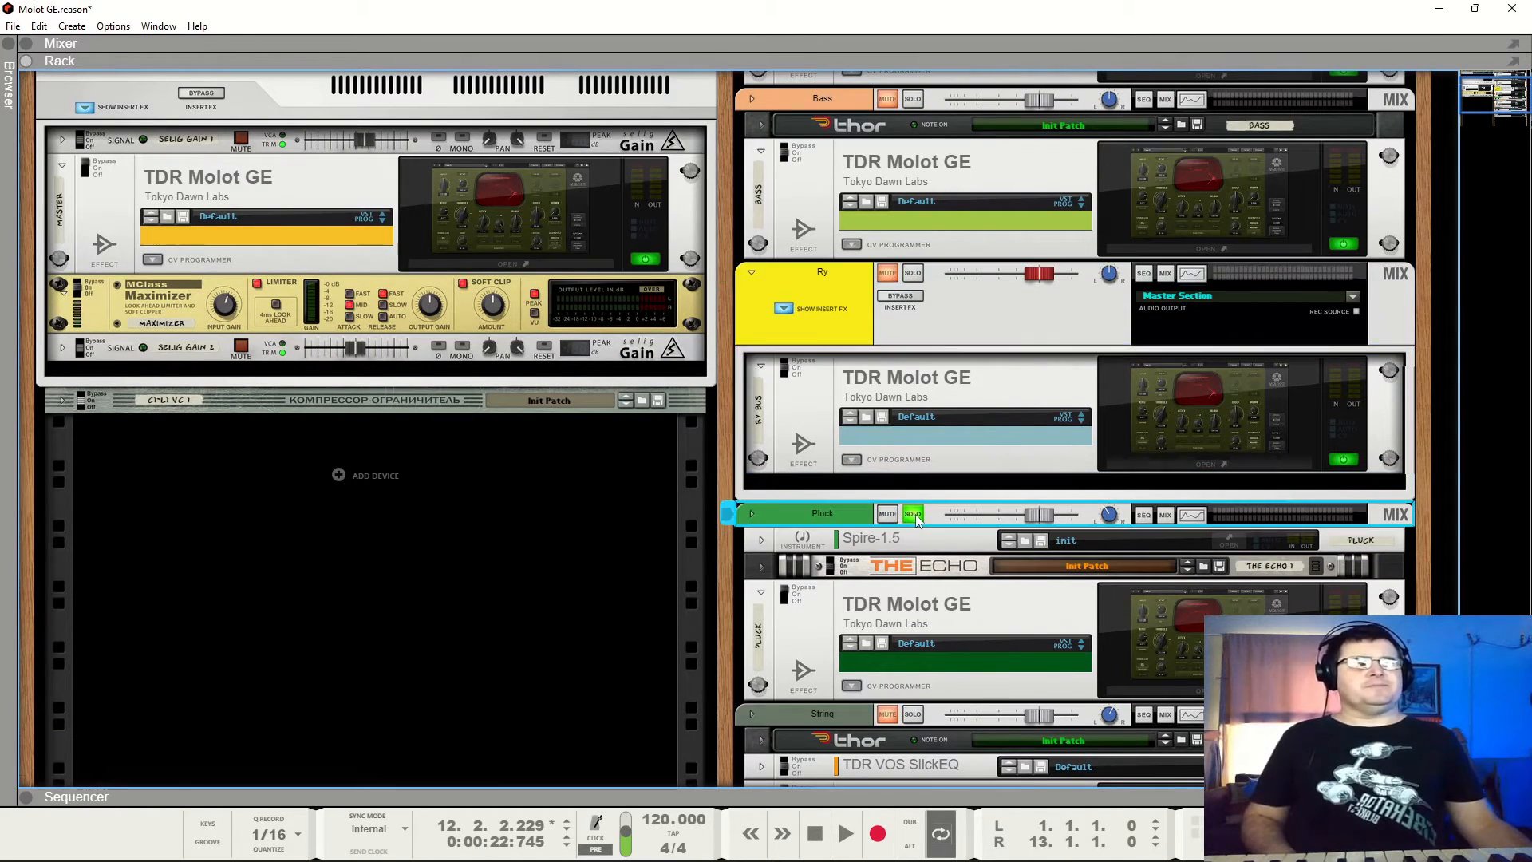
Enable the Pluck channel's Molot GE compressor, and open its window pinned to stay open and moved clear of the Pluck device.
left_click(1179, 644)
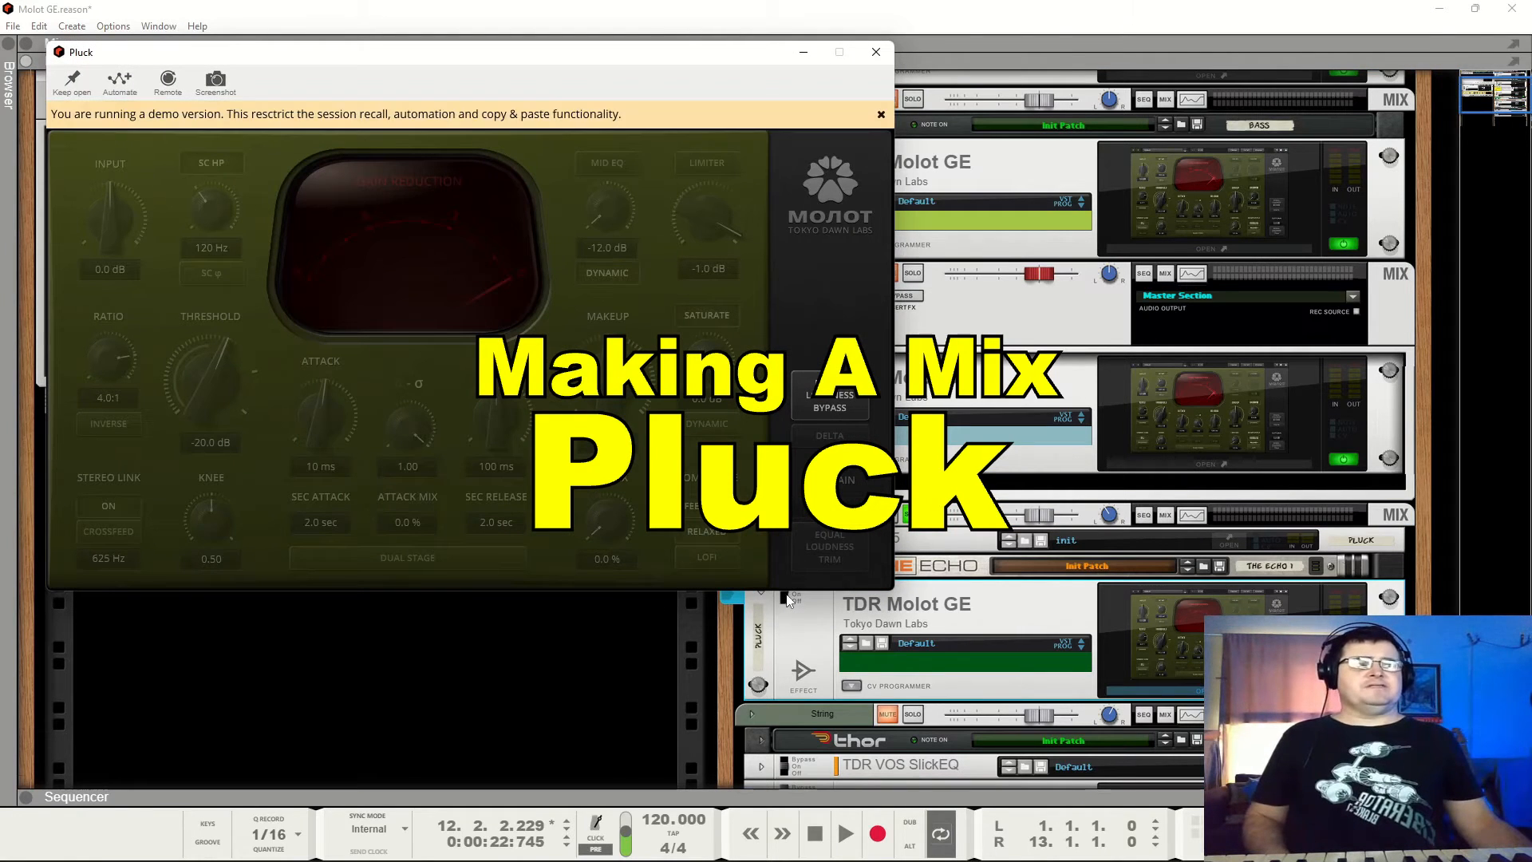
left_click(876, 52)
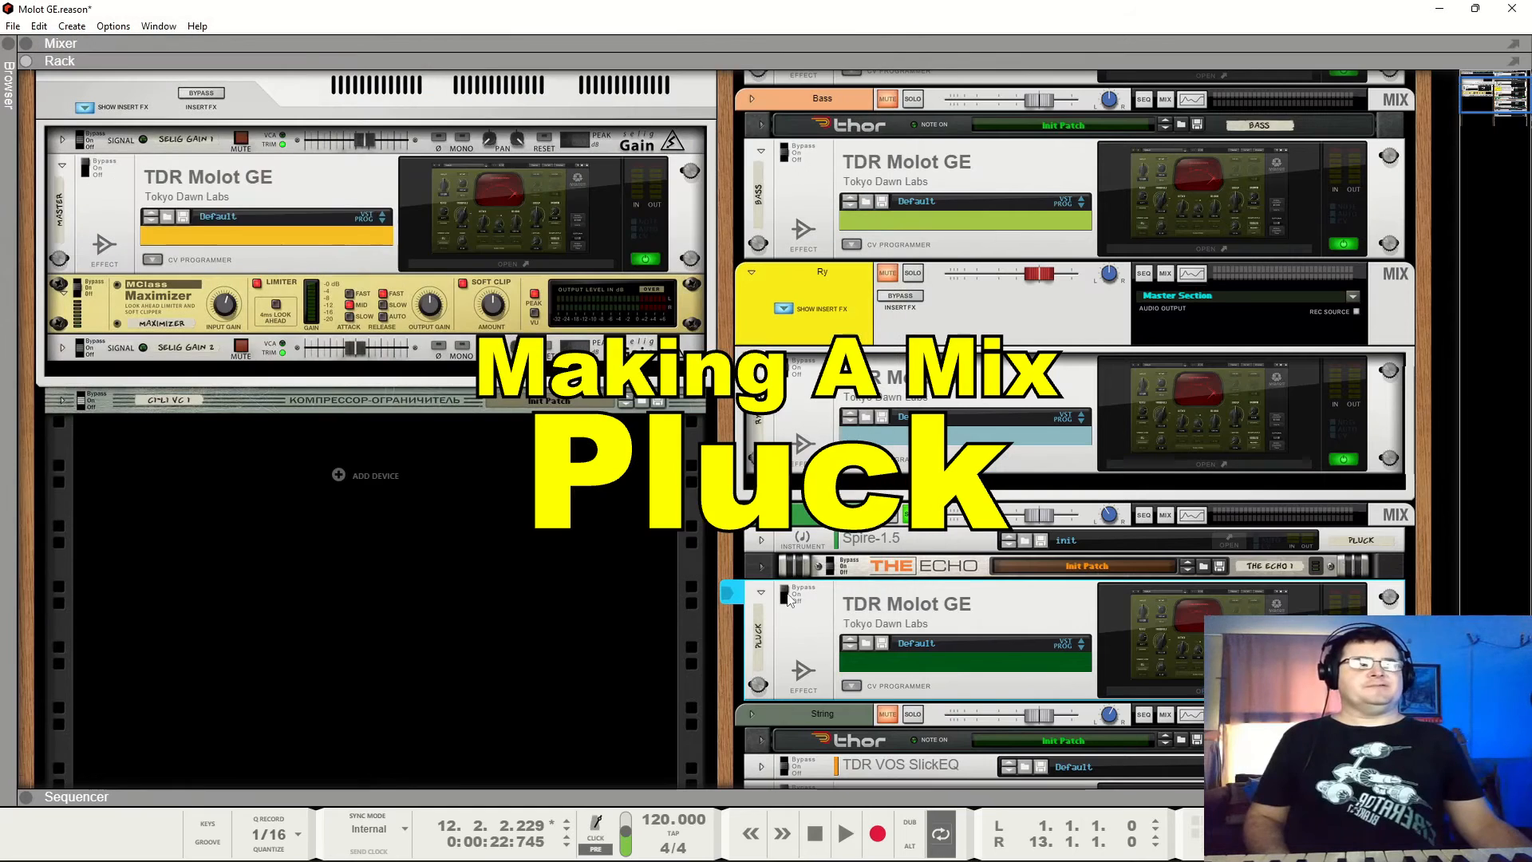
left_click(1159, 648)
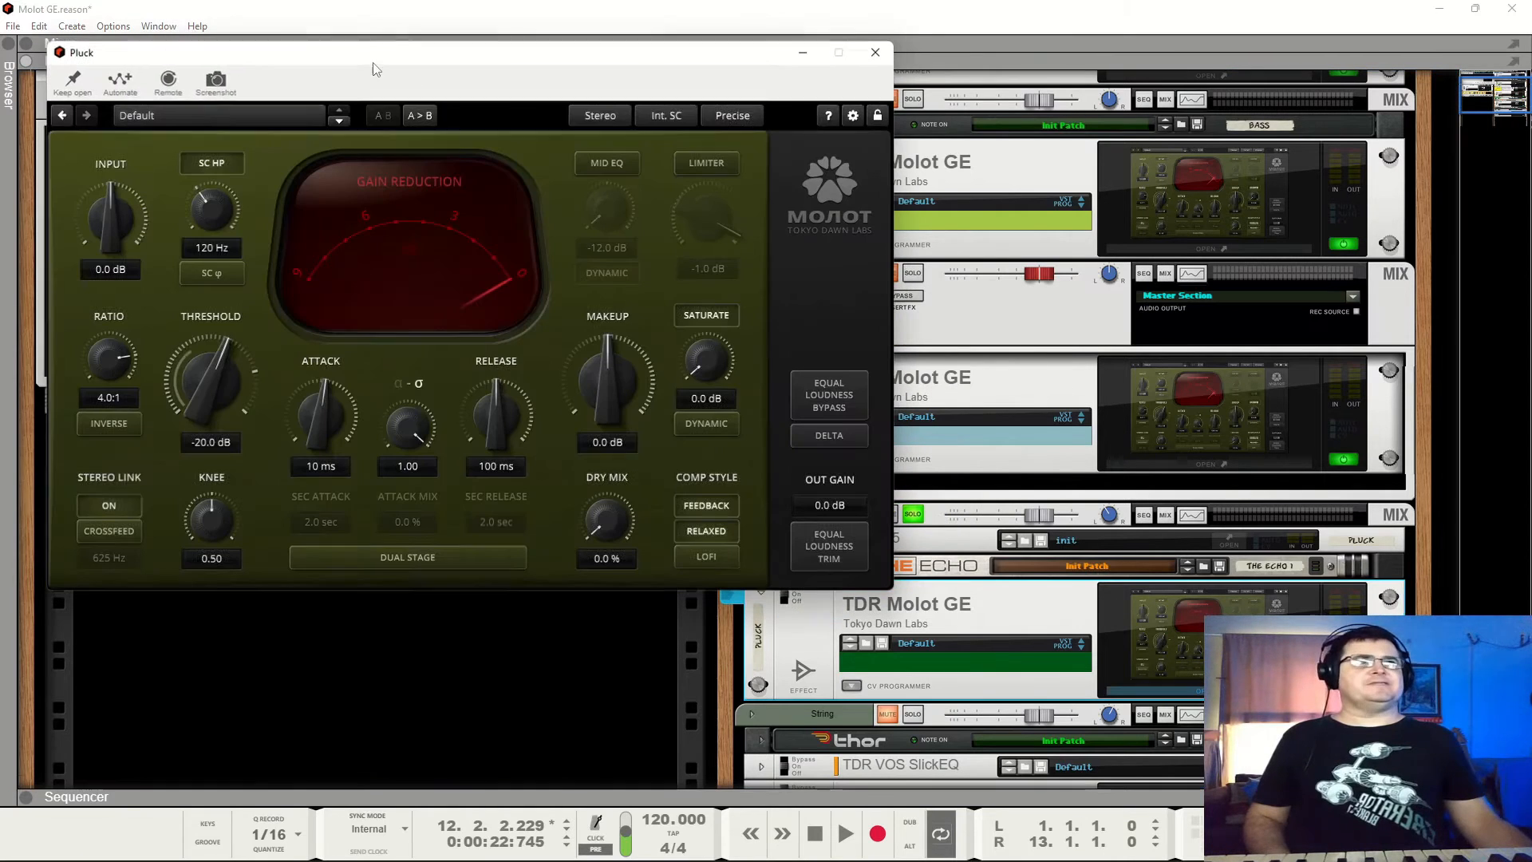
left_click(80, 72)
left_click_drag(88, 55, 59, 20)
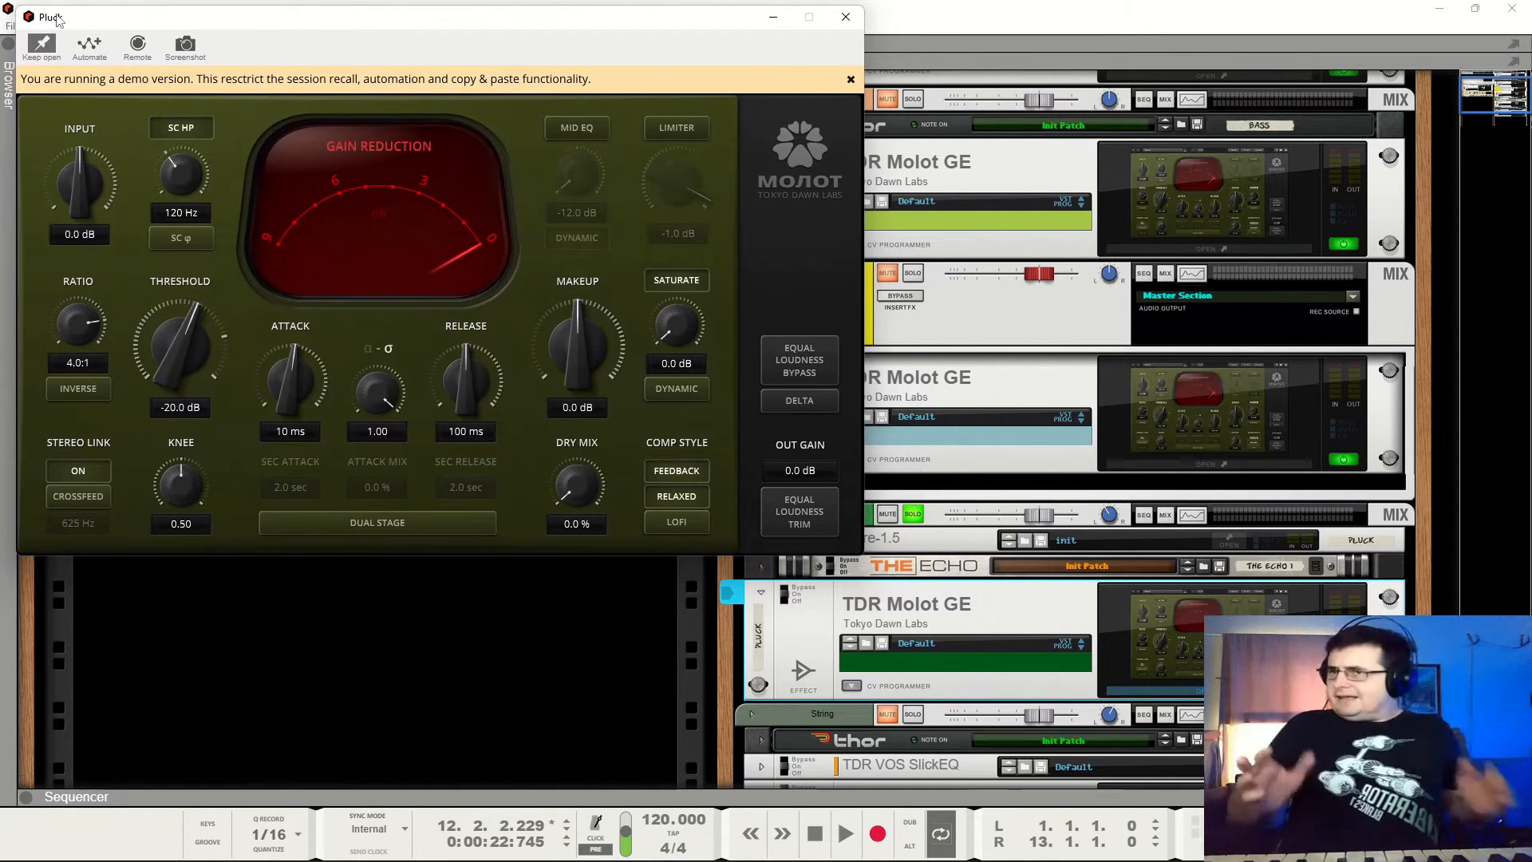
Play the soloed pluck, and set its threshold to -34.7 dB, attack to 72 ms and makeup to 2.0 dB.
key("space")
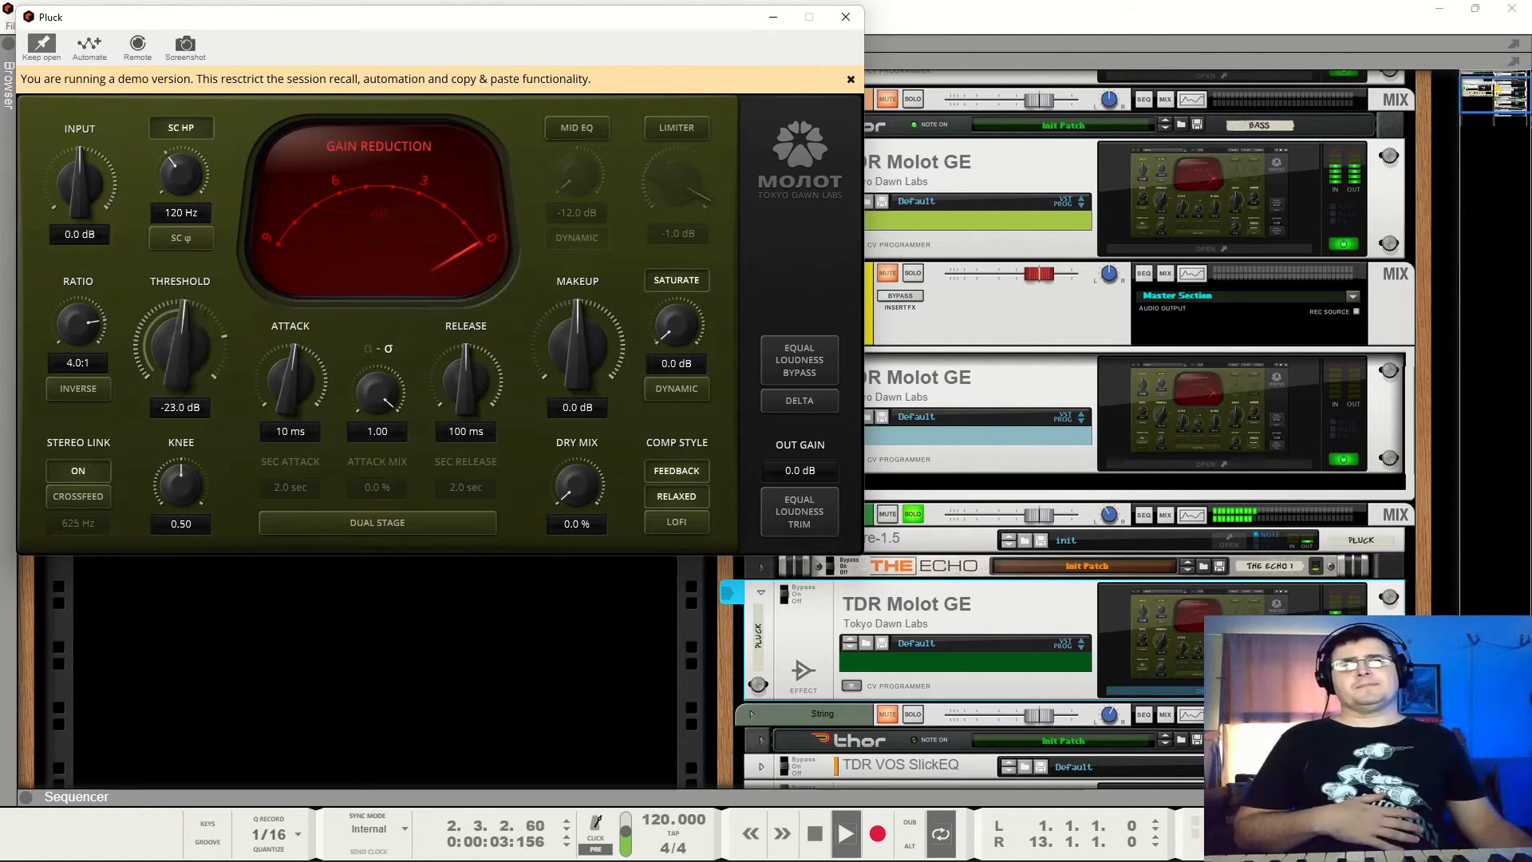
left_click_drag(179, 337, 178, 386)
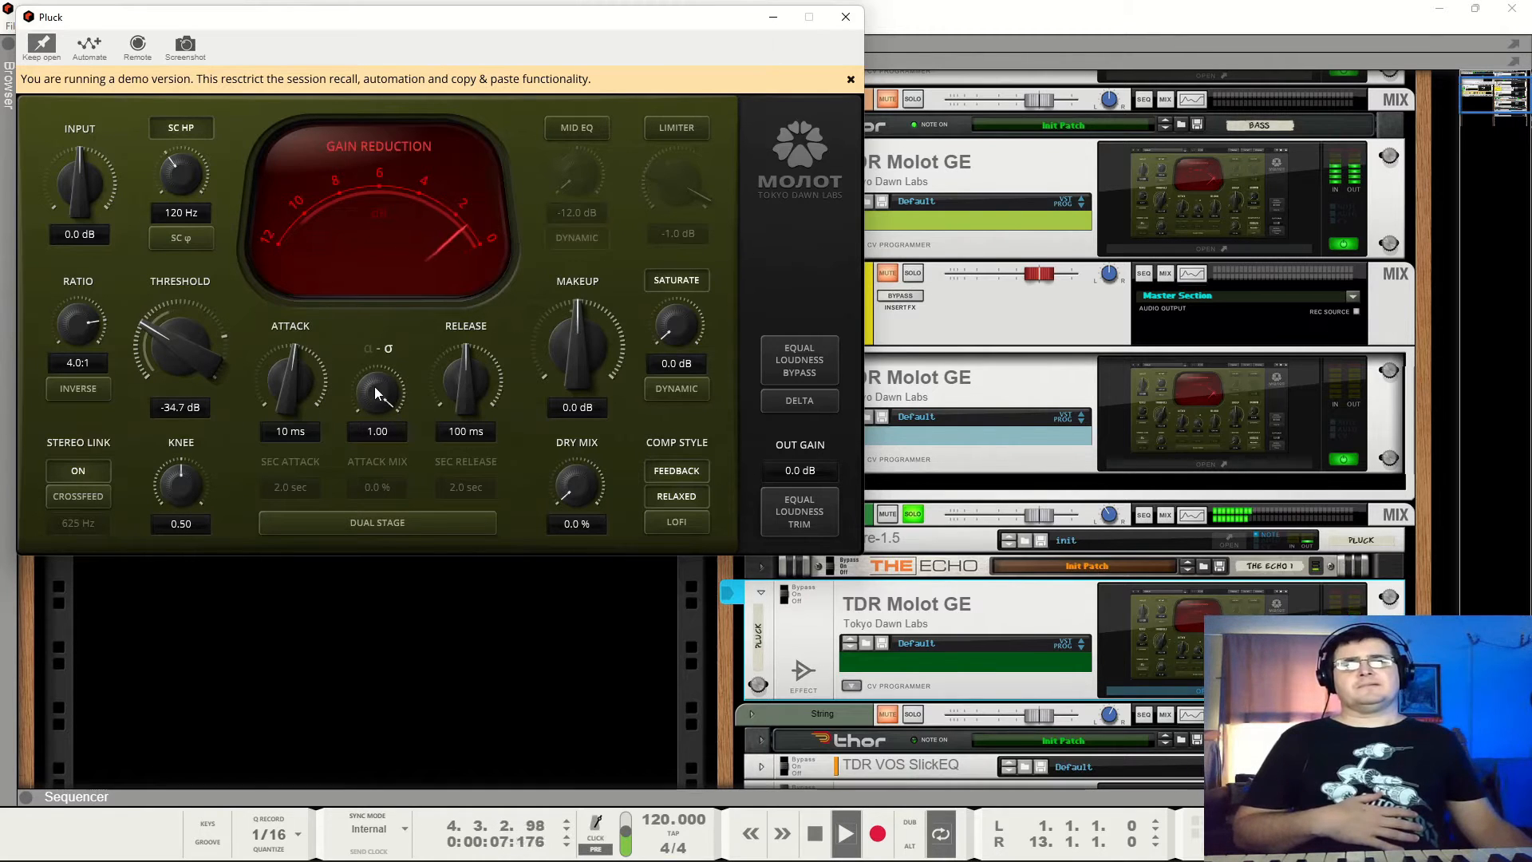
left_click_drag(290, 380, 291, 350)
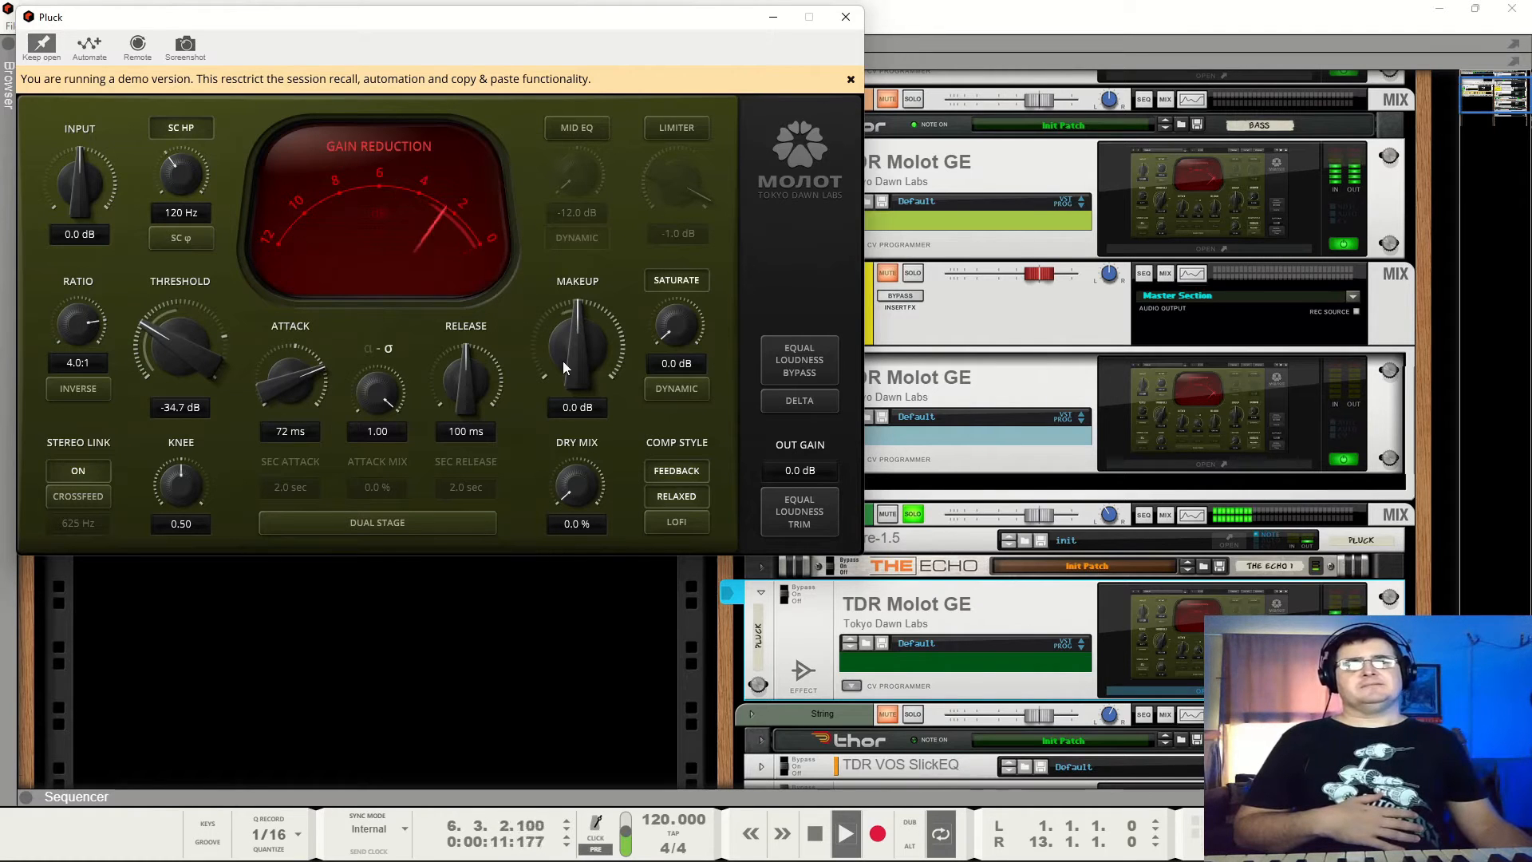
left_click_drag(563, 360, 562, 345)
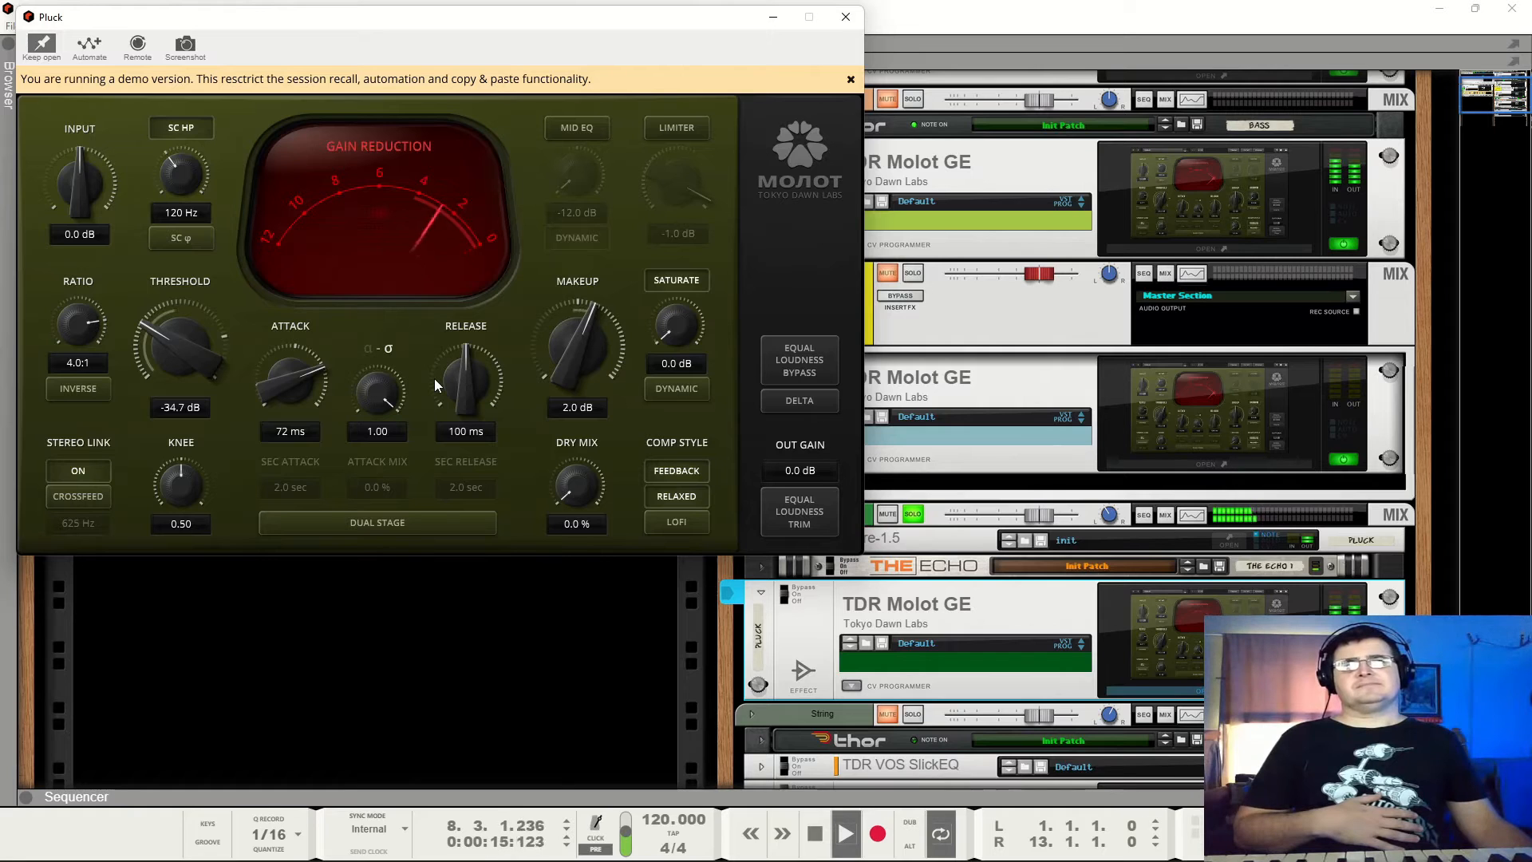
Raise the pluck attack to 81 ms, and keep the α-σ control at 1.00 after trying 0.00 and 0.50.
left_click_drag(377, 389, 295, 369)
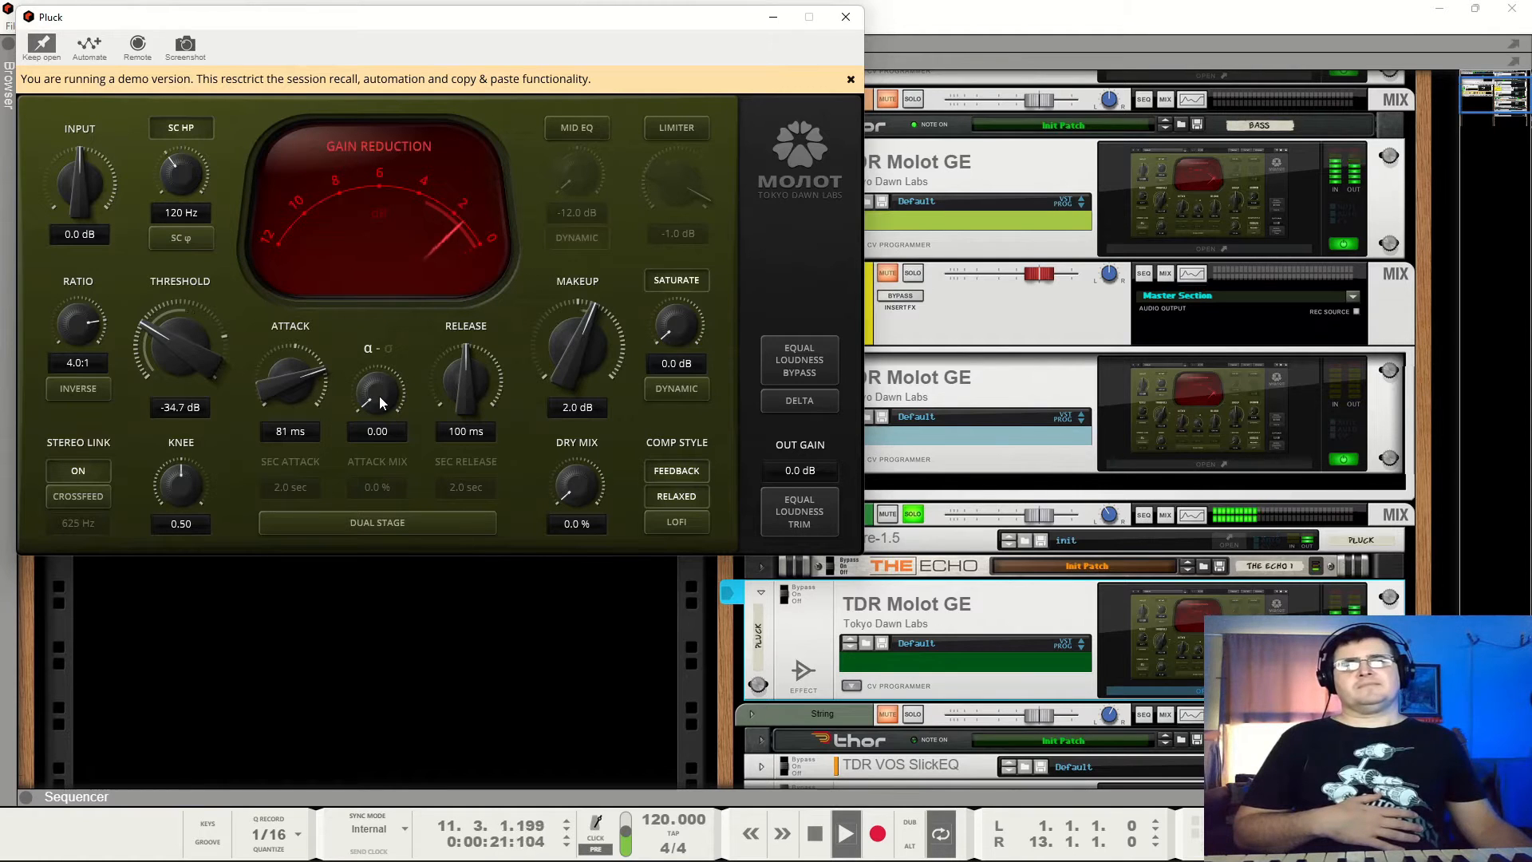
left_click_drag(379, 398, 379, 381)
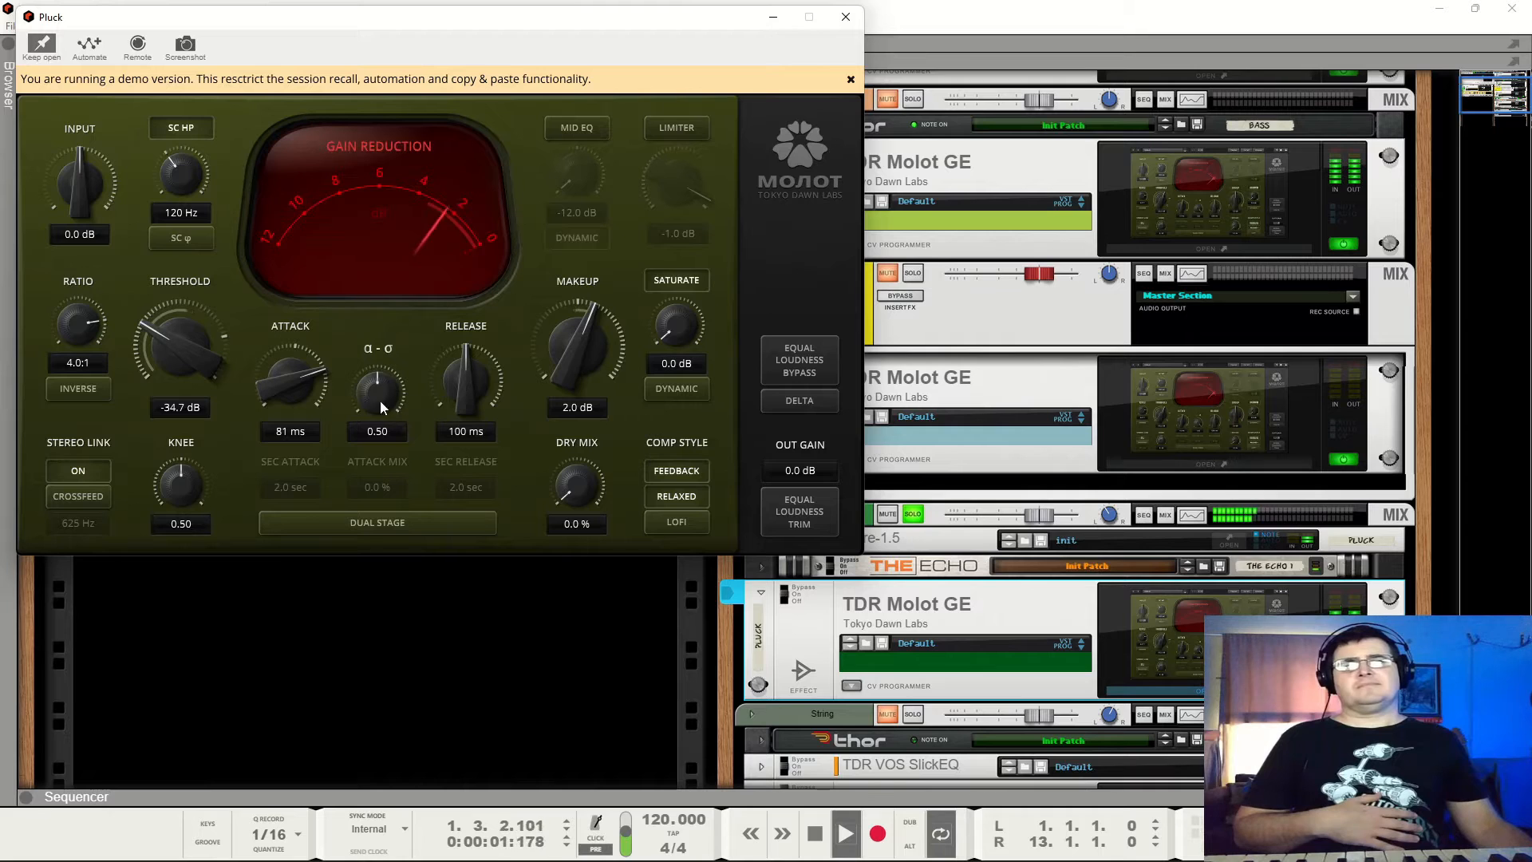
left_click_drag(380, 400, 380, 381)
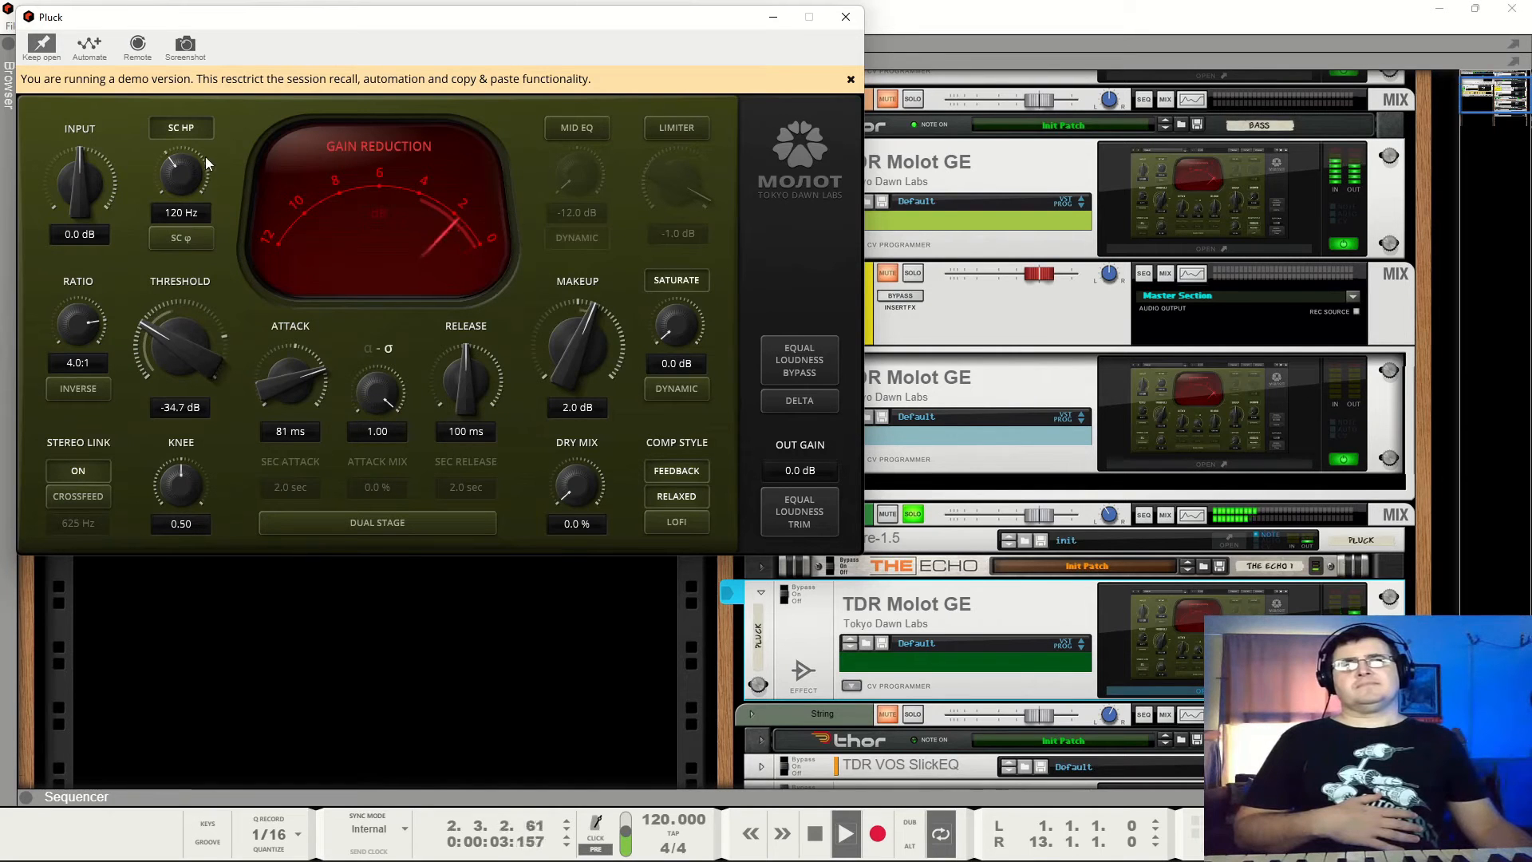
Turn off the pluck compressor's sidechain high-pass filter, and lower its threshold to -36.2 dB.
left_click(200, 133)
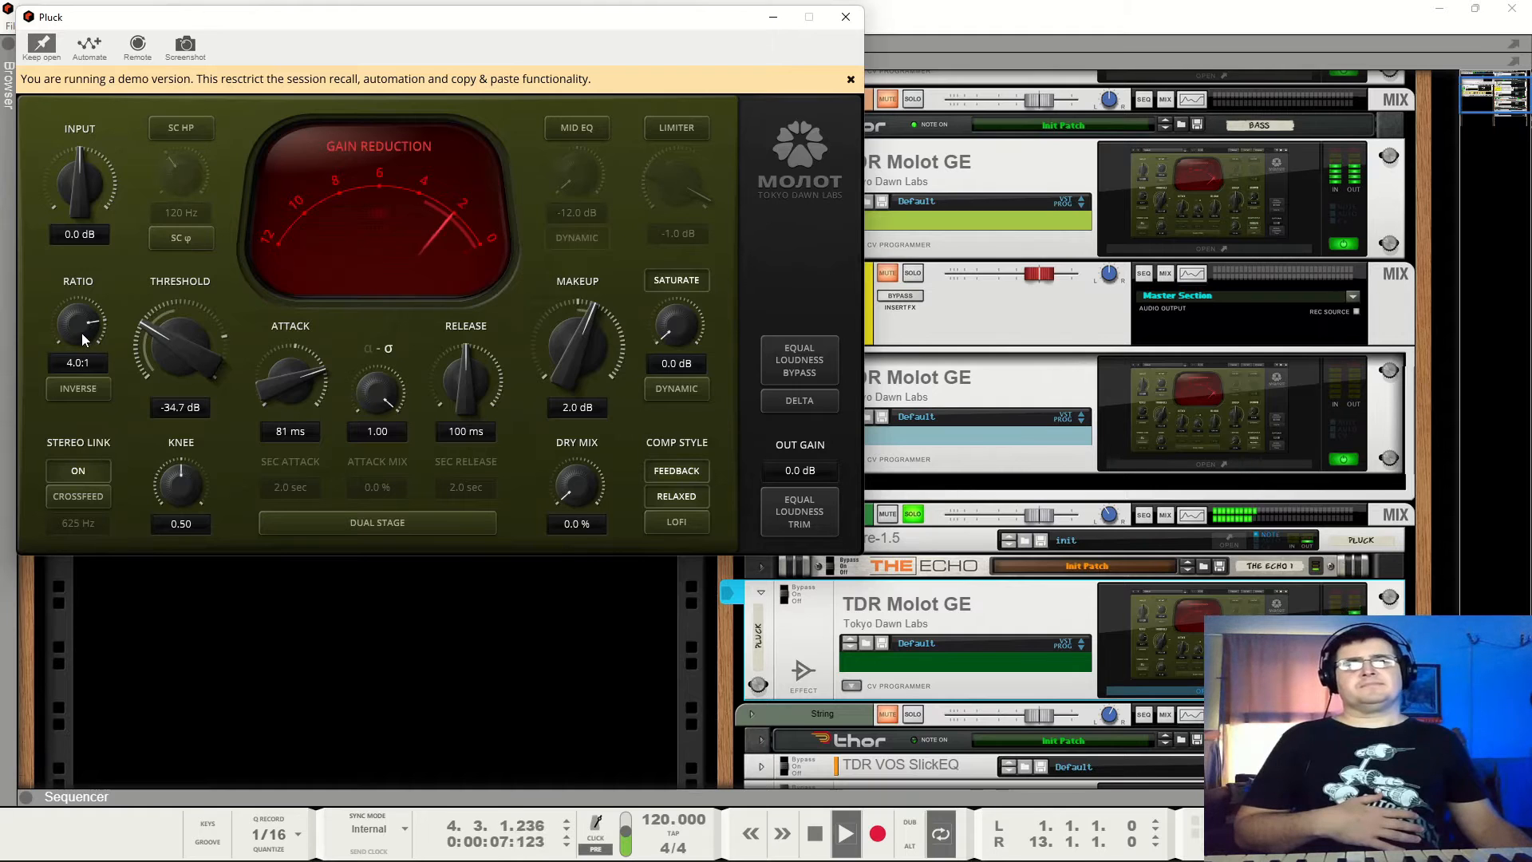
left_click_drag(164, 348, 165, 357)
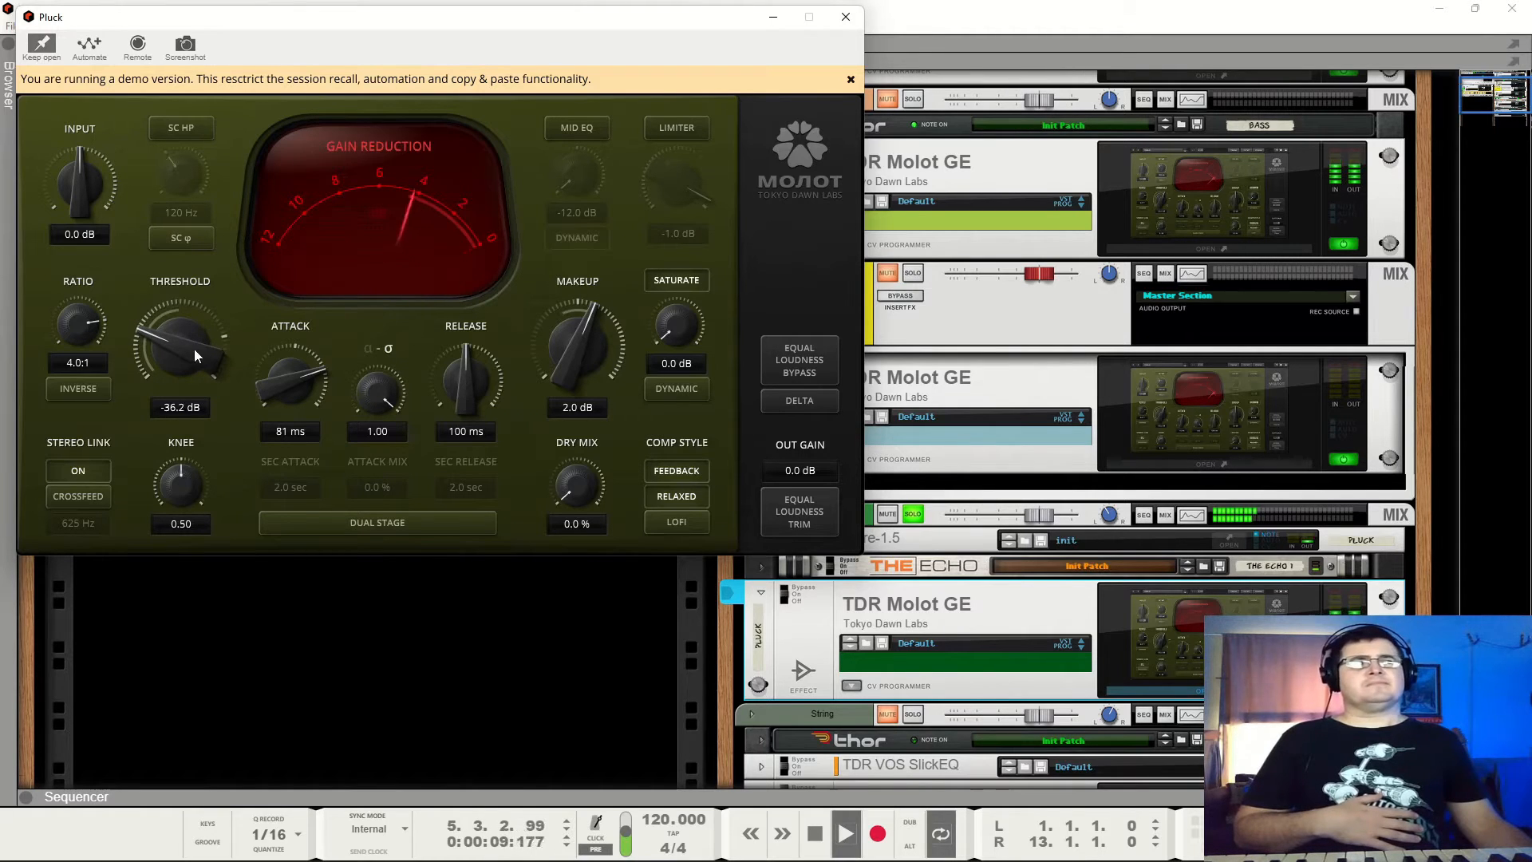
Set the pluck compressor's release to 0.7 sec, and keep the α-σ control at 1.00 after trying 0.01.
left_click_drag(466, 398, 466, 363)
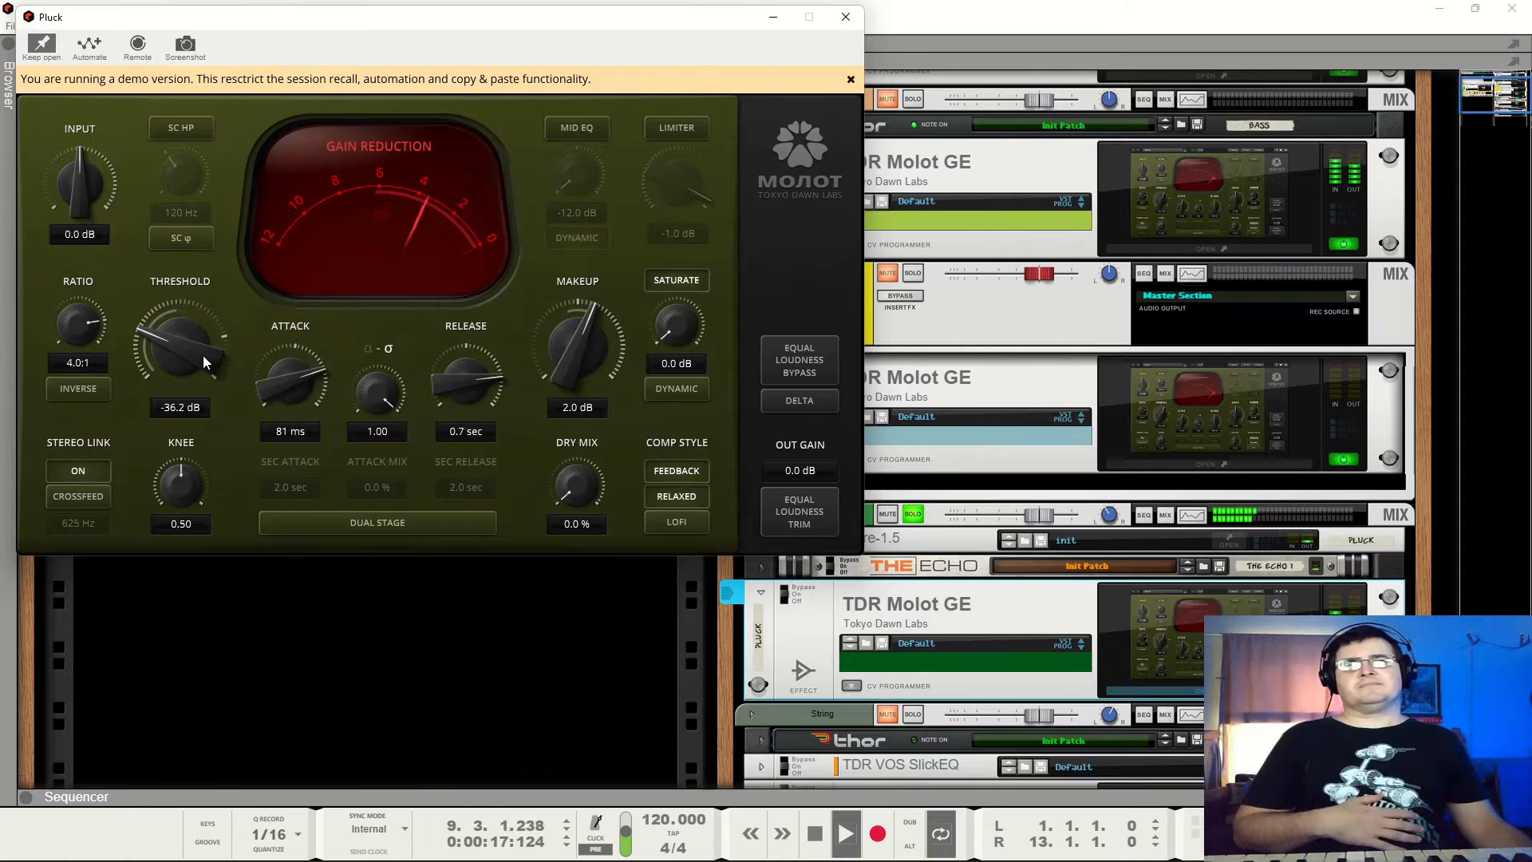
left_click_drag(358, 395, 358, 446)
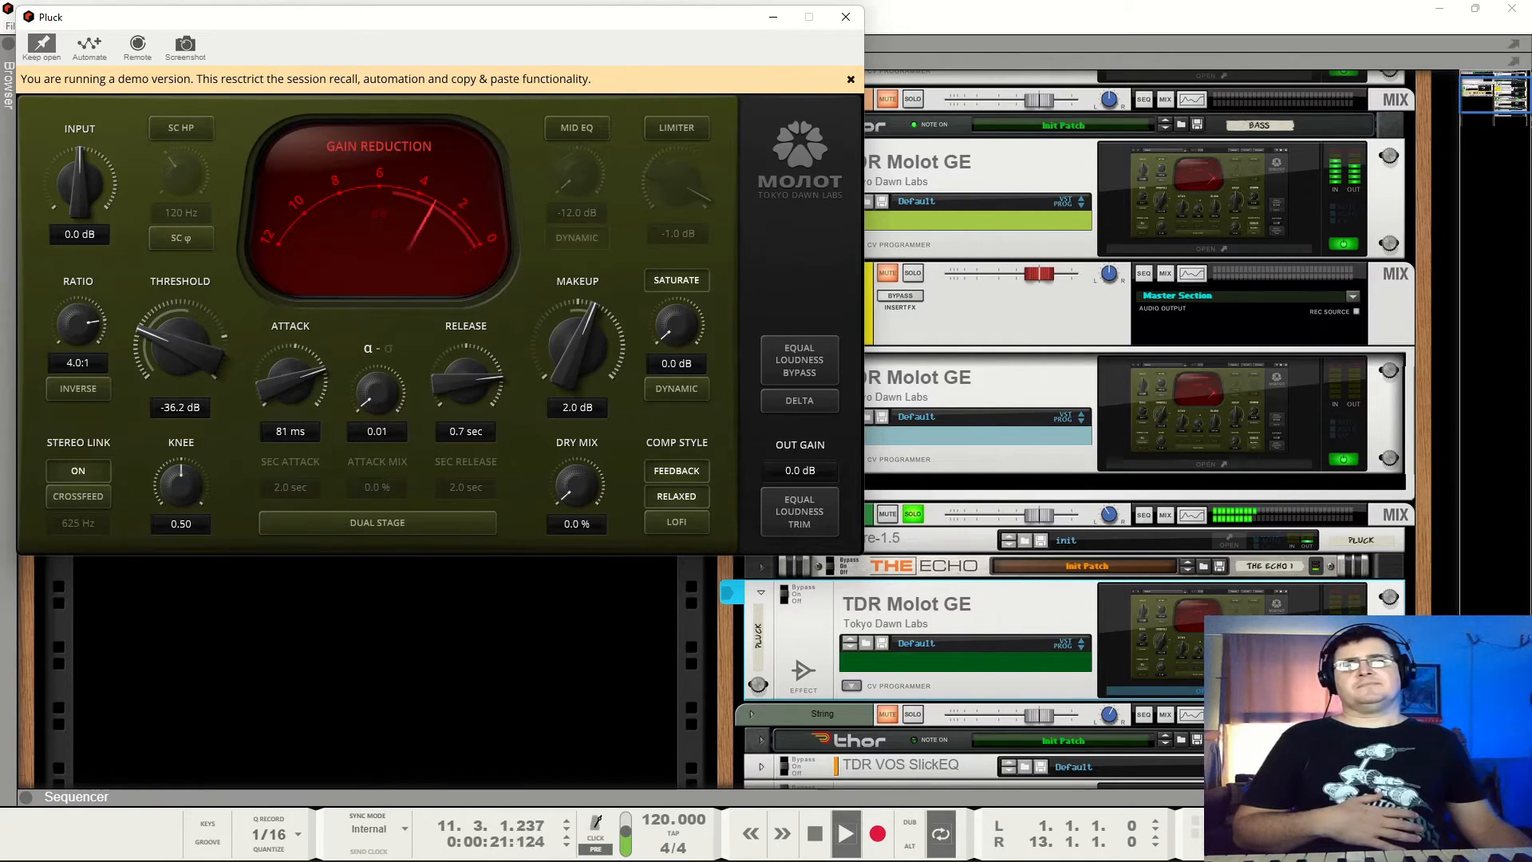
left_click_drag(377, 393, 377, 319)
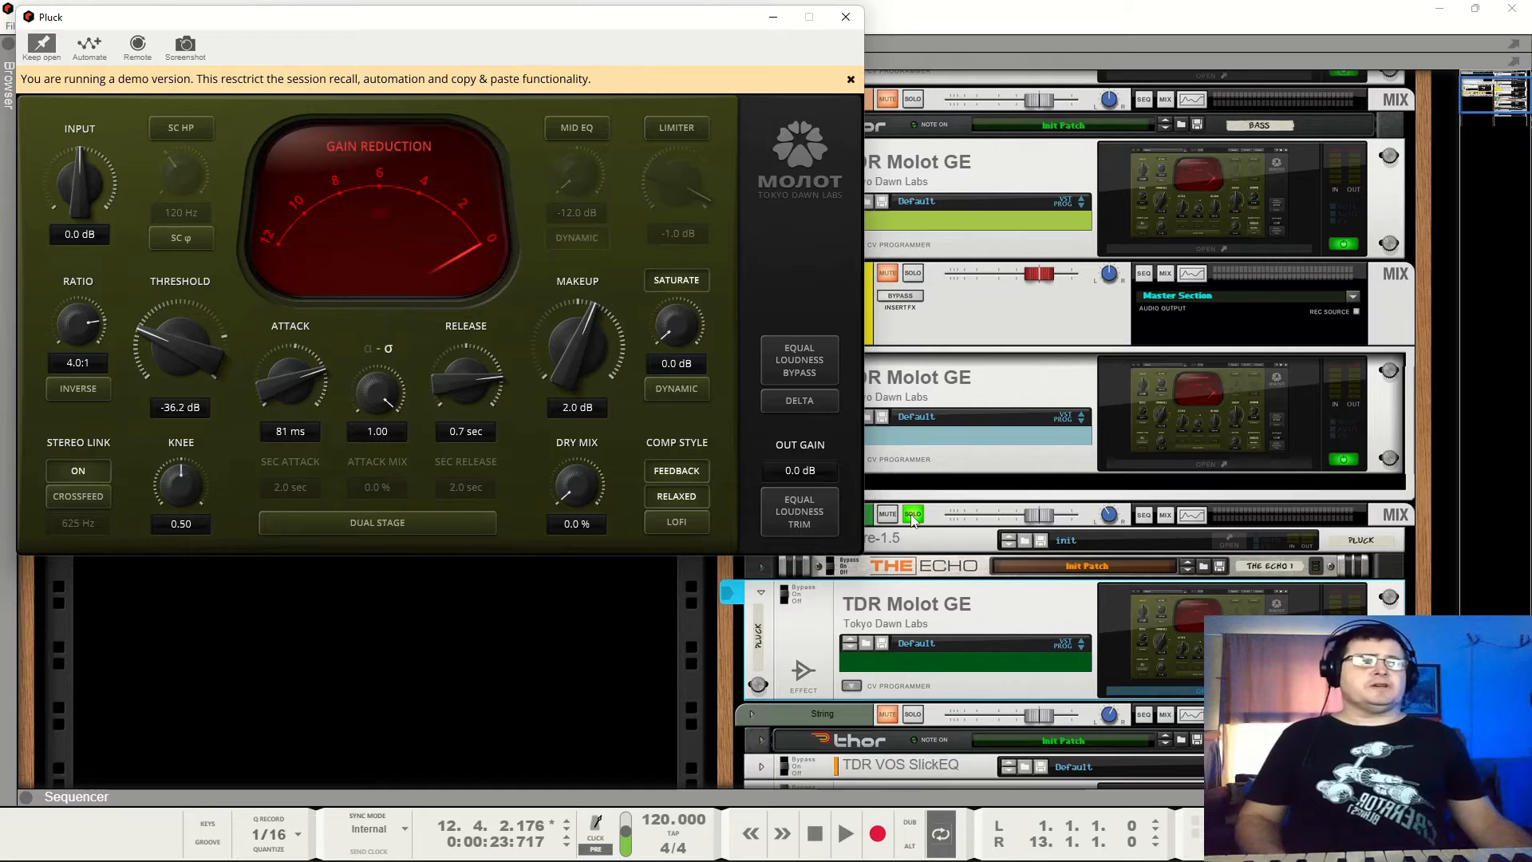
Play the soloed pluck and compare it with Equal Loudness Bypass on and off.
key("space")
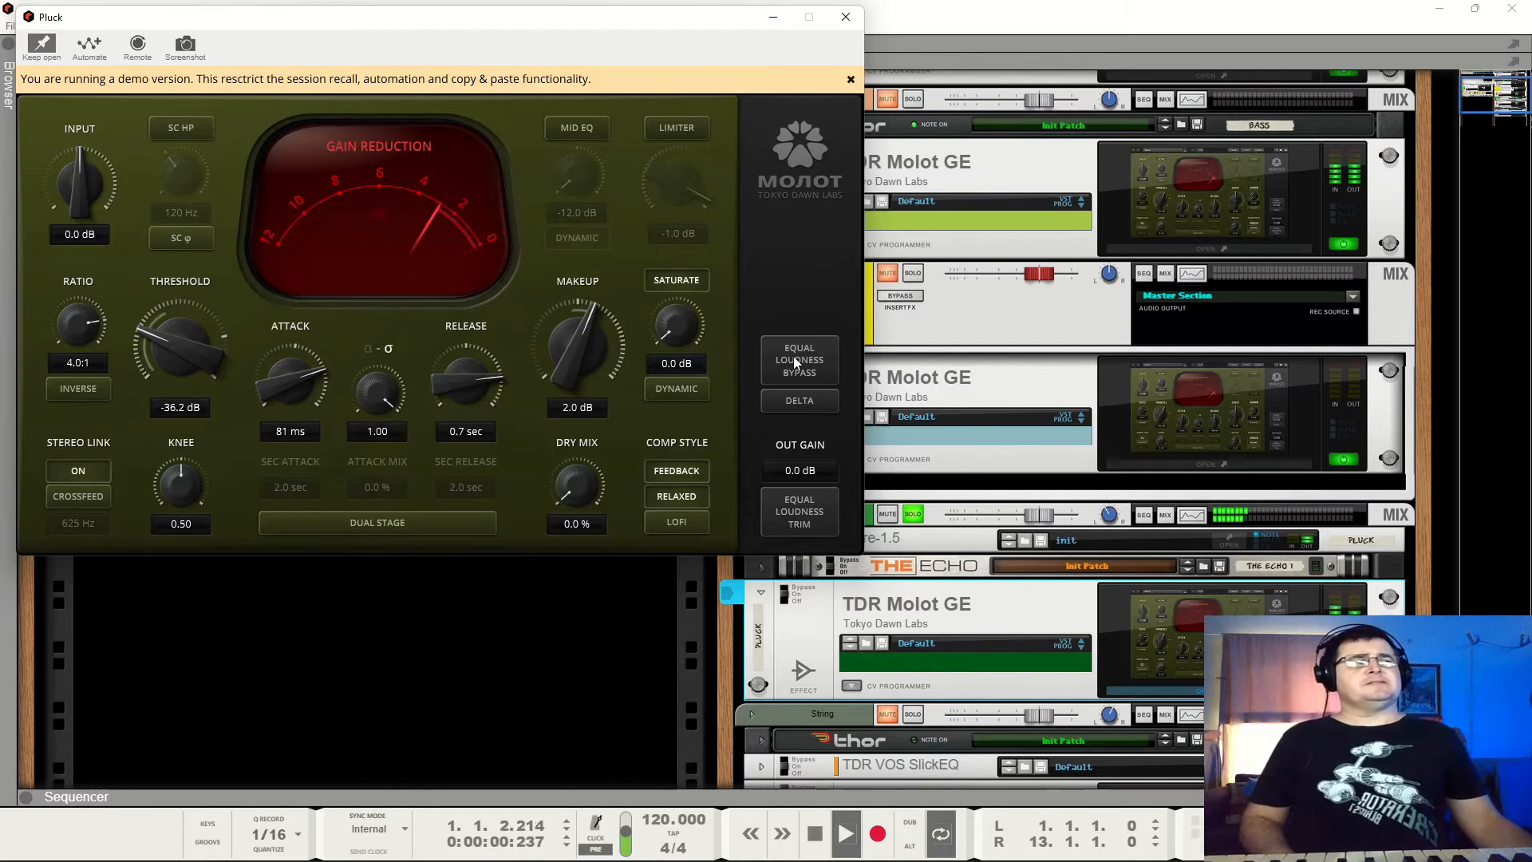
left_click(793, 356)
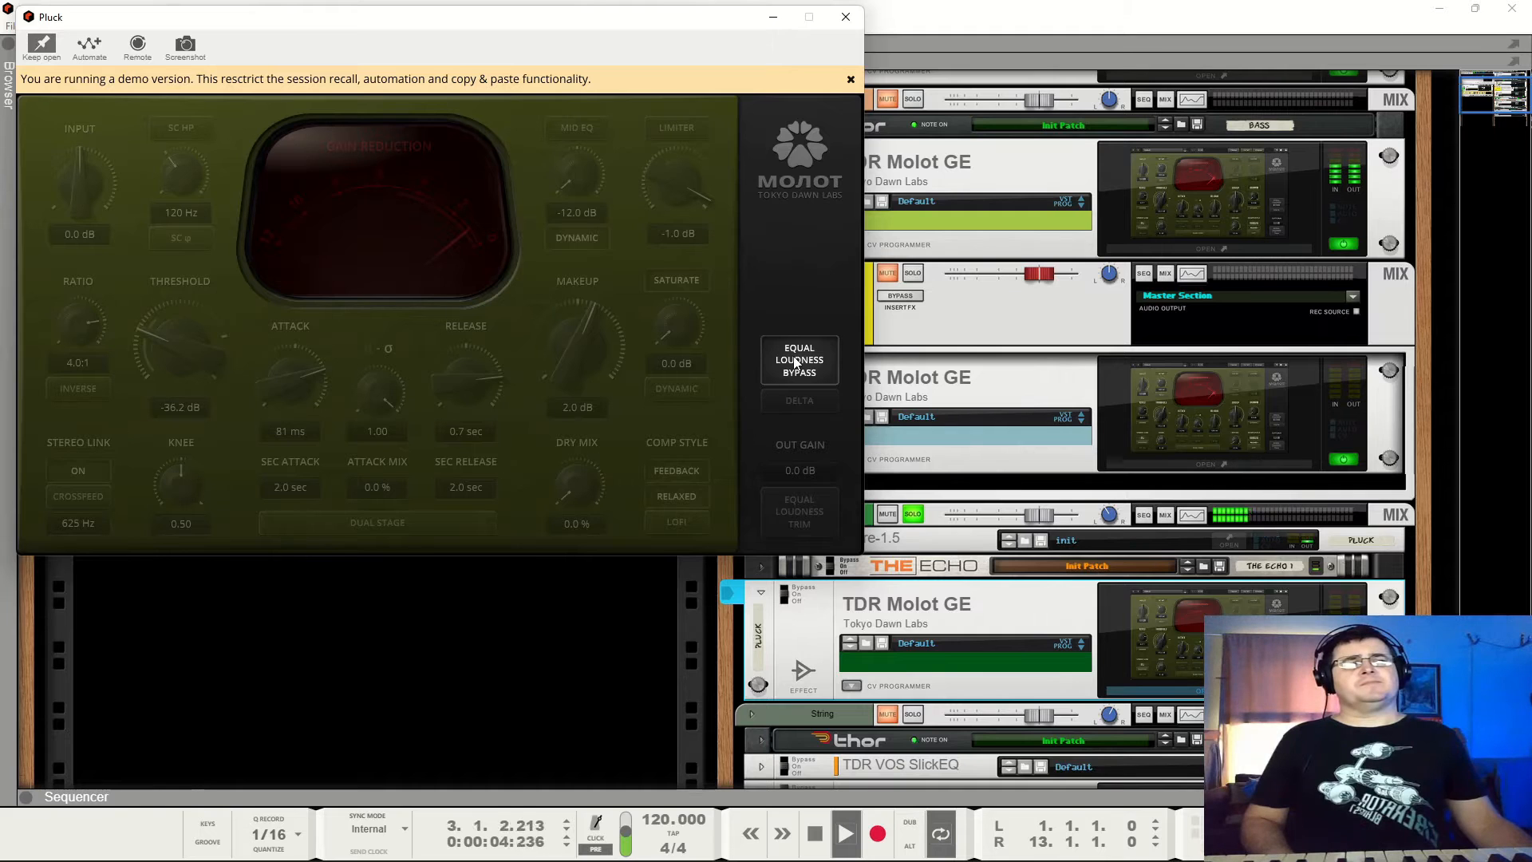
left_click(793, 356)
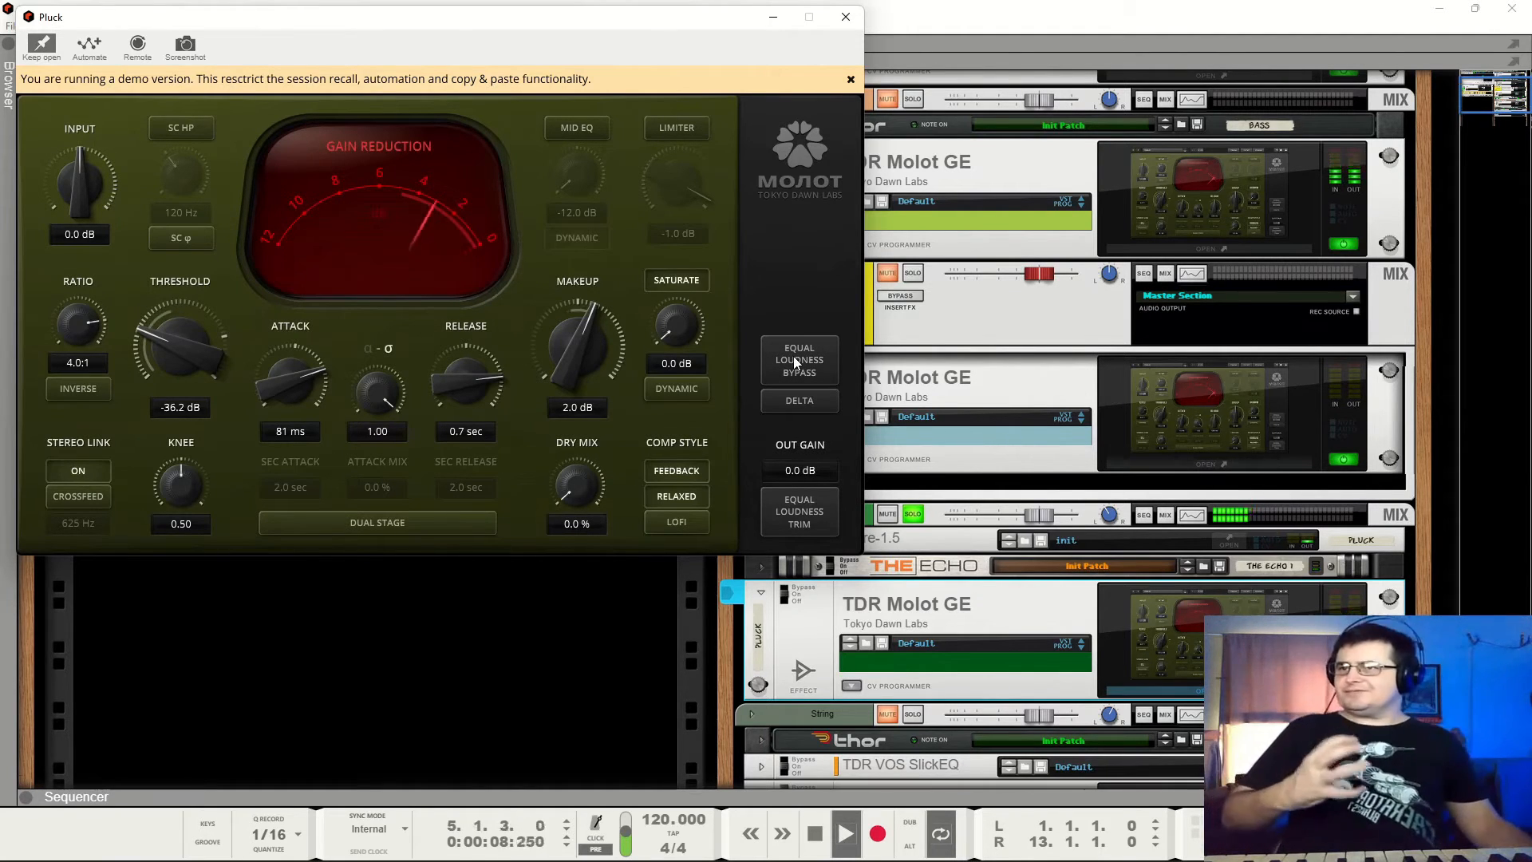
Raise the pluck compressor's saturation to 18.0 dB and enable the saturation's Dynamic mode.
left_click_drag(681, 318, 716, 204)
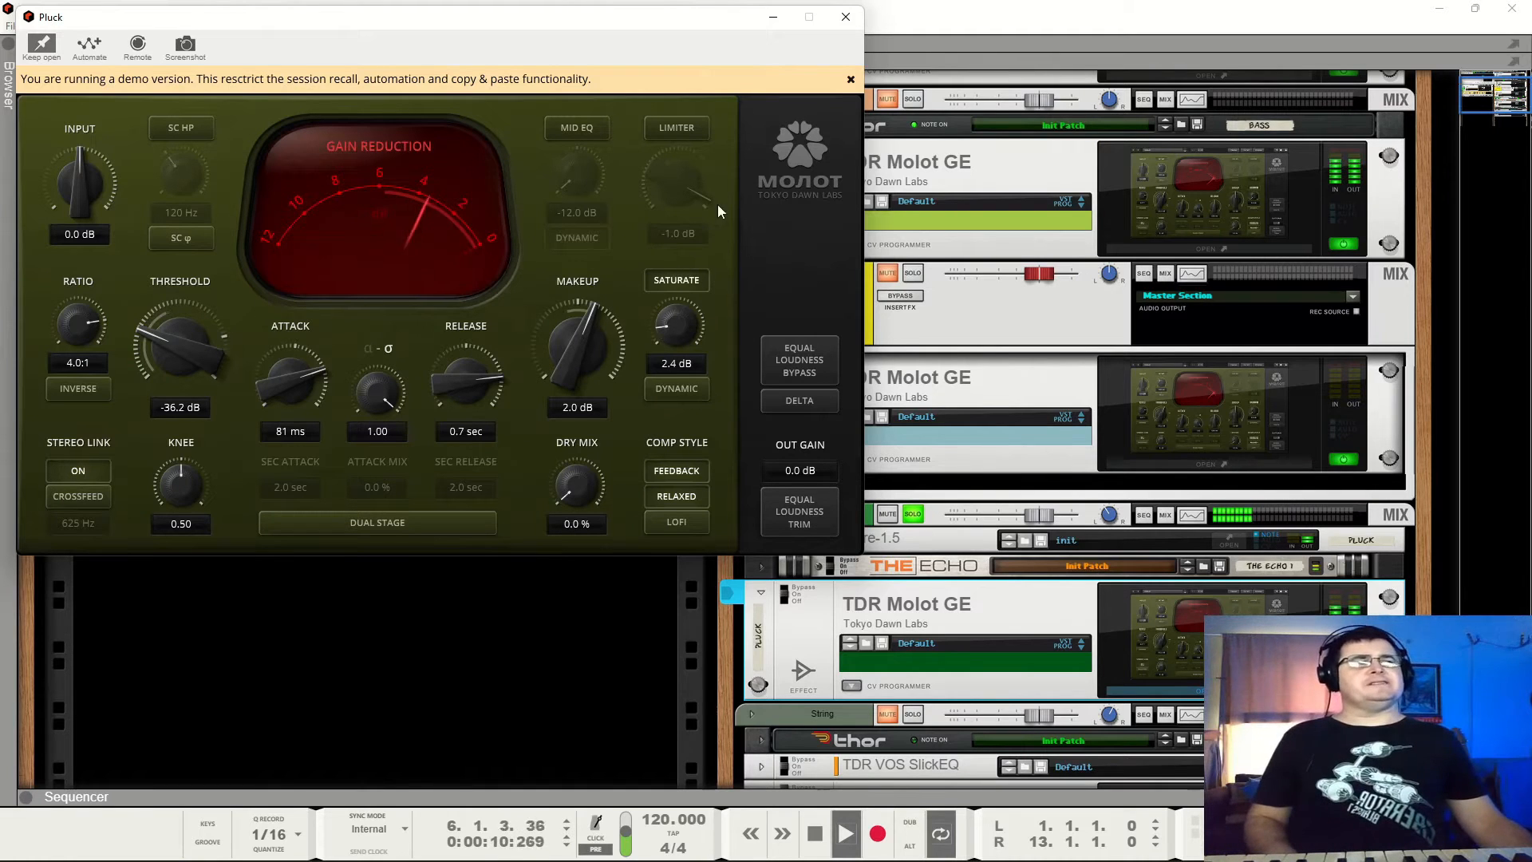
left_click_drag(694, 332, 777, 391)
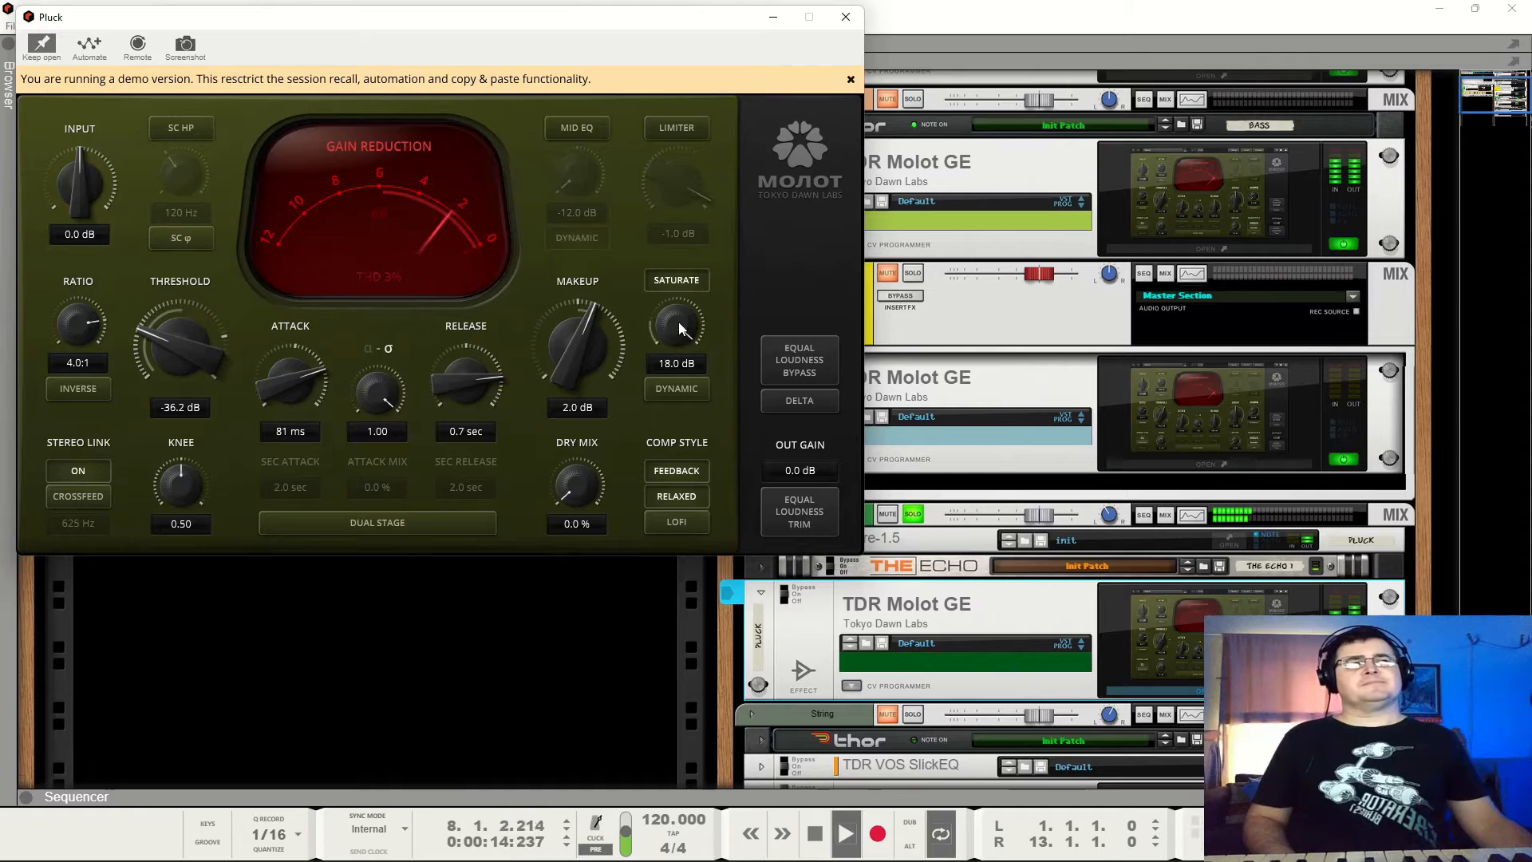
left_click_drag(678, 322, 678, 371)
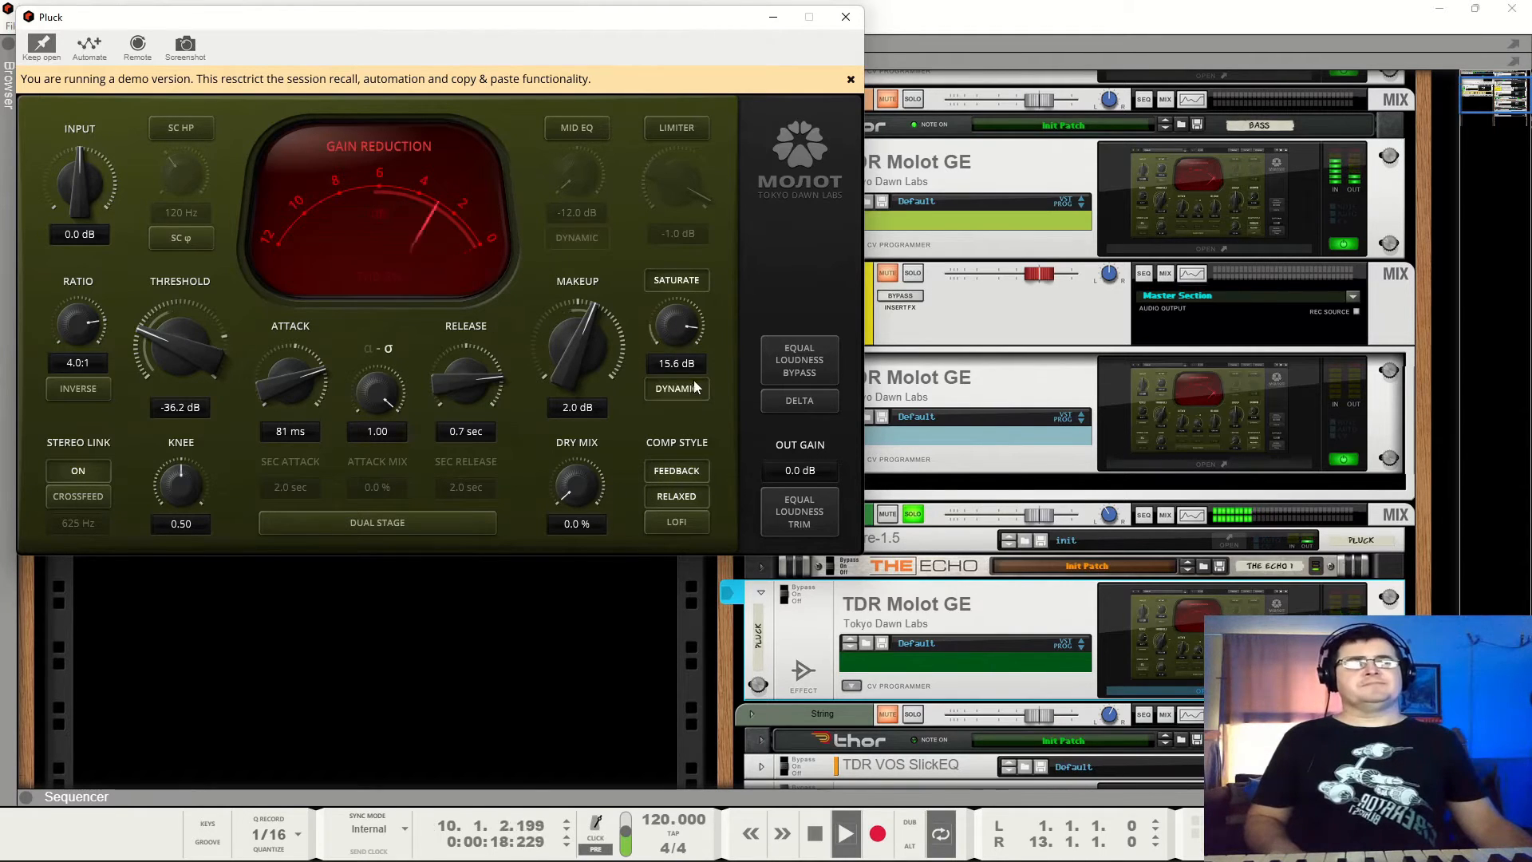
left_click_drag(679, 322, 678, 279)
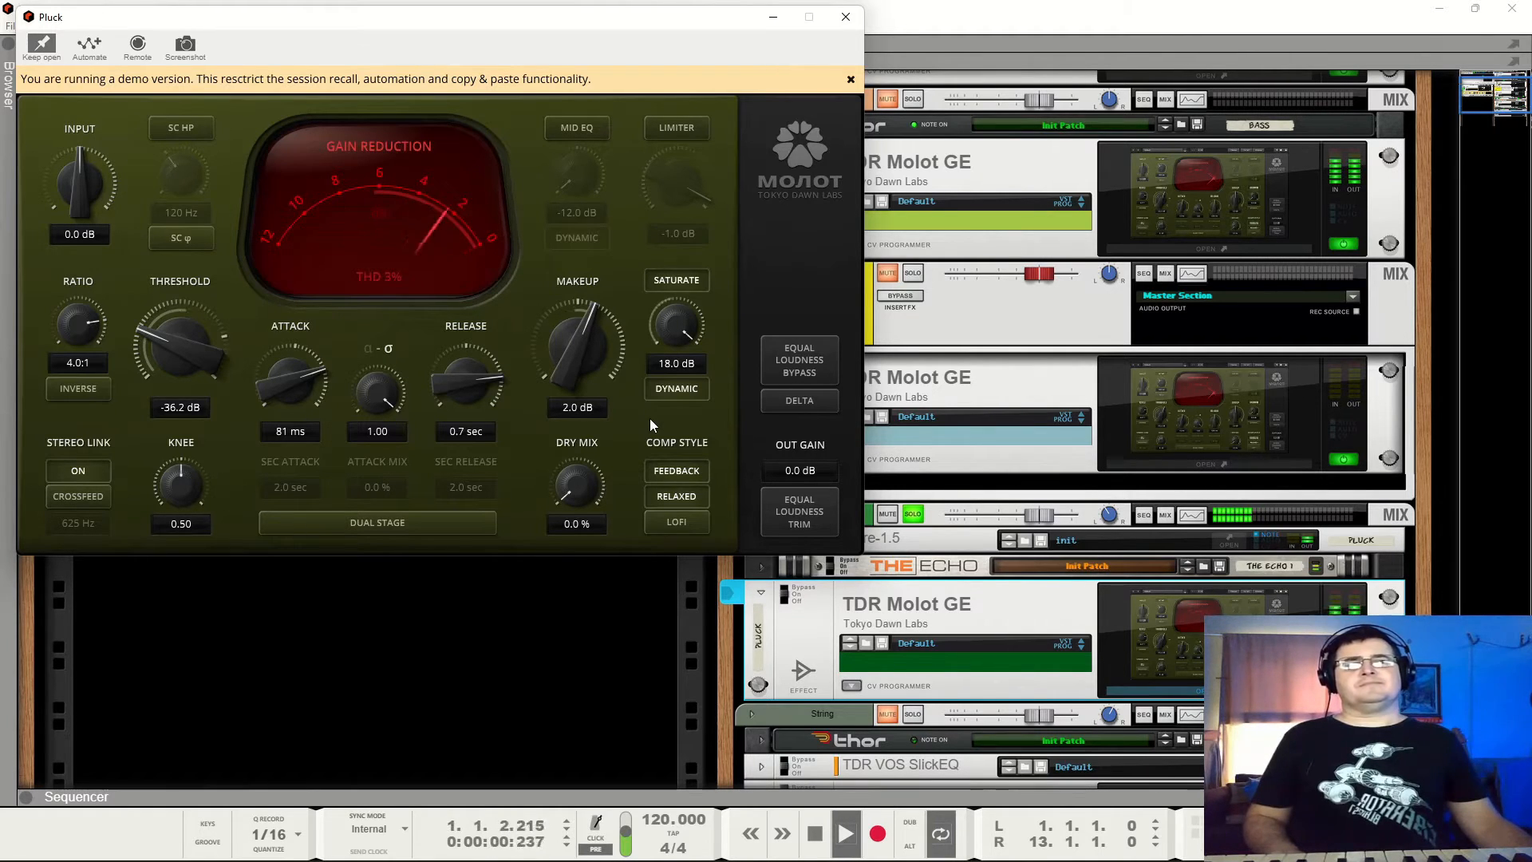
Compare the pluck with saturation off and on, and lower the saturation amount to 16.0 dB.
left_click(681, 280)
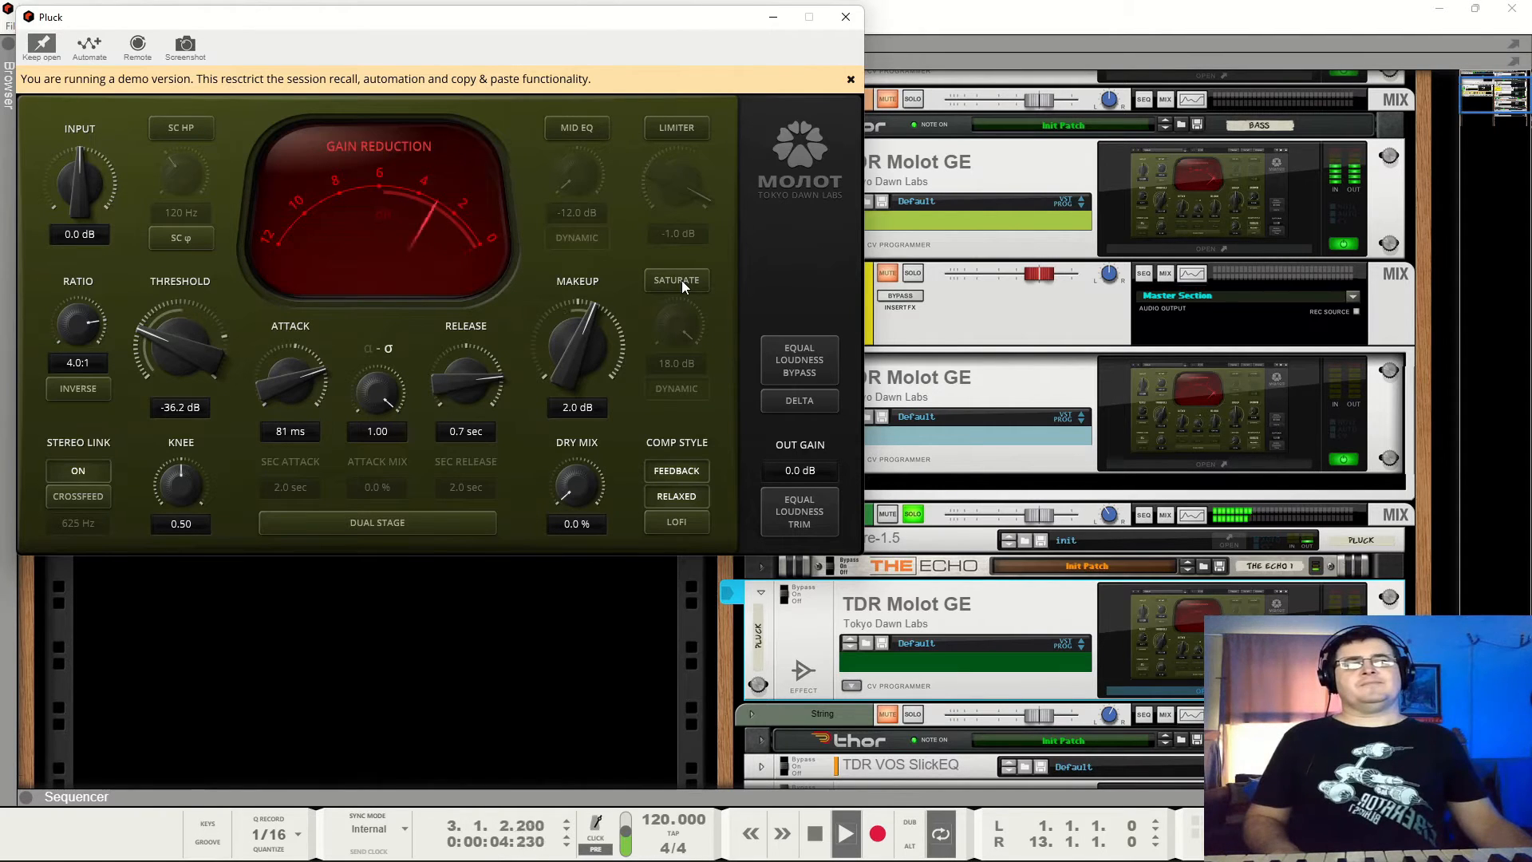
left_click(681, 280)
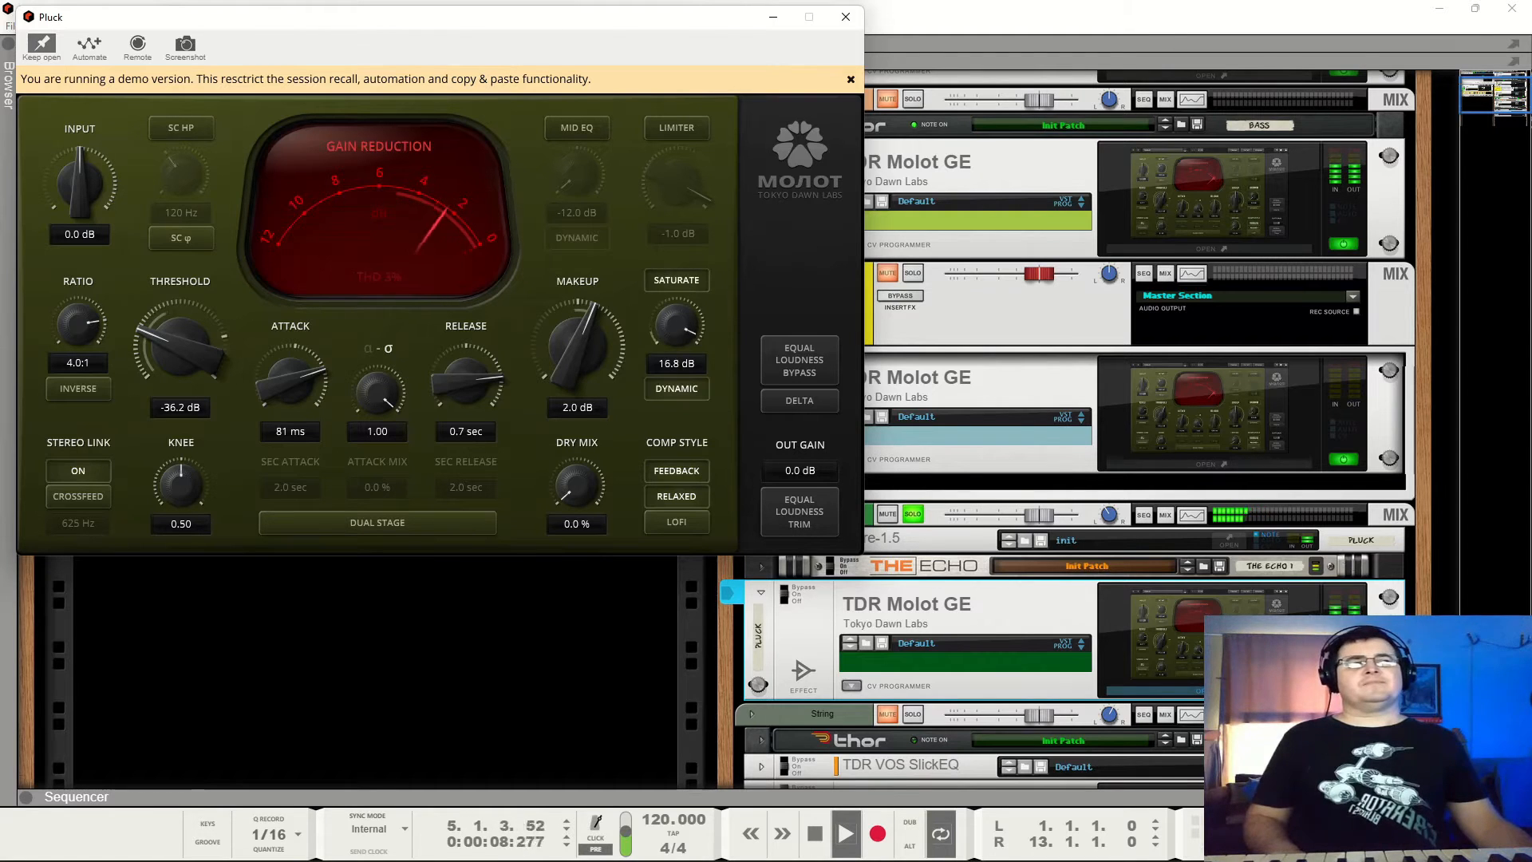
left_click_drag(681, 319, 682, 365)
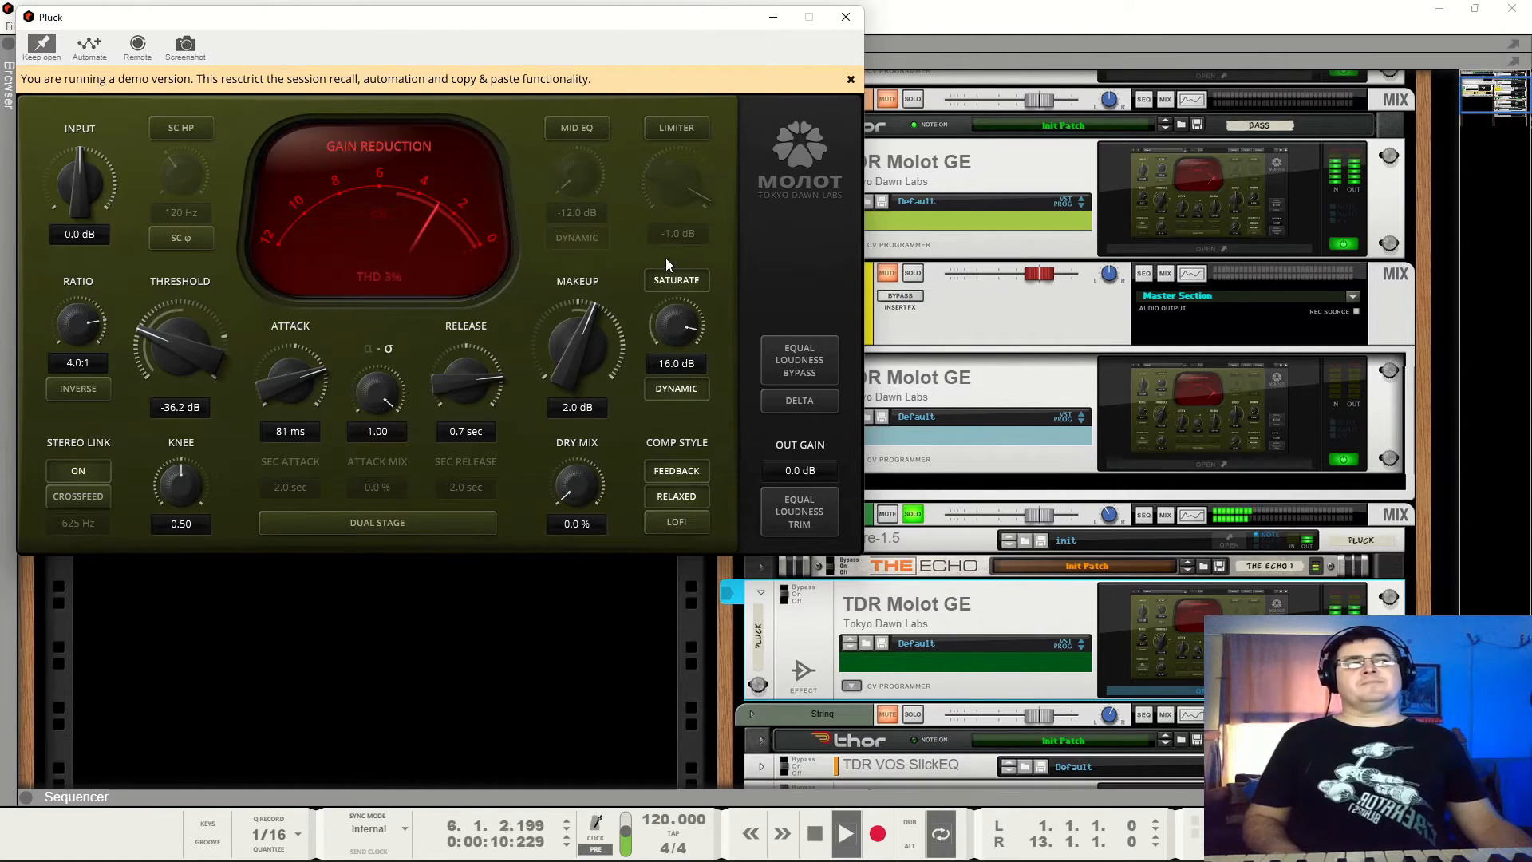
Unsolo the Pluck channel and set its compressor's ratio to 2.0:1 while the full mix plays.
key("space")
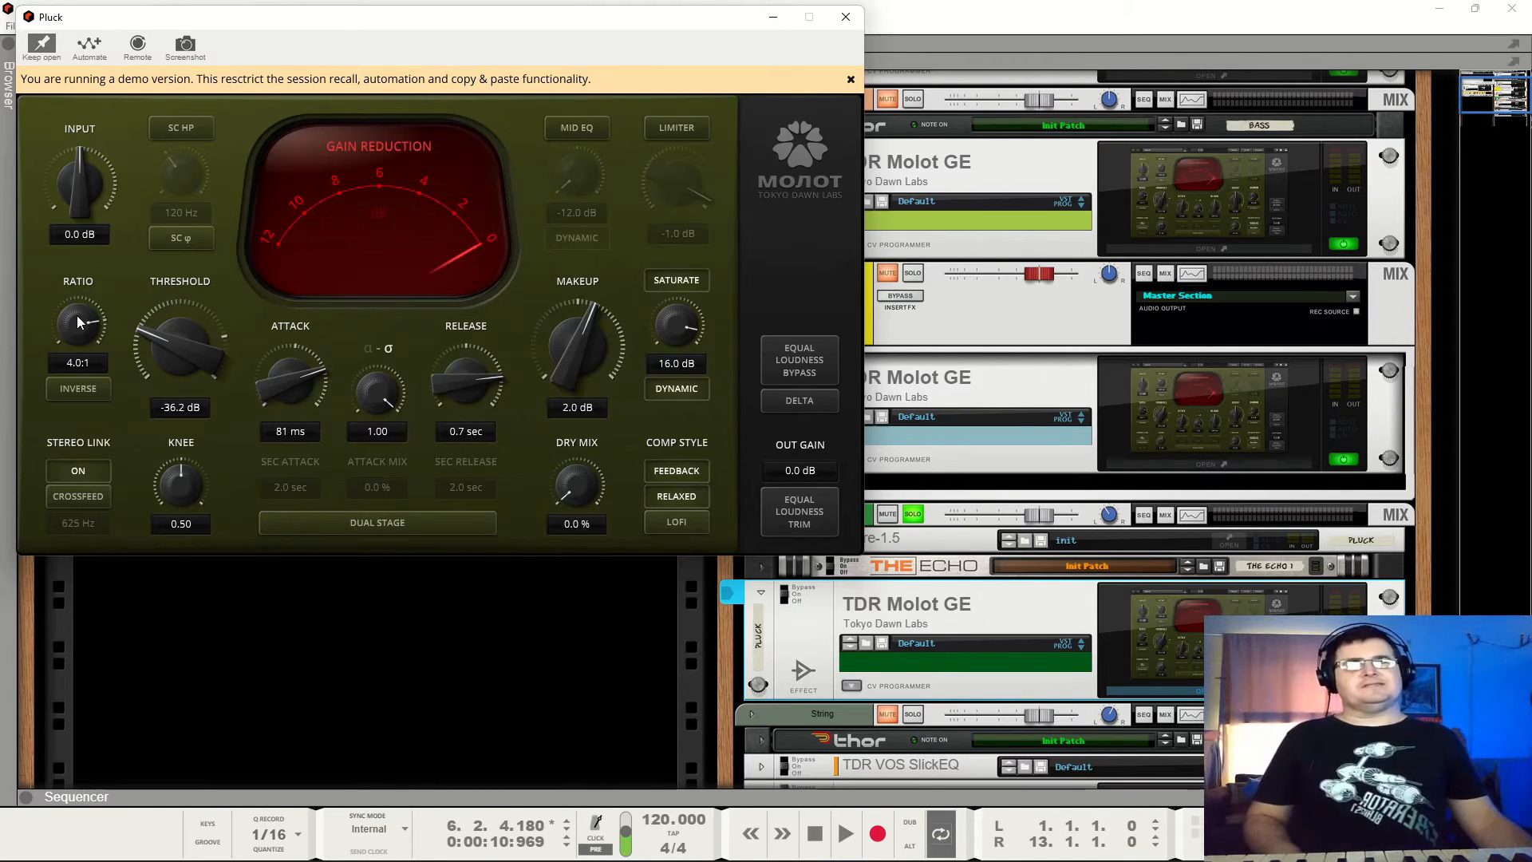
key("space")
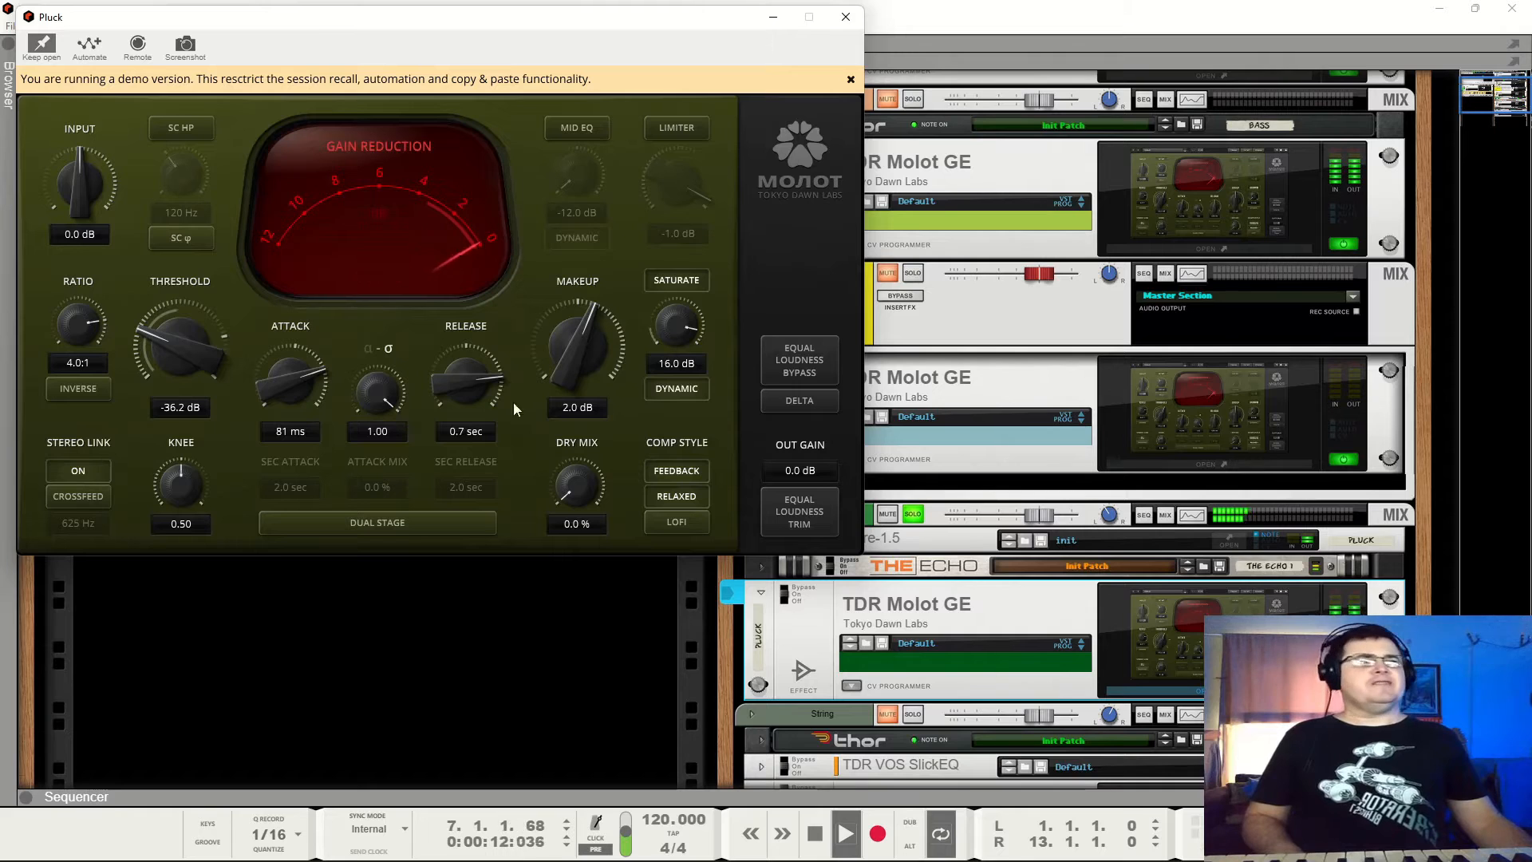
left_click(946, 501)
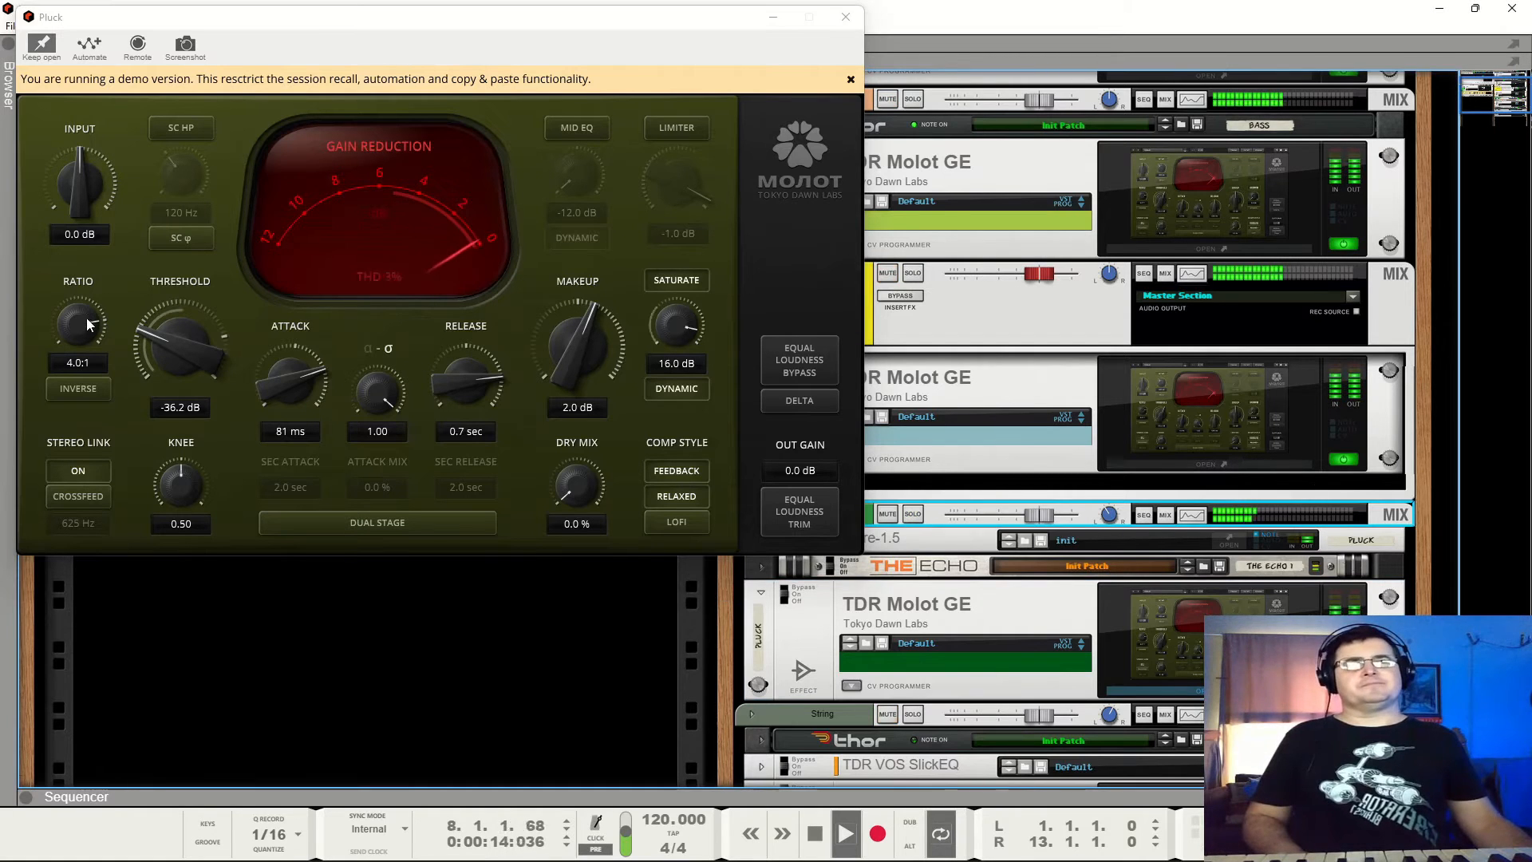
left_click_drag(84, 319, 85, 375)
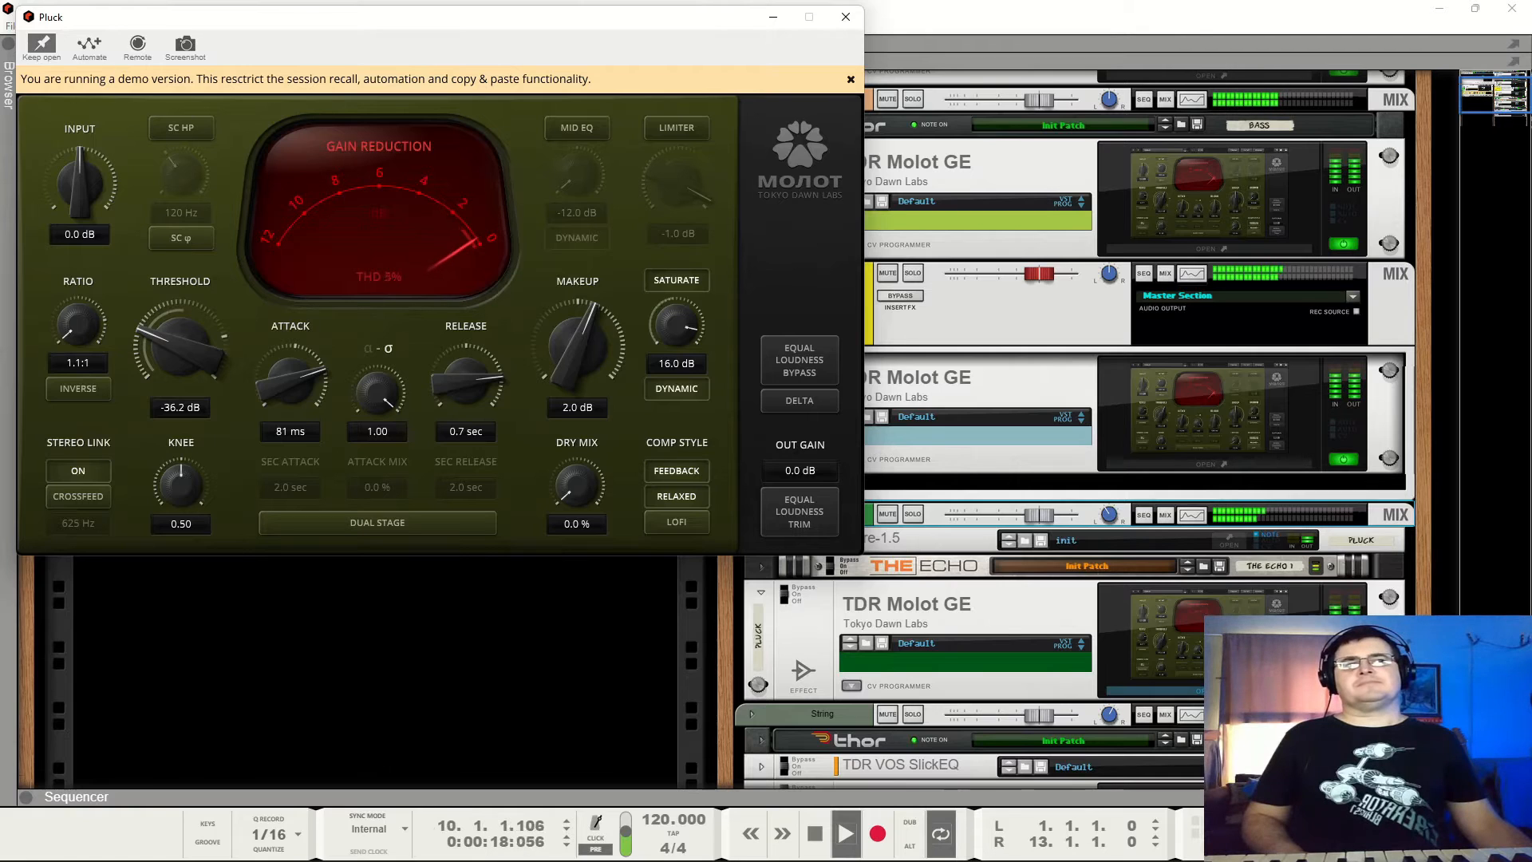
left_click_drag(78, 323, 78, 311)
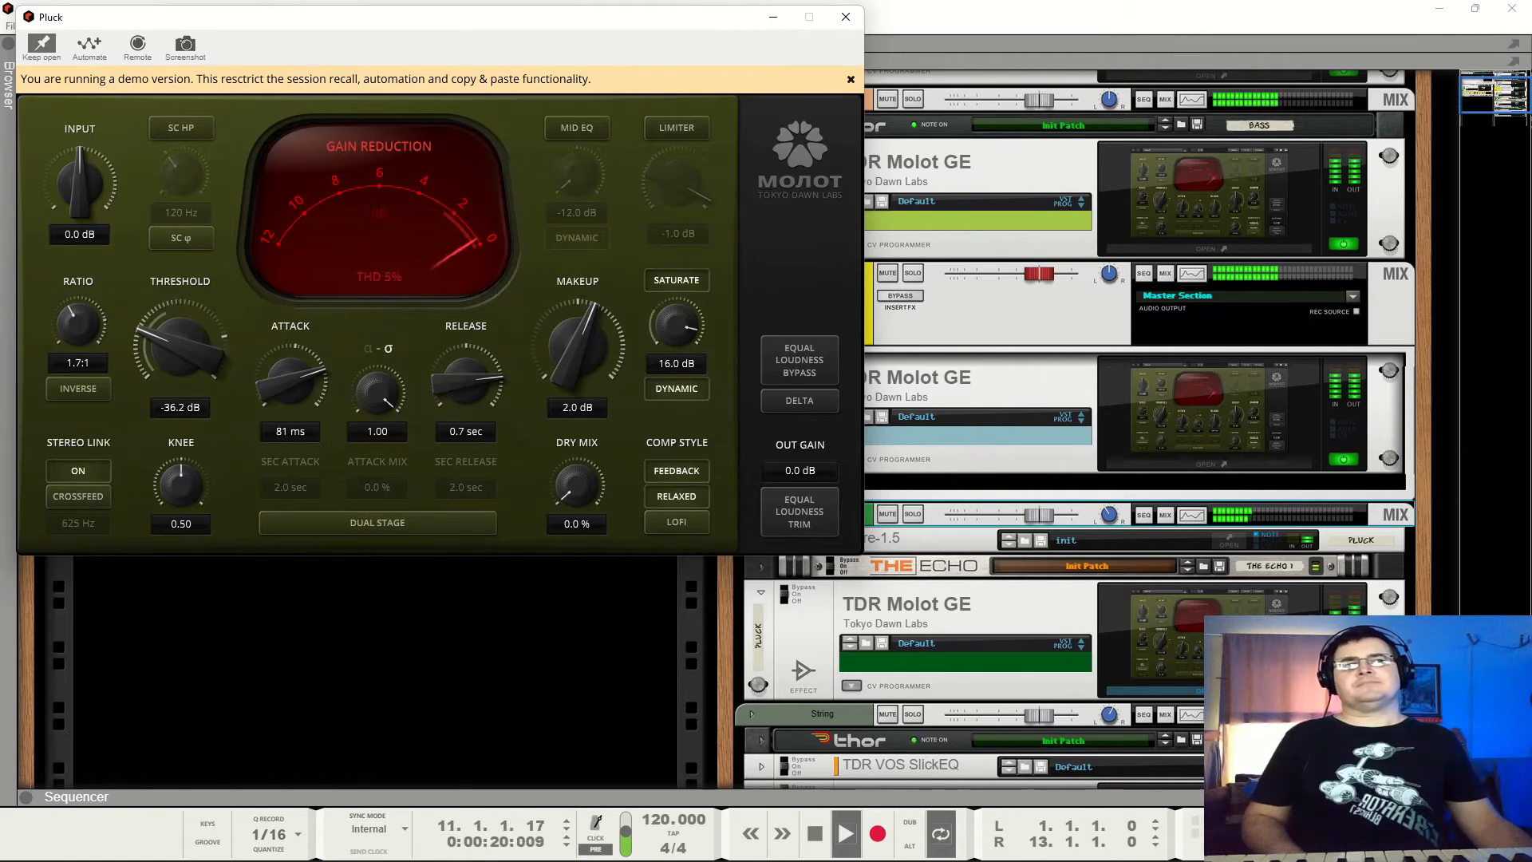
left_click_drag(78, 323, 78, 316)
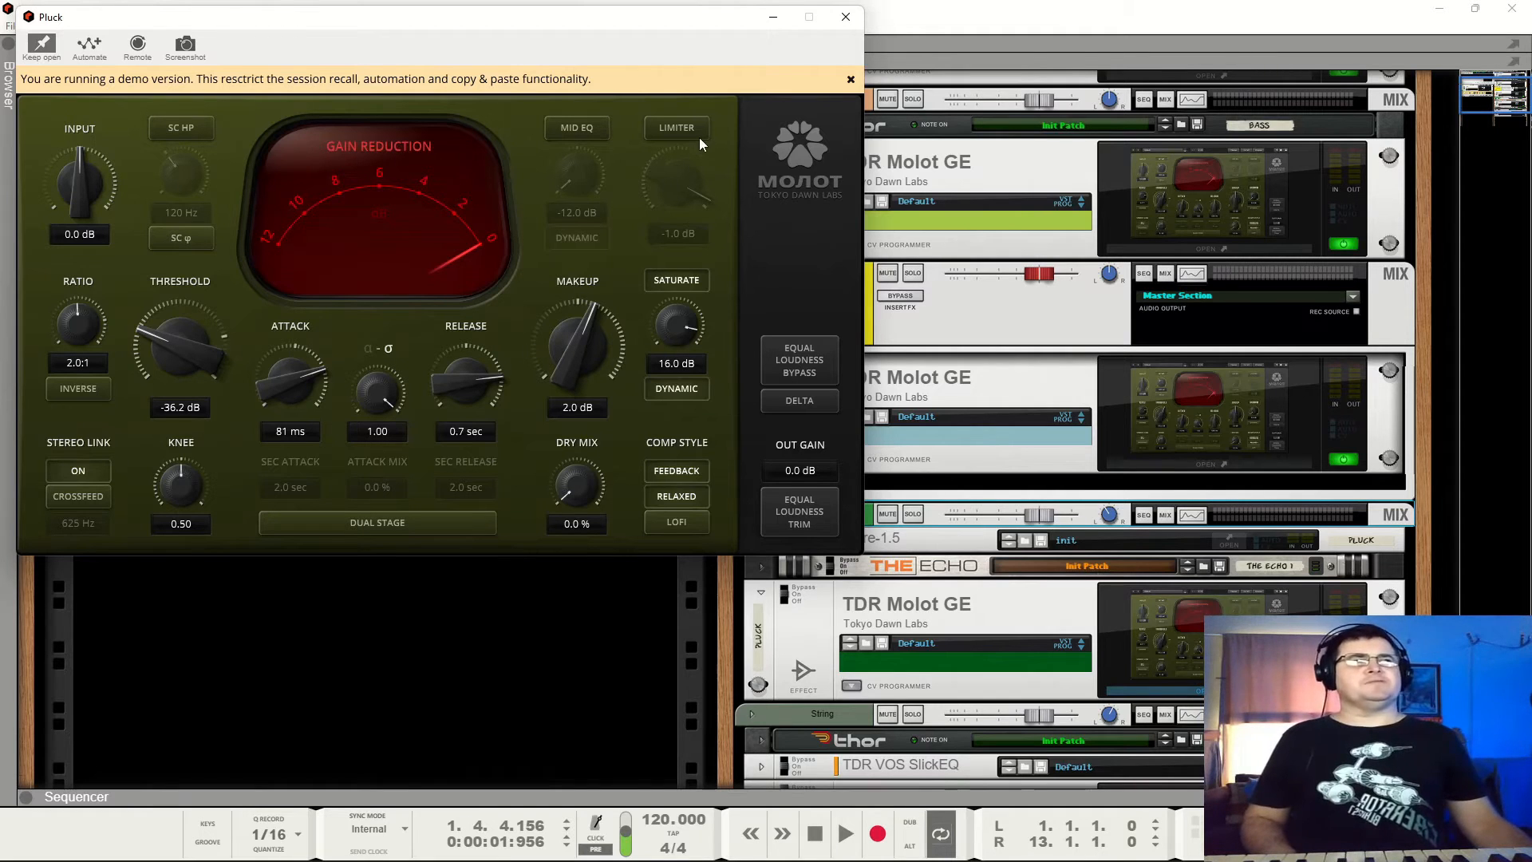
Solo Pluck and enable its compressor's Mid EQ at -7.6 dB with the Mid EQ's Dynamic option off.
left_click(579, 135)
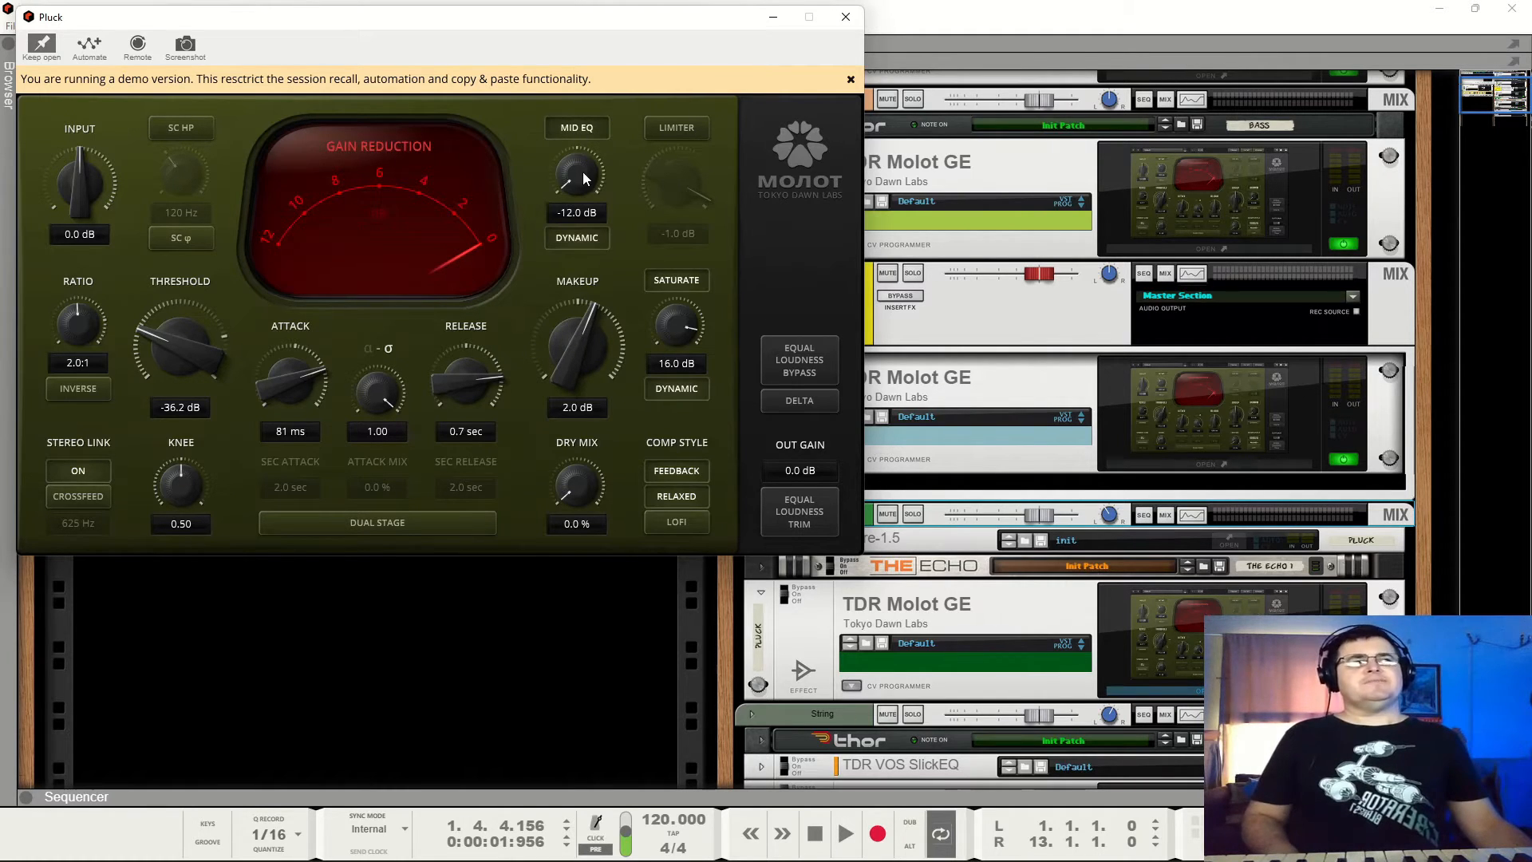
key("space")
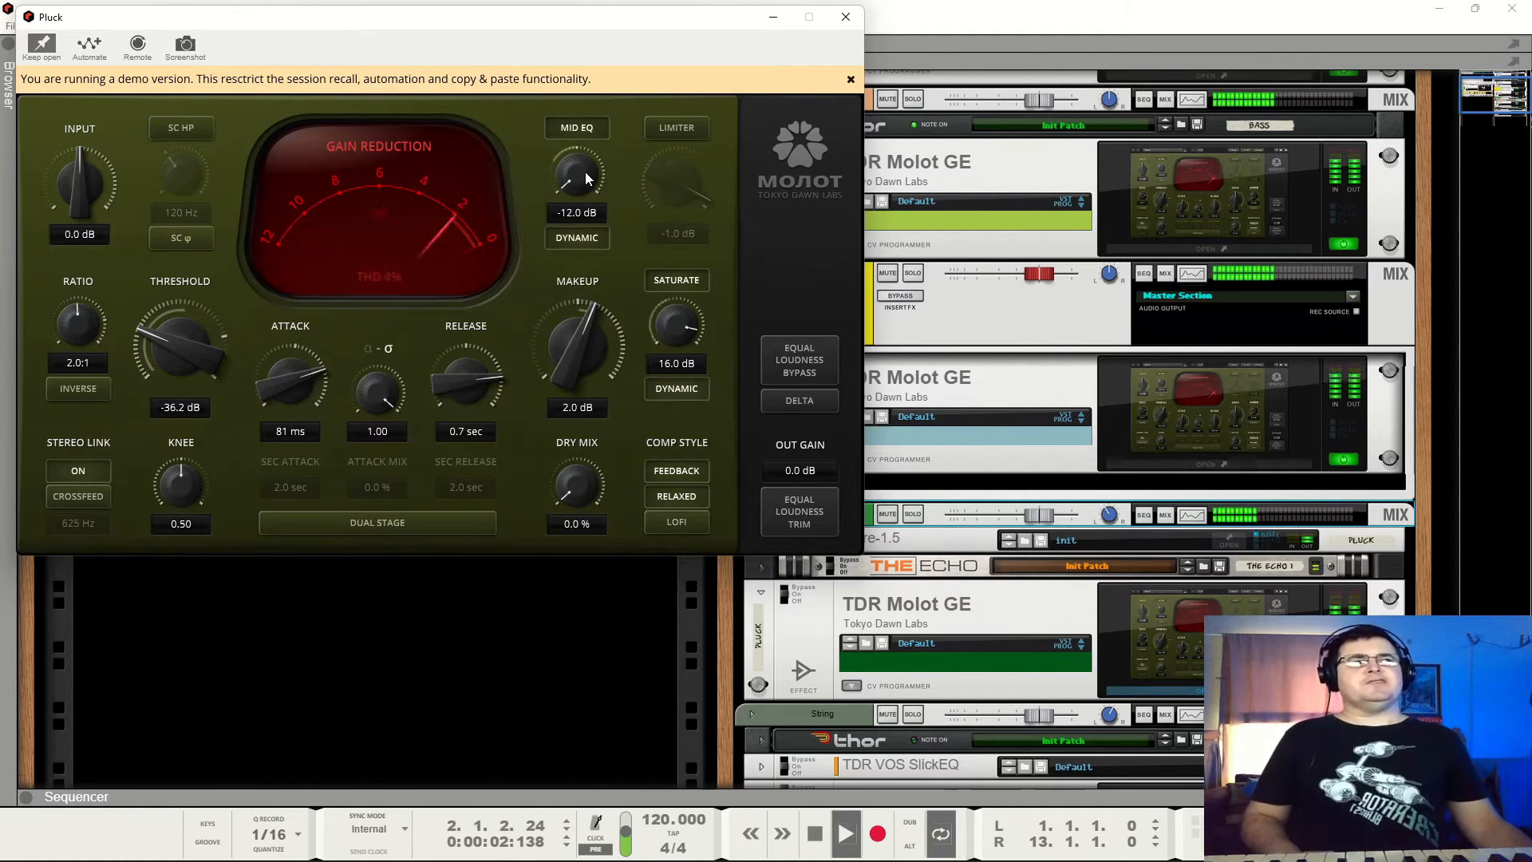
left_click(850, 80)
left_click(912, 514)
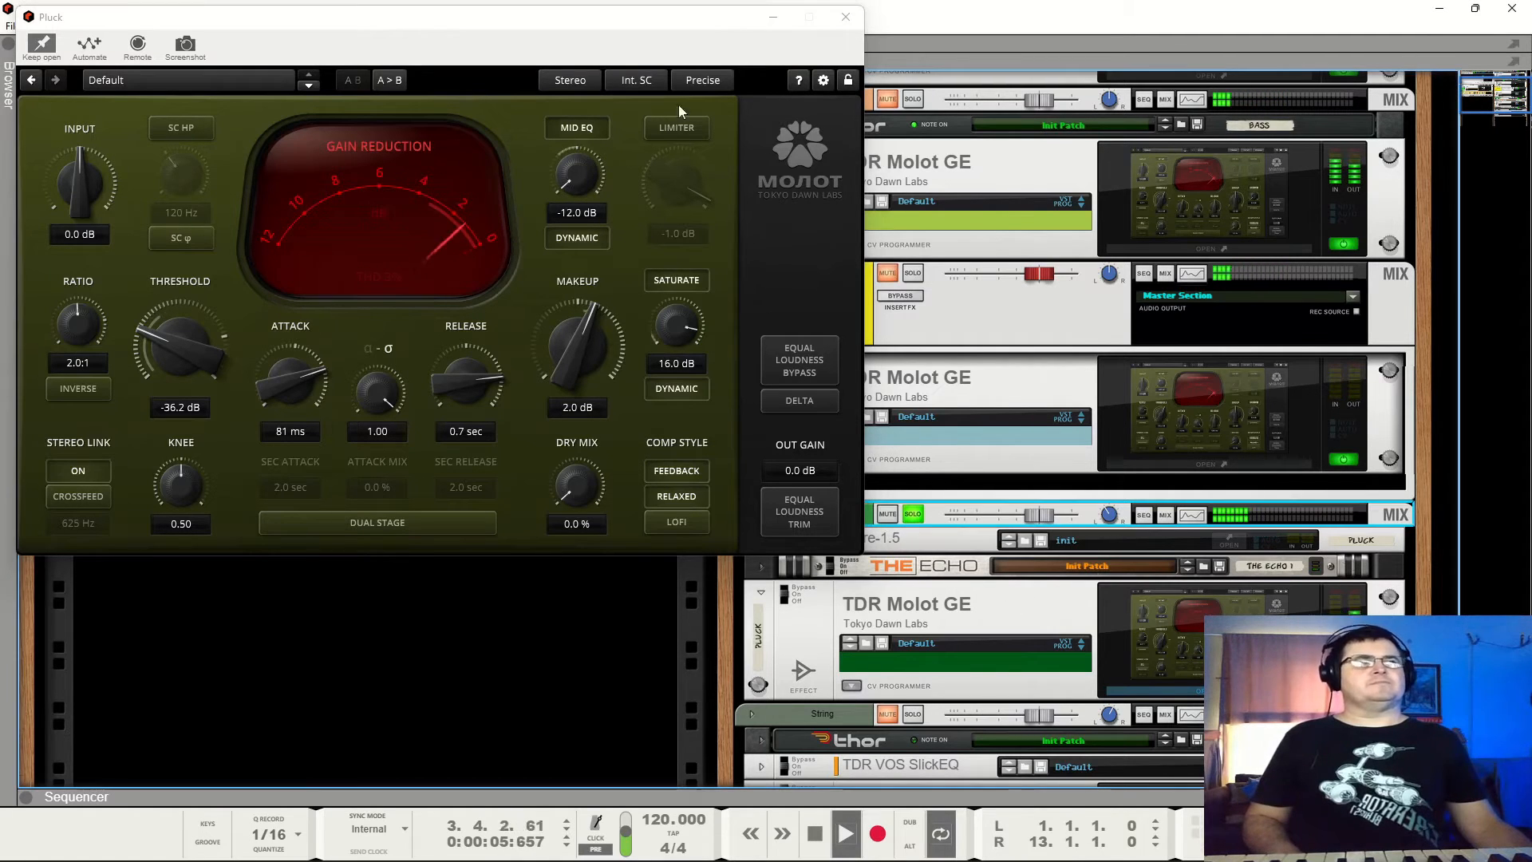
left_click_drag(576, 173, 589, 235)
left_click(586, 237)
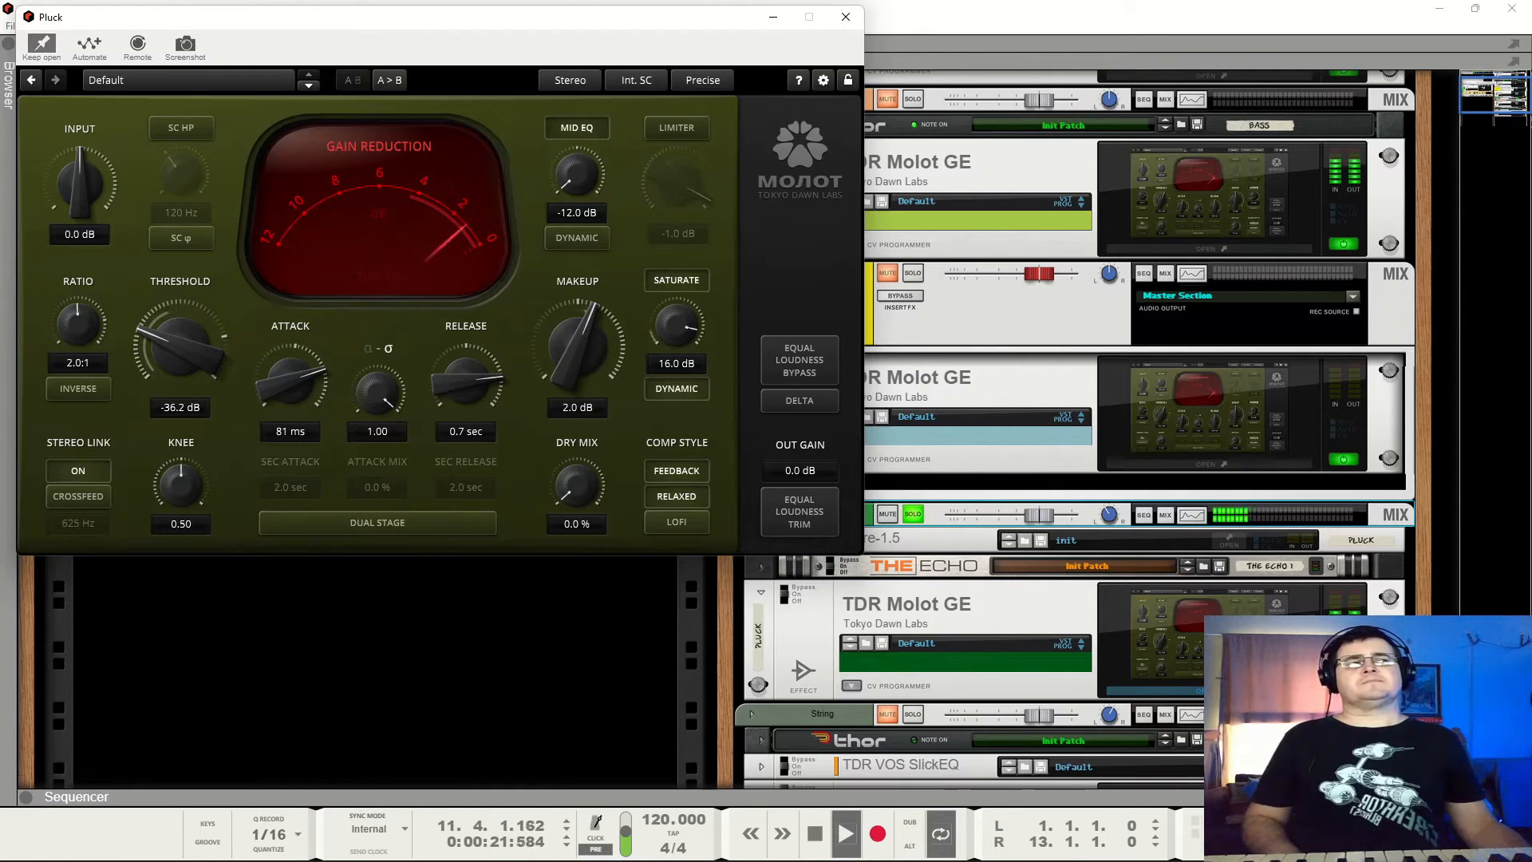
left_click_drag(589, 166, 589, 156)
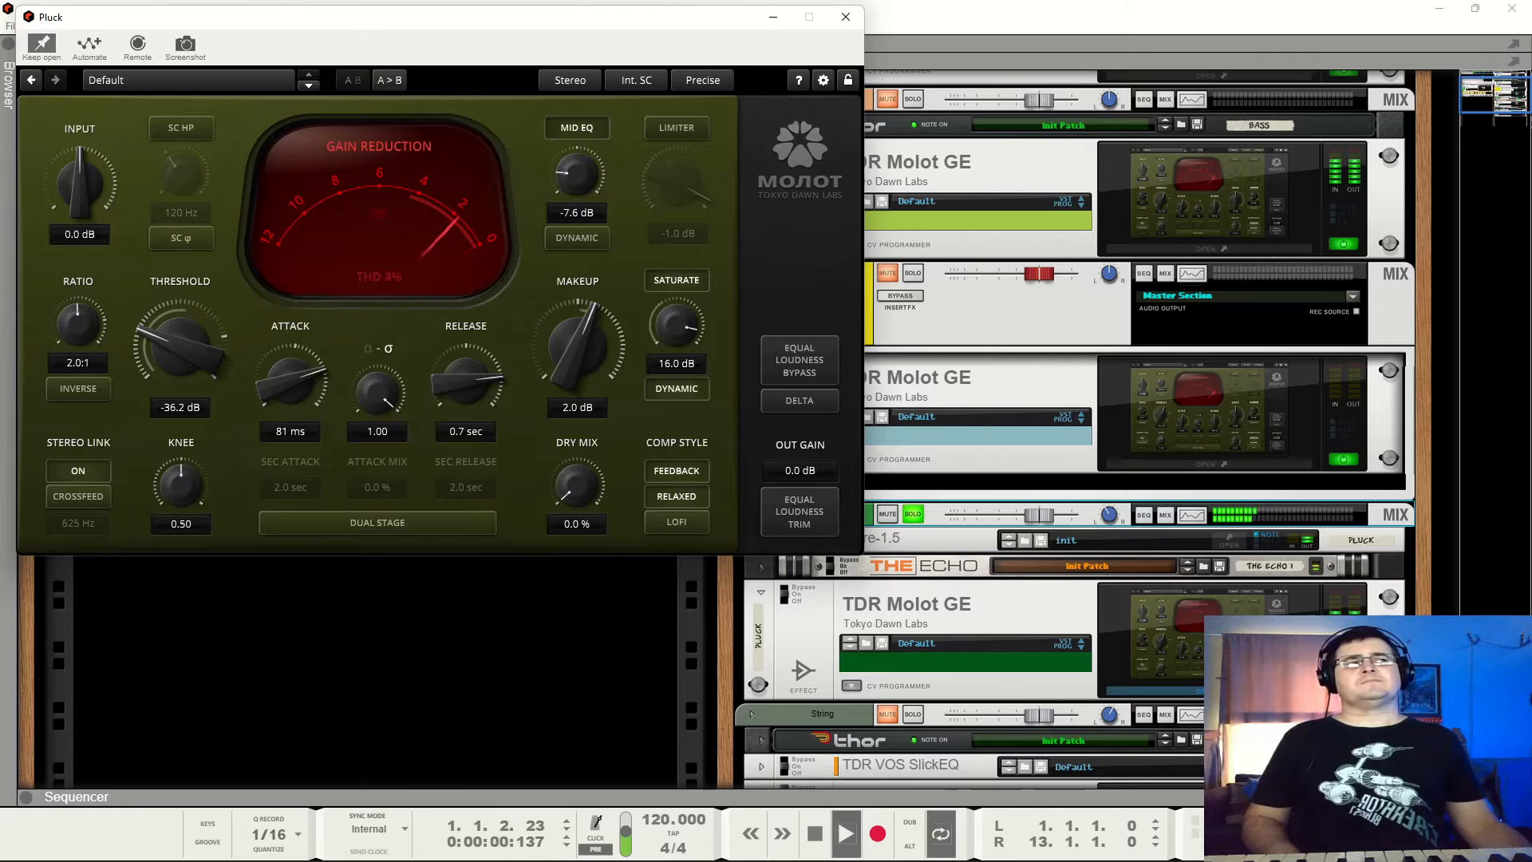
Unsolo Pluck and compare the full mix with its Mid EQ off and on, leaving the Mid EQ on.
left_click(581, 126)
key("space")
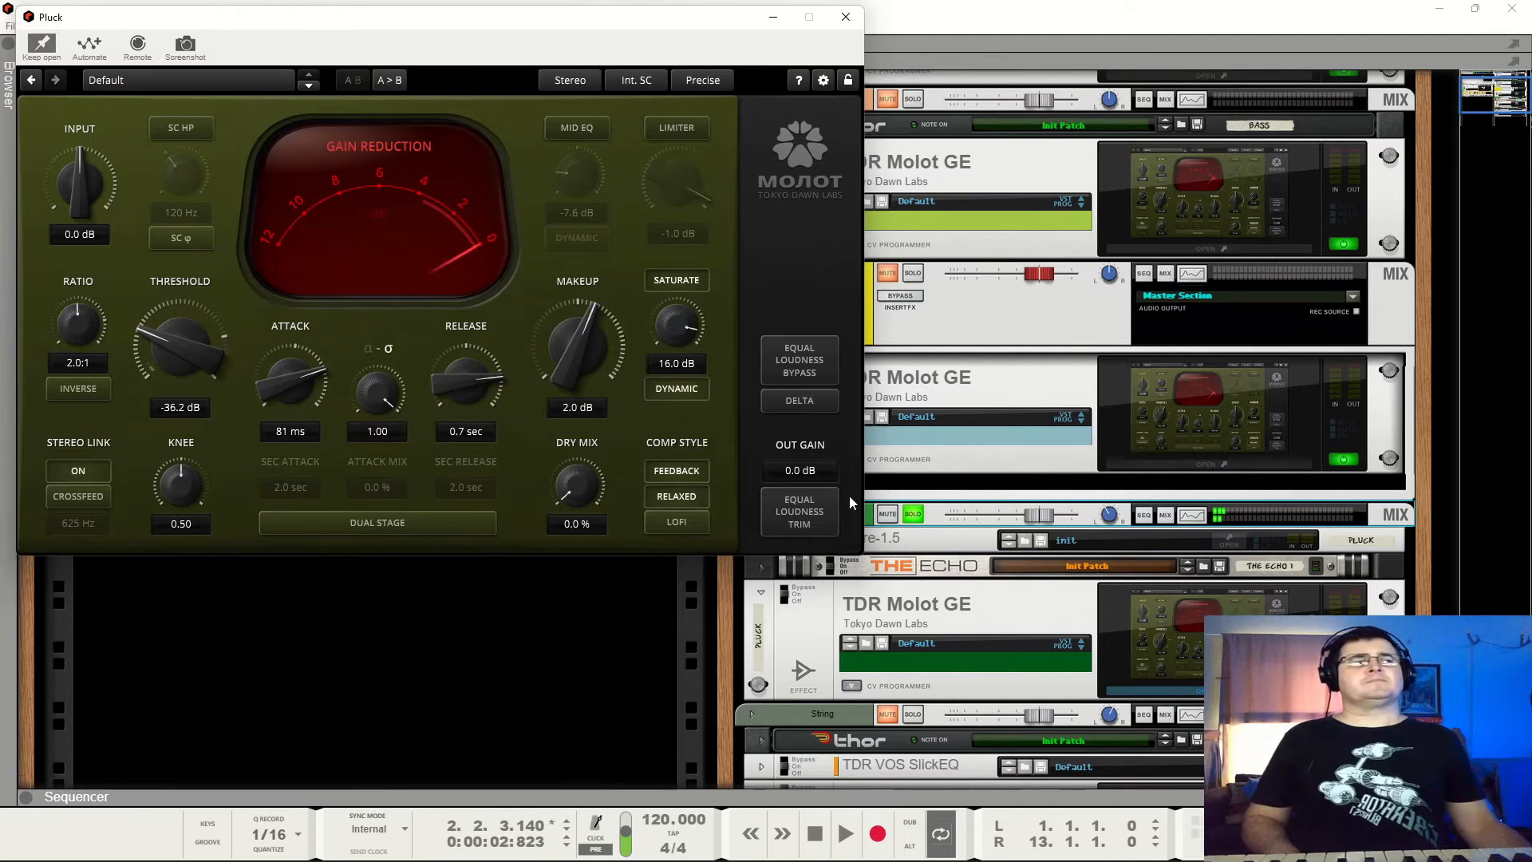
left_click(913, 513)
key("space")
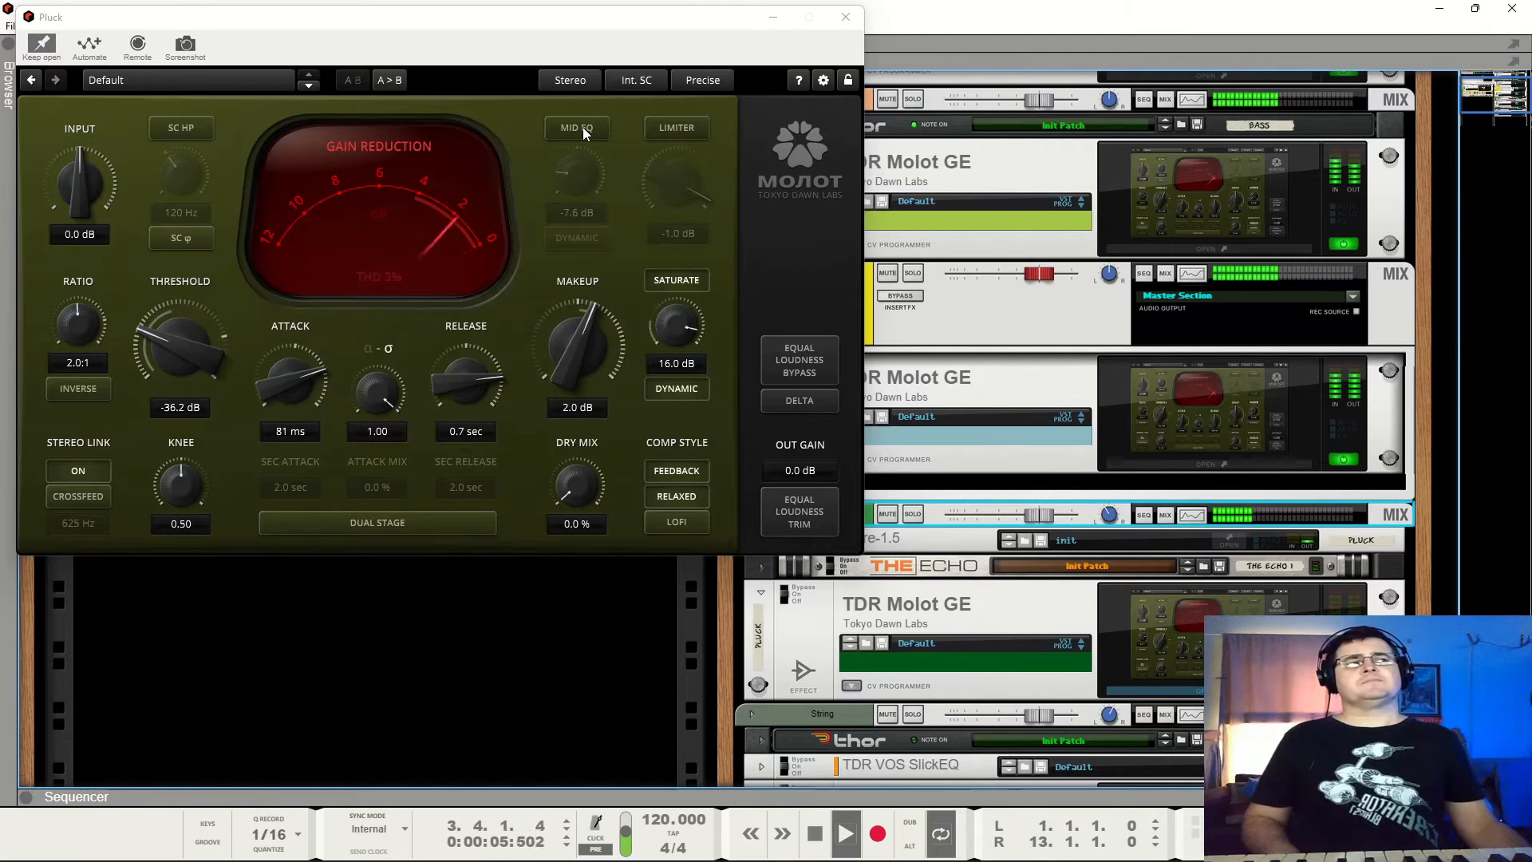
left_click(583, 127)
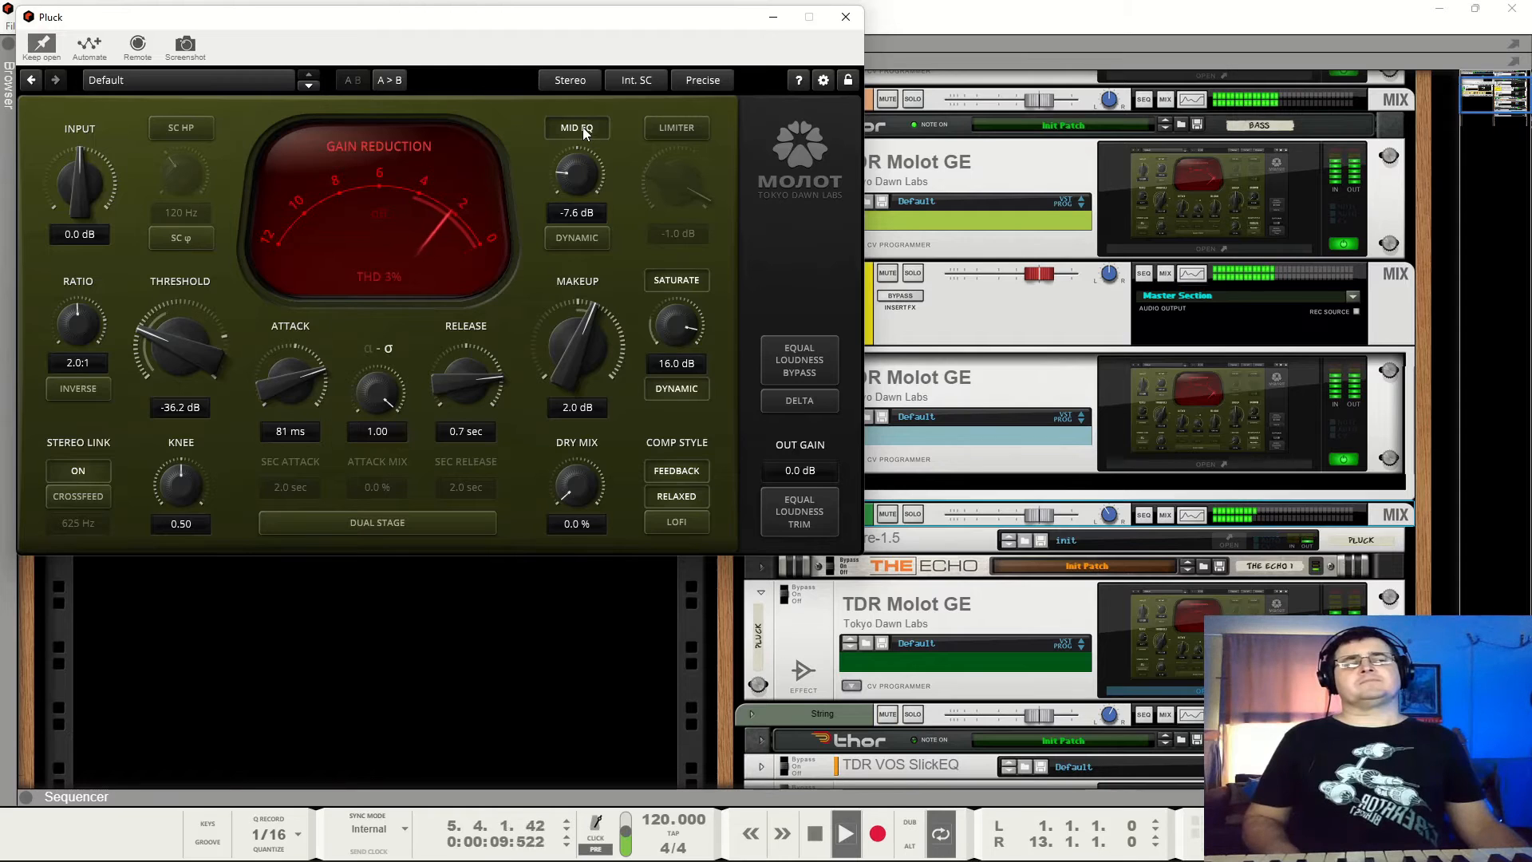
left_click(583, 129)
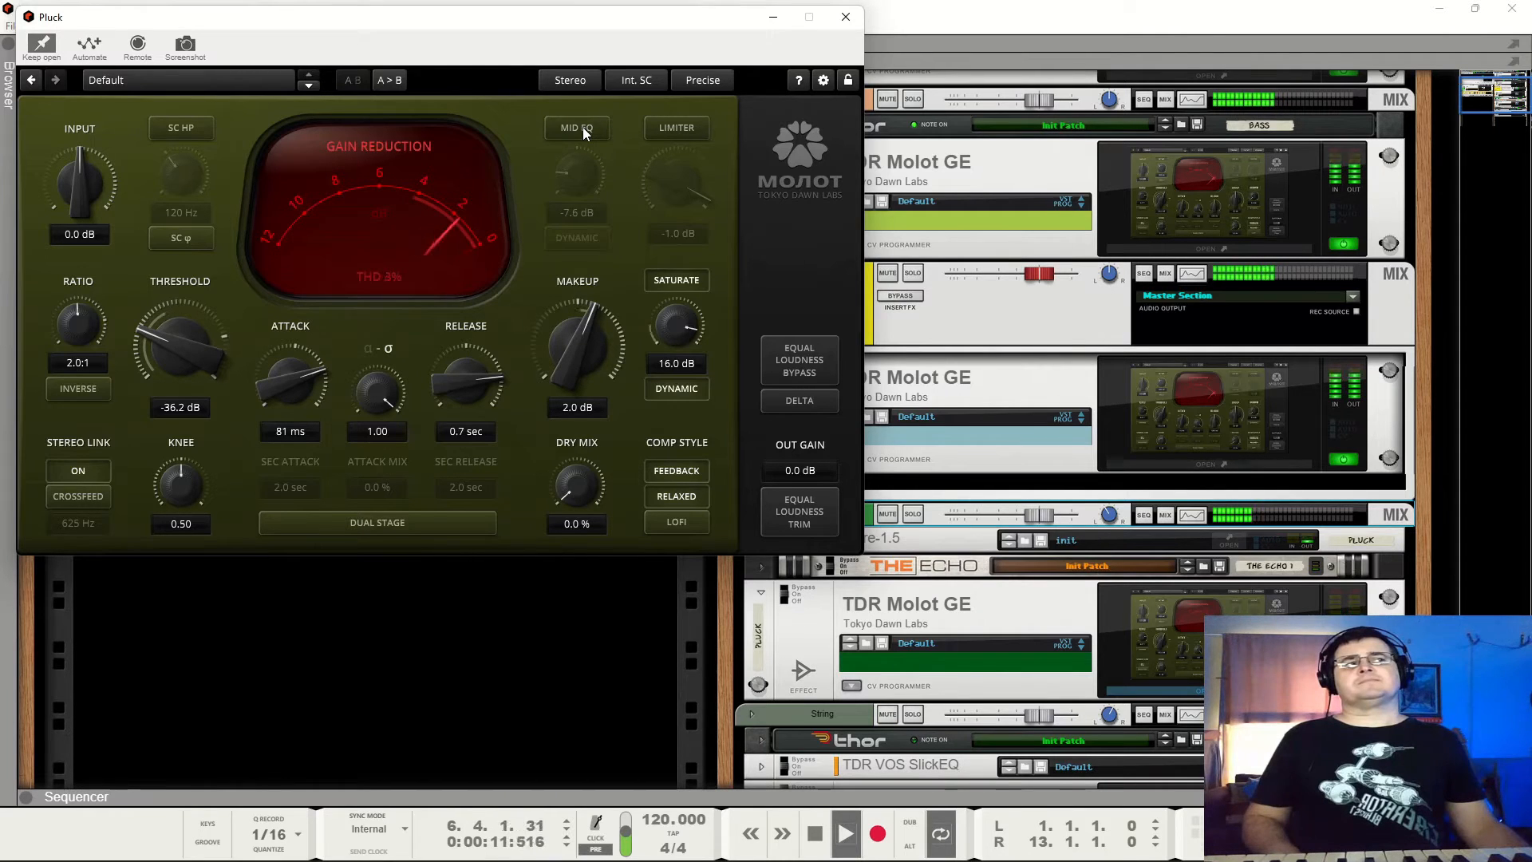
key("space")
left_click(582, 126)
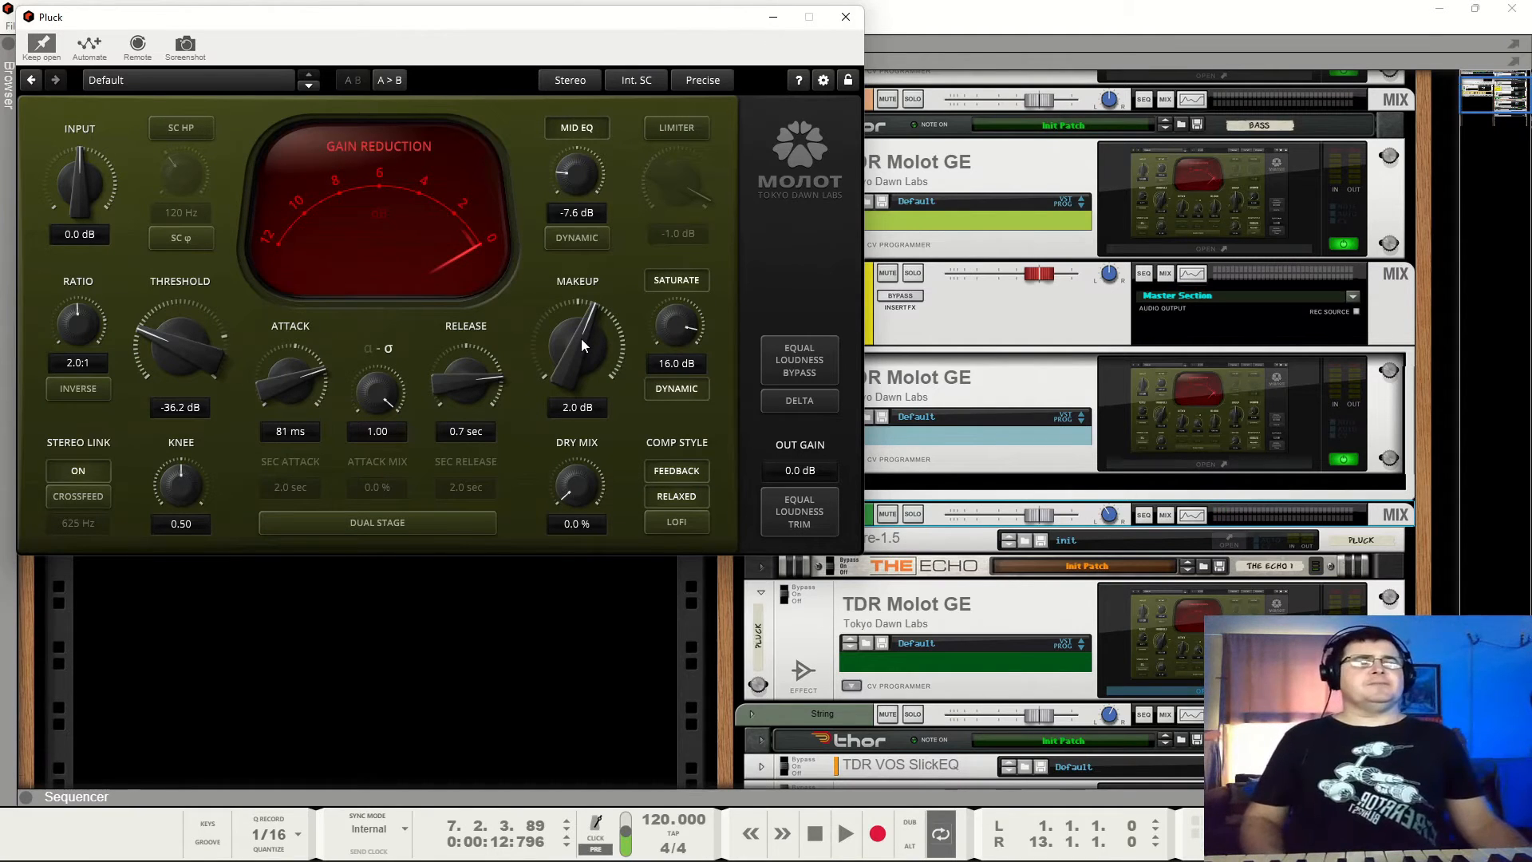
Raise the Pluck compressor's makeup gain to 2.2 dB during playback, and close its window.
key("space")
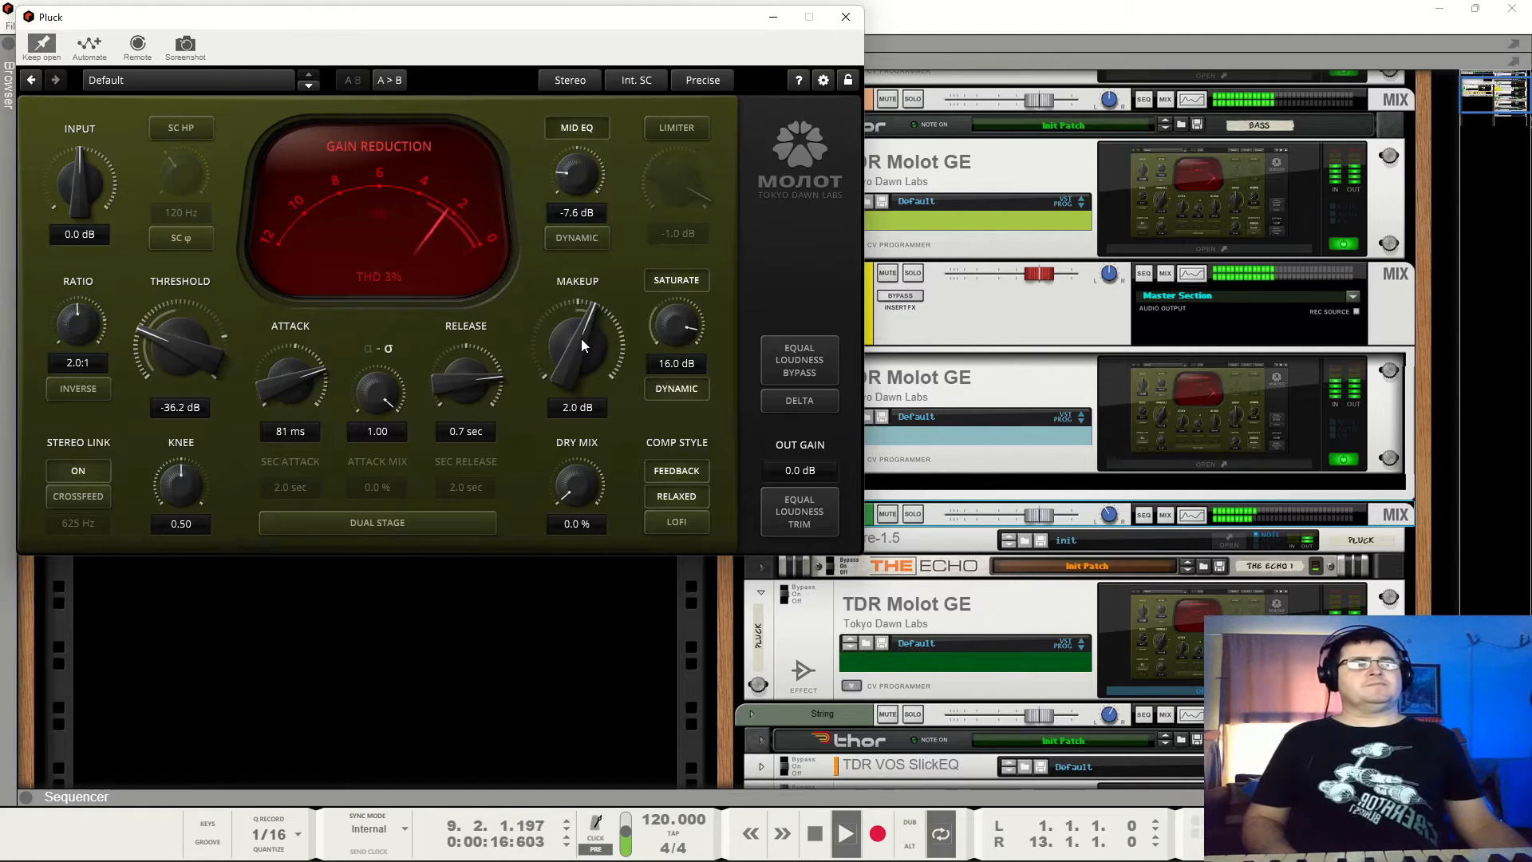
left_click_drag(580, 338, 581, 333)
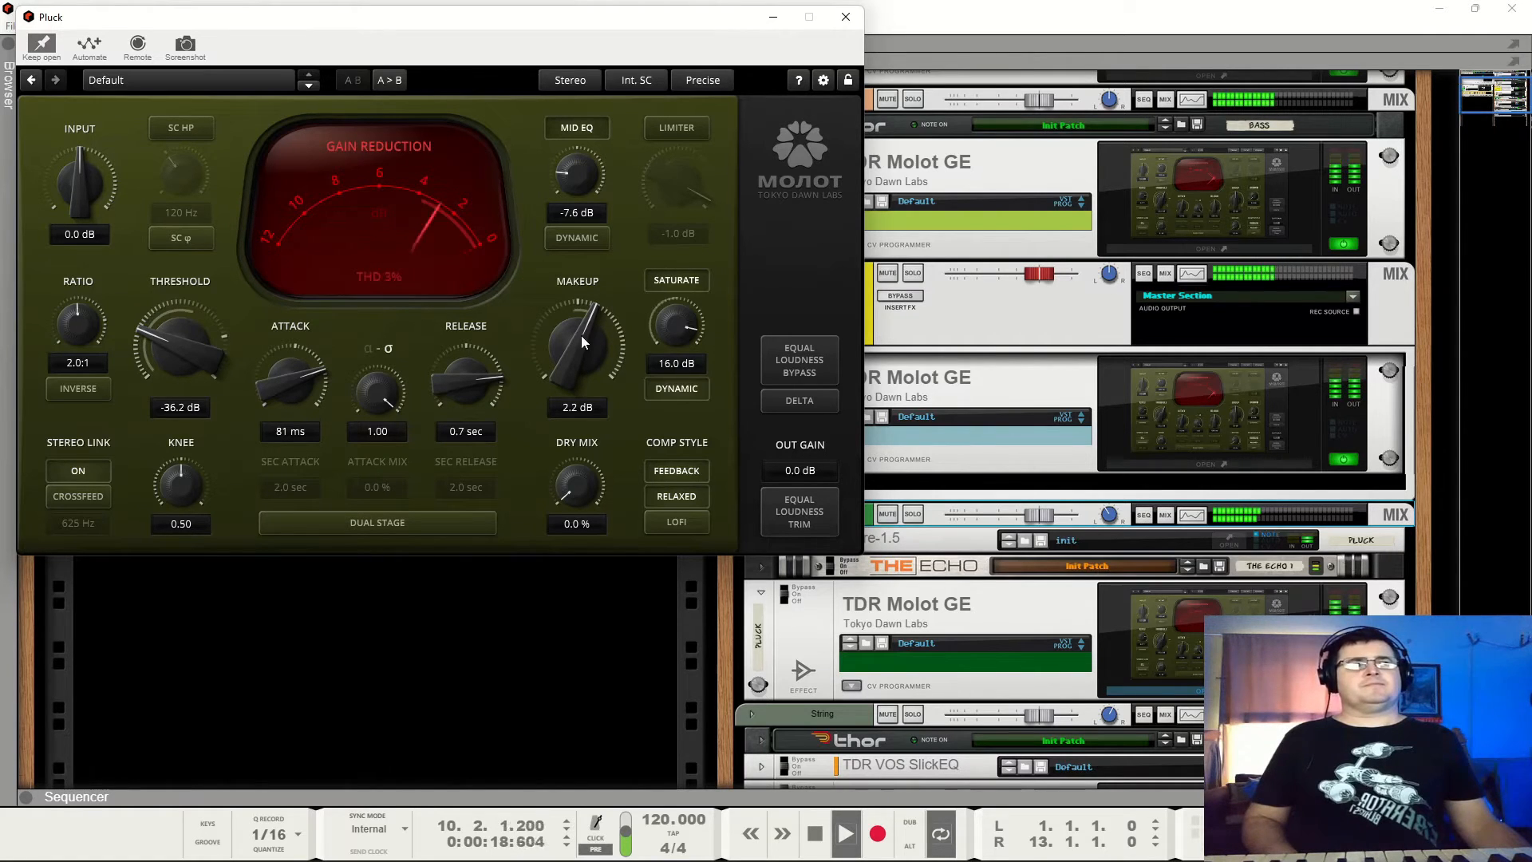
key("space")
left_click(846, 17)
Open the Bass channel's Molot GE, keep its window open, enable its Mid EQ and dismiss the demo notice.
left_click(1251, 209)
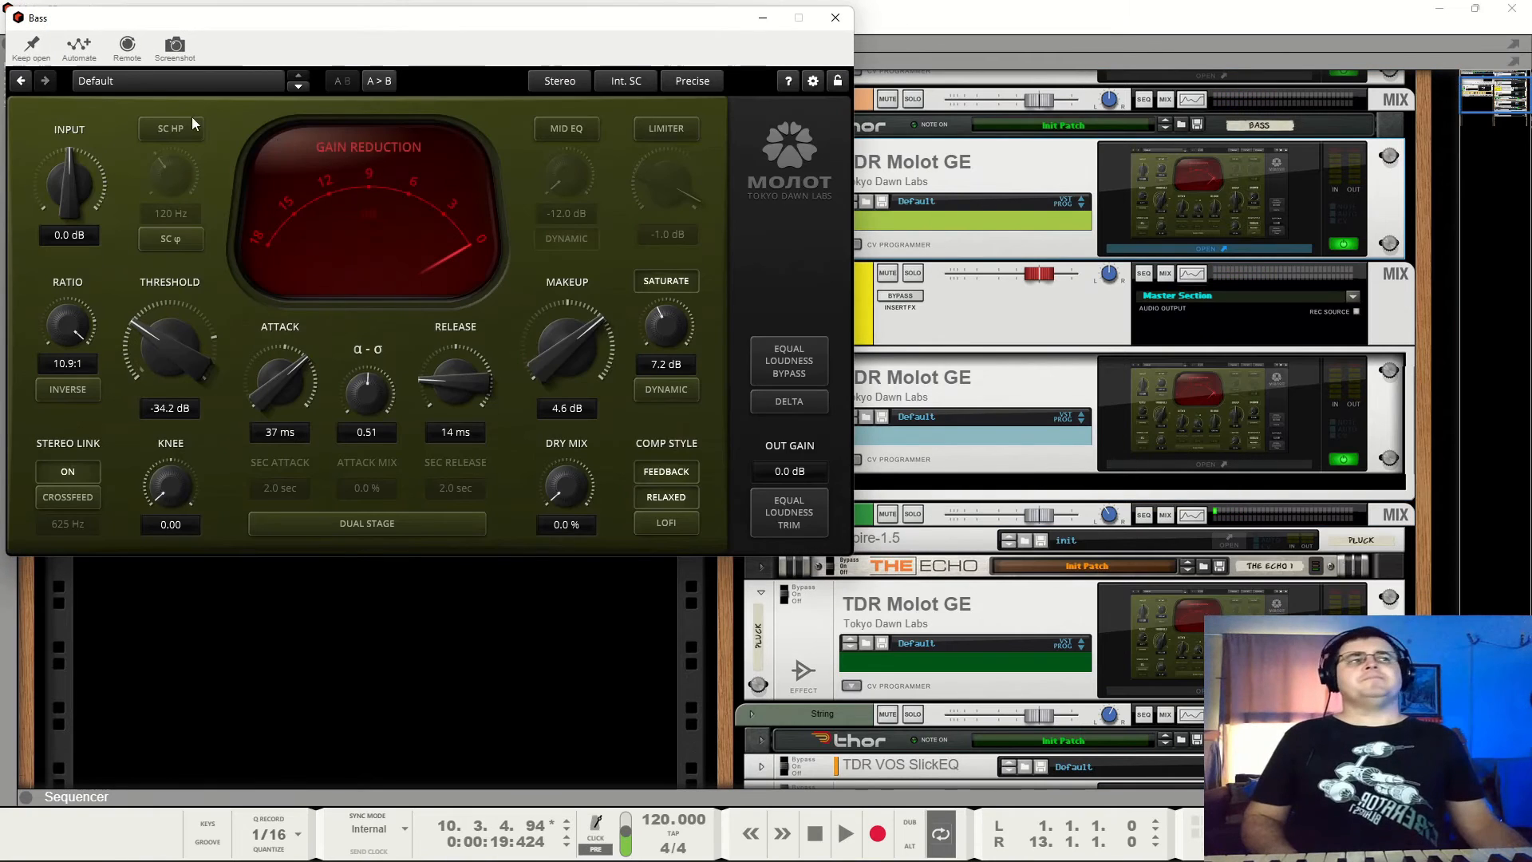
left_click(31, 45)
left_click(580, 134)
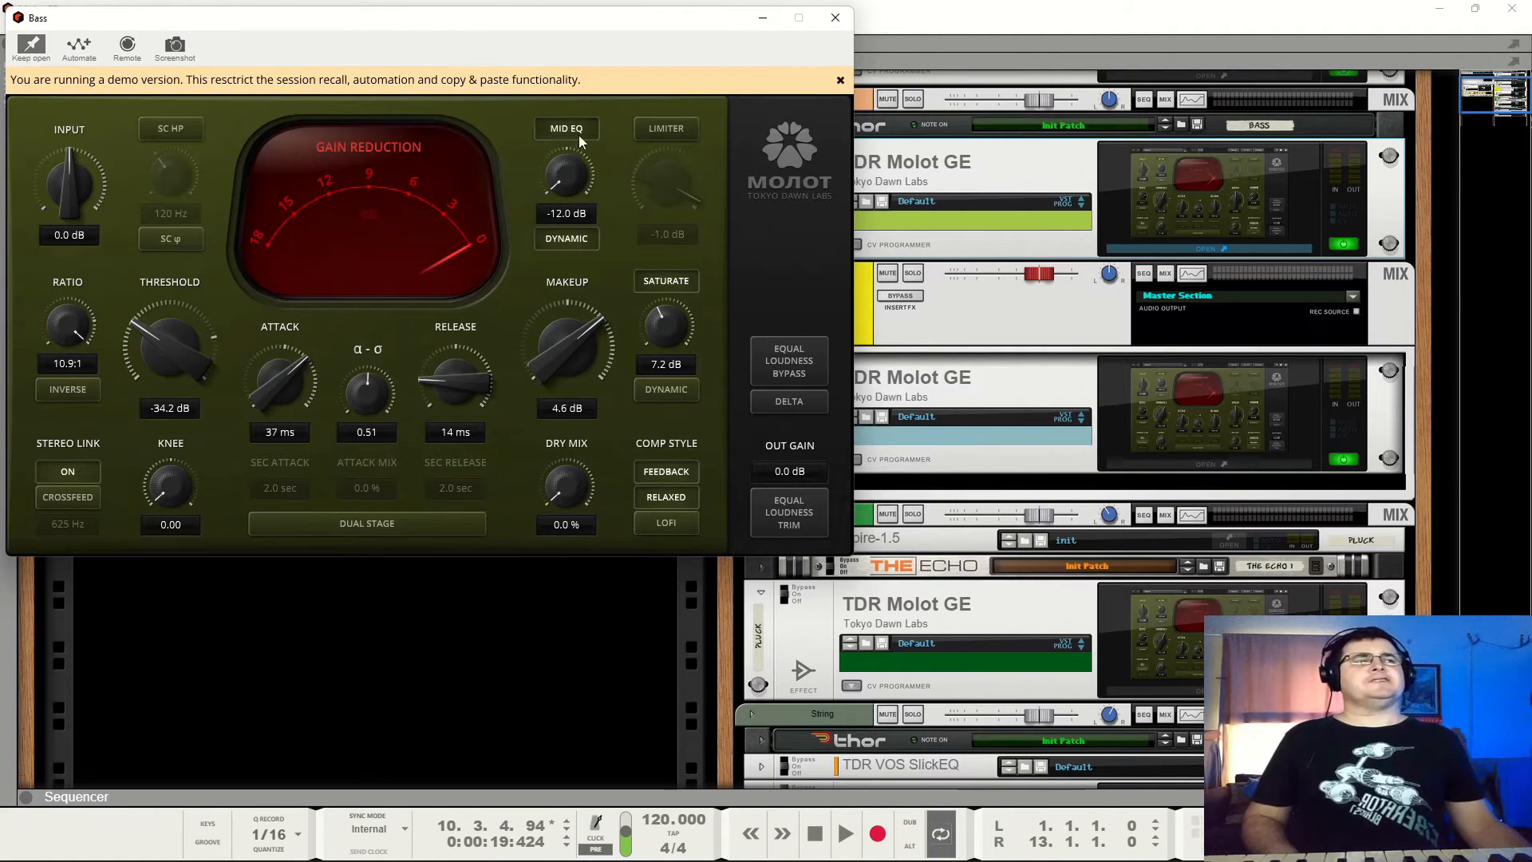
left_click(840, 81)
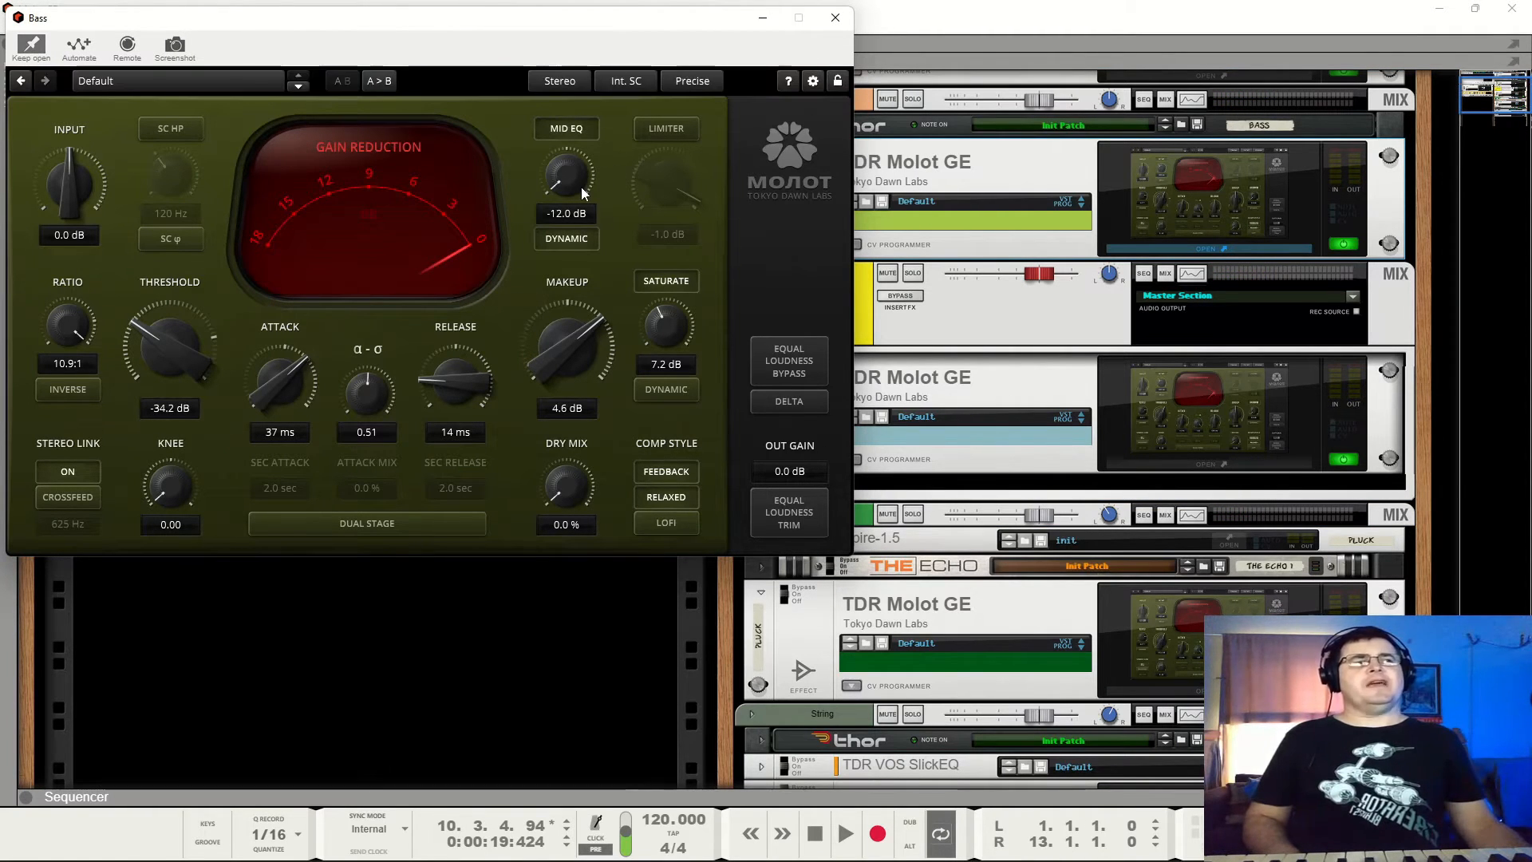
Enable Mid EQ on the Drums compressor and adjust it to 4.4 dB during playback.
key("space")
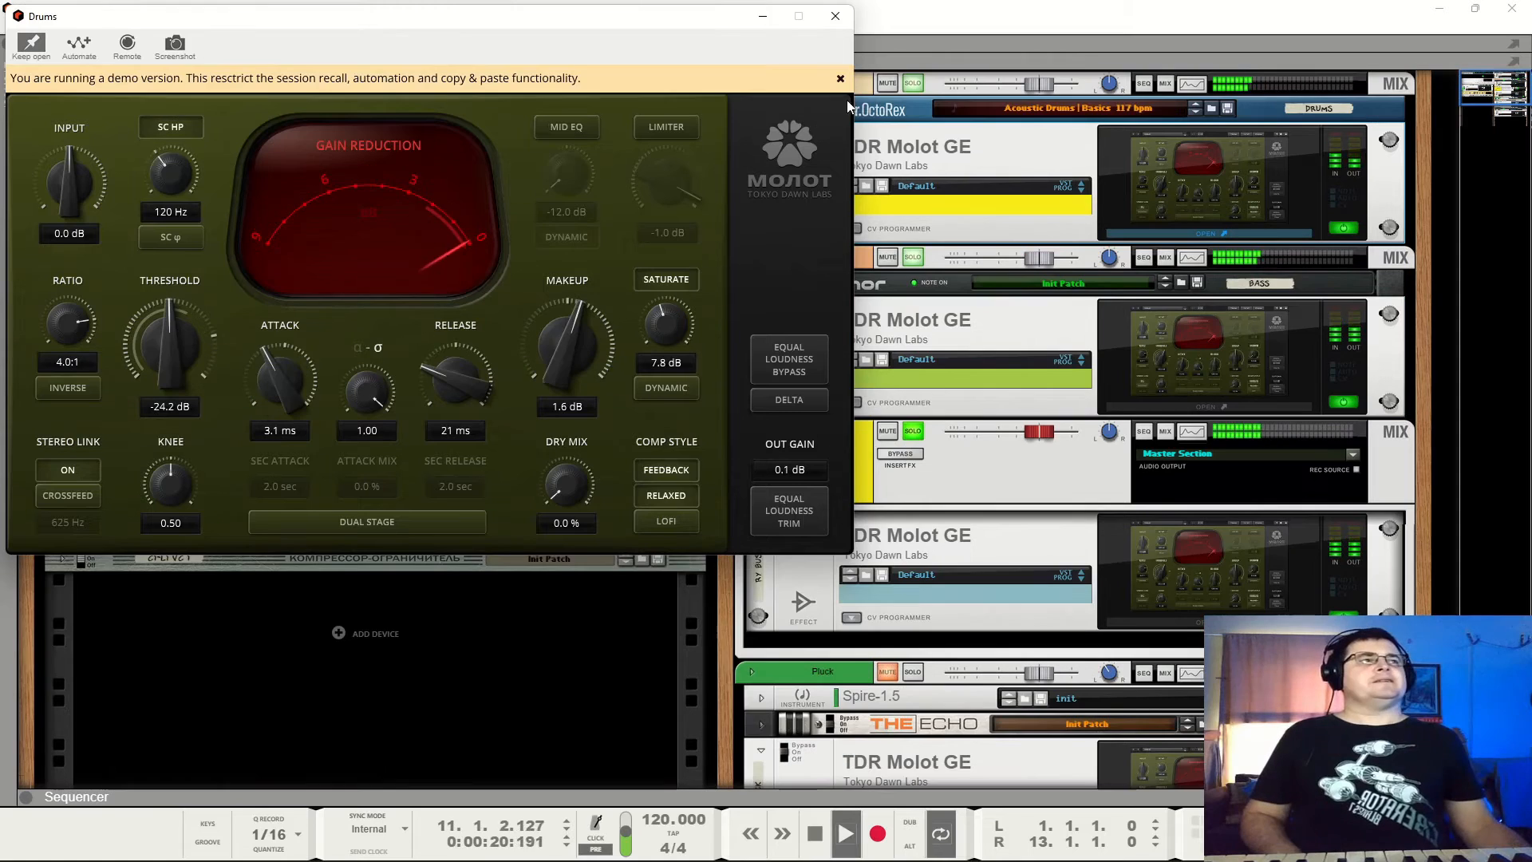
left_click(578, 133)
left_click_drag(566, 189, 568, 88)
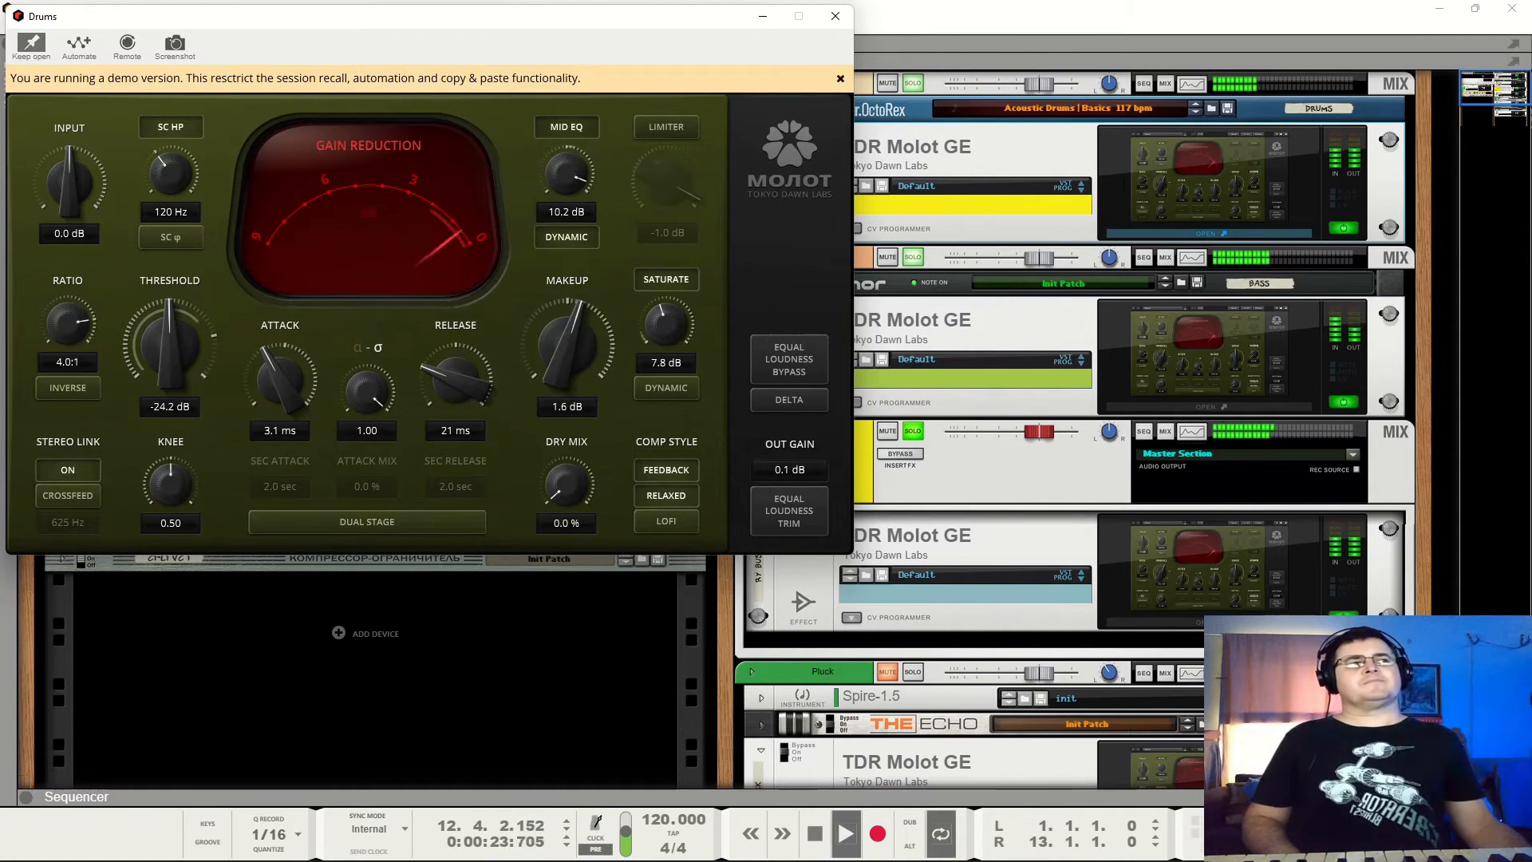
left_click_drag(567, 172, 566, 64)
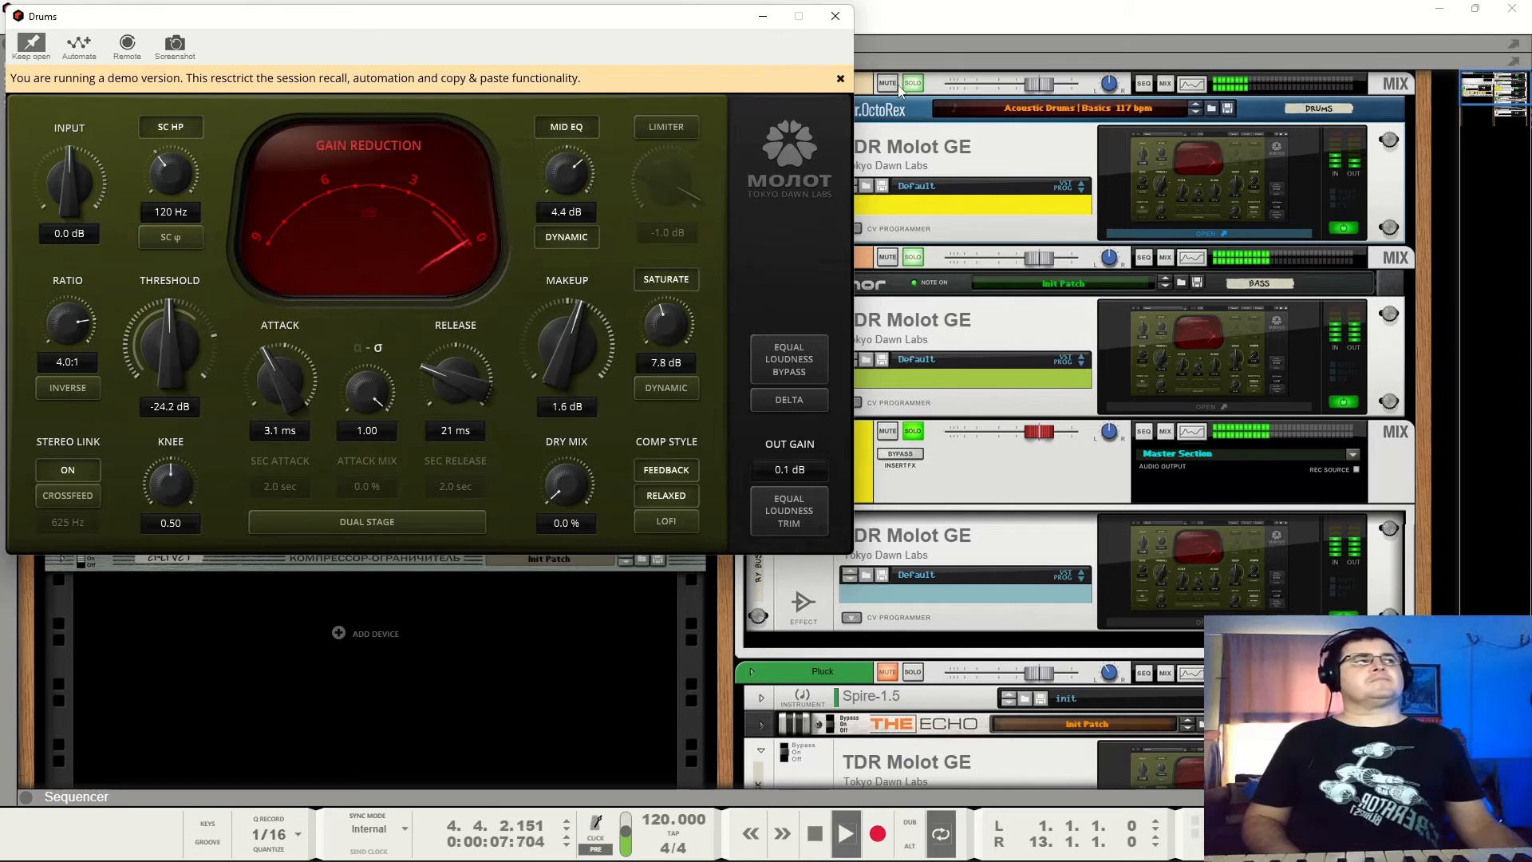
Unsolo the Ry bus, fine-tune the Drums compressor's Mid EQ to 5.0 dB in the full mix, and close its window.
left_click(913, 432)
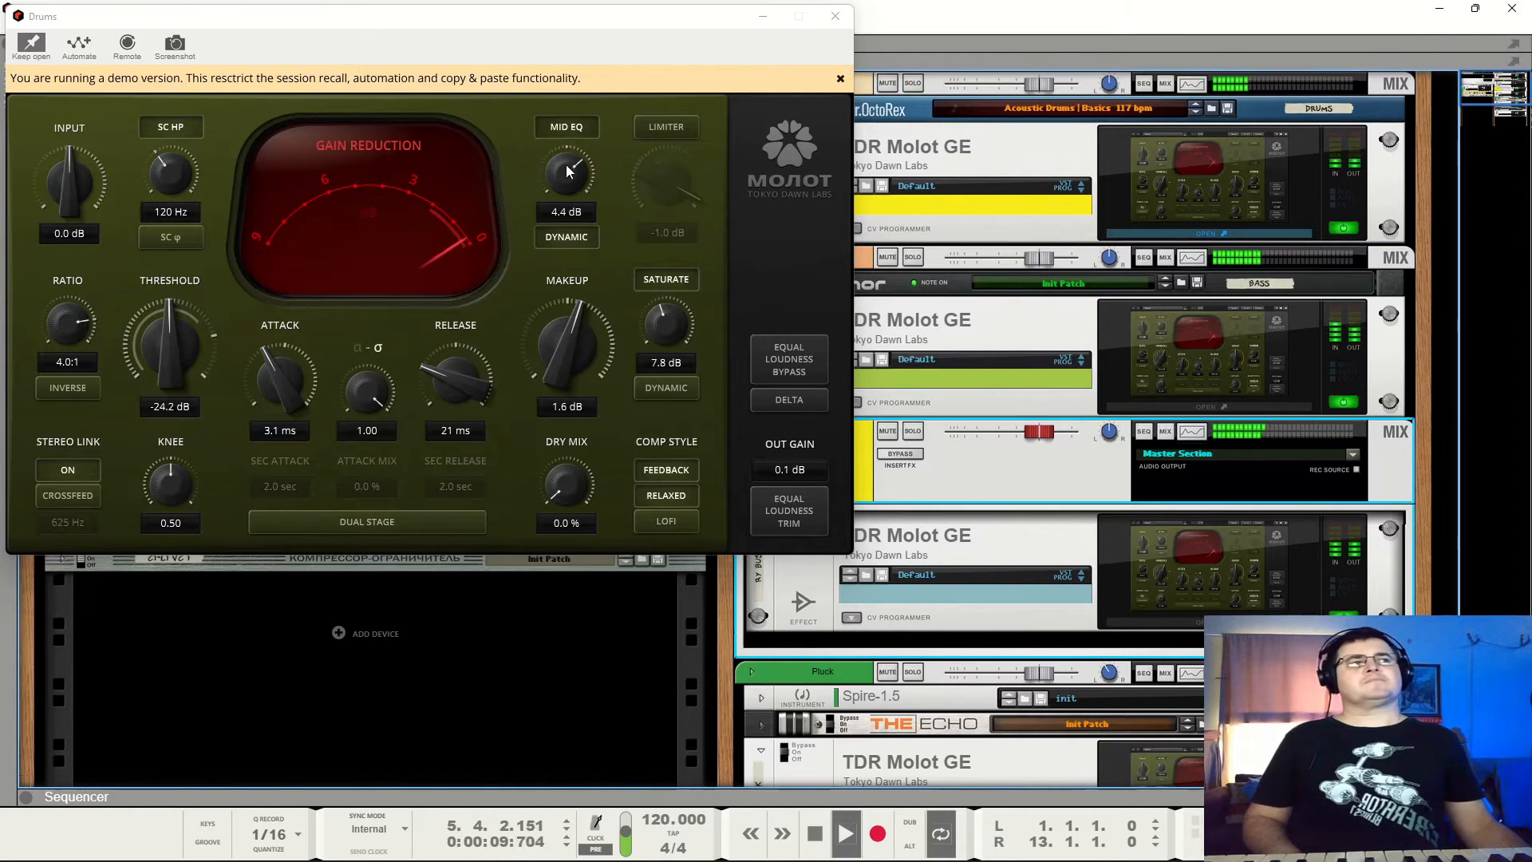
mouse_move(567, 171)
left_mouse_down()
mouse_move(567, 209)
mouse_move(567, 160)
mouse_move(566, 186)
mouse_move(572, 173)
left_mouse_up()
left_click(562, 236)
key("space")
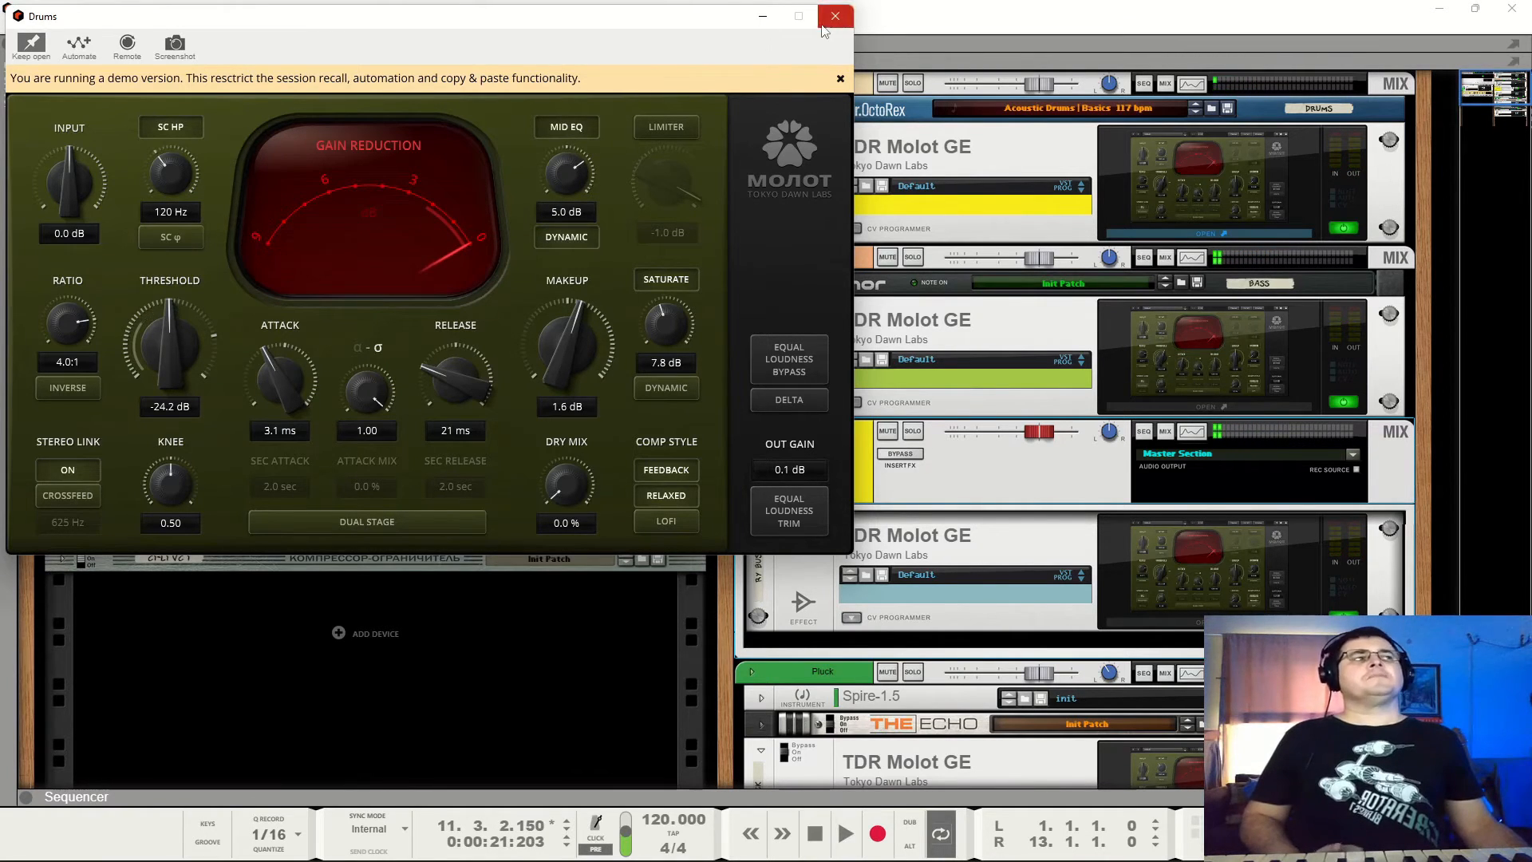
left_click(835, 16)
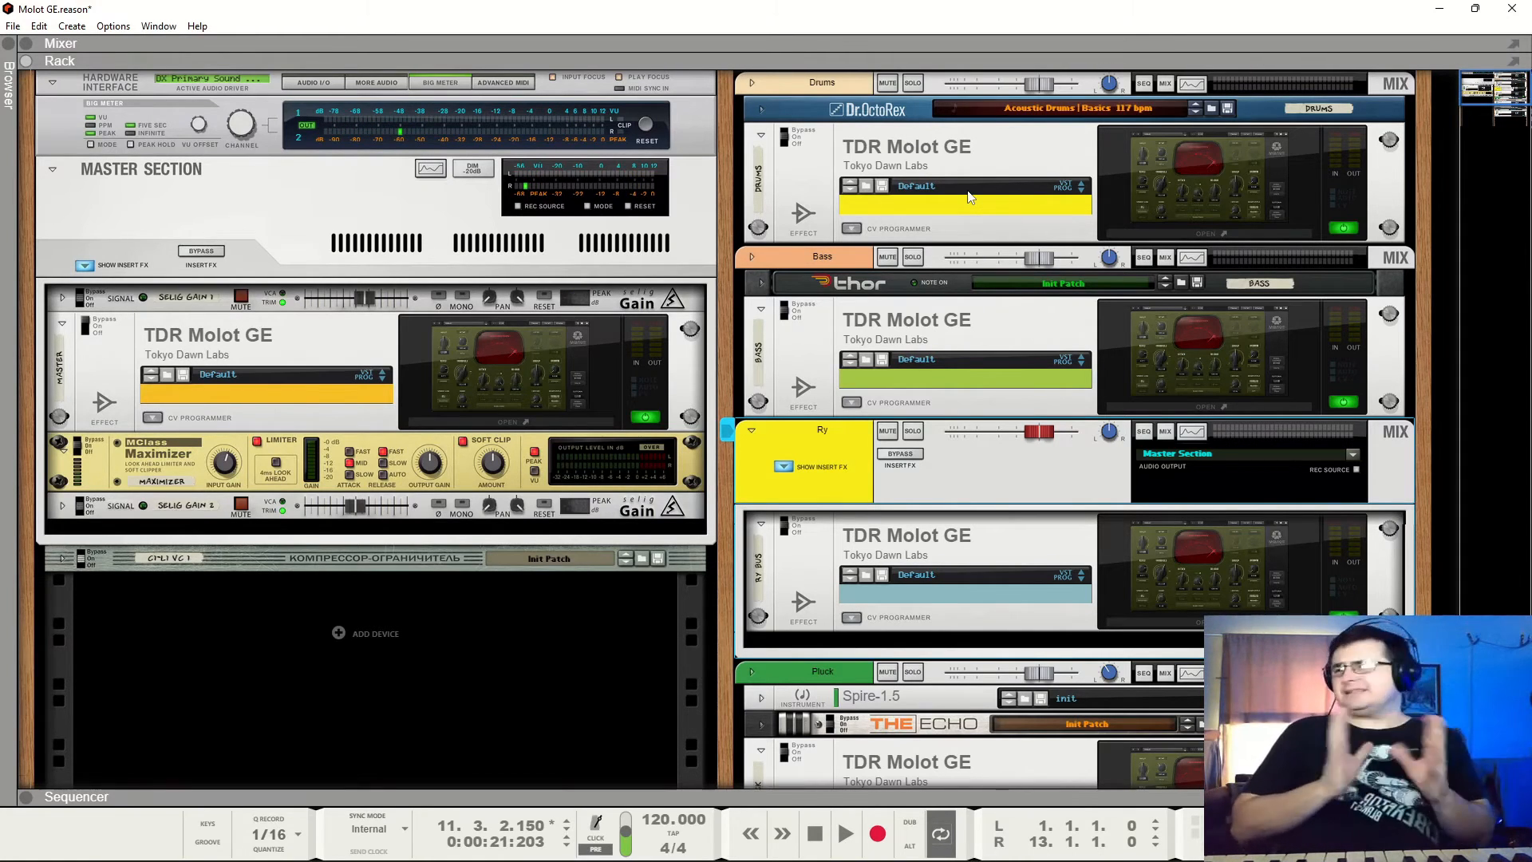
Reopen the Drums channel's Molot GE window.
left_click(1219, 188)
left_click(786, 79)
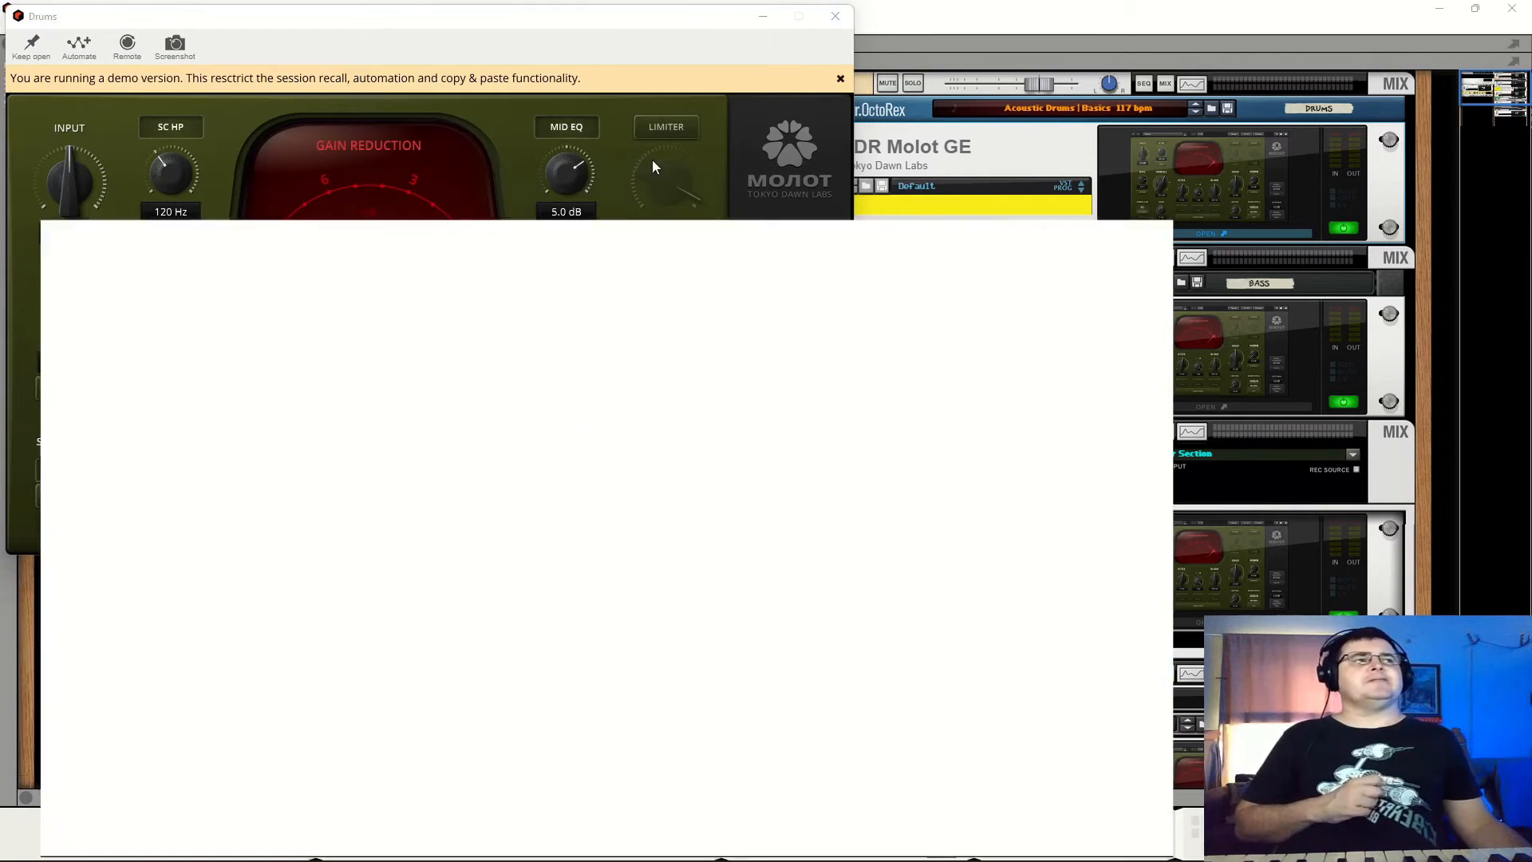
left_click(1349, 13)
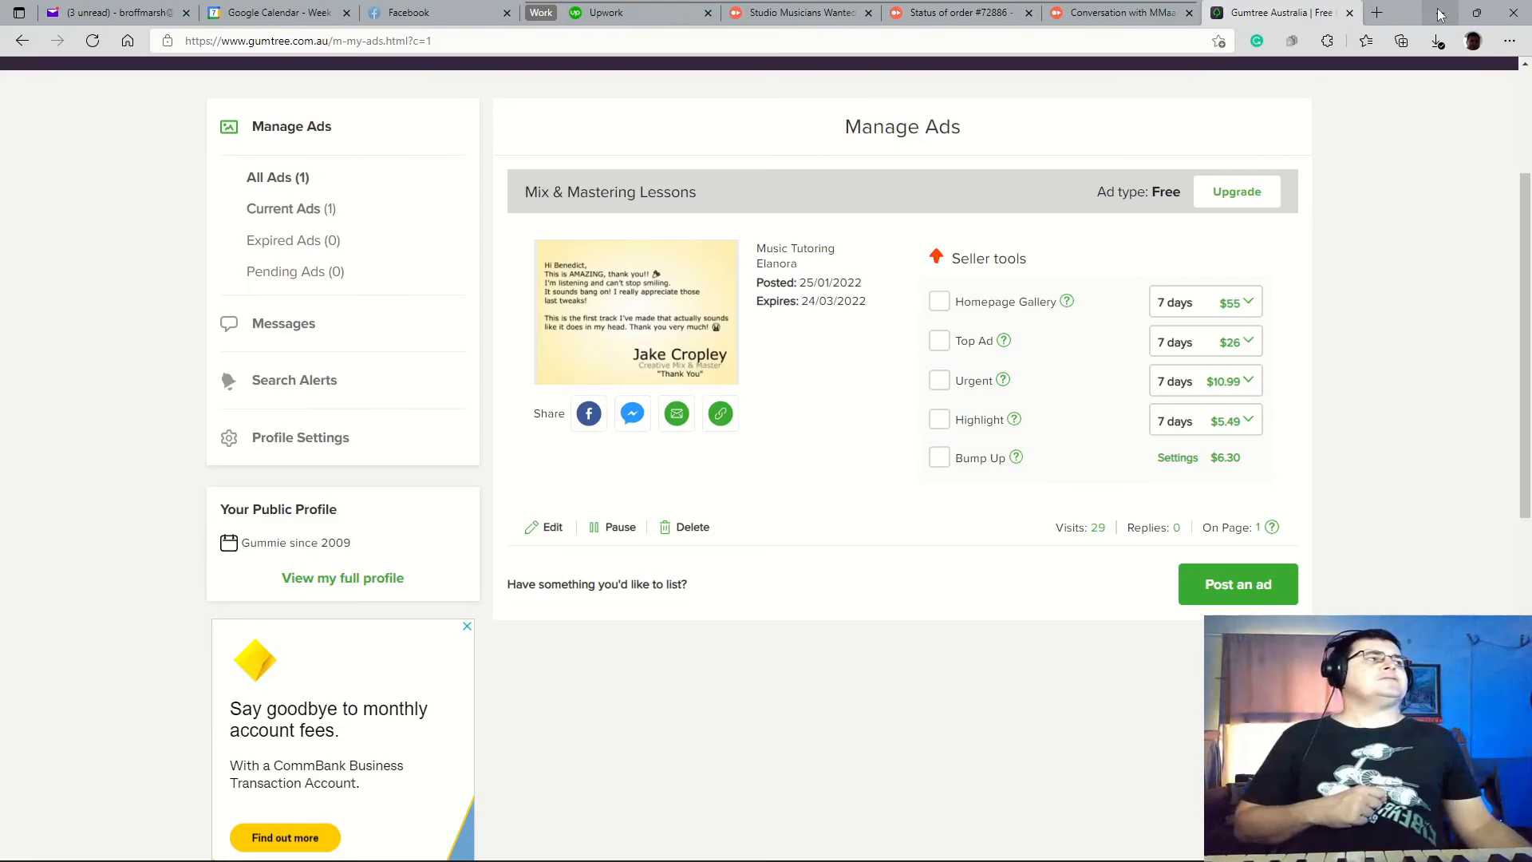
left_click(1439, 13)
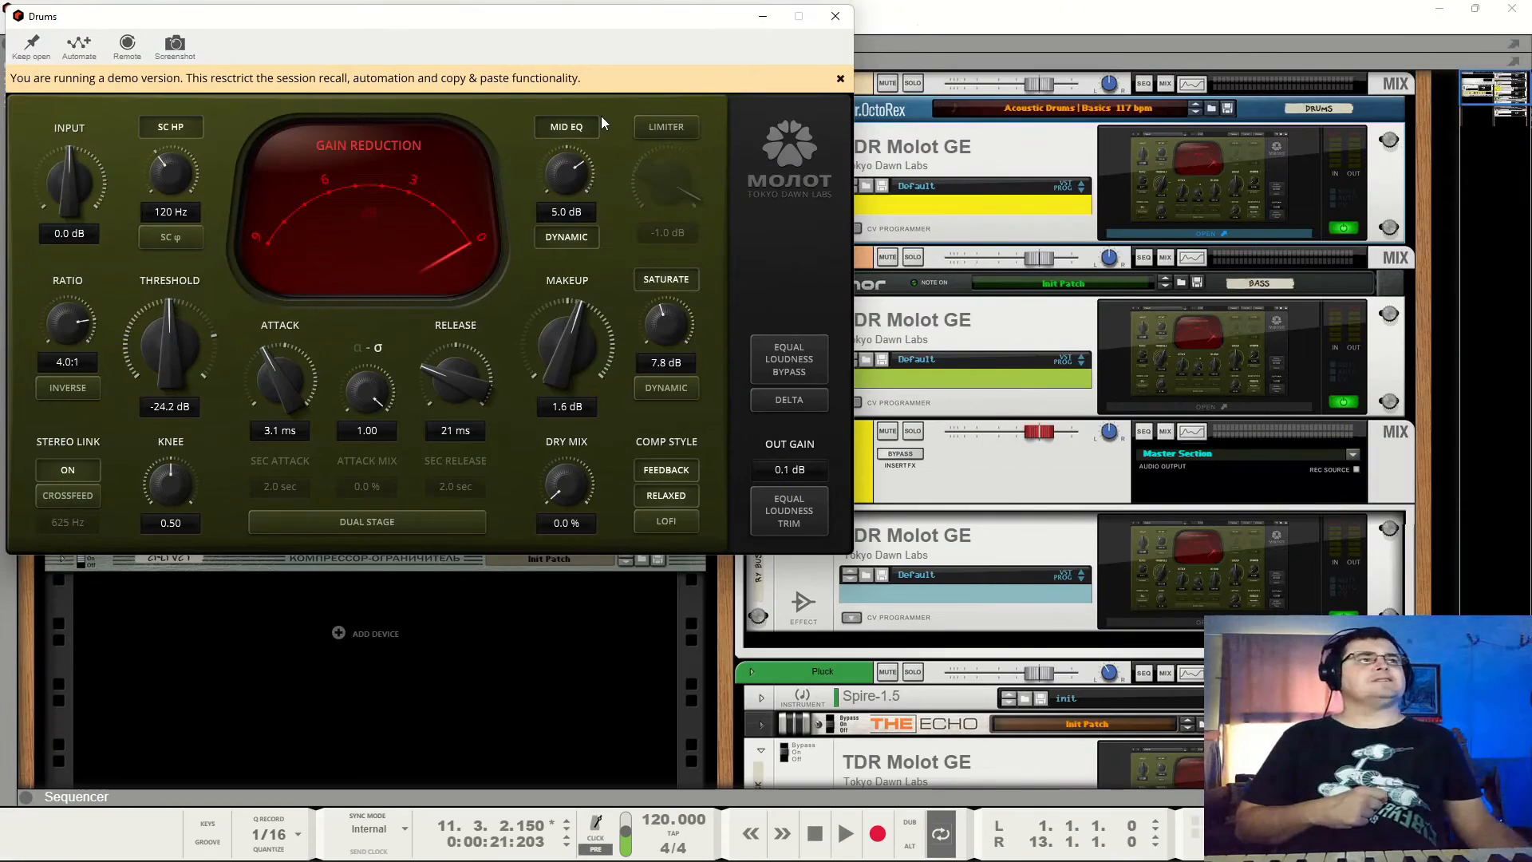
Dismiss the demo notice, turn on the help hints to read the Mid EQ description, and close the Drums compressor.
left_click(840, 78)
left_click(786, 81)
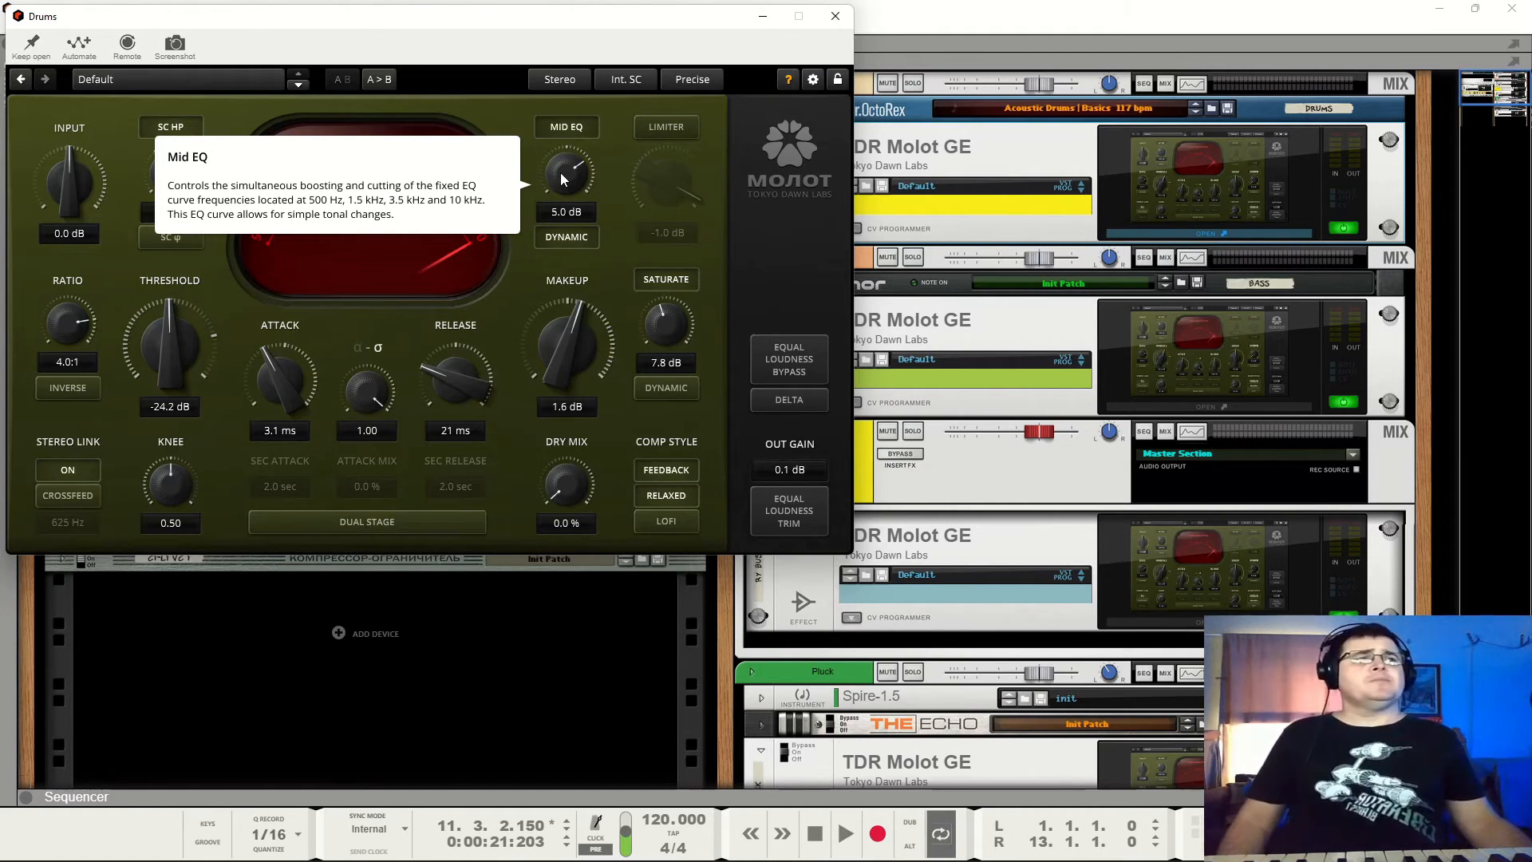
left_click(836, 15)
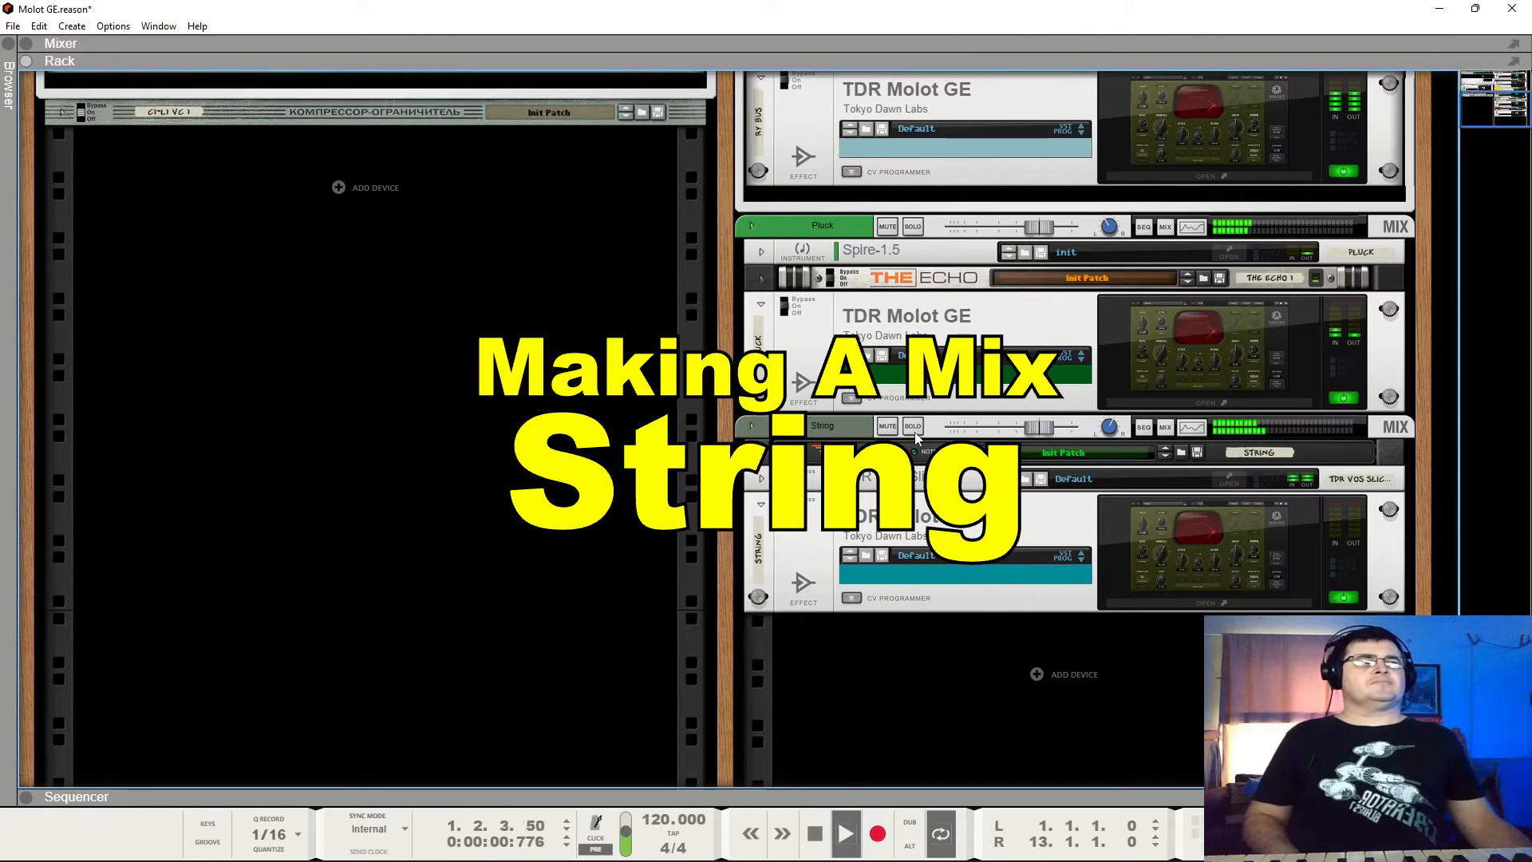
Solo the String channel and open its Molot GE compressor.
left_click(914, 431)
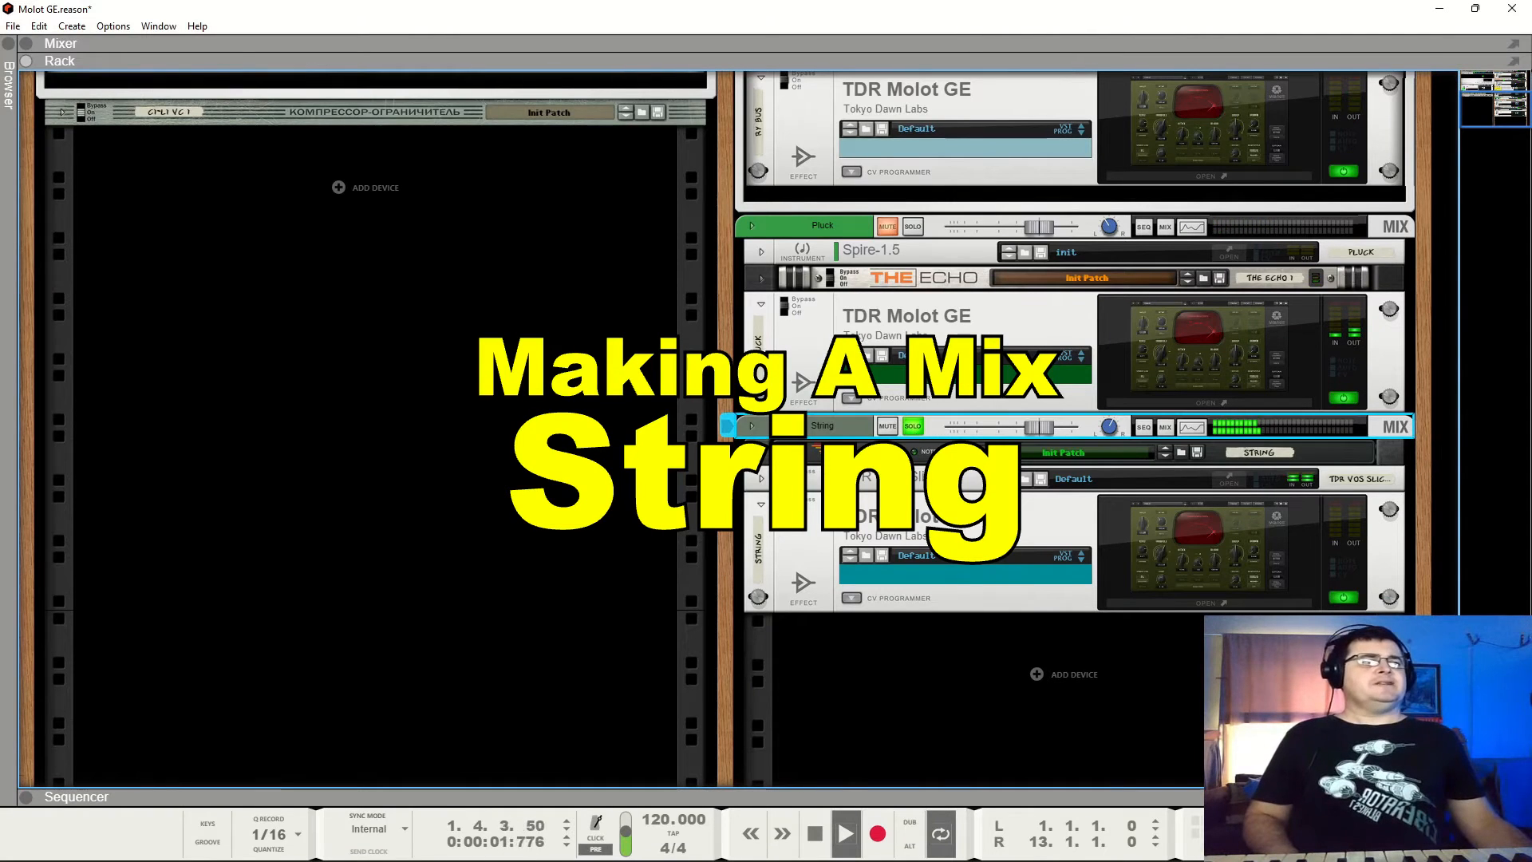
left_click(1173, 578)
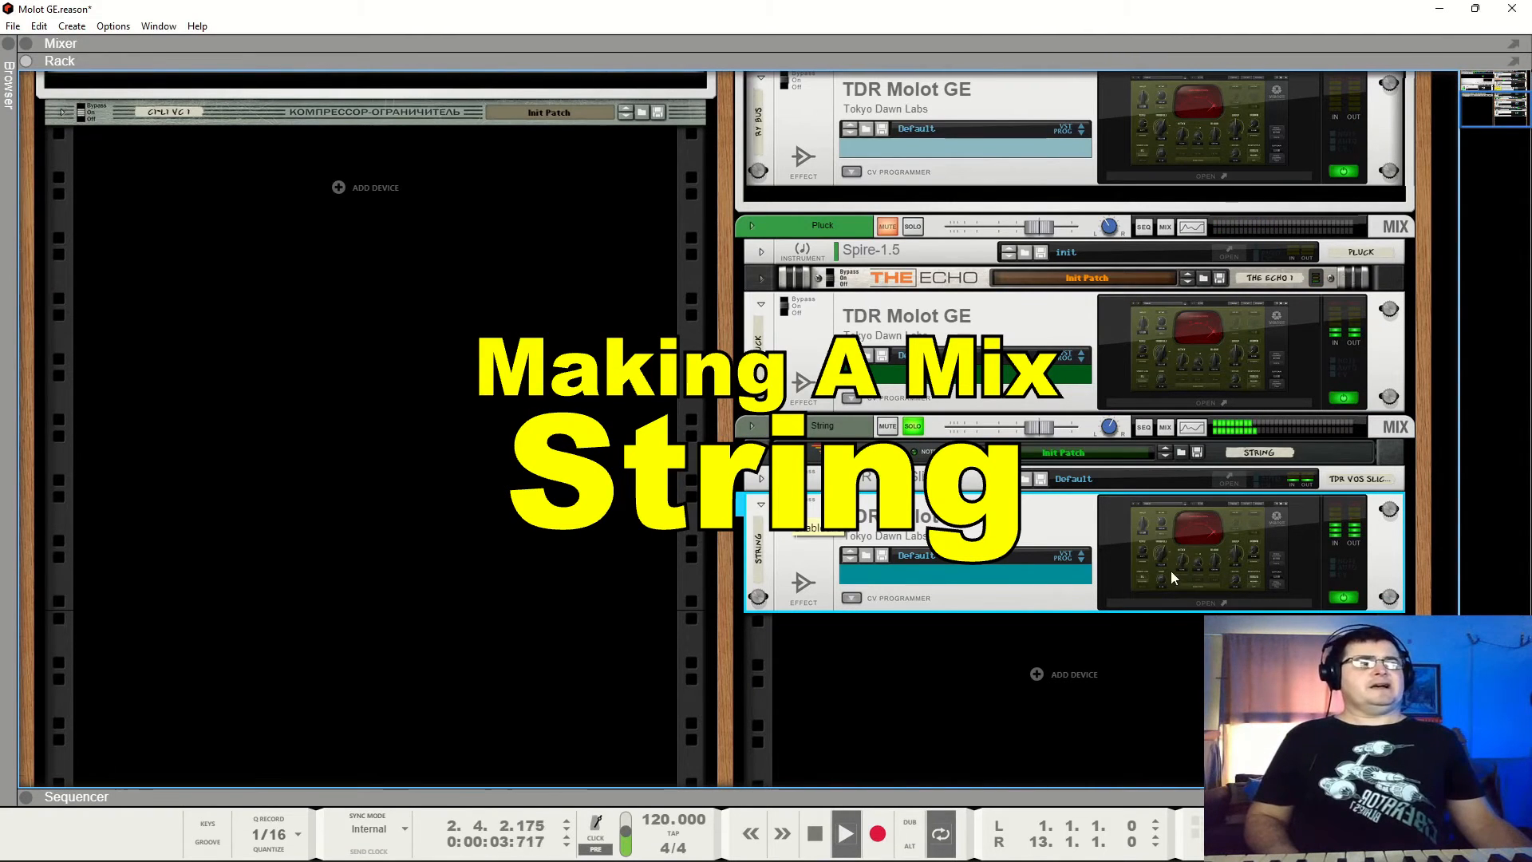
left_click(1206, 603)
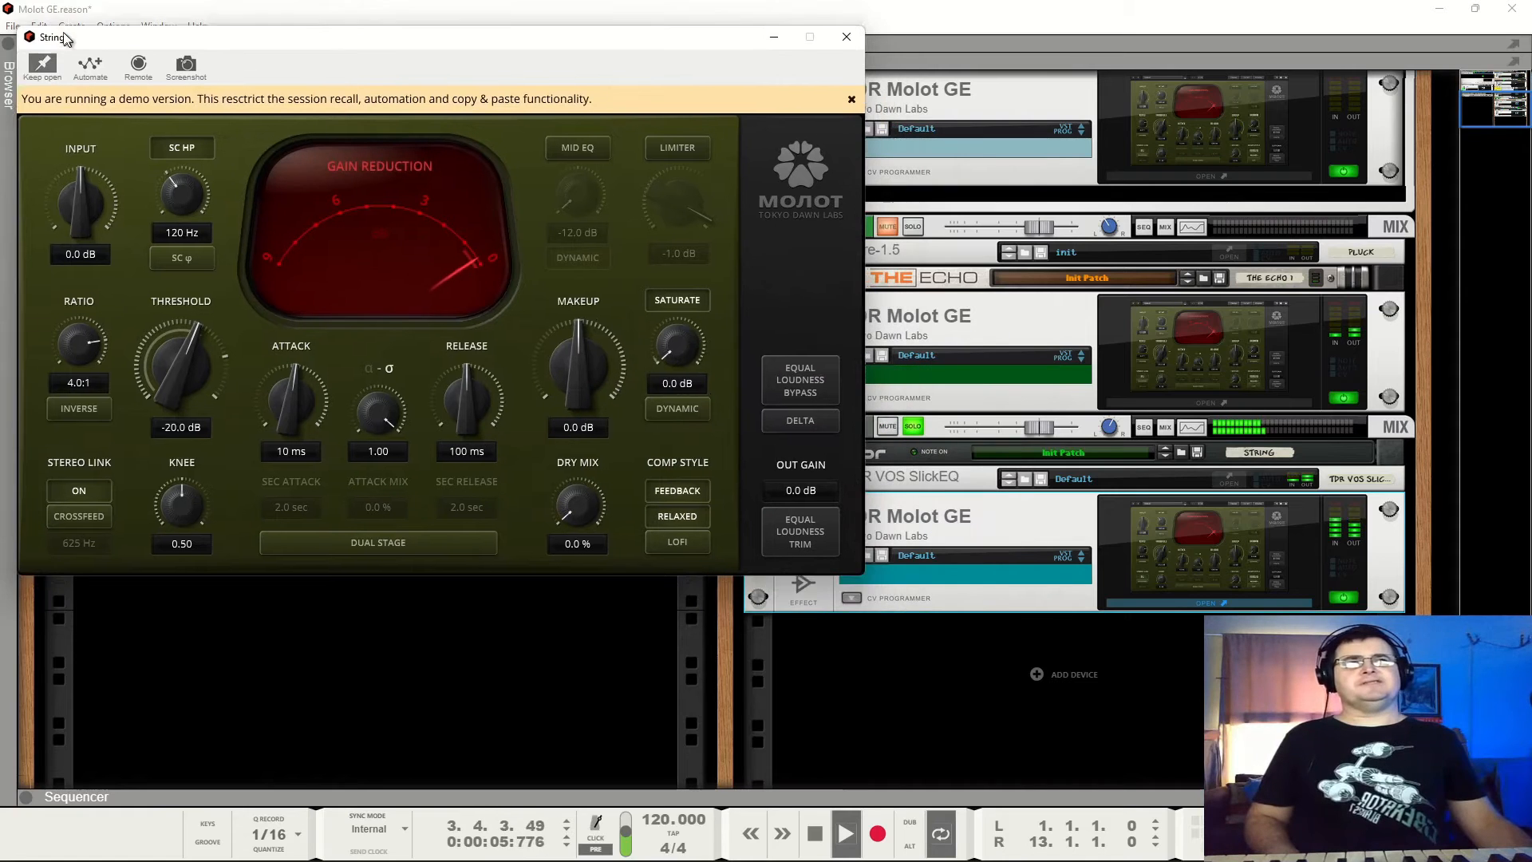
Dismiss the demo notice, then set the String compressor's α-σ control to 0.00 and its knee to 1.00.
left_click_drag(64, 33, 62, 15)
left_click(850, 82)
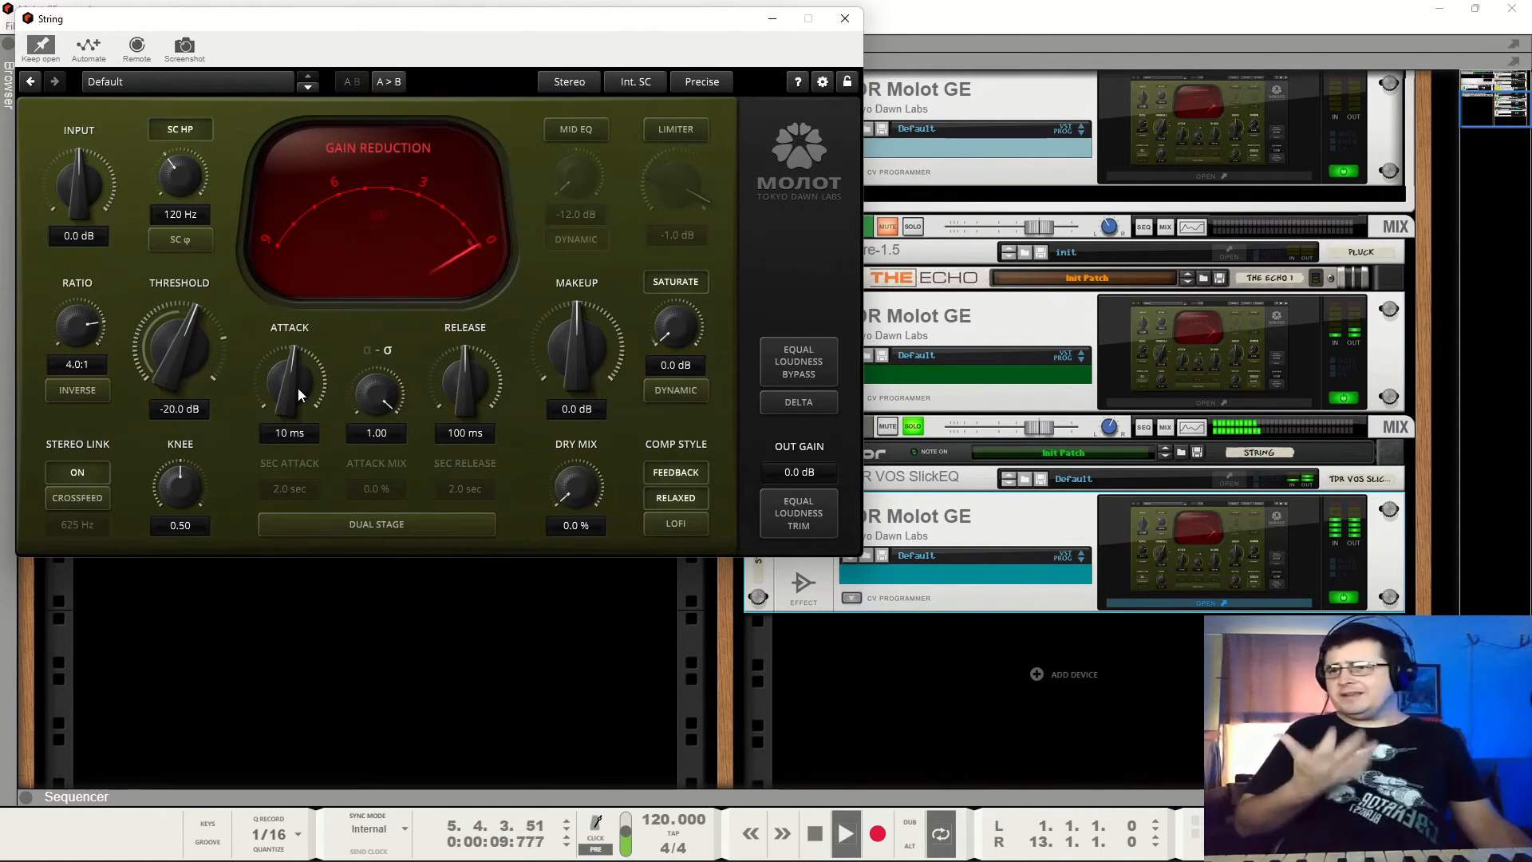
left_click_drag(376, 396, 385, 437)
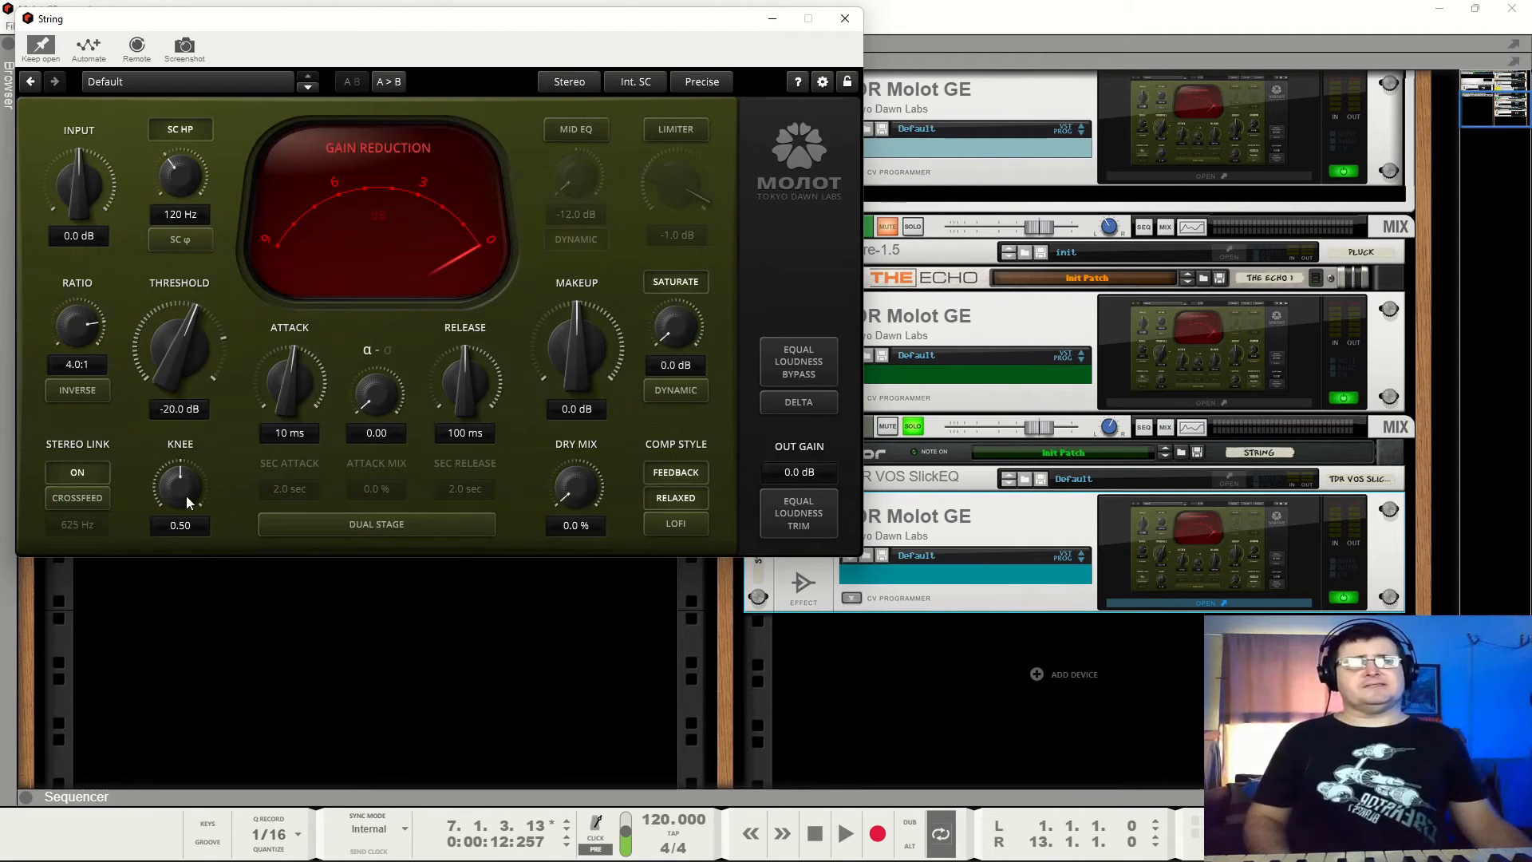
key("space")
left_click_drag(187, 500, 196, 462)
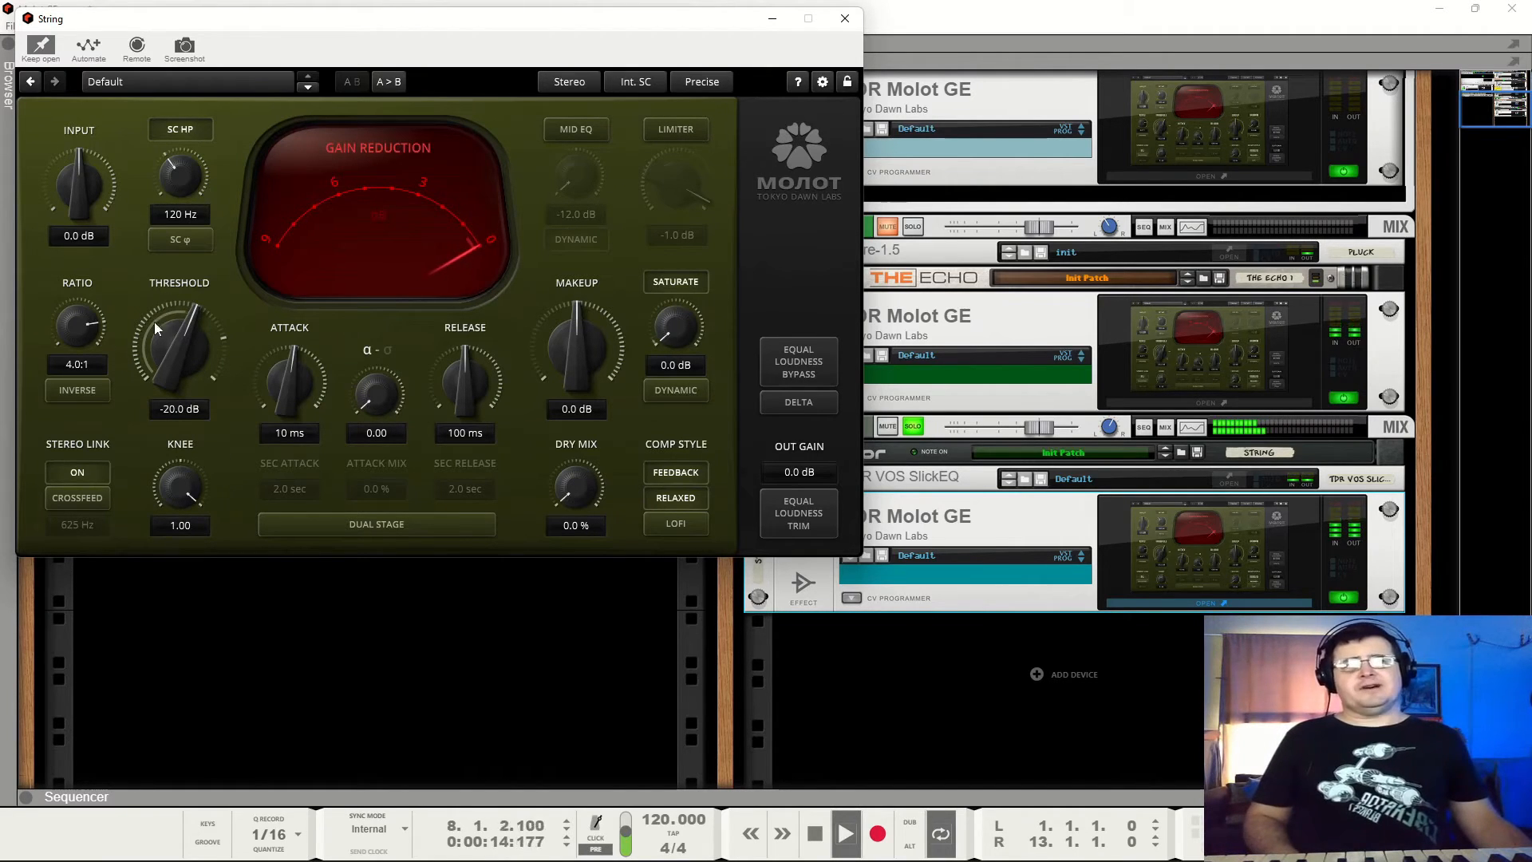
Set the String compressor's threshold to -34.5 dB, makeup to 3.5 dB, saturation to 5.8 dB, attack to 123 ms and release to 163 ms.
left_click_drag(185, 351, 185, 398)
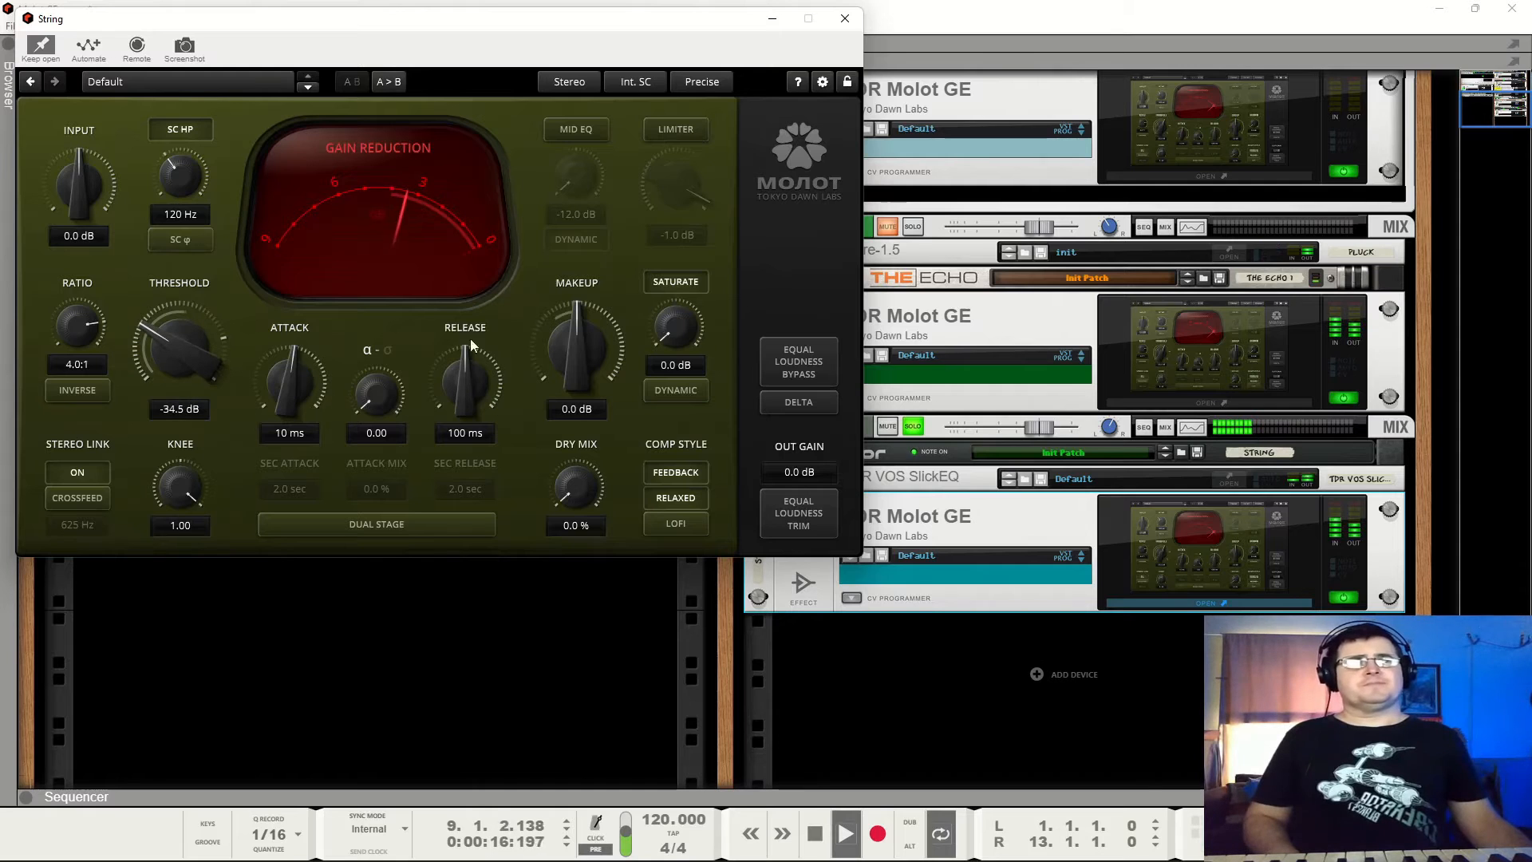
left_click_drag(577, 377, 578, 351)
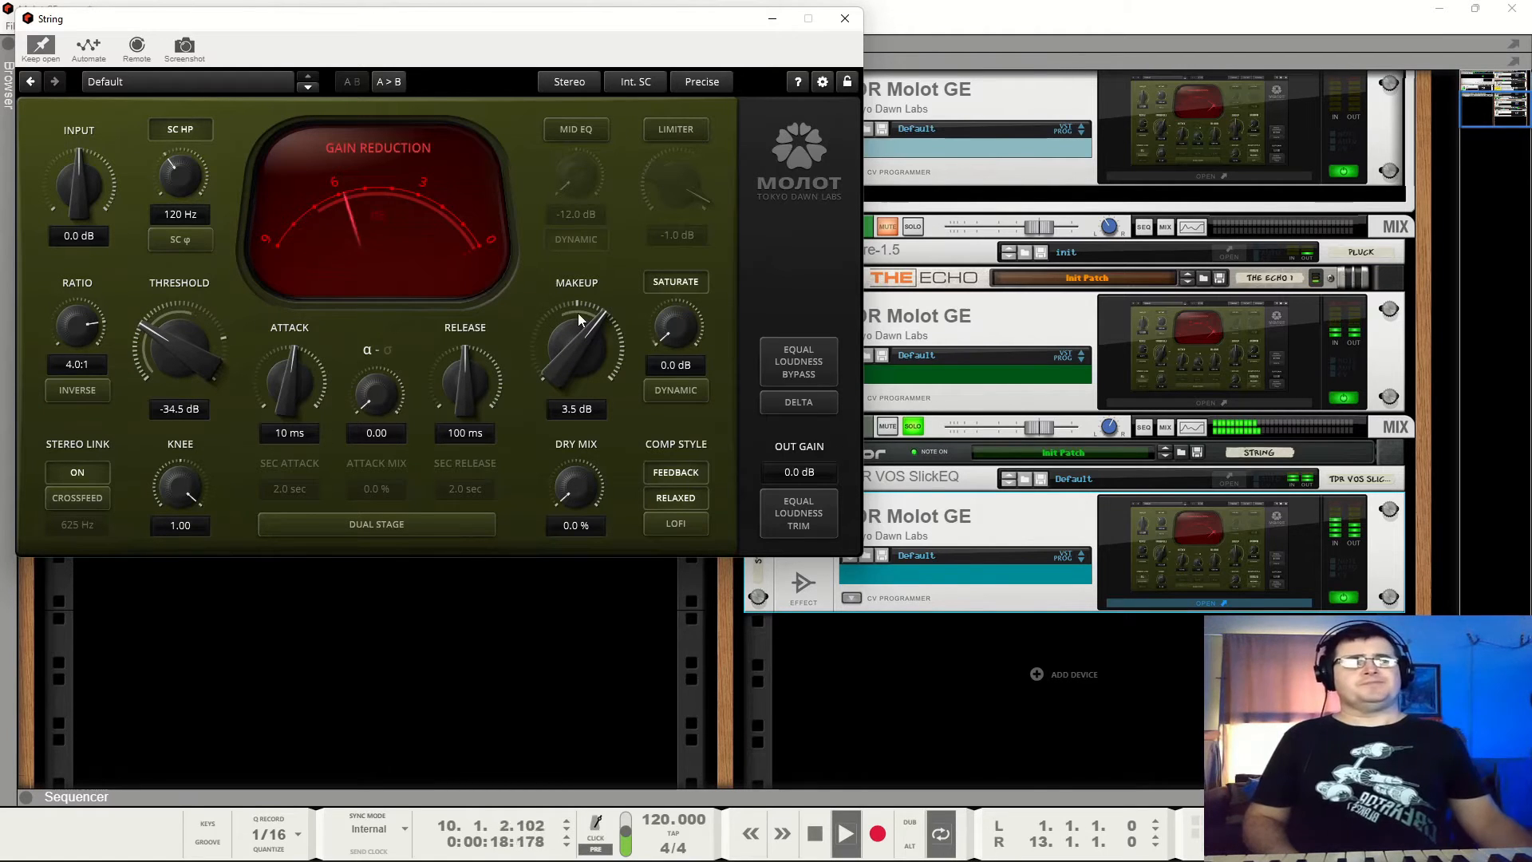
left_click_drag(676, 335, 676, 322)
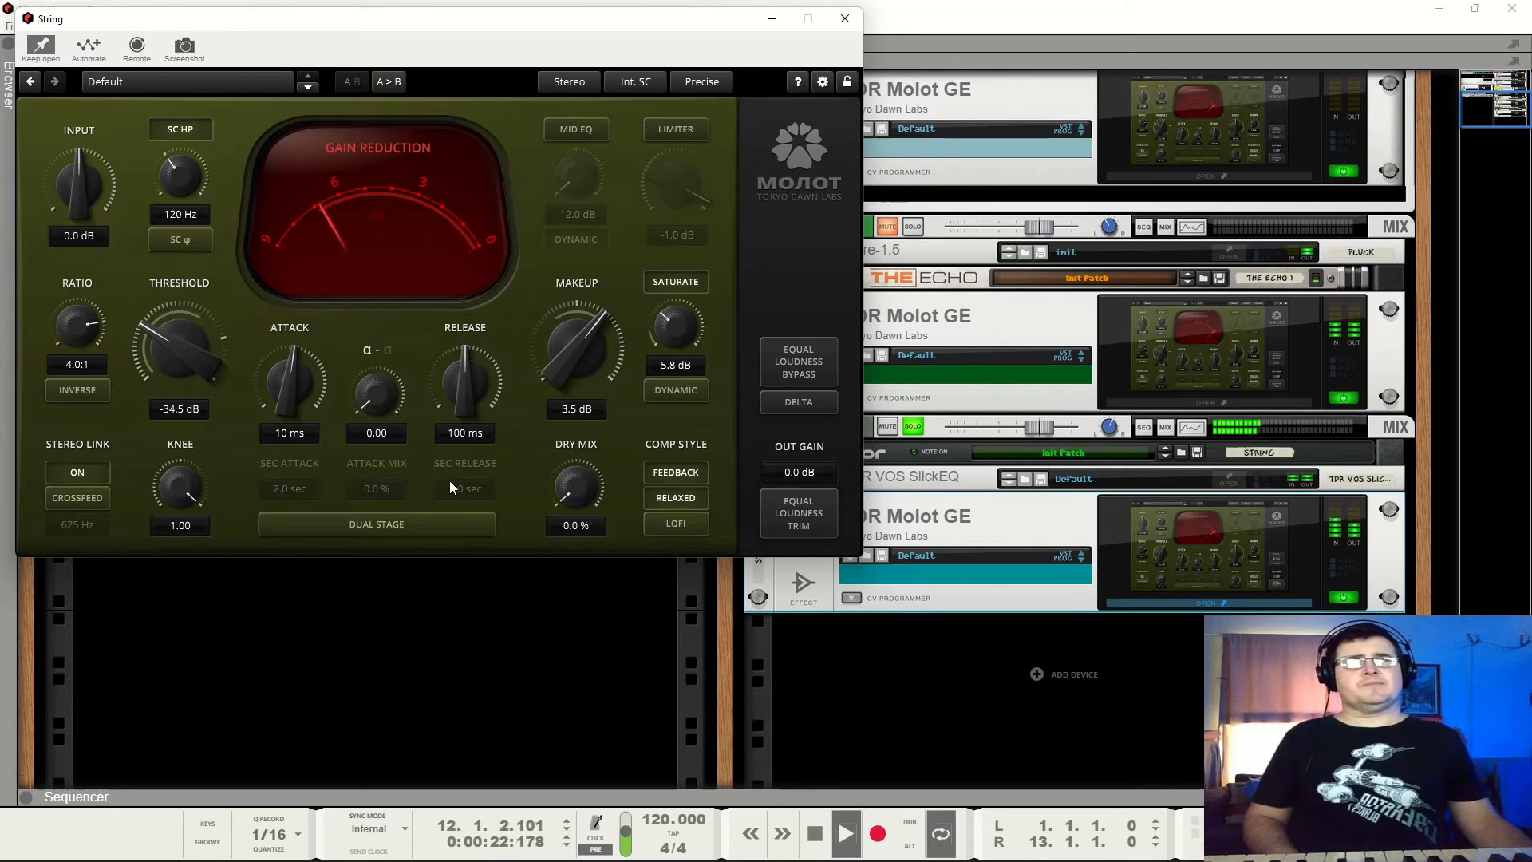
left_click_drag(290, 391, 290, 346)
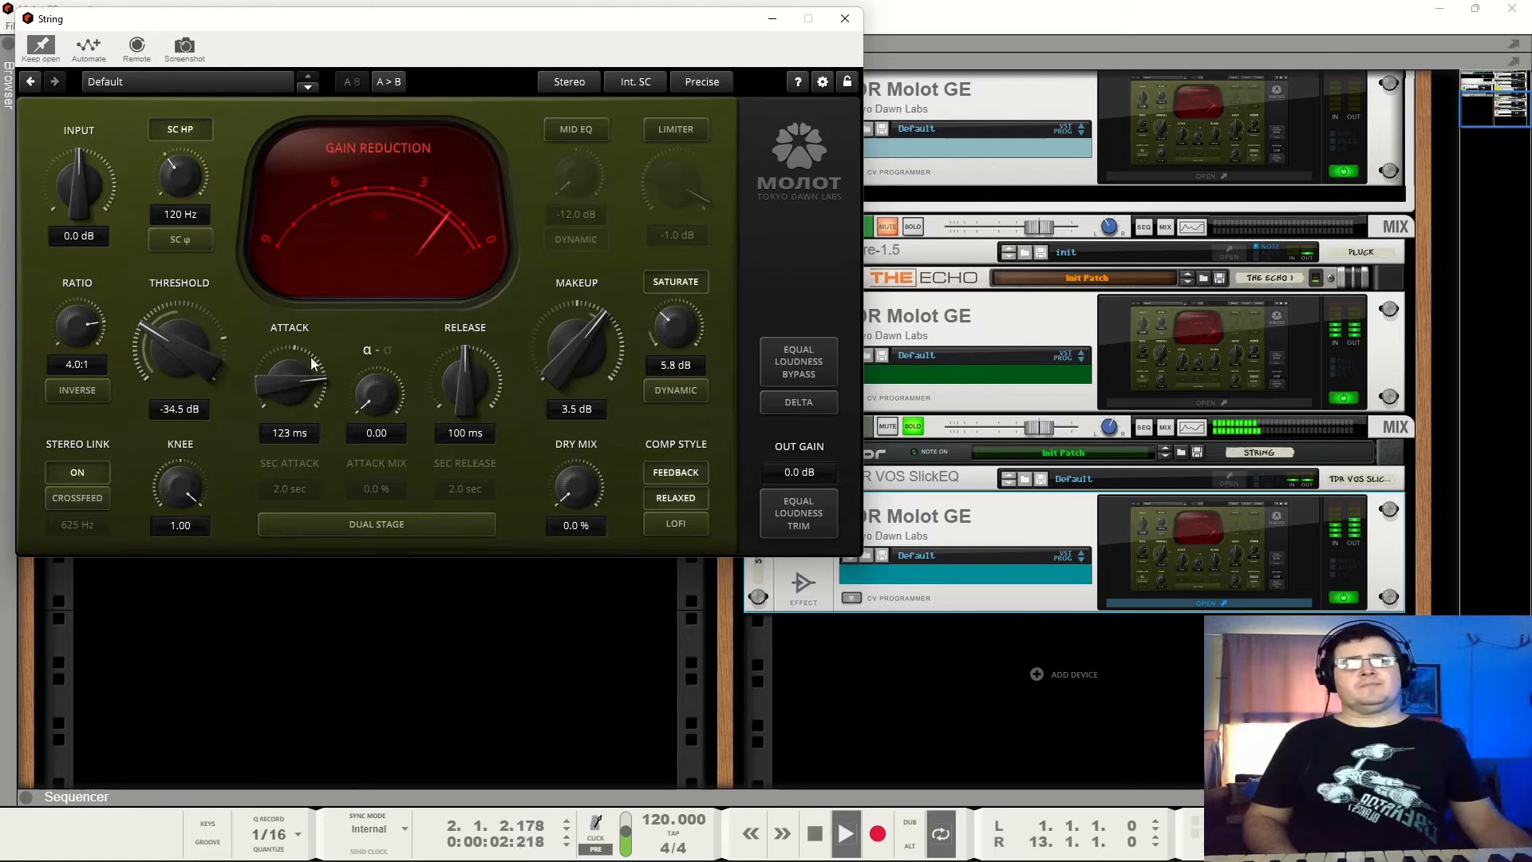
mouse_move(462, 379)
left_mouse_down()
mouse_move(462, 356)
mouse_move(462, 372)
left_mouse_up()
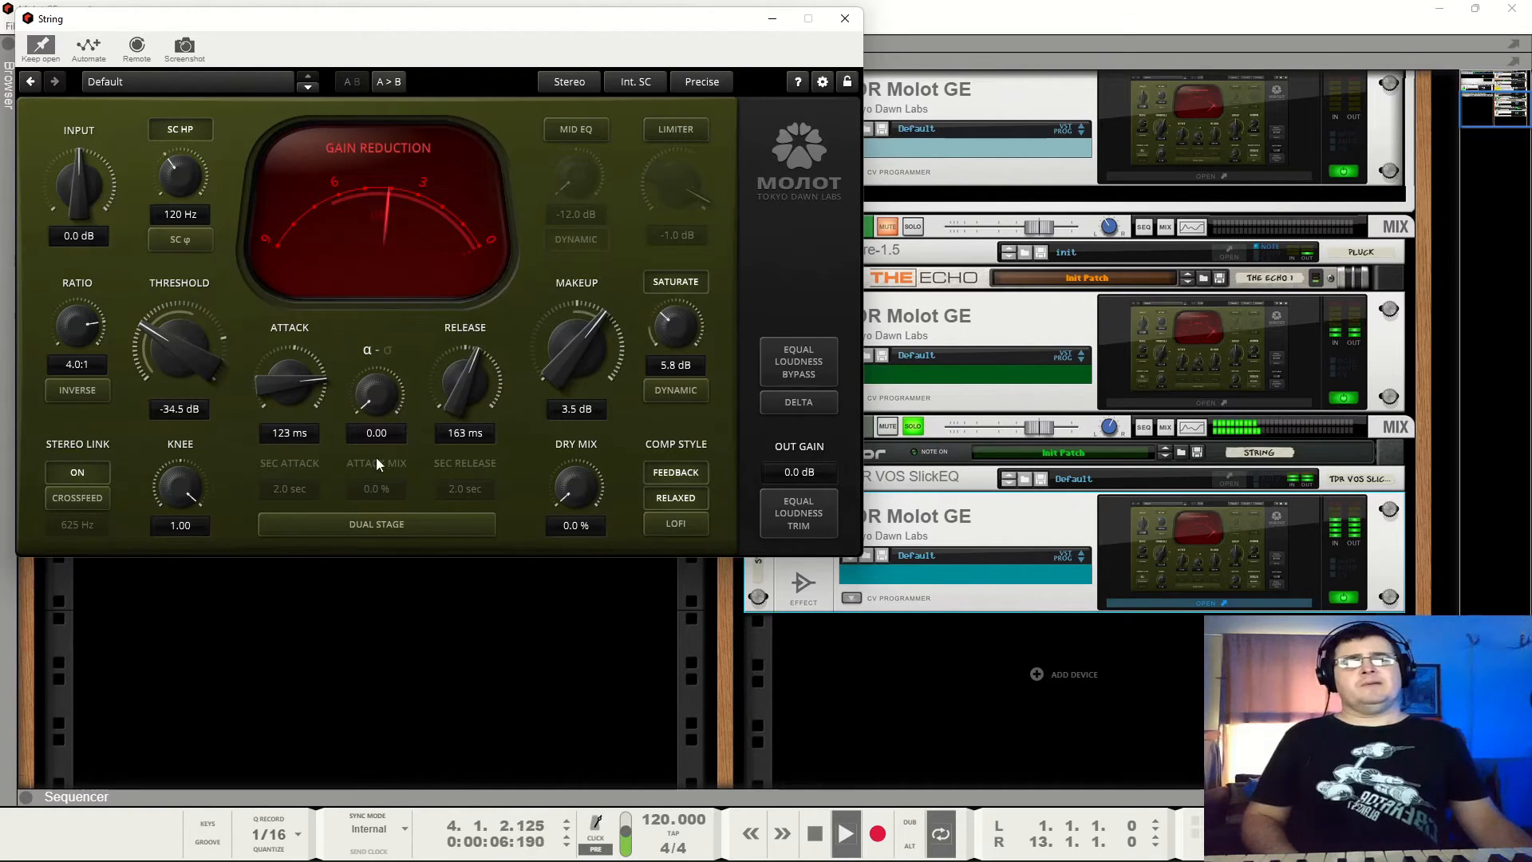
Enable Dual Stage and dial the secondary attack to 0.5 sec and the secondary release to 0.6 sec.
left_click(334, 523)
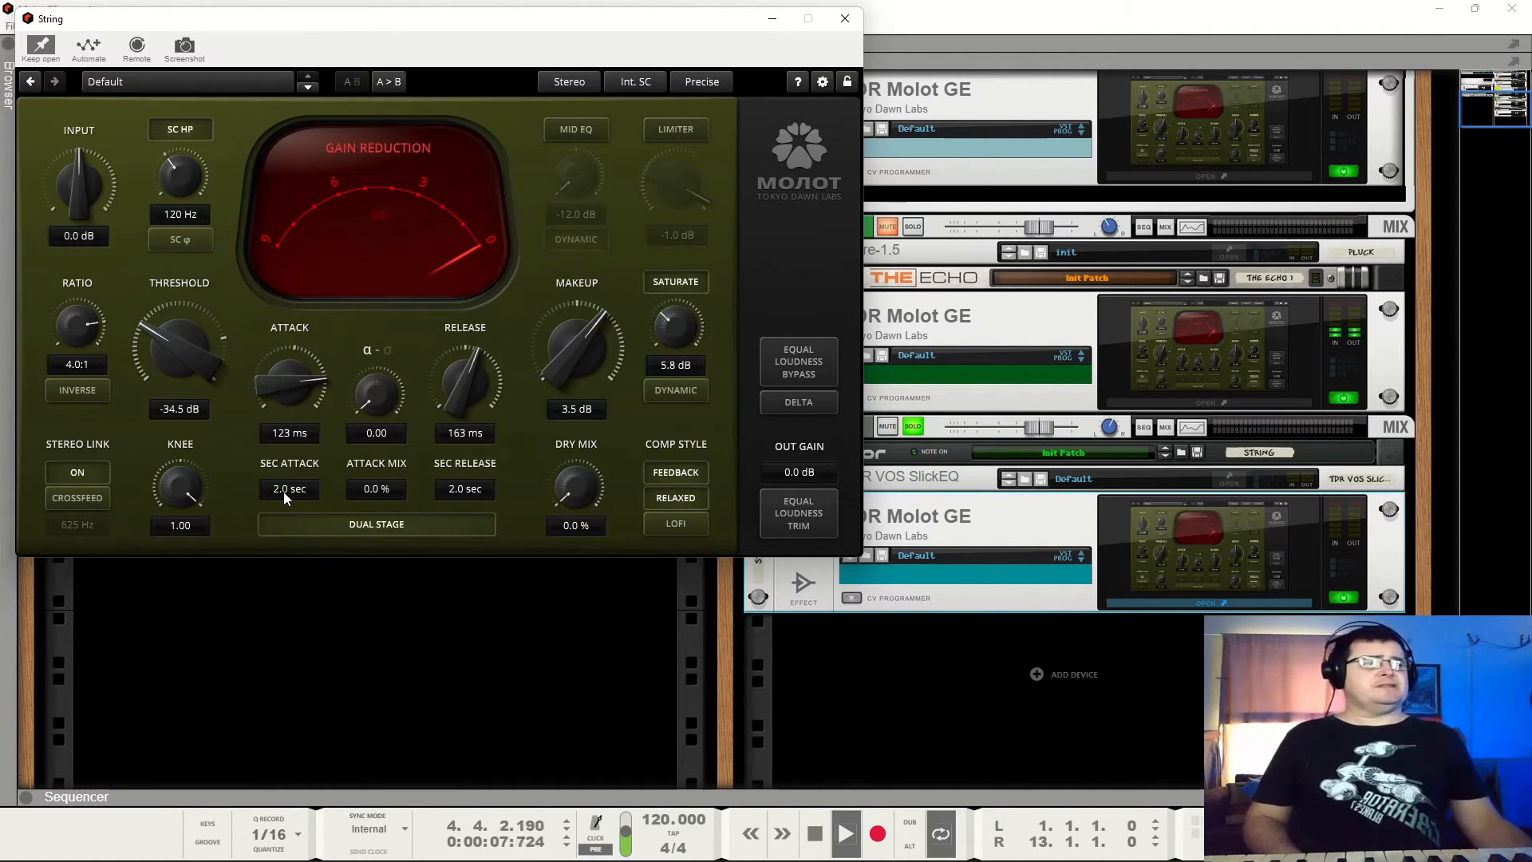
left_click_drag(287, 490, 288, 551)
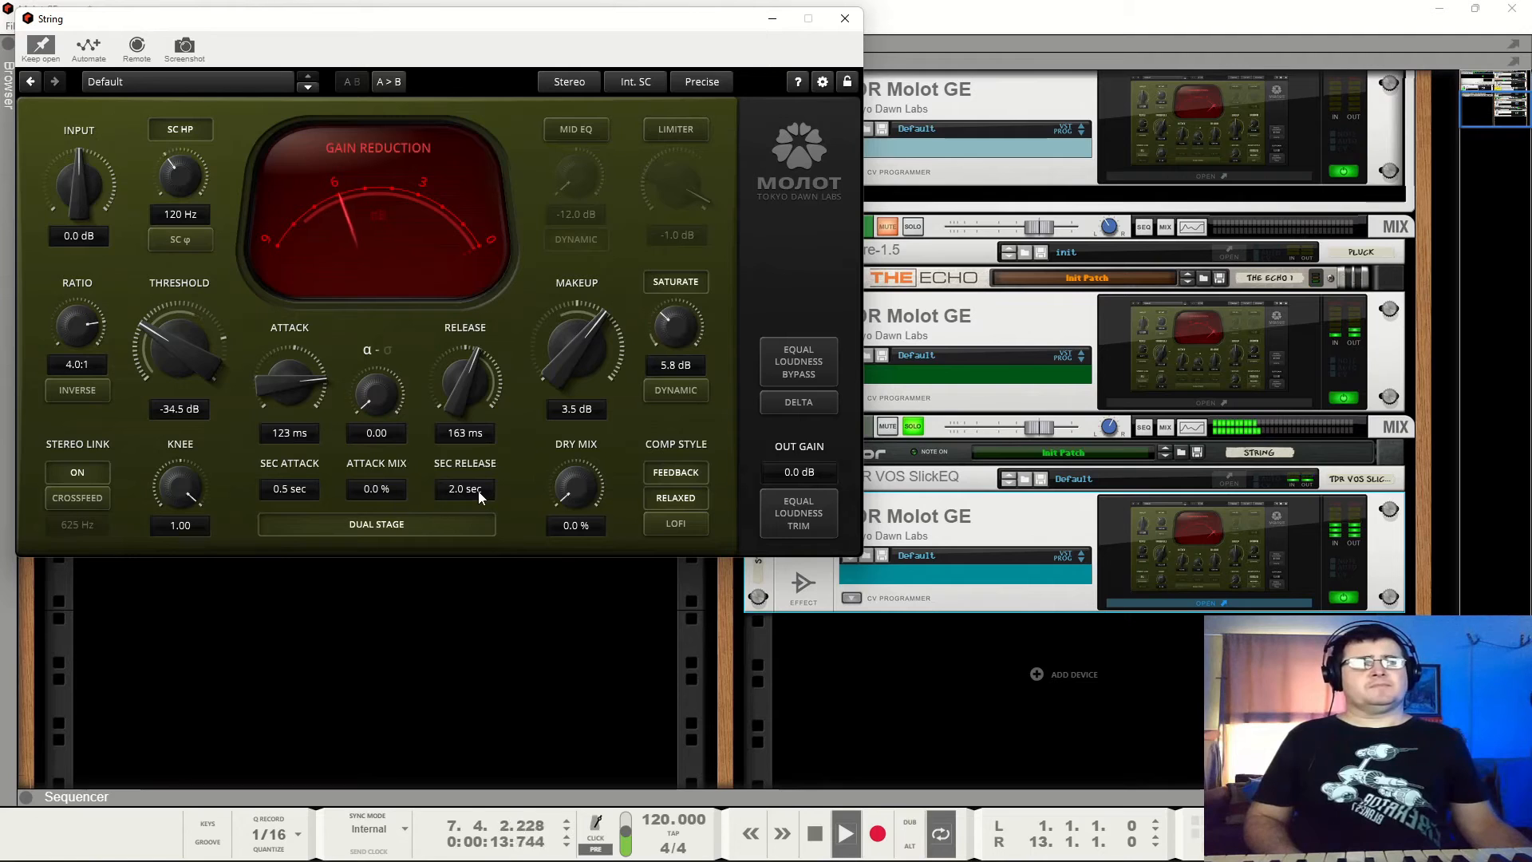
left_click_drag(475, 493, 475, 560)
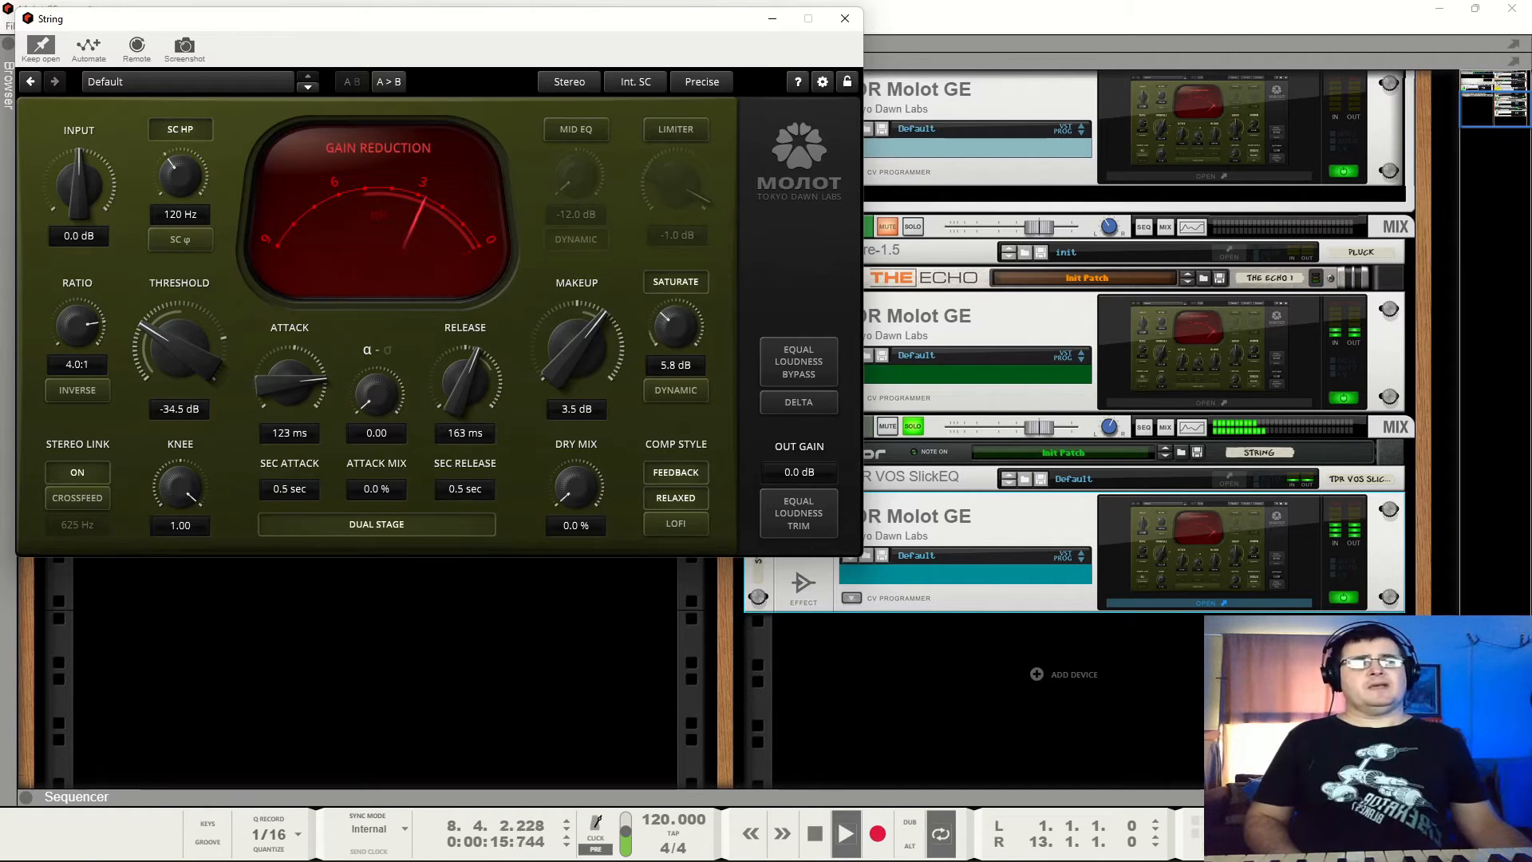
mouse_move(263, 495)
left_mouse_down()
mouse_move(263, 451)
mouse_move(264, 487)
mouse_move(264, 469)
left_mouse_up()
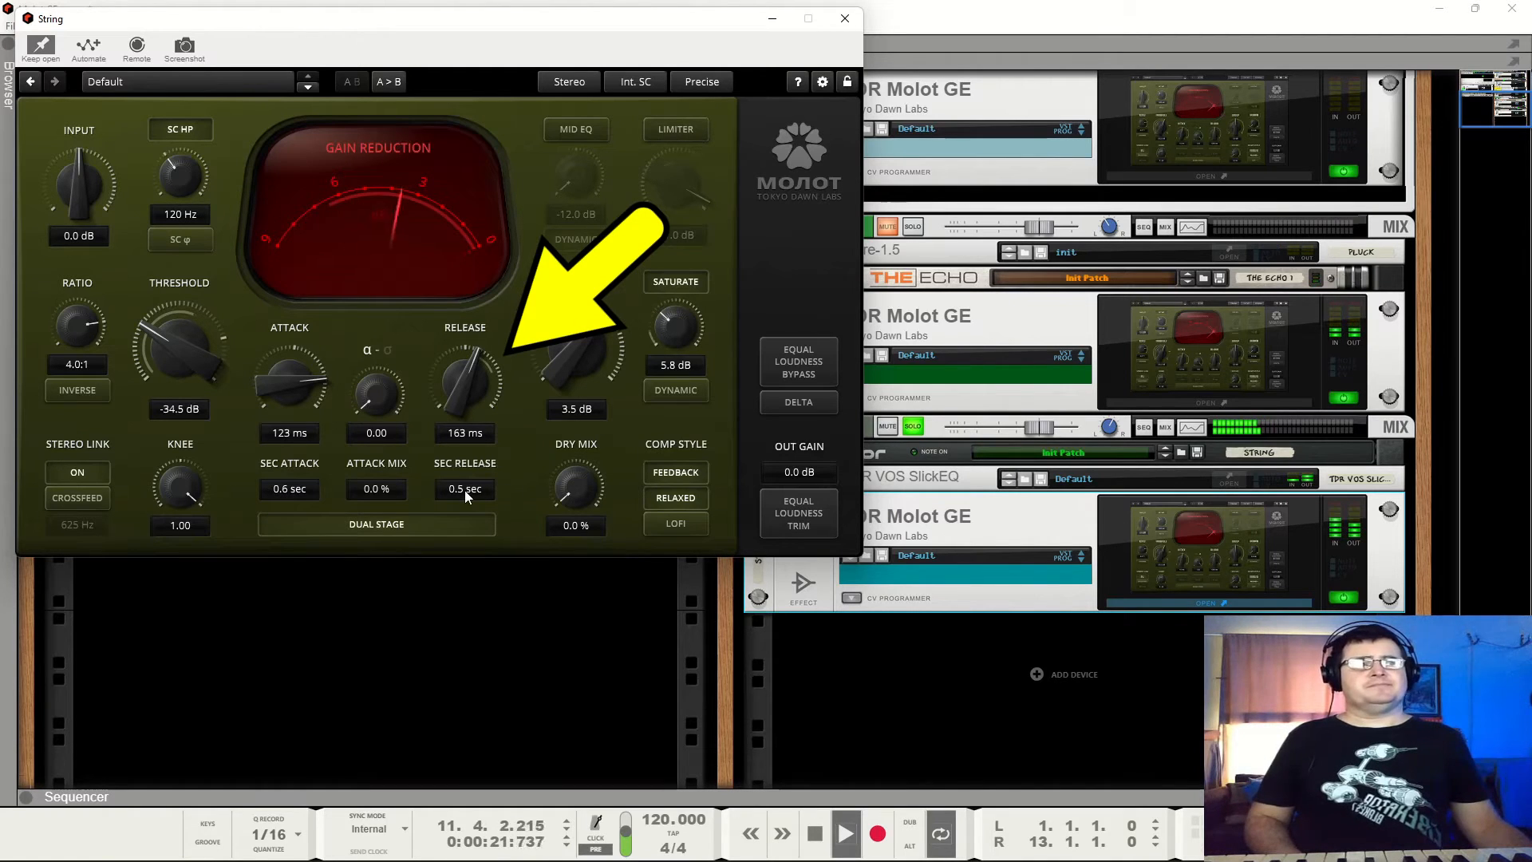
left_click_drag(465, 489, 464, 520)
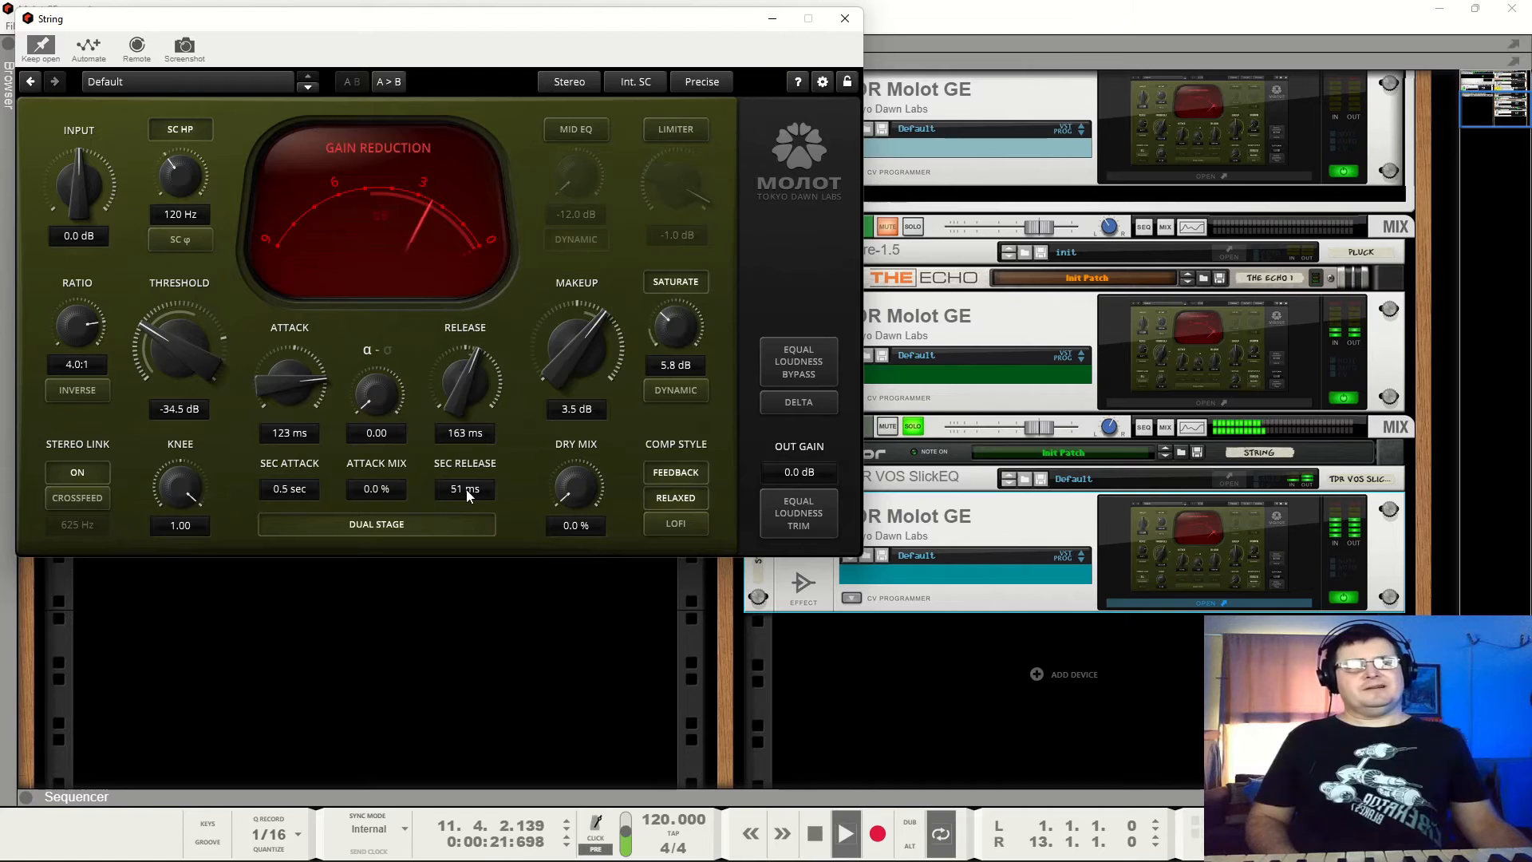
left_click_drag(466, 489, 466, 443)
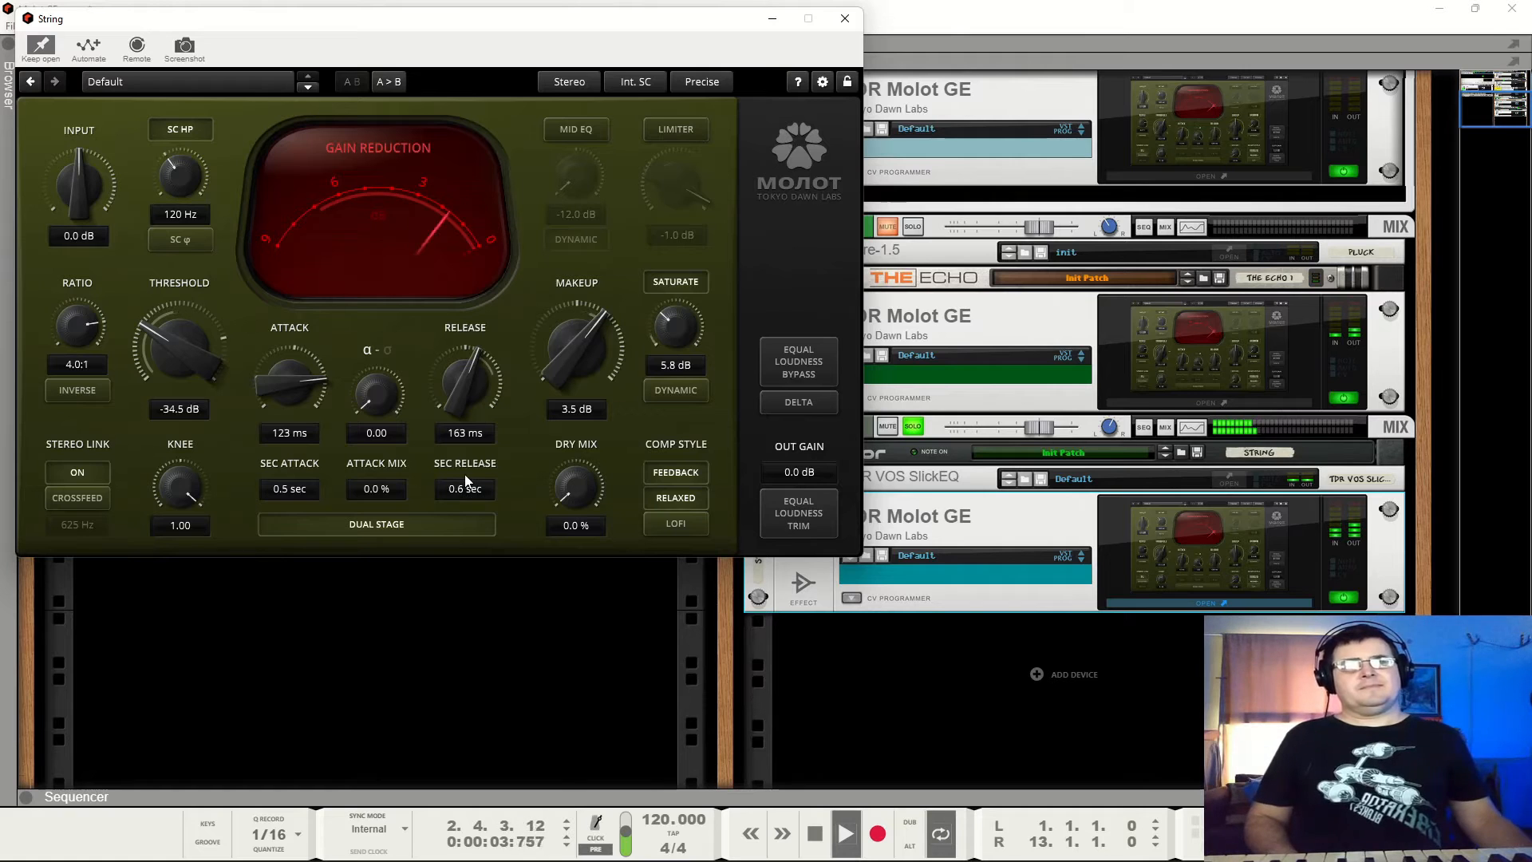
Compare the String channel with Dual Stage off and on during playback, leaving it on and stopping playback.
key("space")
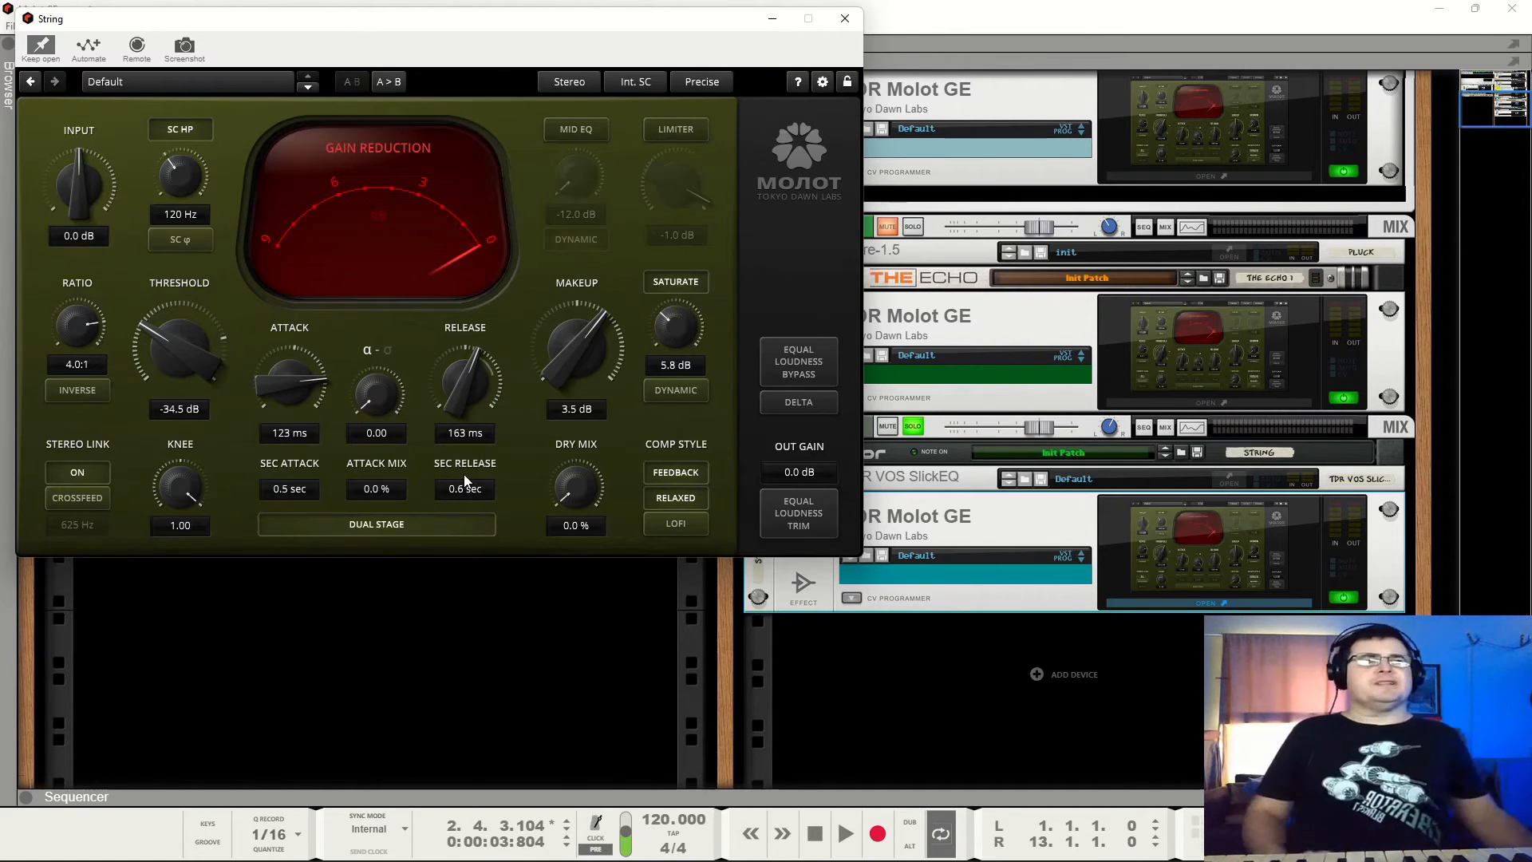
key("space")
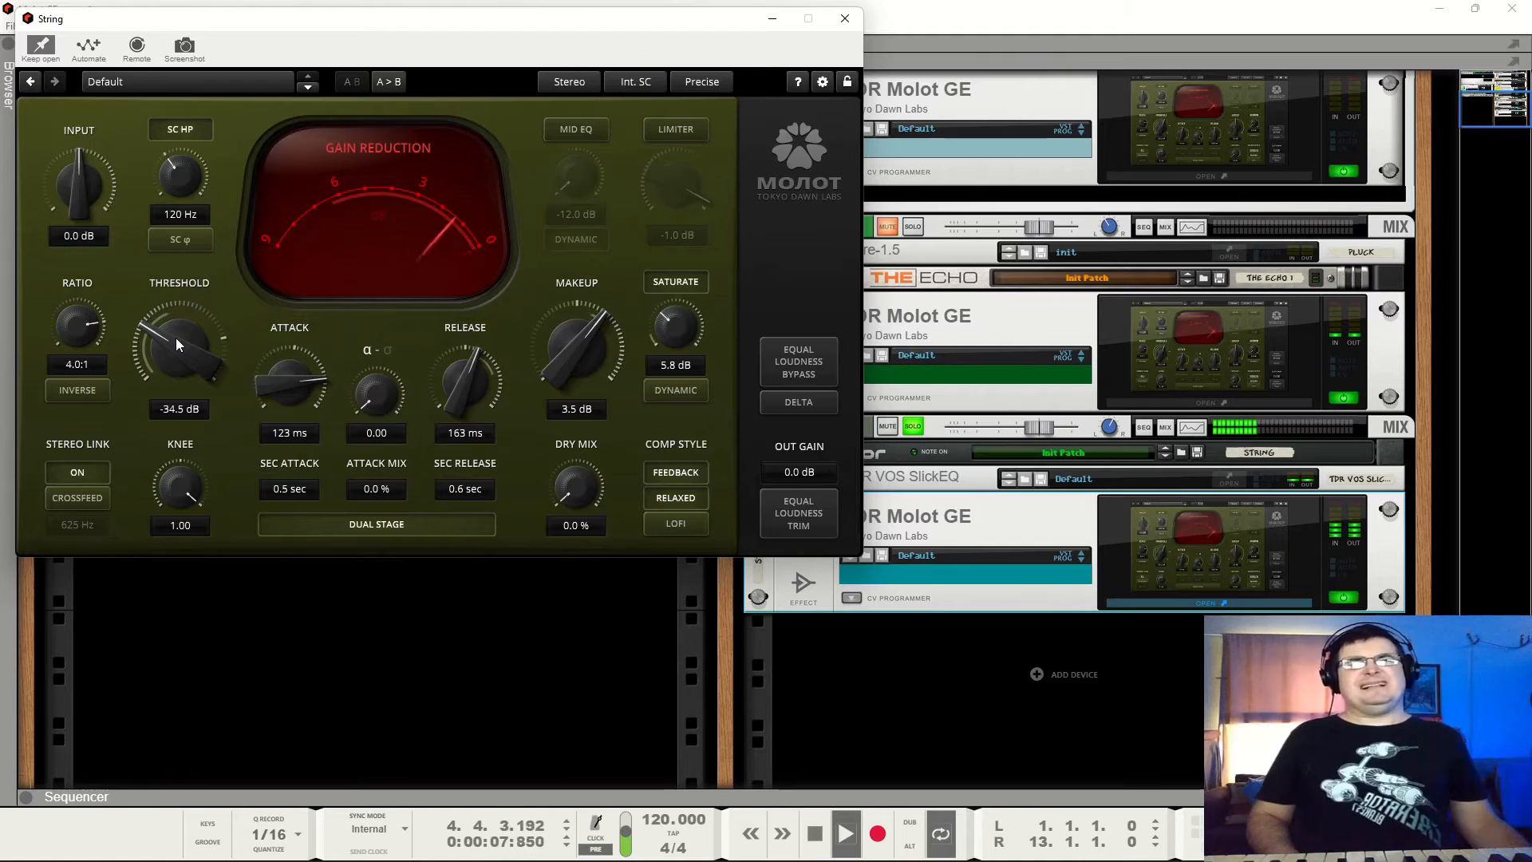
left_click(353, 524)
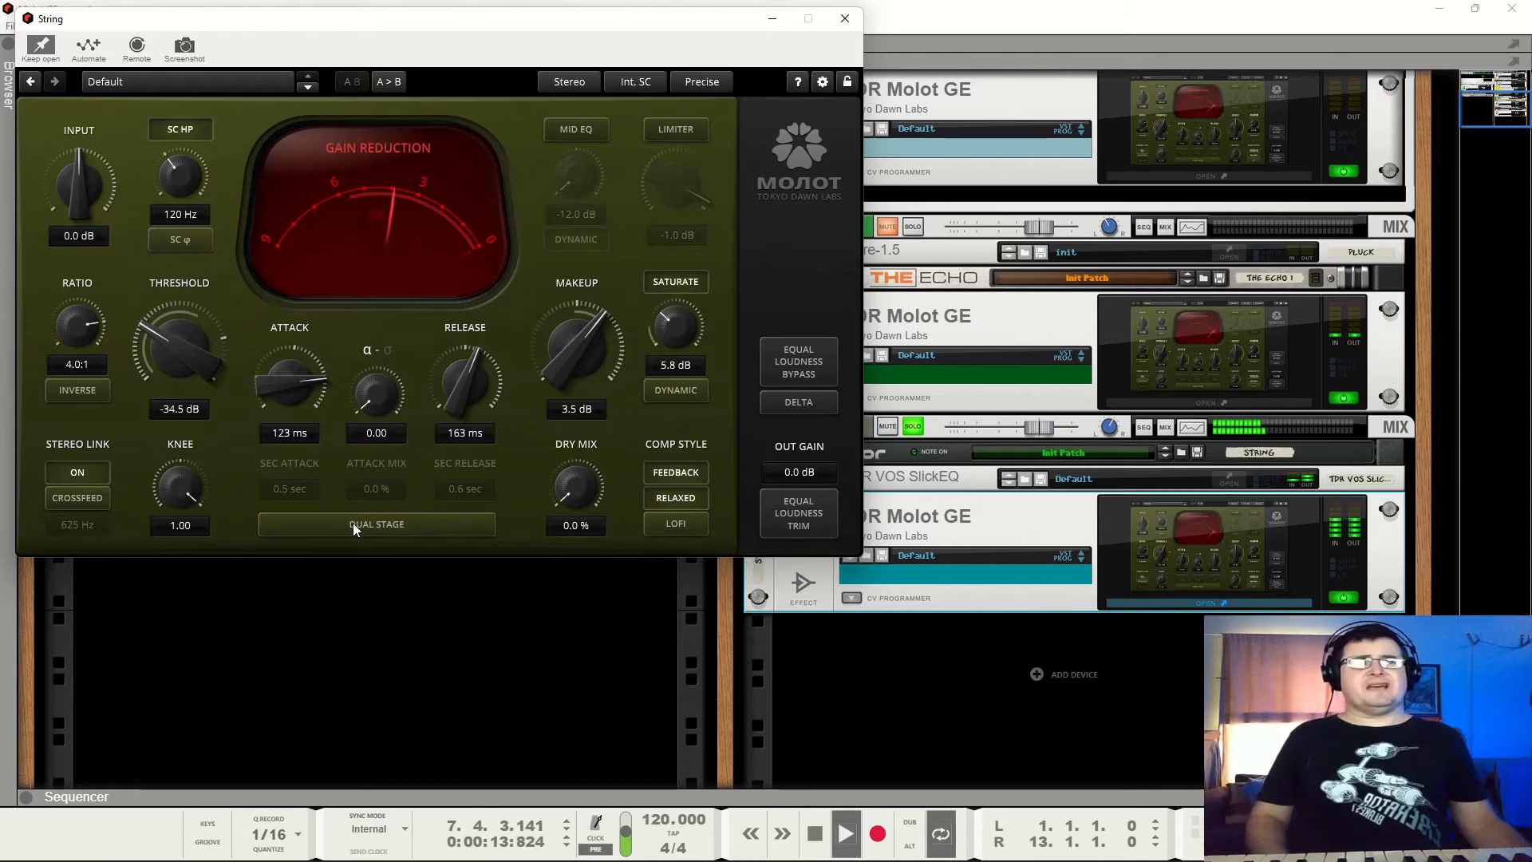
left_click(353, 523)
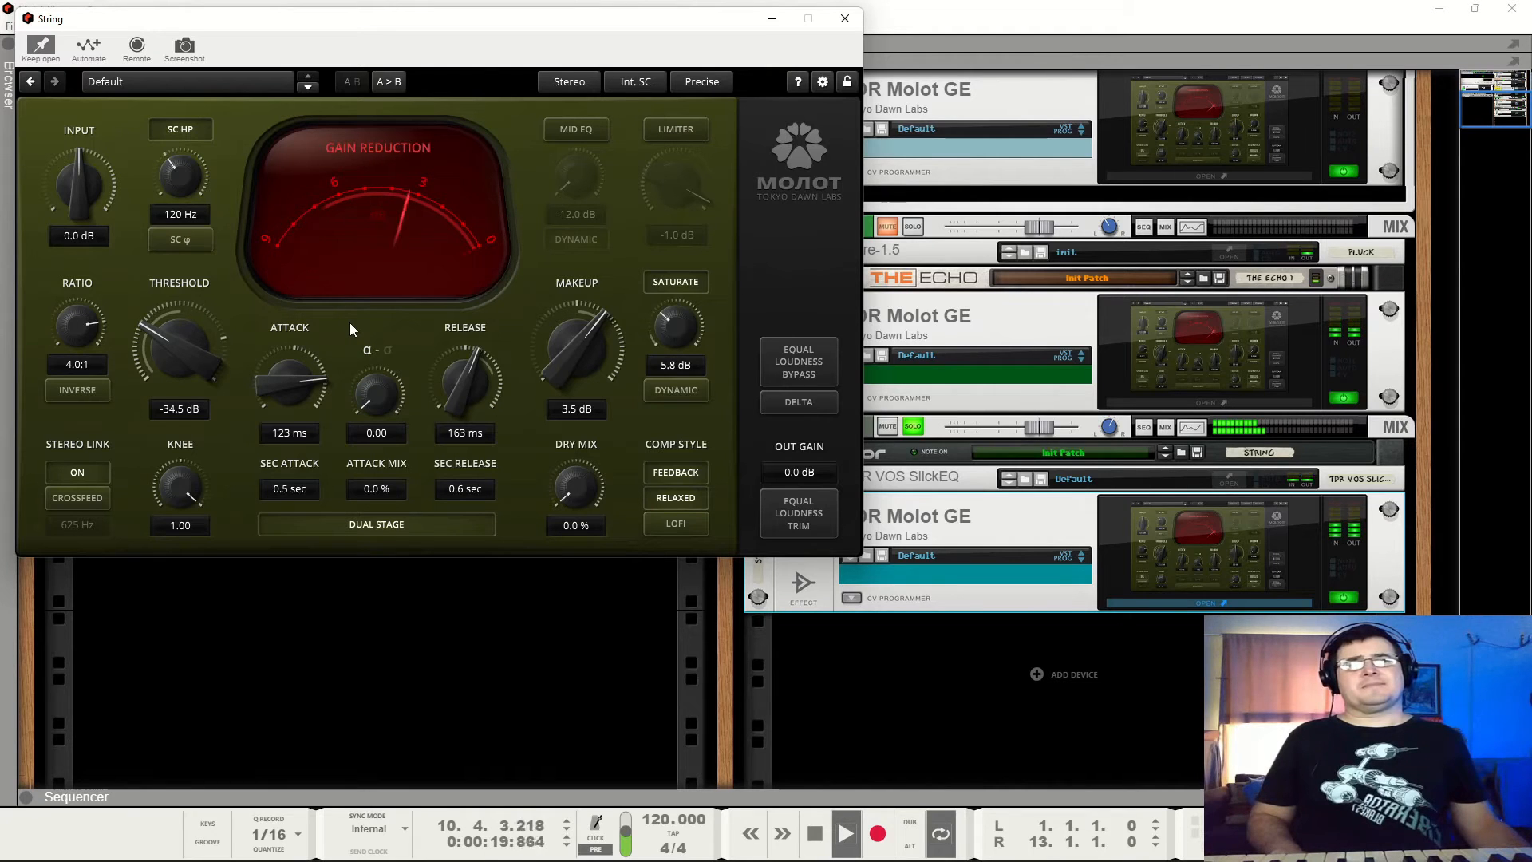
key("space")
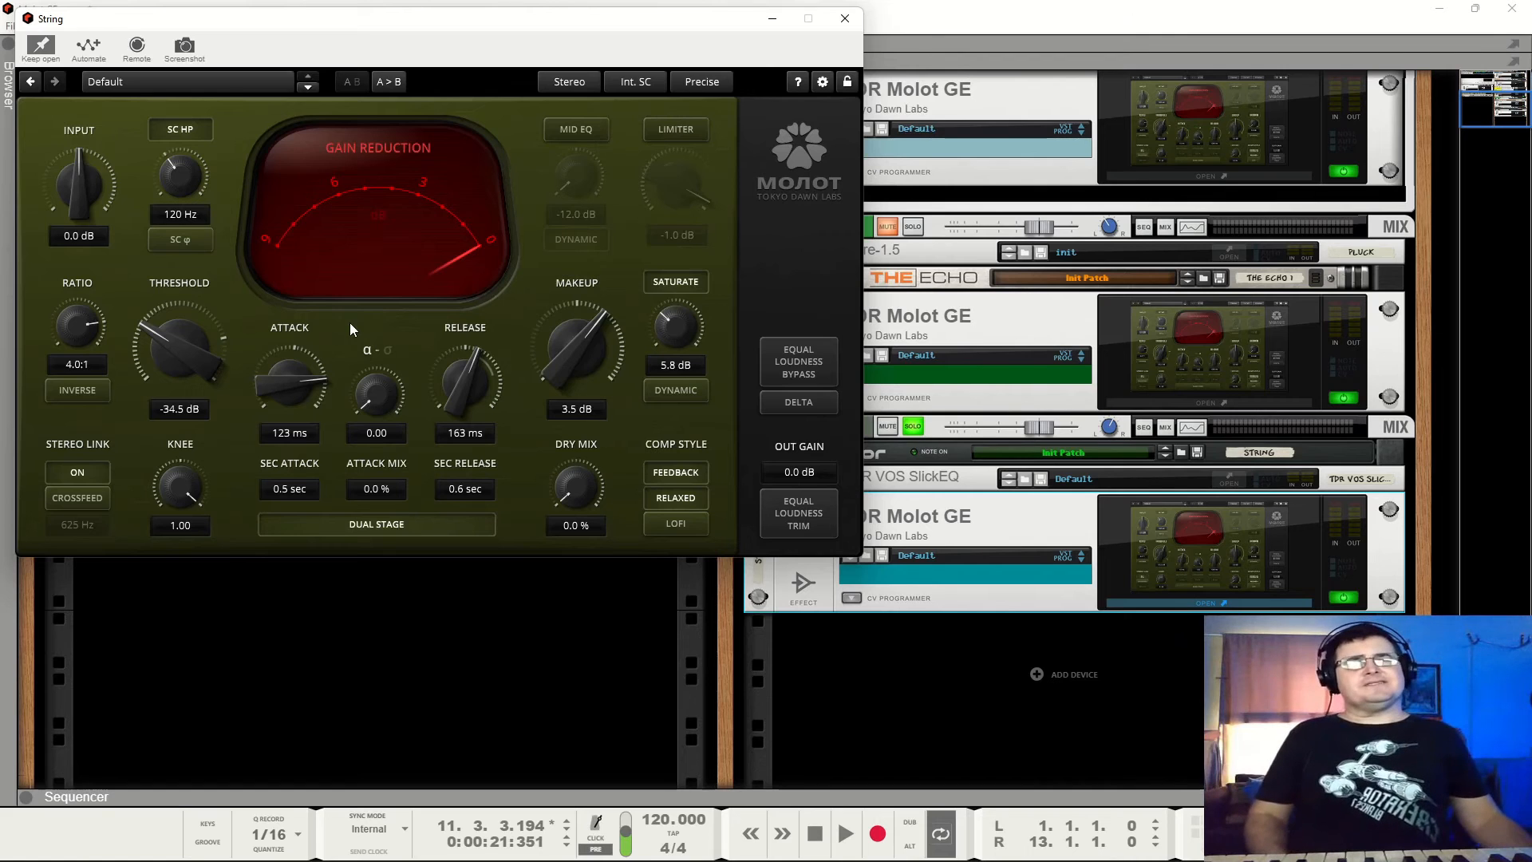
Set the ratio to 2.0:1, the makeup to 2.9 dB and the threshold to -30.2 dB while replaying the song from the start.
left_click_drag(80, 313, 80, 343)
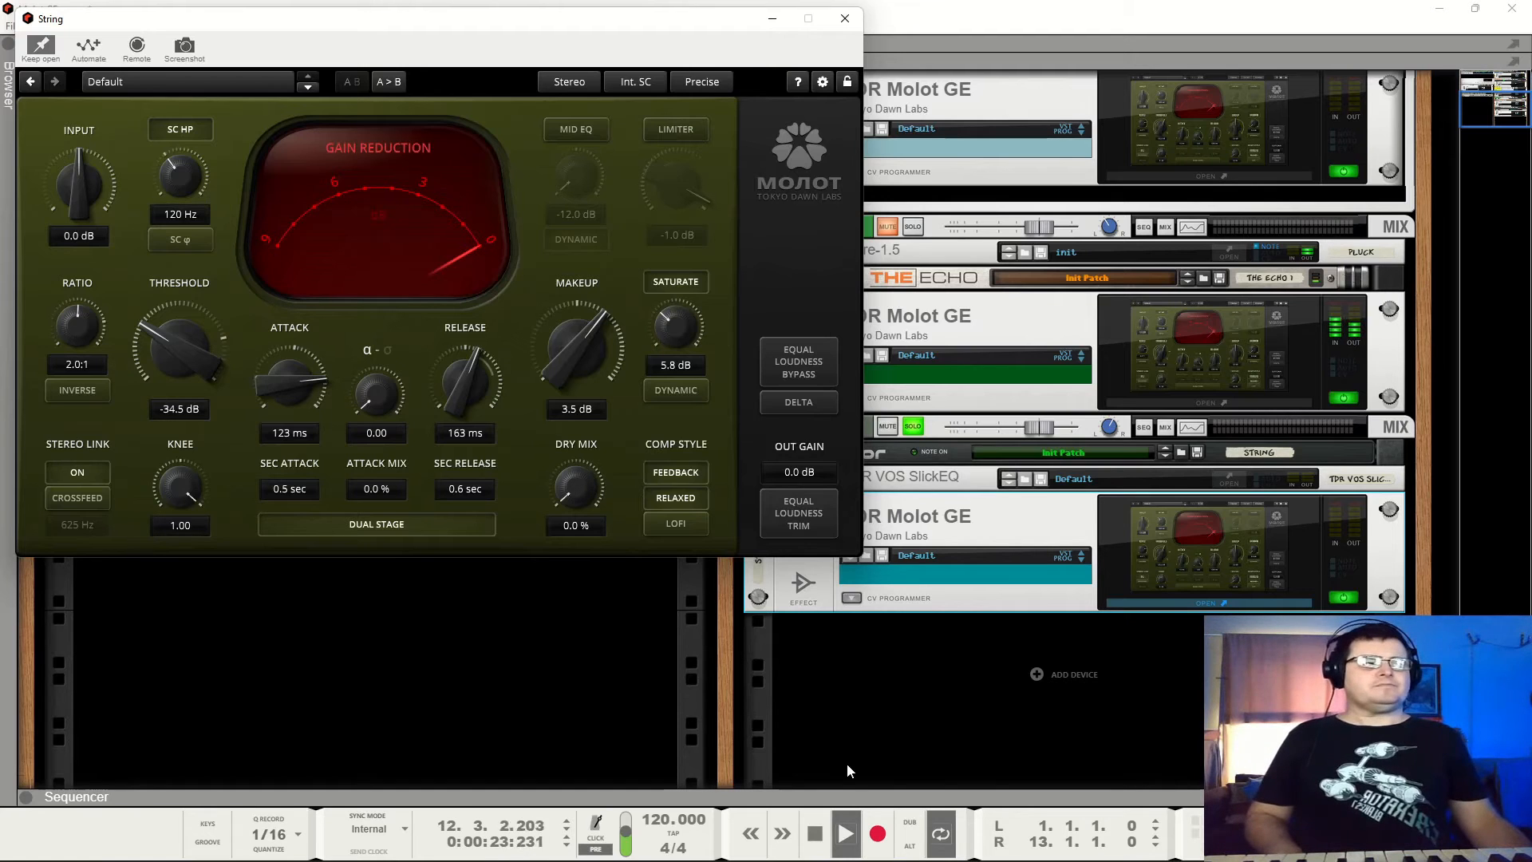
left_click(815, 833)
left_click(814, 833)
left_click(845, 833)
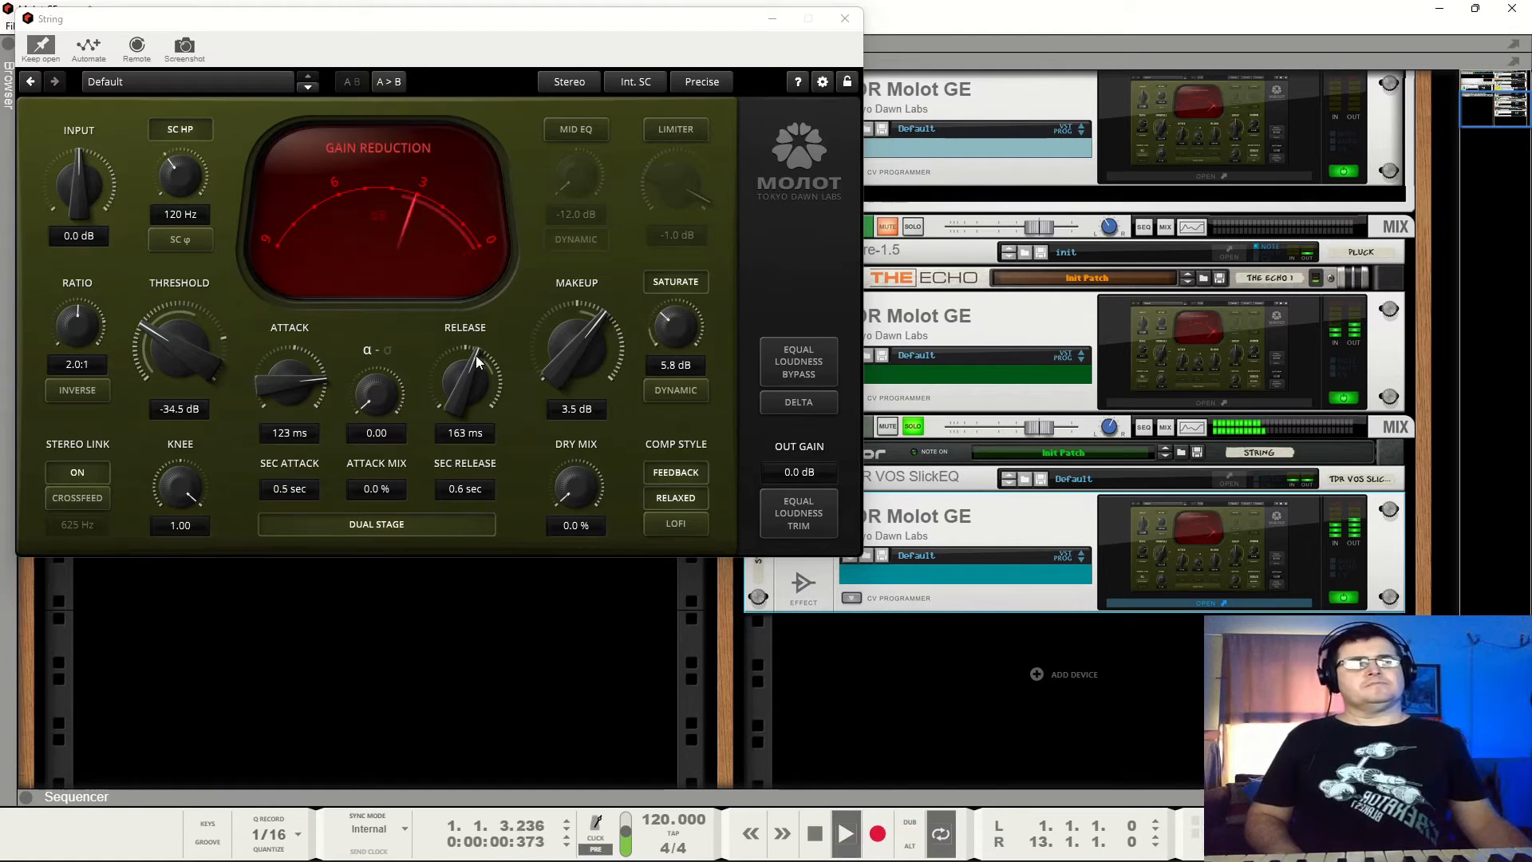
left_click_drag(568, 356, 568, 363)
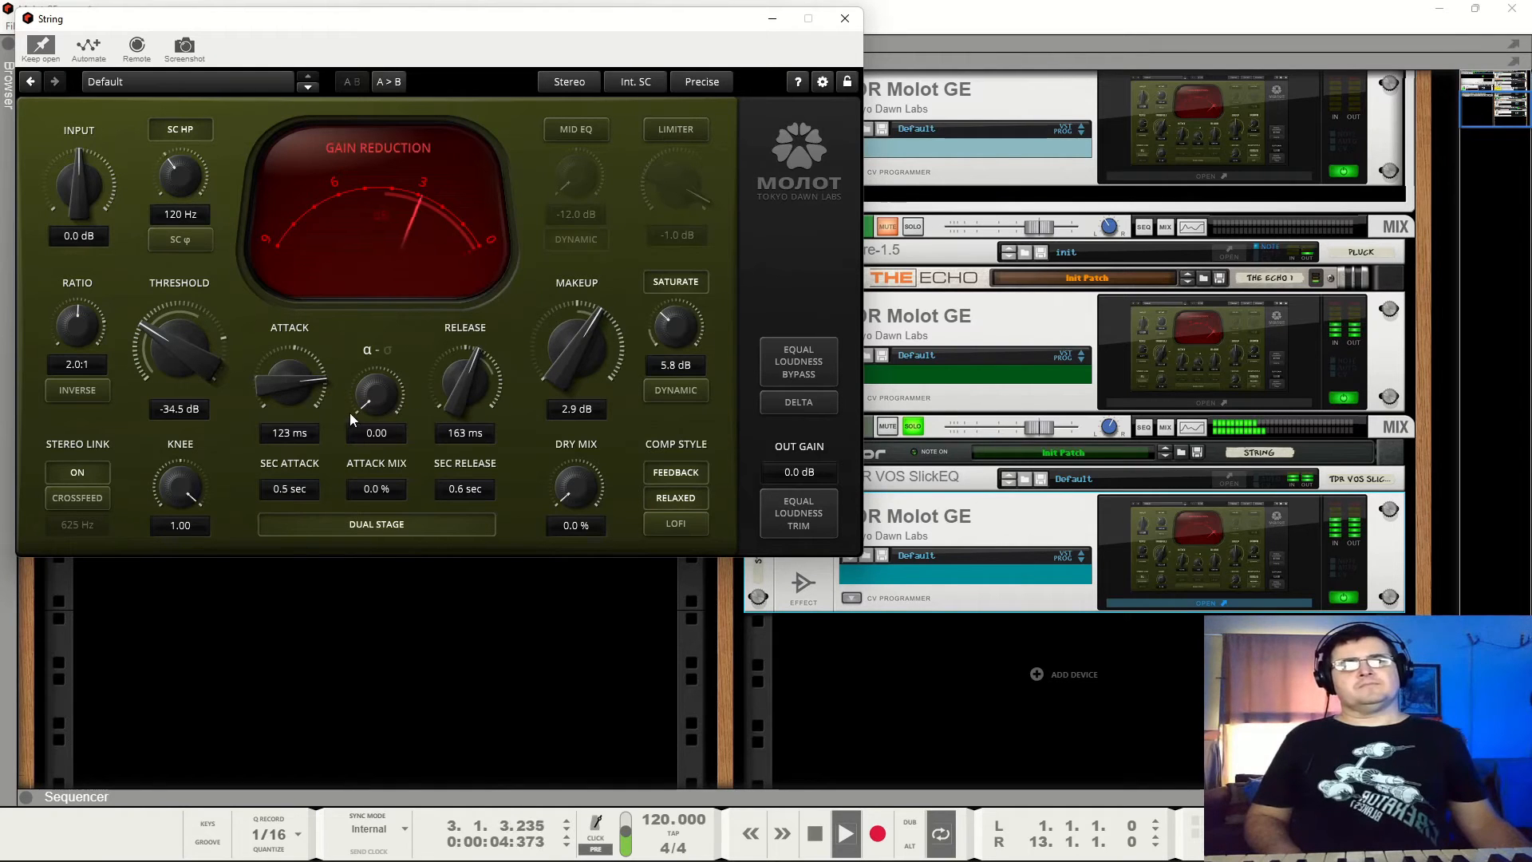
left_click_drag(206, 362, 205, 320)
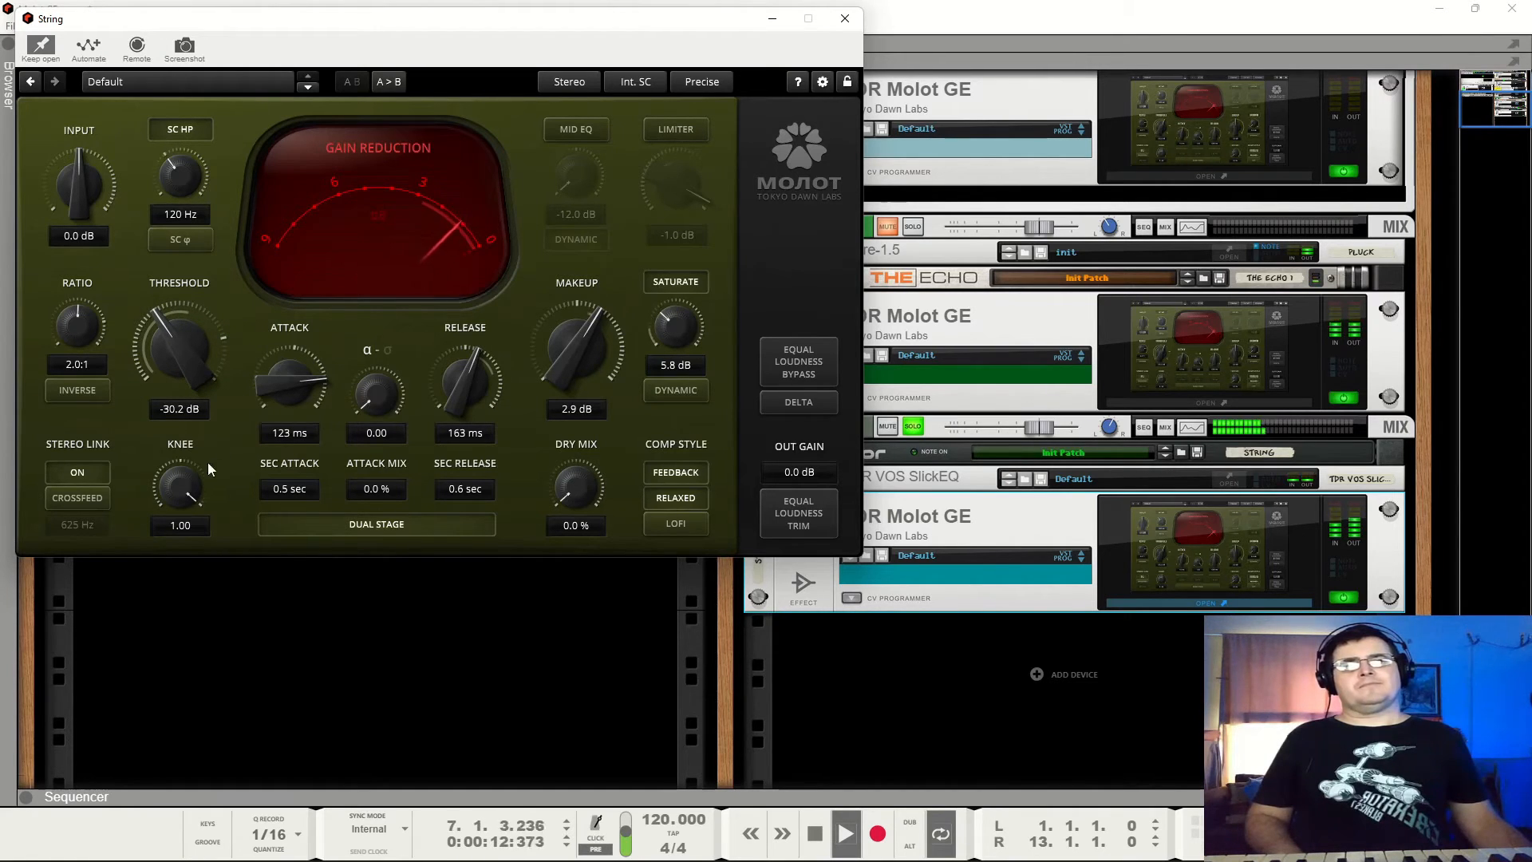
Set the knee to 0.00 after comparing it with the default 0.50 during playback, and stop playback.
left_click_drag(208, 469, 207, 485)
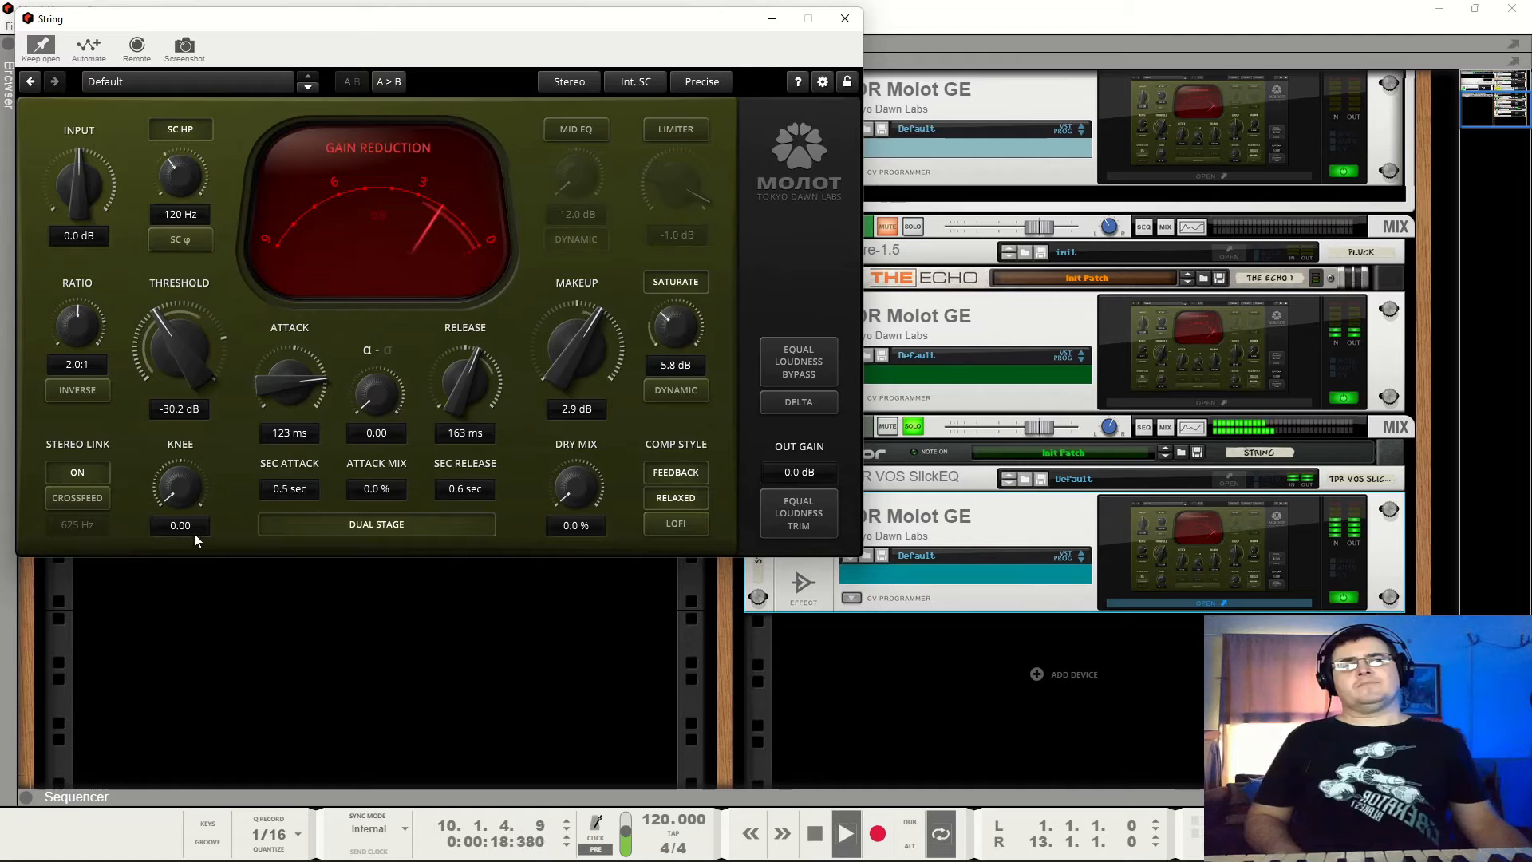
double_click(187, 481)
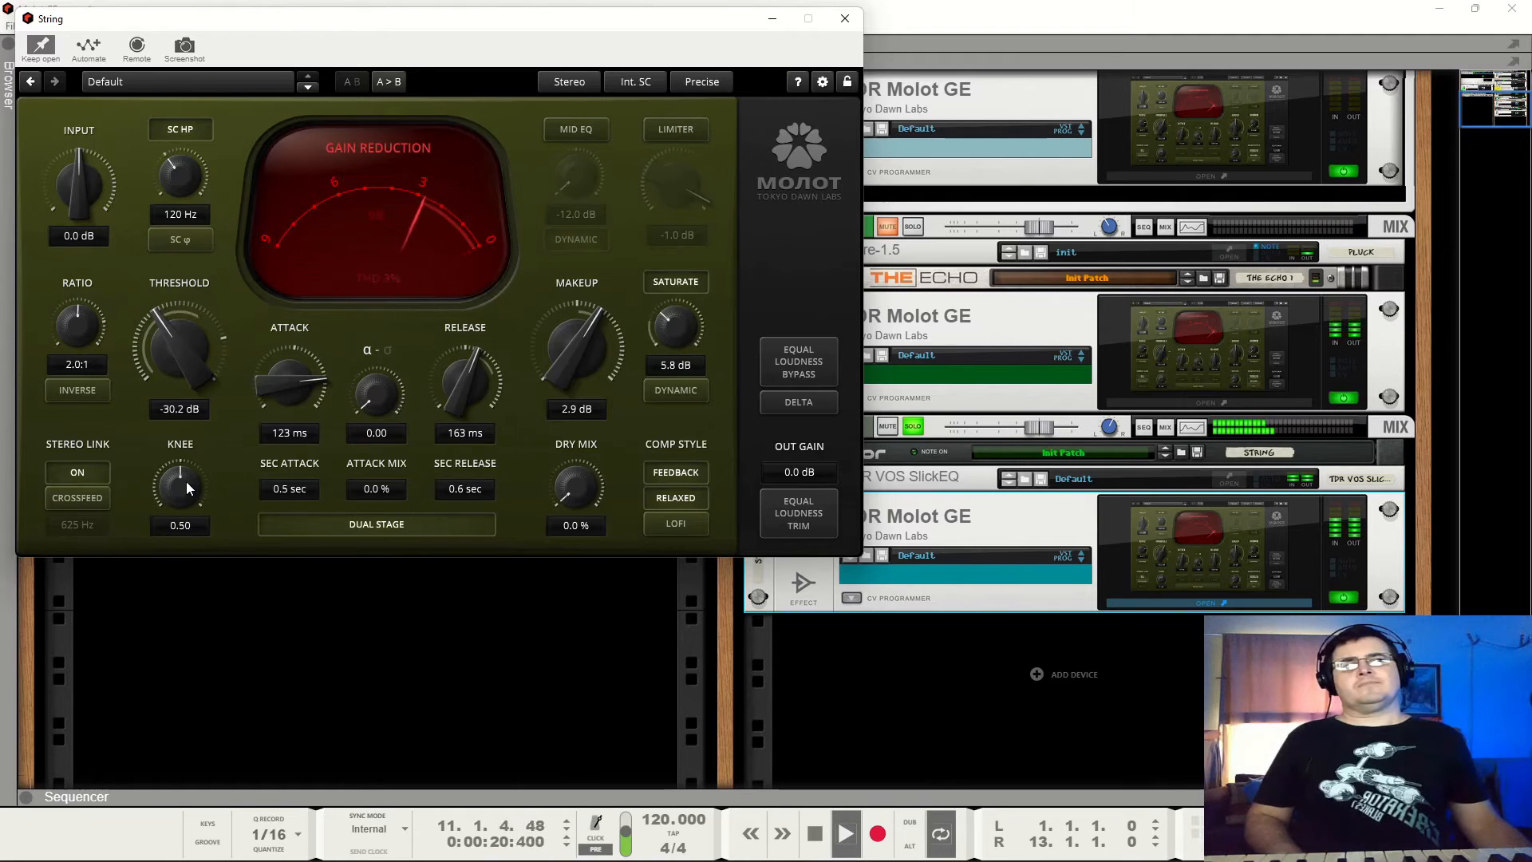
left_click_drag(187, 483, 187, 534)
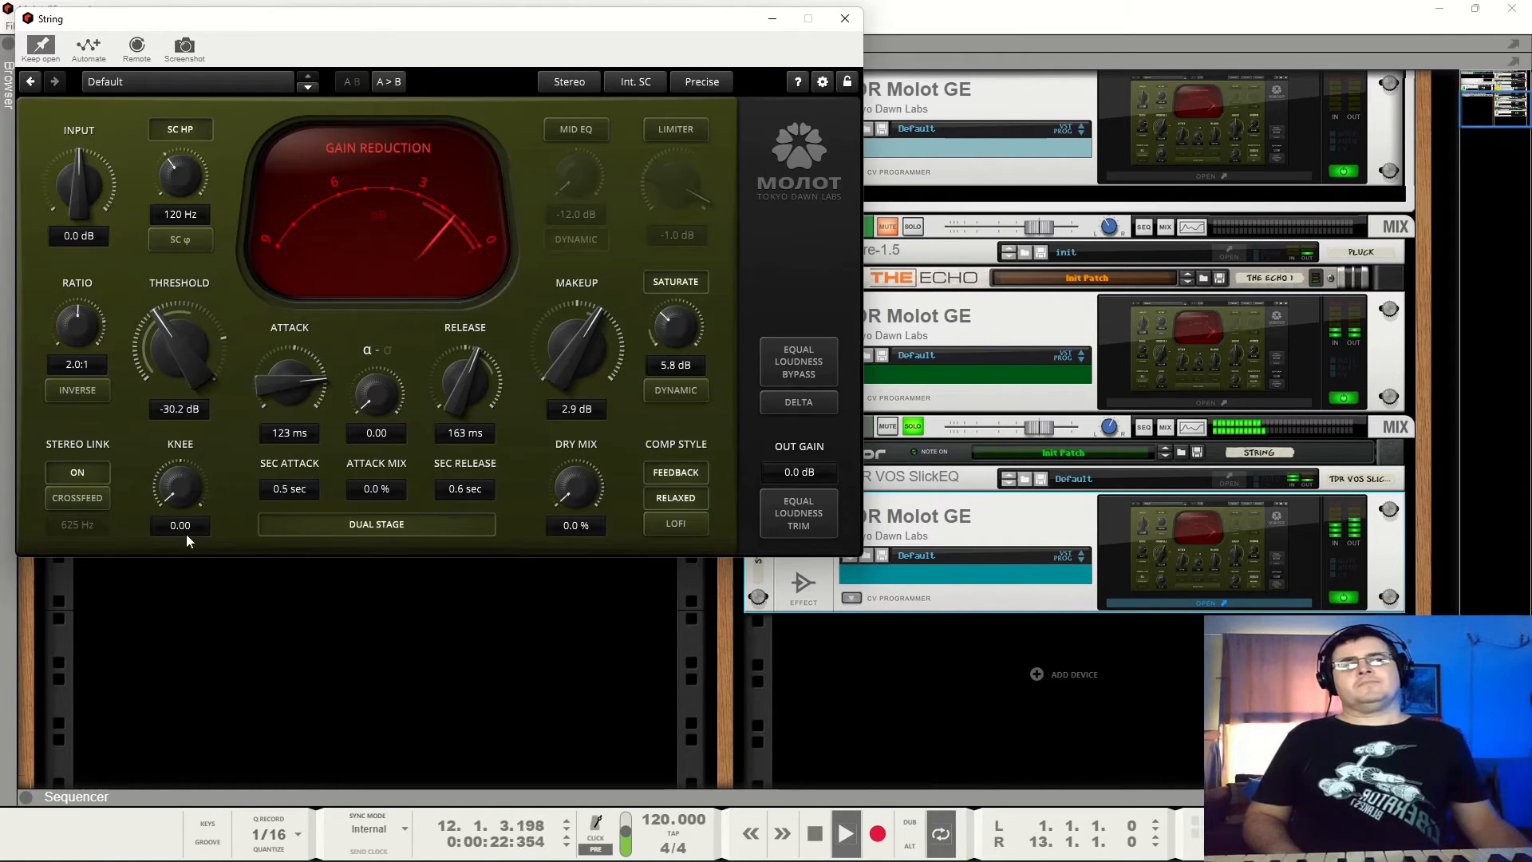
left_click_drag(186, 481, 188, 551)
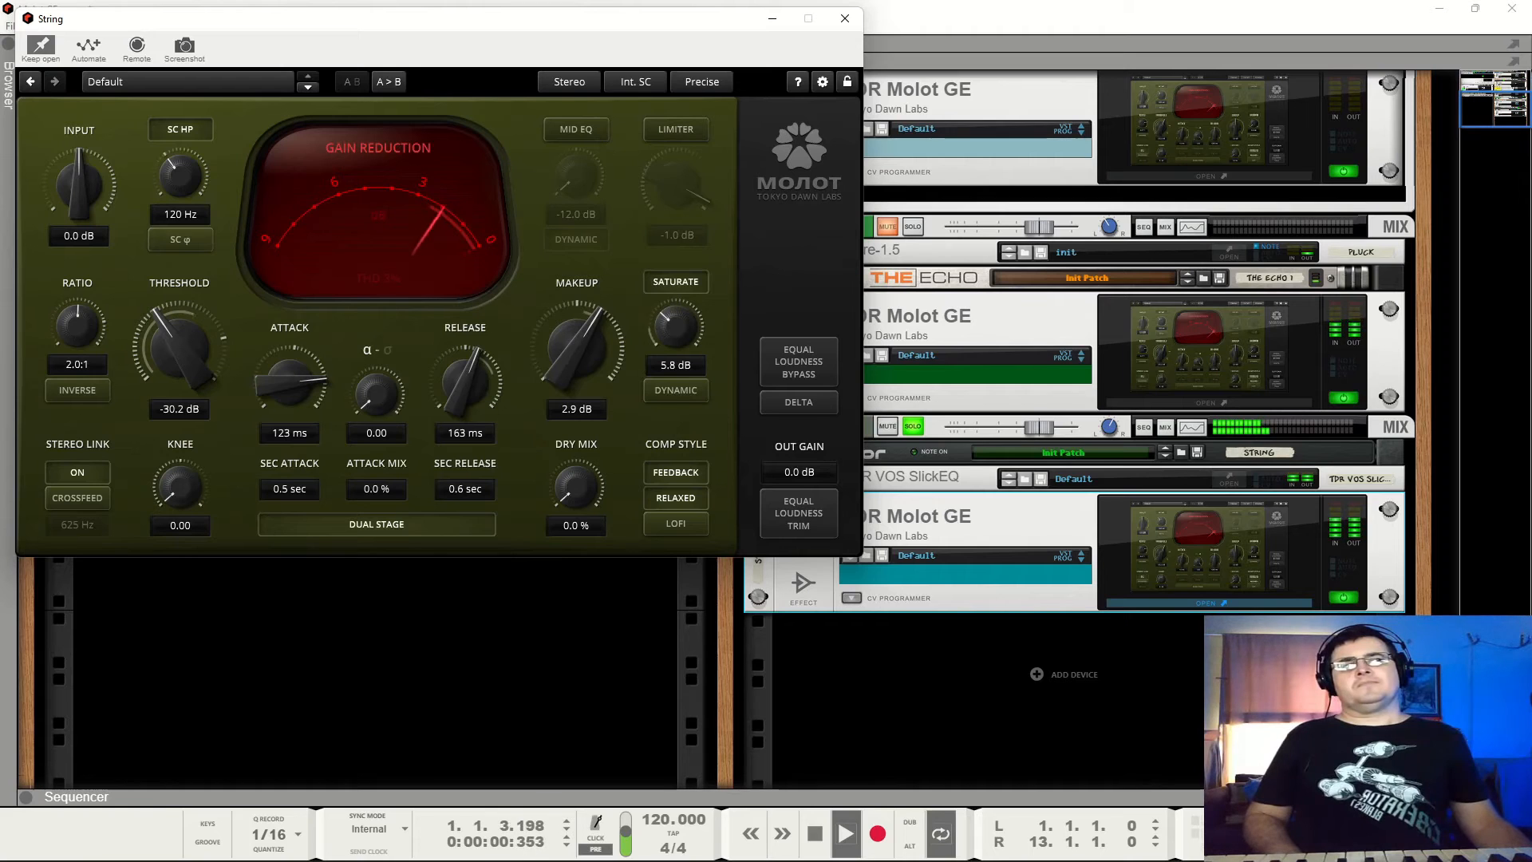
key("space")
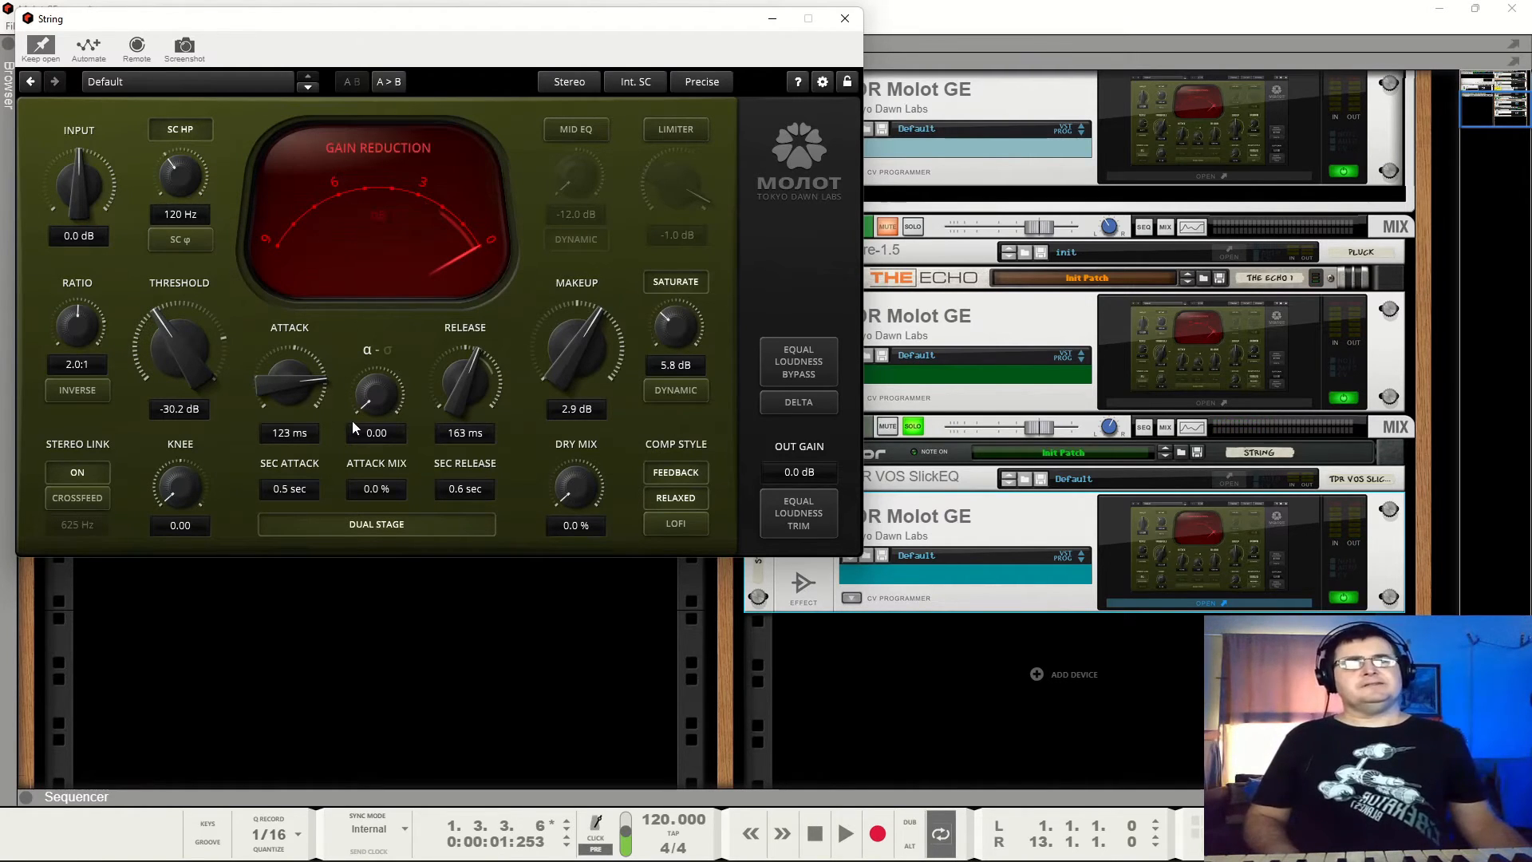
Resume playback and audition the α-σ control at 0.99 against 0.00, ending at 0.00.
key("space")
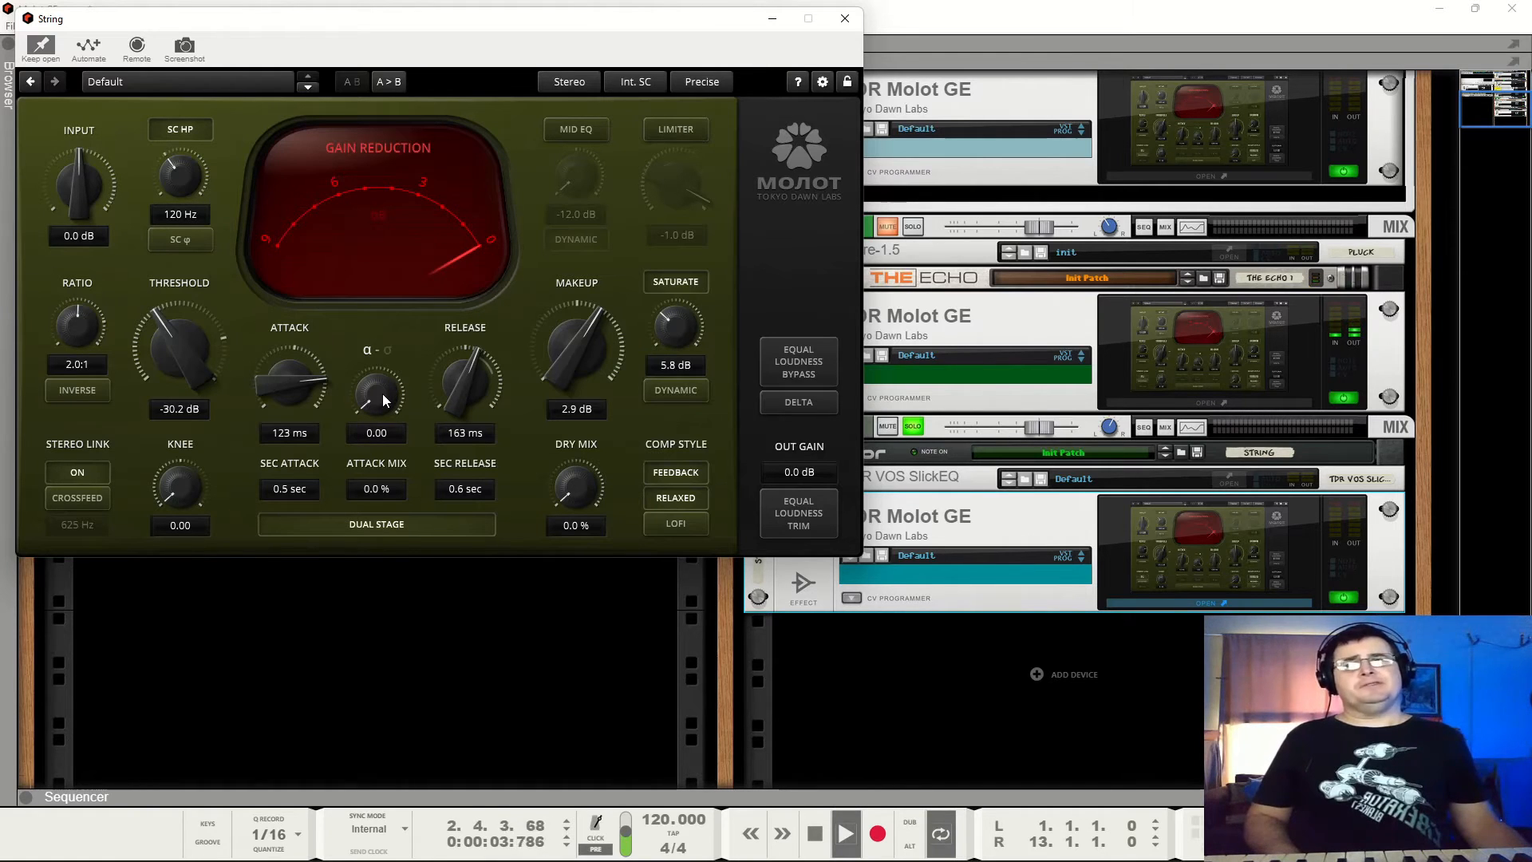
left_click_drag(381, 394, 381, 343)
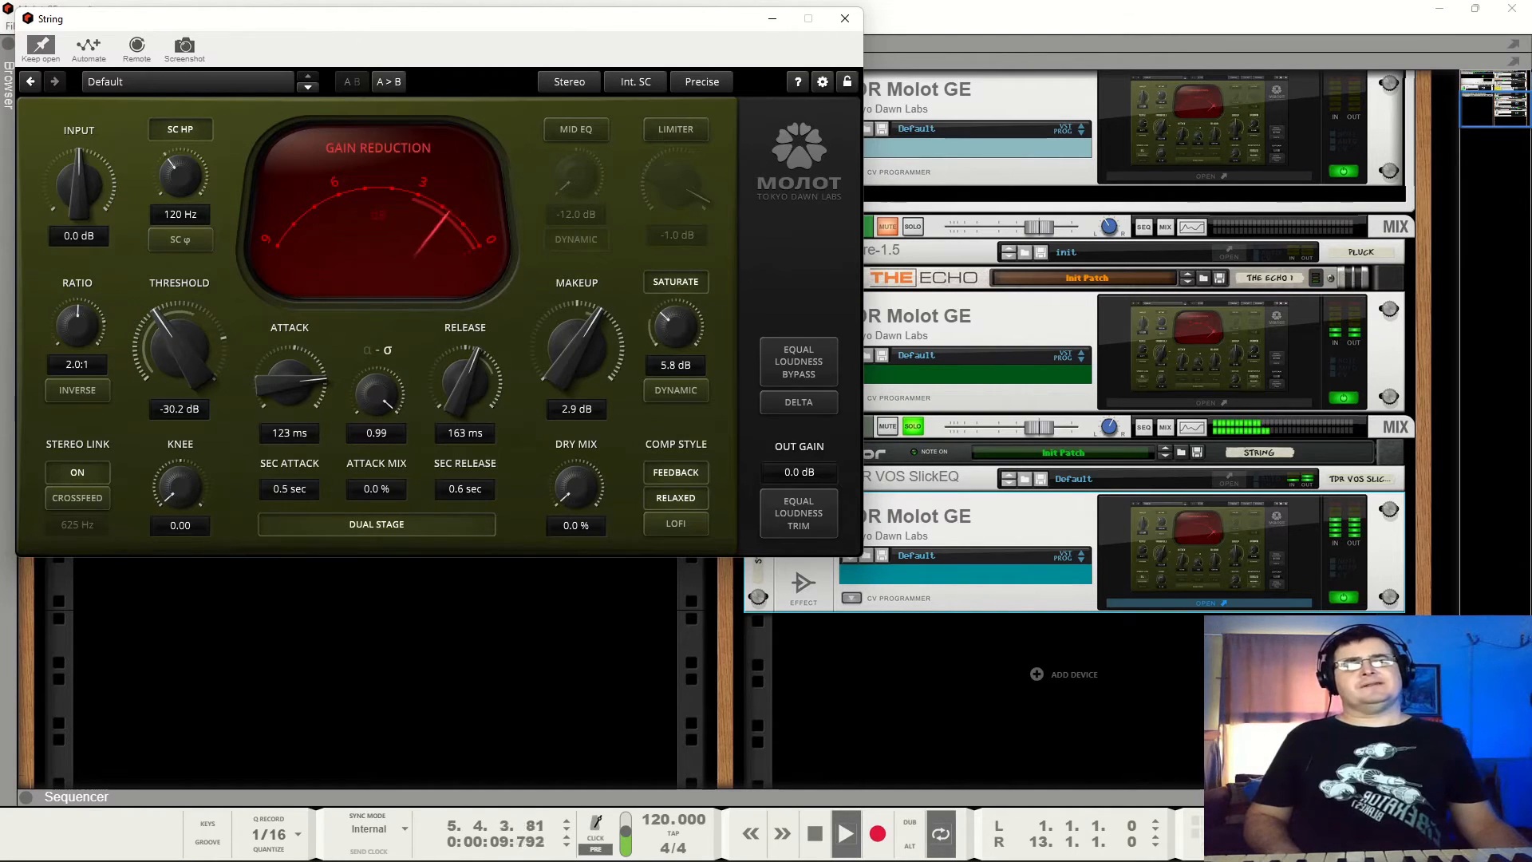
left_click_drag(381, 343, 381, 394)
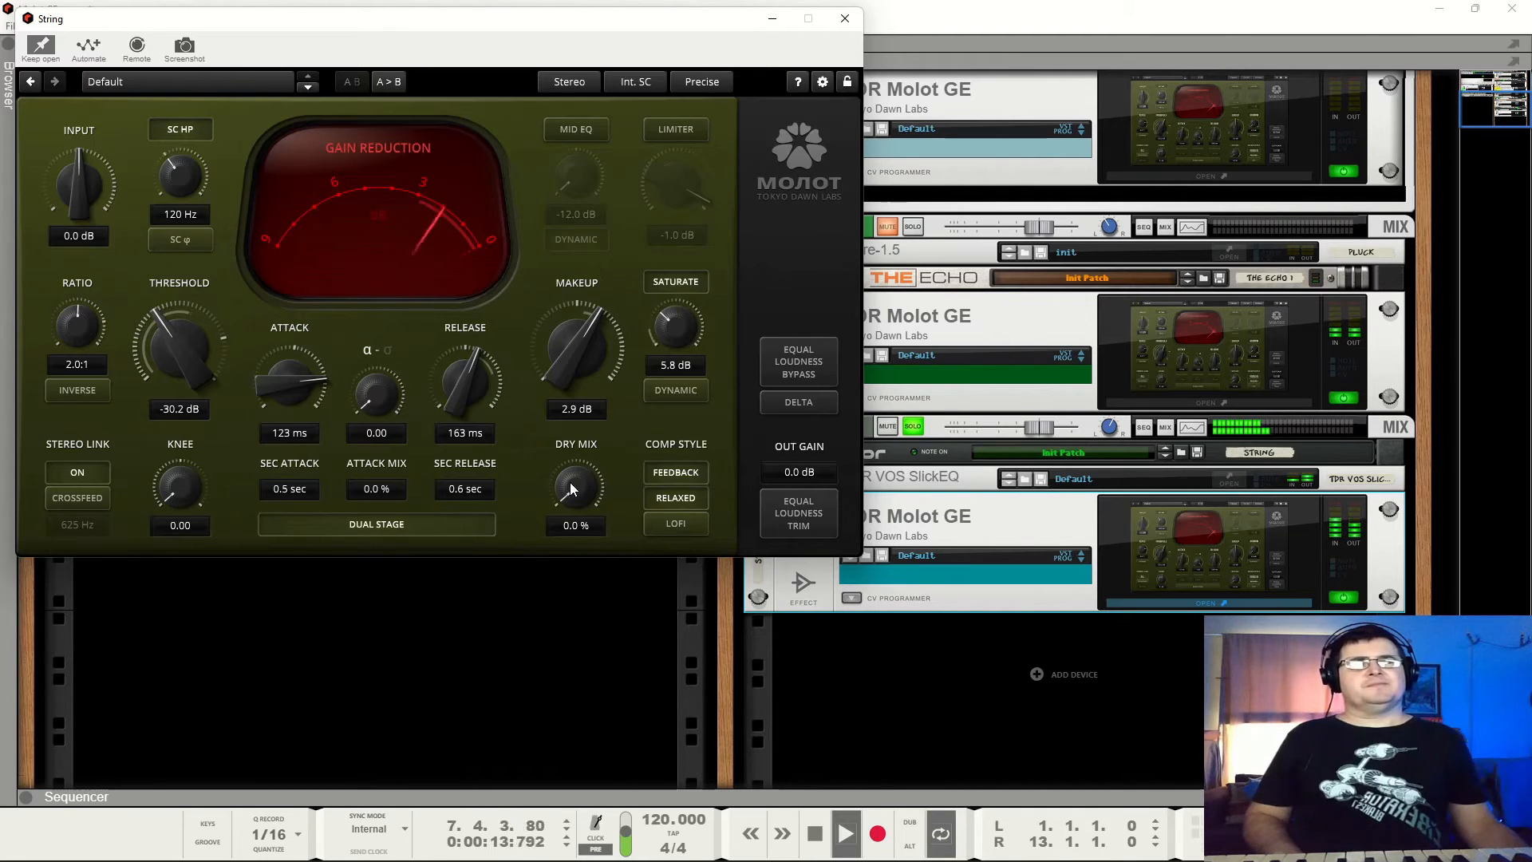
Set the String compressor's makeup to 1.8 dB and compare the sound with Equal Loudness Bypass on and off during playback.
left_click_drag(591, 335, 591, 356)
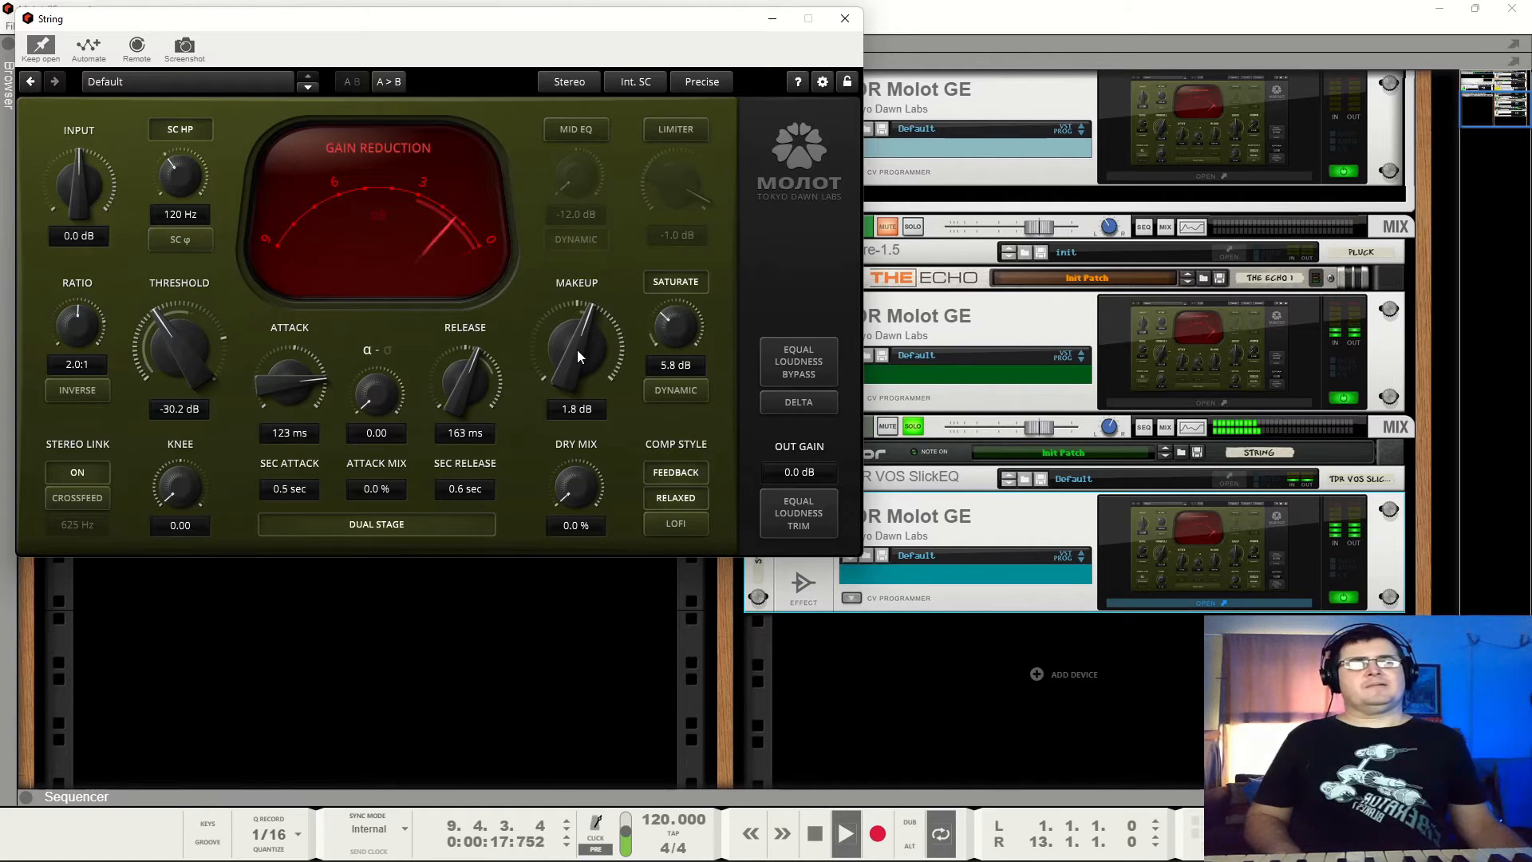
left_click(802, 362)
left_click(802, 361)
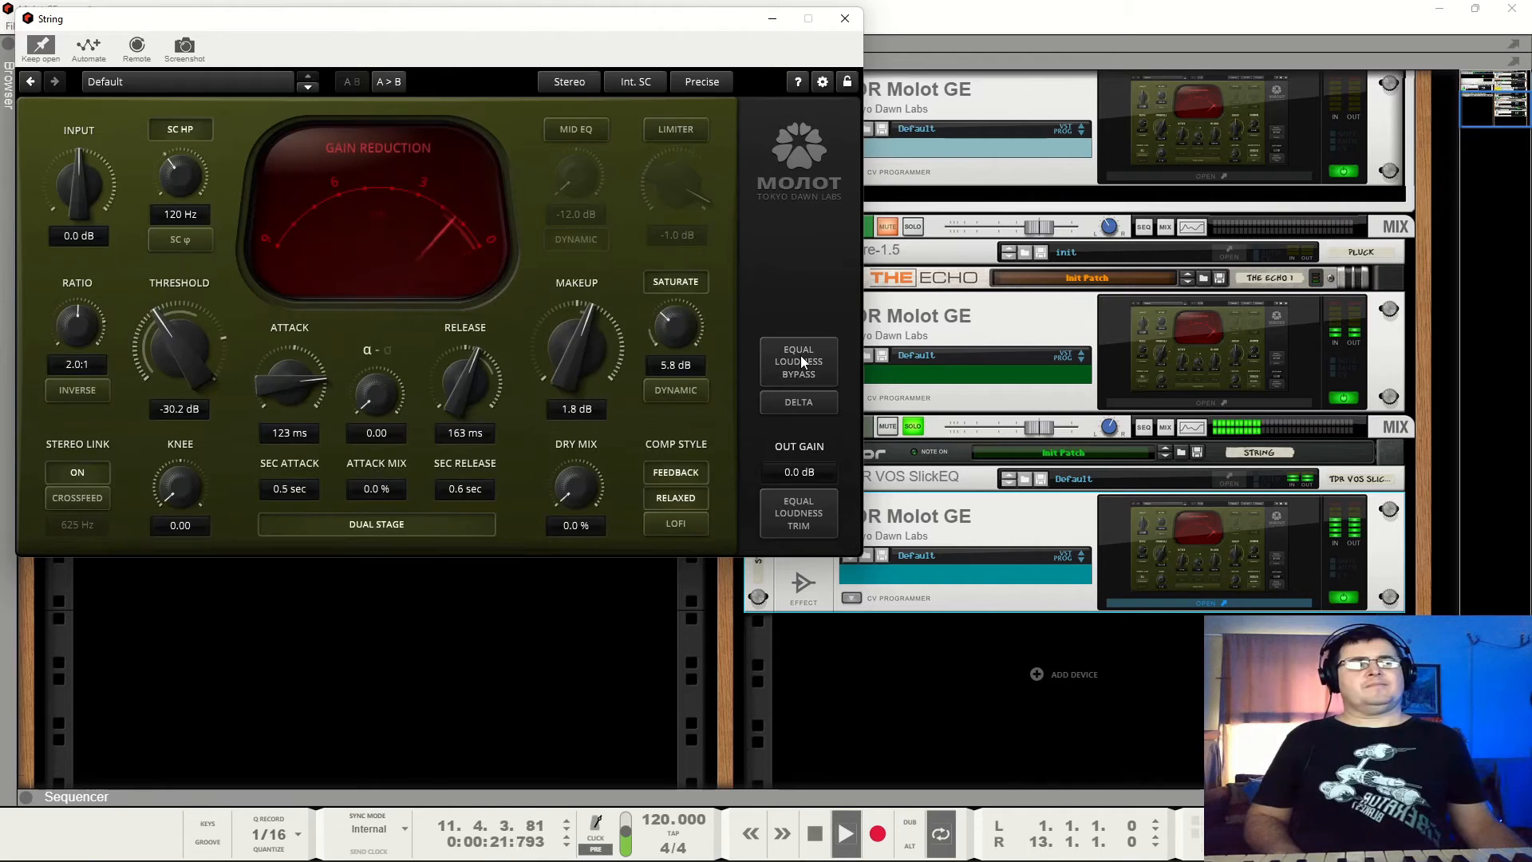
left_click(802, 361)
left_click(802, 362)
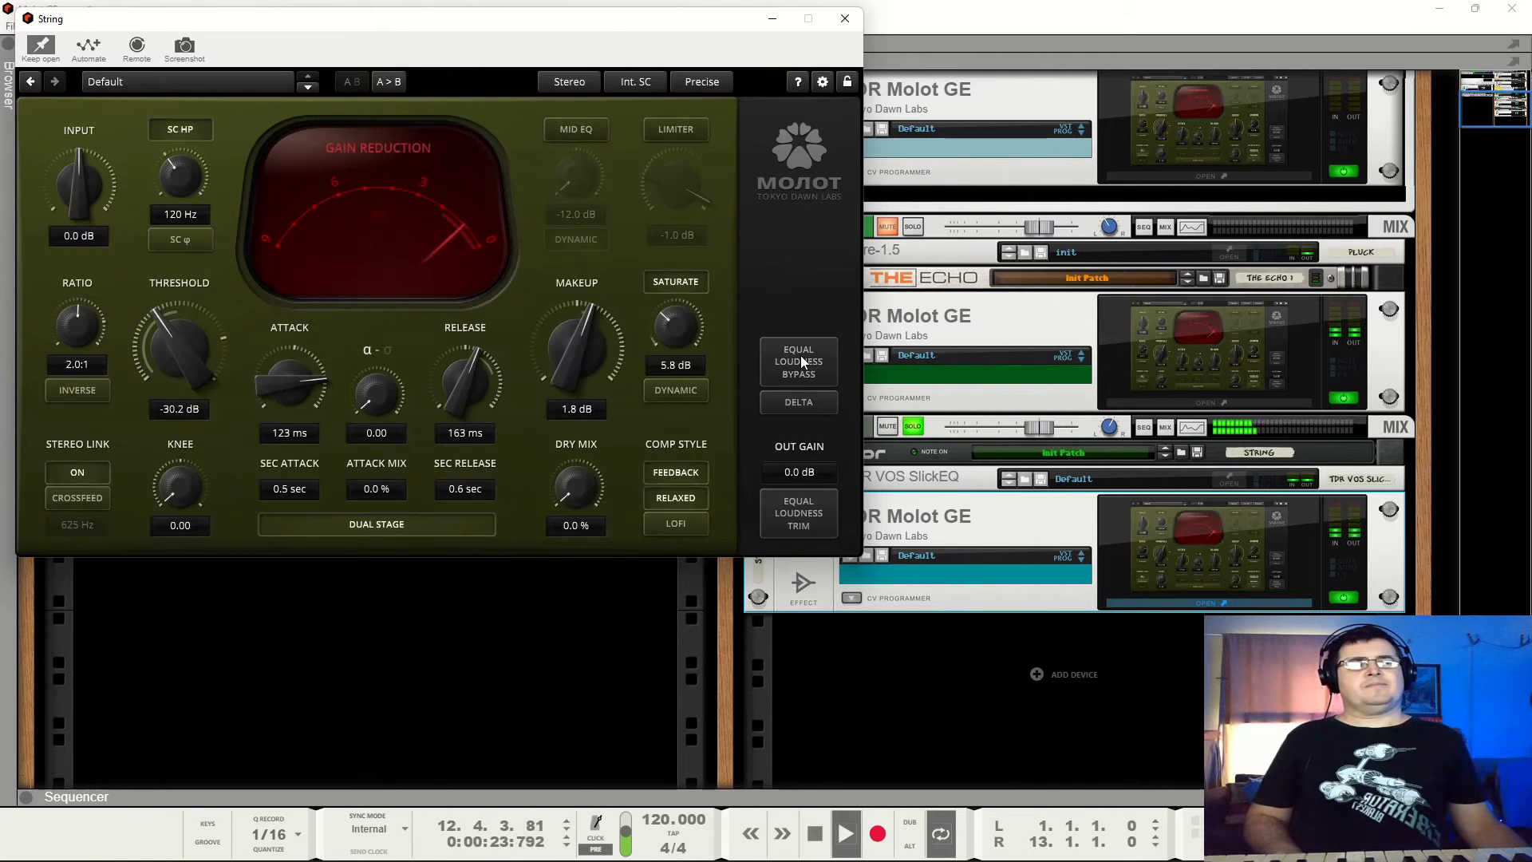
left_click(802, 361)
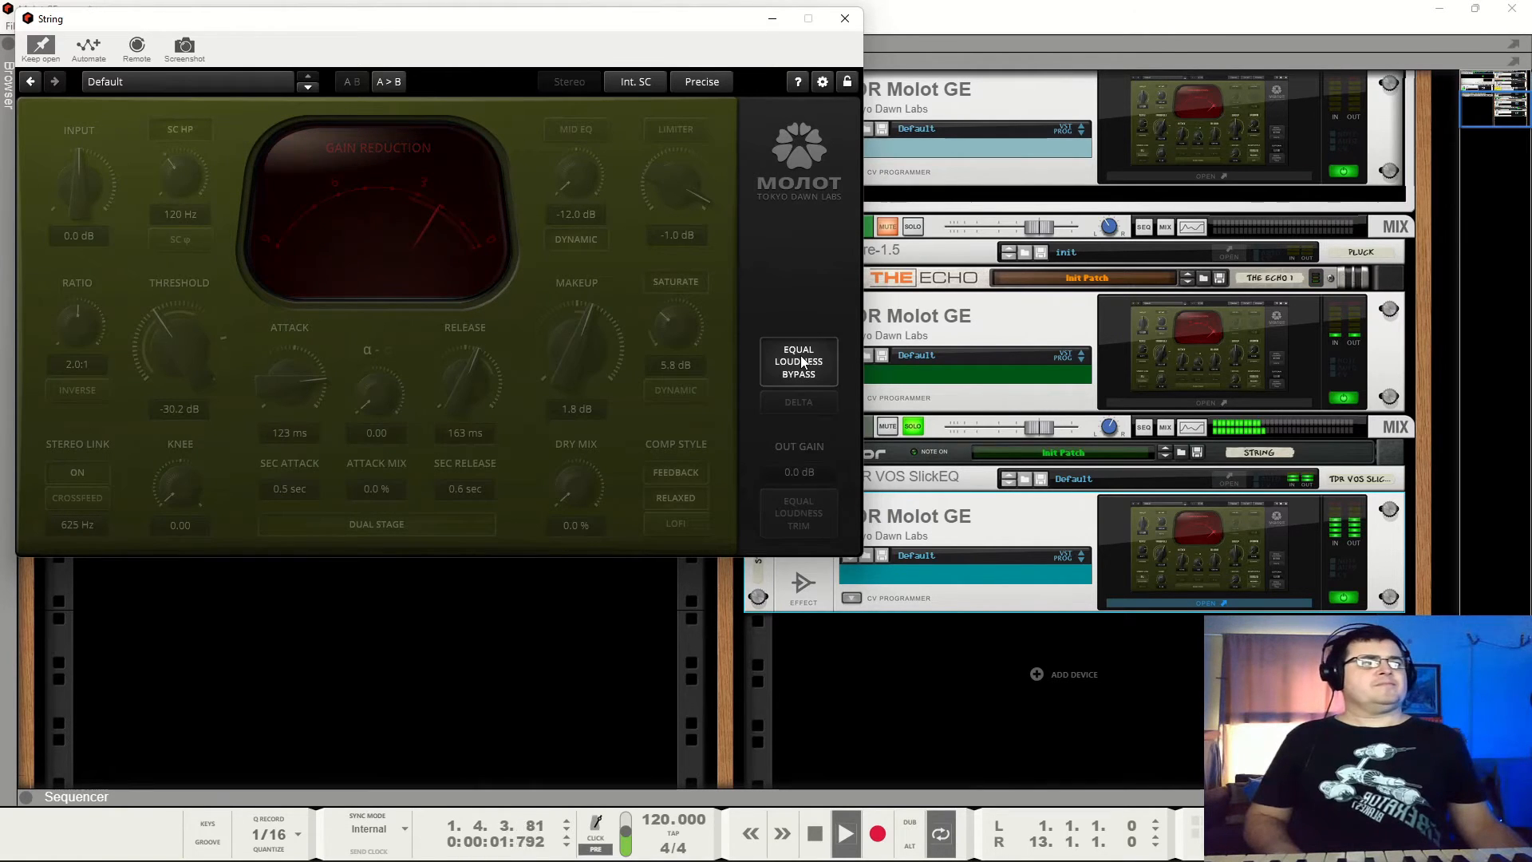
left_click(802, 362)
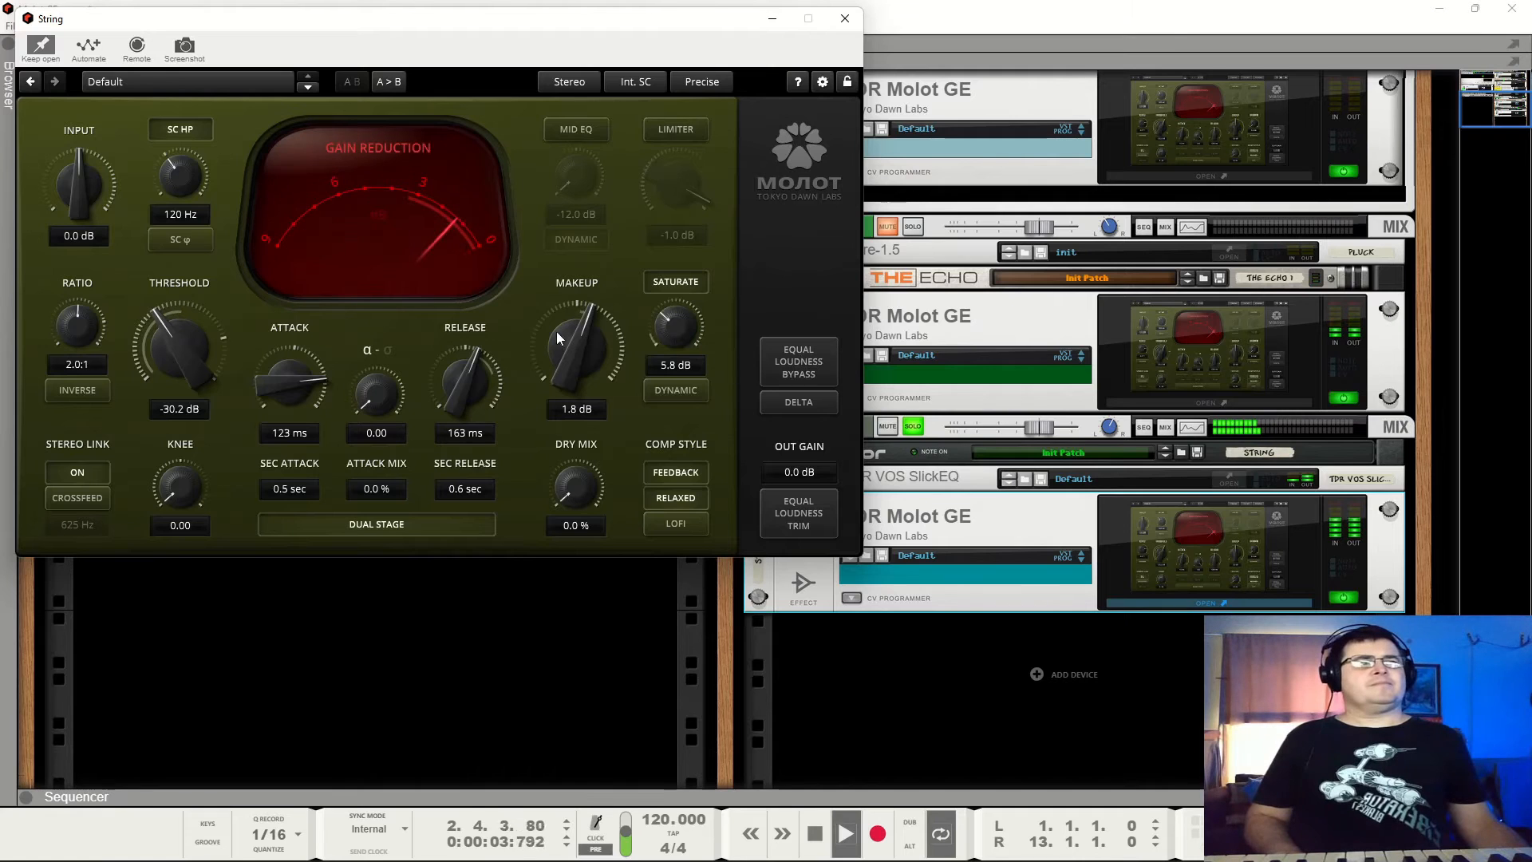
Set the String compressor's makeup to 1.3 dB, close its window and stop playback.
left_click_drag(562, 339, 562, 359)
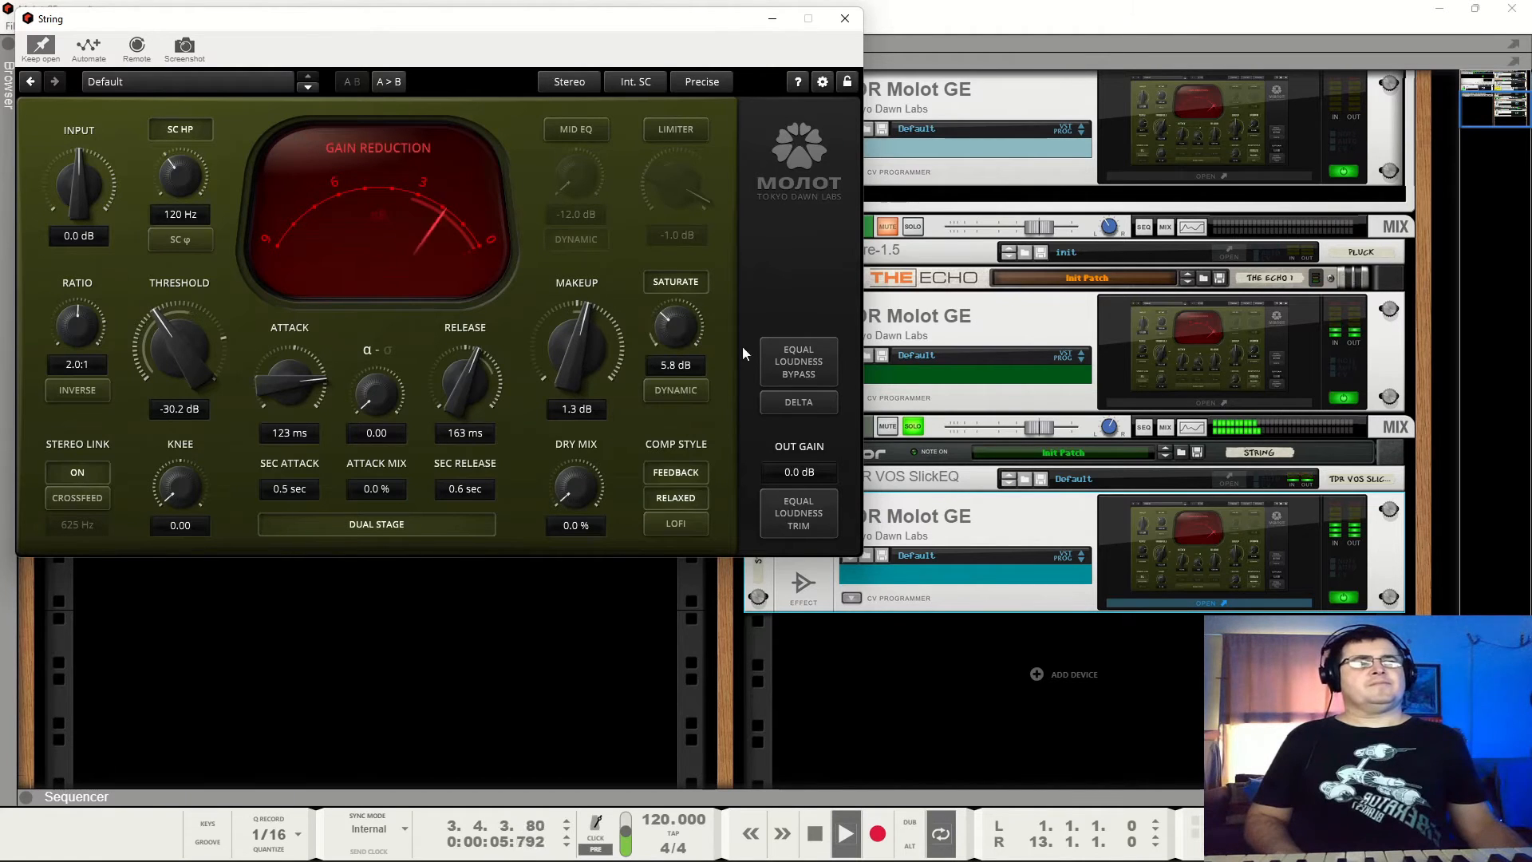
left_click(845, 18)
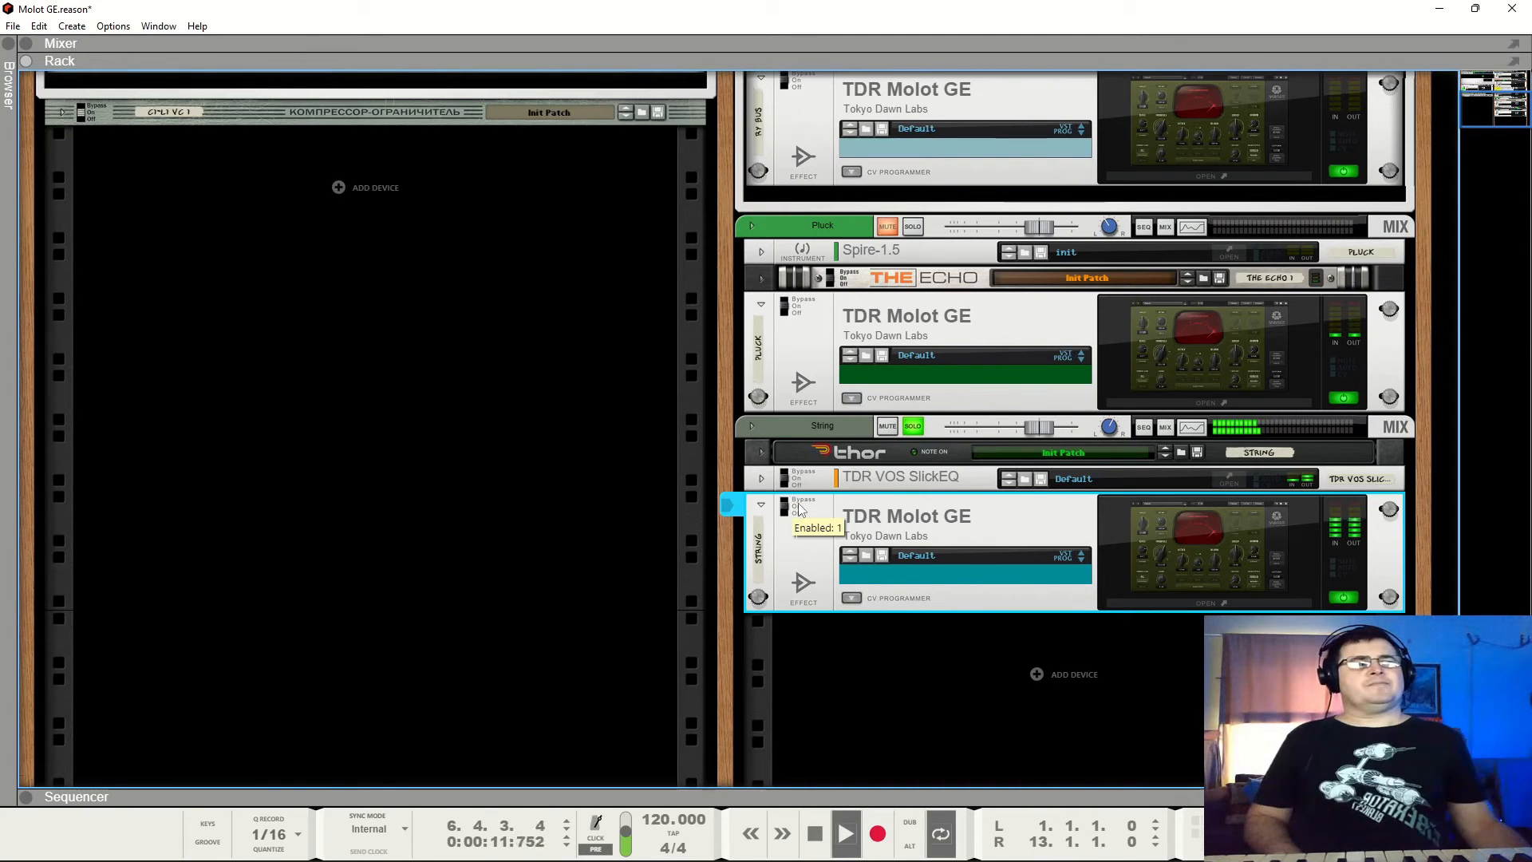
key("space")
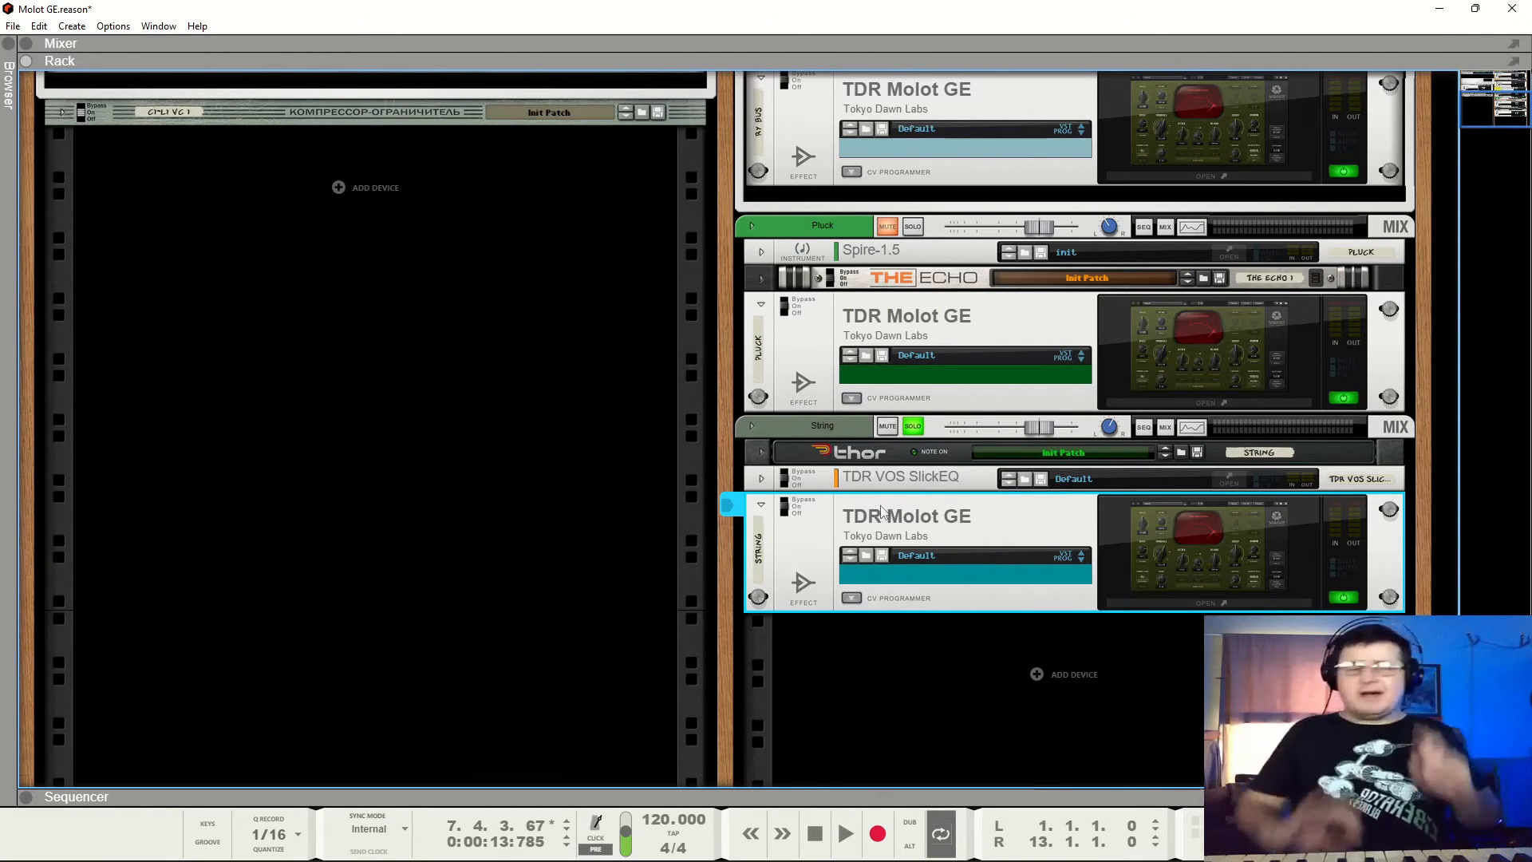
Unsolo the String channel and compare its TDR Molot GE bypassed and on during full-mix playback, leaving it on with playback stopped.
left_click(912, 426)
key("space")
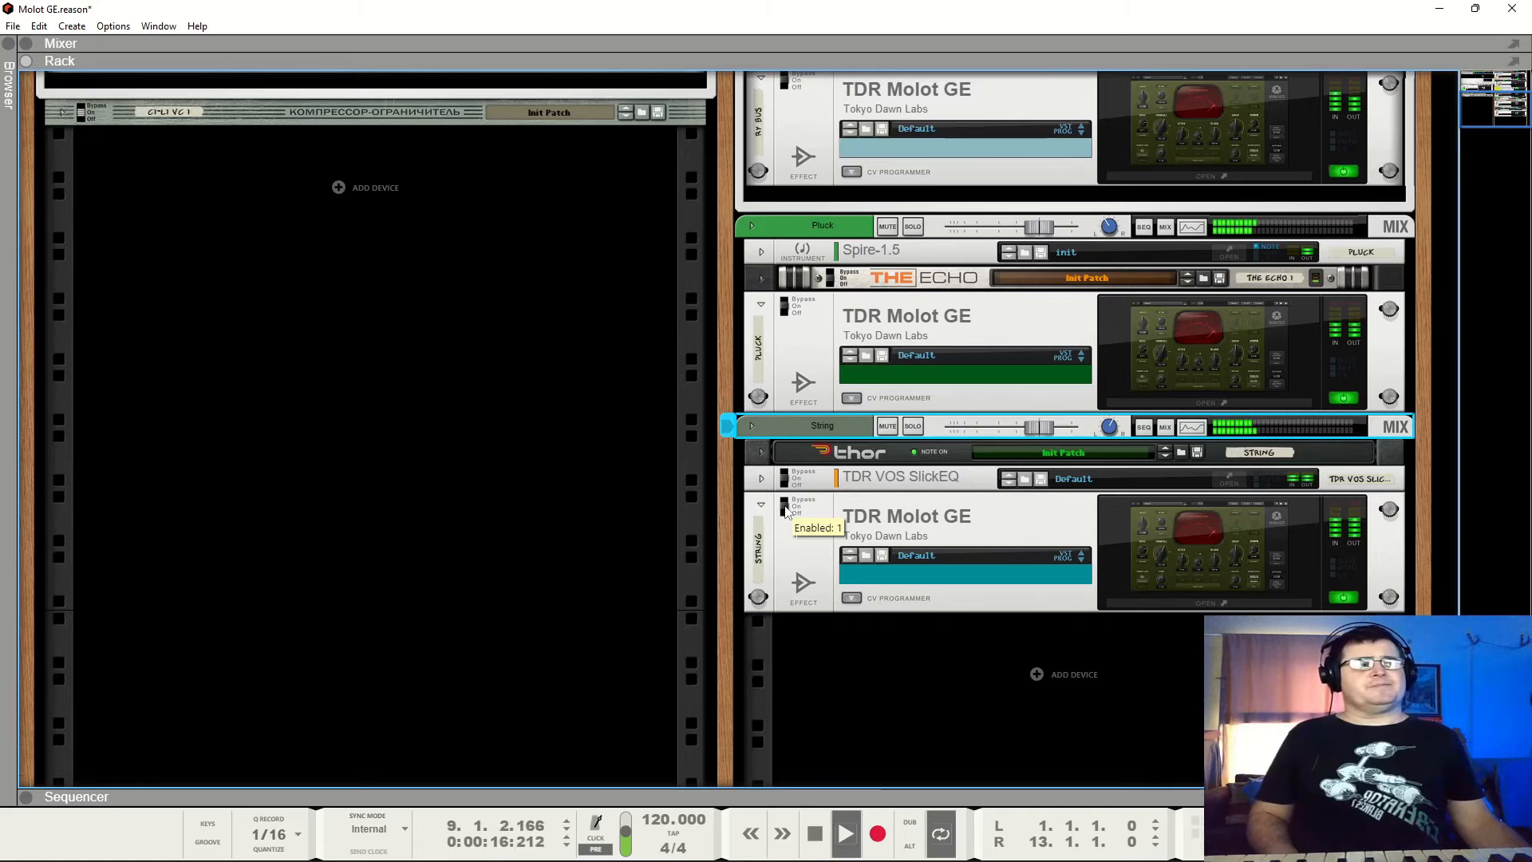
left_click(786, 511)
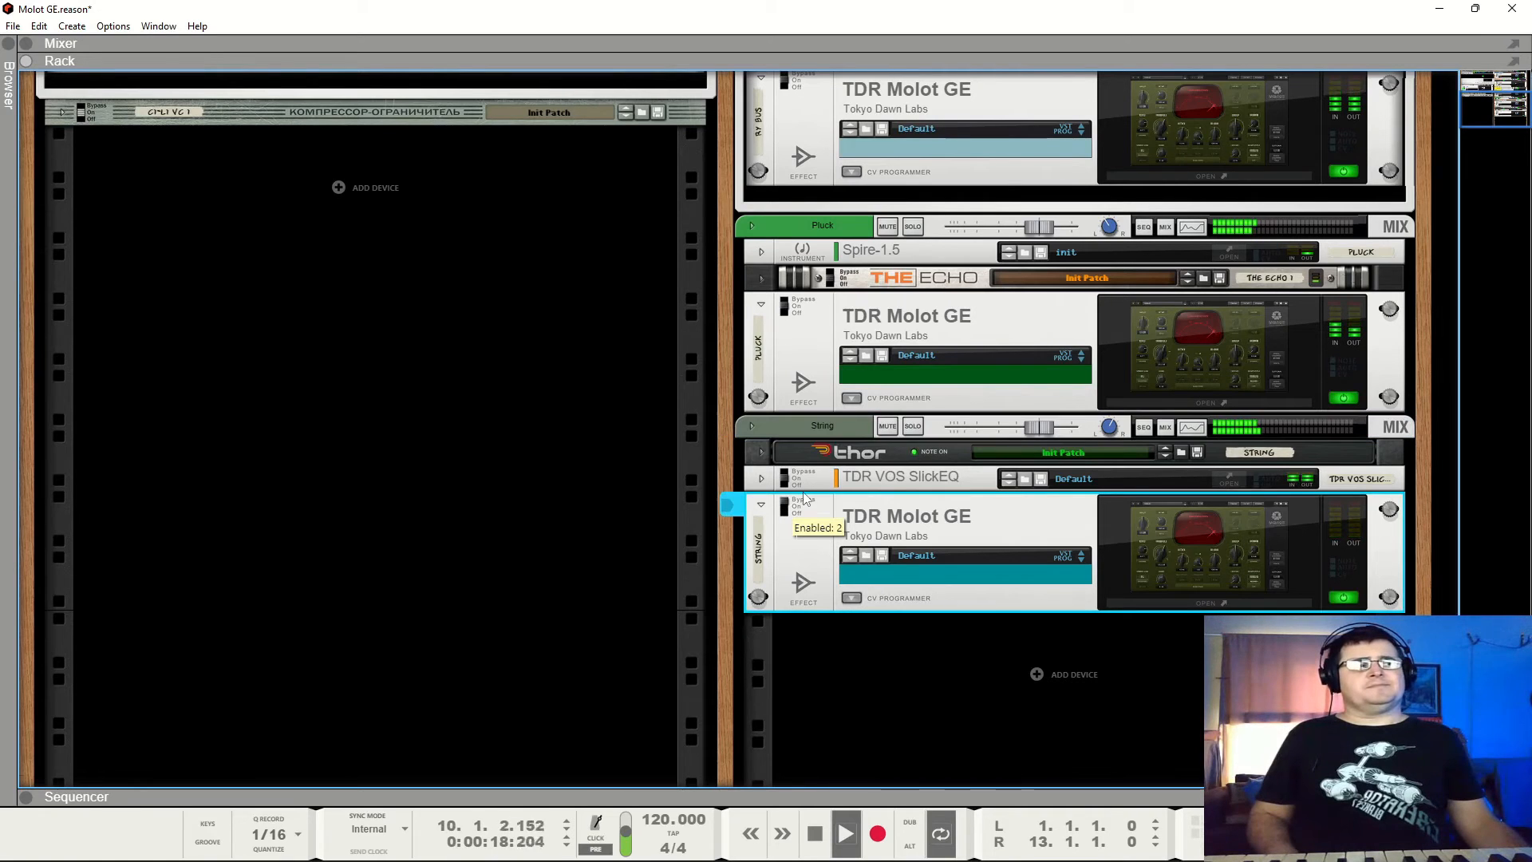
left_click(804, 513)
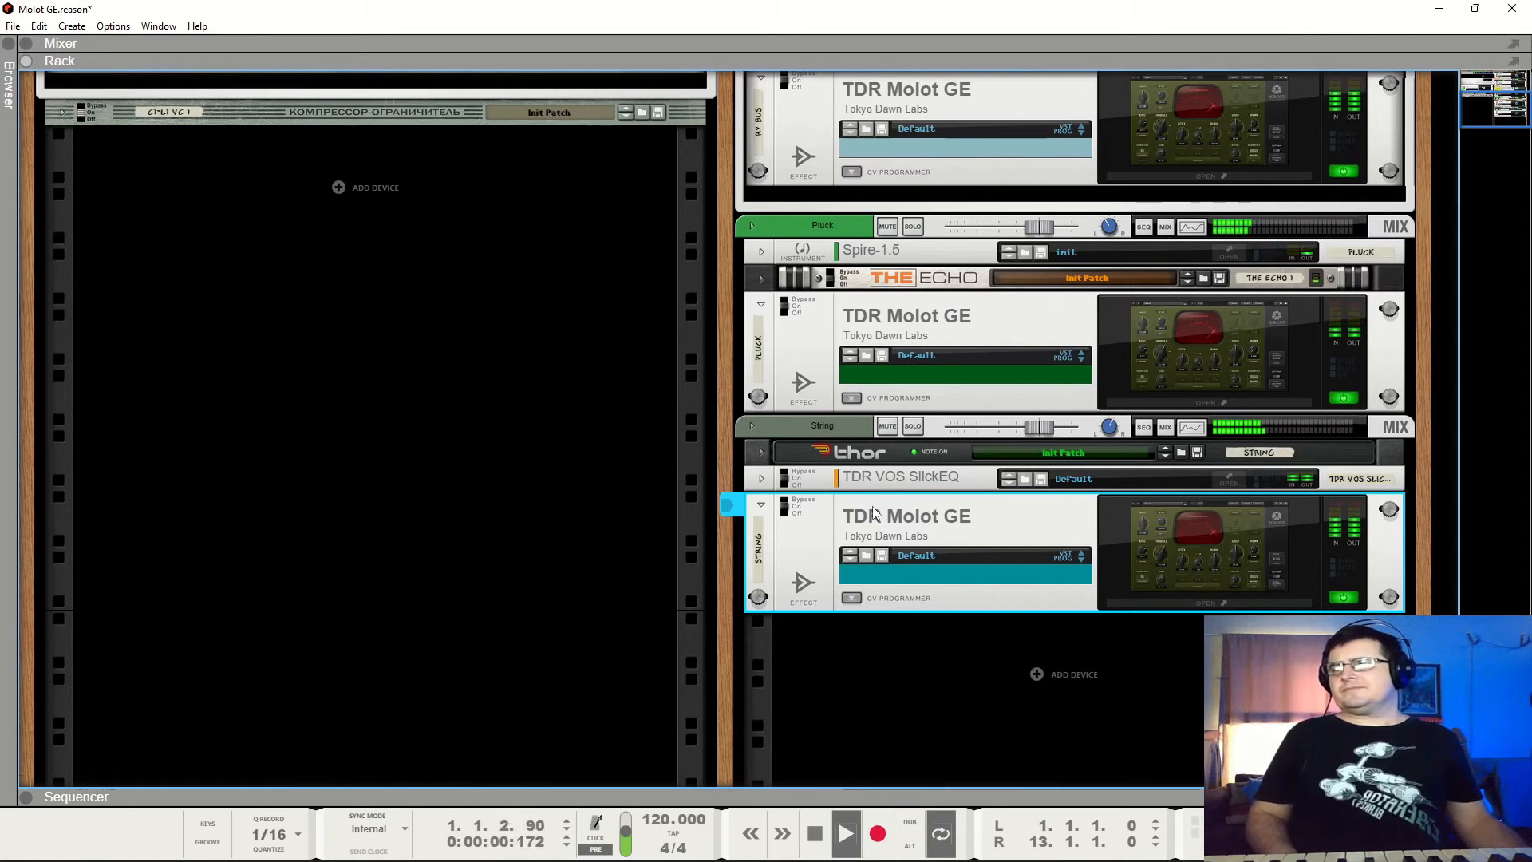
left_click(785, 505)
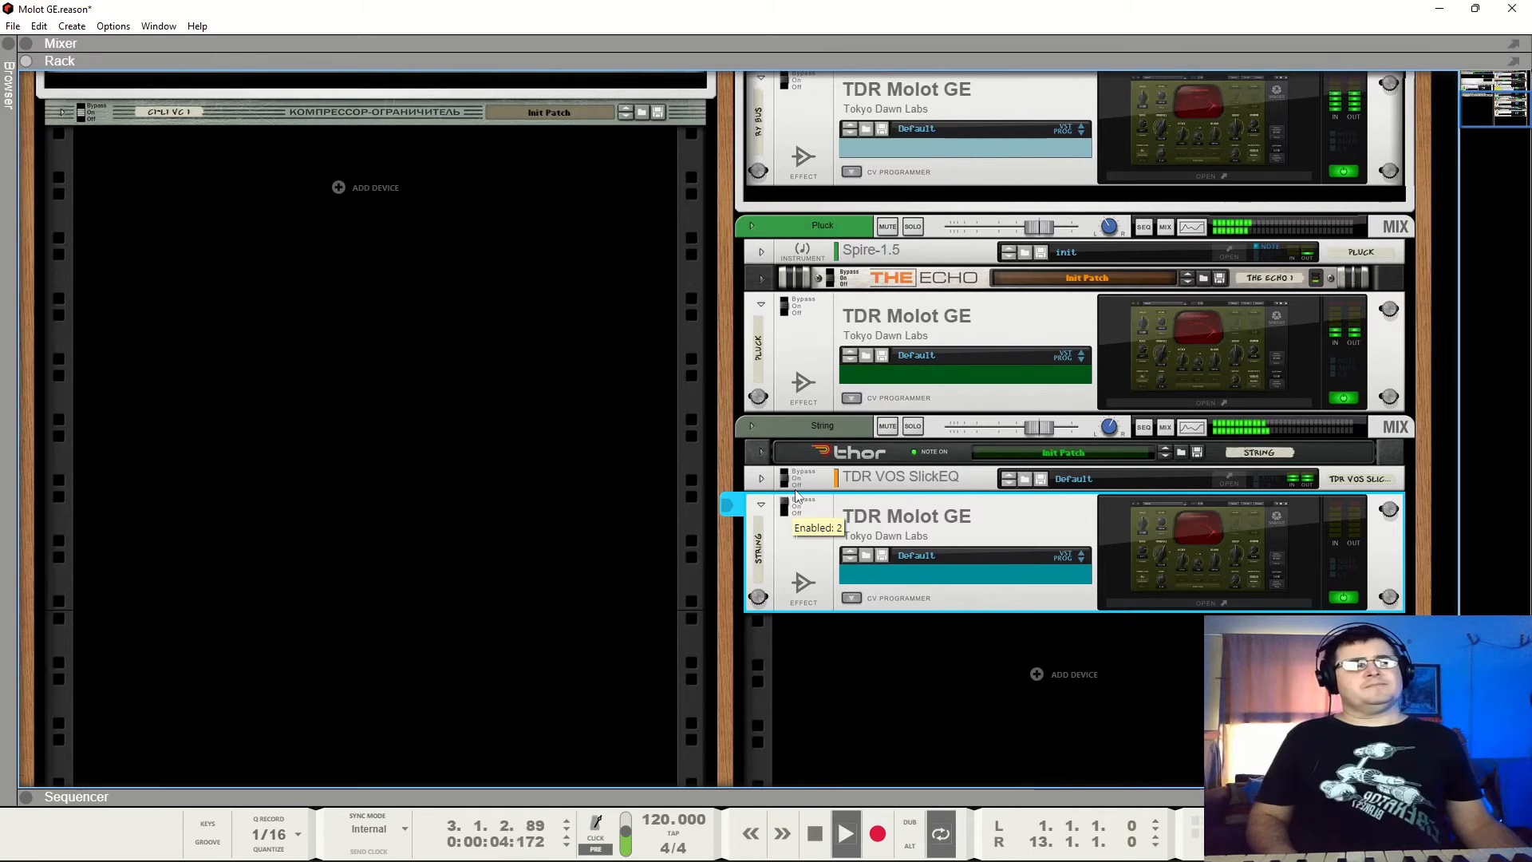
left_click_drag(795, 490, 796, 505)
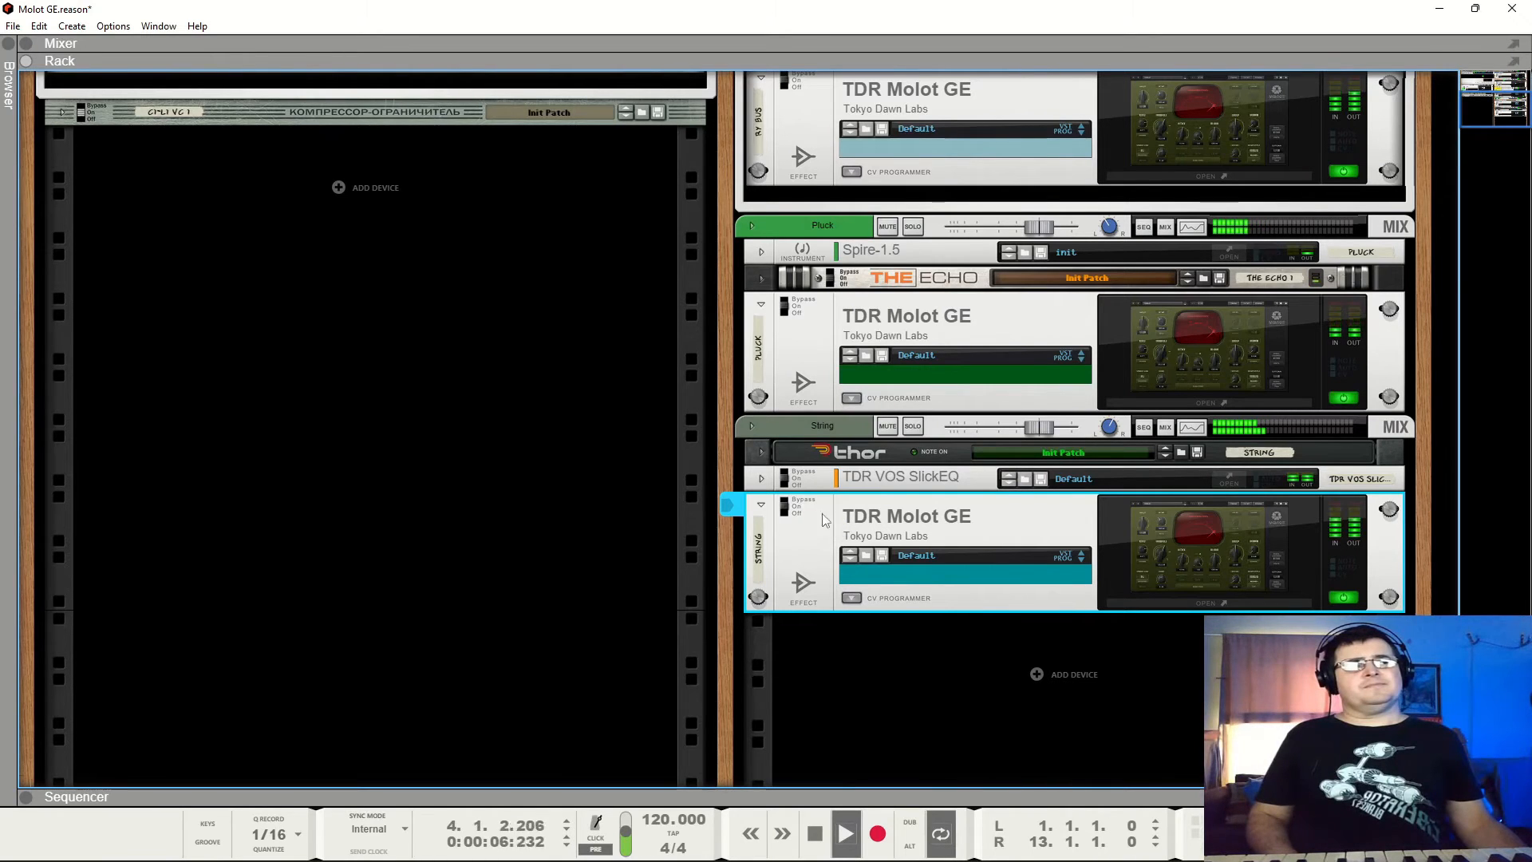
key("space")
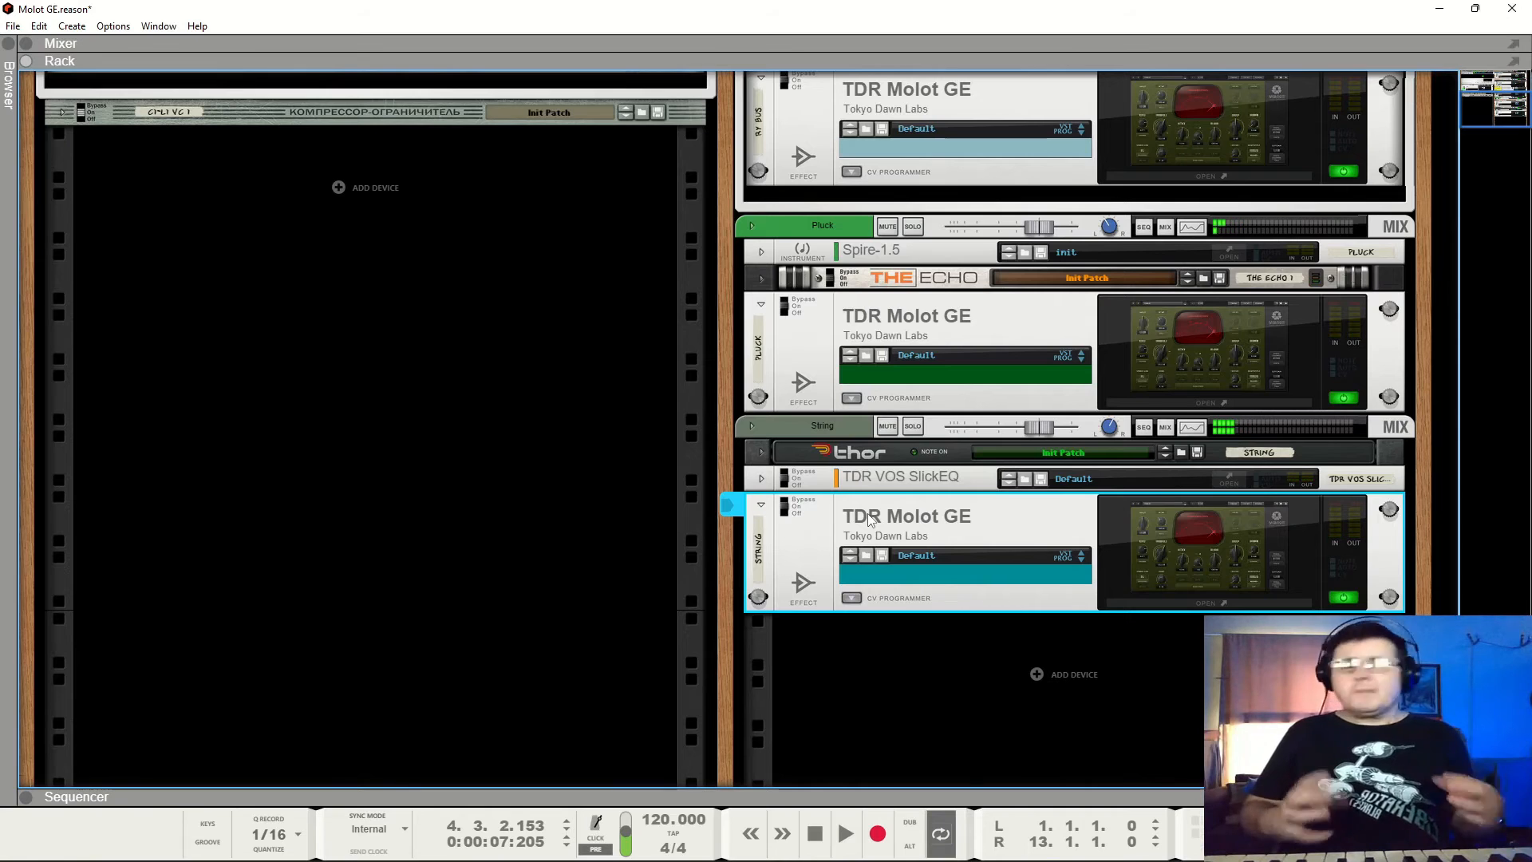
Play the full mix and audition it with the TDR Molot GE bypassed on the Drums, Bass, RY Bus, Pluck and String devices.
scroll(870, 520, "up", 5)
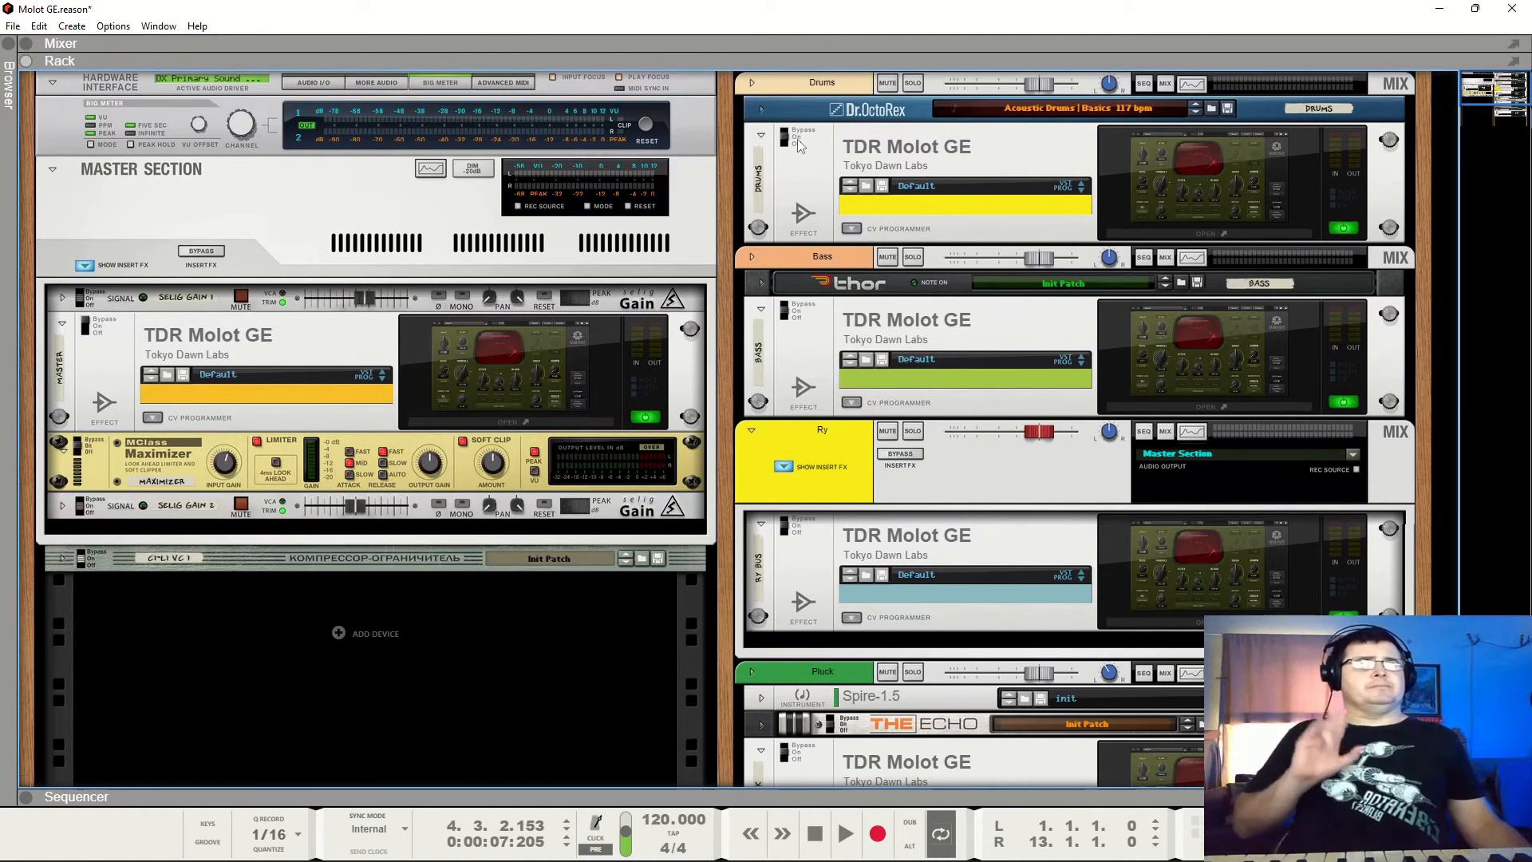
key("space")
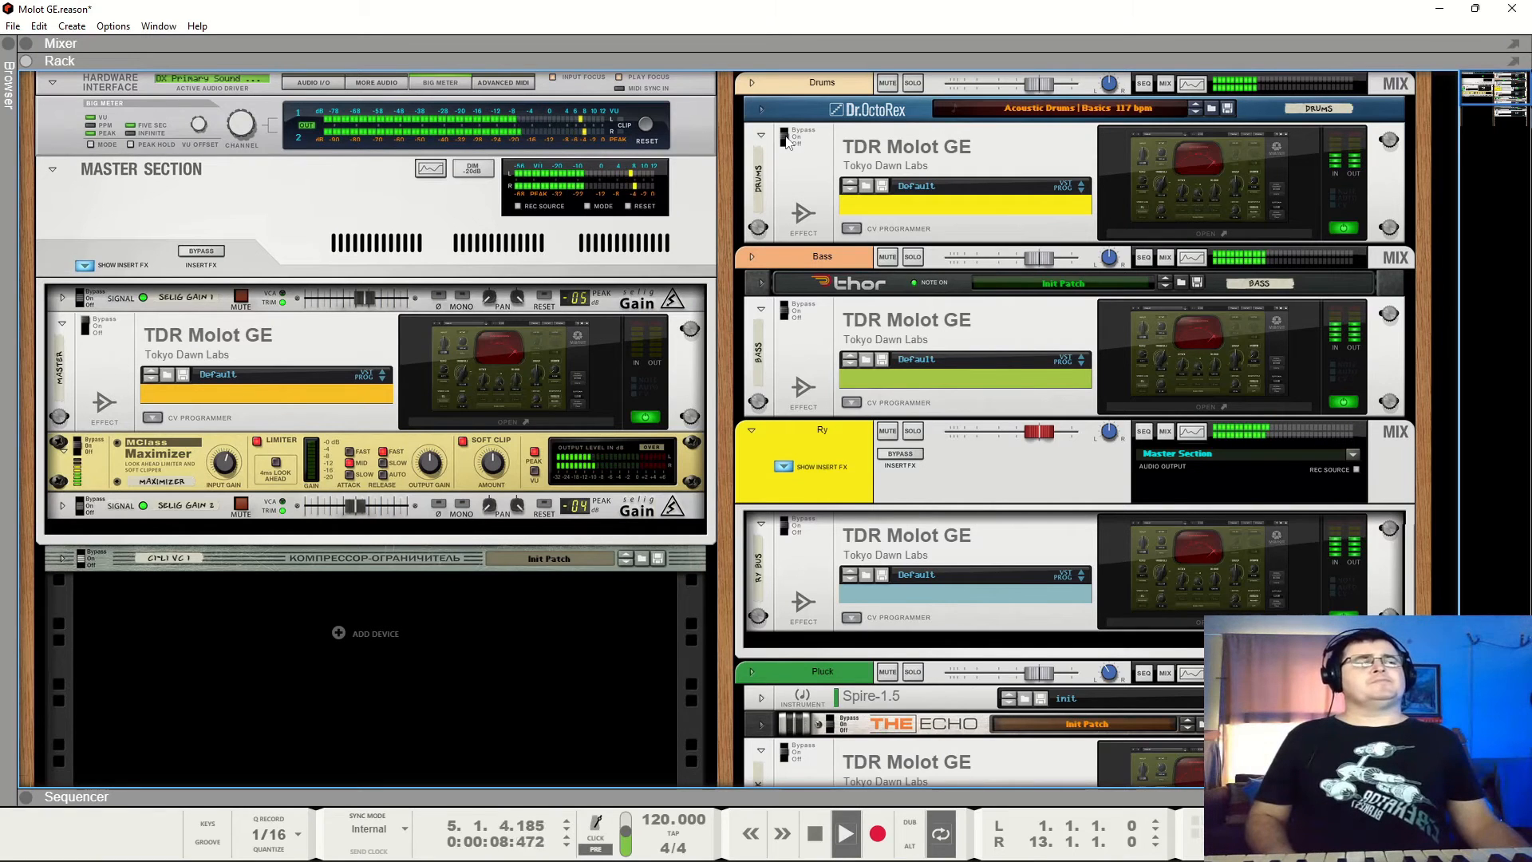
left_click(814, 156)
left_click(818, 375)
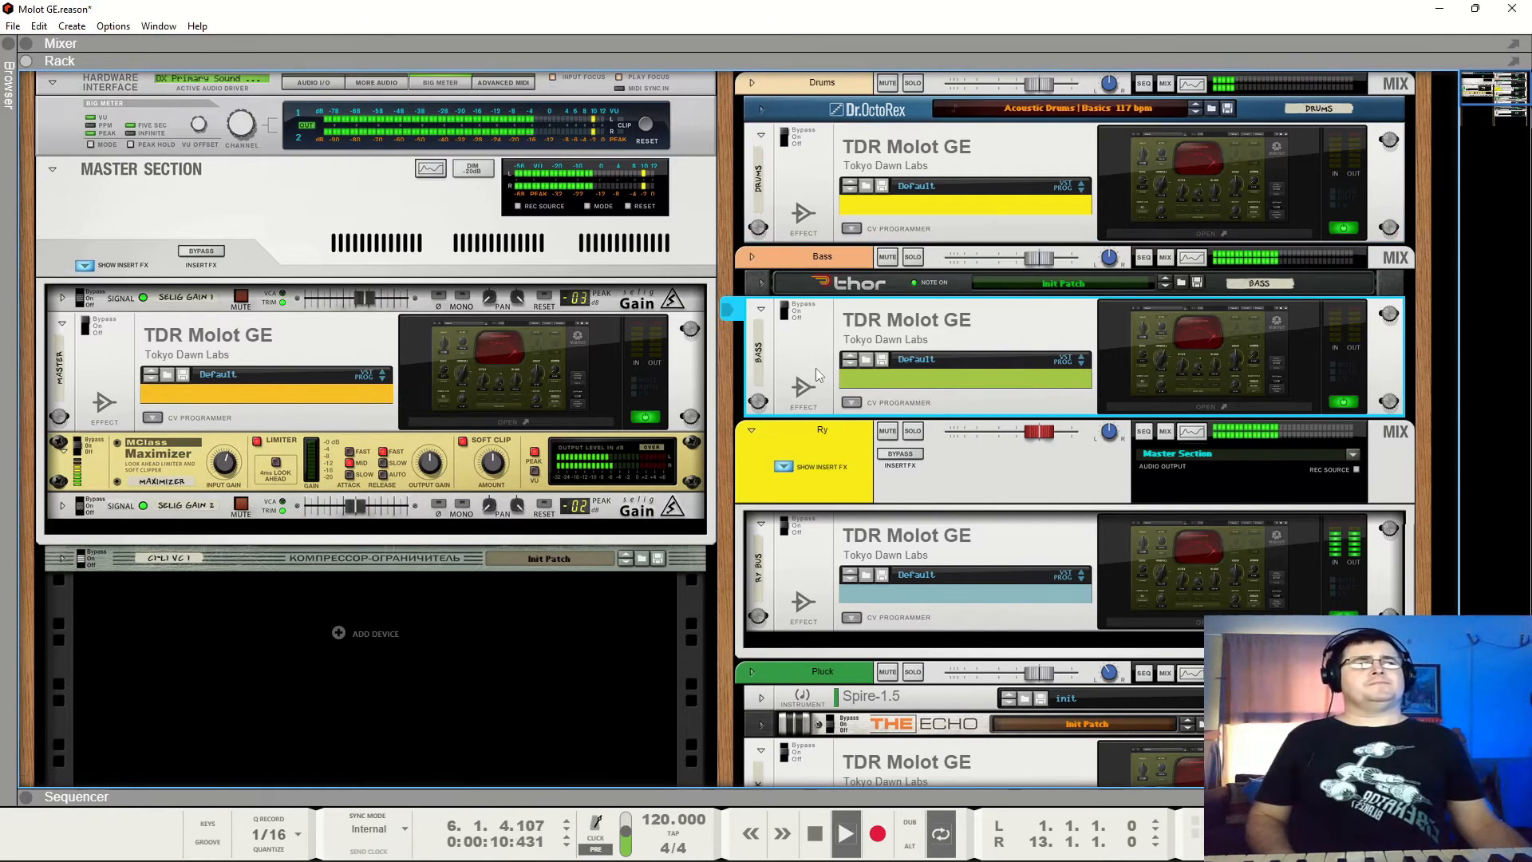
scroll(816, 370, "down", 3)
left_click(801, 380)
scroll(801, 383, "down", 3)
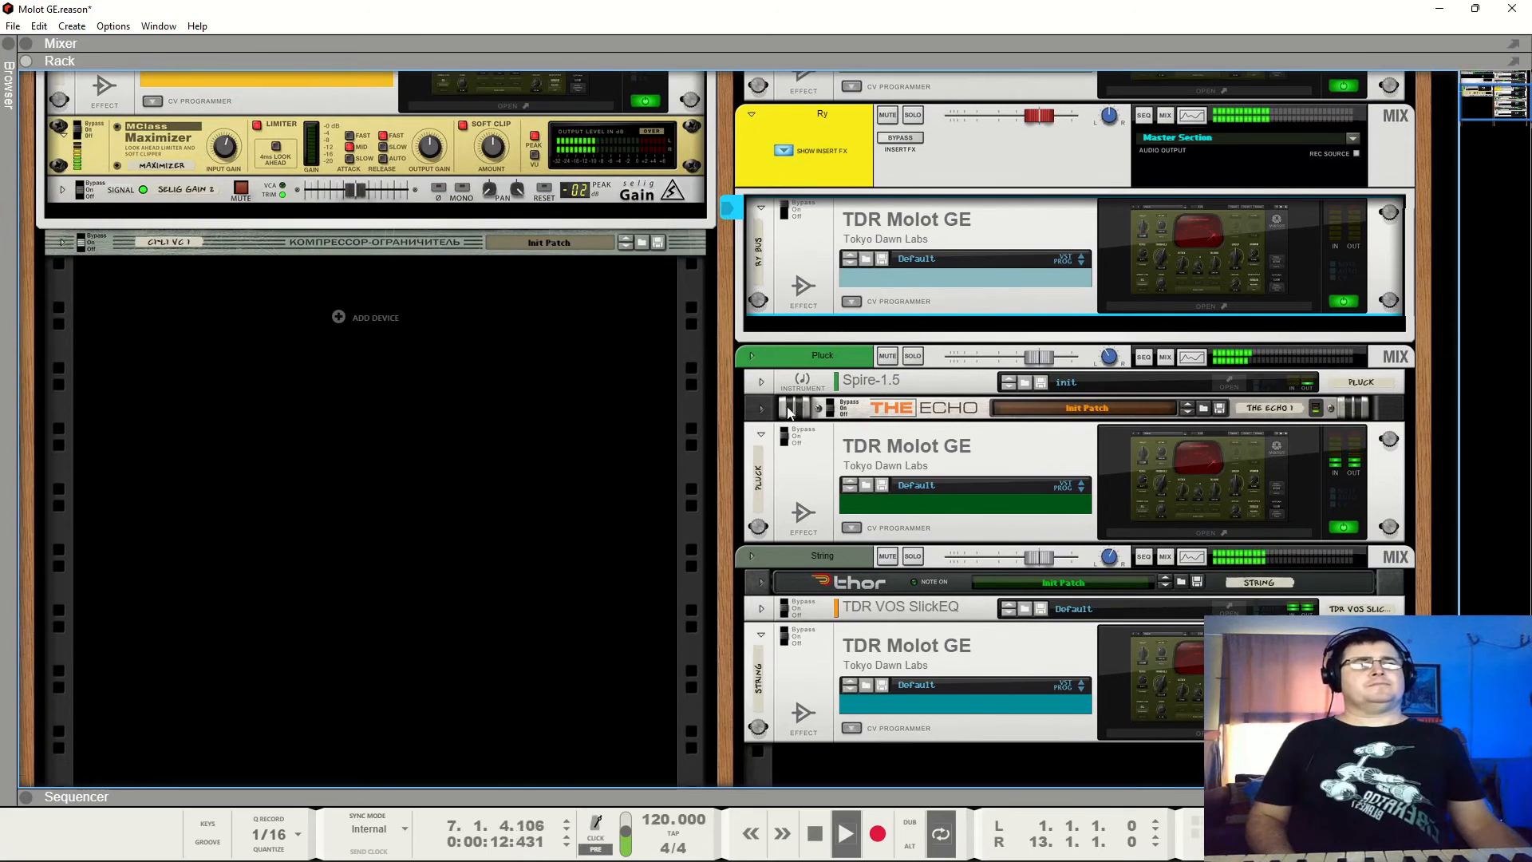
left_click(793, 445)
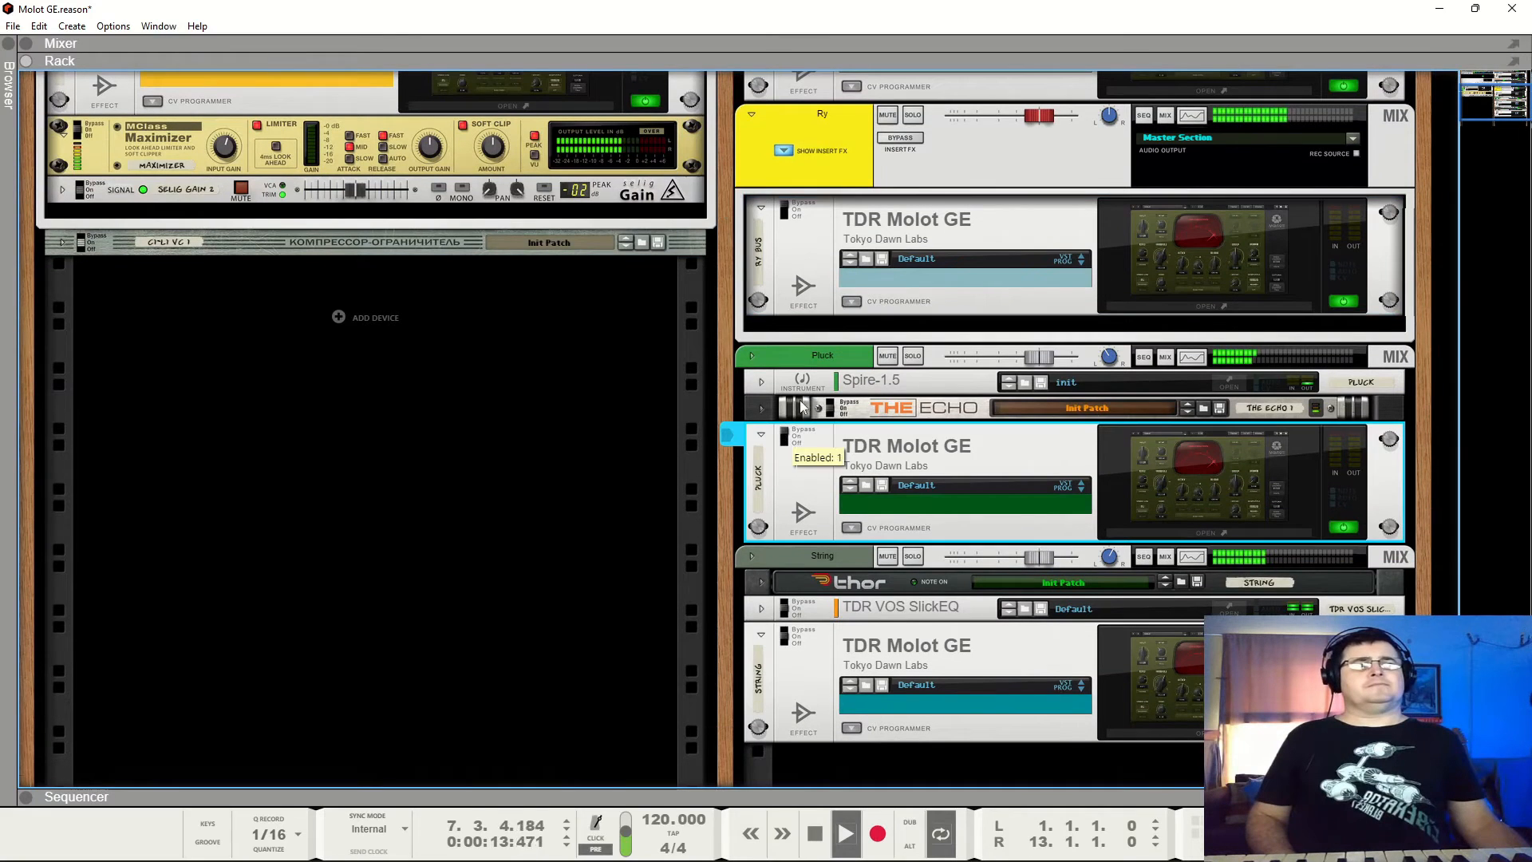
left_click(788, 644)
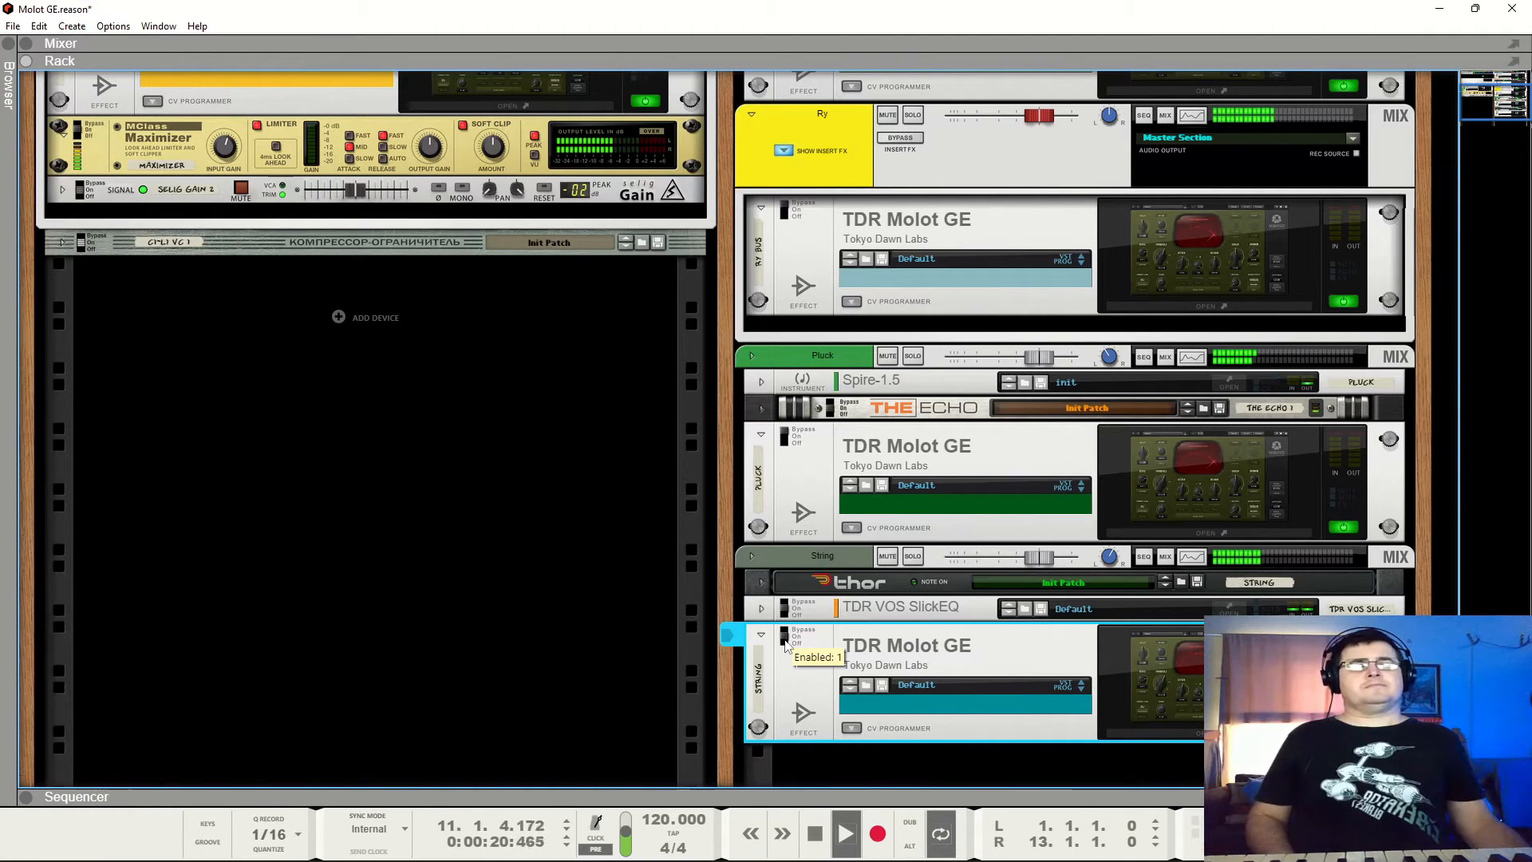
Switch the TDR Molot GE back on for Pluck, RY Bus, Bass and Drums while listening, and stop playback.
left_click(785, 451)
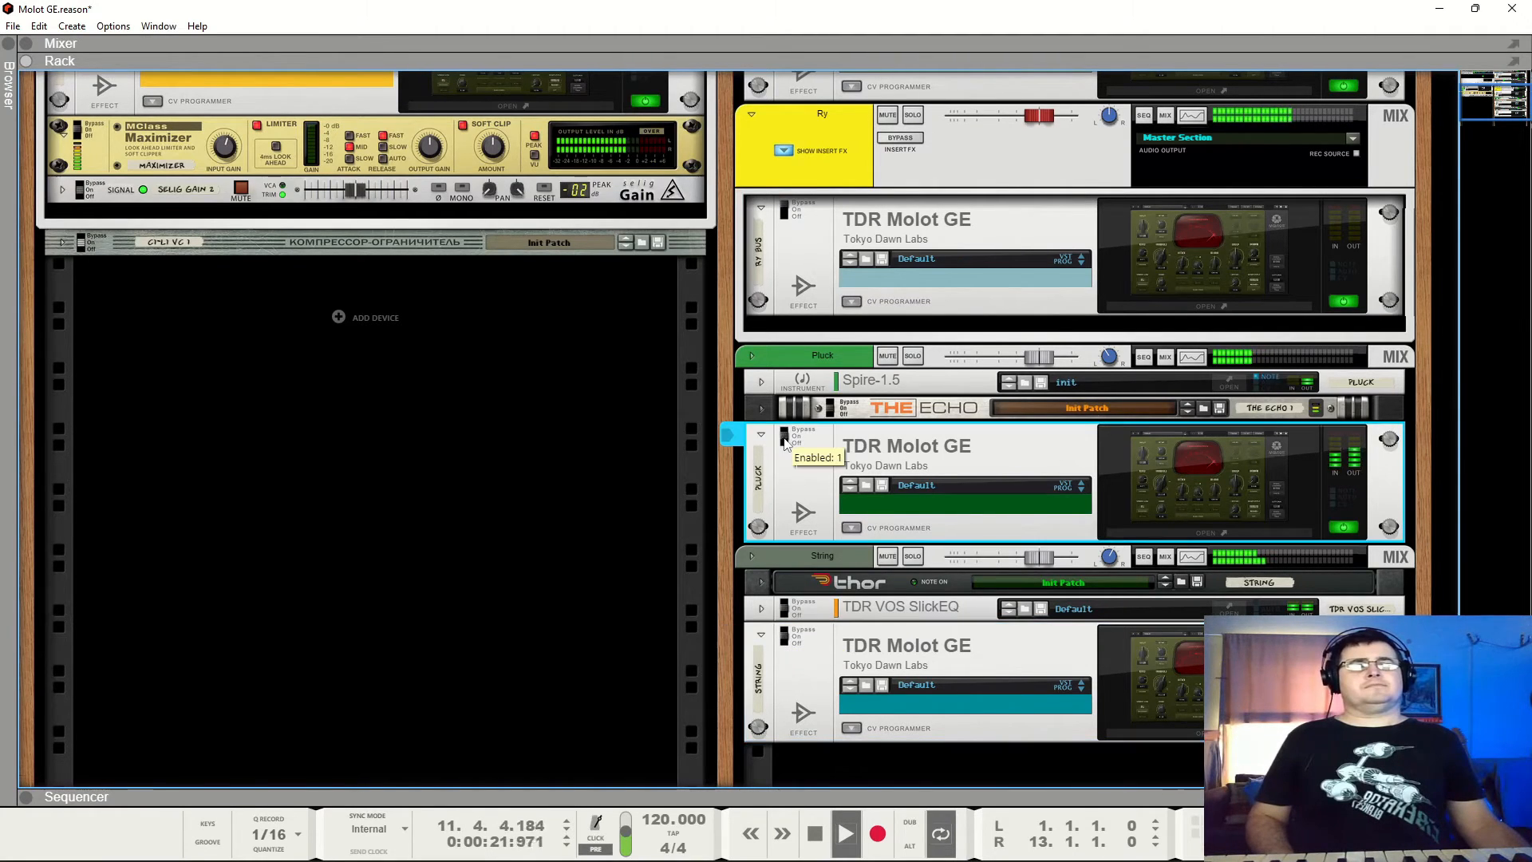
left_click(785, 209)
scroll(789, 252, "up", 2)
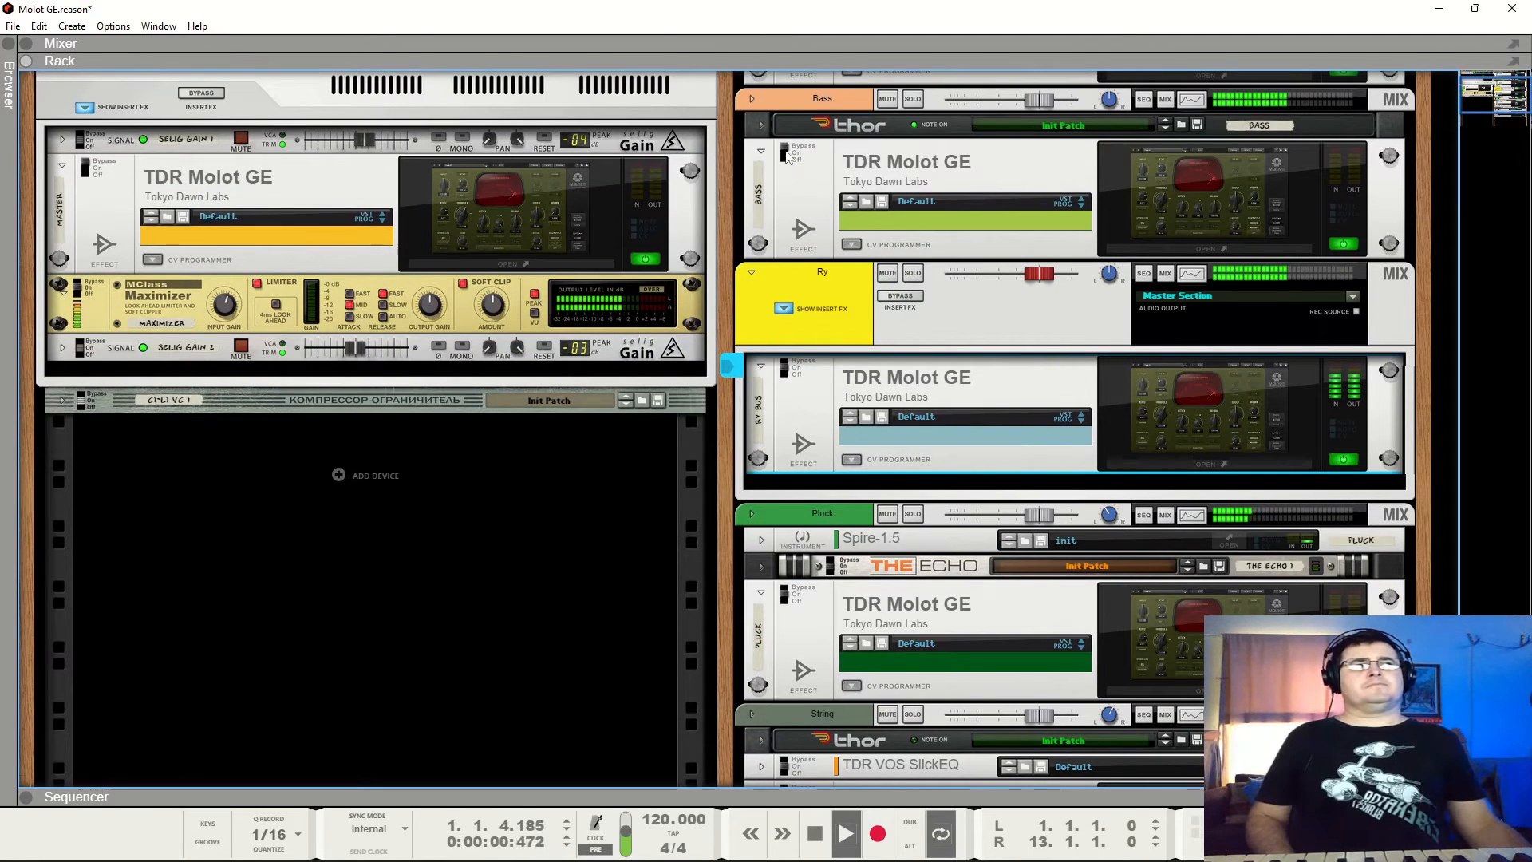
left_click(787, 157)
scroll(786, 152, "up", 2)
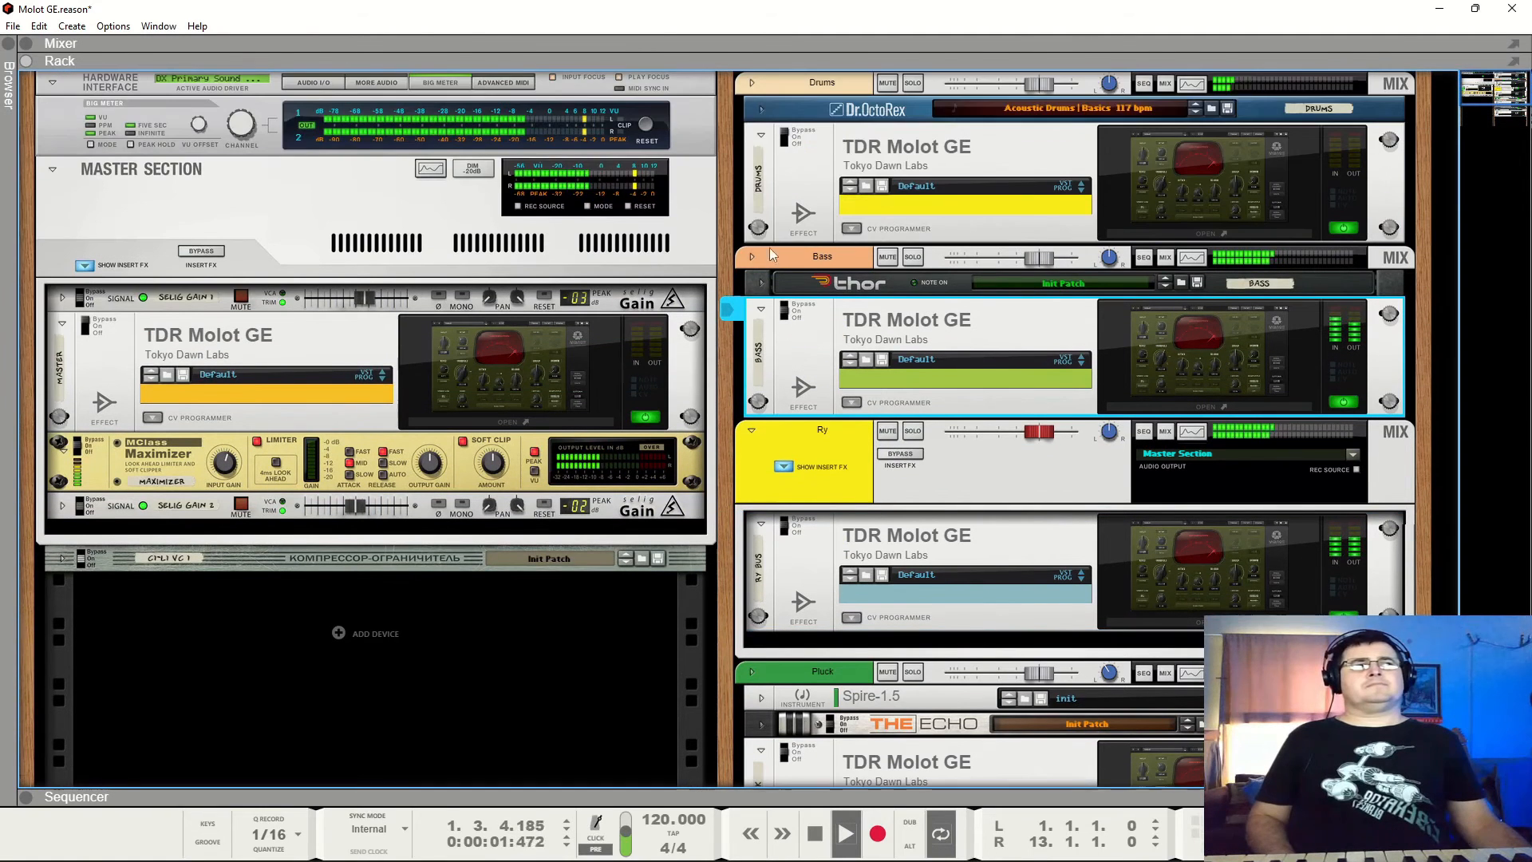
left_click(785, 135)
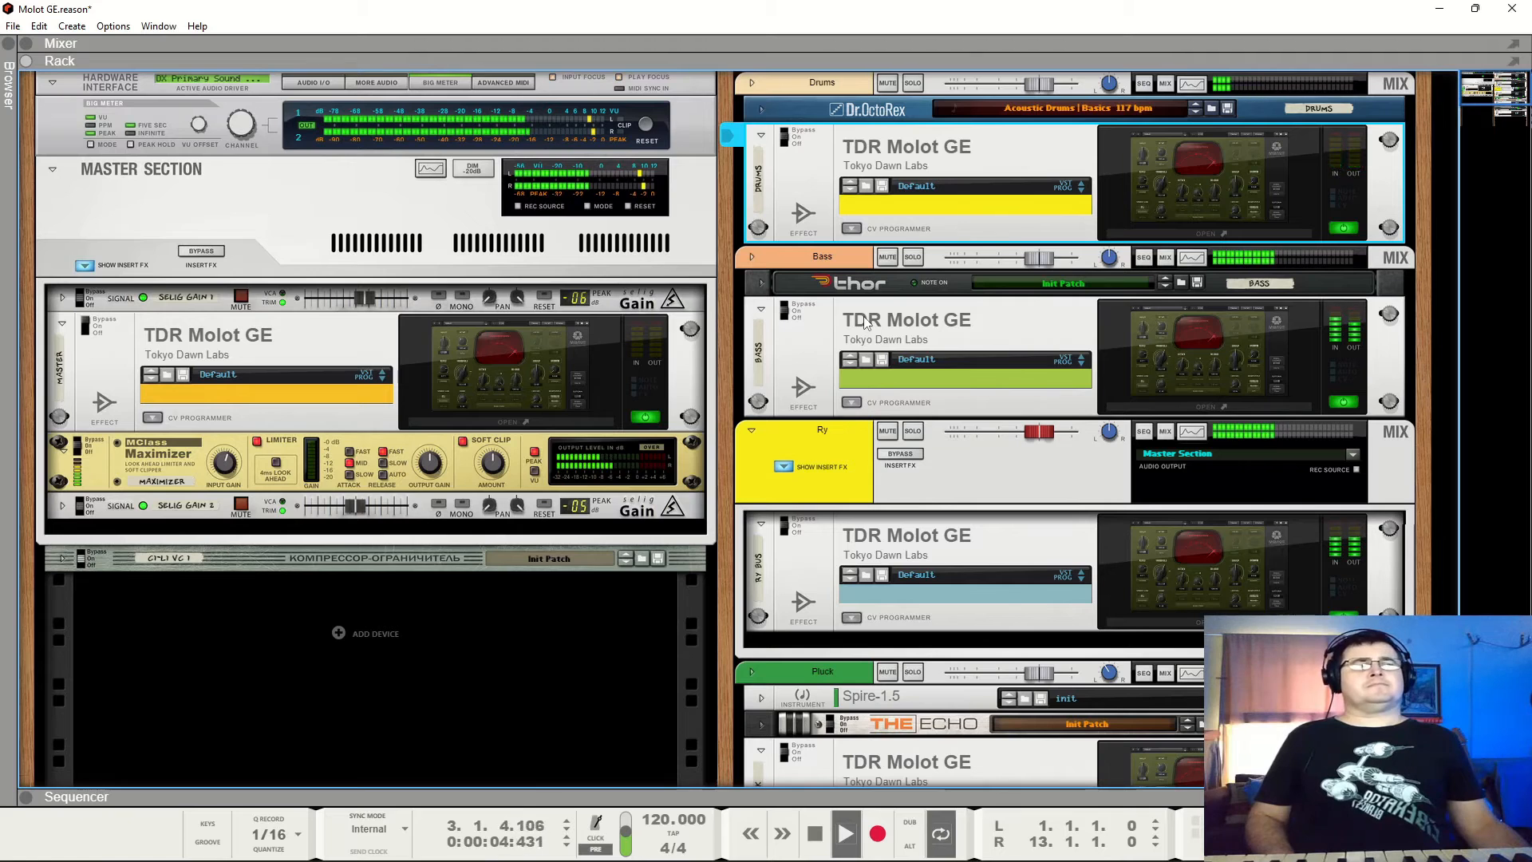
key("space")
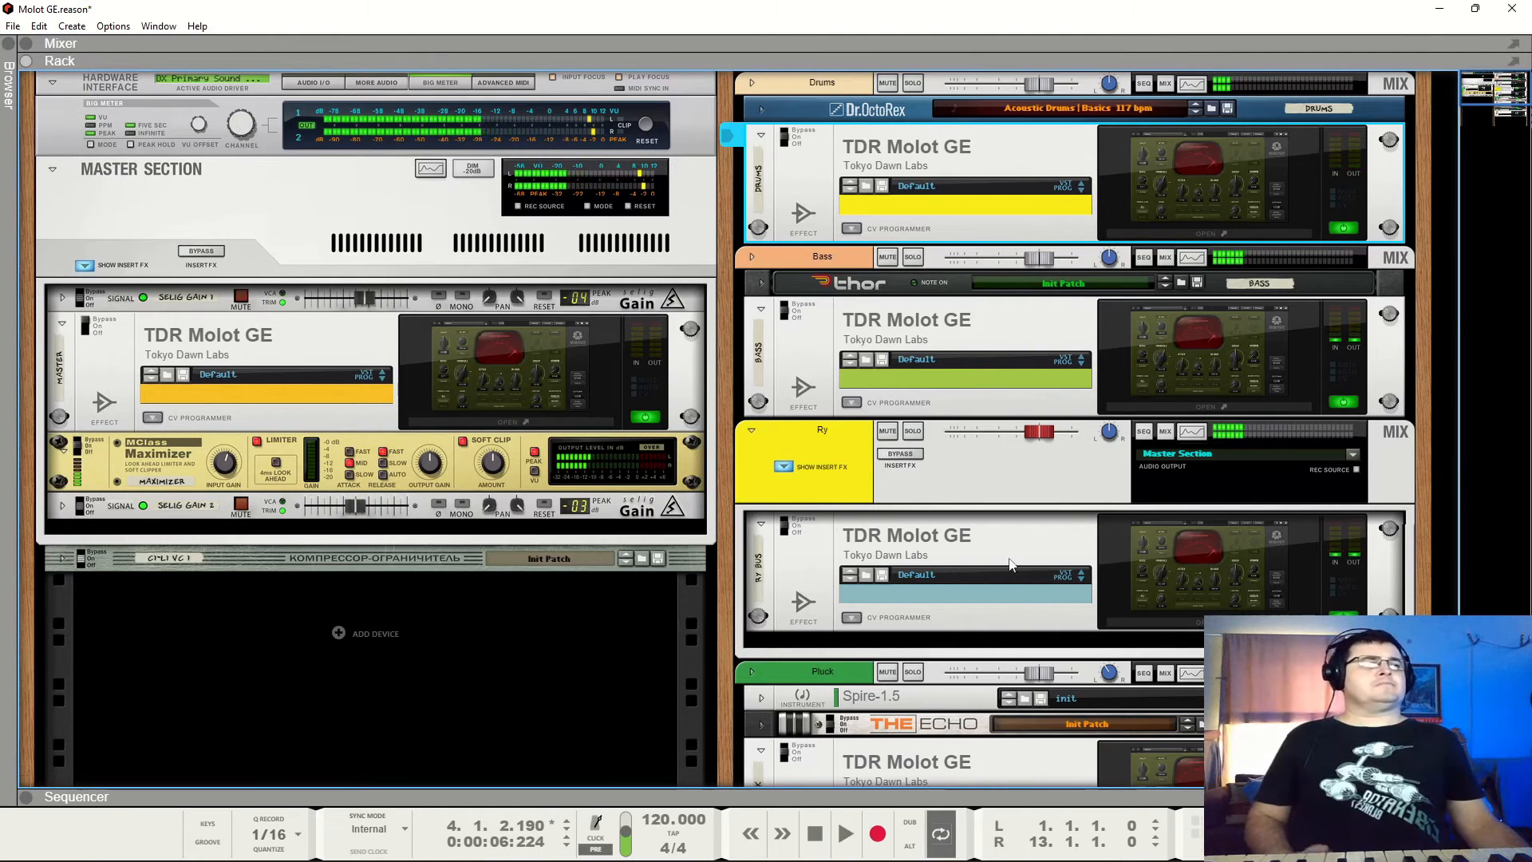
Set the RY Bus compressor's makeup to 1.4 dB during playback and close its window.
double_click(1180, 560)
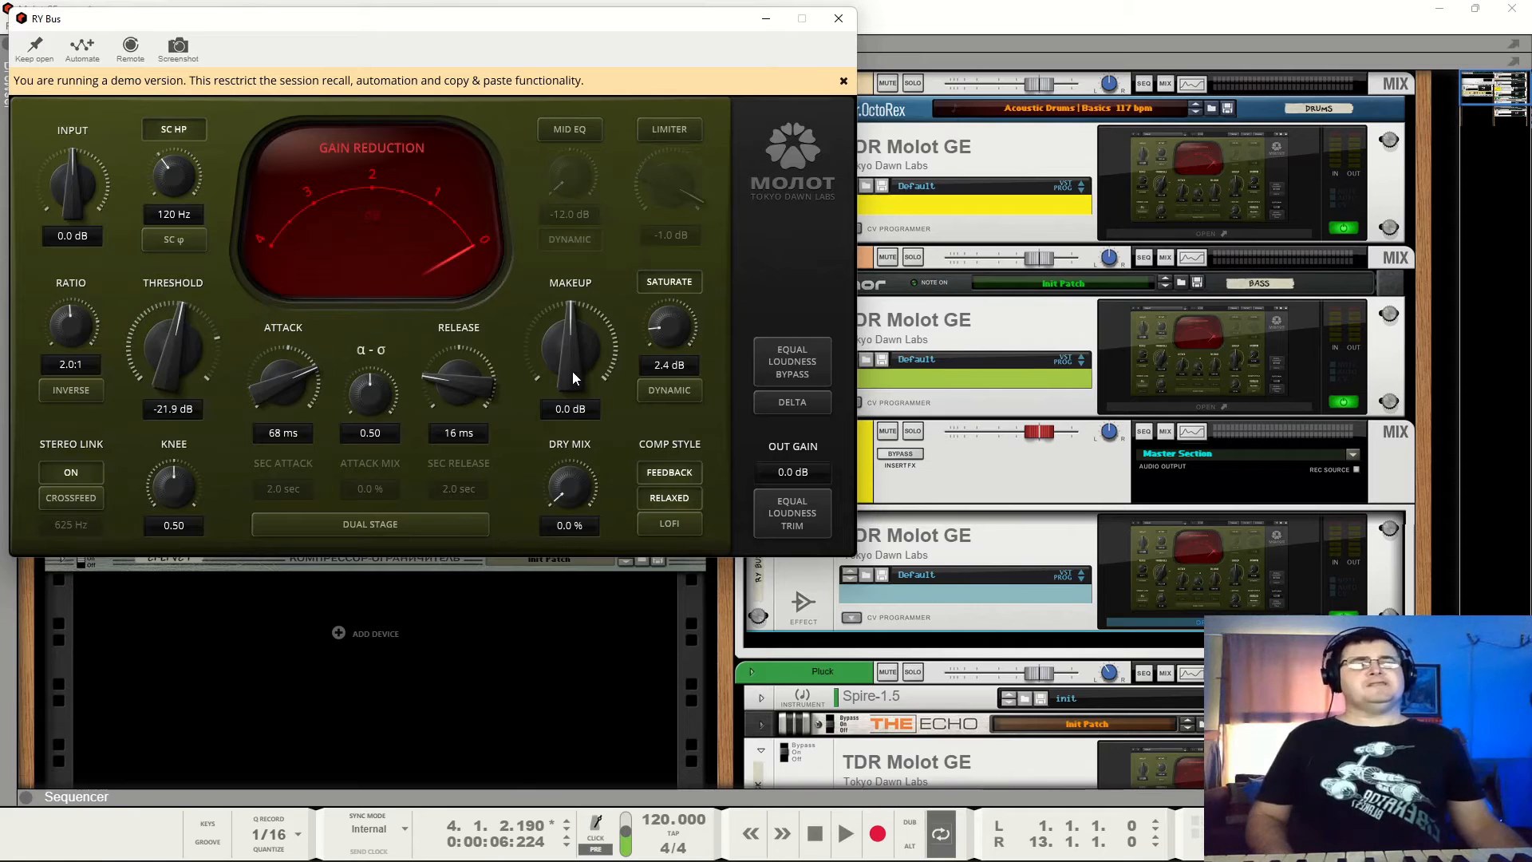
key("space")
left_click_drag(572, 371, 572, 352)
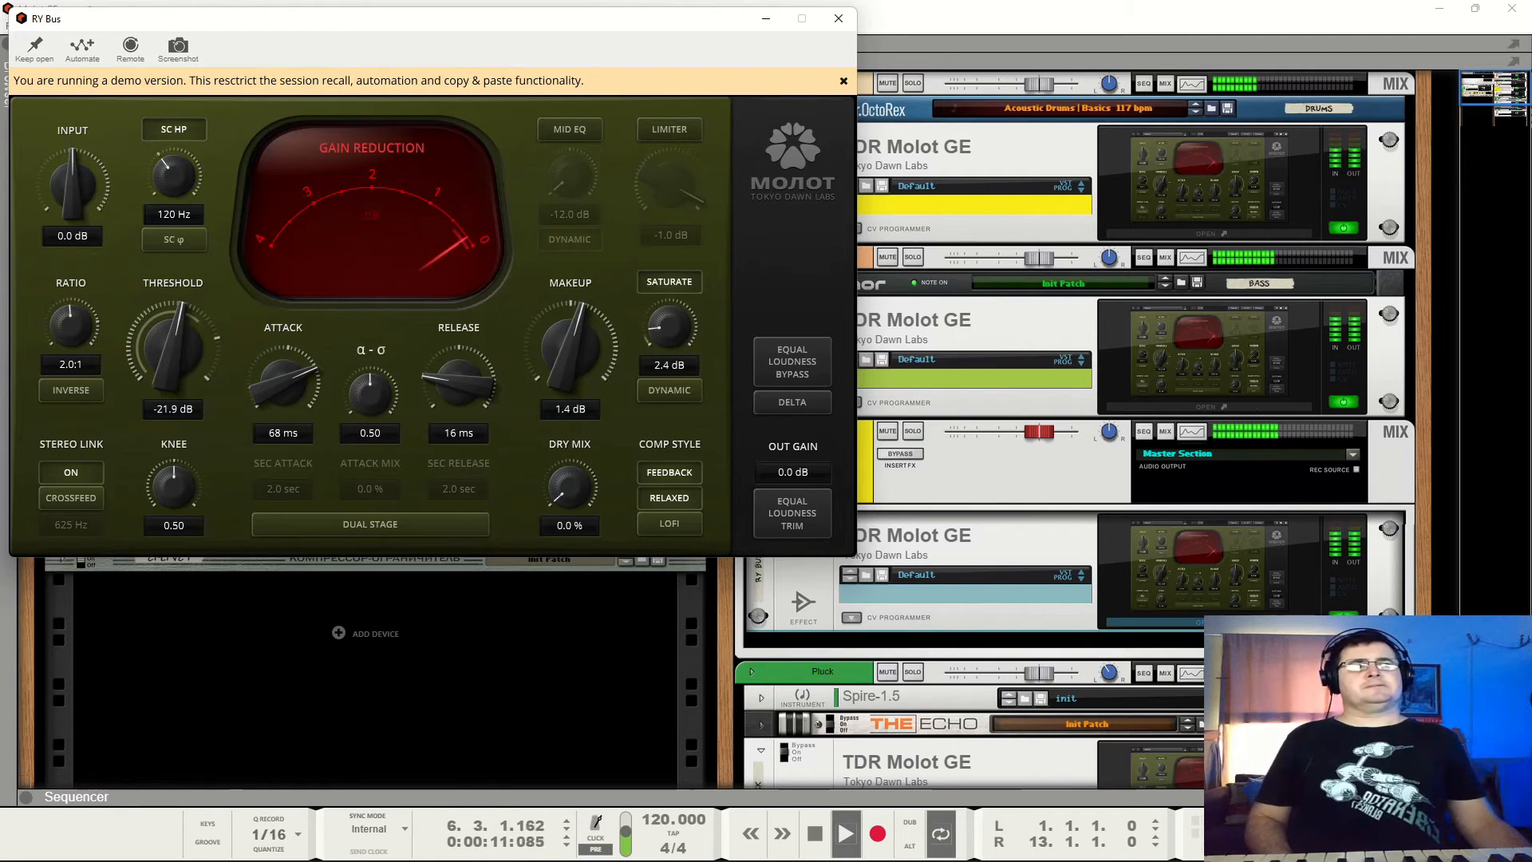
left_click(837, 17)
Compare the RY Bus TDR Molot GE bypassed and on during playback, leaving it on.
scroll(857, 417, "down", 5)
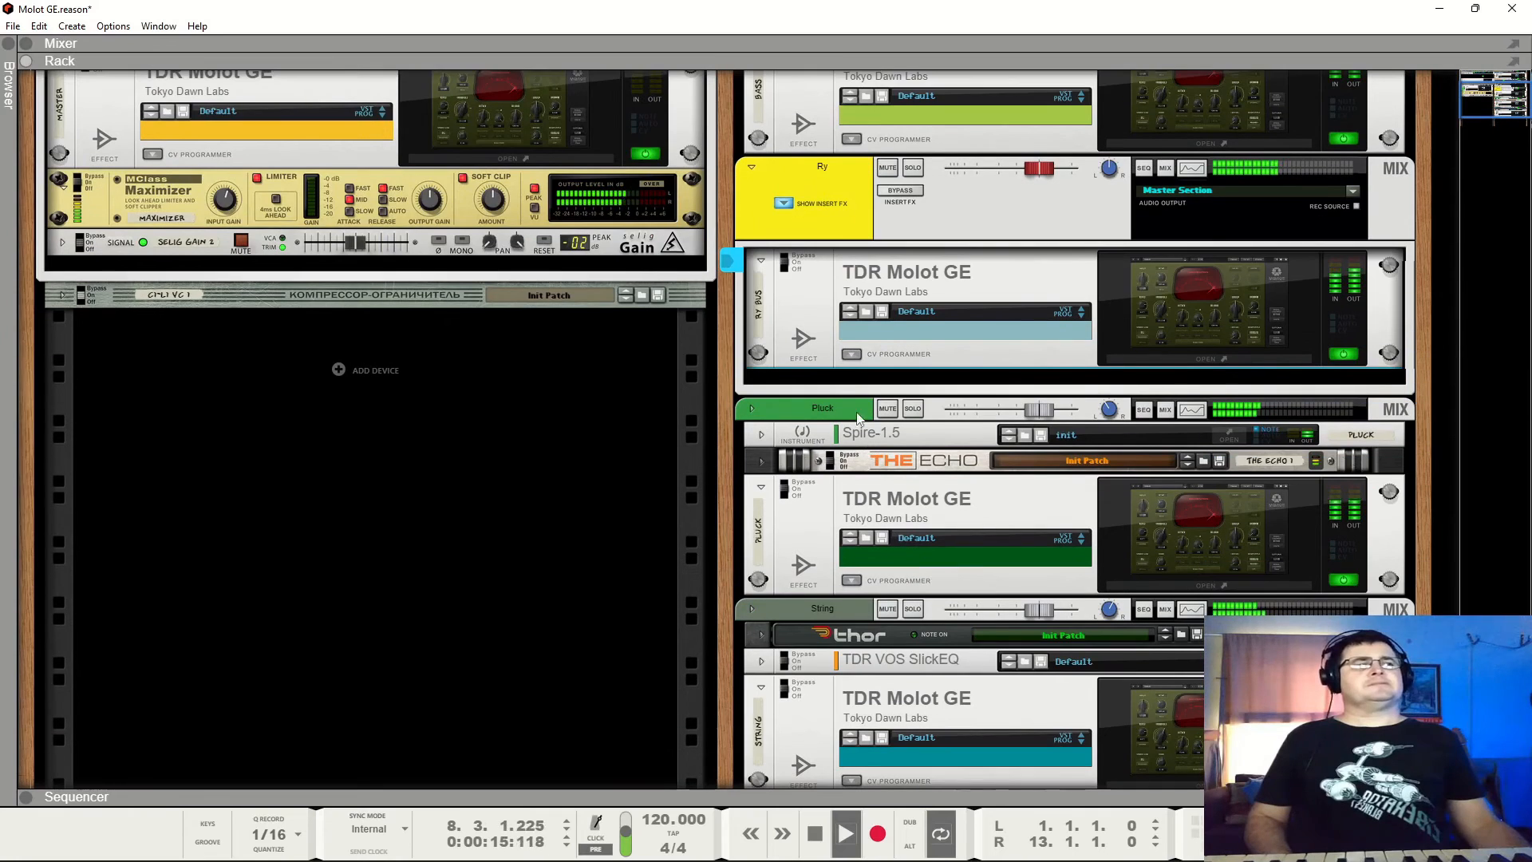
left_click(797, 260)
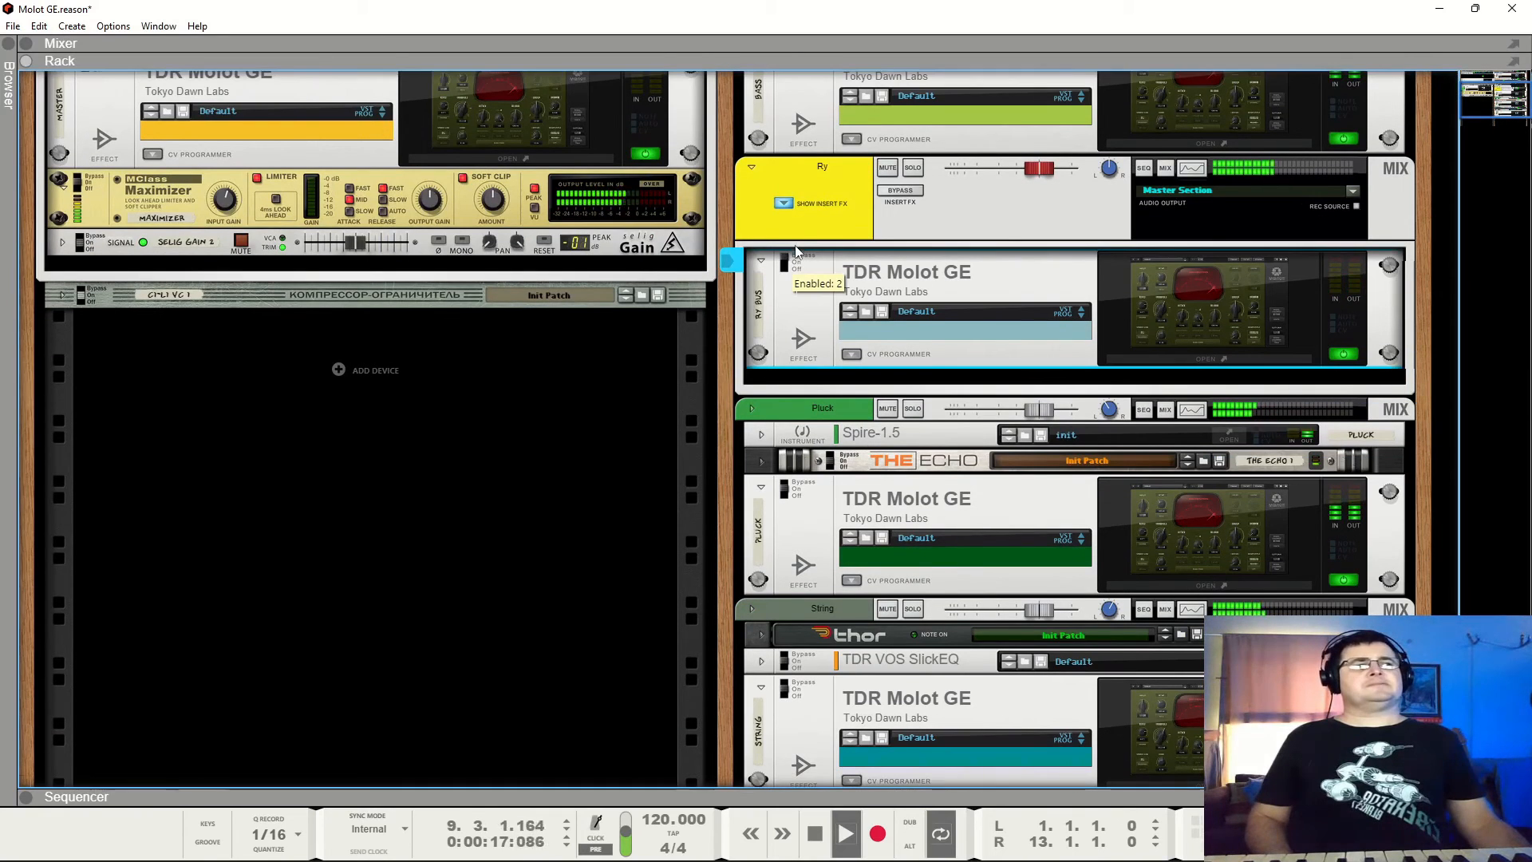
left_click(796, 260)
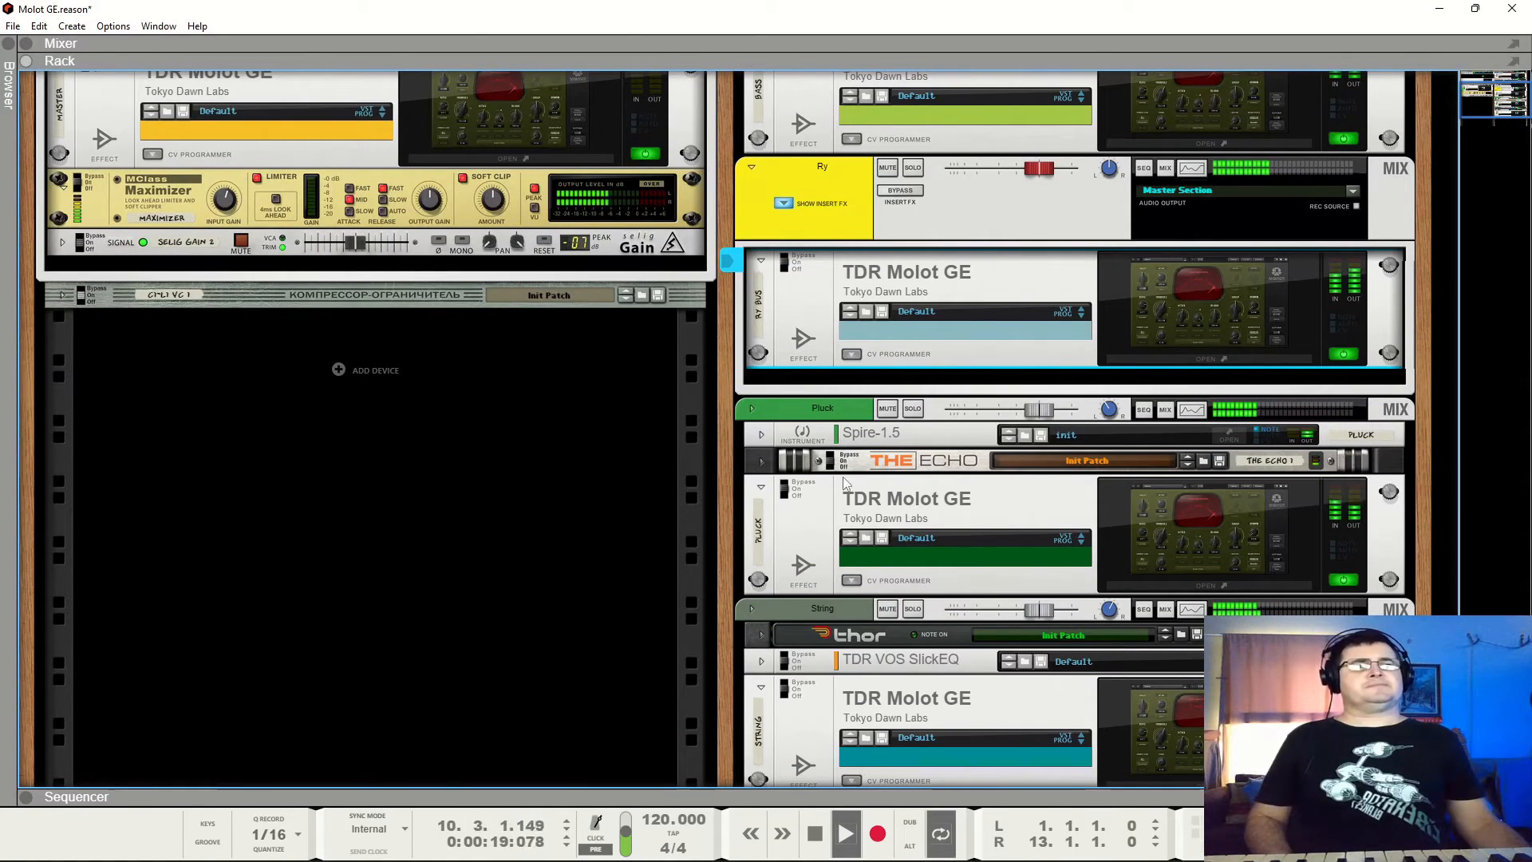
Resume playback, check the Pluck compressor's settings, and set the String compressor's makeup to 0.4 dB.
scroll(918, 537, "down", 3)
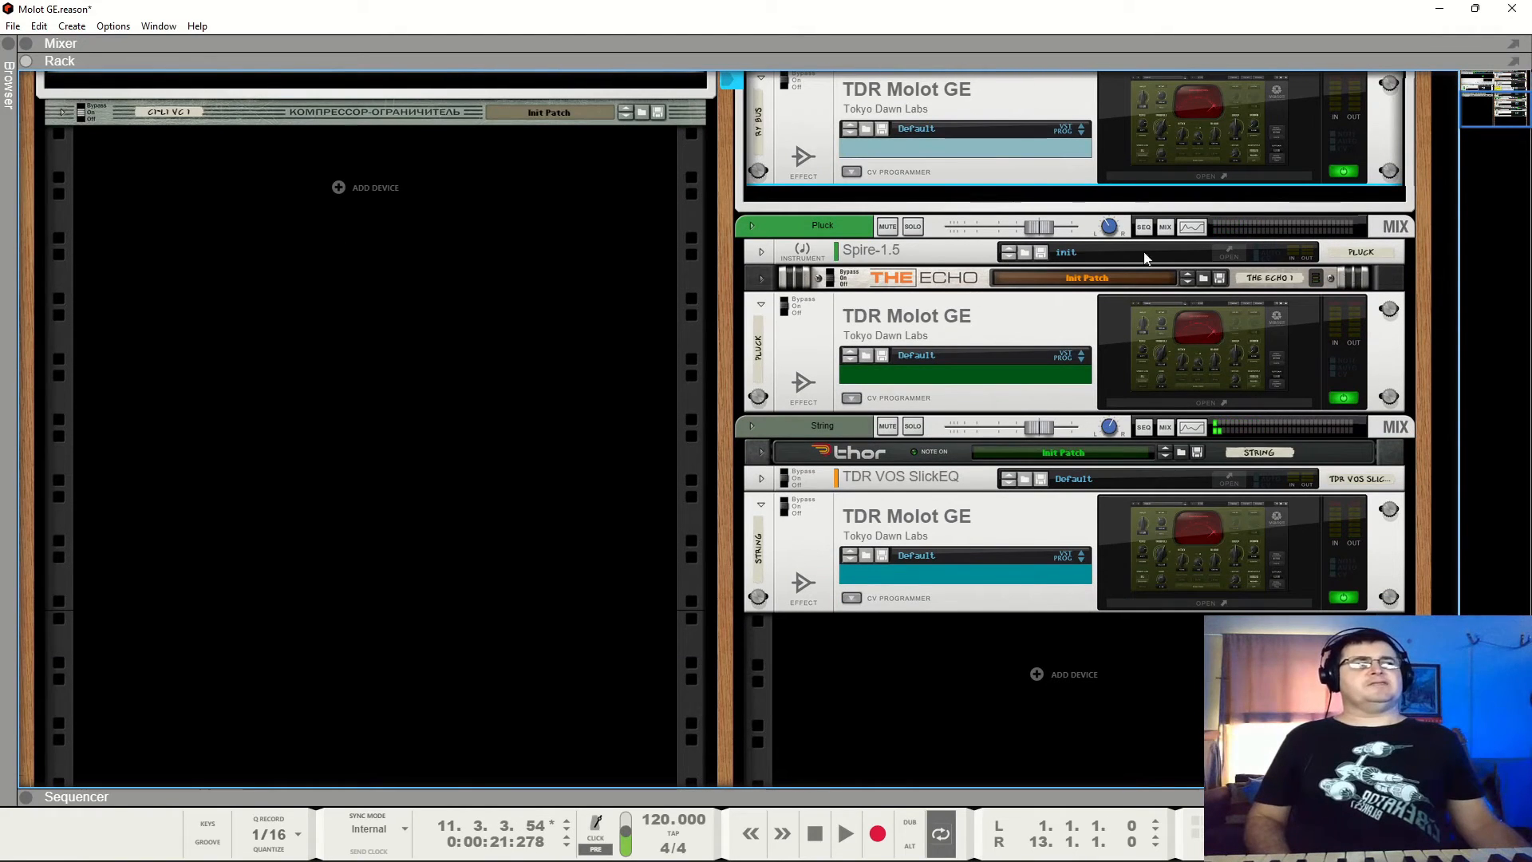
key("space")
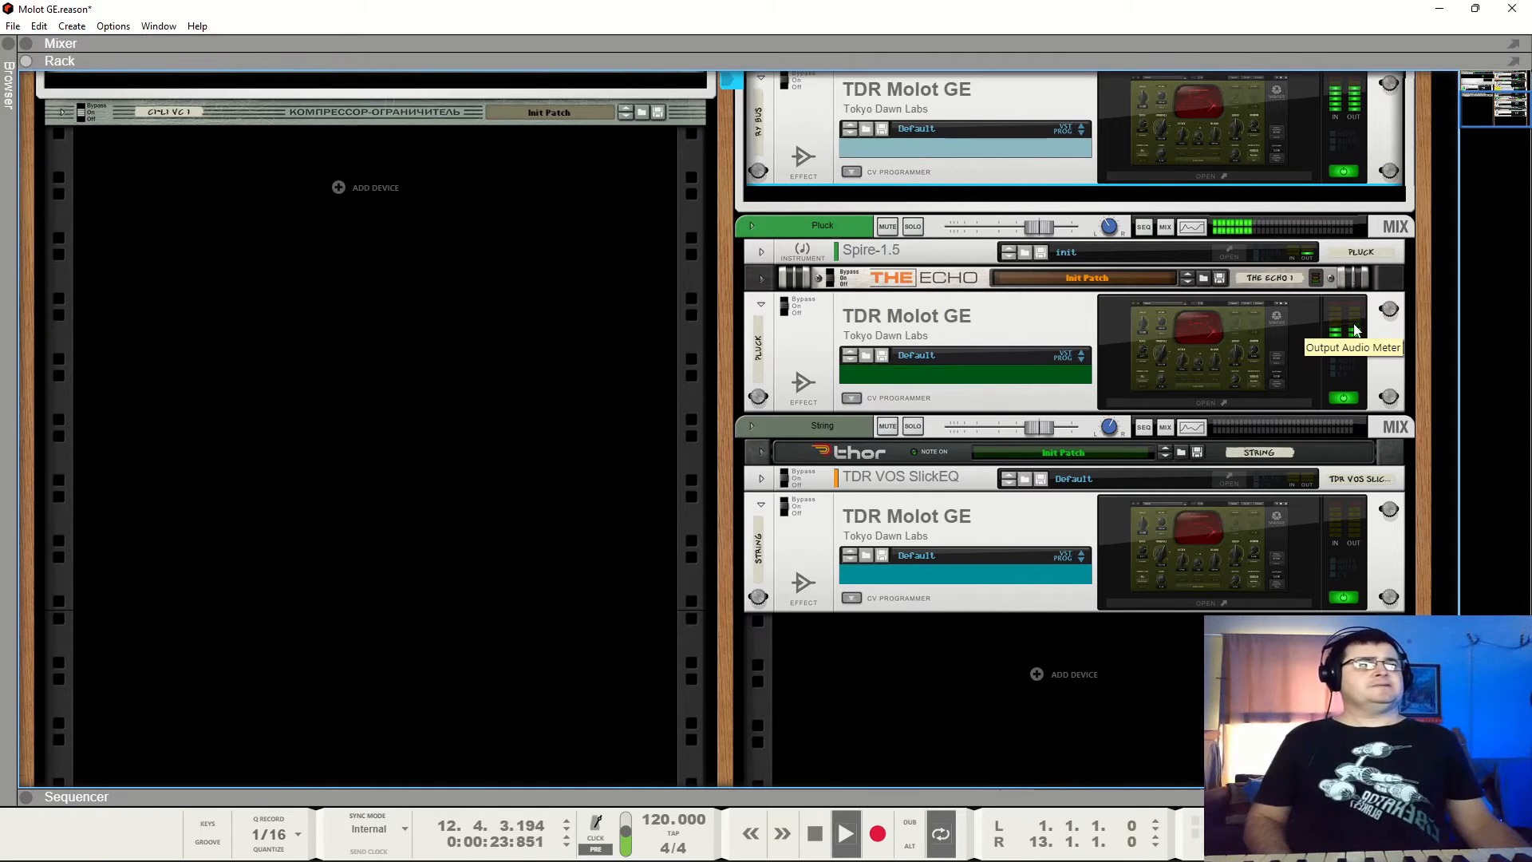
left_click(1241, 336)
left_click(1241, 333)
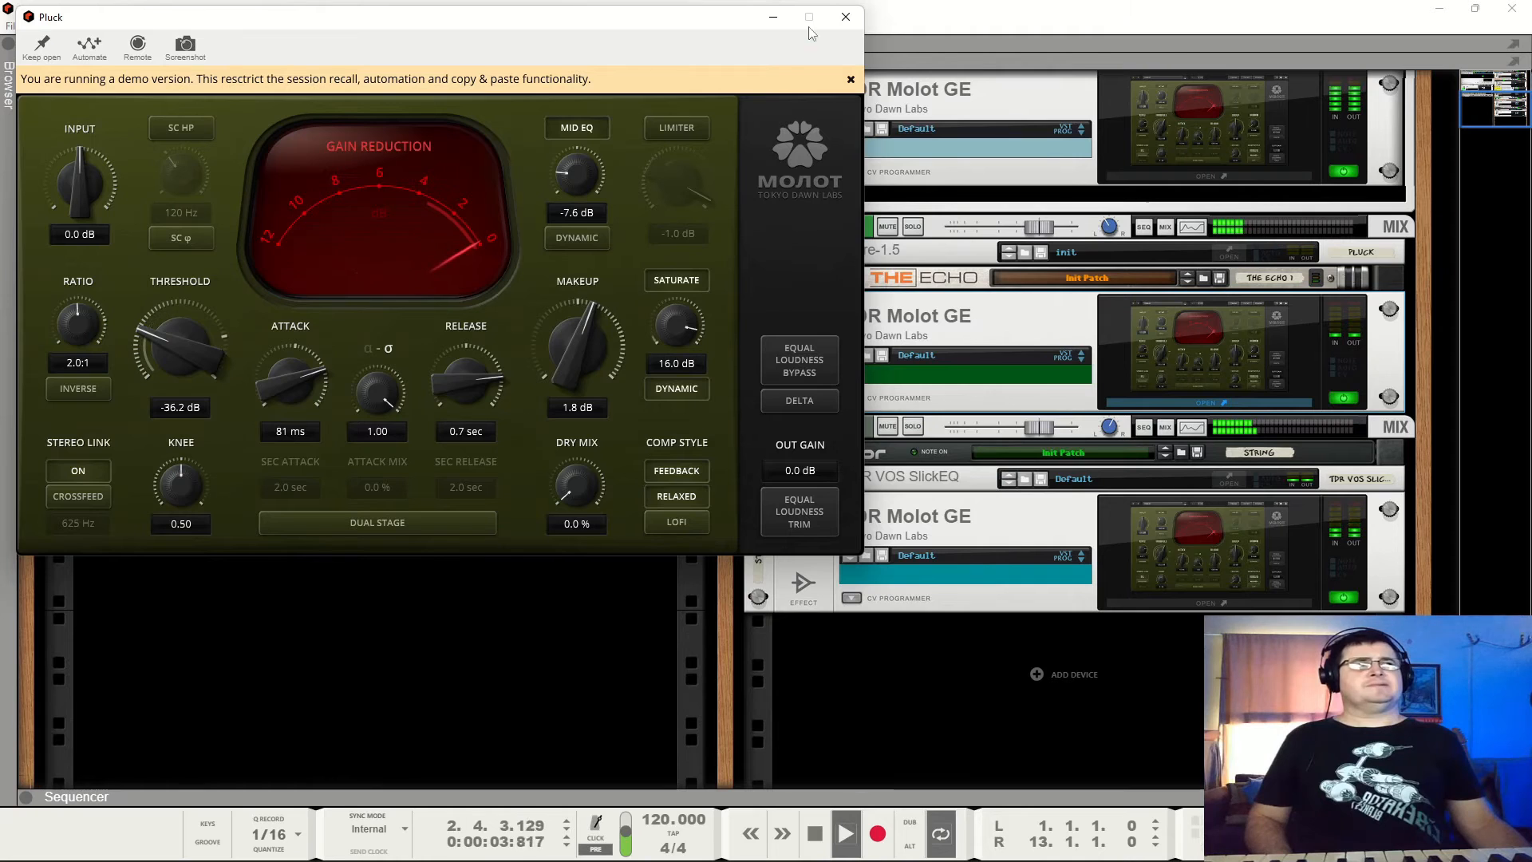
left_click(846, 16)
left_click(1185, 515)
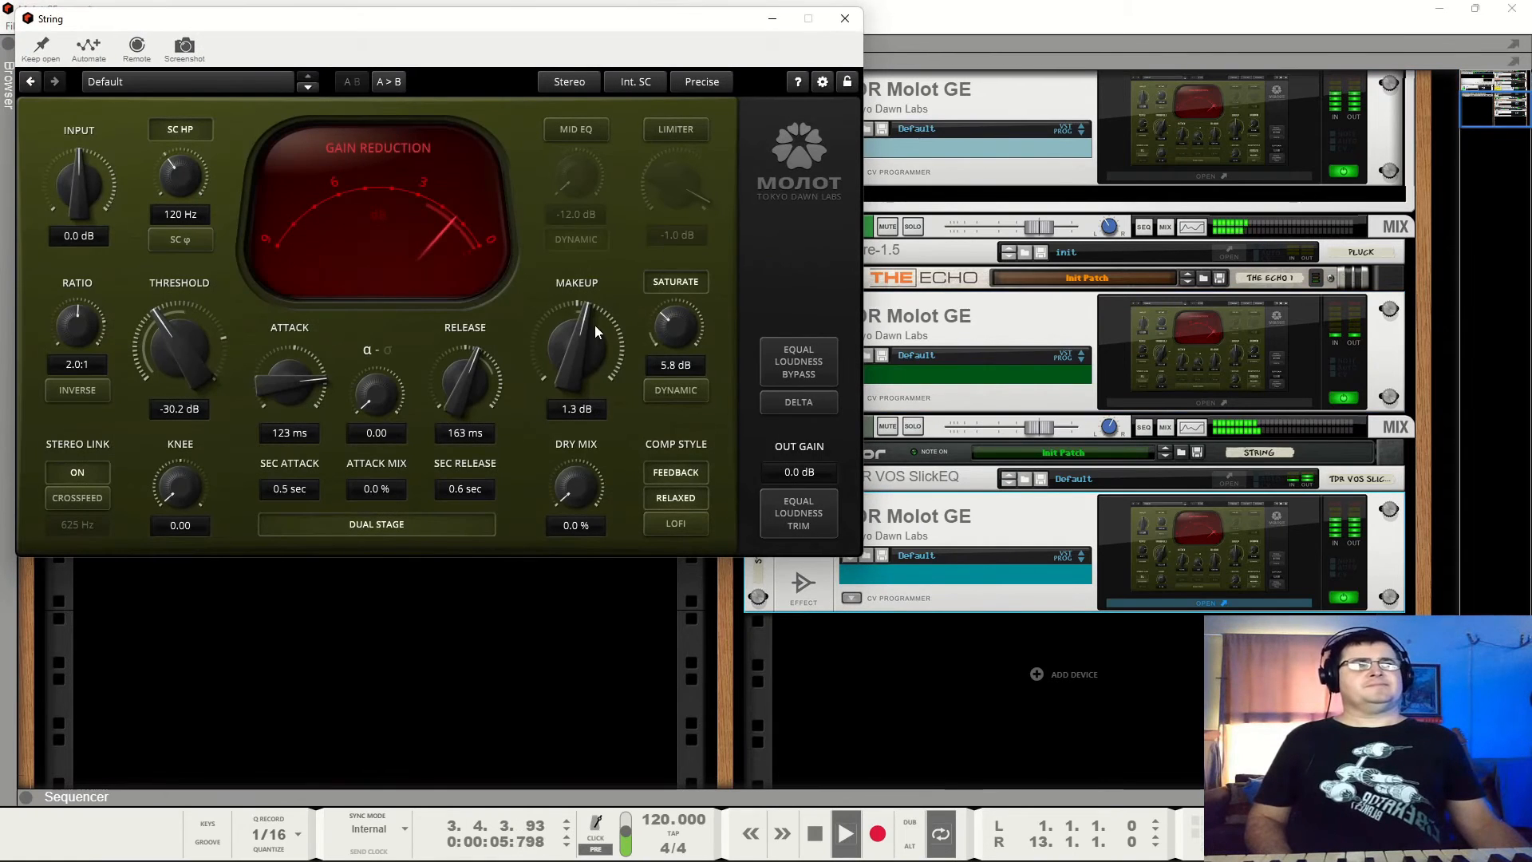
left_click_drag(595, 324, 587, 344)
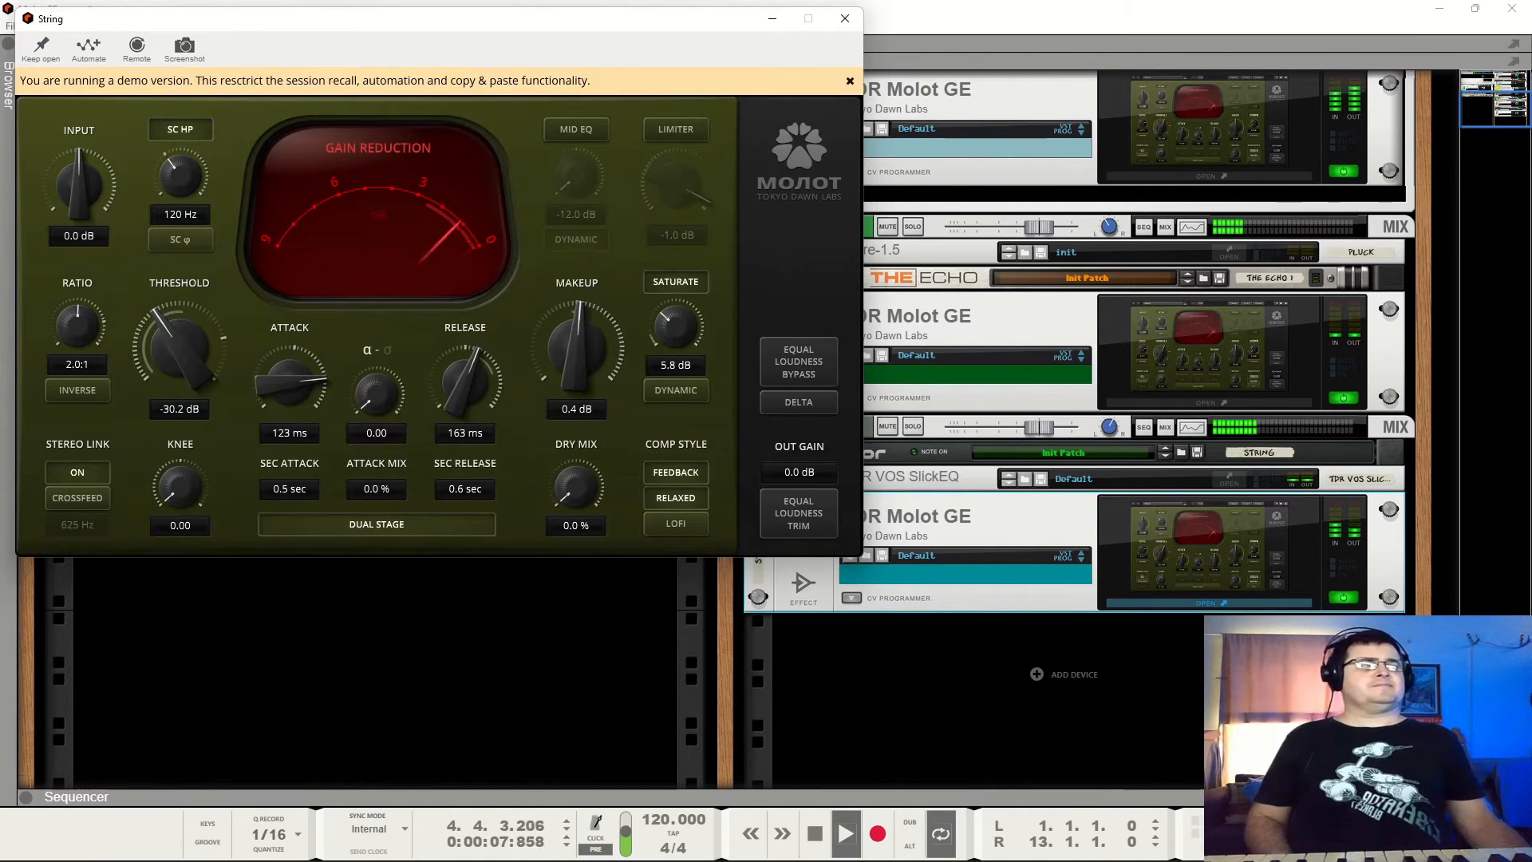
Close the String compressor and bypass the TDR Molot GE on Drums, Bass, RY Bus, Pluck and String during playback, stopping playback at the end.
left_click(845, 17)
scroll(945, 472, "up", 8)
left_click(956, 445)
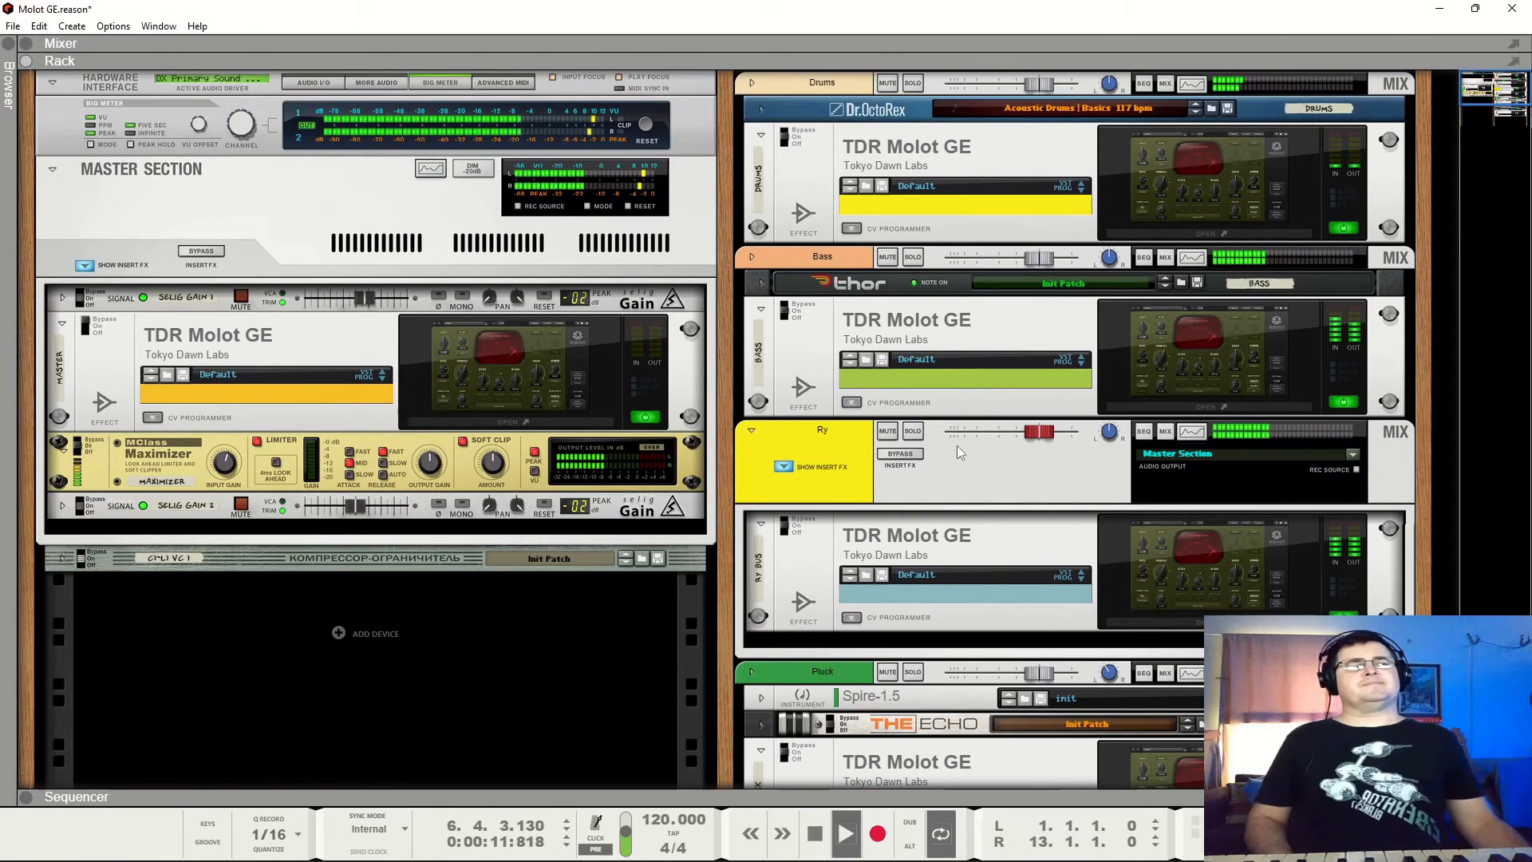
left_click(783, 136)
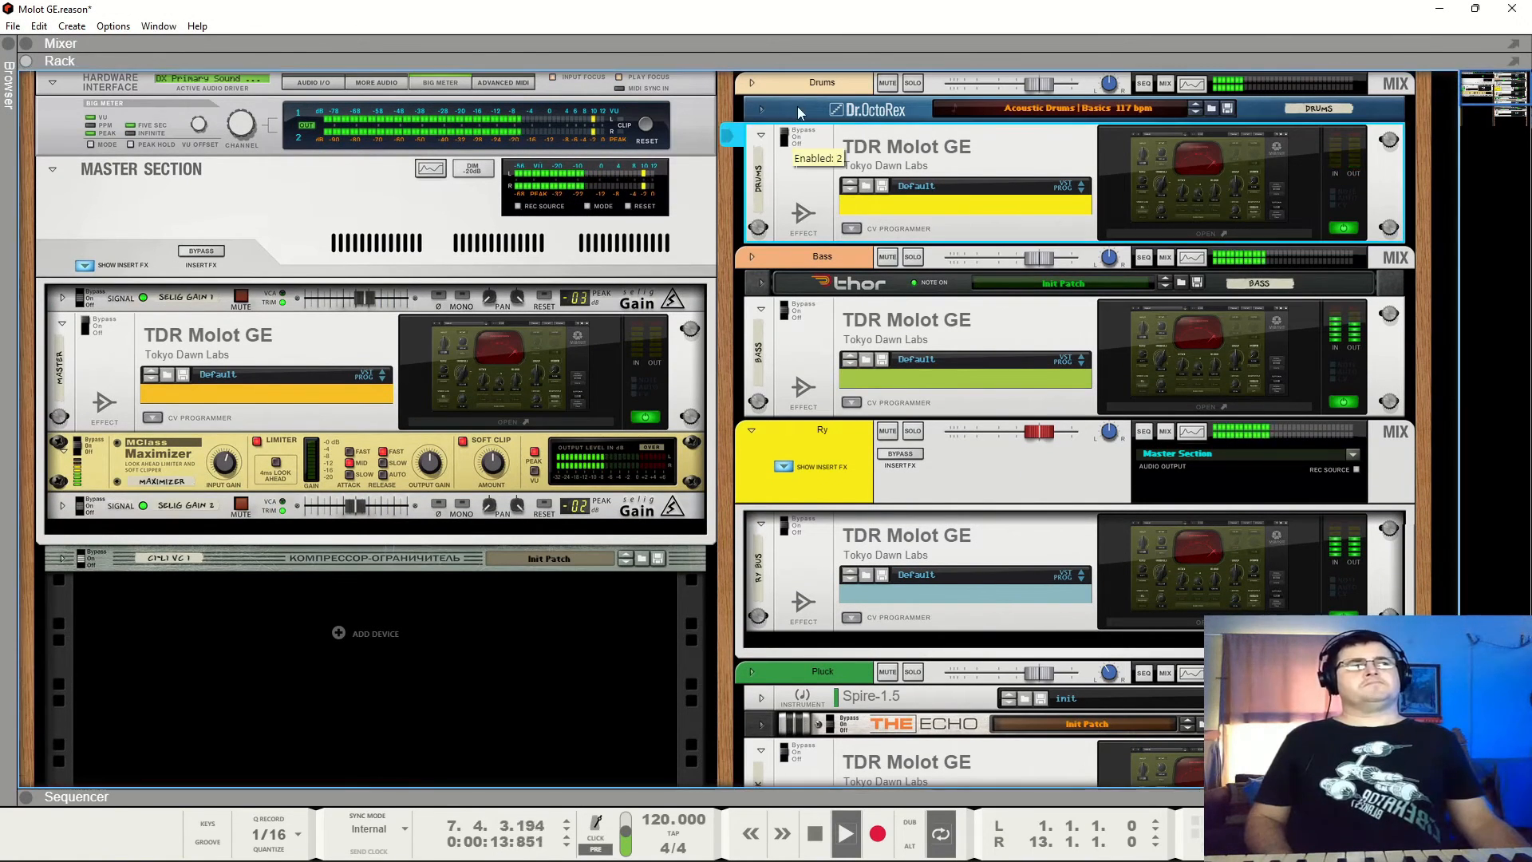
left_click(783, 310)
scroll(817, 380, "down", 3)
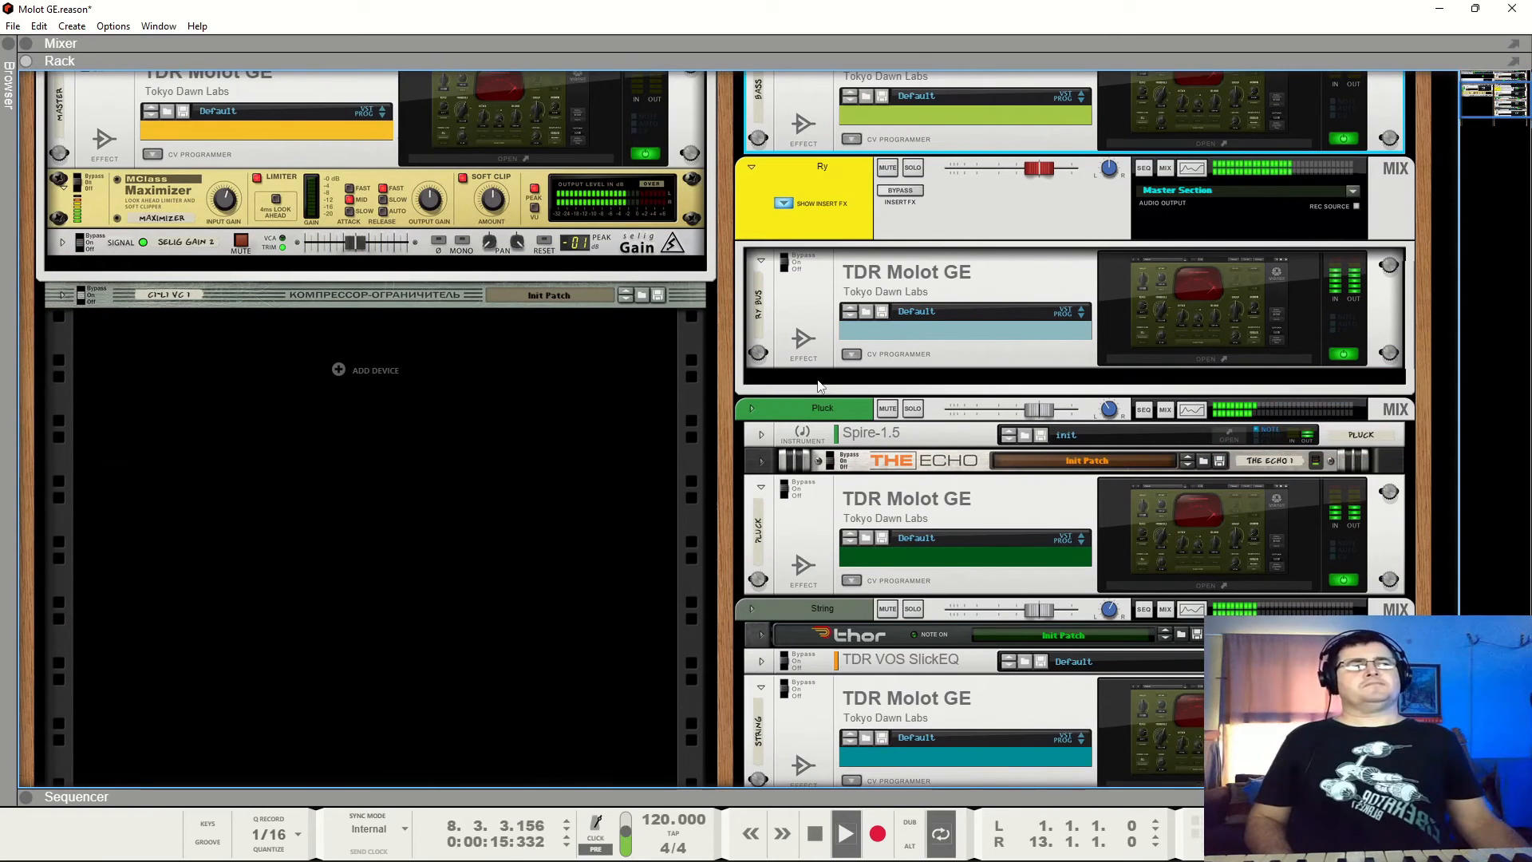
left_click(794, 272)
left_click(788, 491)
scroll(802, 463, "down", 2)
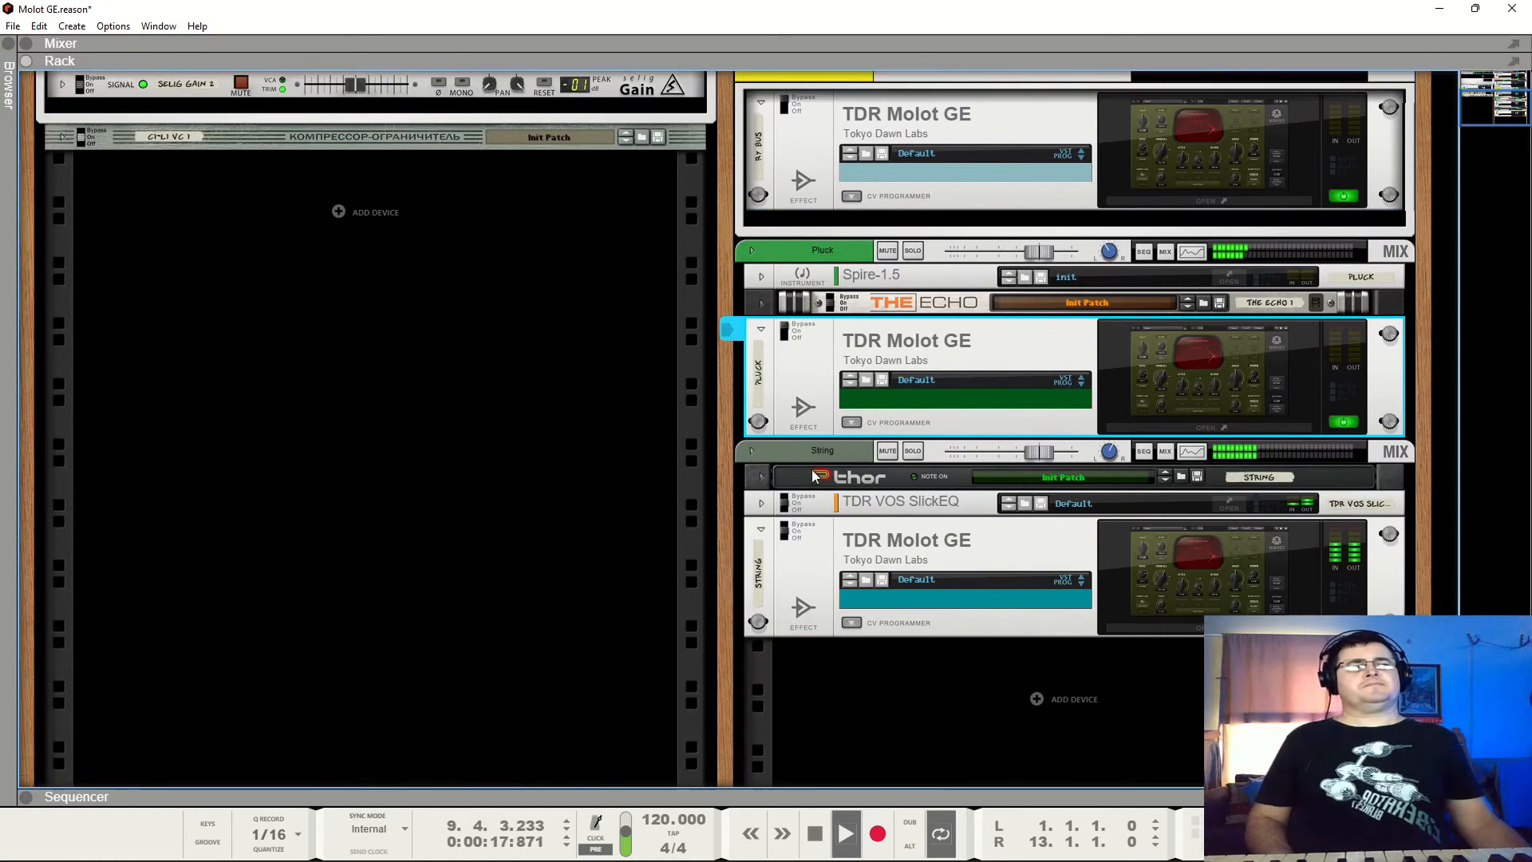
left_click(788, 533)
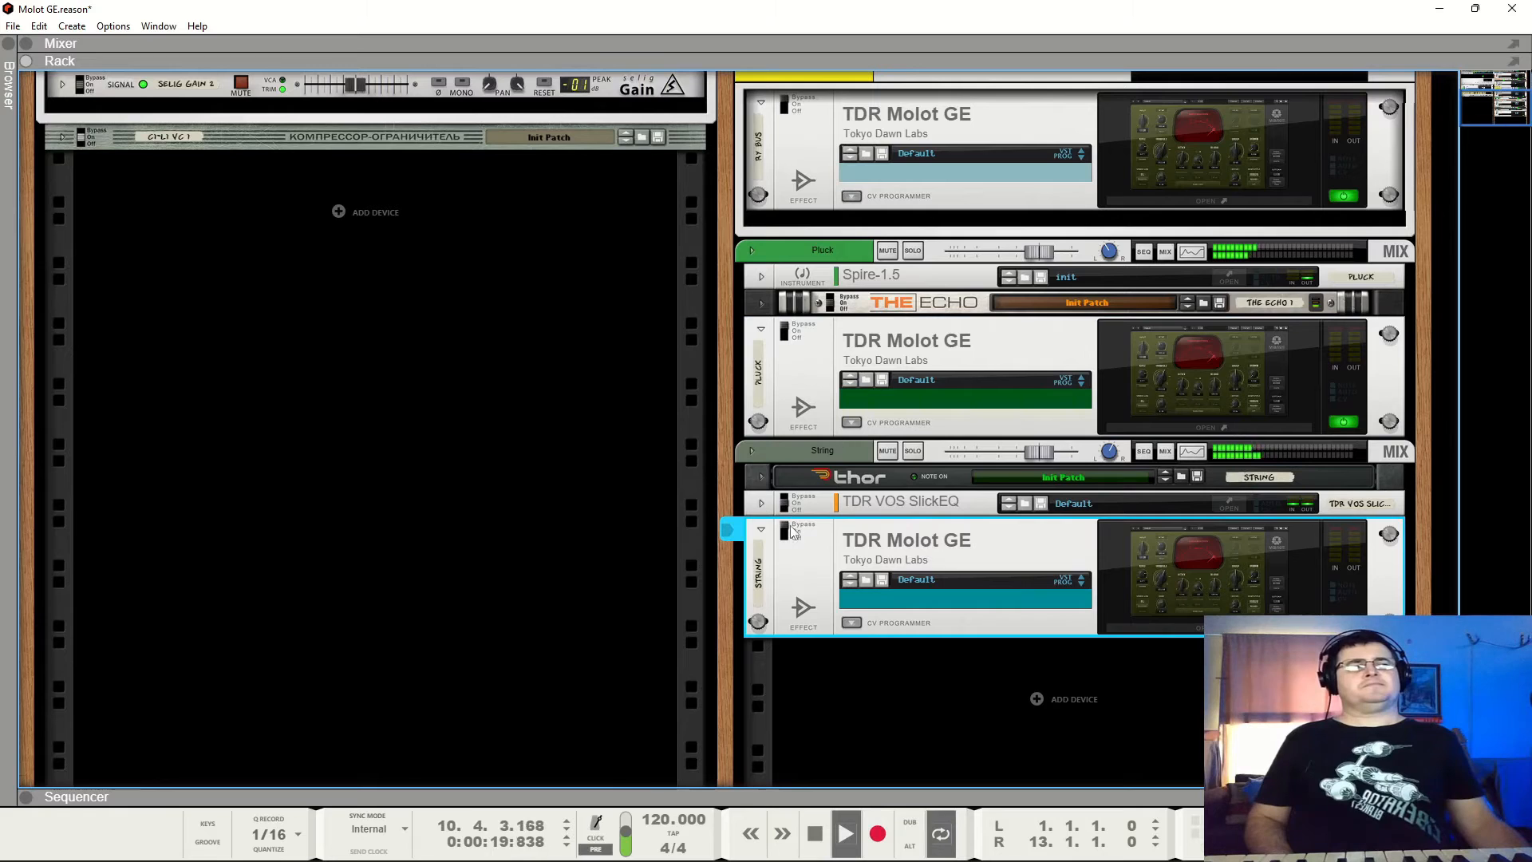
key("space")
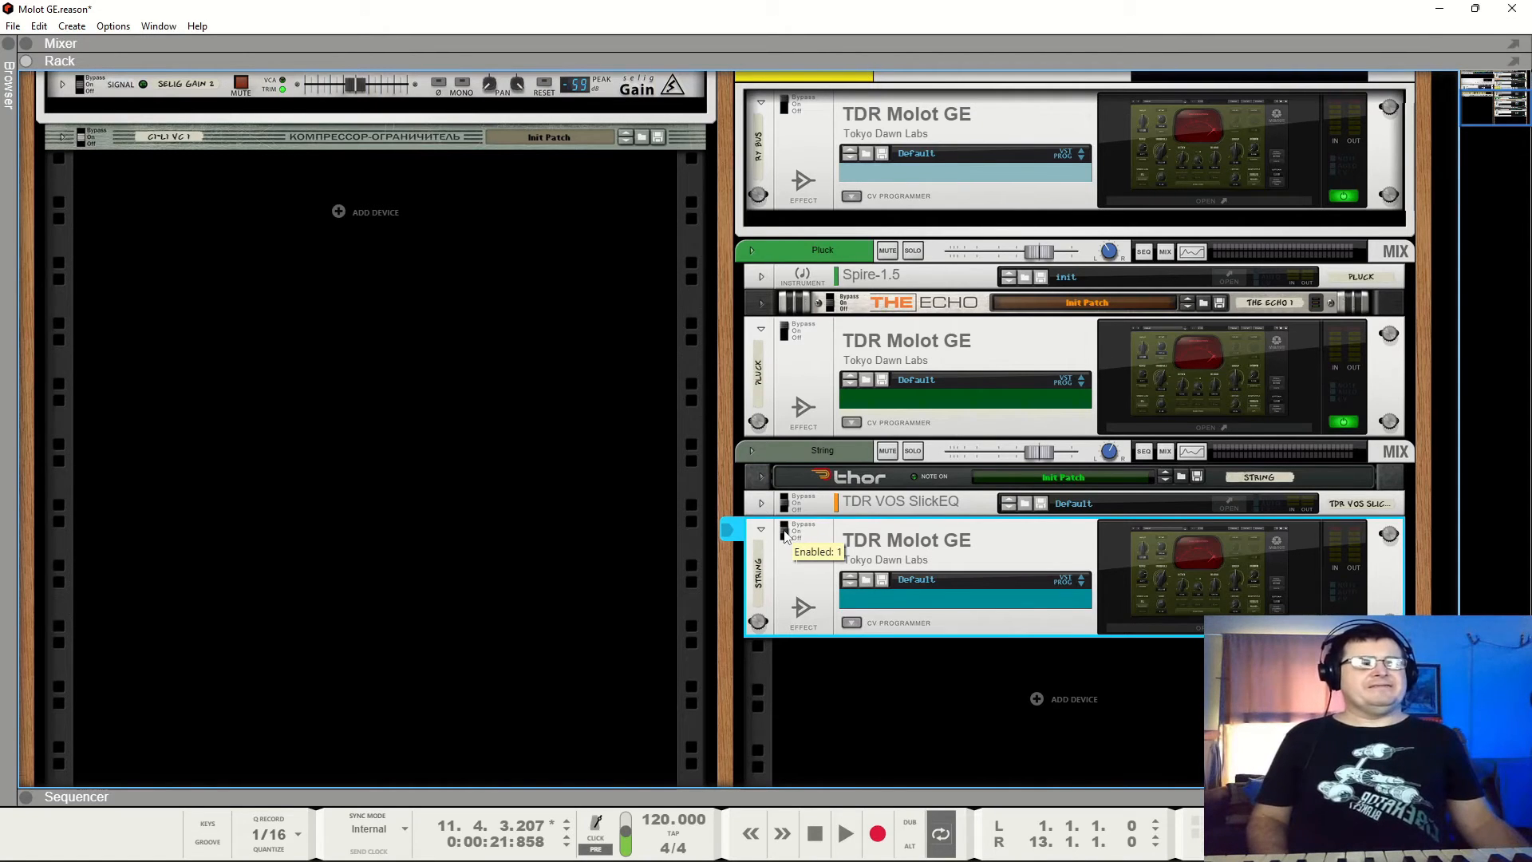
Switch the TDR Molot GE back on for String, Pluck, RY Bus, Bass and Drums, and briefly play the compressed mix.
left_click(786, 335)
scroll(789, 337, "up", 3)
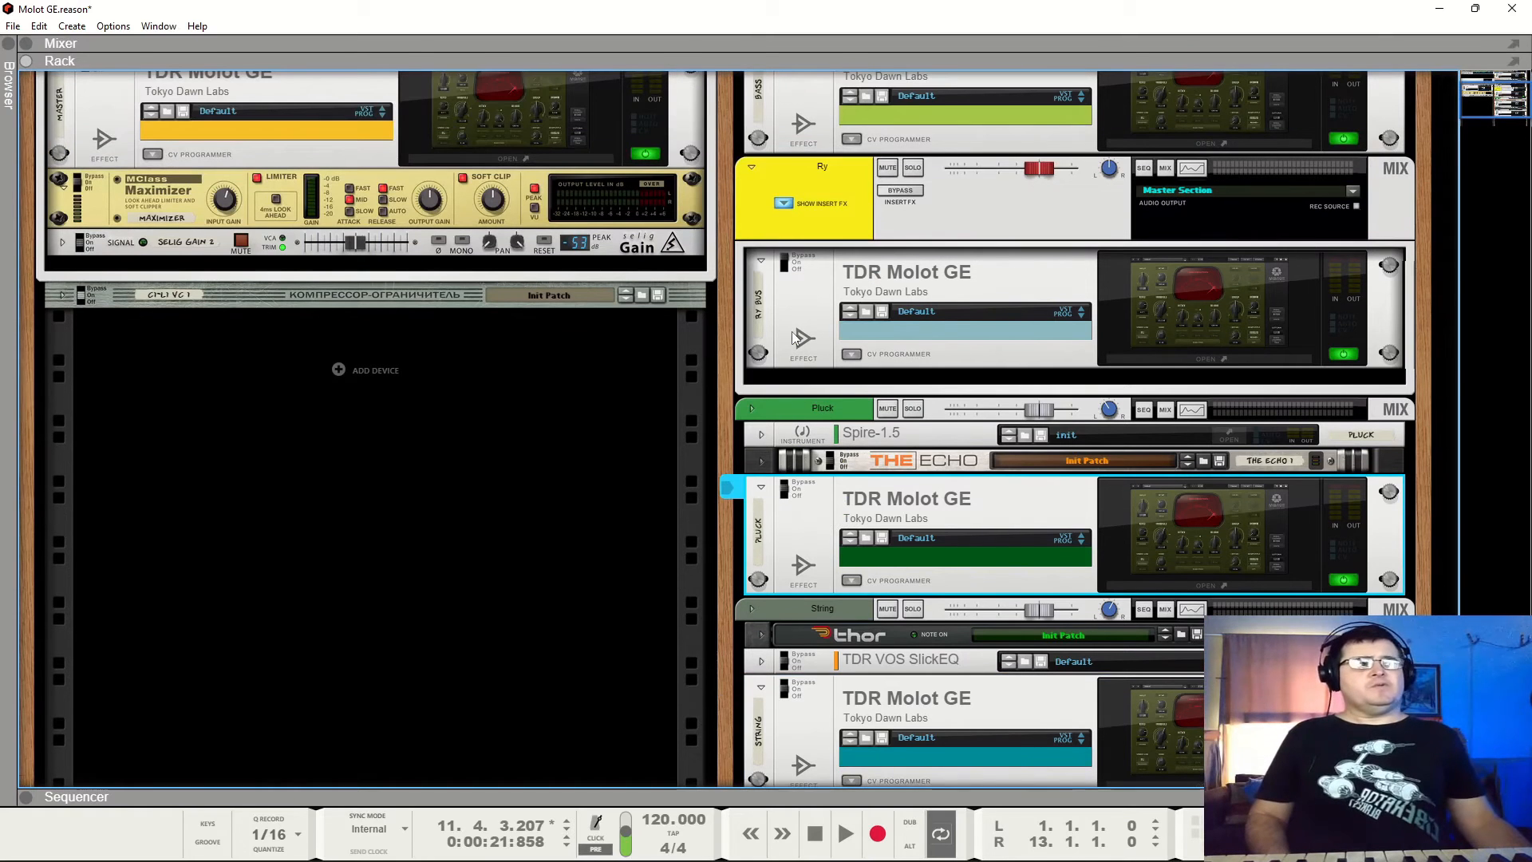
left_click(784, 266)
scroll(795, 277, "up", 4)
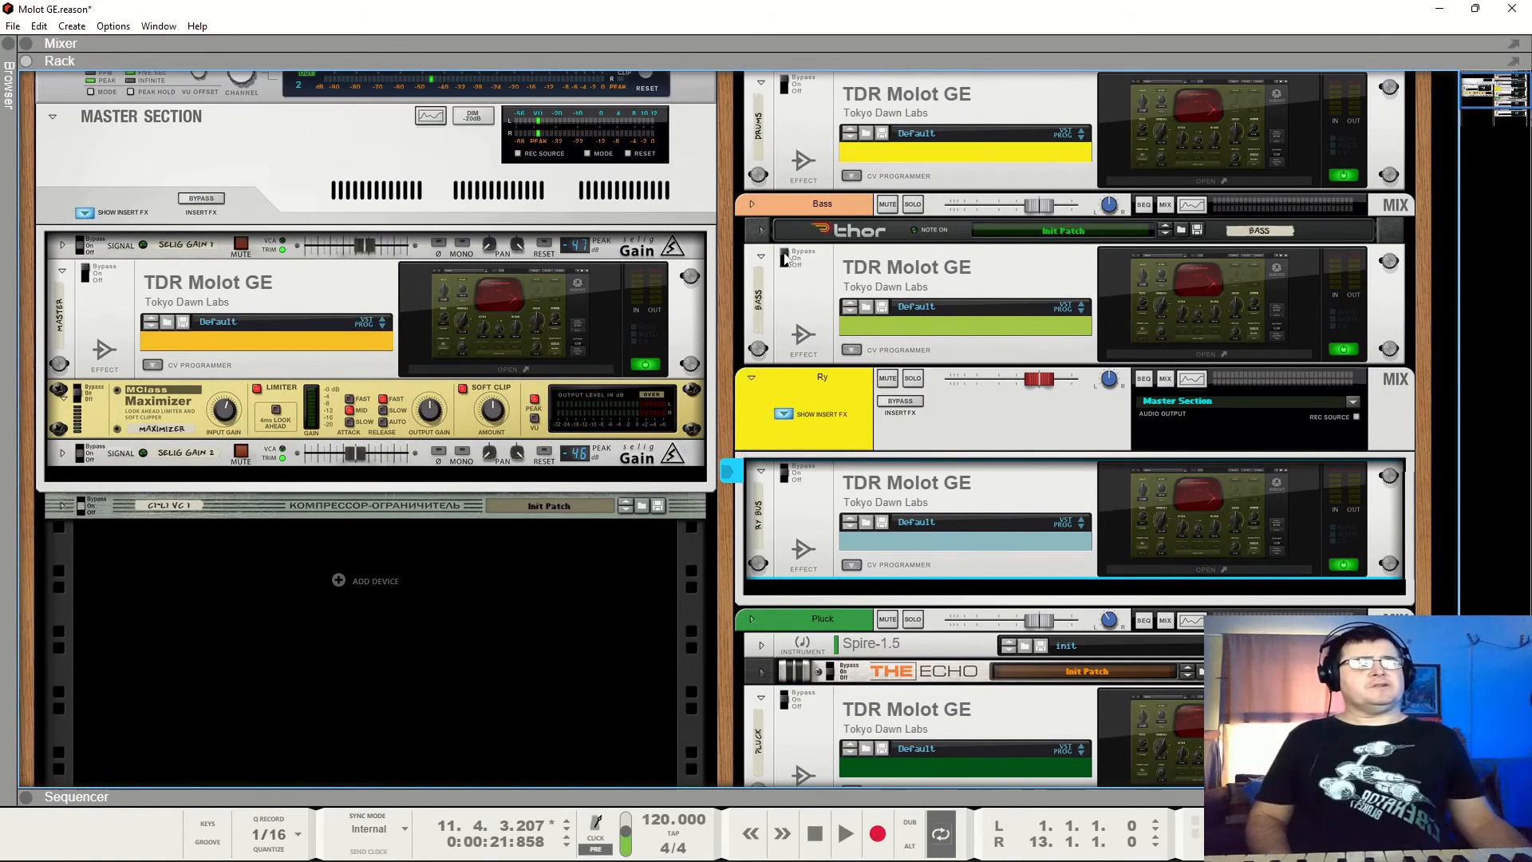
left_click(784, 259)
left_click(787, 92)
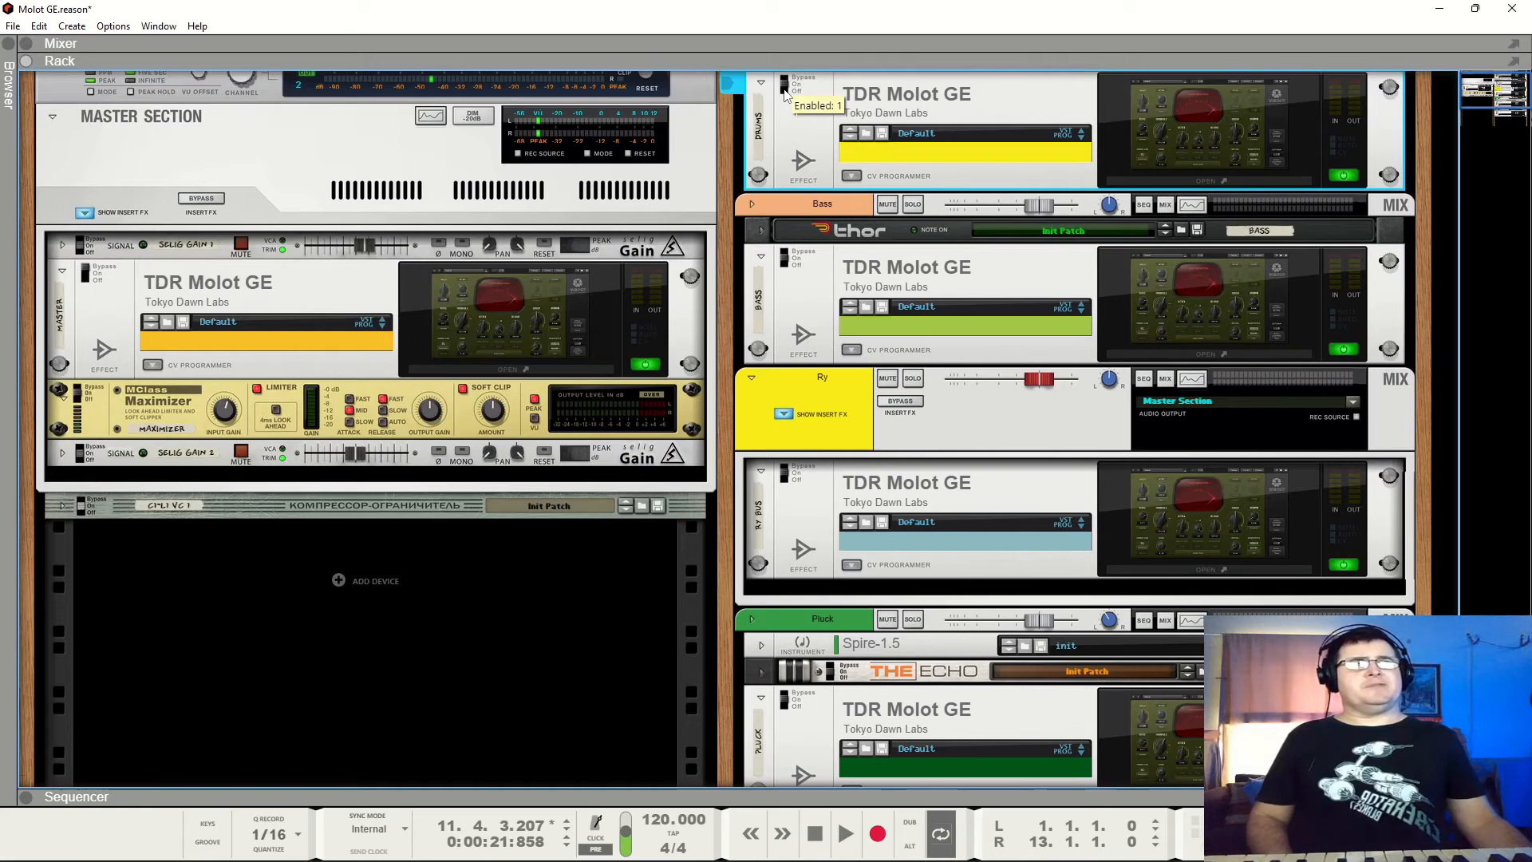
scroll(898, 334, "up", 1)
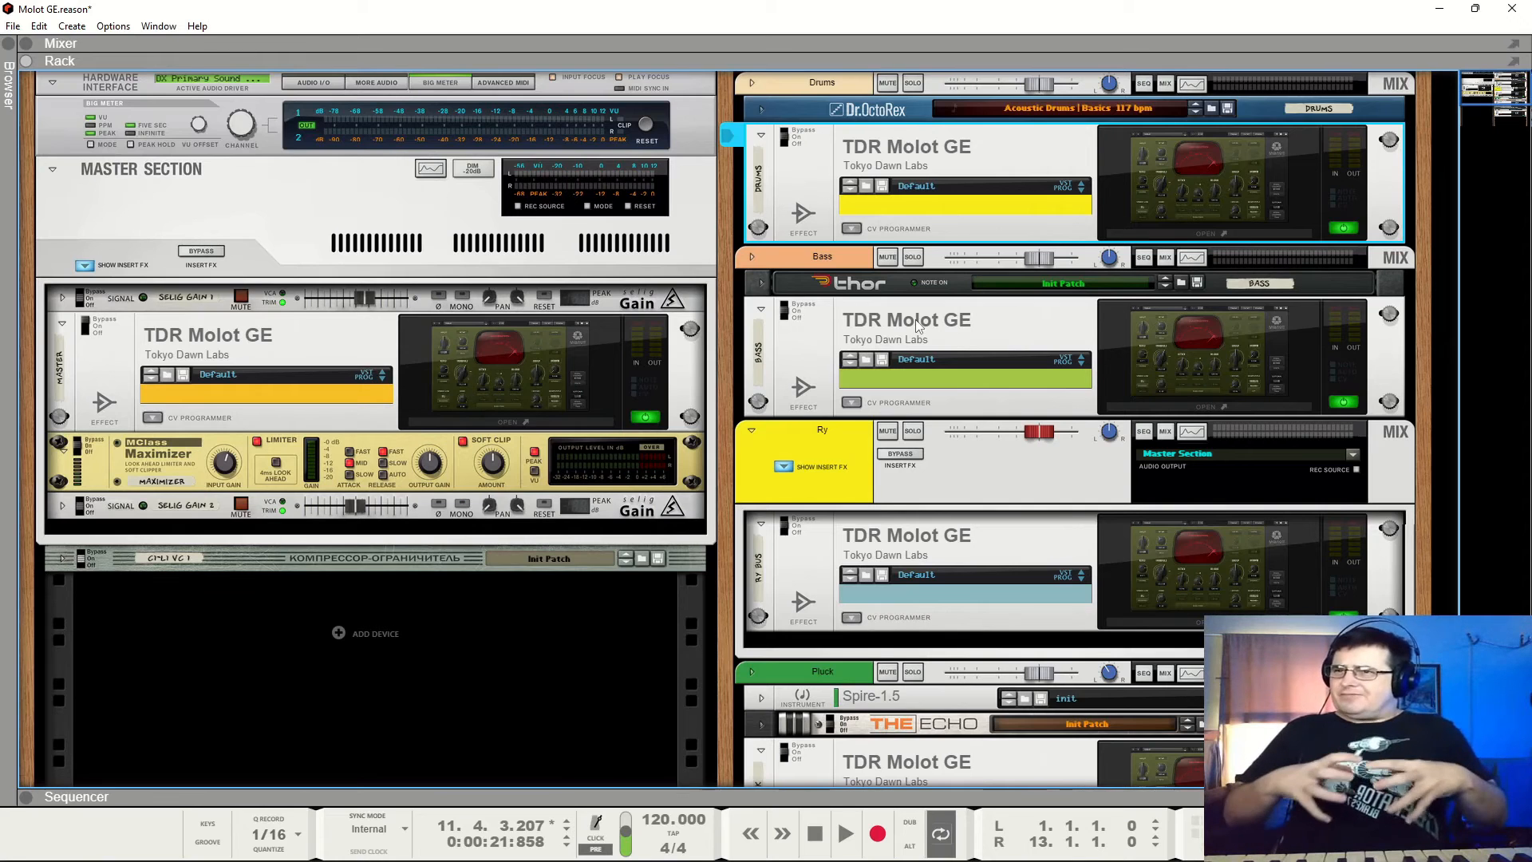
key("space")
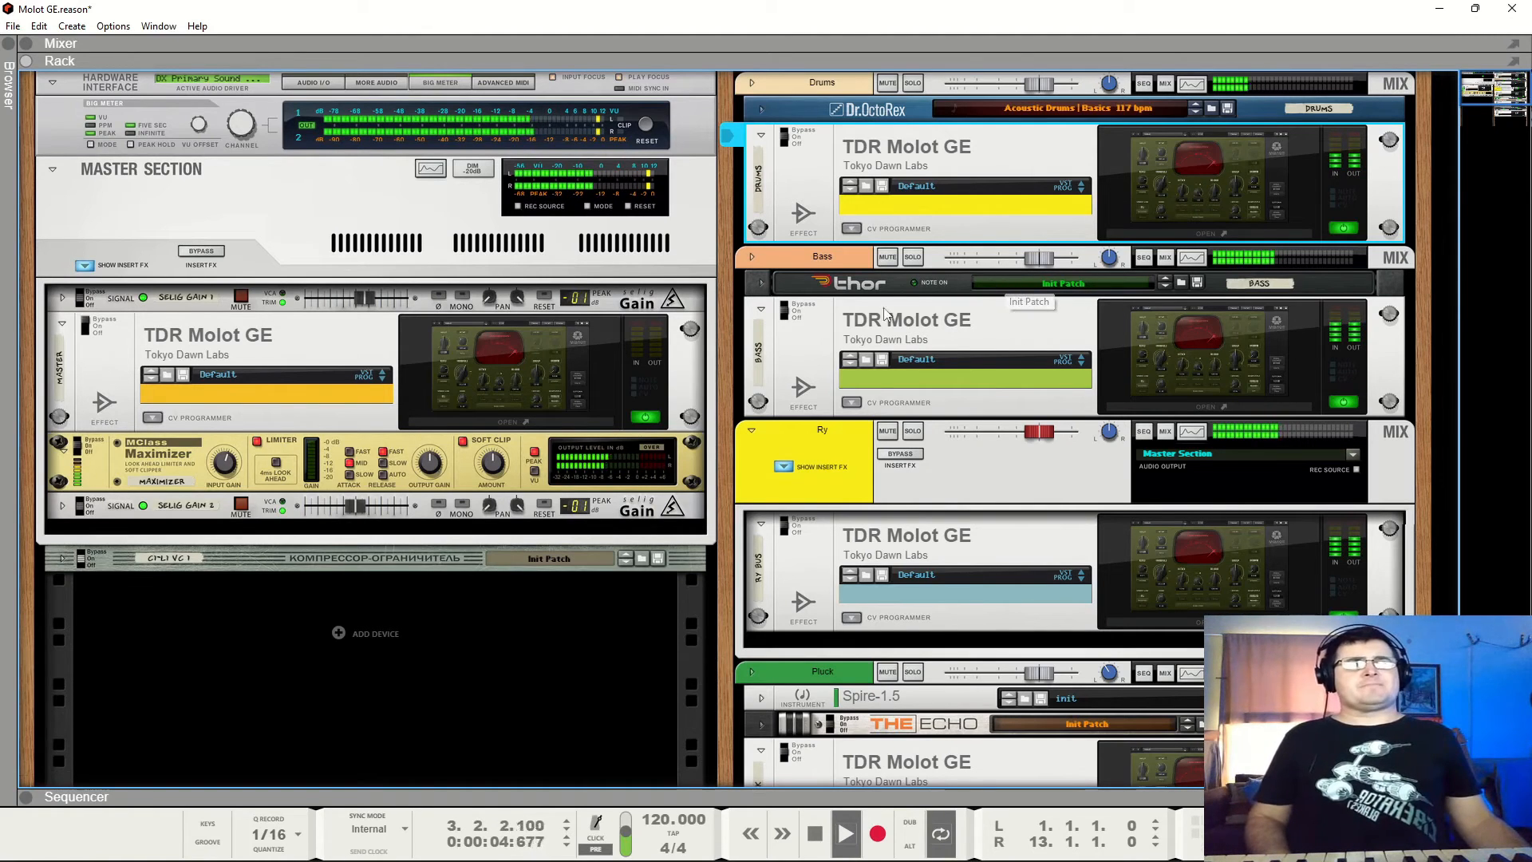
key("space")
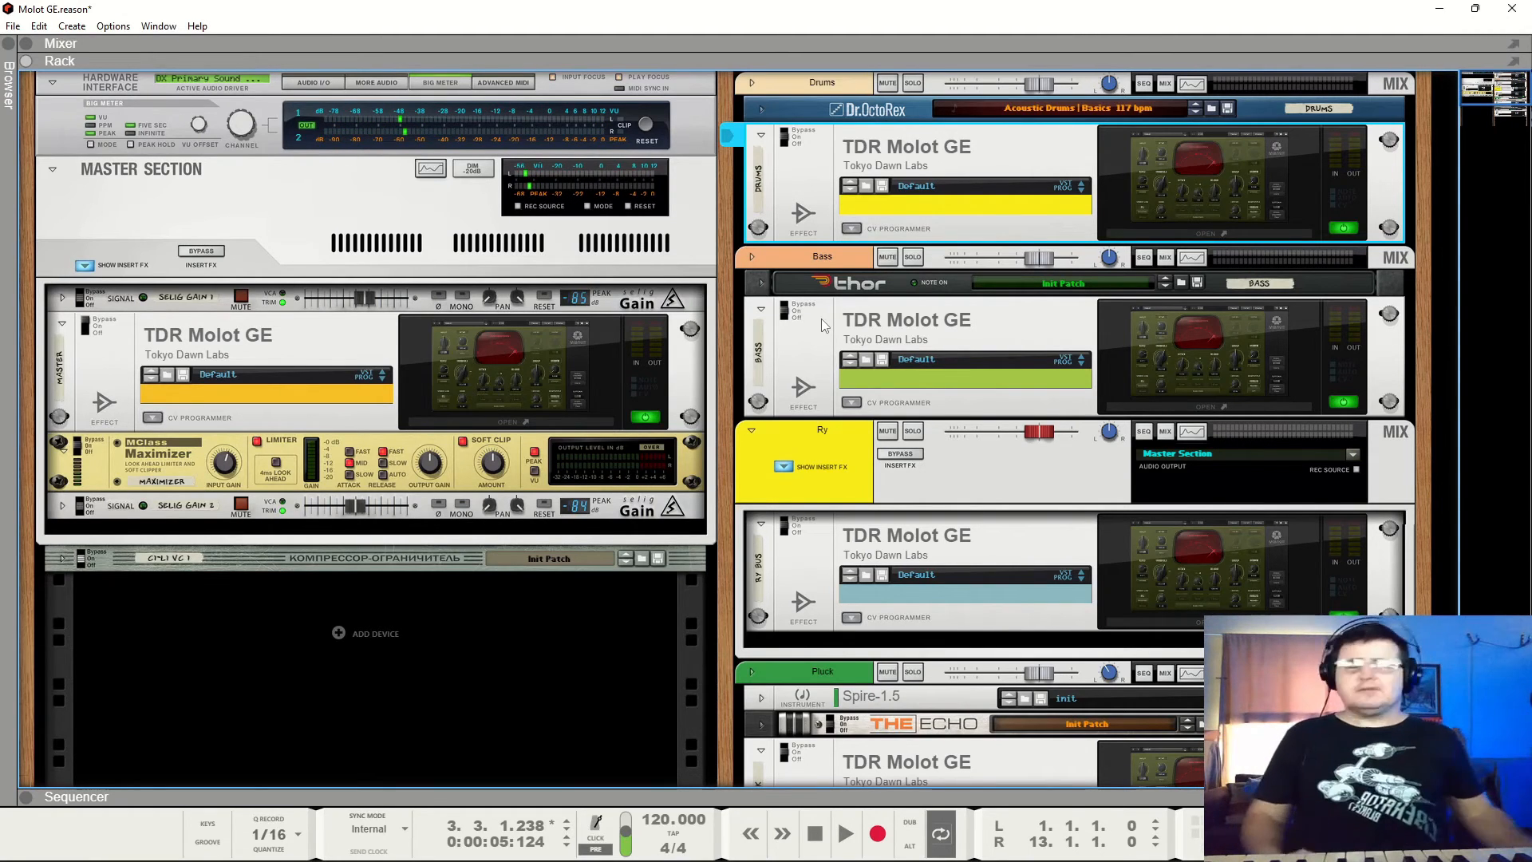
Open the master TDR Molot GE during playback, dismiss its demo notice, and keep its window open below the rack's big meter.
key("space")
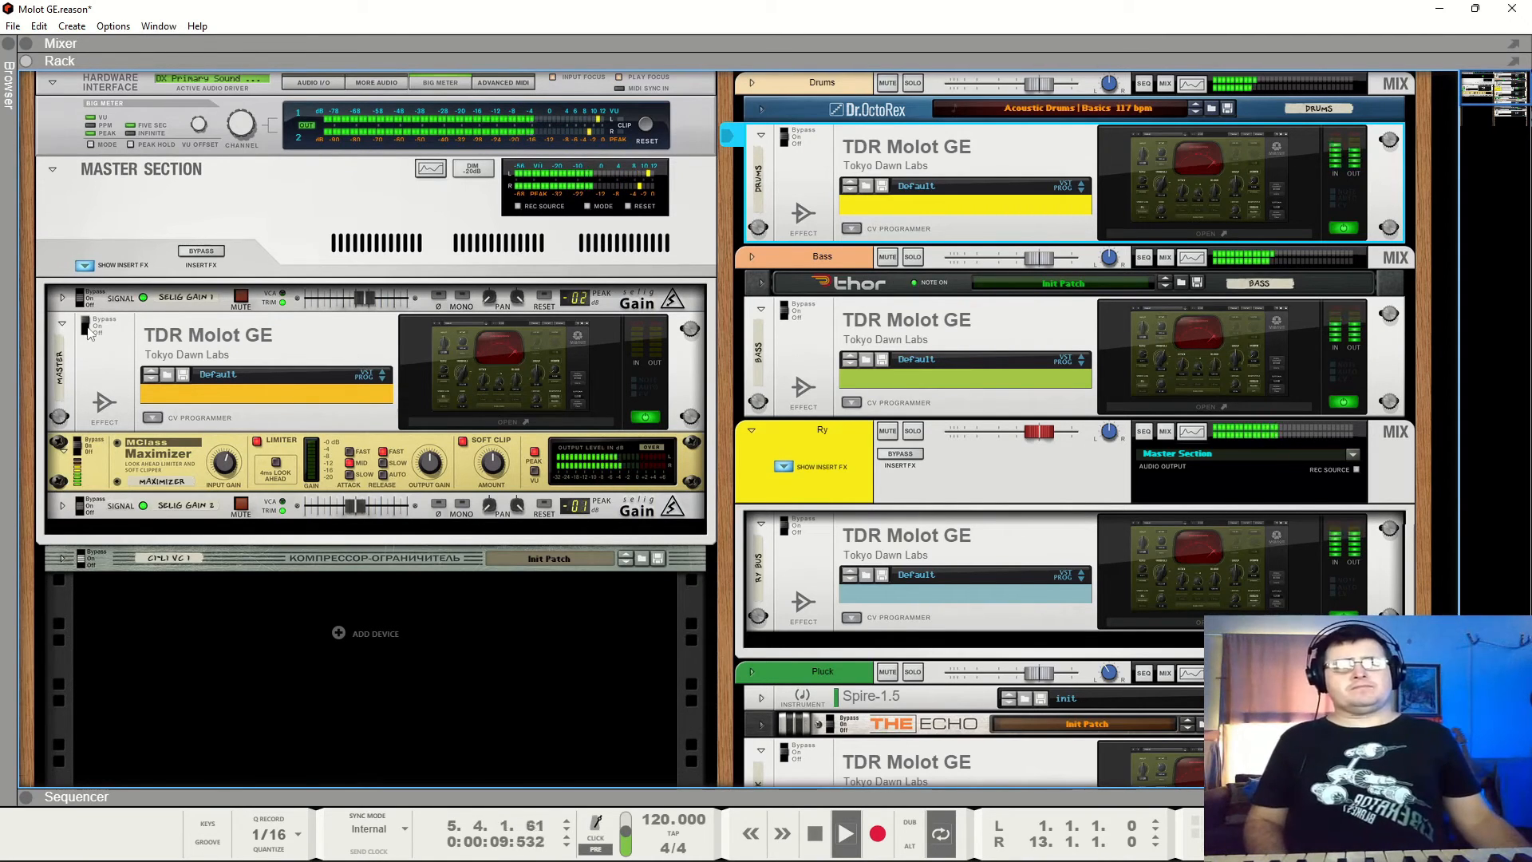
left_click(476, 367)
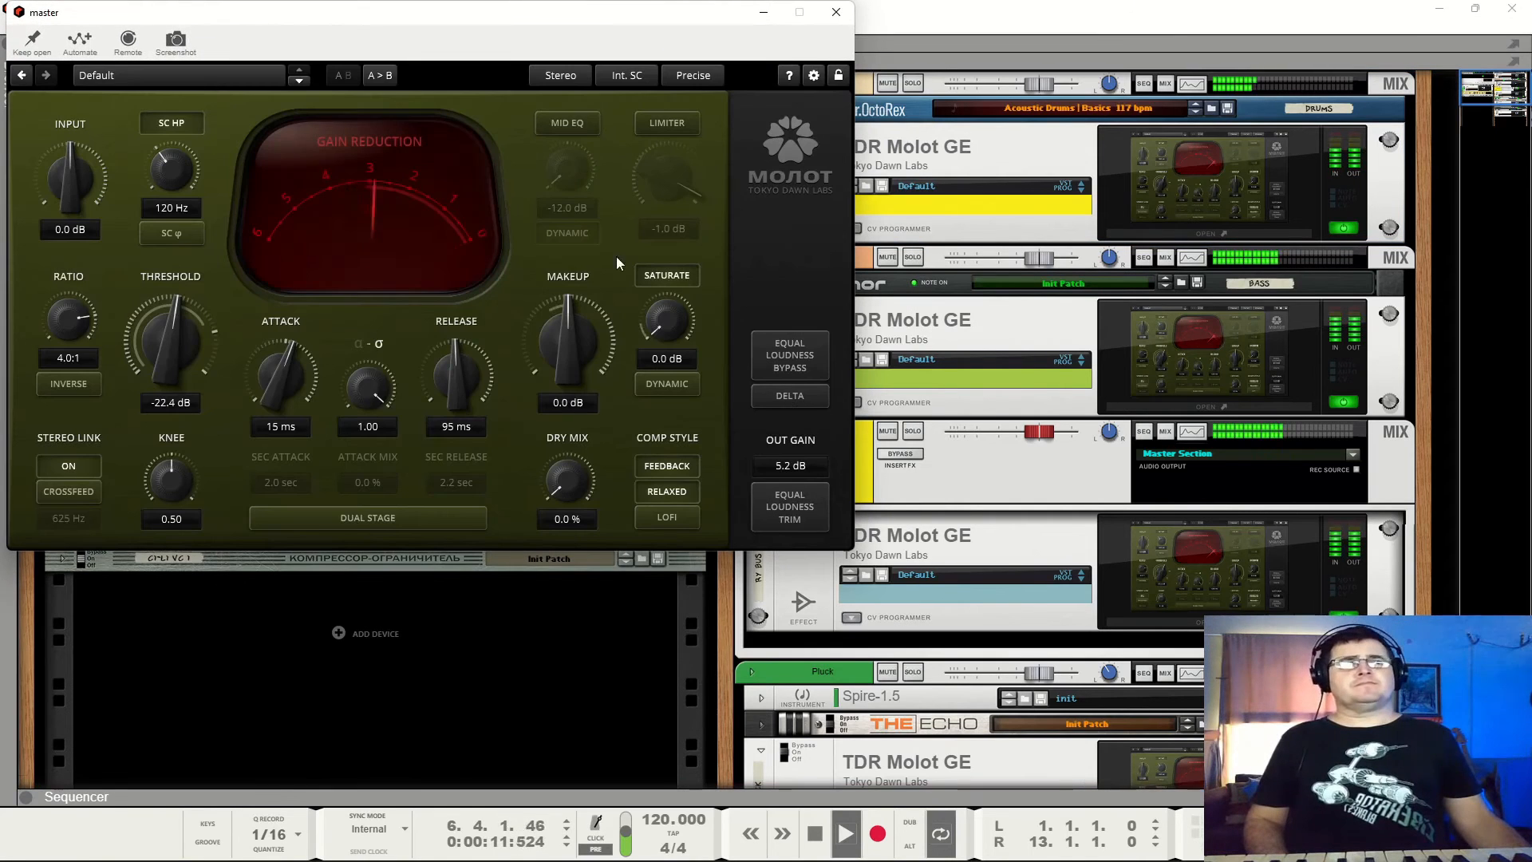
key("space")
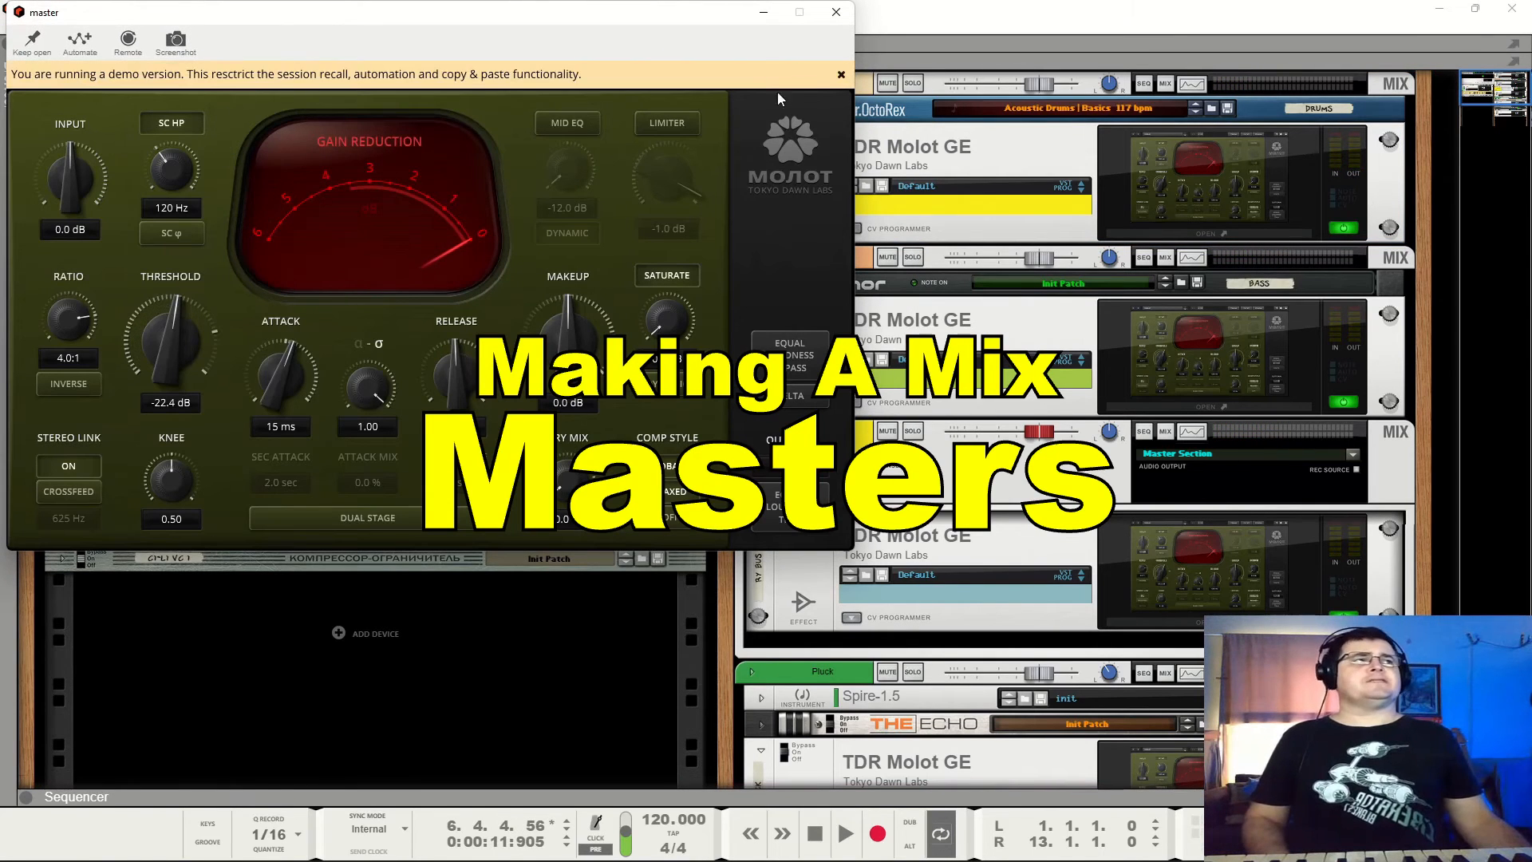
left_click(842, 75)
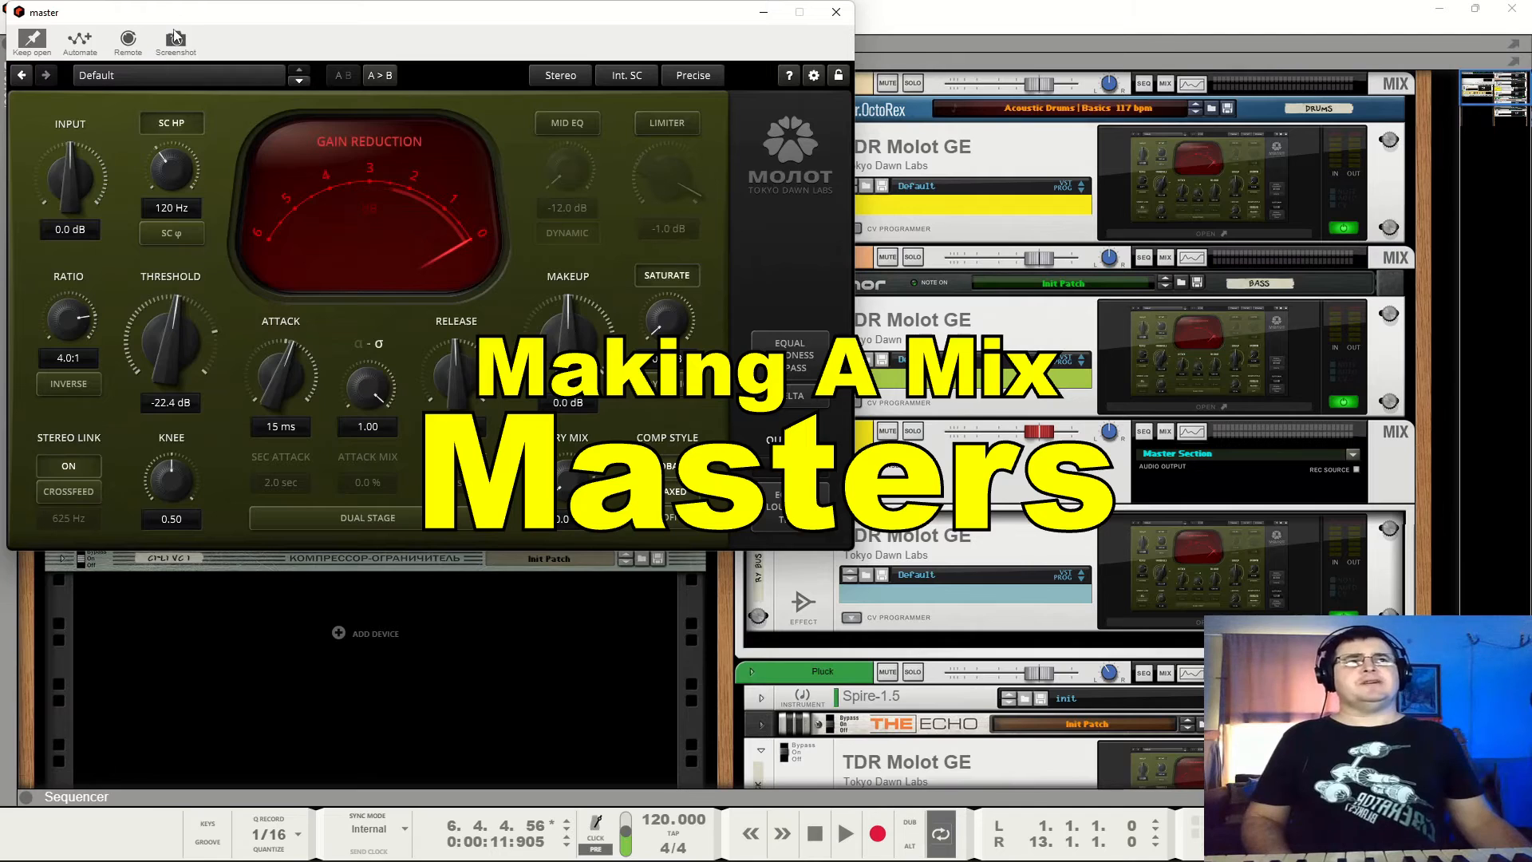
left_click_drag(181, 19, 244, 174)
During playback, set the master compressor's threshold to -38.0 dB, alpha-sigma to 0.00, attack to 39 ms and release to 15 ms.
key("space")
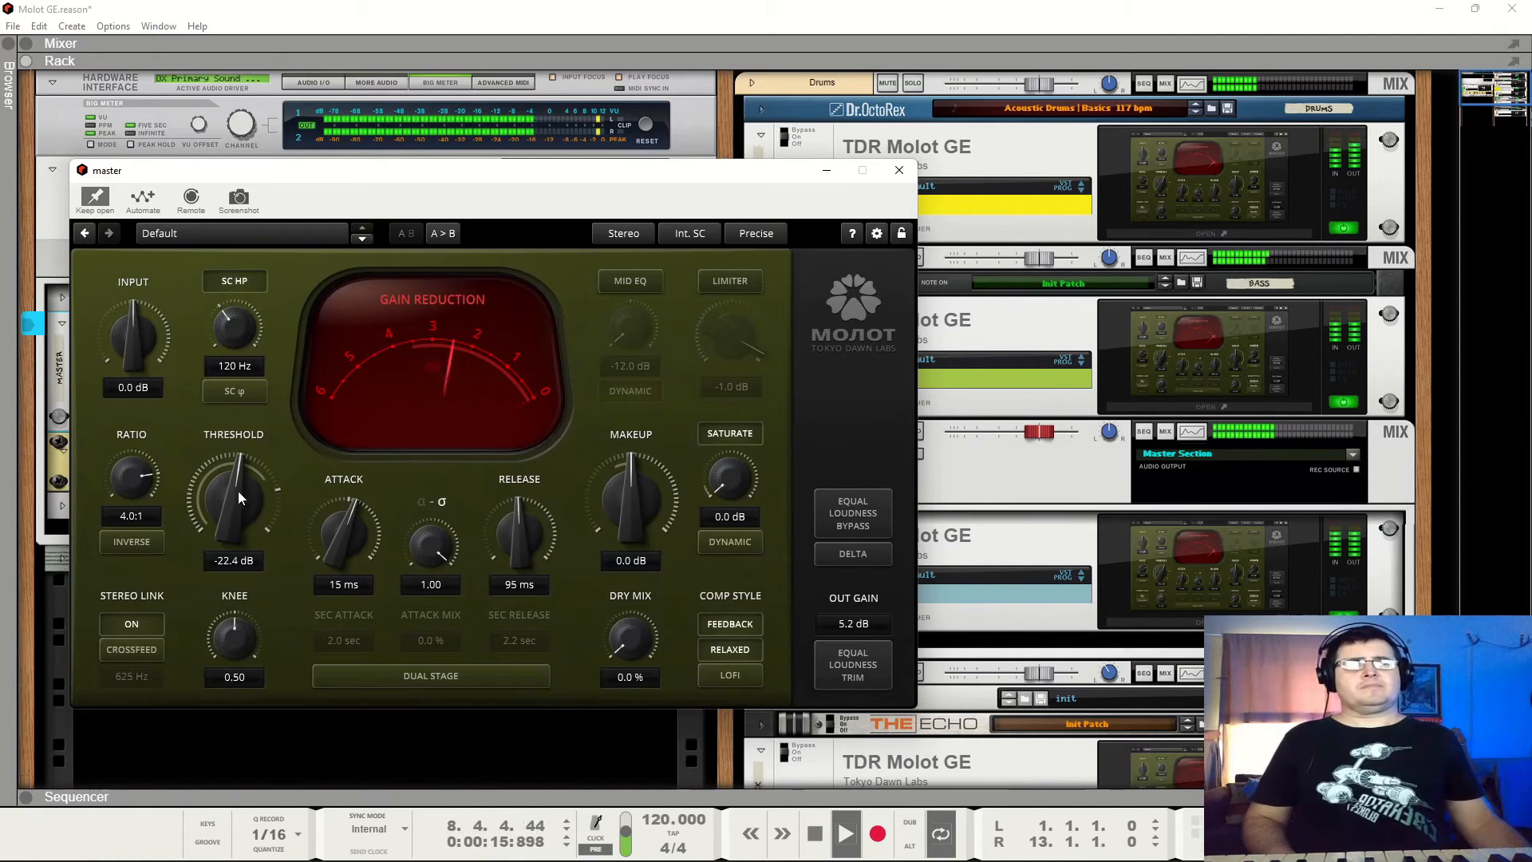
left_click_drag(239, 488, 239, 558)
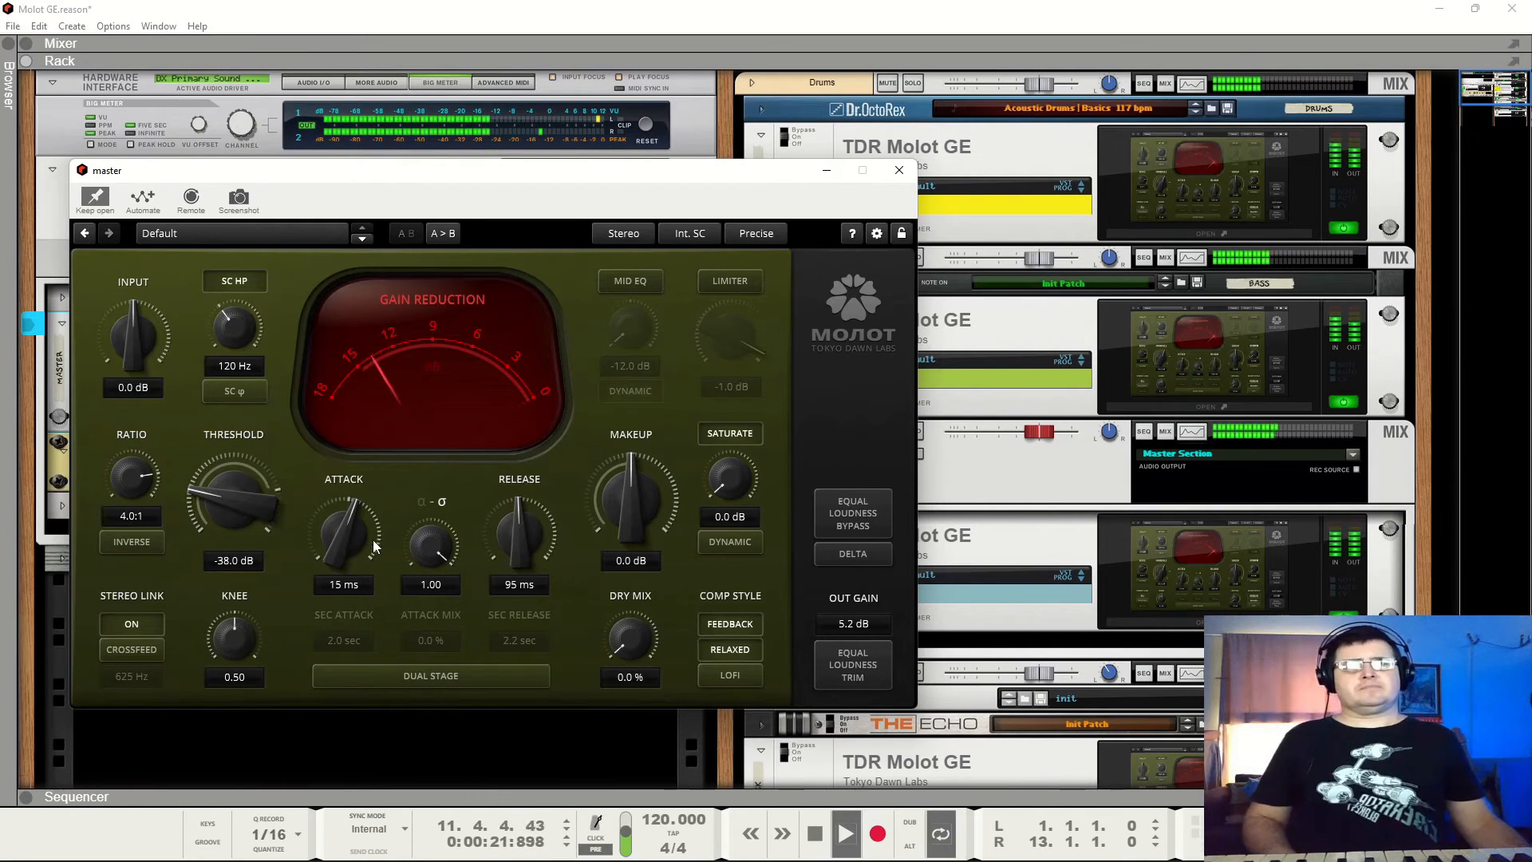
left_click_drag(438, 540, 431, 591)
left_click_drag(347, 526, 347, 496)
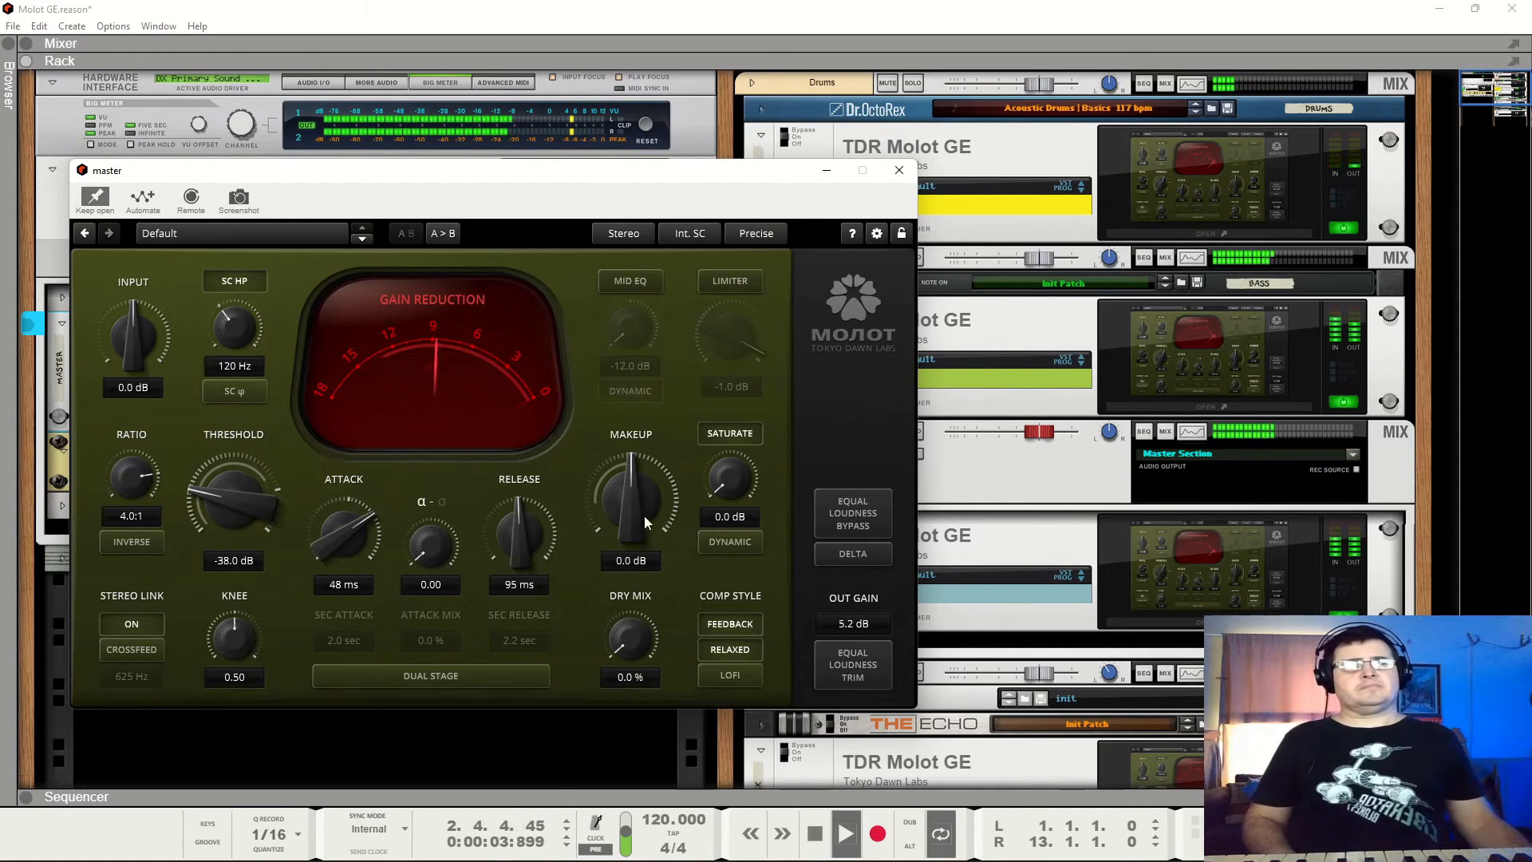
left_click_drag(517, 531, 517, 590)
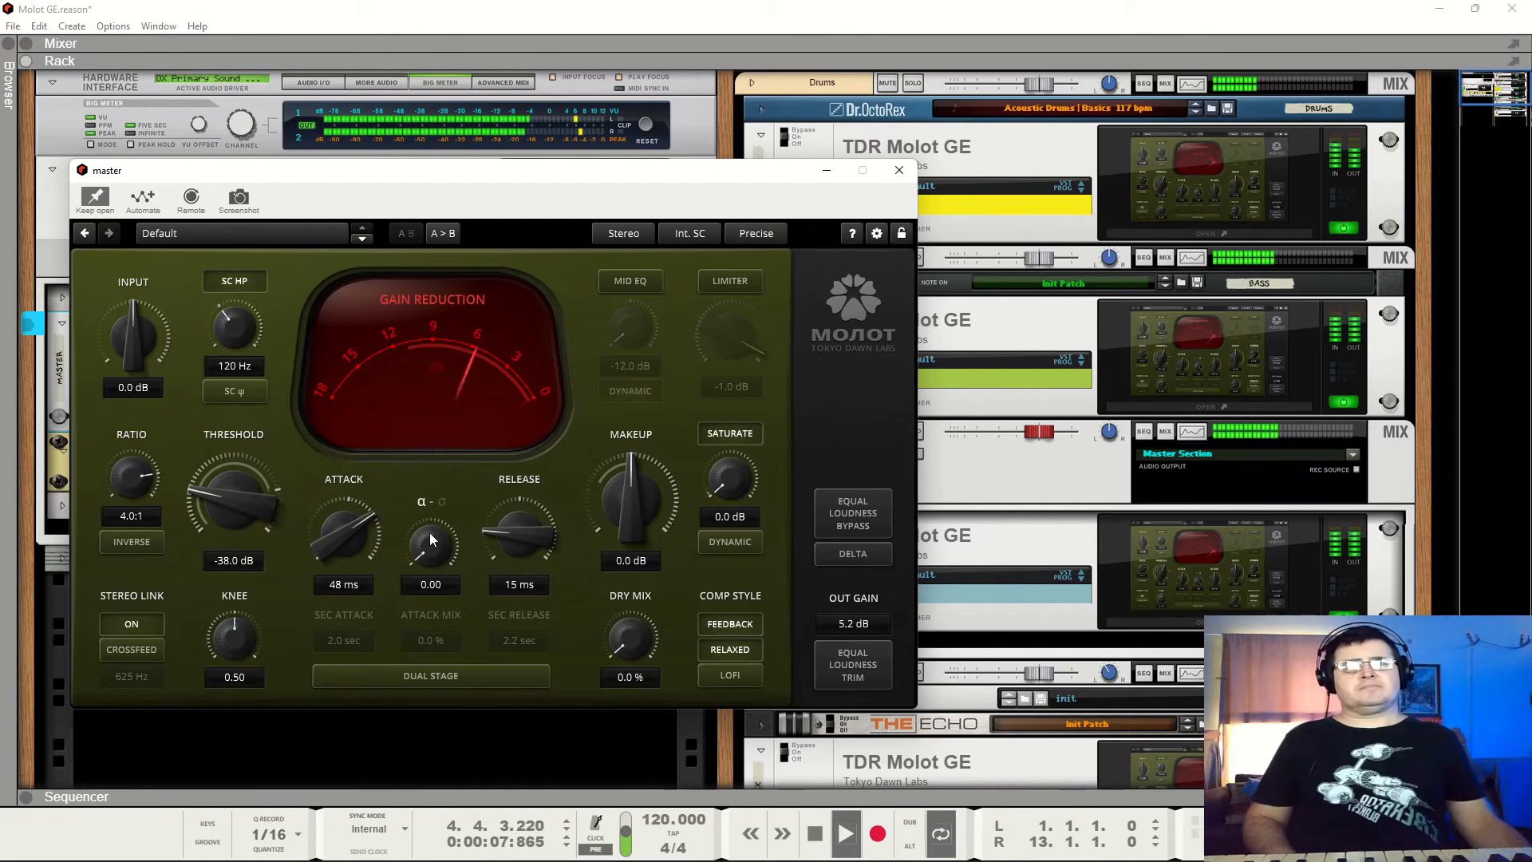
left_click_drag(351, 531, 363, 634)
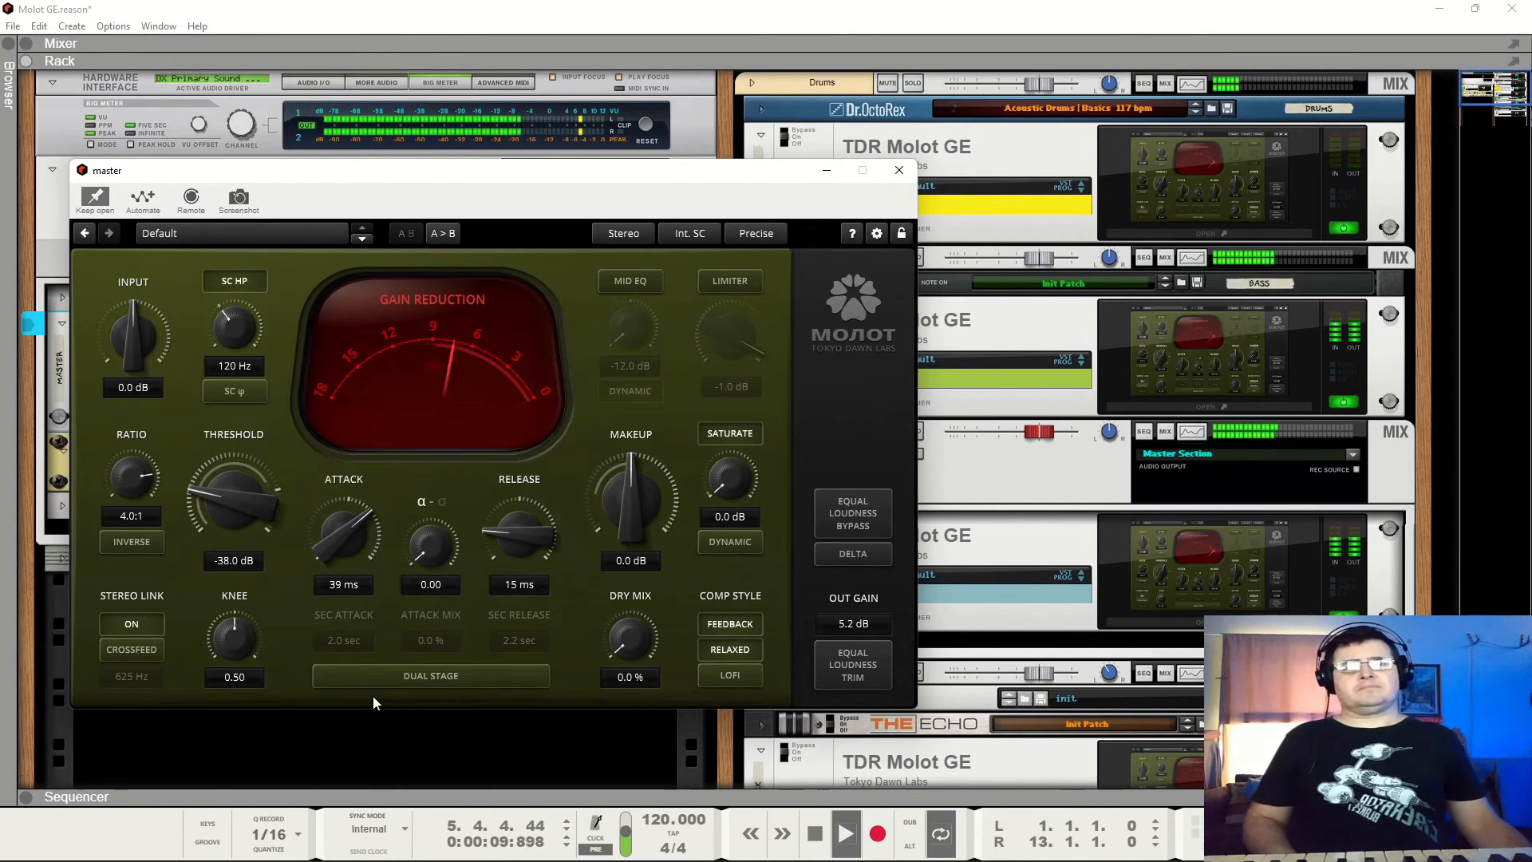
Enable the master compressor's dual stage, with alpha-sigma at 0.50, secondary attack at 135 ms and secondary release at 73 ms.
left_click(385, 679)
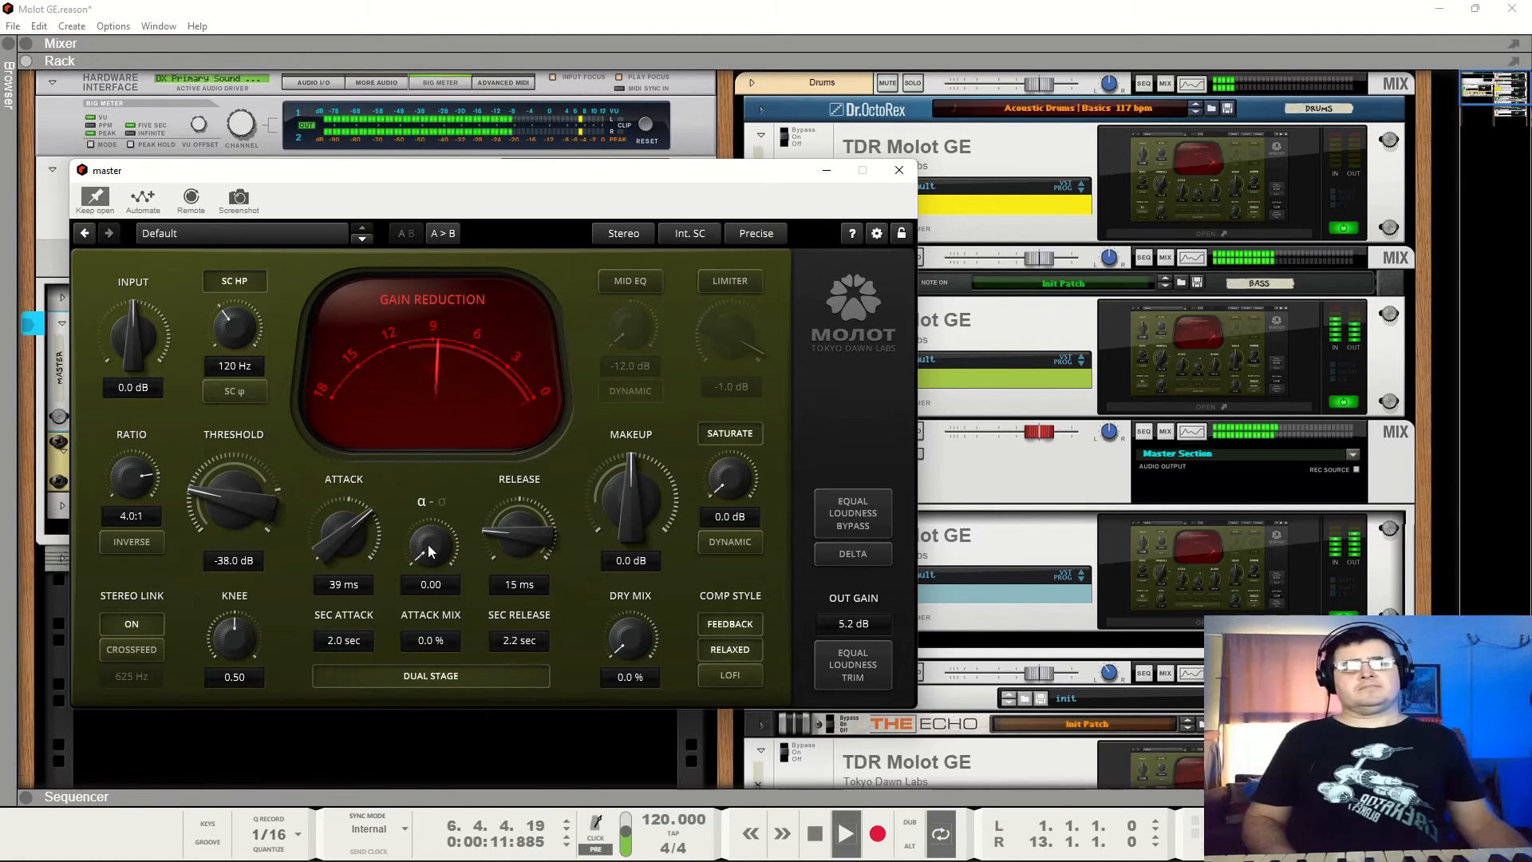
left_click_drag(429, 543, 430, 522)
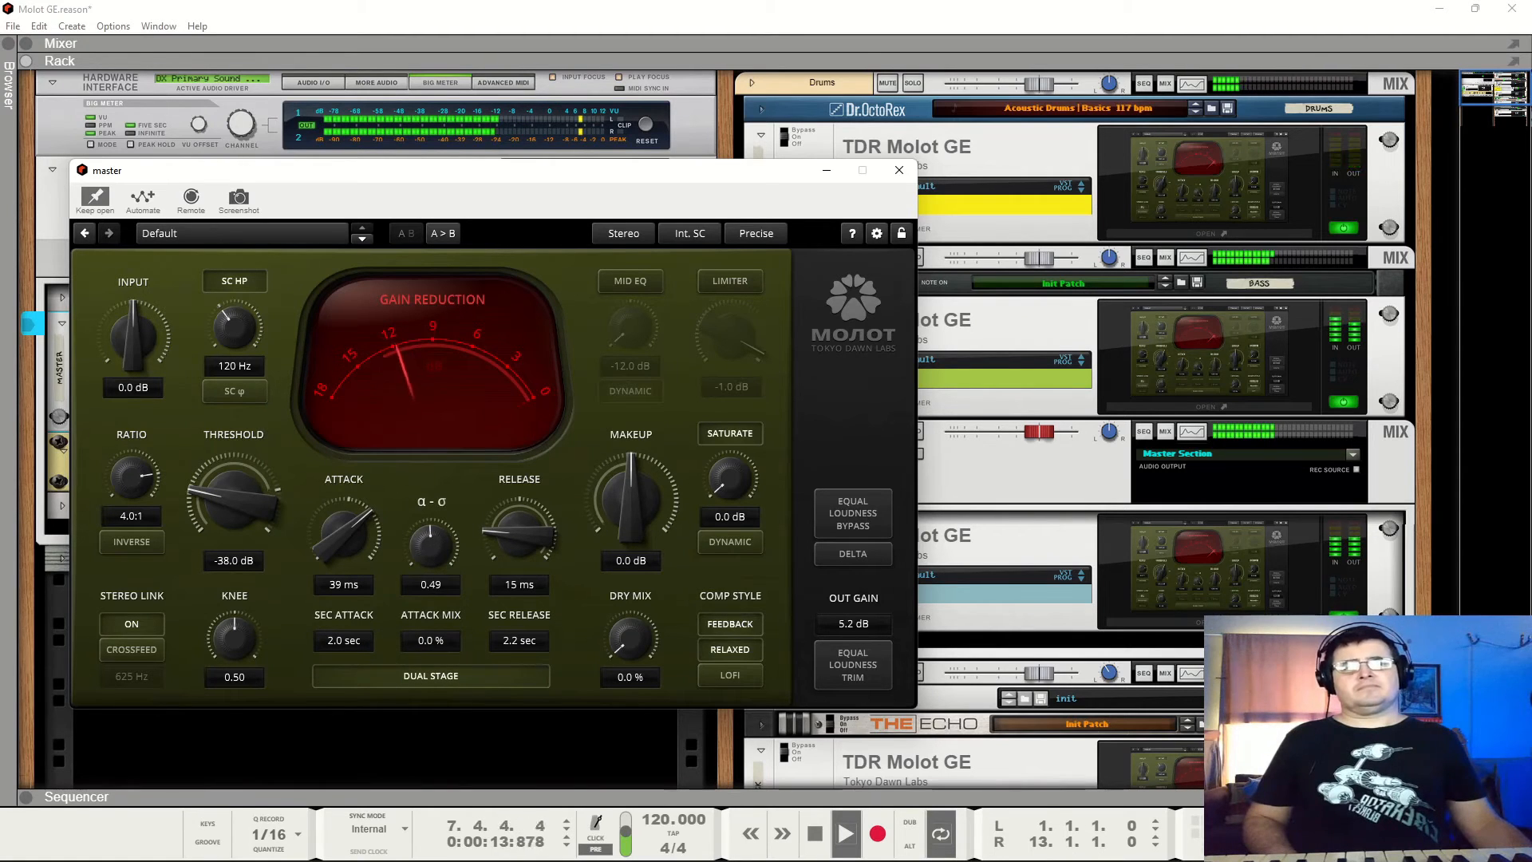
left_click_drag(431, 545, 431, 582)
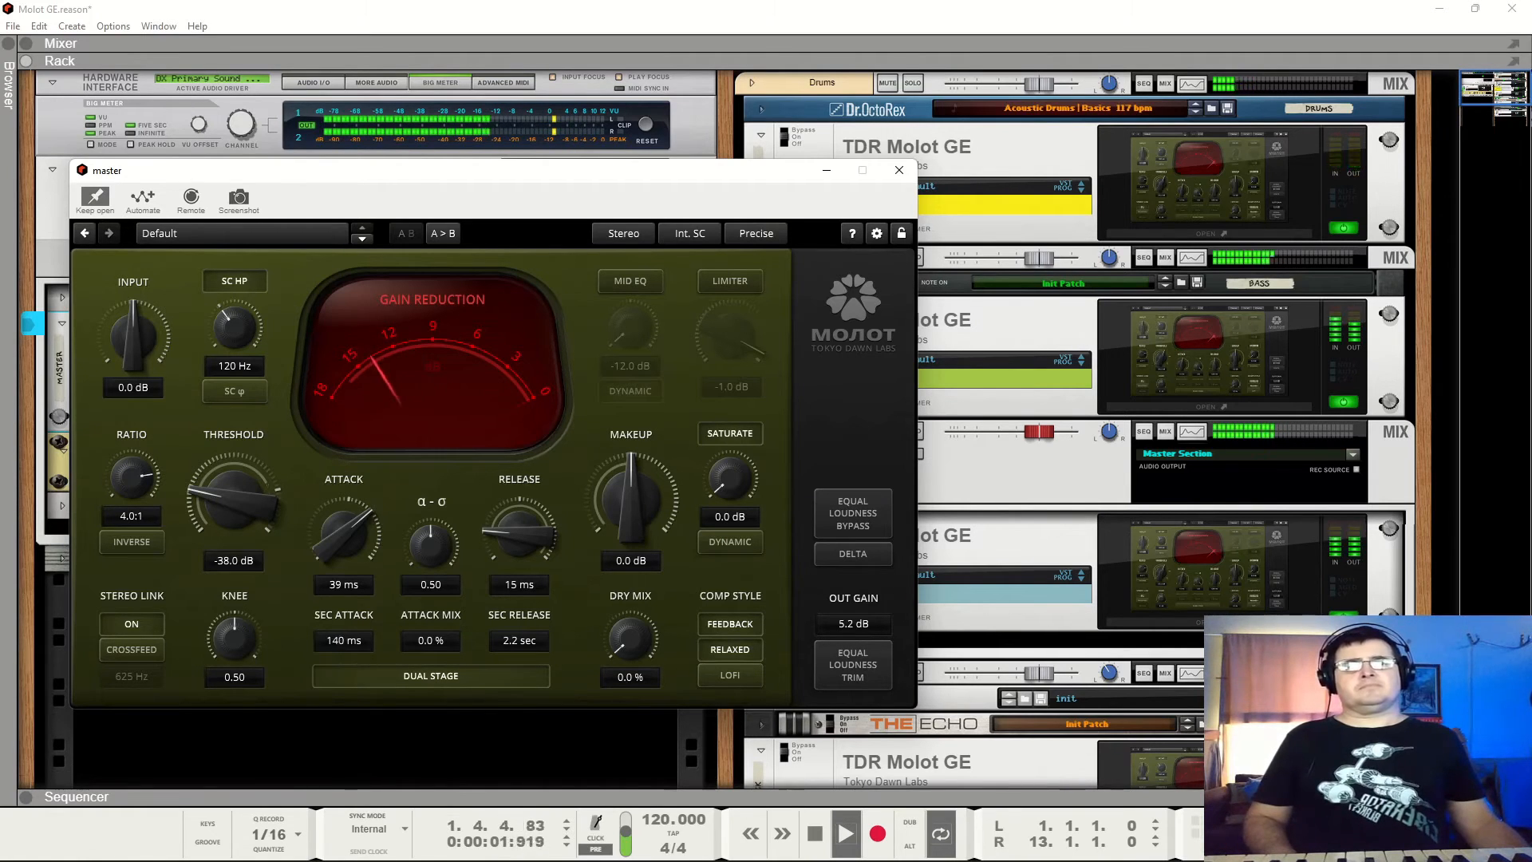
left_click_drag(346, 648, 346, 646)
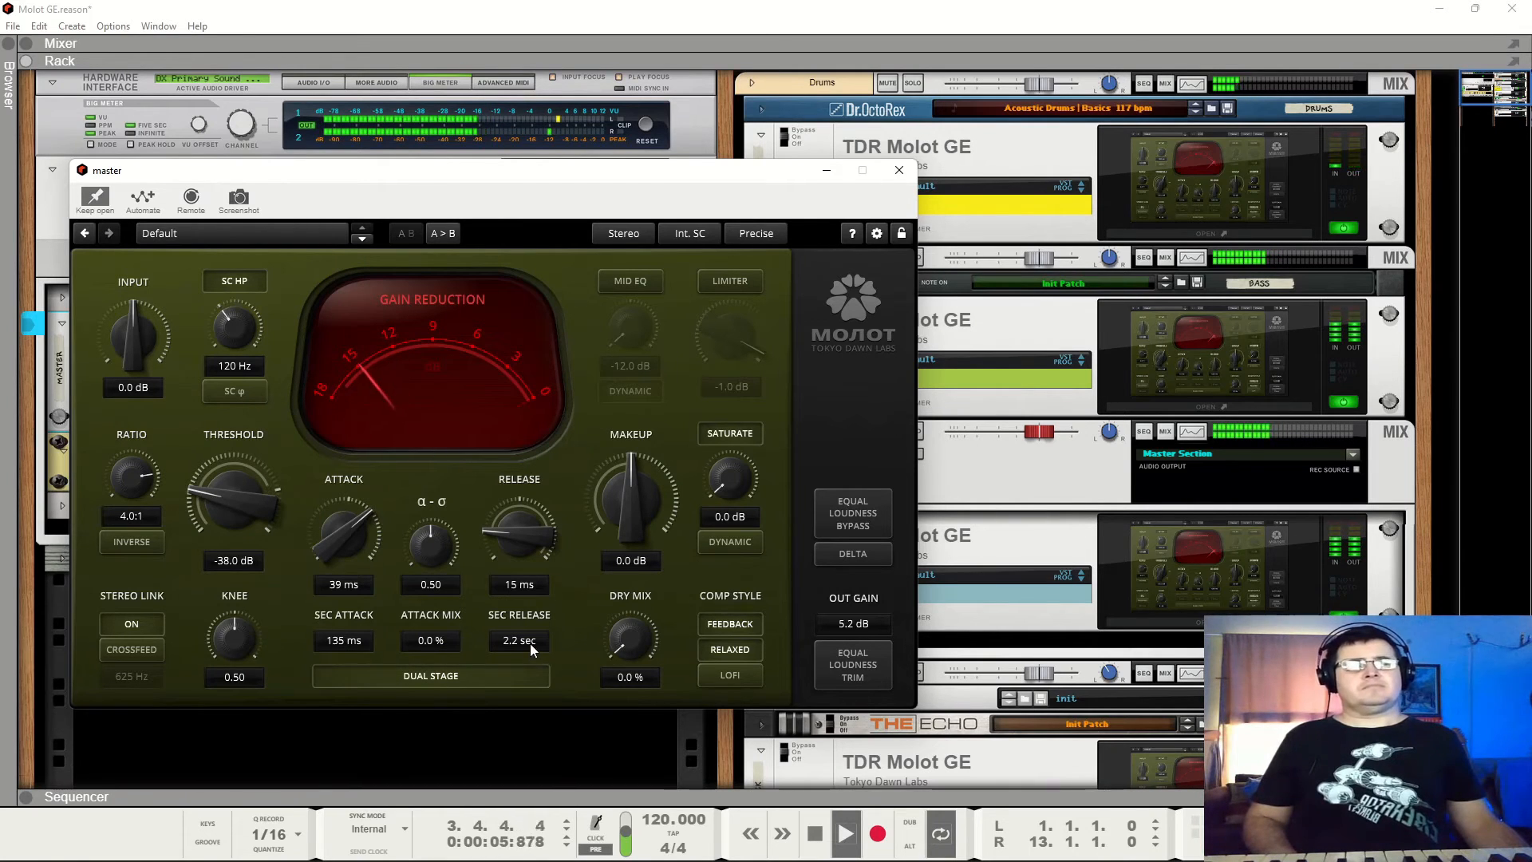
left_click_drag(530, 643, 529, 699)
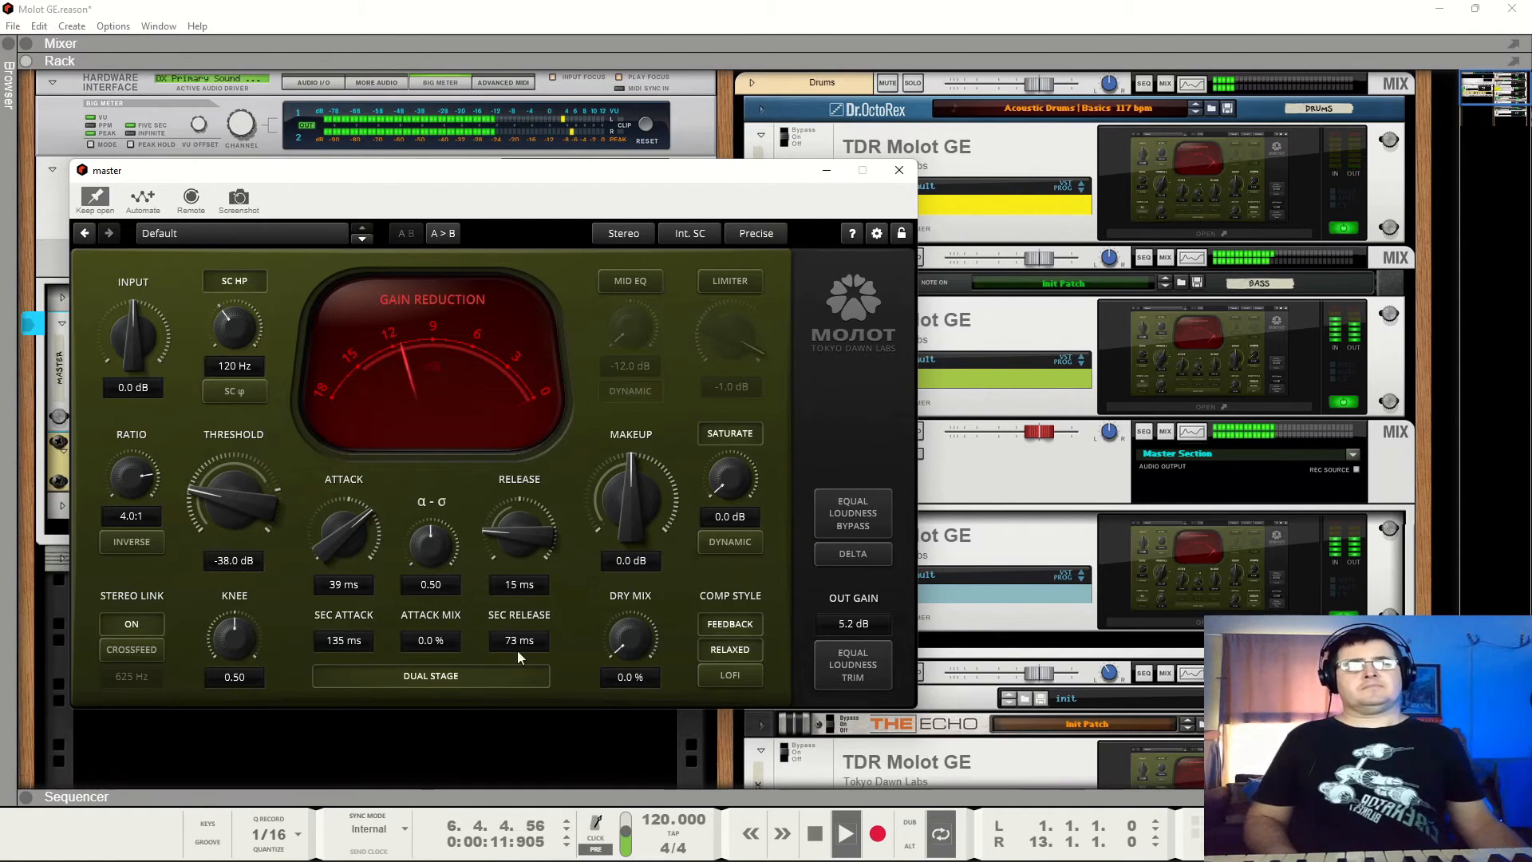
Set the master compressor's makeup to 2.9 dB and check the gain reduction over several short playbacks.
left_click_drag(629, 510, 629, 457)
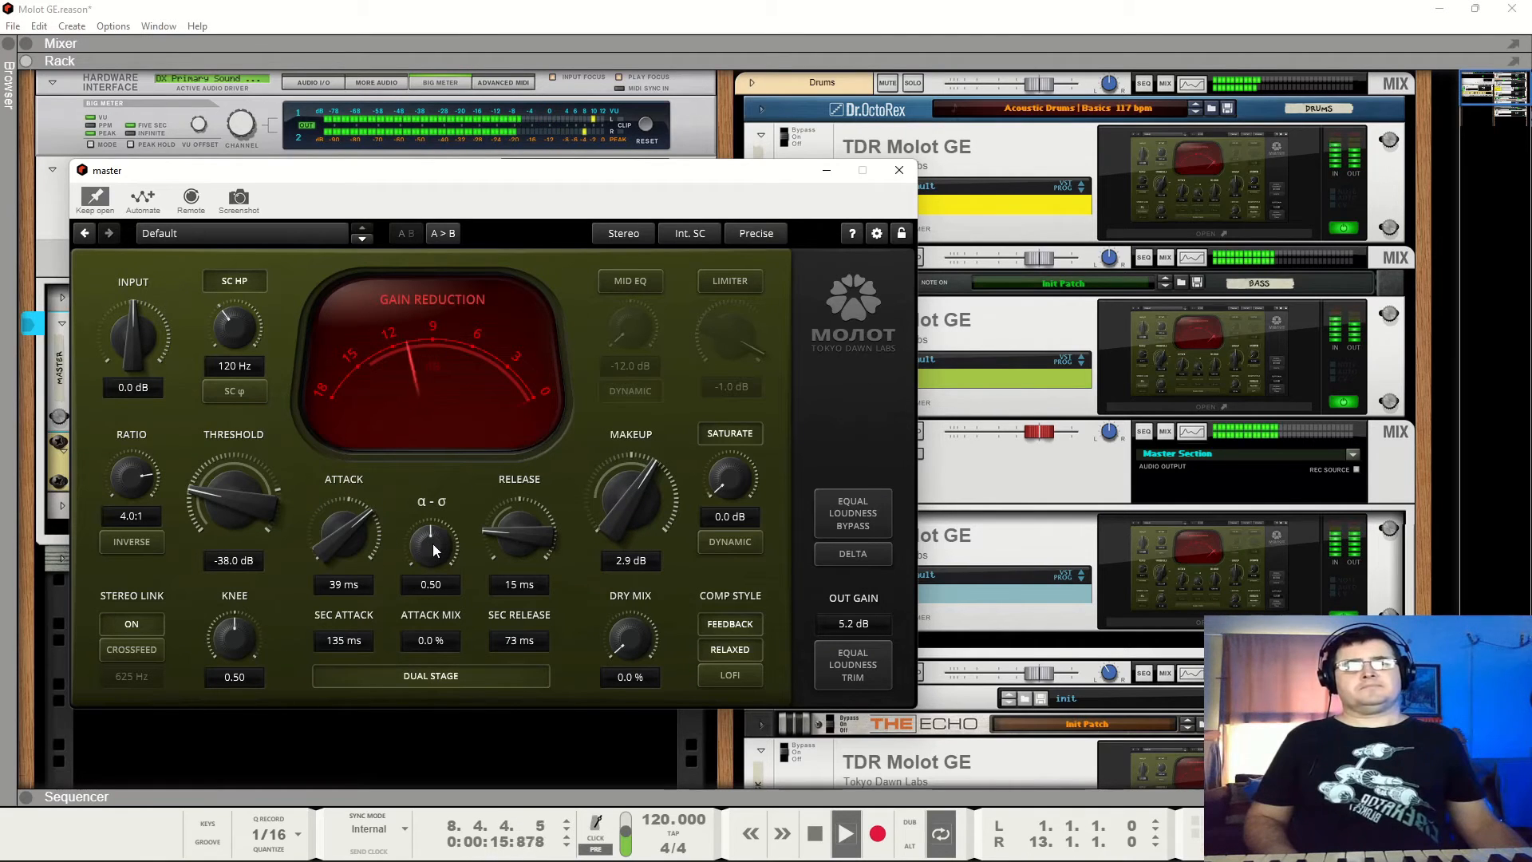
key("space")
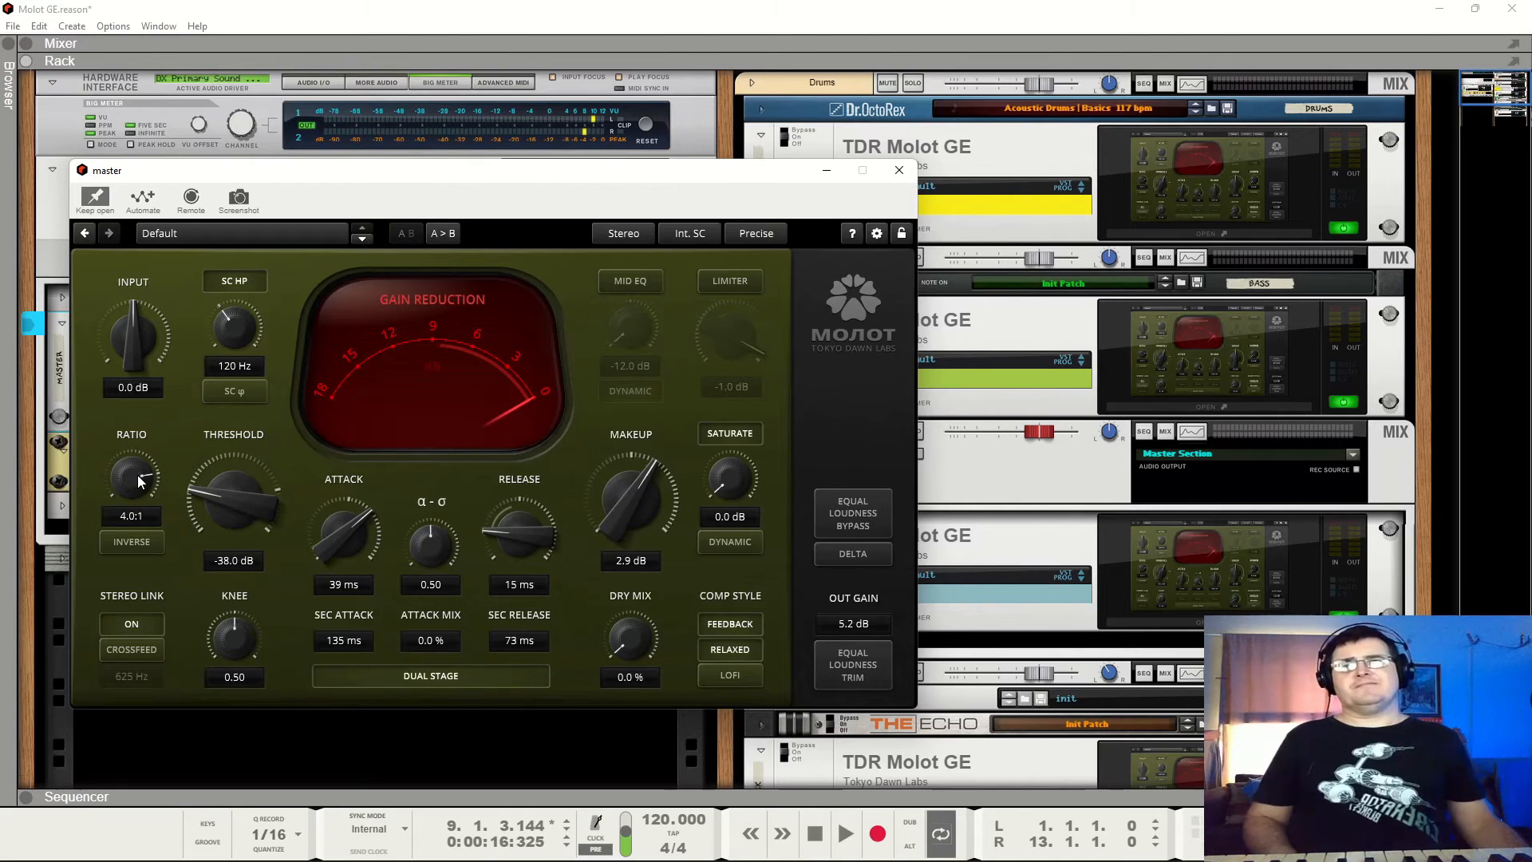
key("space")
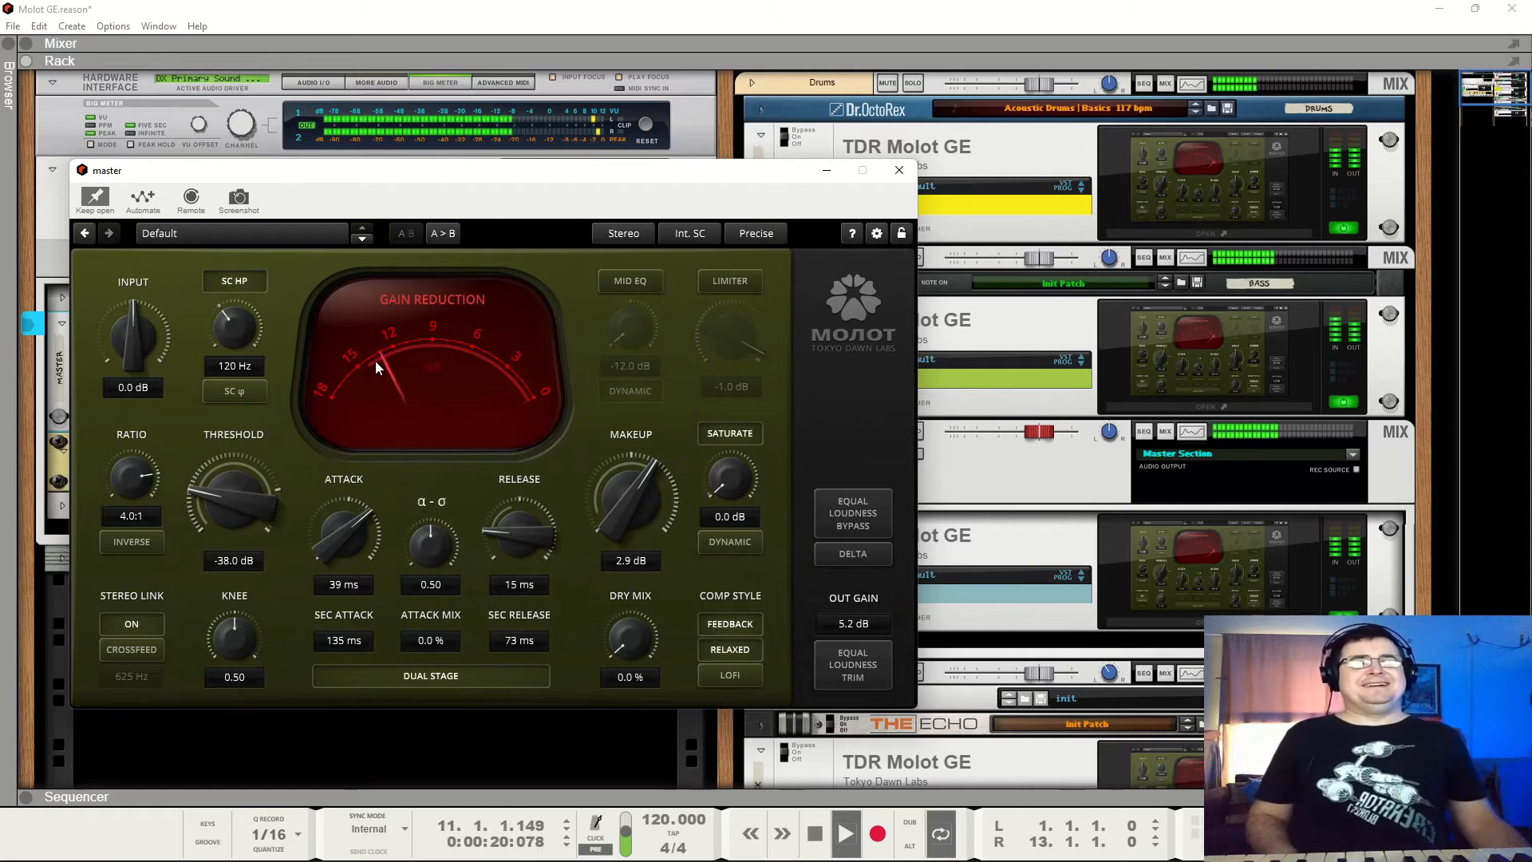
key("space")
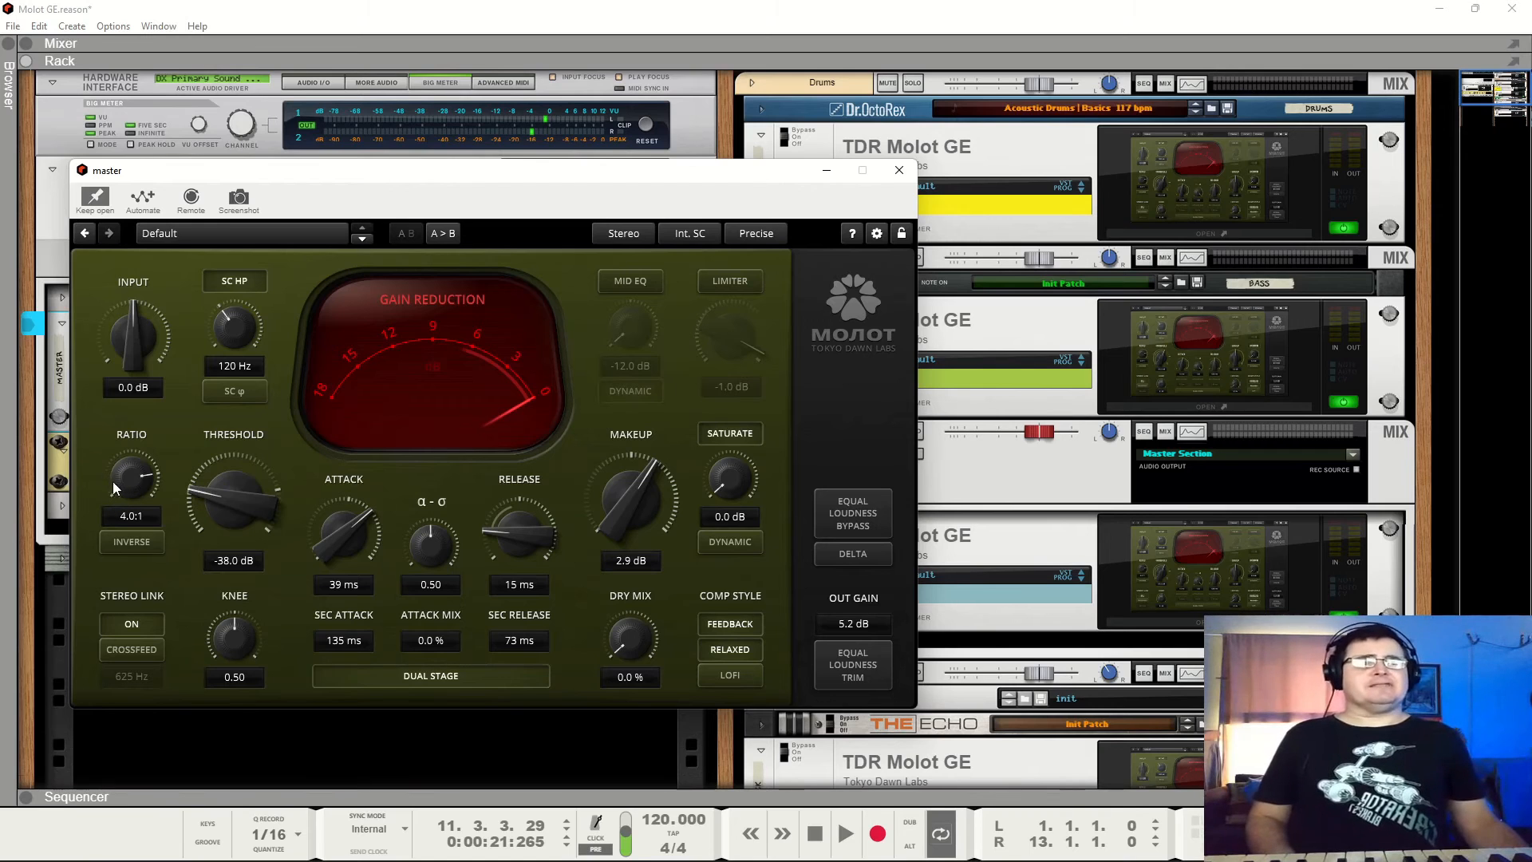
key("space")
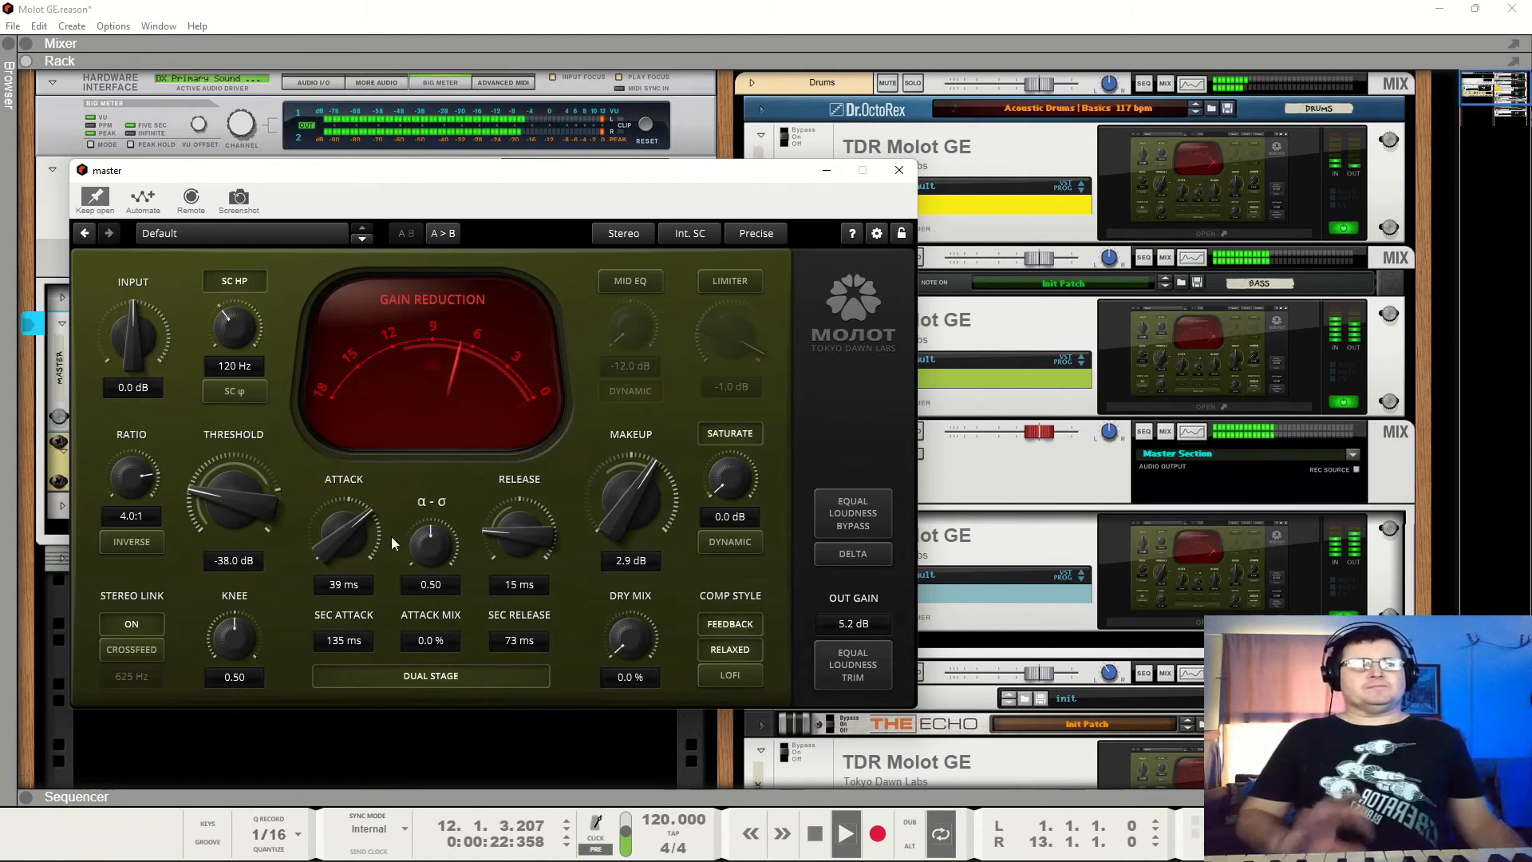
Compare the master compressor's alpha-sigma at 1.00 and 0.00 by playing the mix, leaving it at 0.00.
left_click_drag(429, 544, 429, 463)
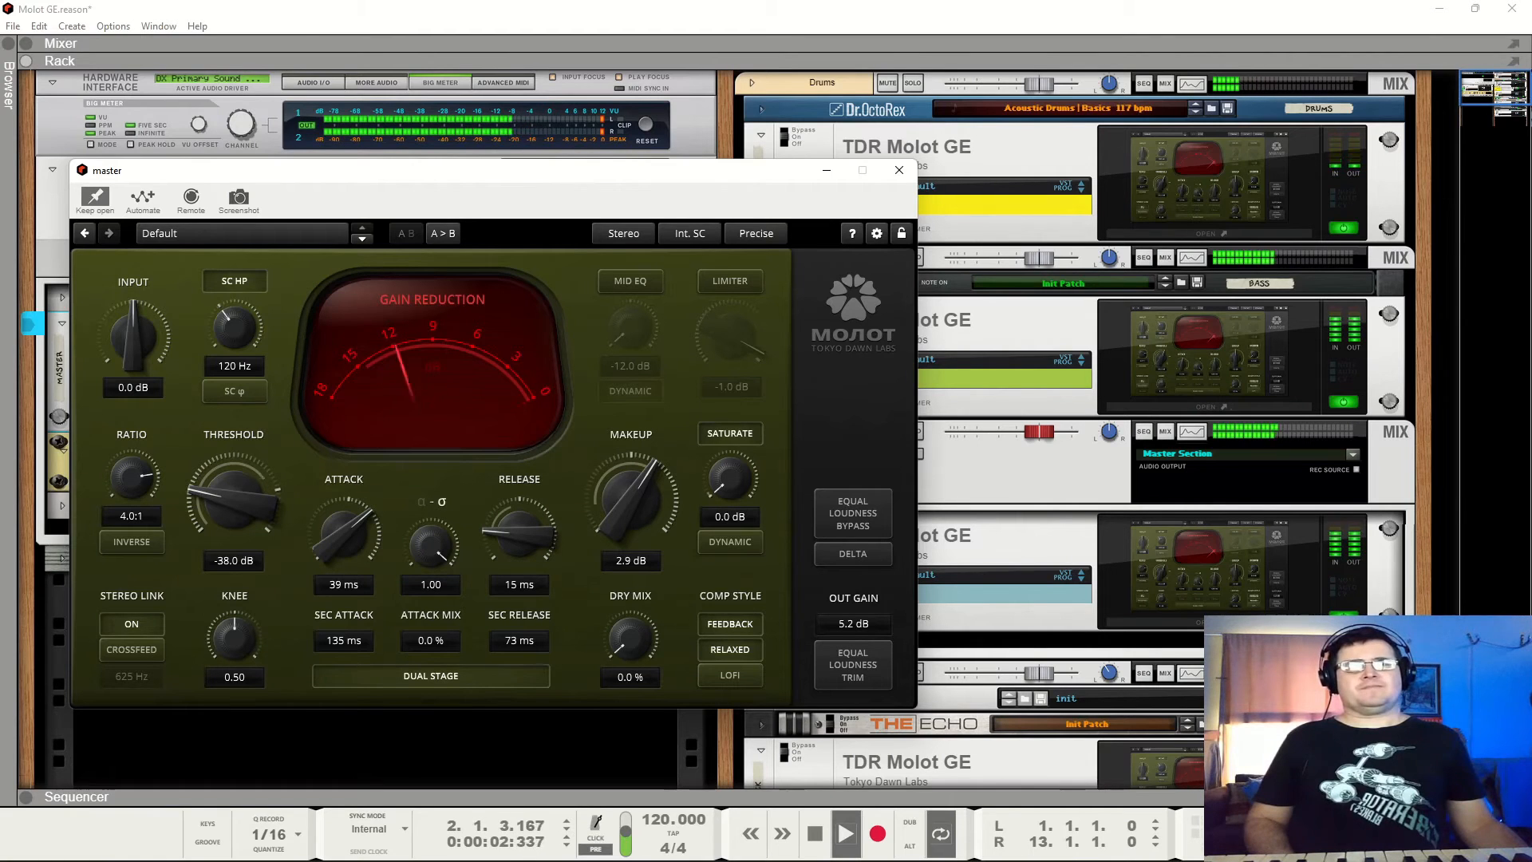
key("space")
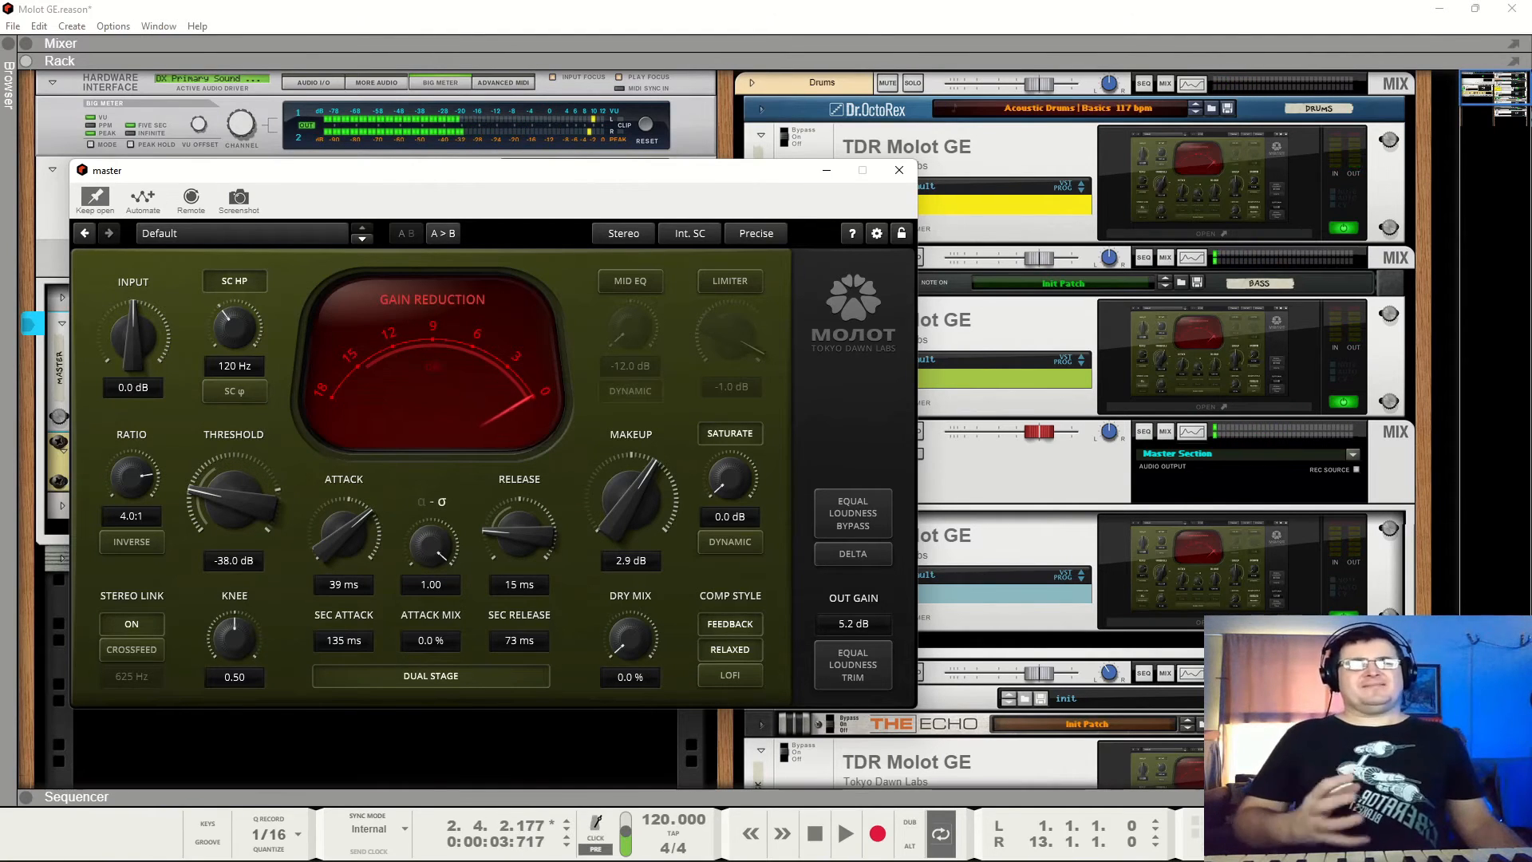
left_click_drag(429, 544, 429, 711)
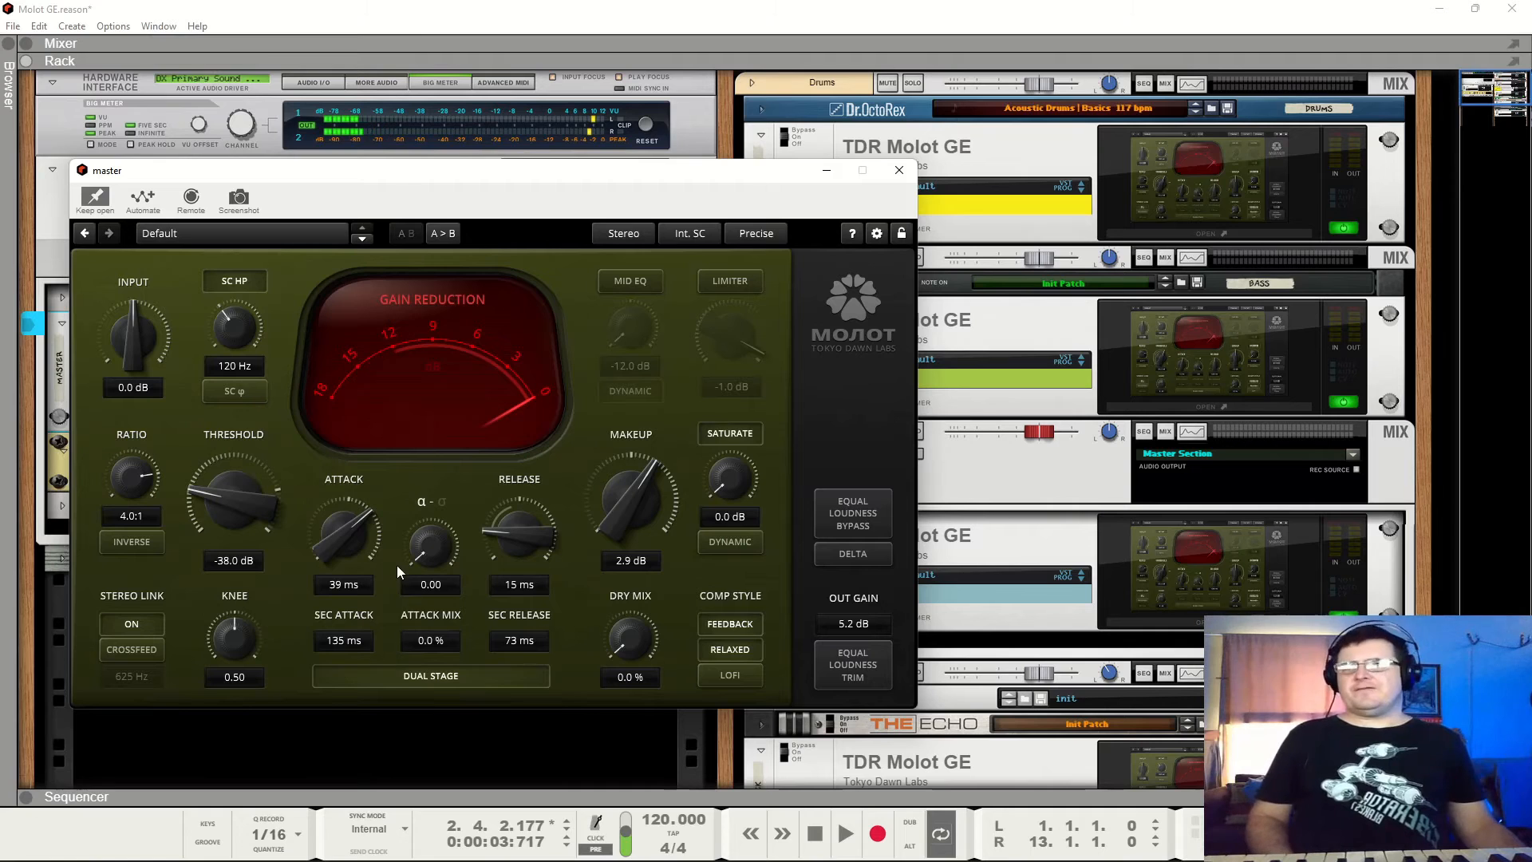
key("space")
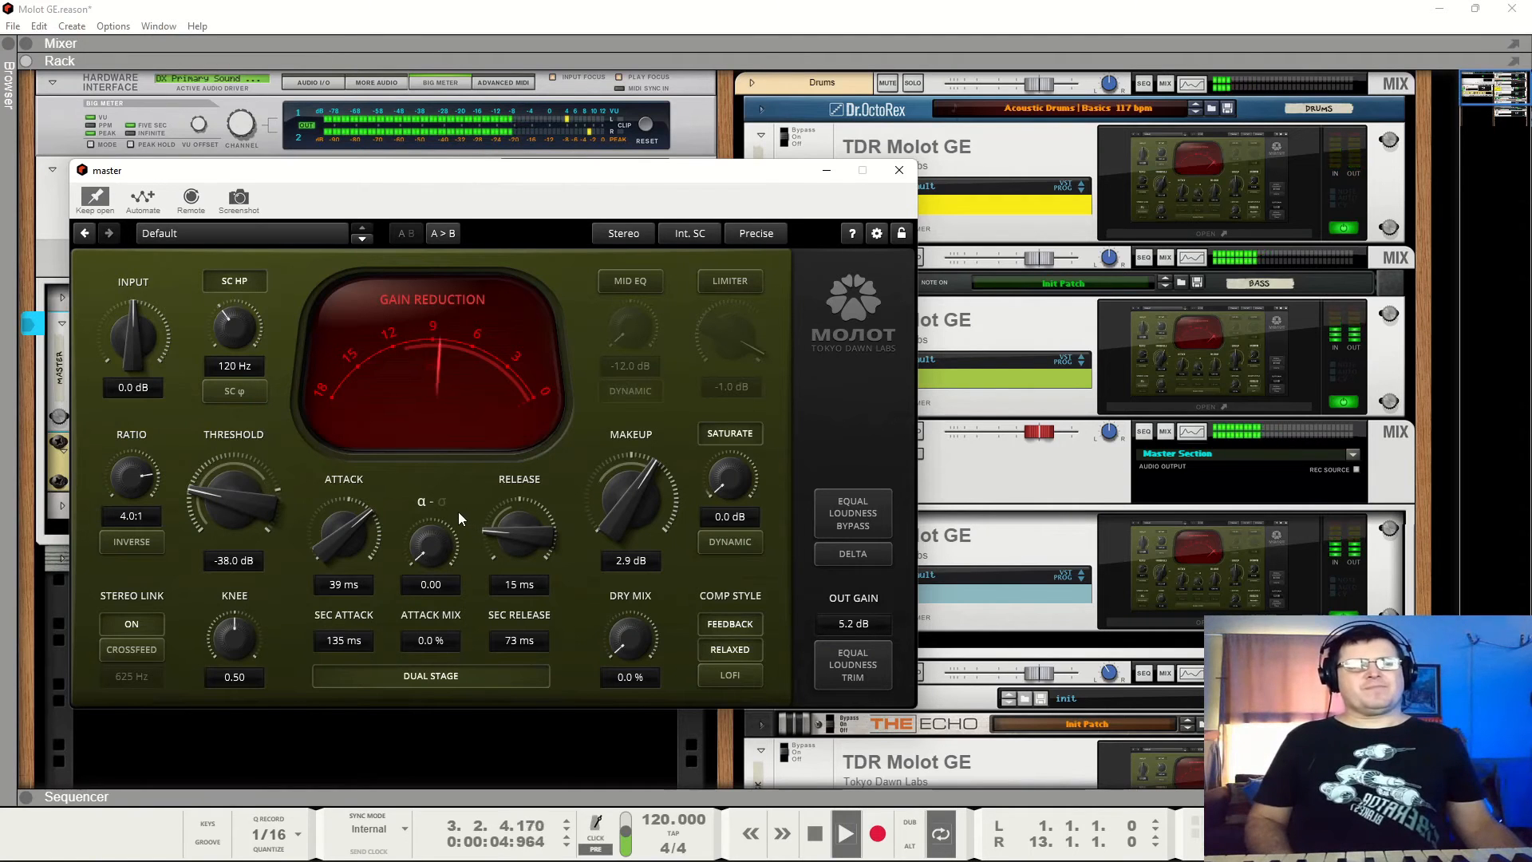
Set the master compressor's saturation to 4.1 dB and compare the playing mix with and without equal loudness bypass.
left_click_drag(698, 485, 698, 454)
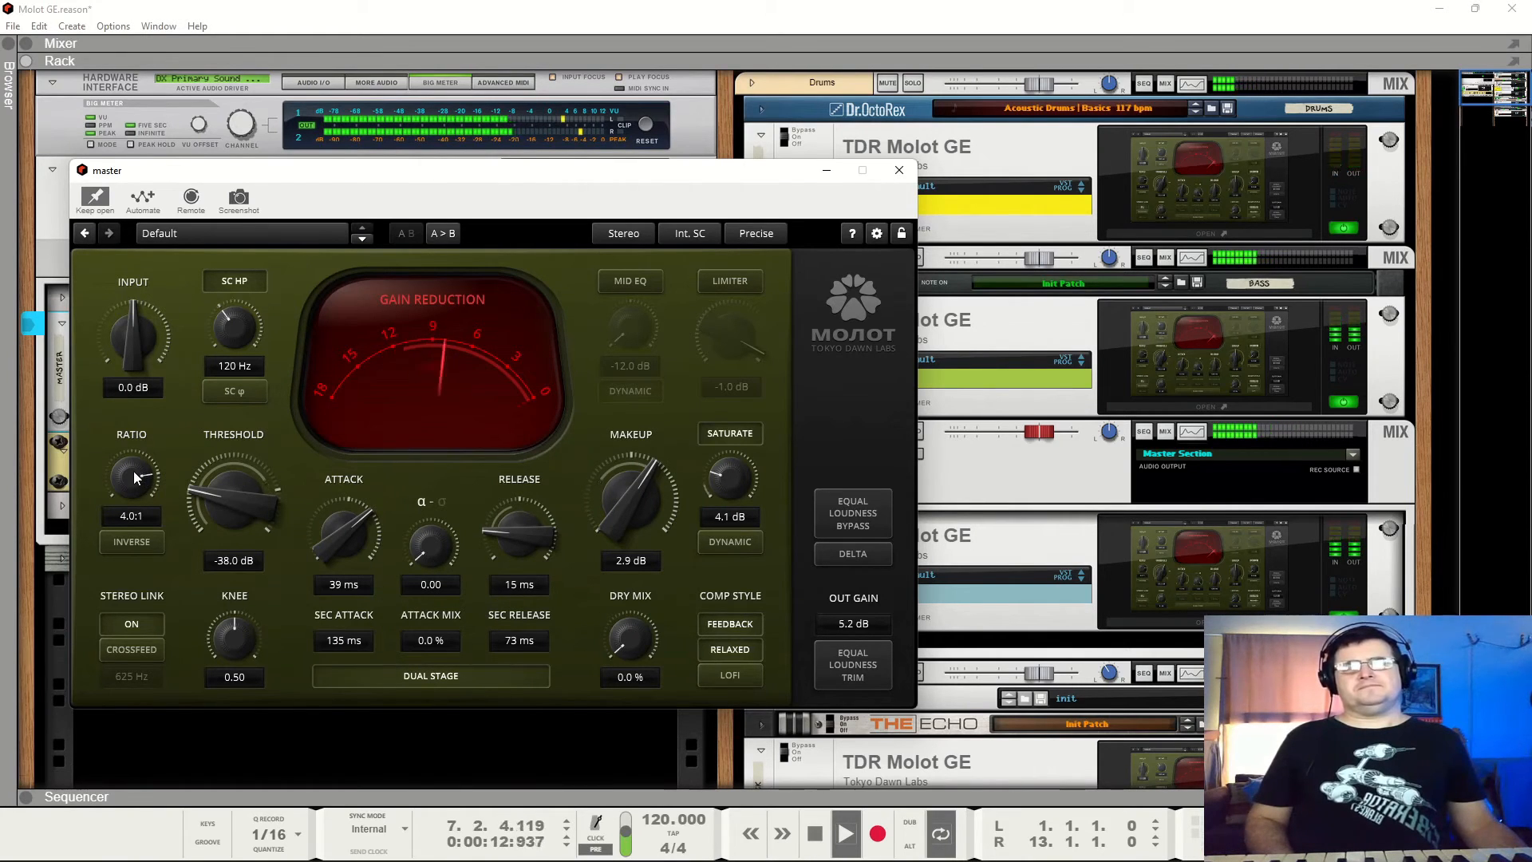
left_click(851, 515)
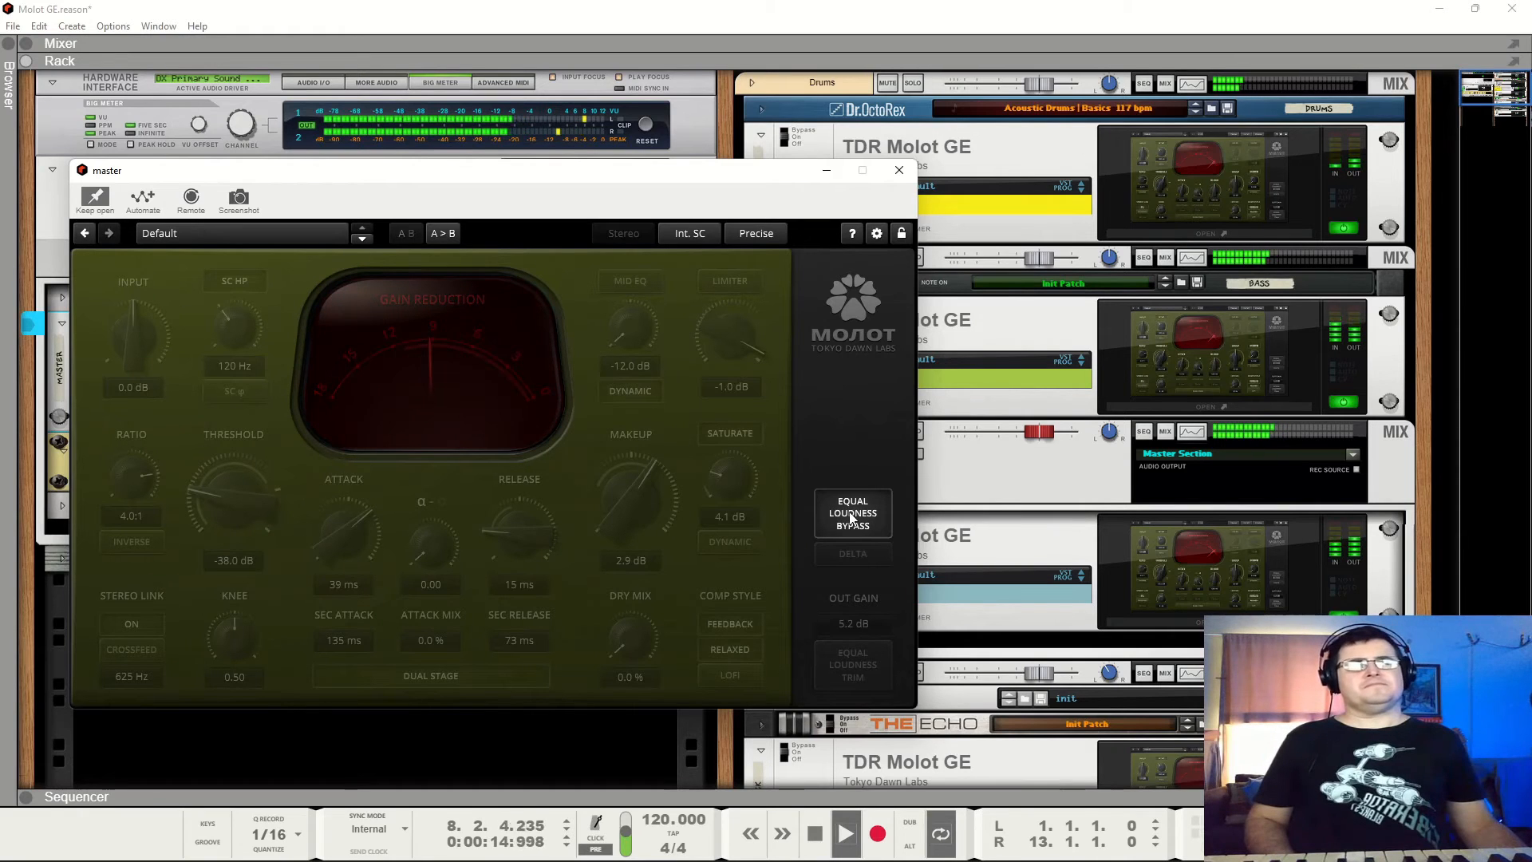
left_click(850, 517)
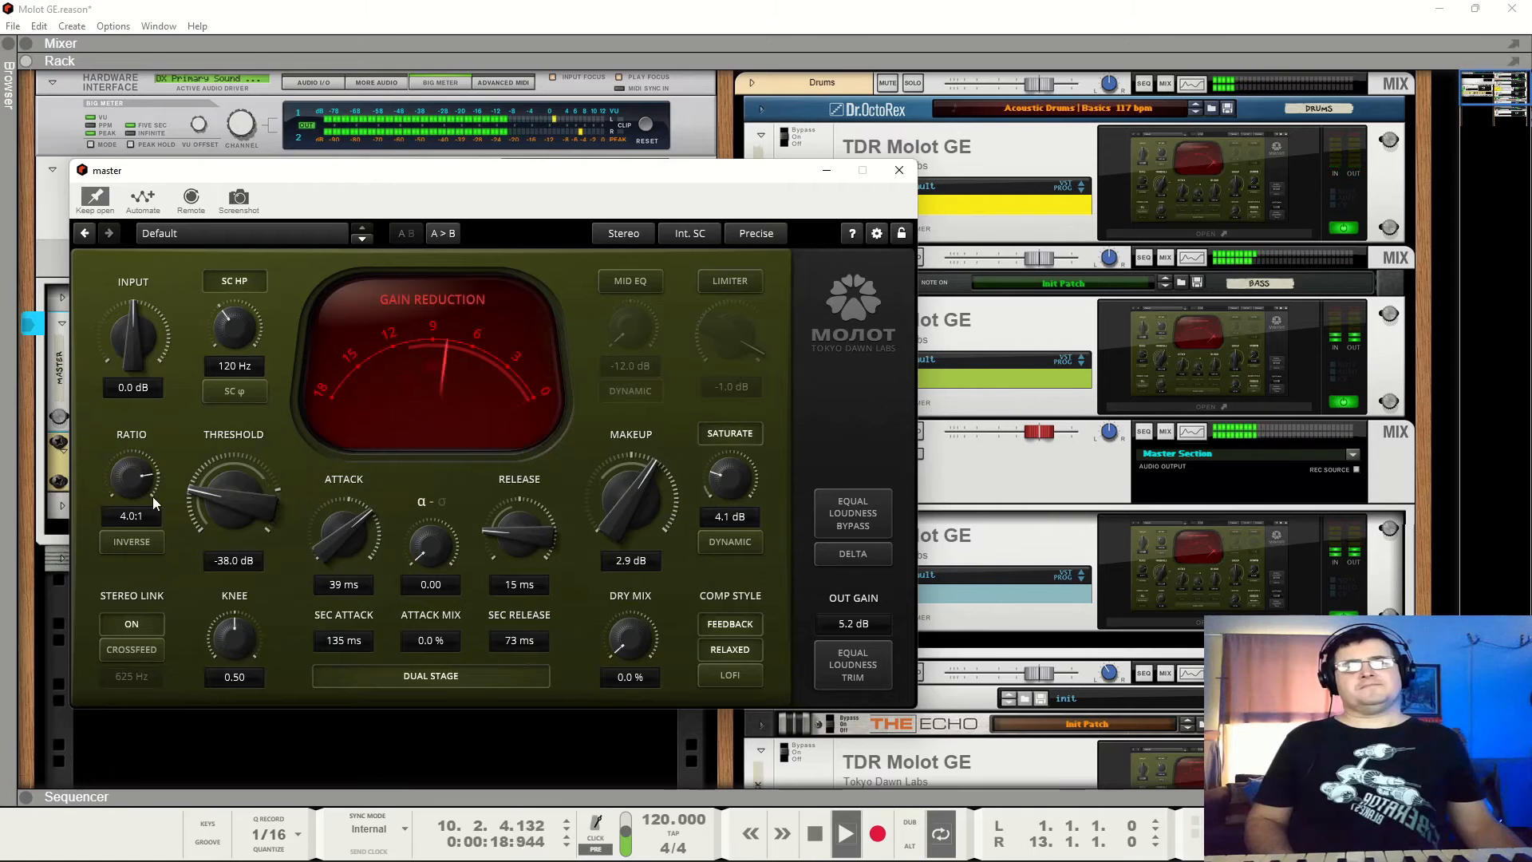
Set the master compressor's ratio to 2.0:1, threshold to -17.8 dB and makeup to -0.9 dB, using the 3 dB gain reduction scale.
left_click_drag(136, 466, 137, 510)
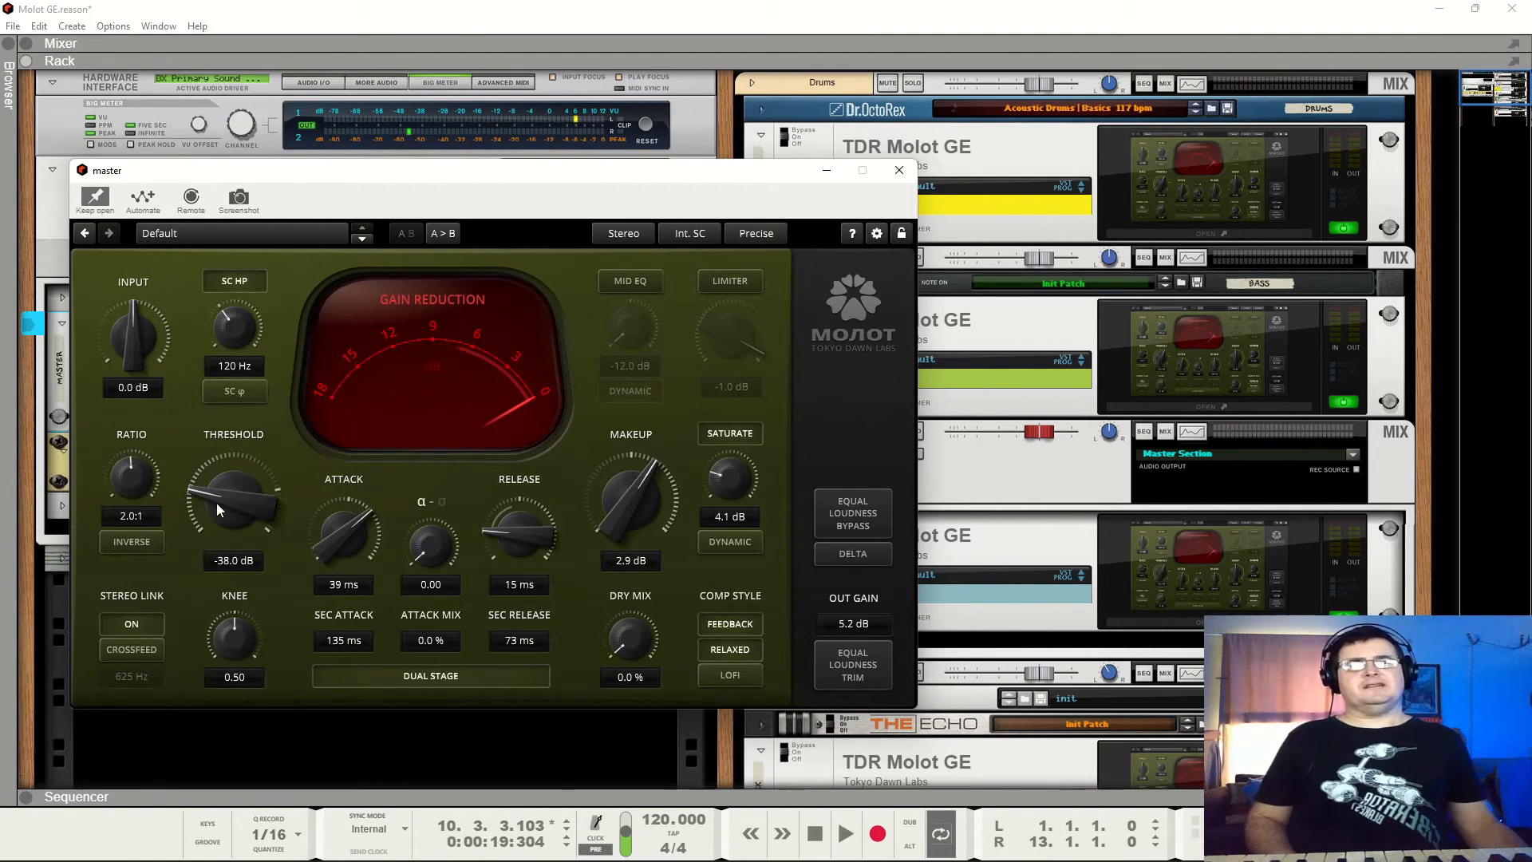
key("space")
left_click_drag(244, 503, 244, 455)
double_click(623, 502)
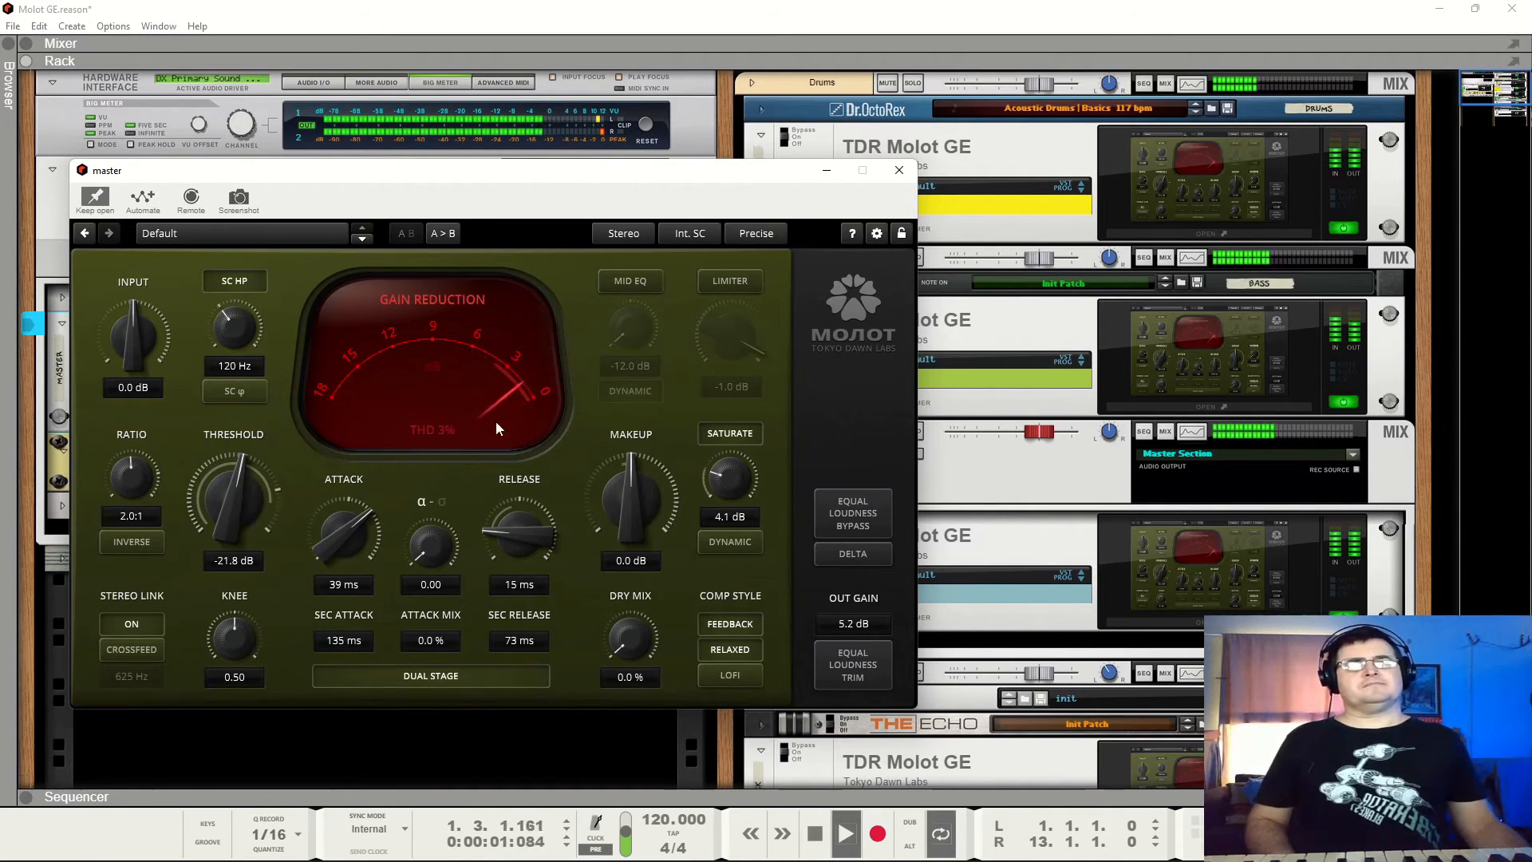
left_click(543, 381)
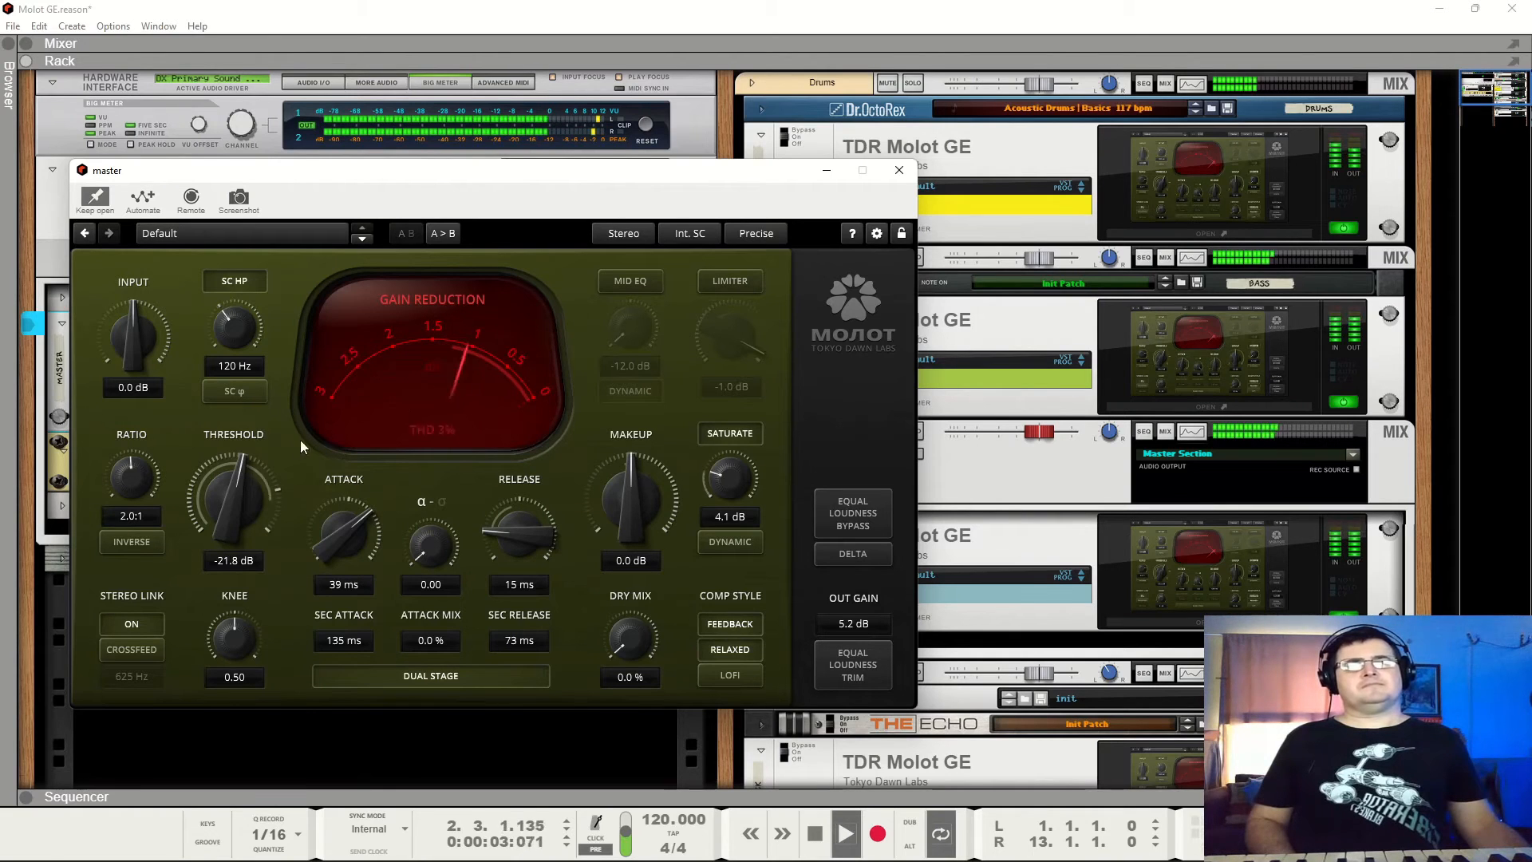
left_click_drag(231, 505, 232, 475)
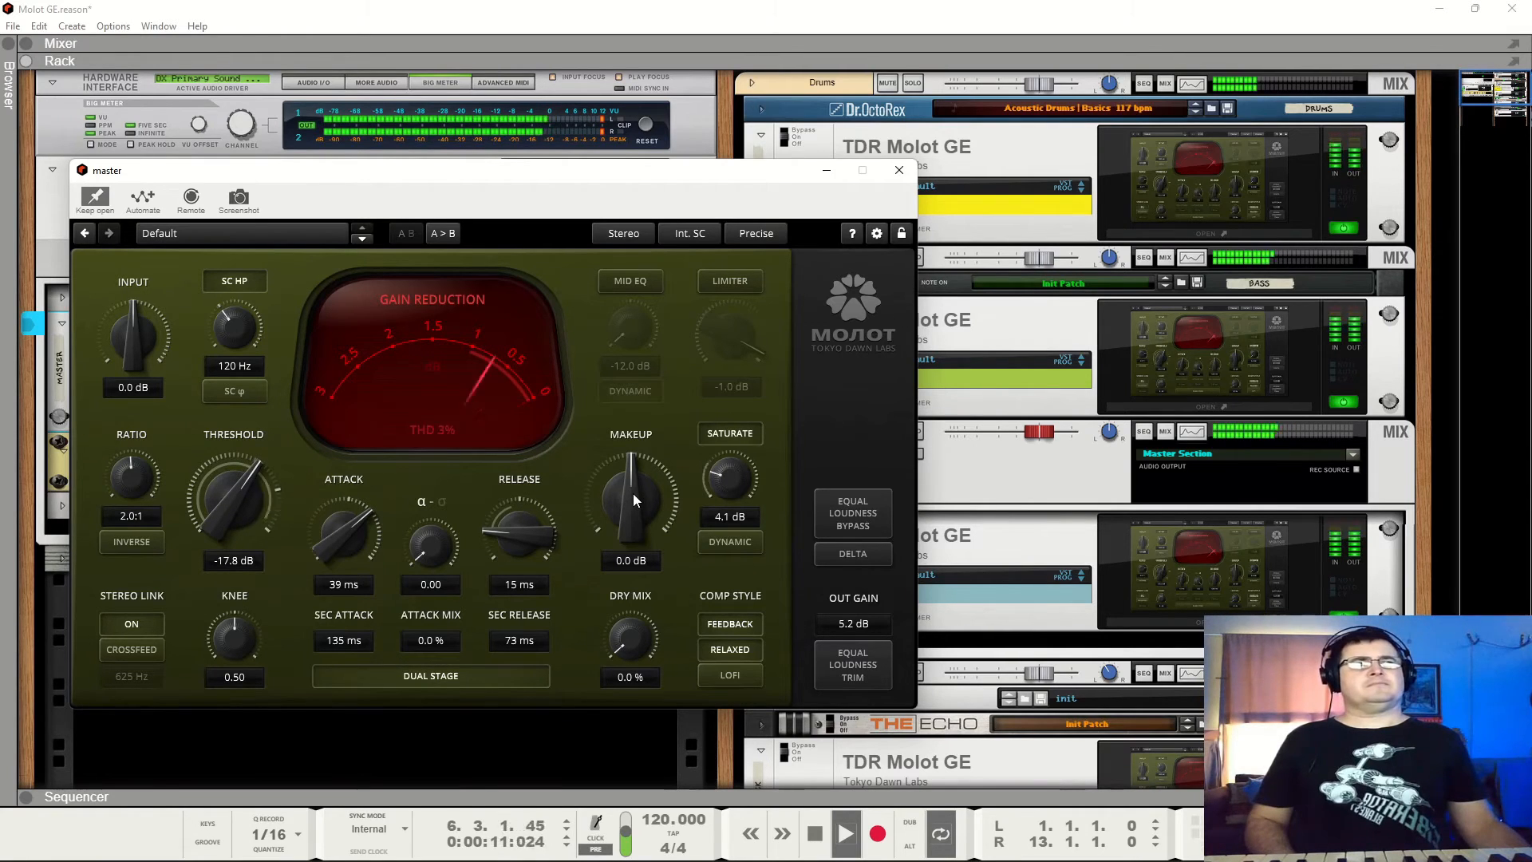
left_click_drag(634, 494, 634, 498)
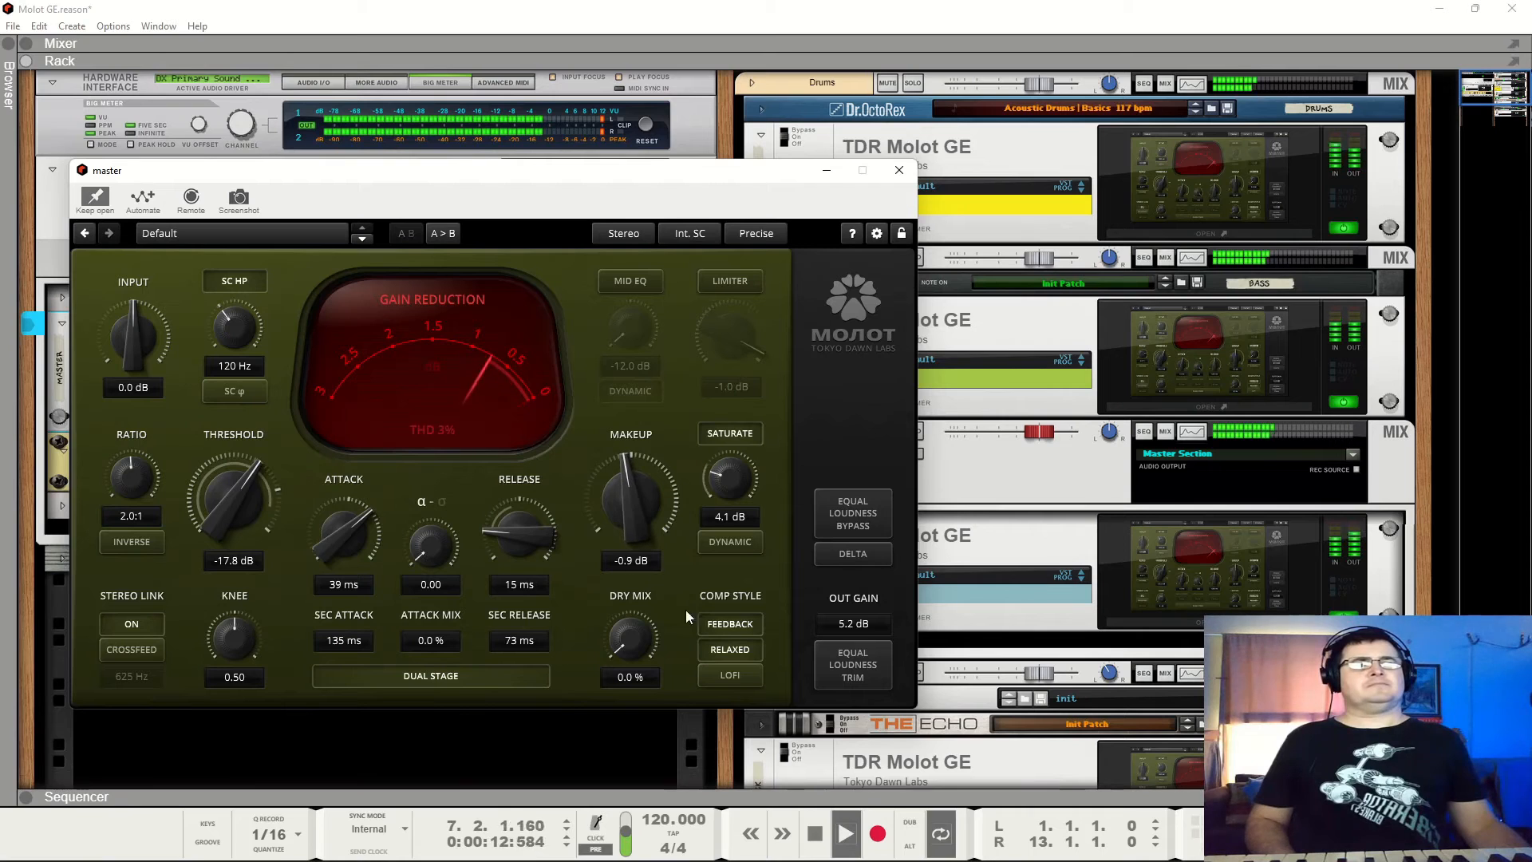
Apply equal loudness trim on the master compressor, override its output gain with 0.0 dB, and compare against equal loudness bypass.
left_click(855, 649)
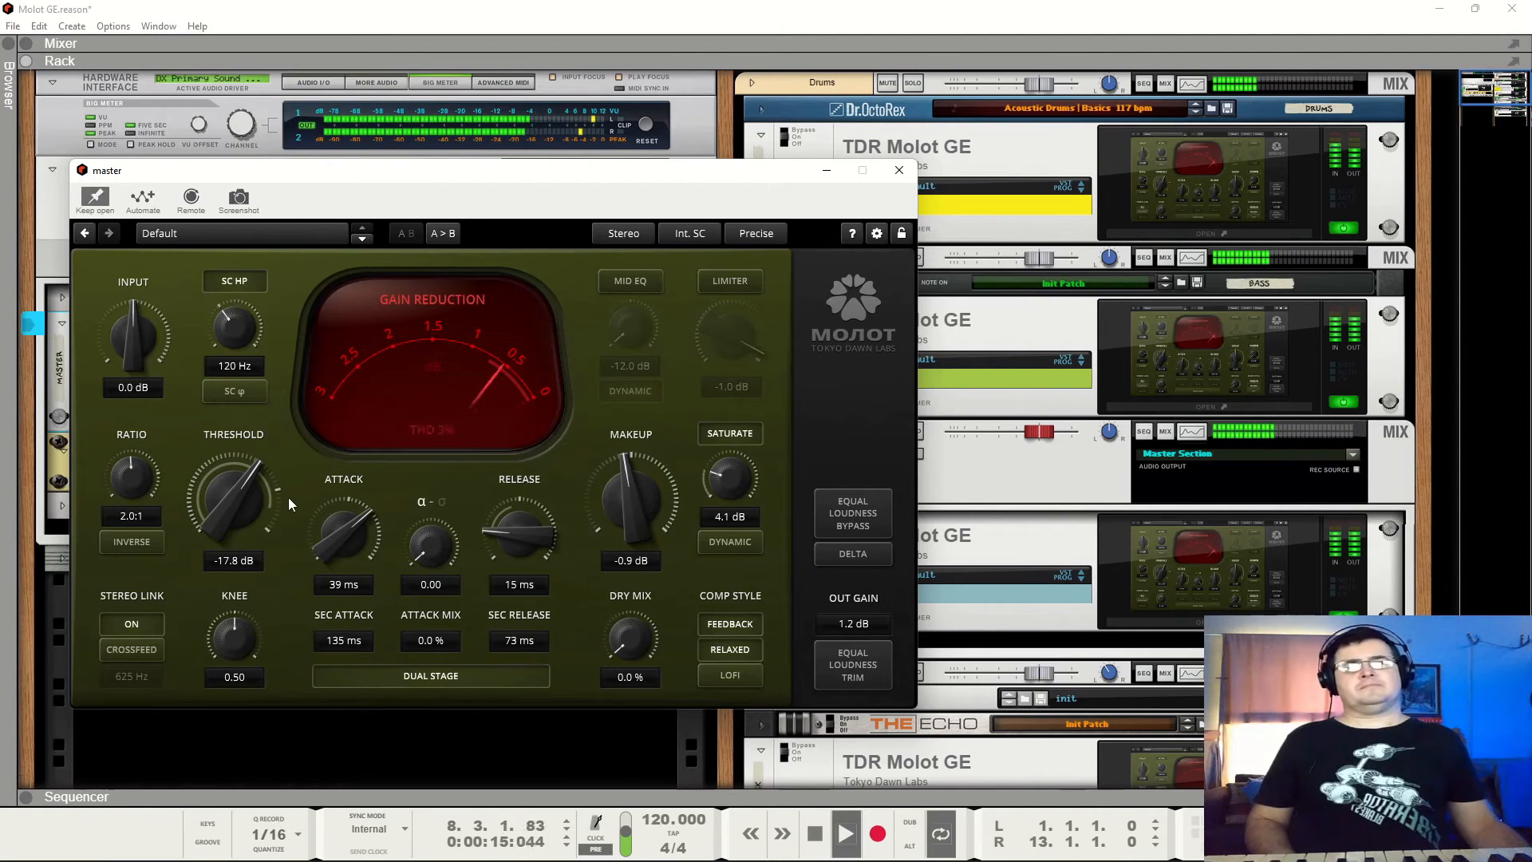
left_click(838, 624)
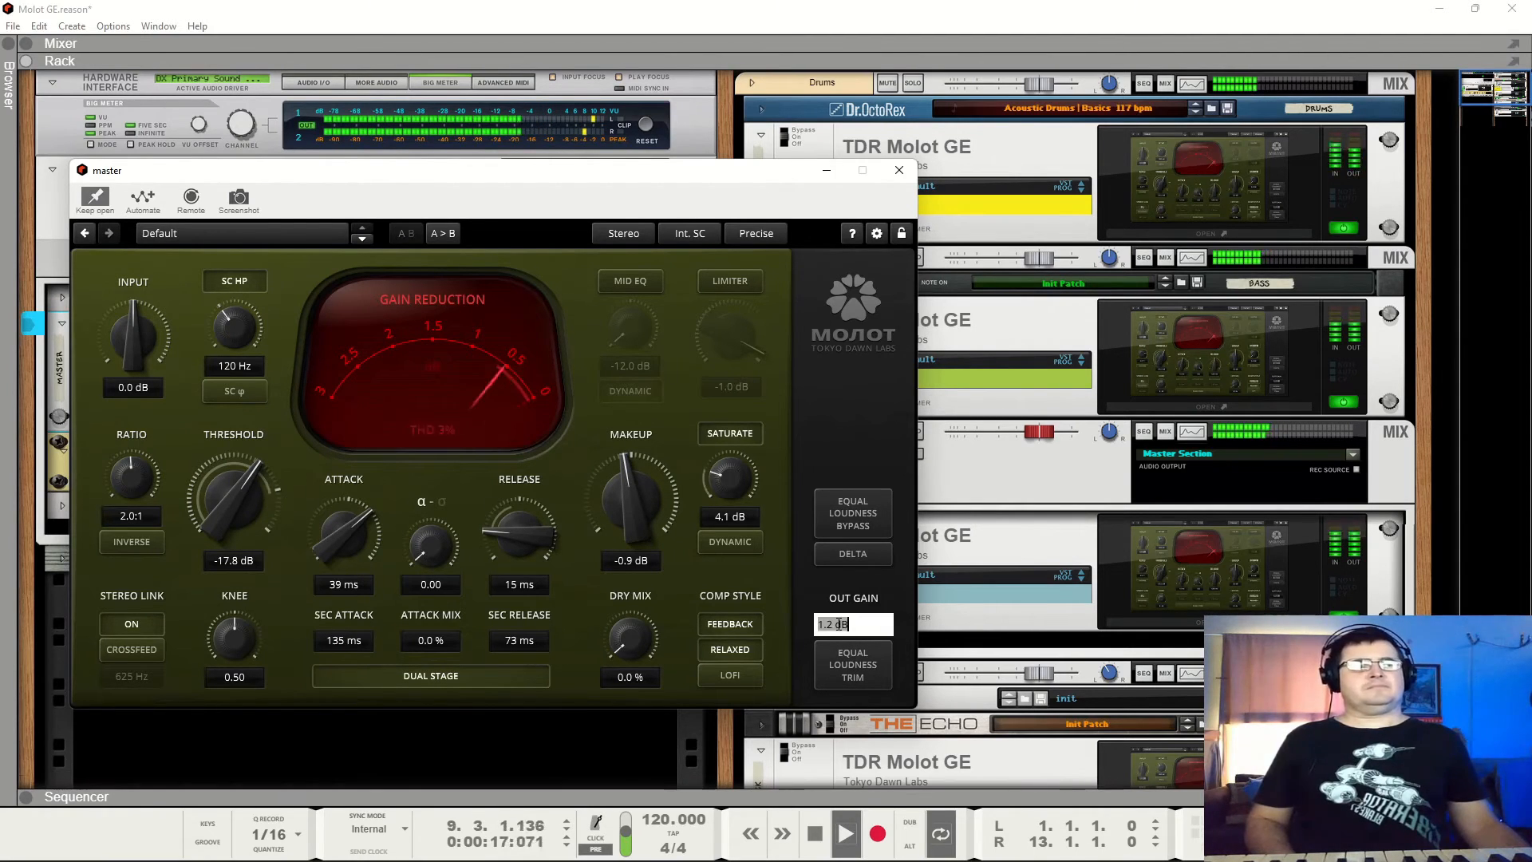
type("0")
key("Return")
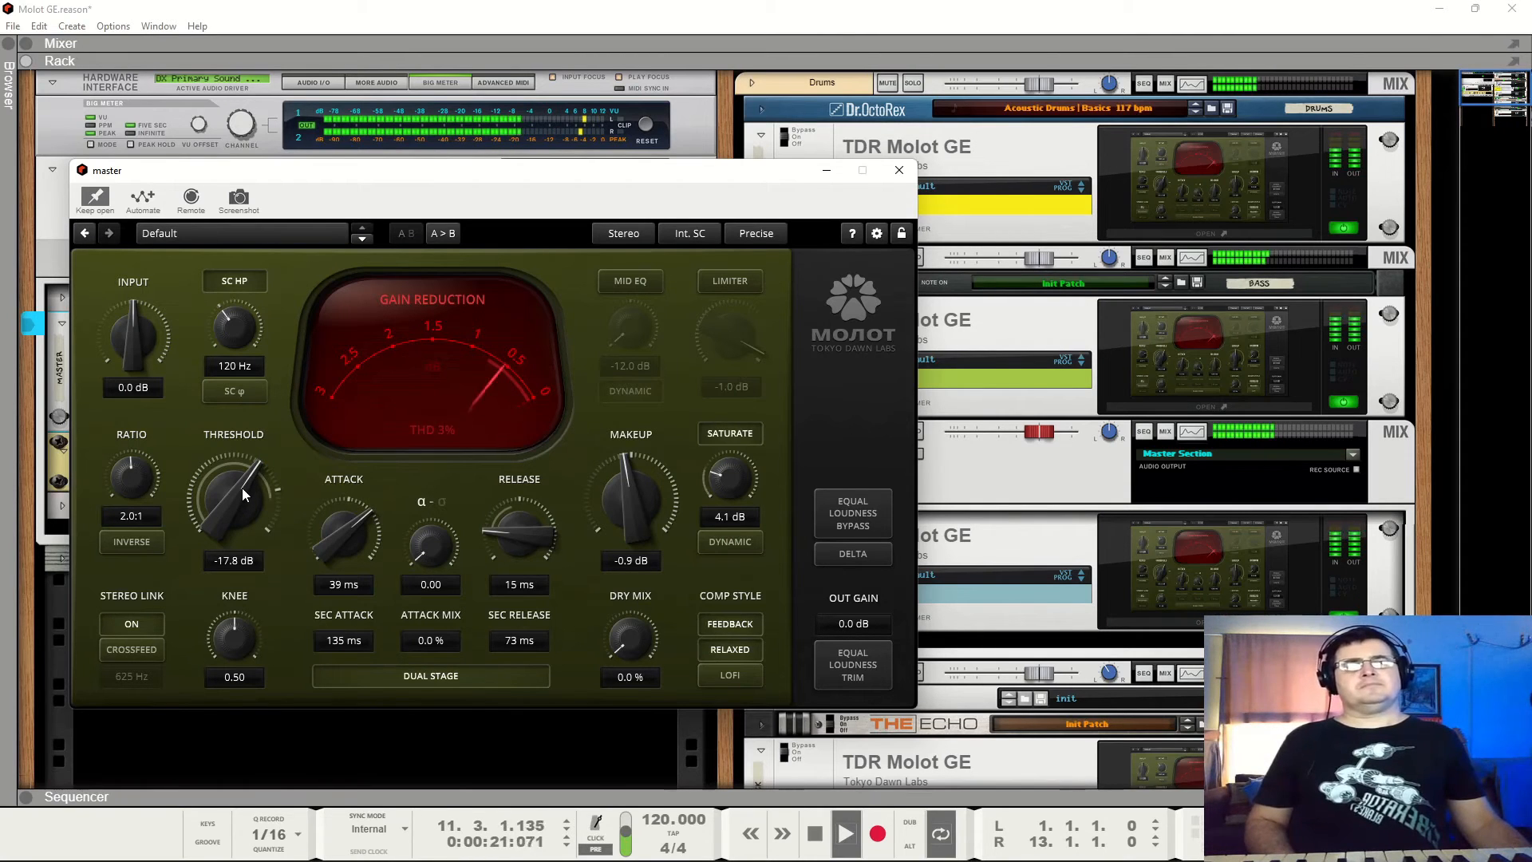
left_click(858, 526)
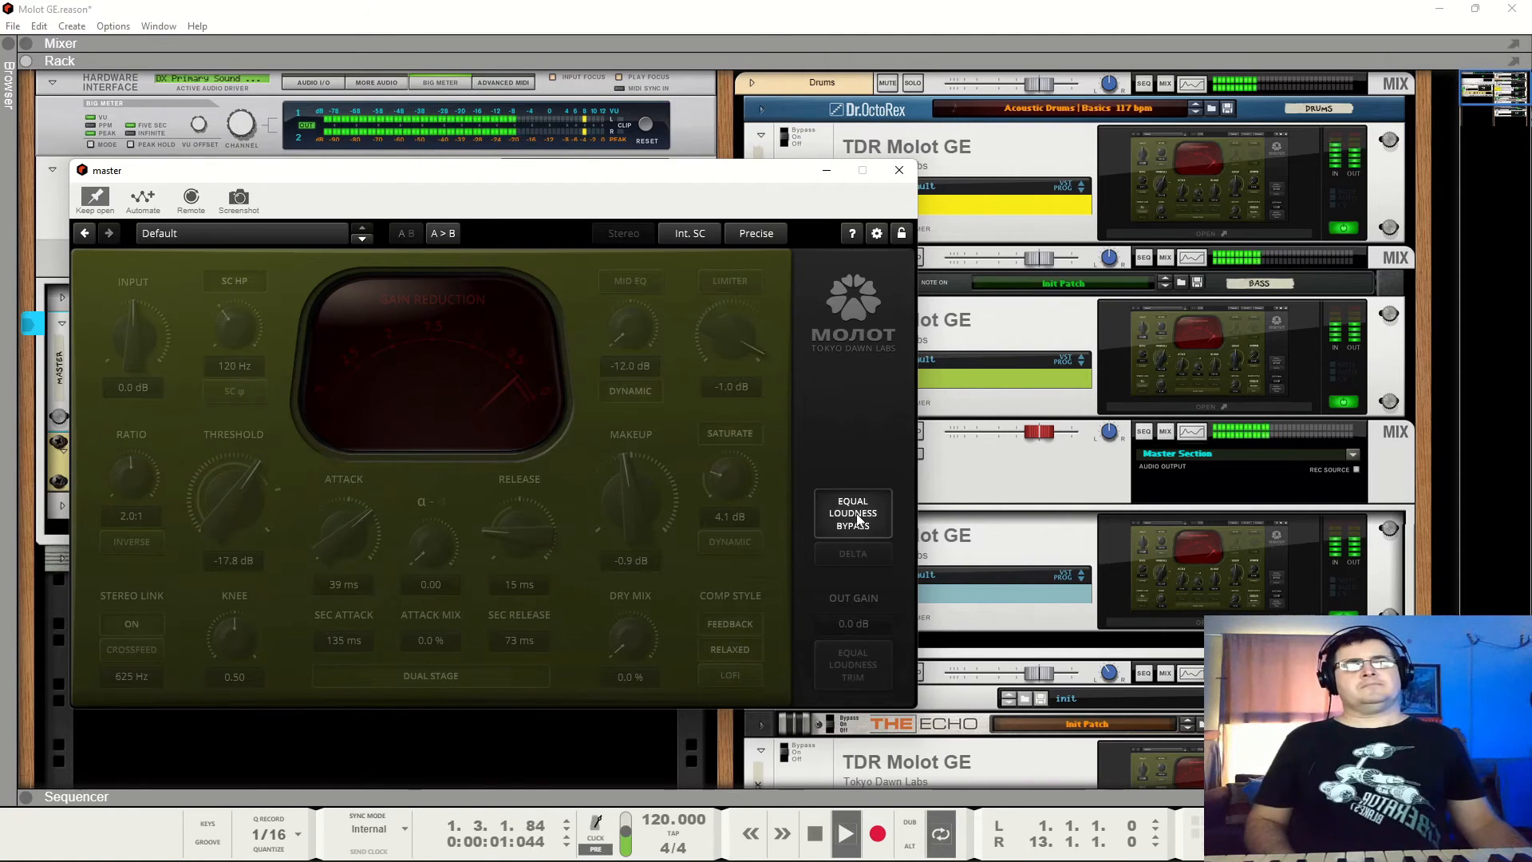
left_click(856, 517)
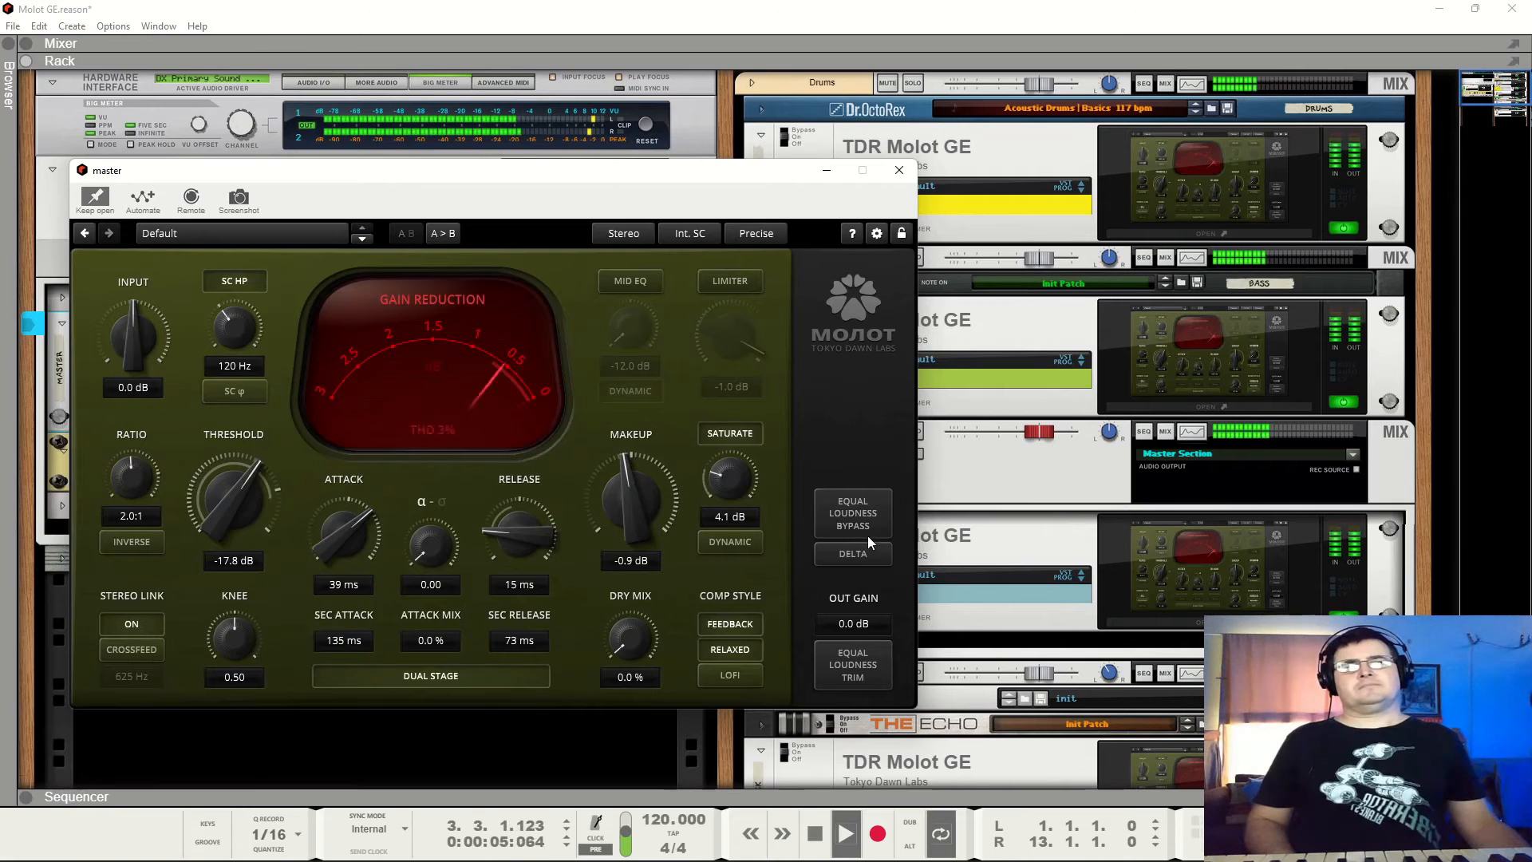
Enable the master compressor's mid EQ in dynamic mode and set it to -2.1 dB.
left_click(629, 280)
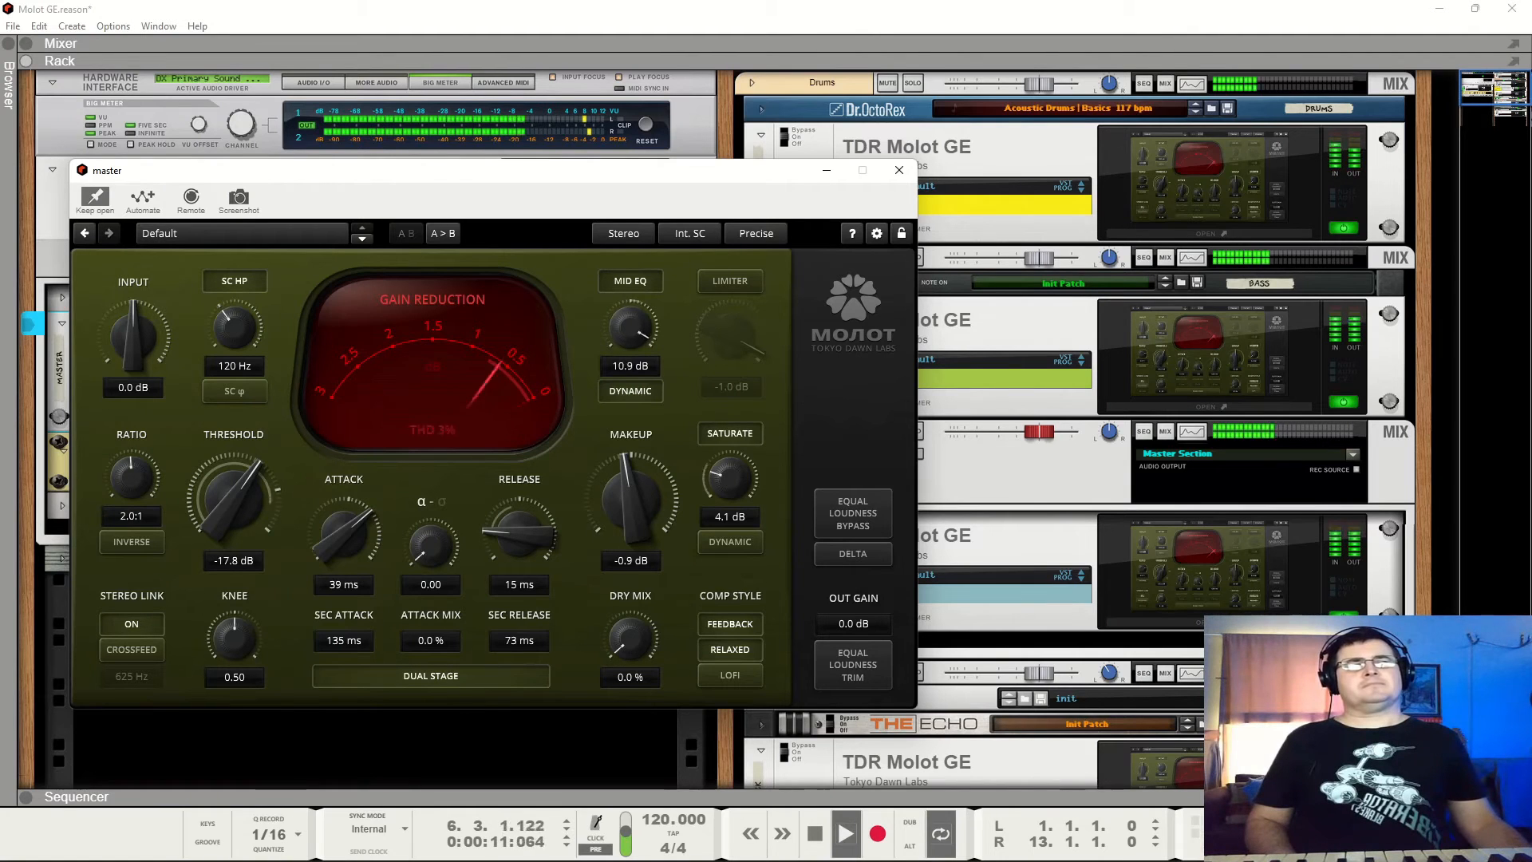
left_click_drag(630, 328, 631, 404)
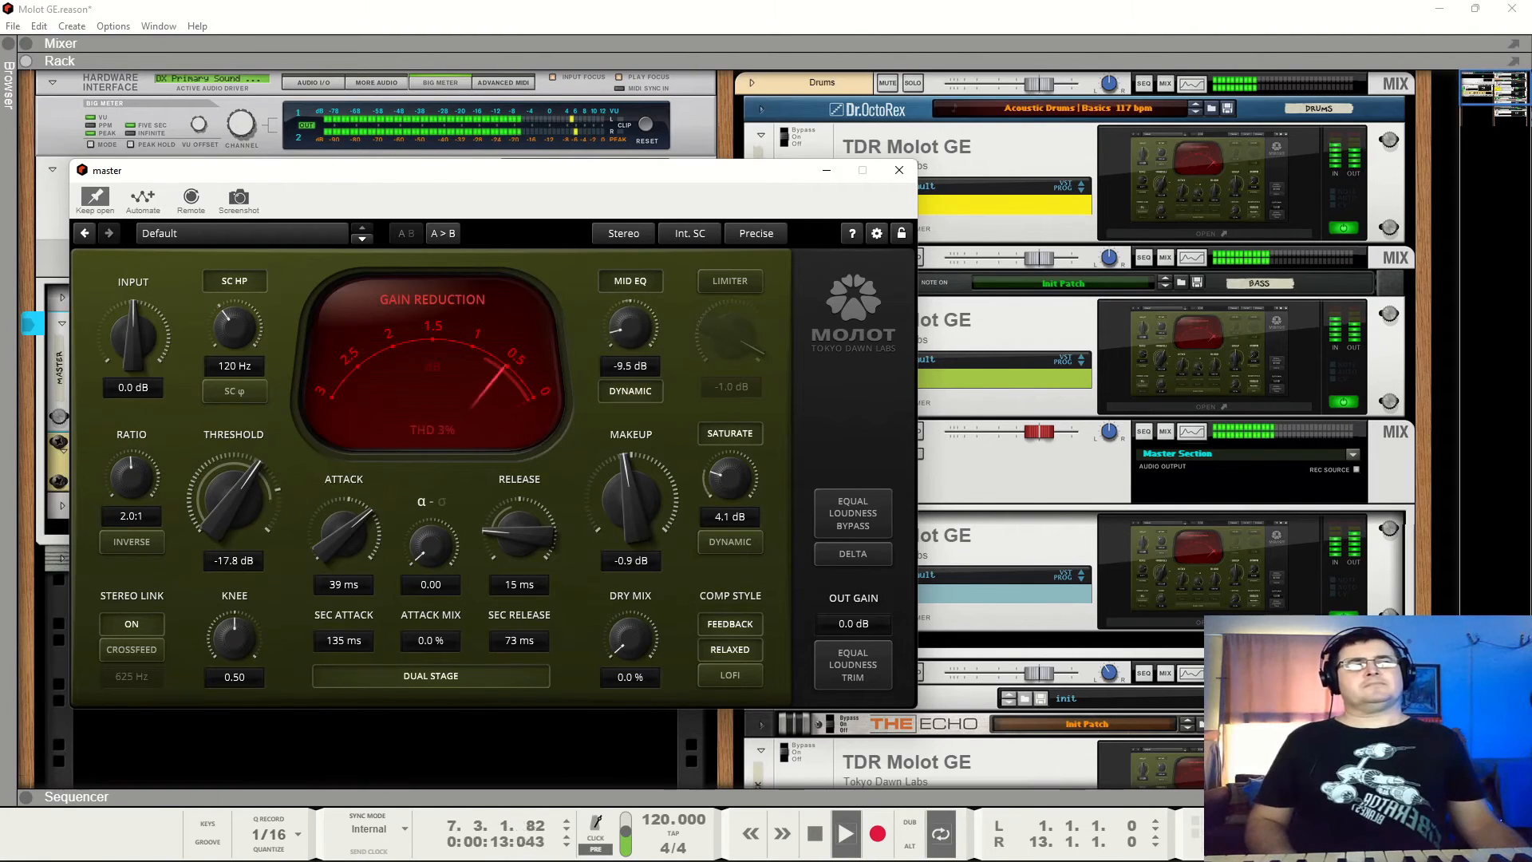
left_click_drag(630, 328, 630, 359)
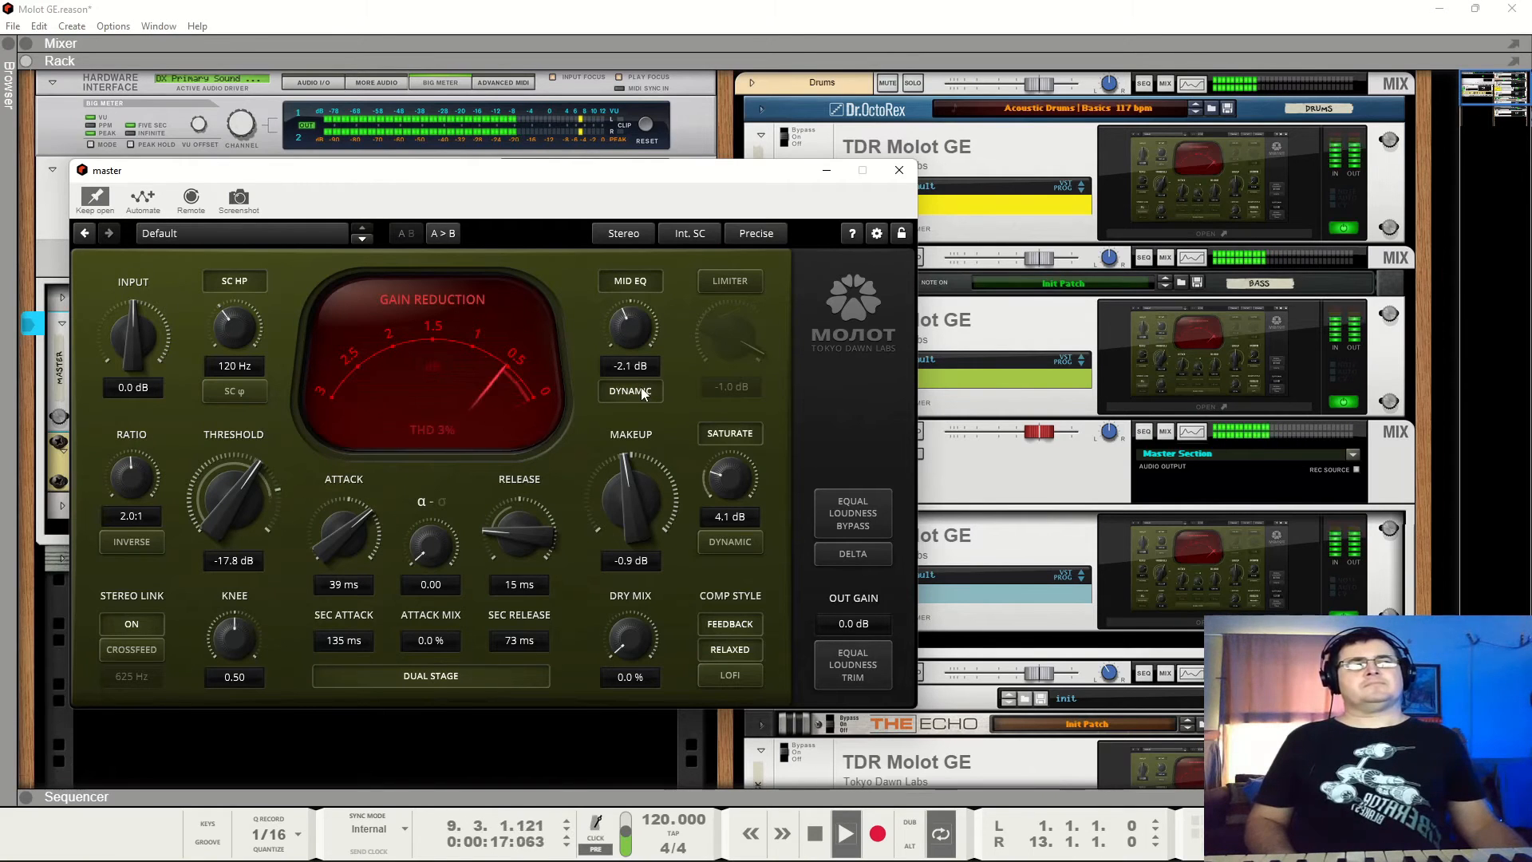
Try the master compressor's limiter at -10.1, -14.2 and -9.1 dB during playback, resetting the clip indicator, and switch the limiter off.
left_click(723, 281)
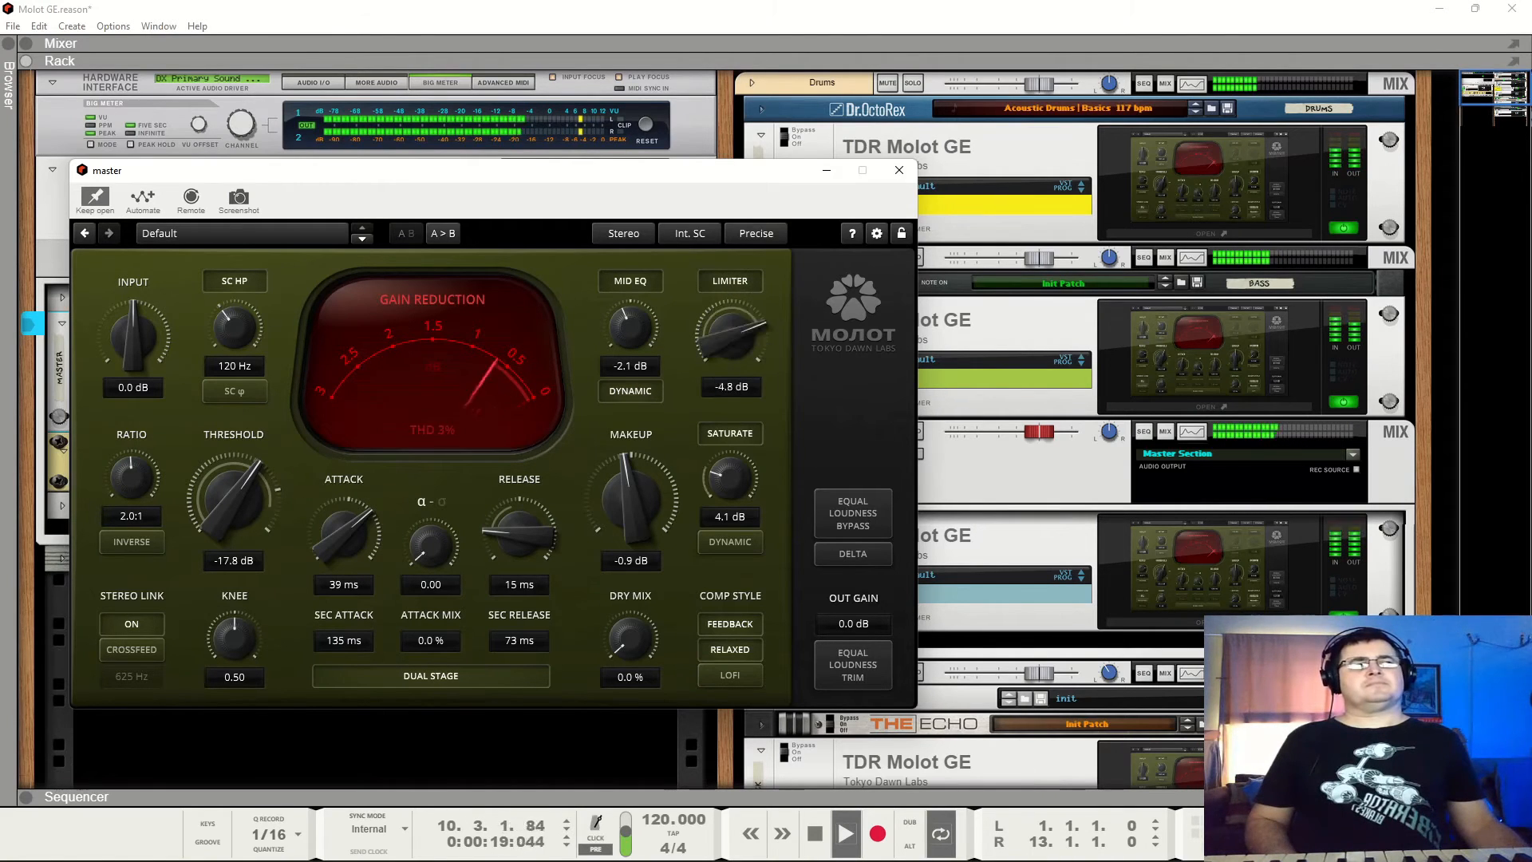
left_click_drag(729, 322, 735, 396)
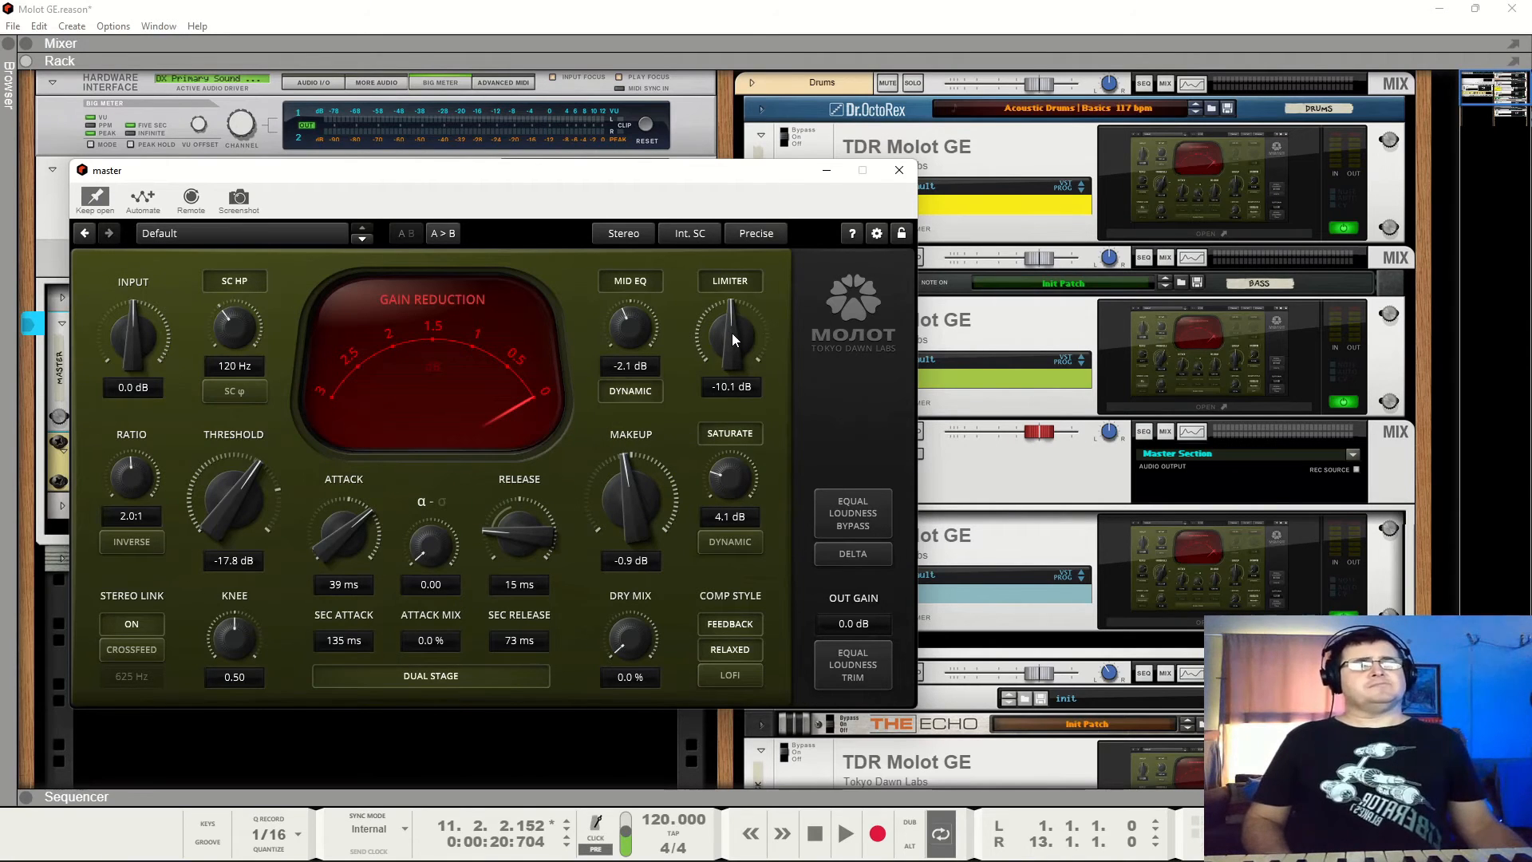
key("space")
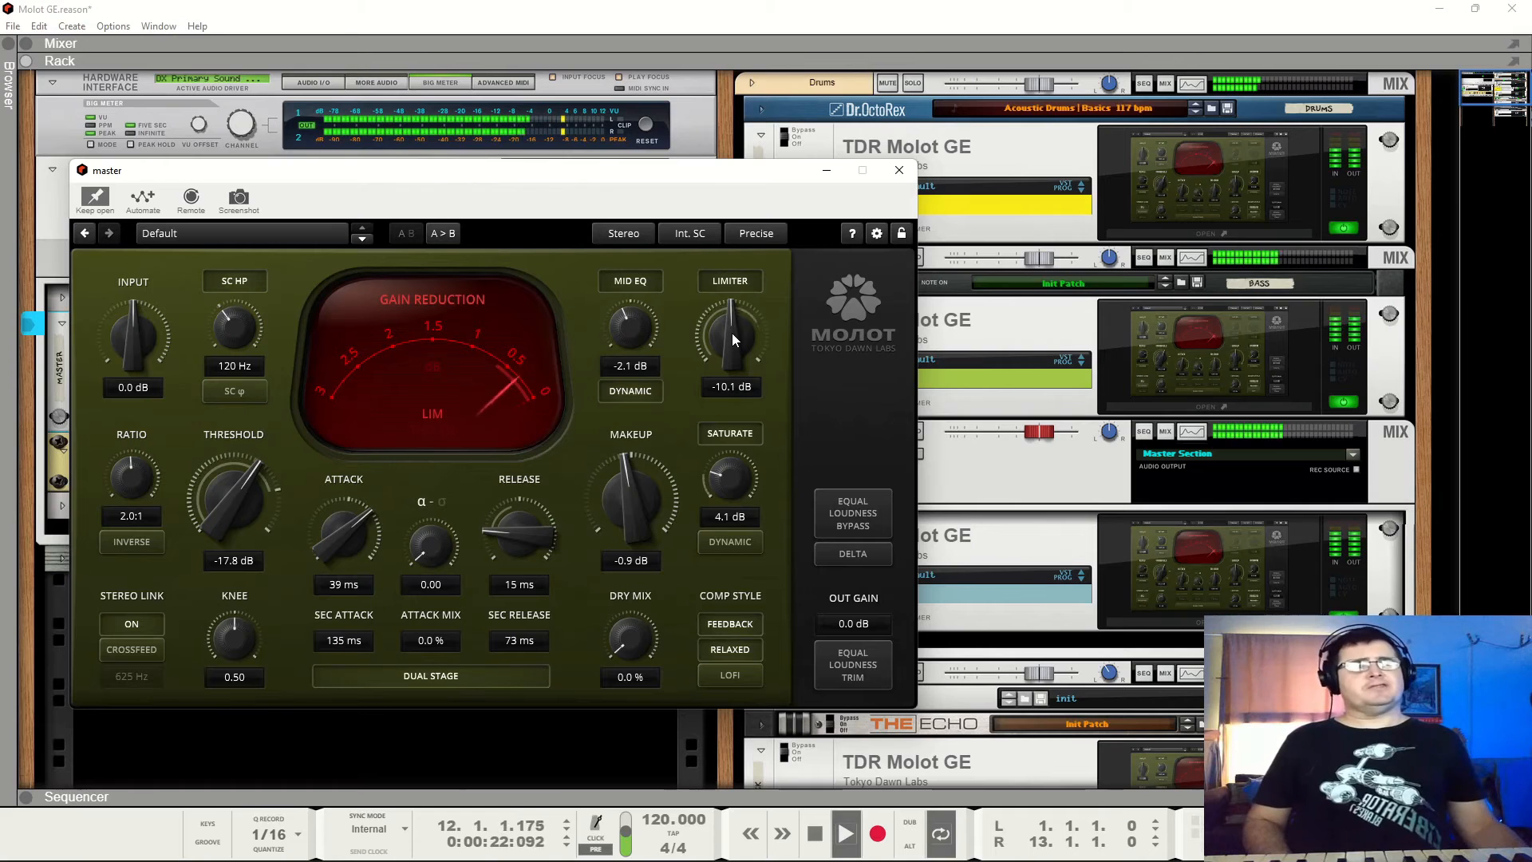
left_click_drag(731, 332, 731, 368)
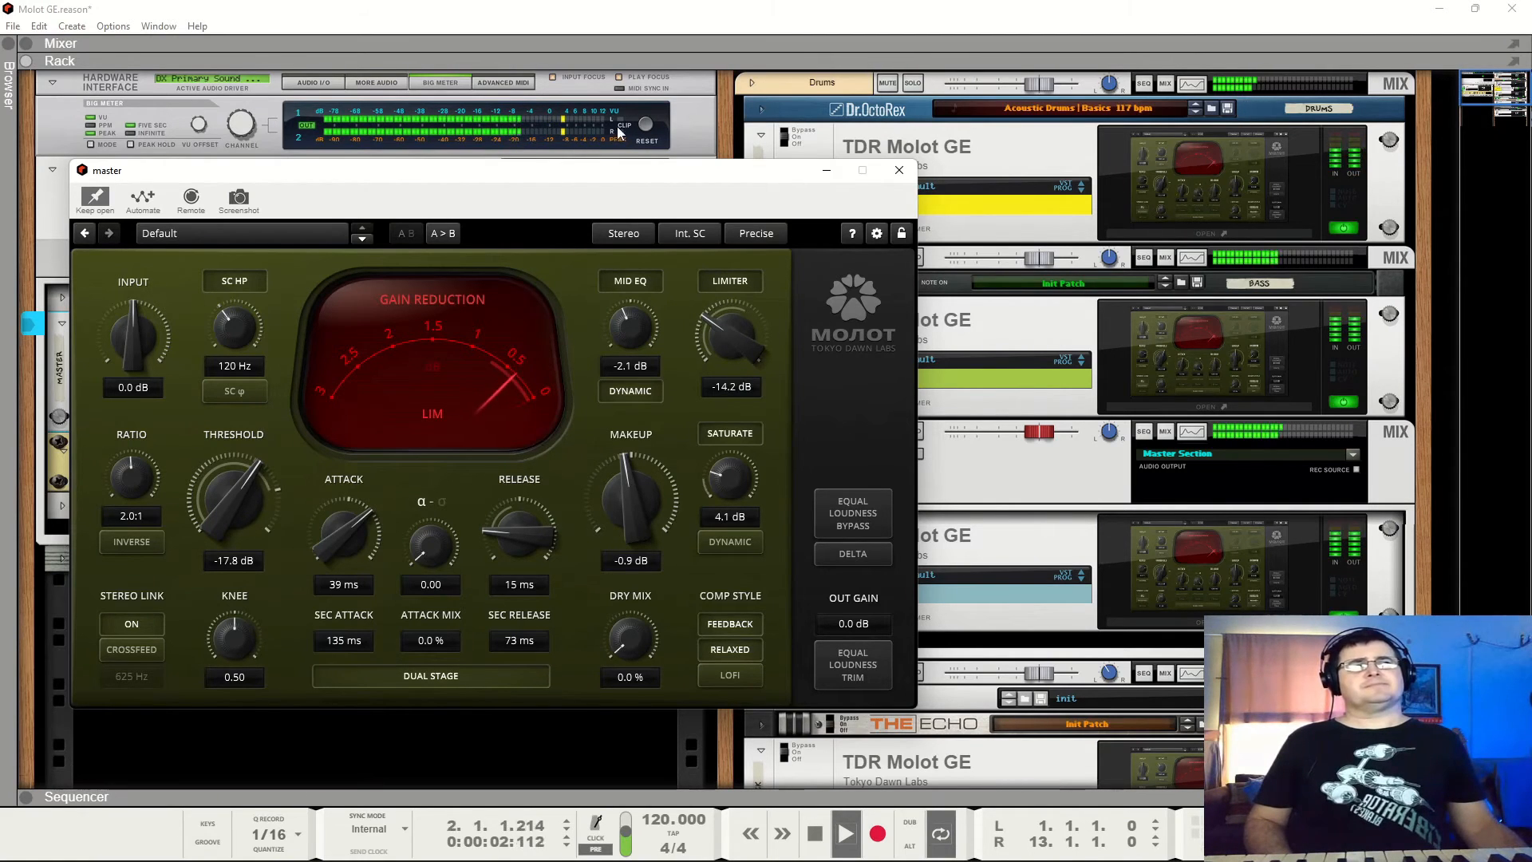
left_click(647, 125)
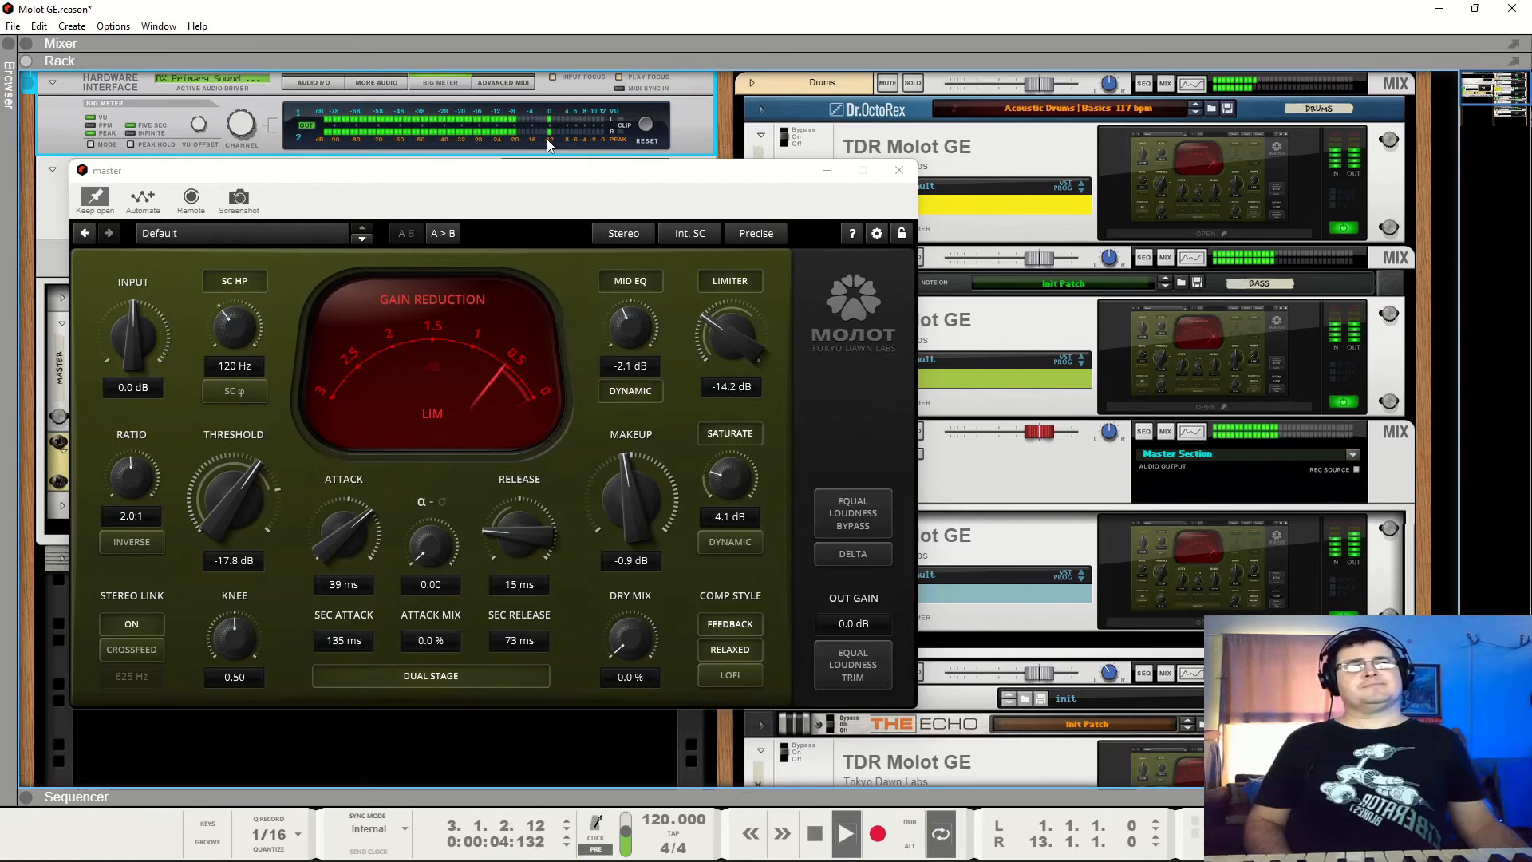
left_click_drag(745, 349, 745, 308)
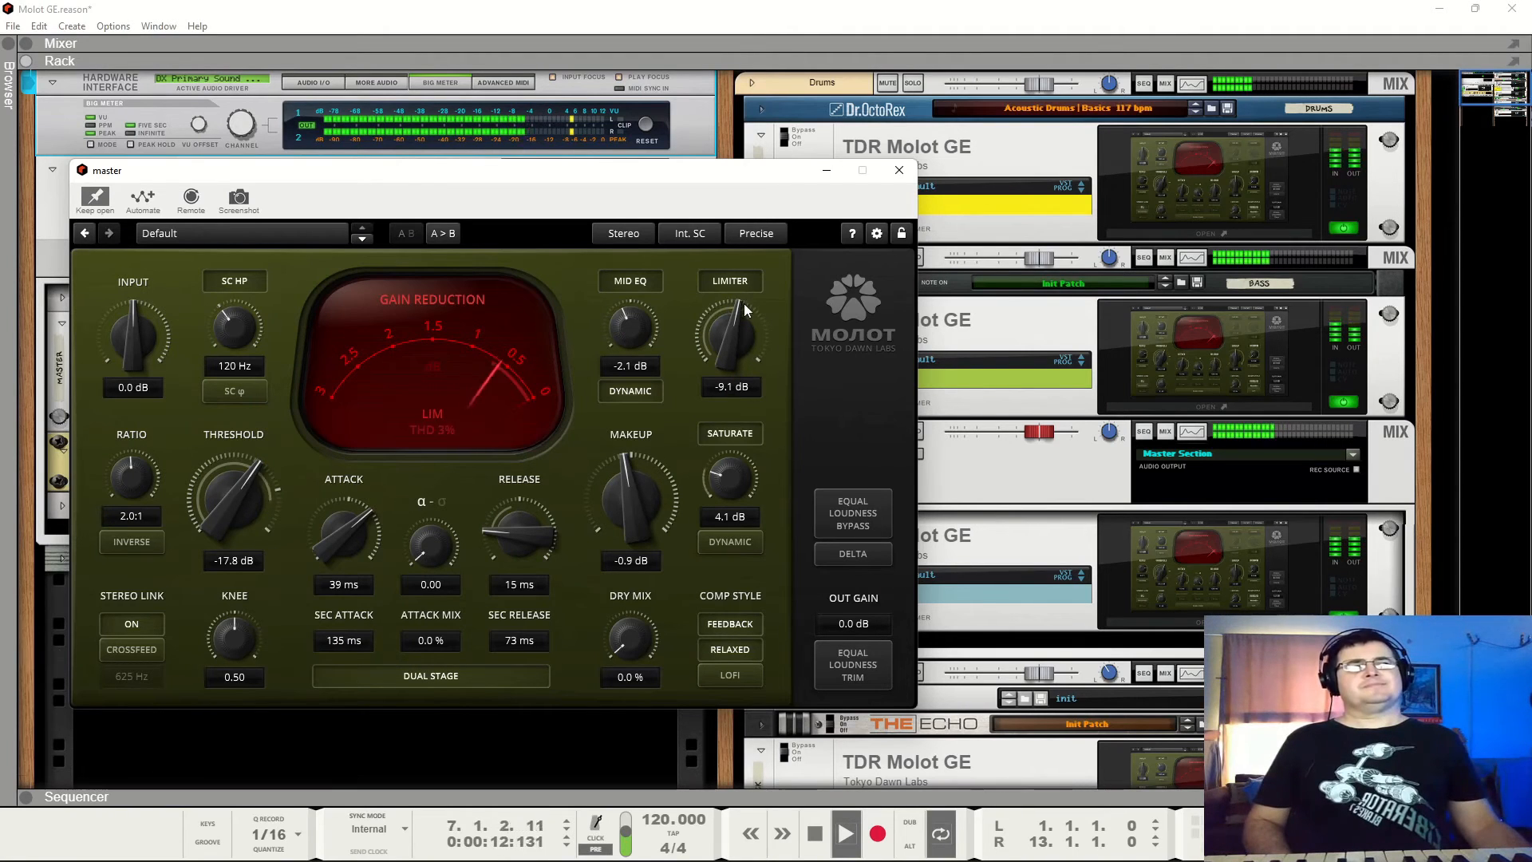
key("space")
left_click(729, 281)
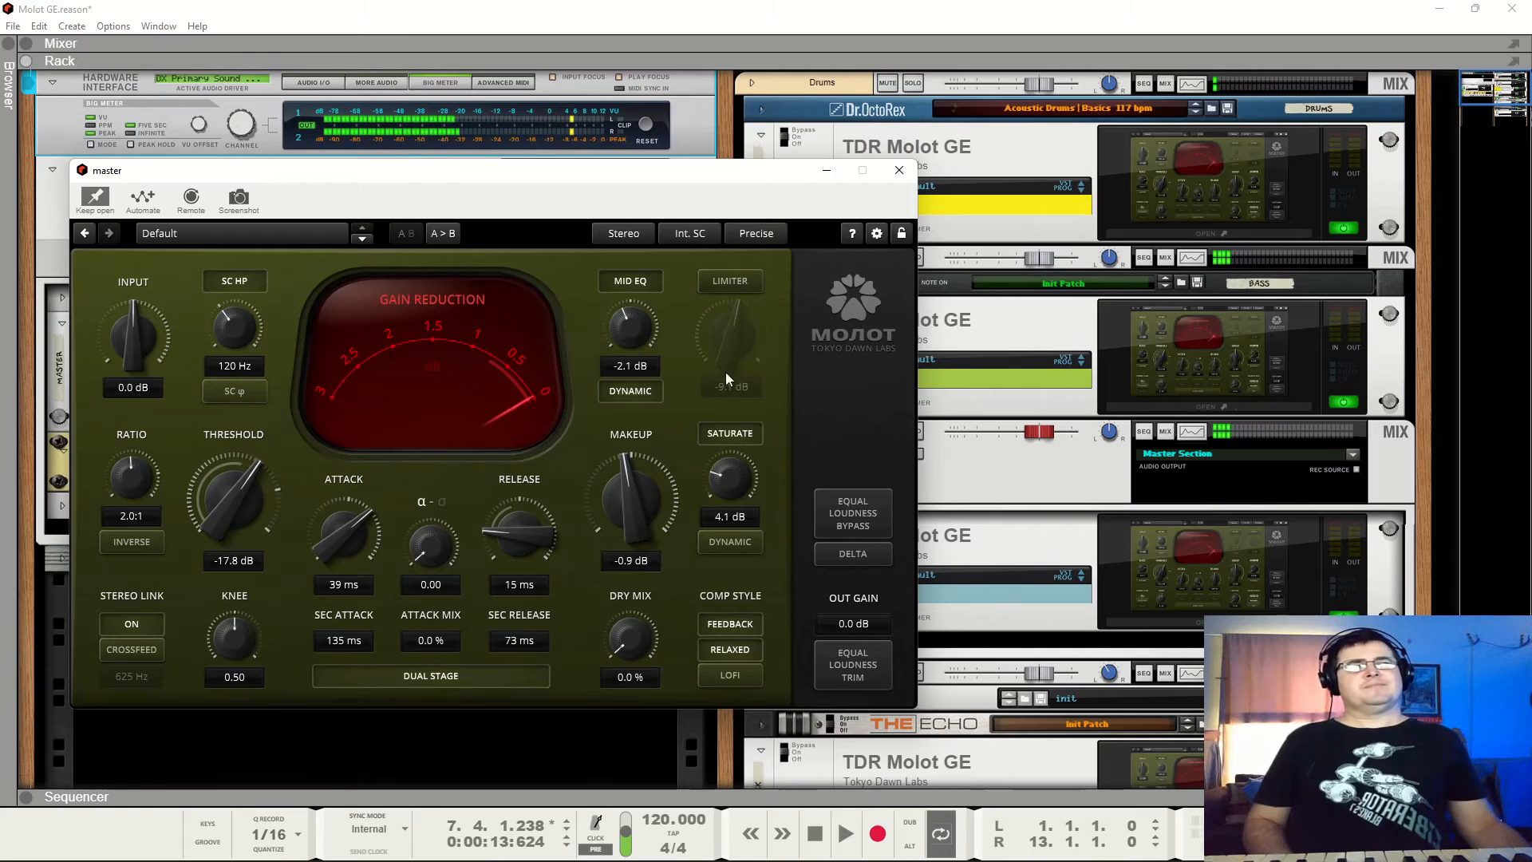
Close the master compressor, solo the Drums channel and open its Molot GE in a window that stays open.
left_click(899, 170)
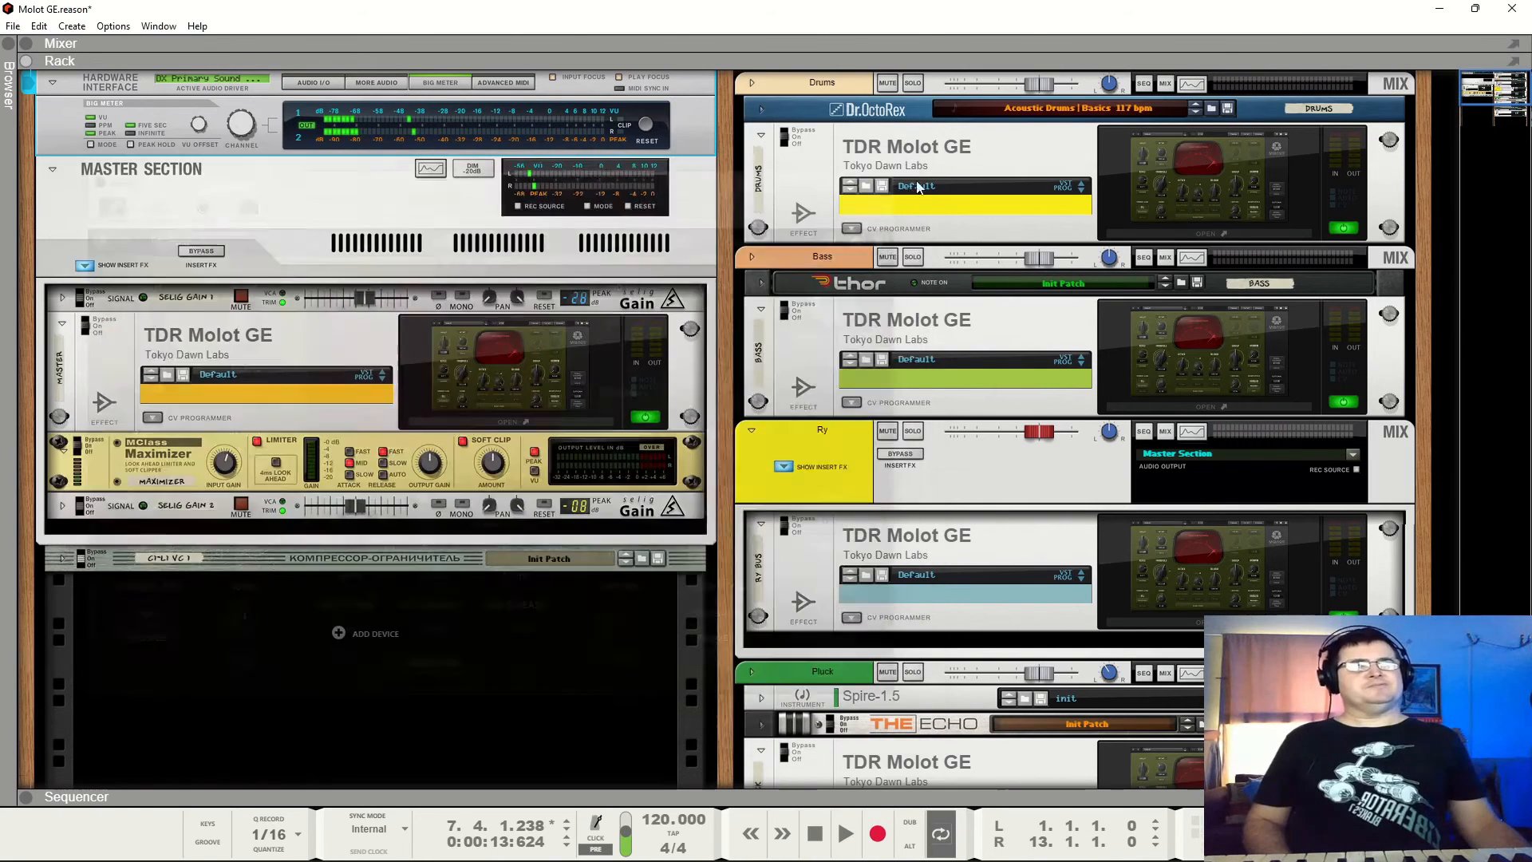
left_click(912, 83)
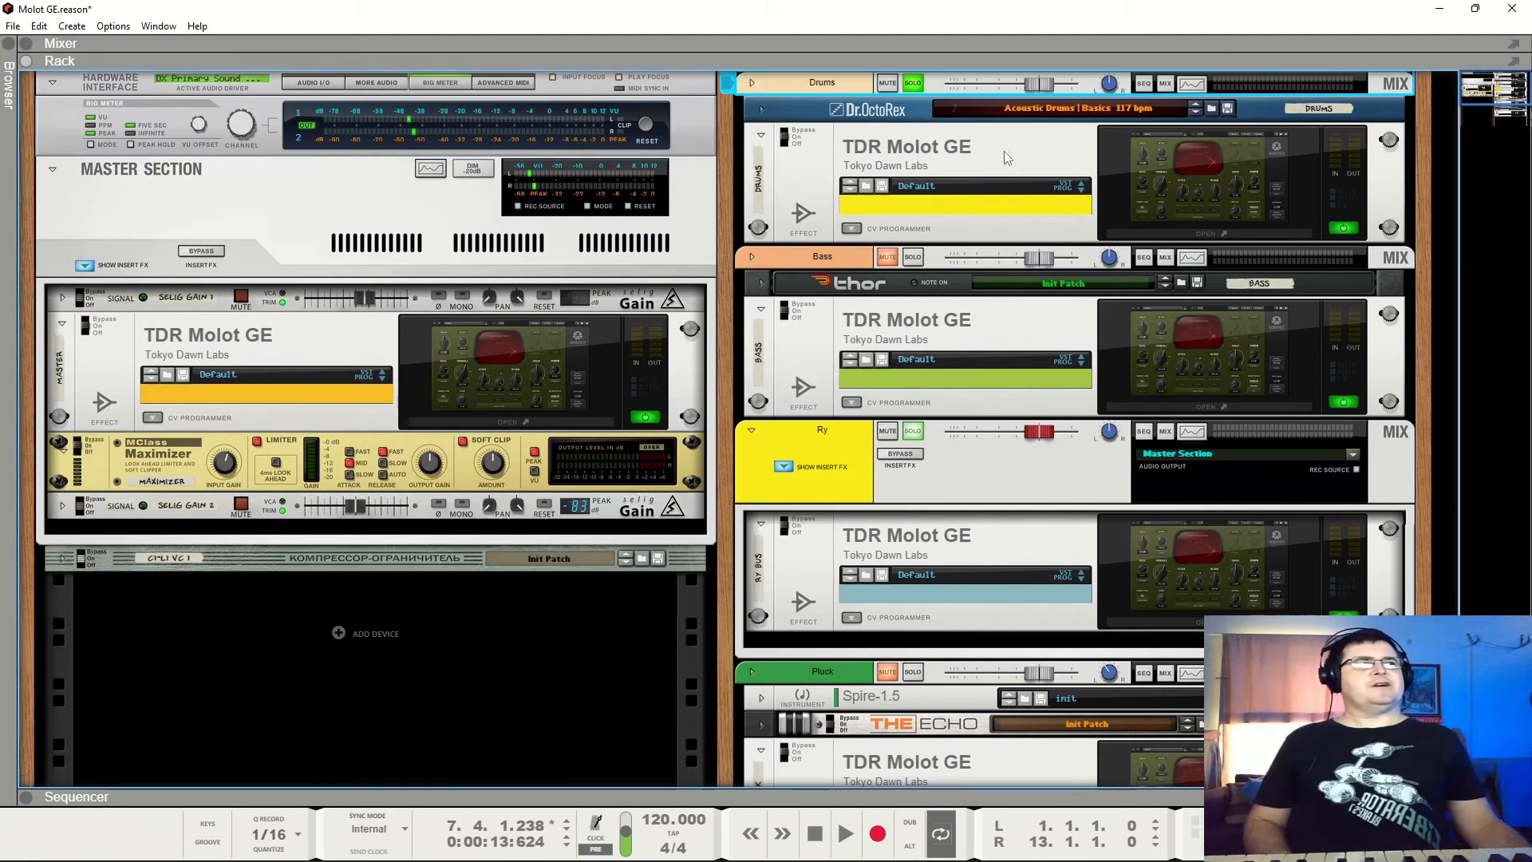
left_click(539, 363)
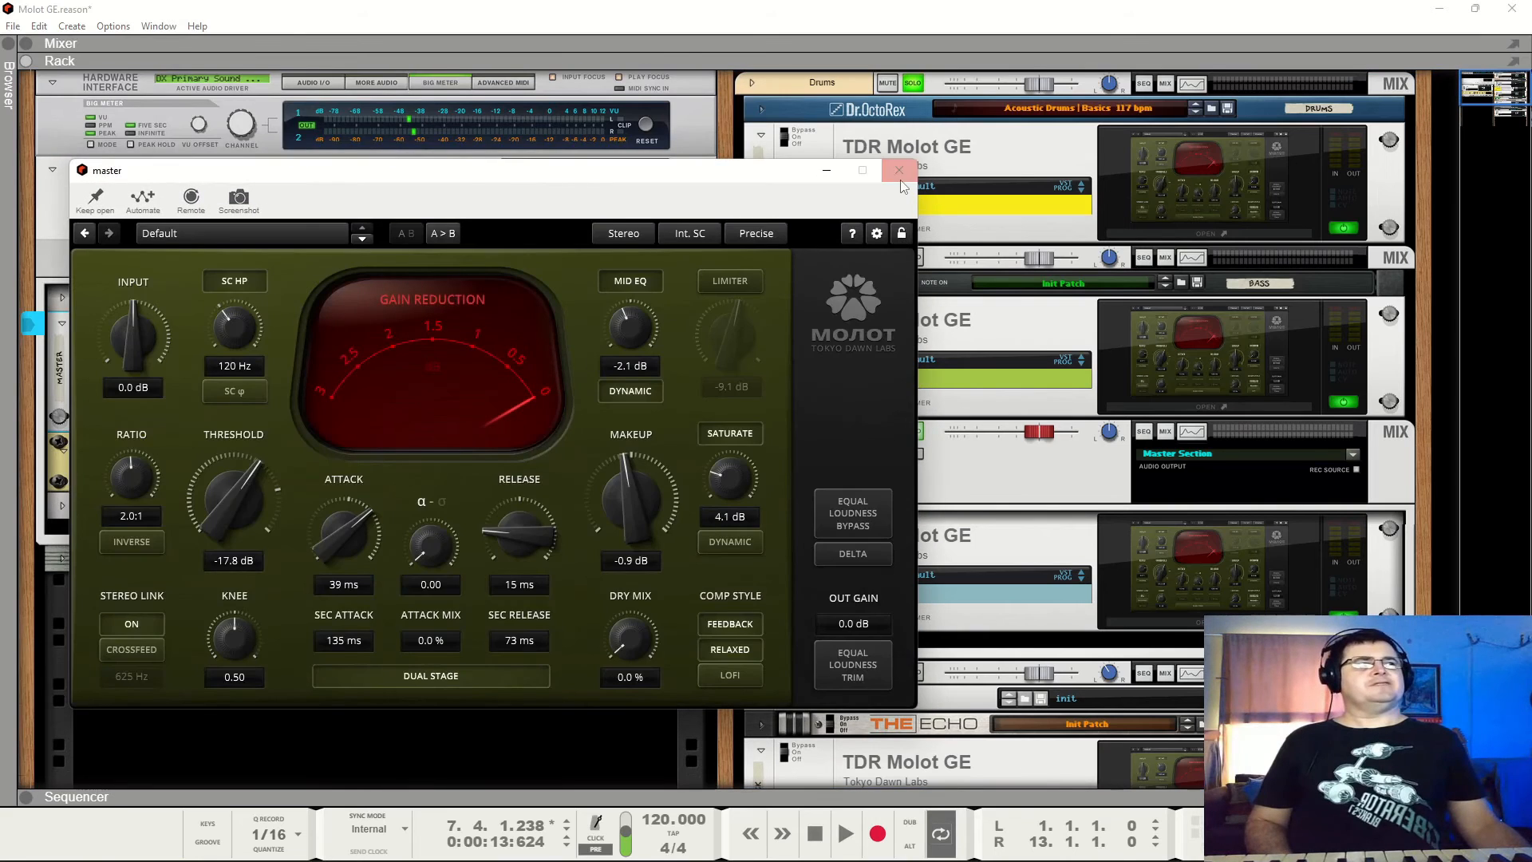
left_click(899, 170)
left_click(1205, 177)
left_click(24, 46)
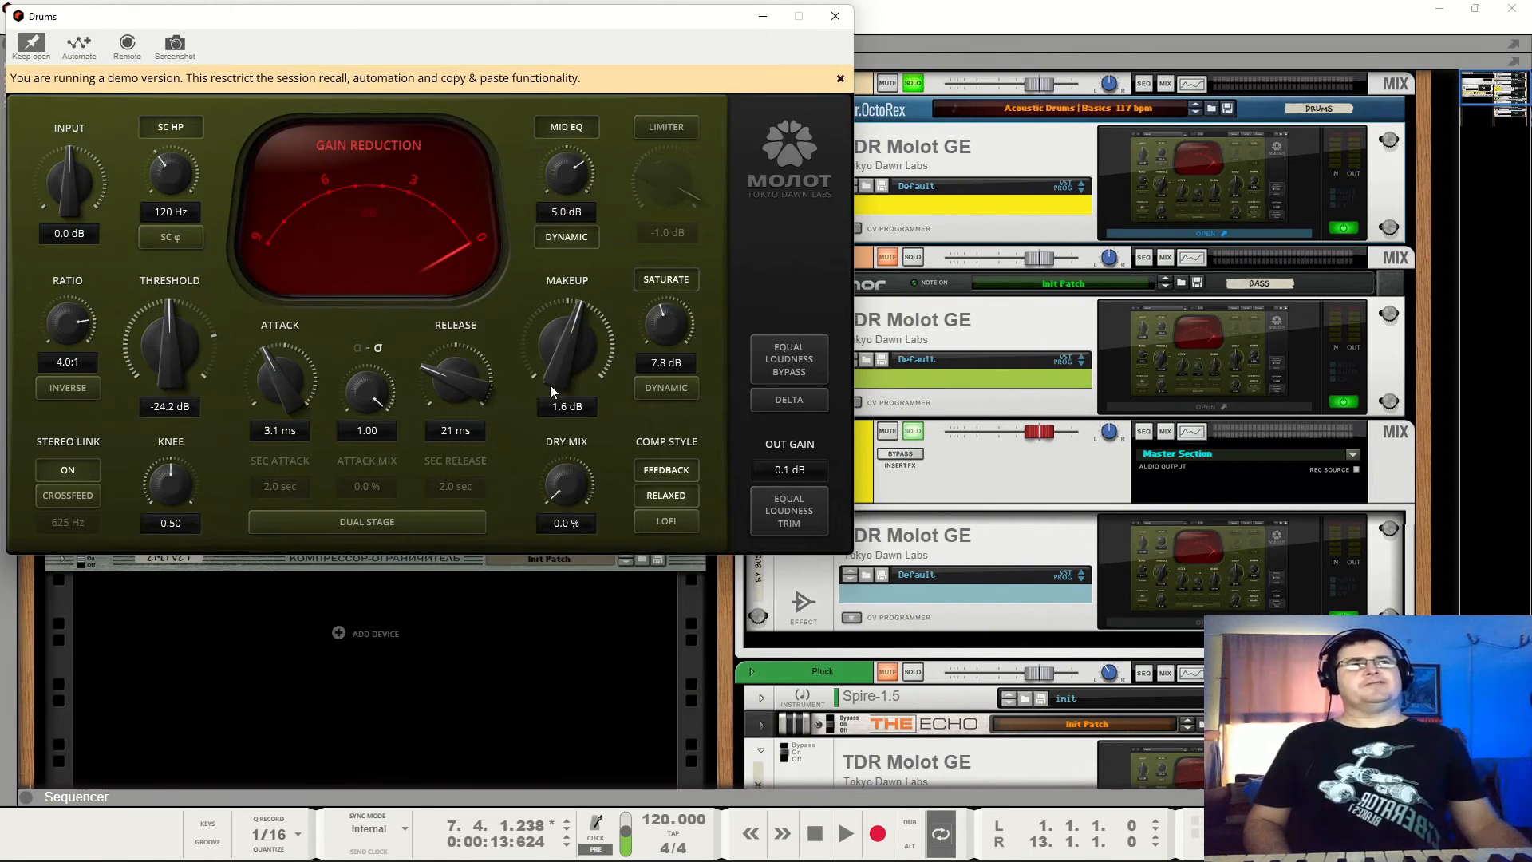
During playback, enable the drums compressor's limiter at -17.1 dB and reset the hardware output's clip indicator, with the plugin window clear of the meter.
key("space")
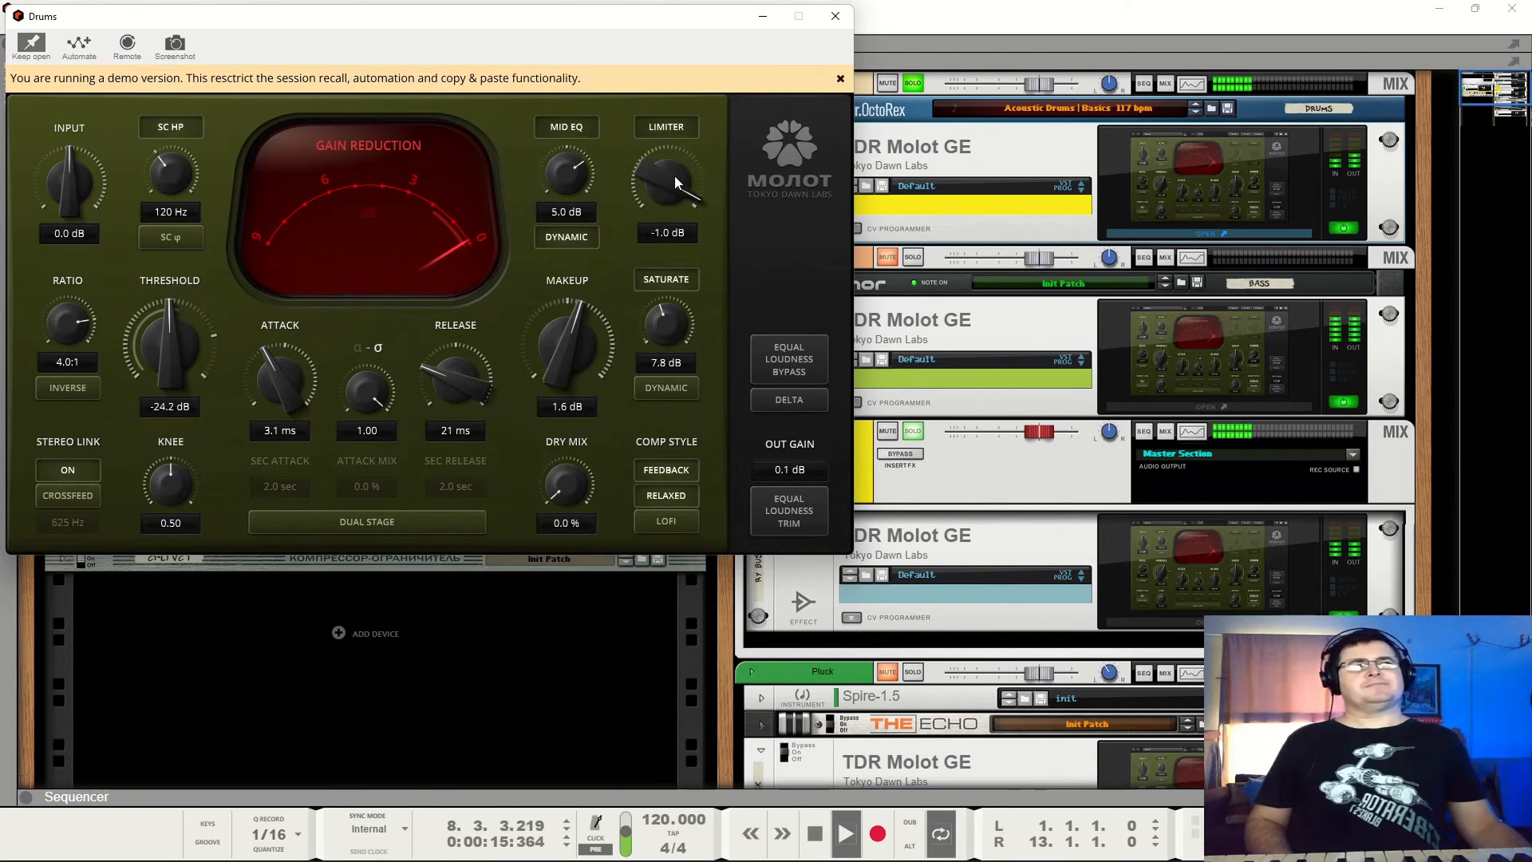
left_click_drag(659, 15, 670, 161)
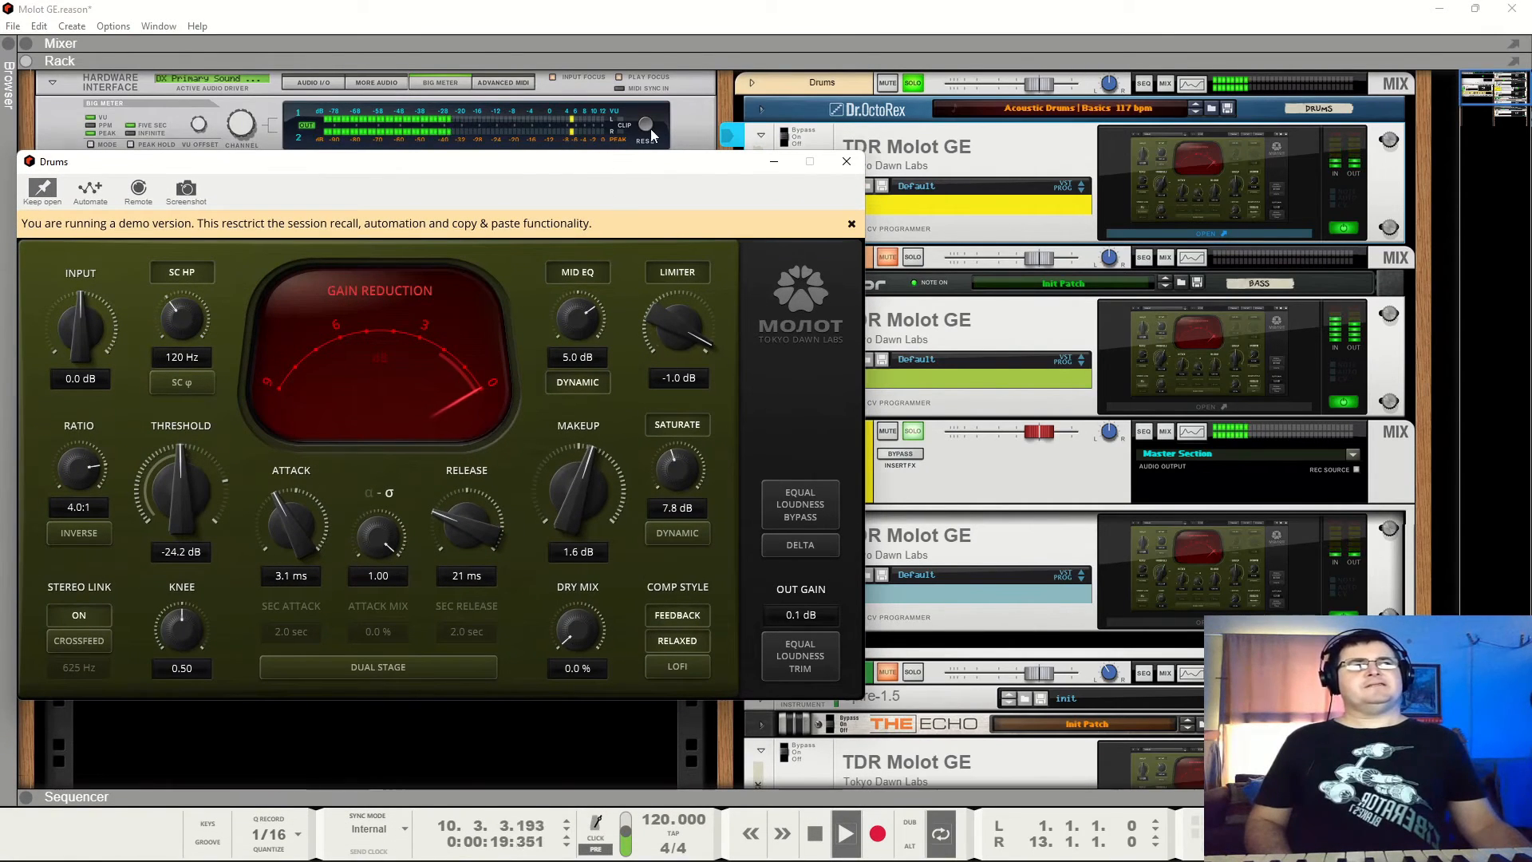
left_click_drag(681, 317, 682, 431)
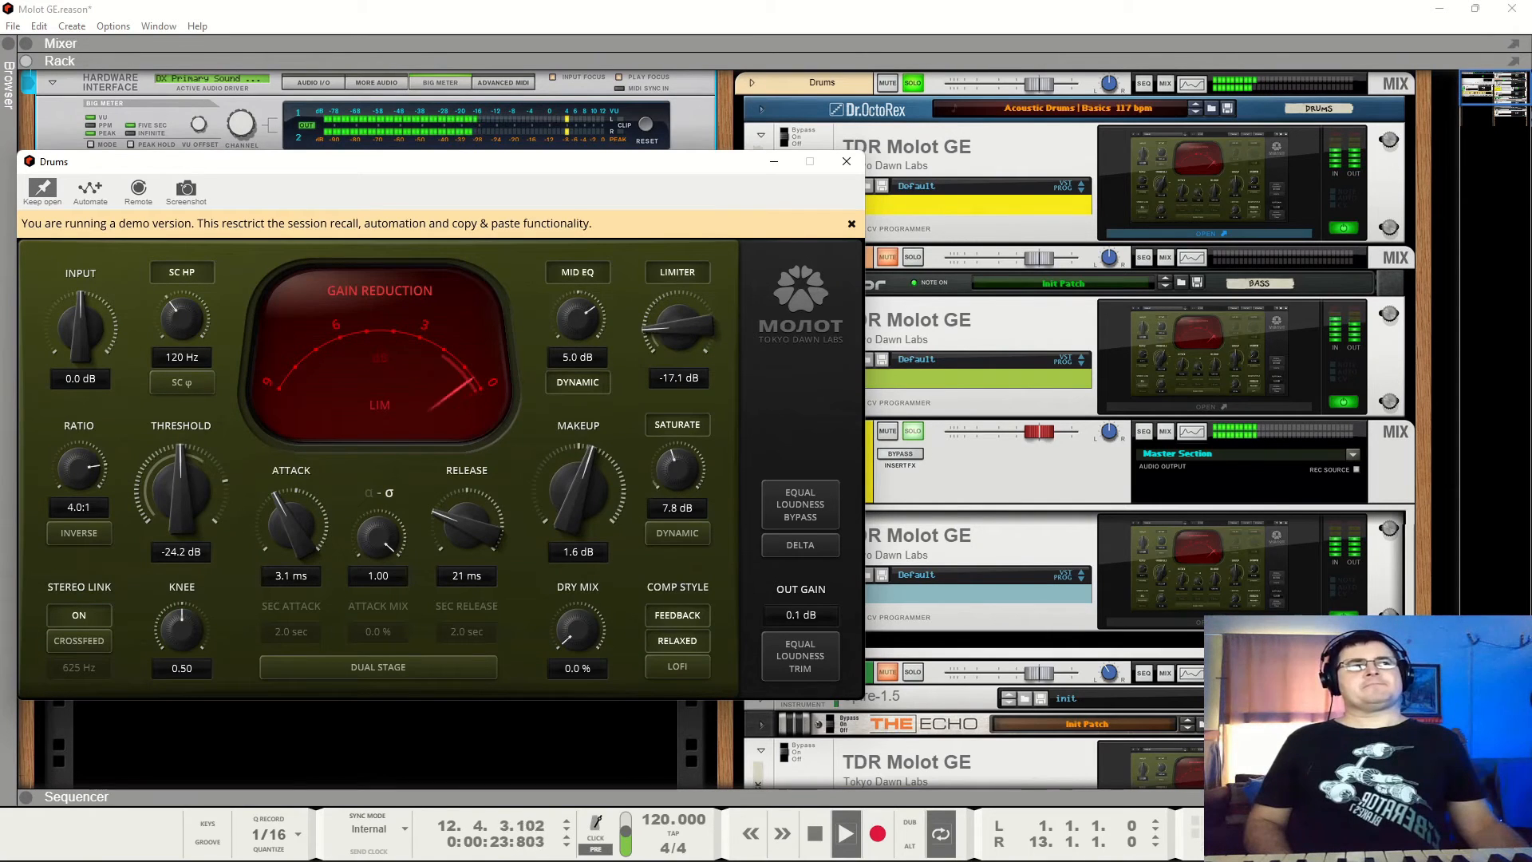
left_click(645, 124)
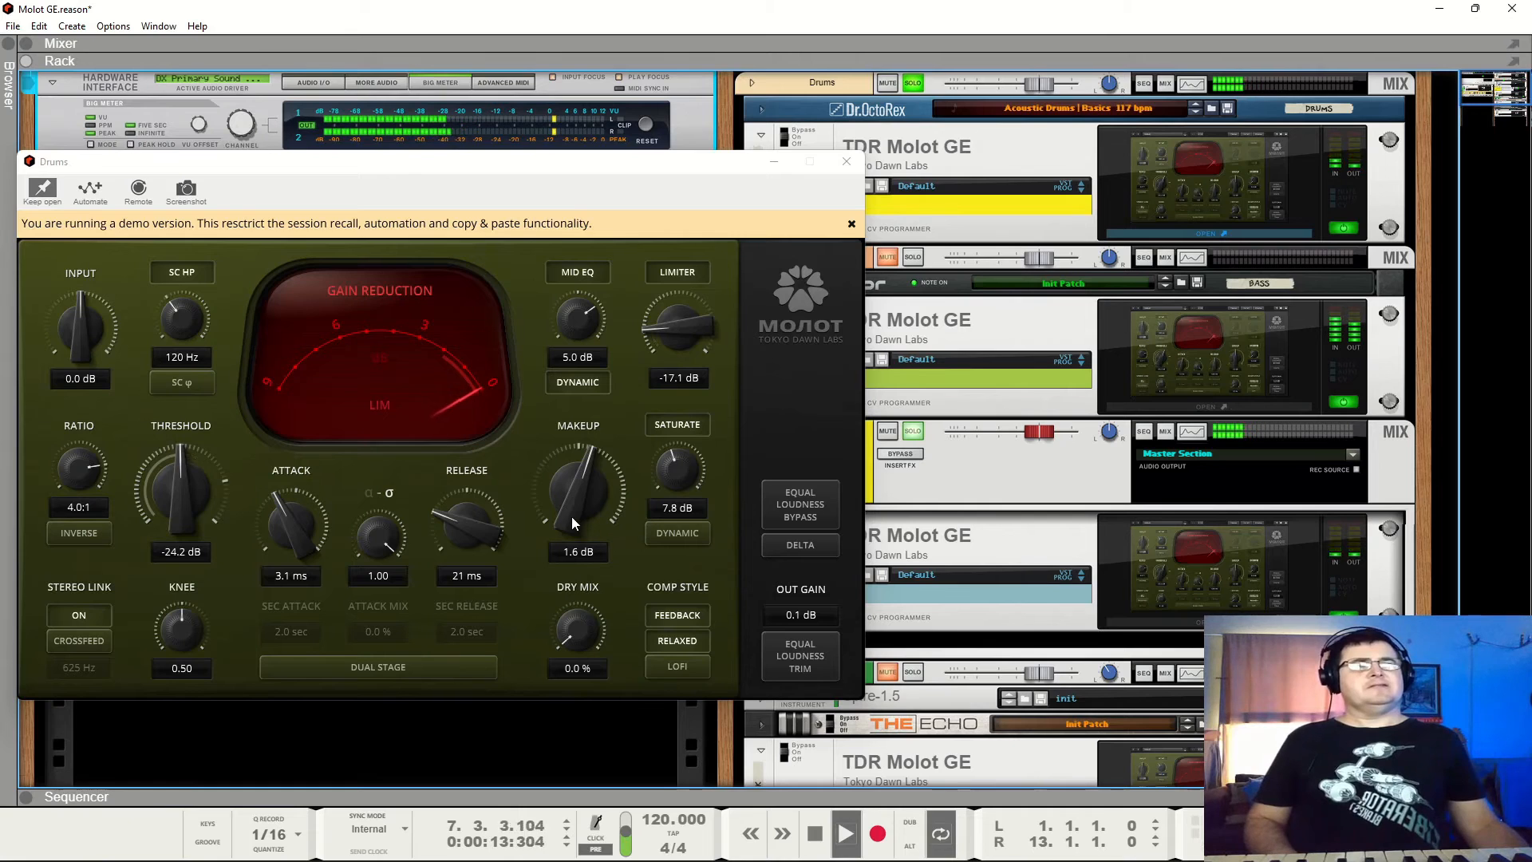
Try the drums compressor's makeup at 4.1 dB, unsolo the Drums channel and set the makeup to 1.5 dB in the full mix.
left_click_drag(569, 515, 569, 480)
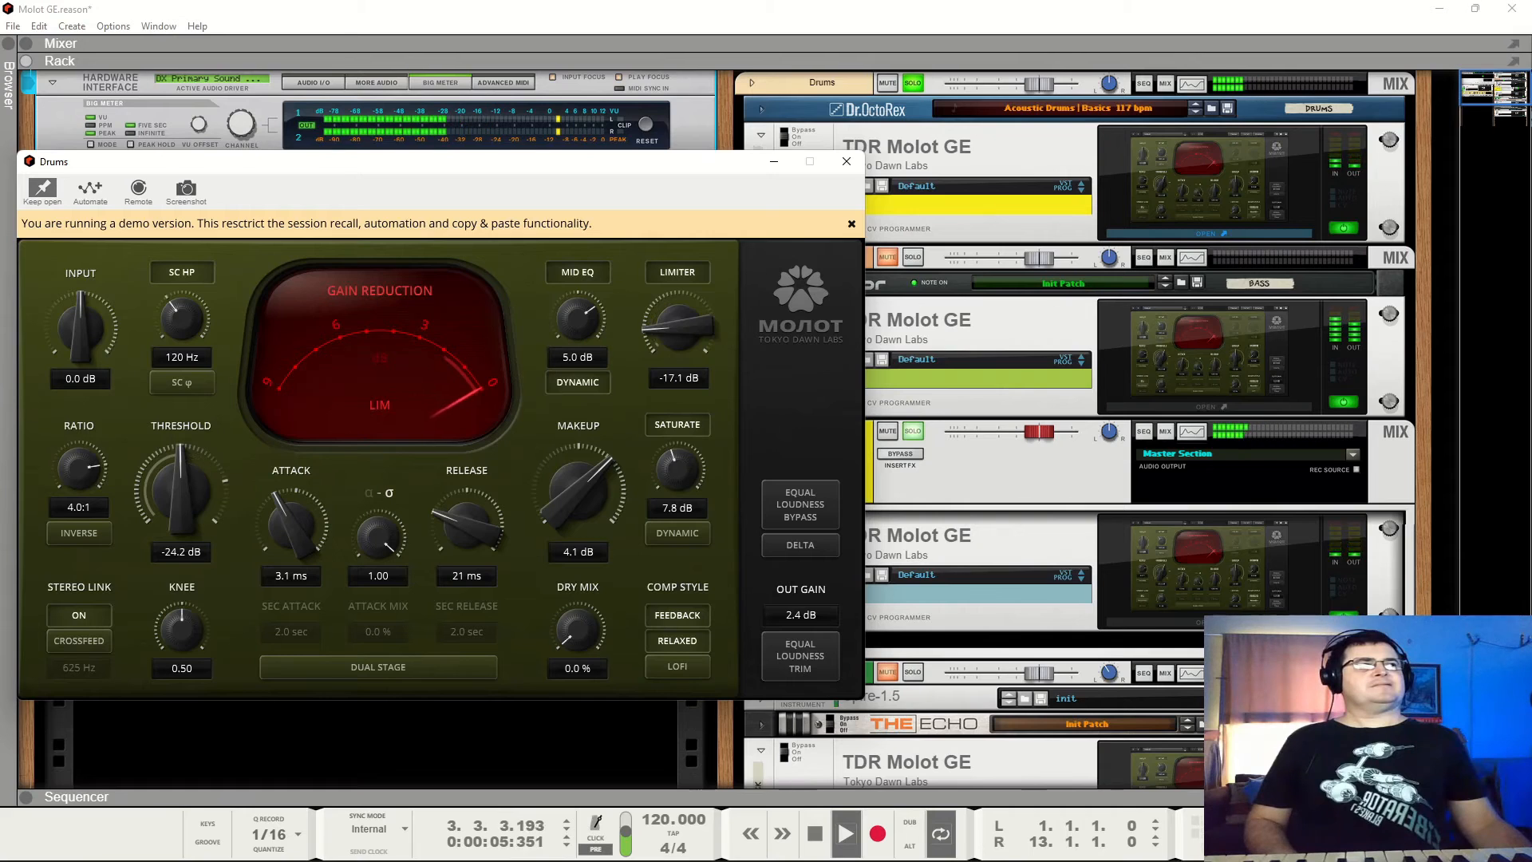
left_click(914, 86)
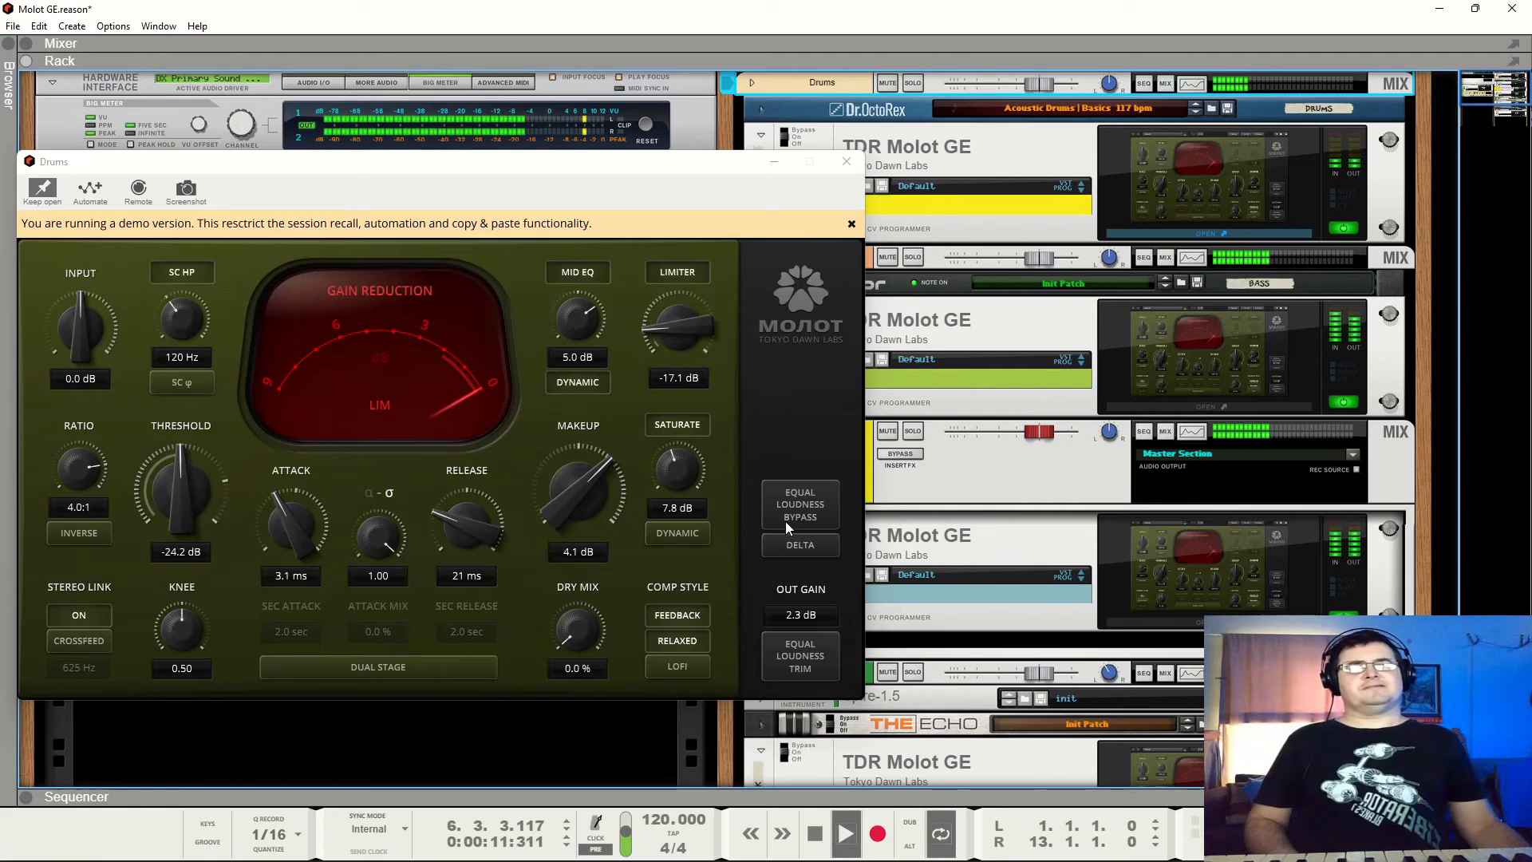
double_click(596, 477)
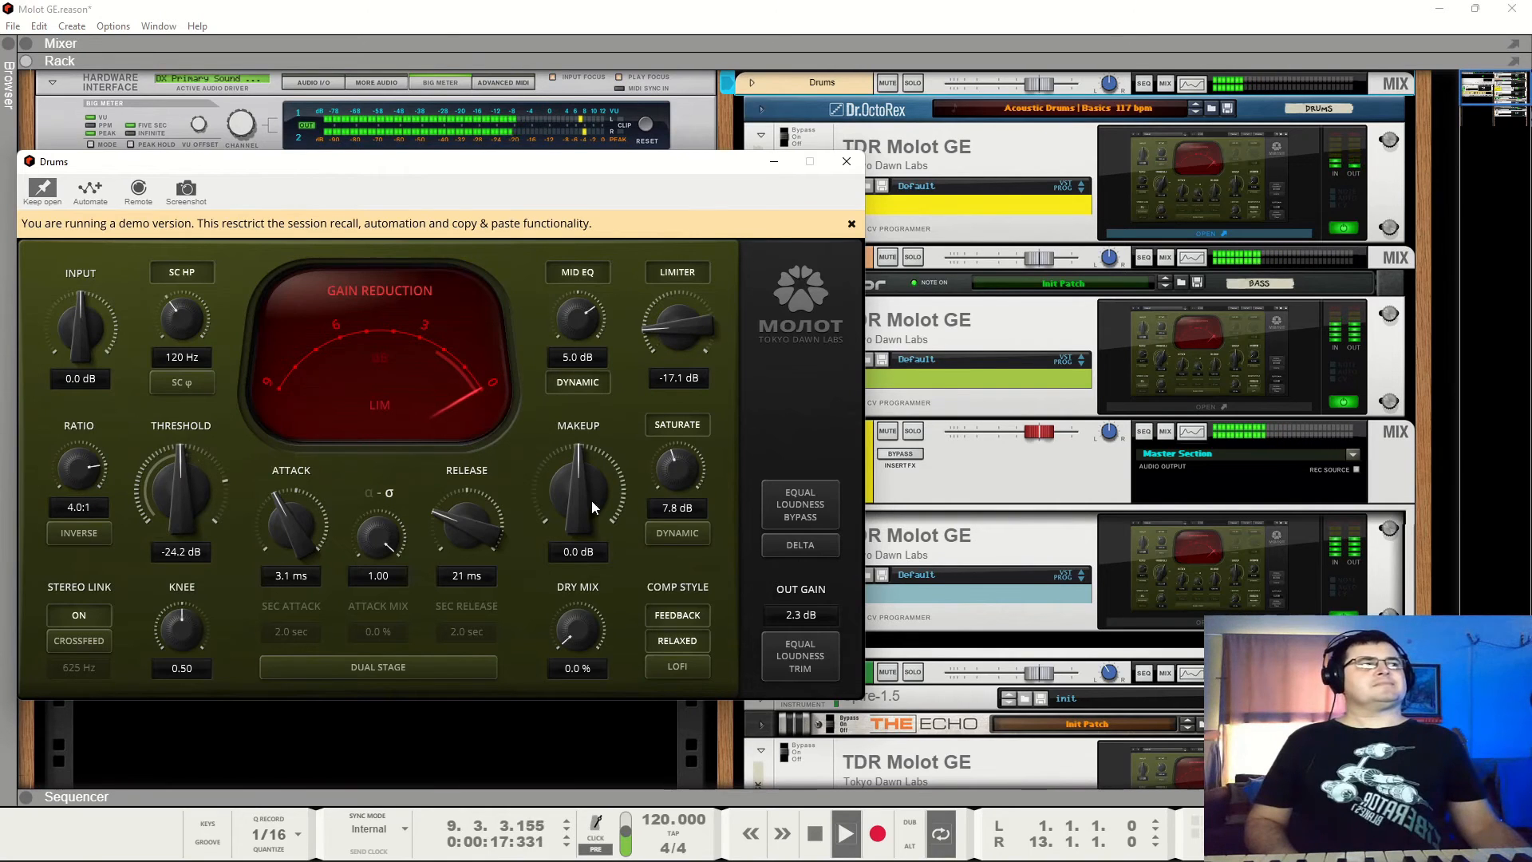
left_click_drag(587, 516, 587, 500)
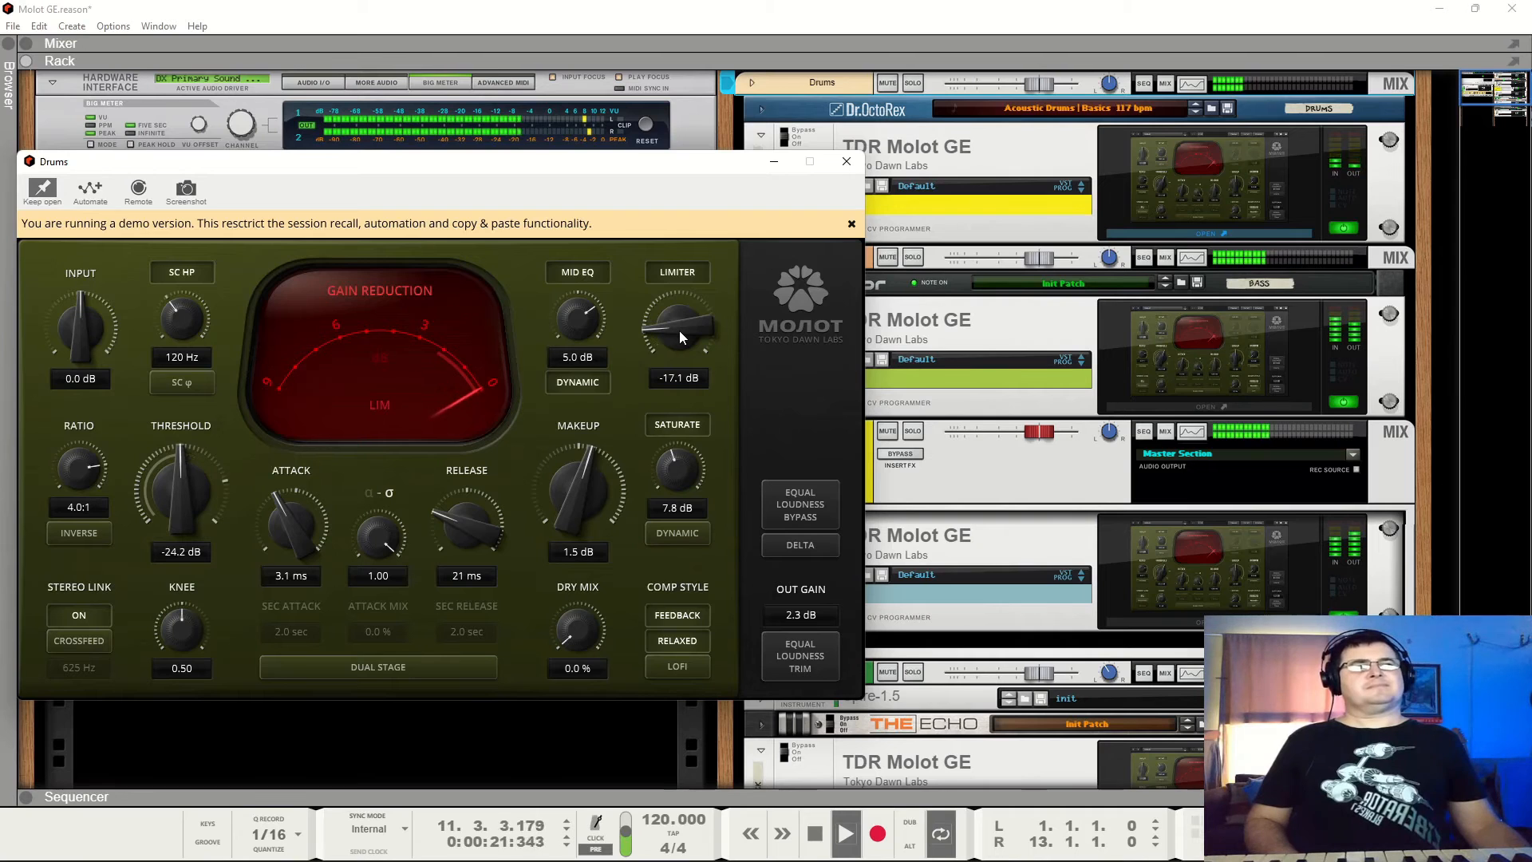
Solo the Drums channel and raise the drums compressor's output gain to 2.4 dB during playback.
left_click(913, 83)
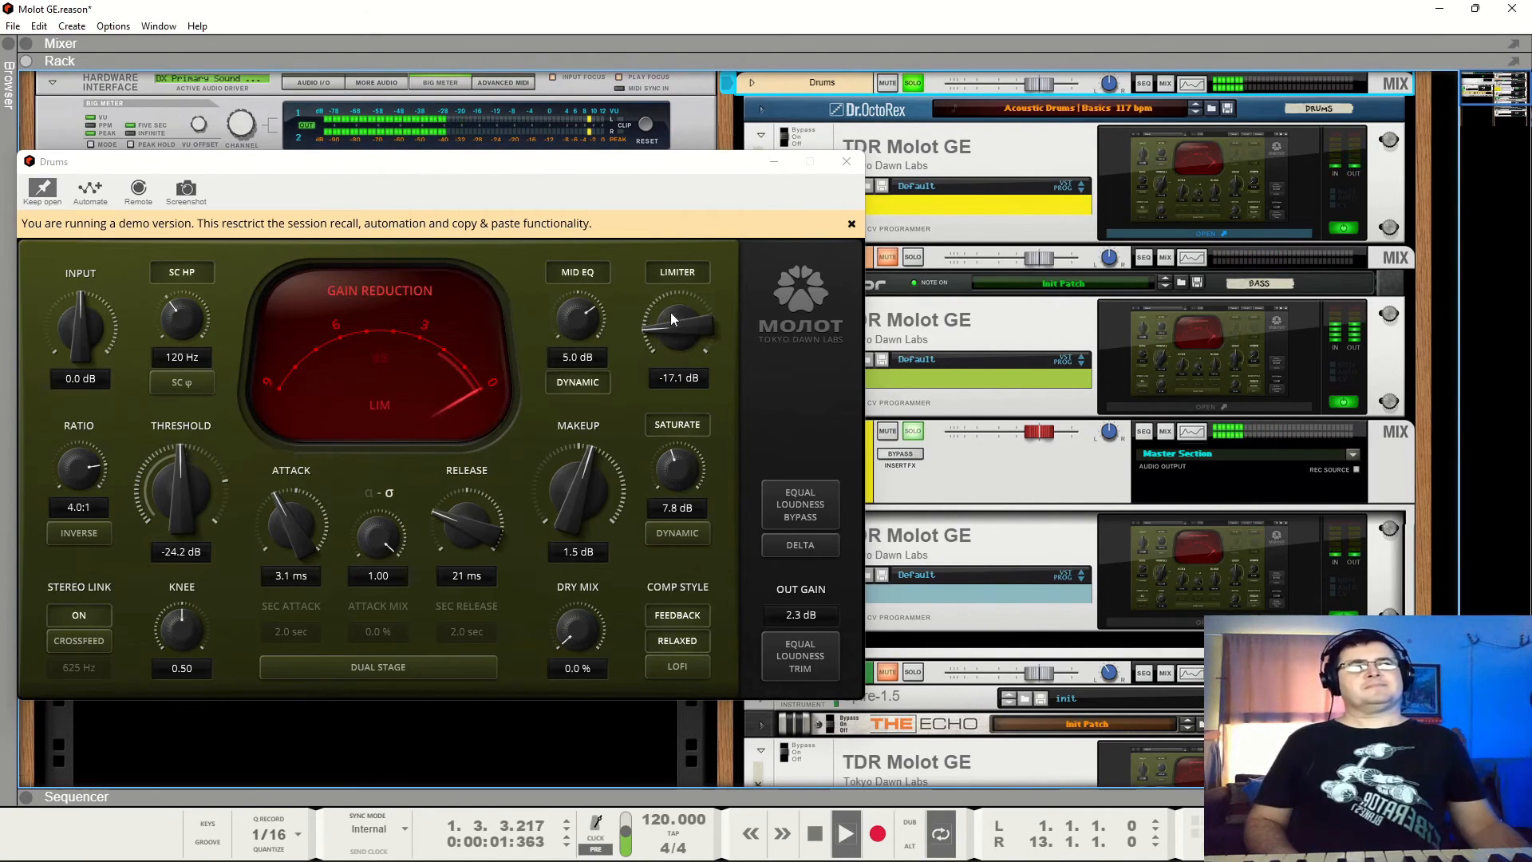
key("space")
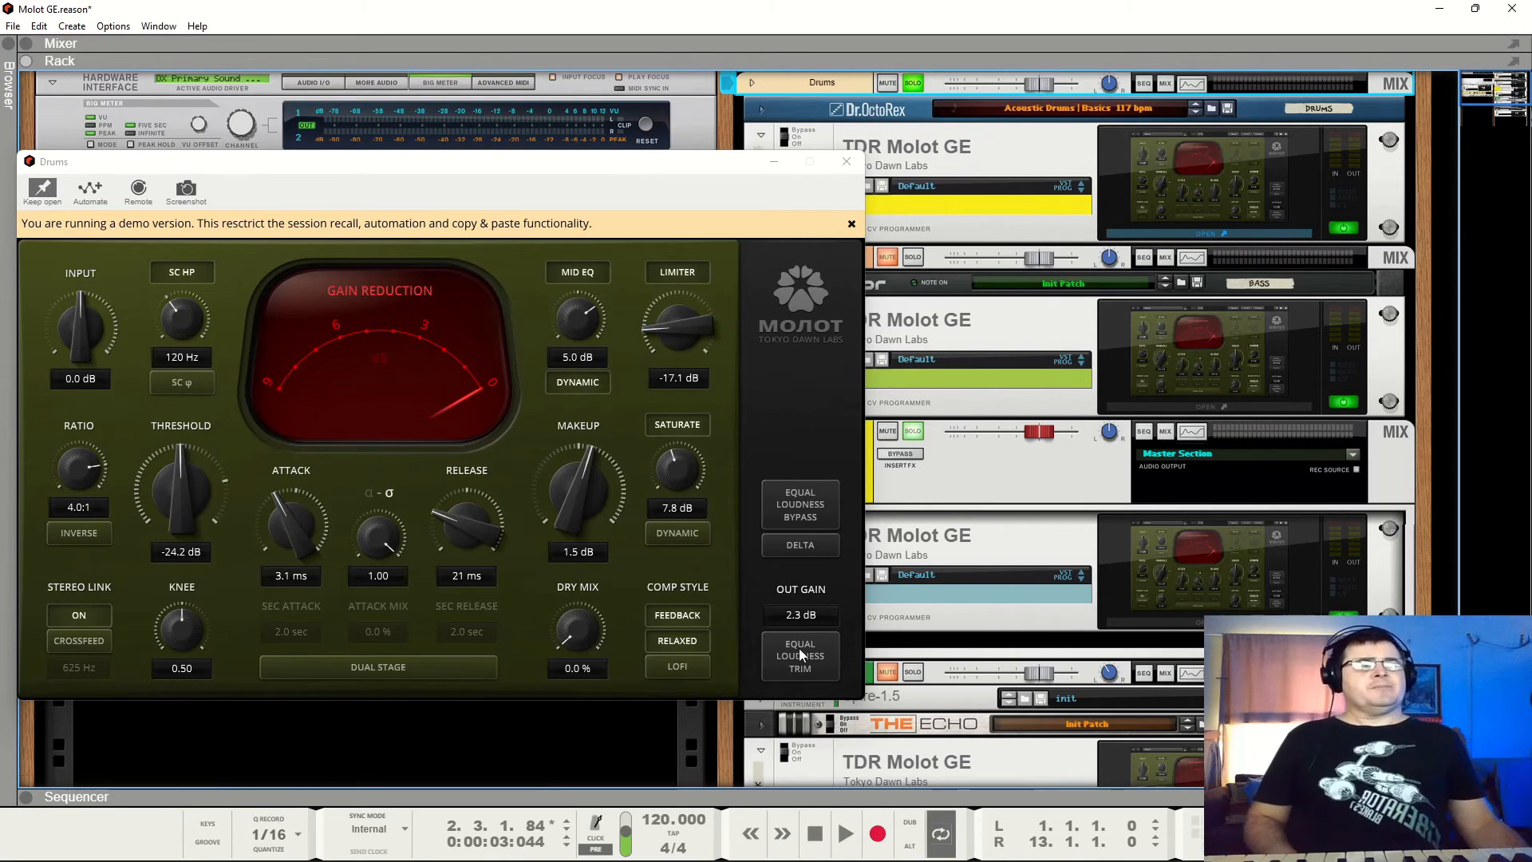
key("space")
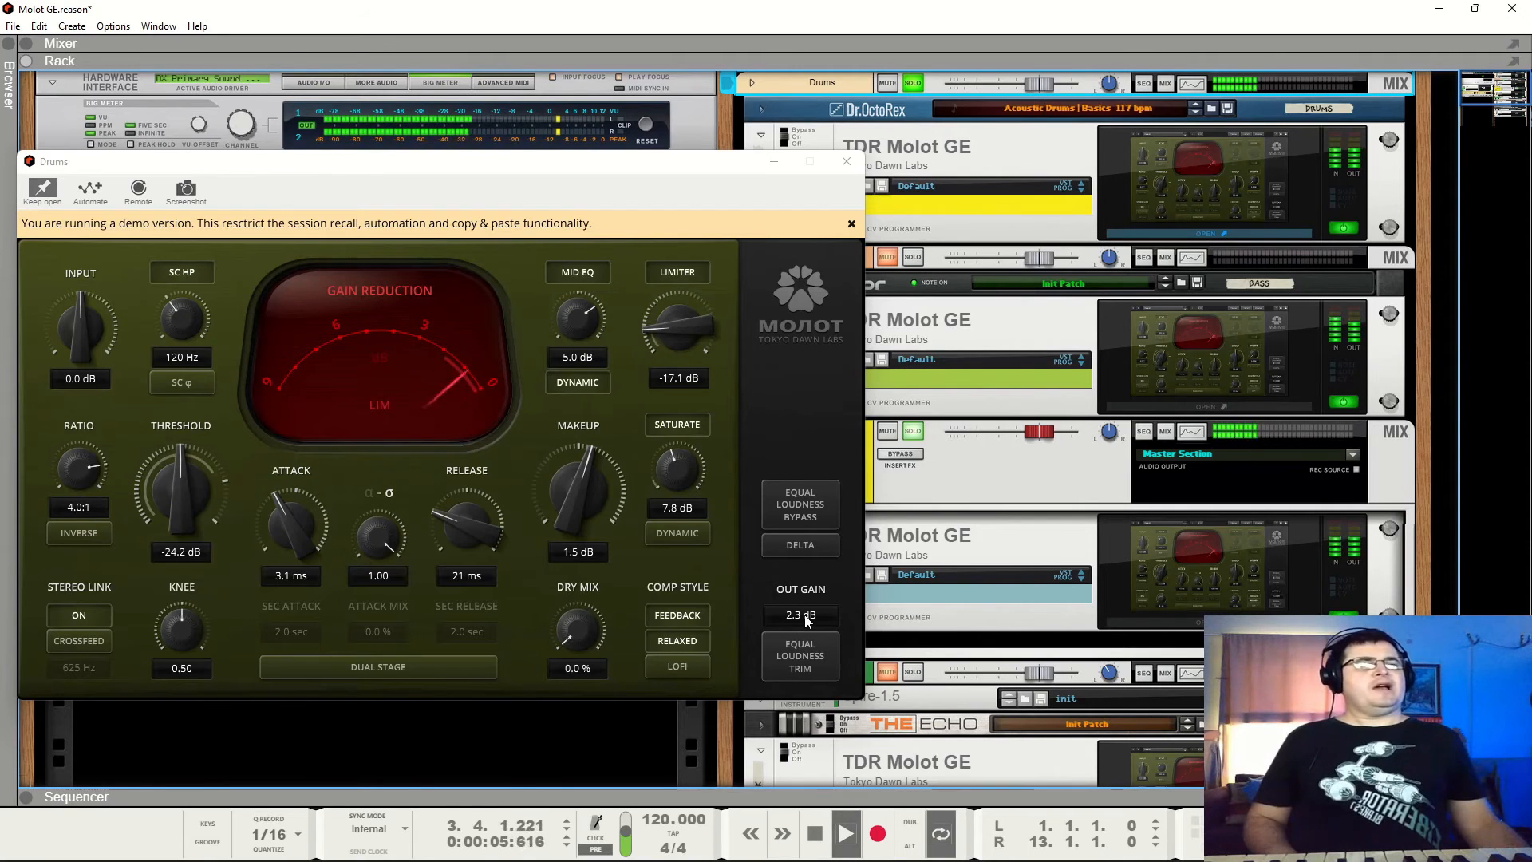
left_click_drag(805, 615, 805, 612)
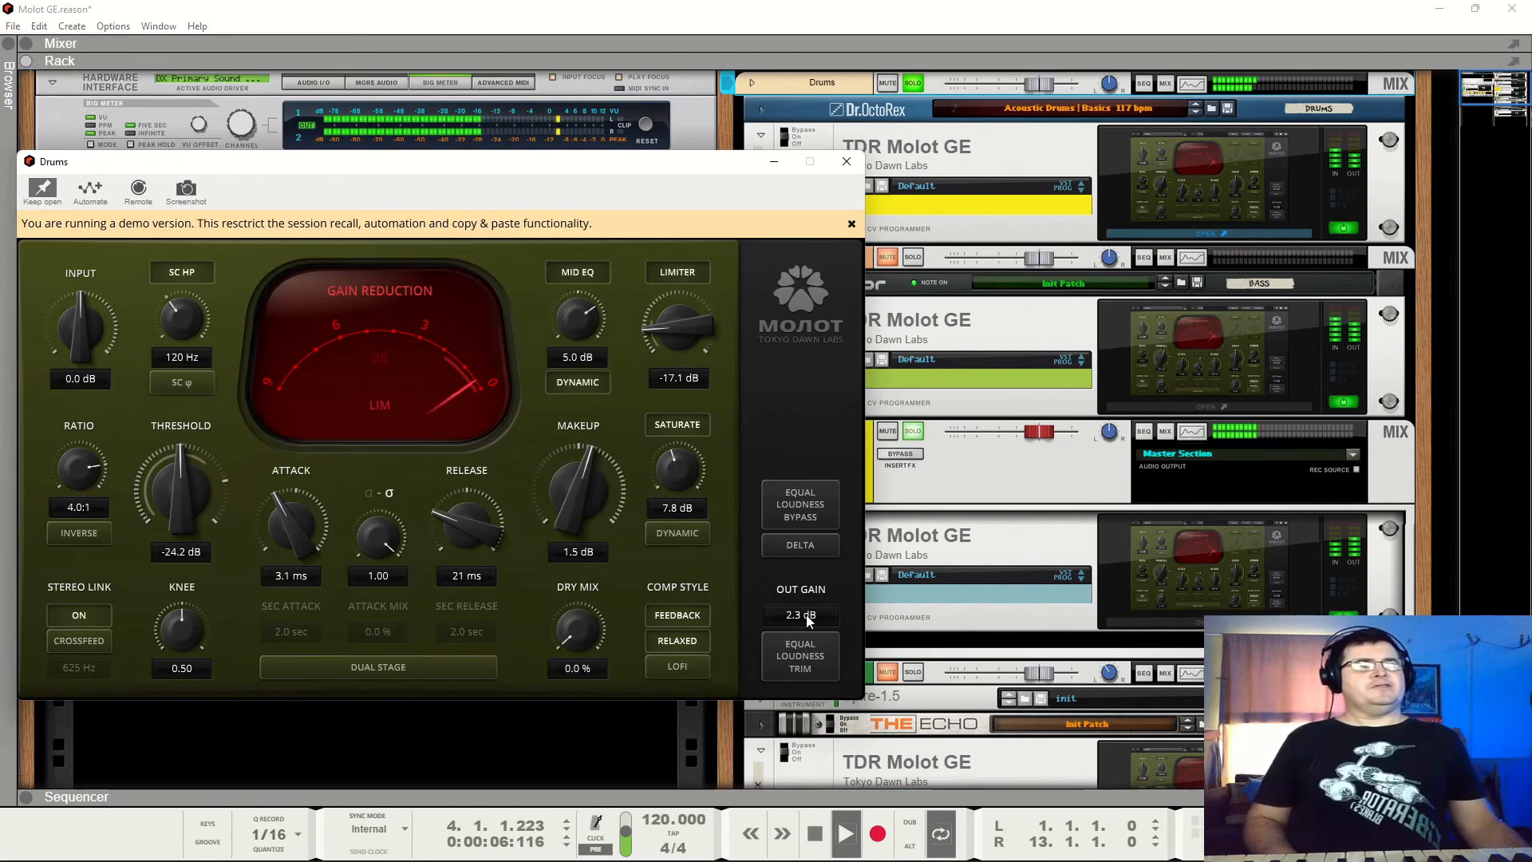
Compare the soloed drums with their compressor bypassed and active, and unsolo the Drums channel.
left_click(791, 137)
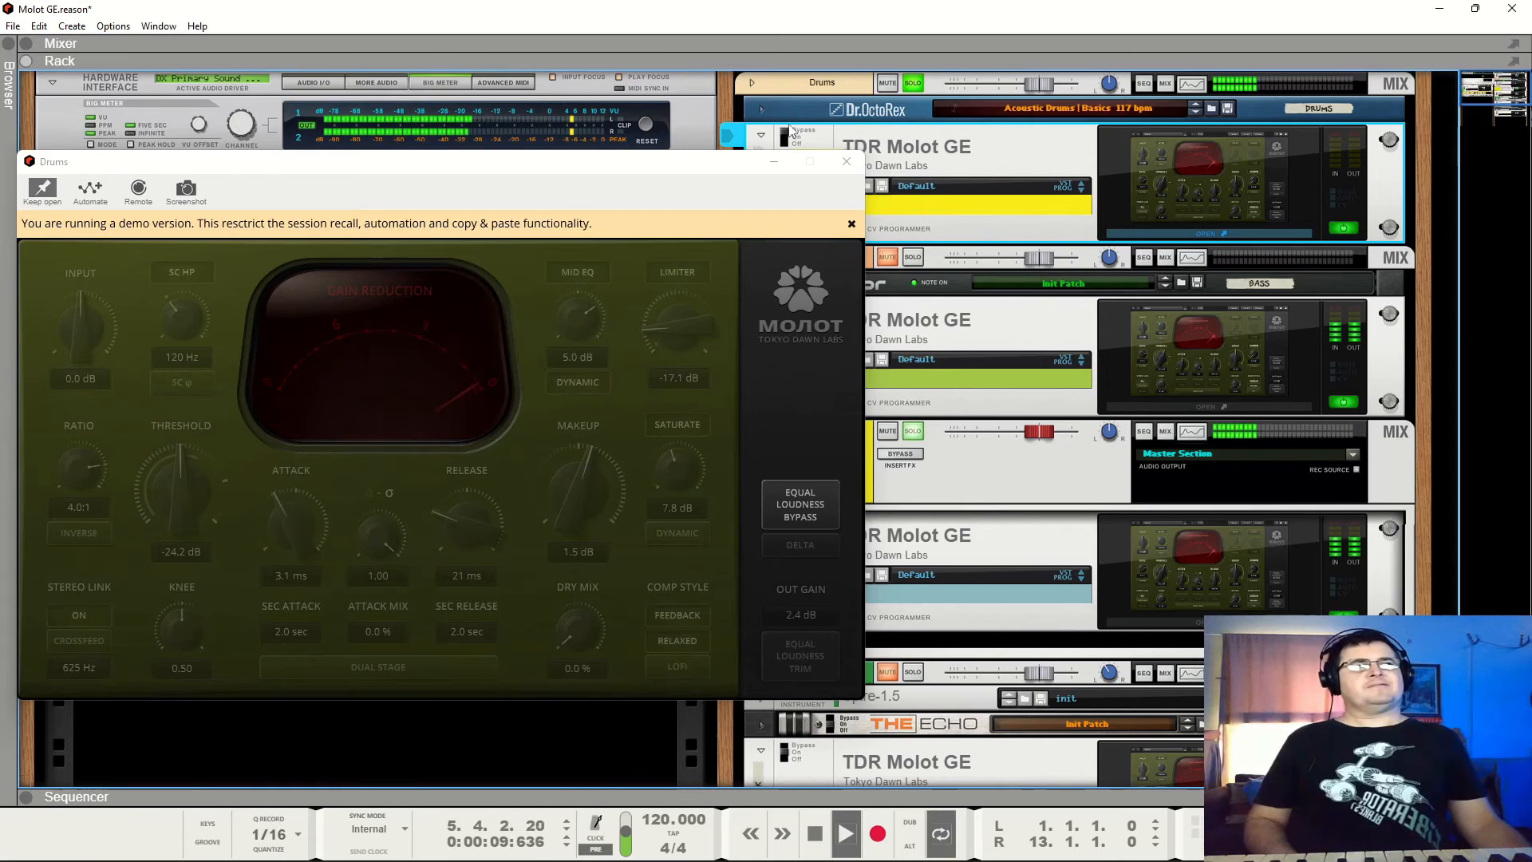
left_click(791, 134)
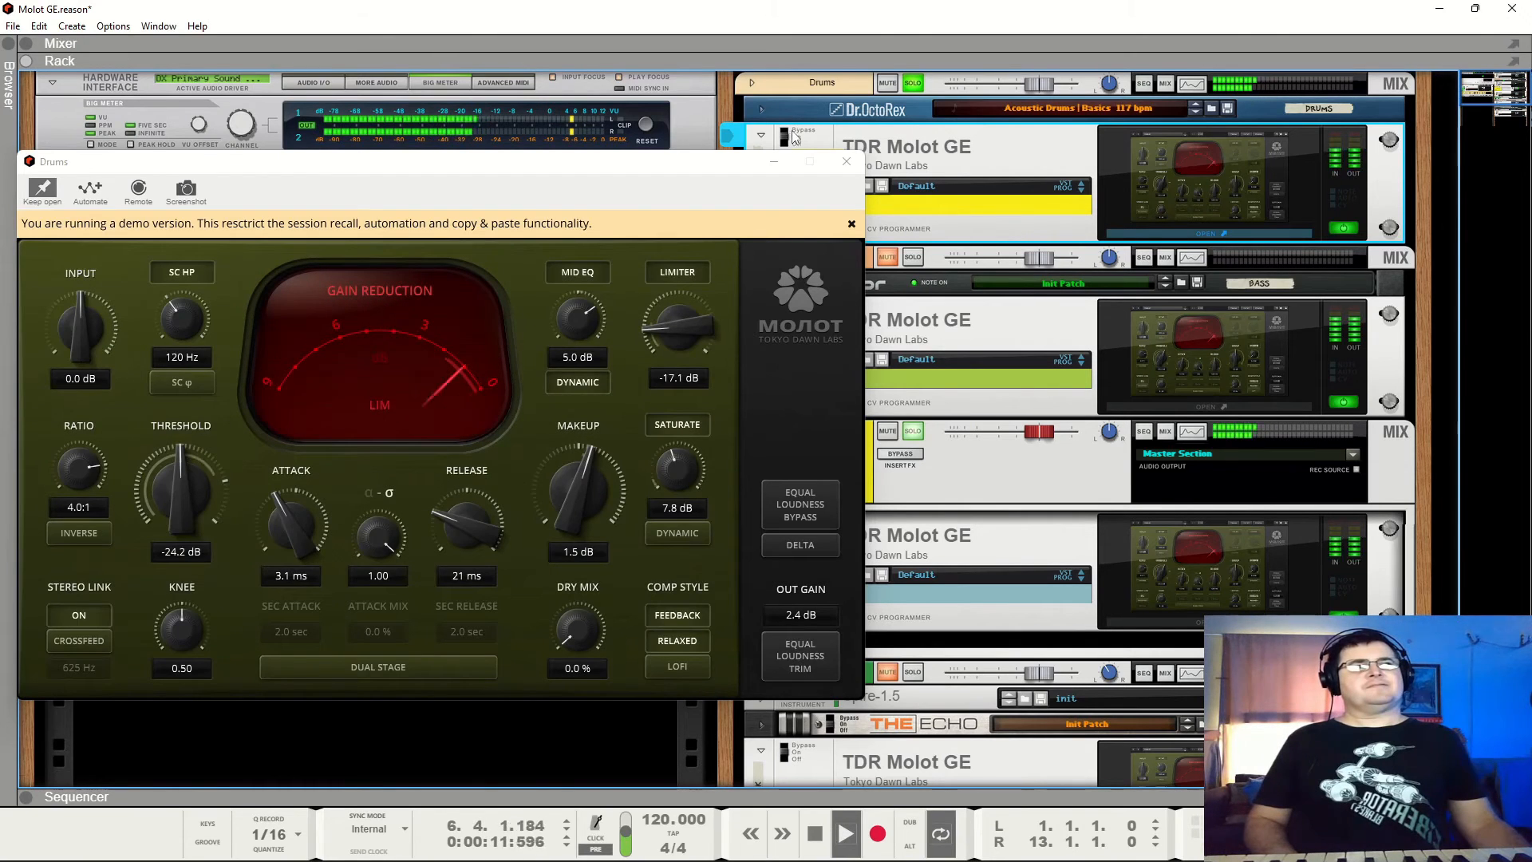
left_click(793, 138)
left_click(792, 139)
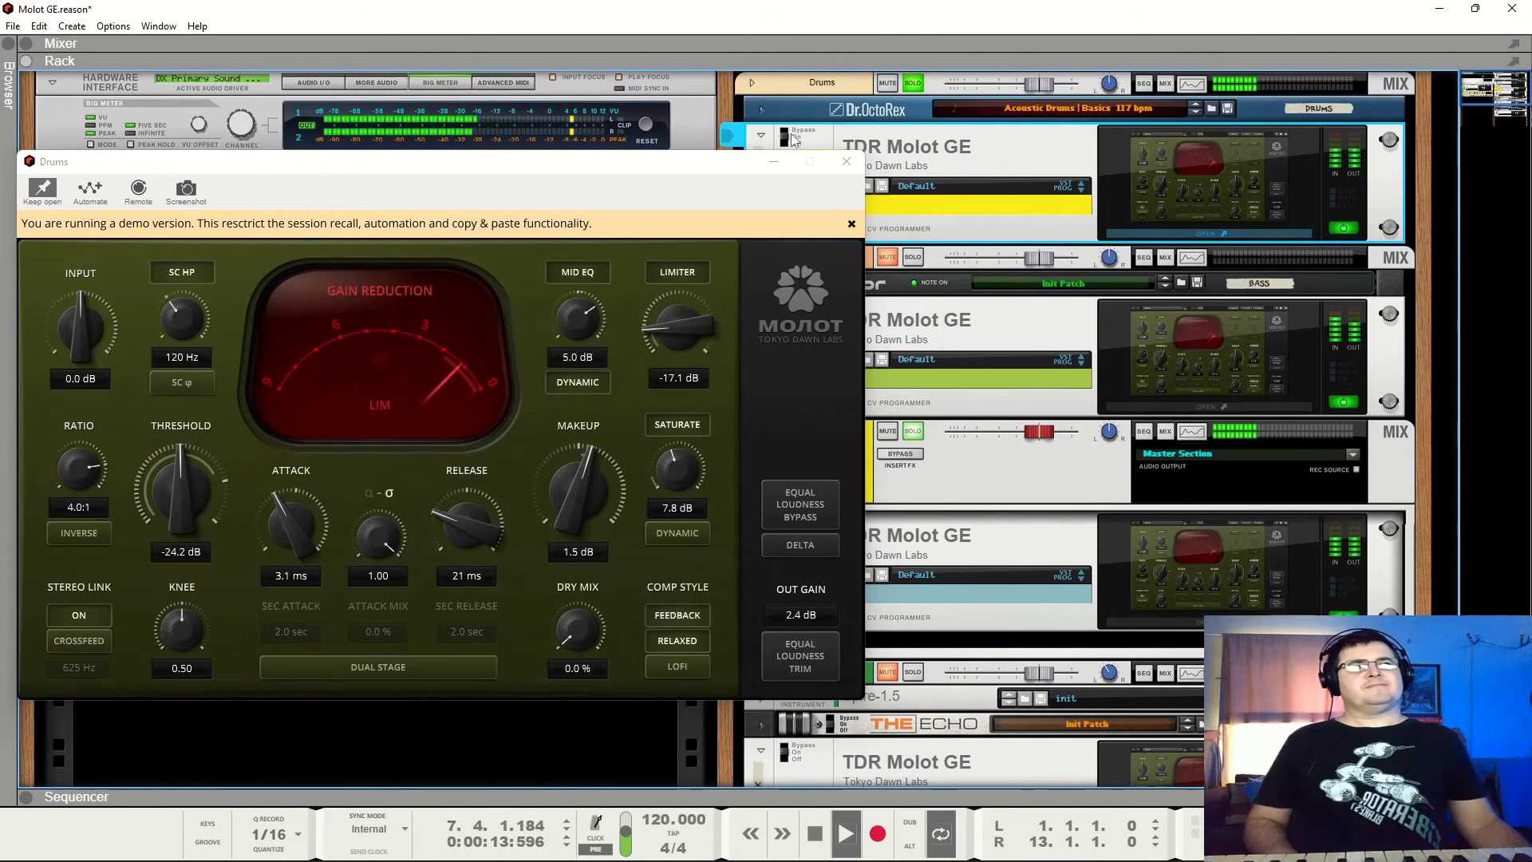
left_click(912, 83)
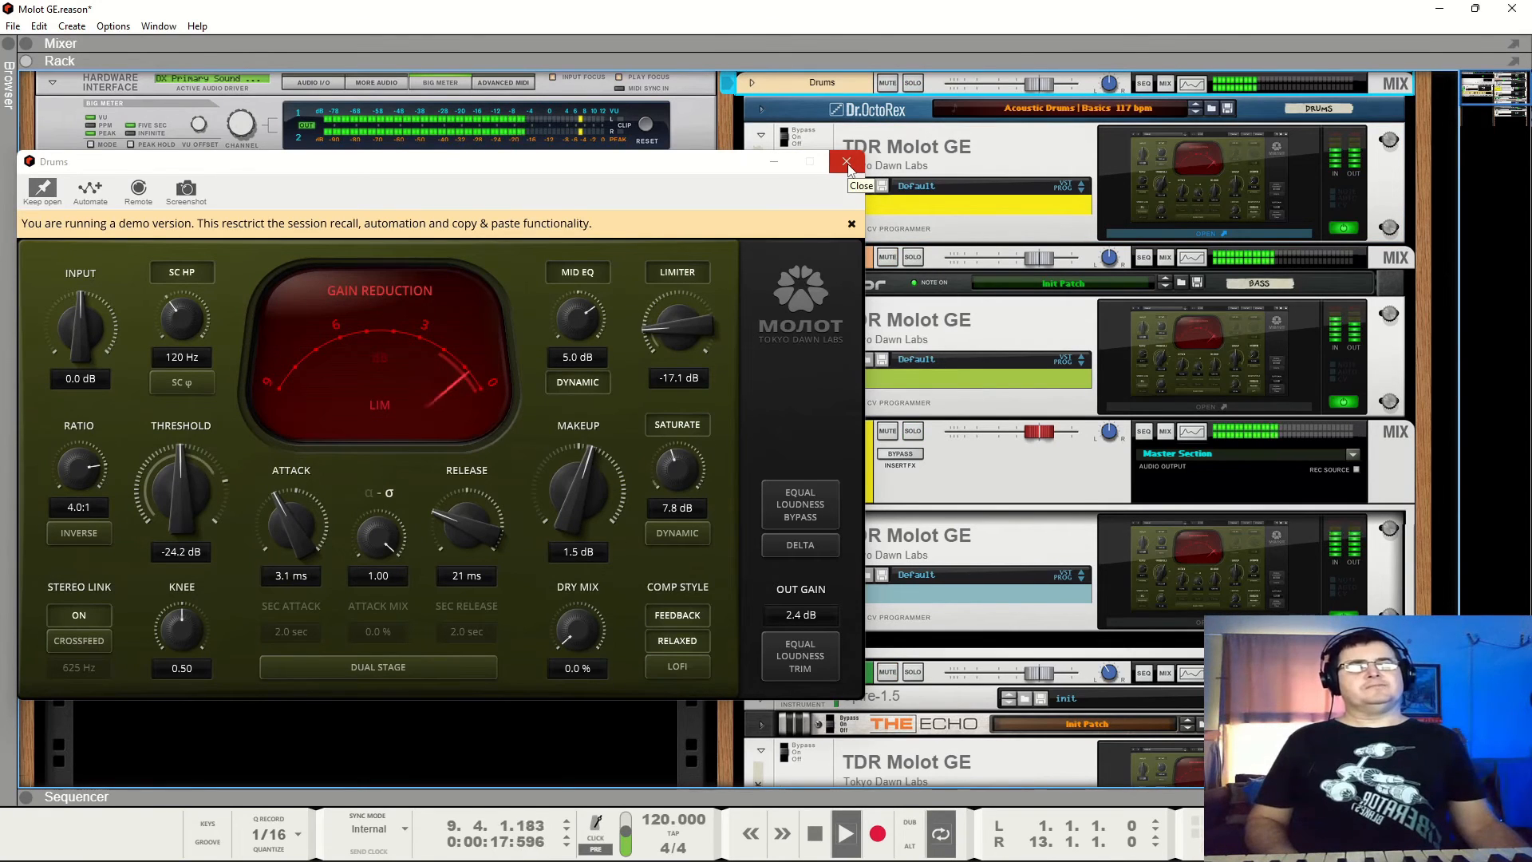
Set the drums compressor's limiter to -12.0 dB and output gain to 2.0 dB, resetting the hardware output's clip indicator.
key("space")
left_click_drag(683, 324, 683, 303)
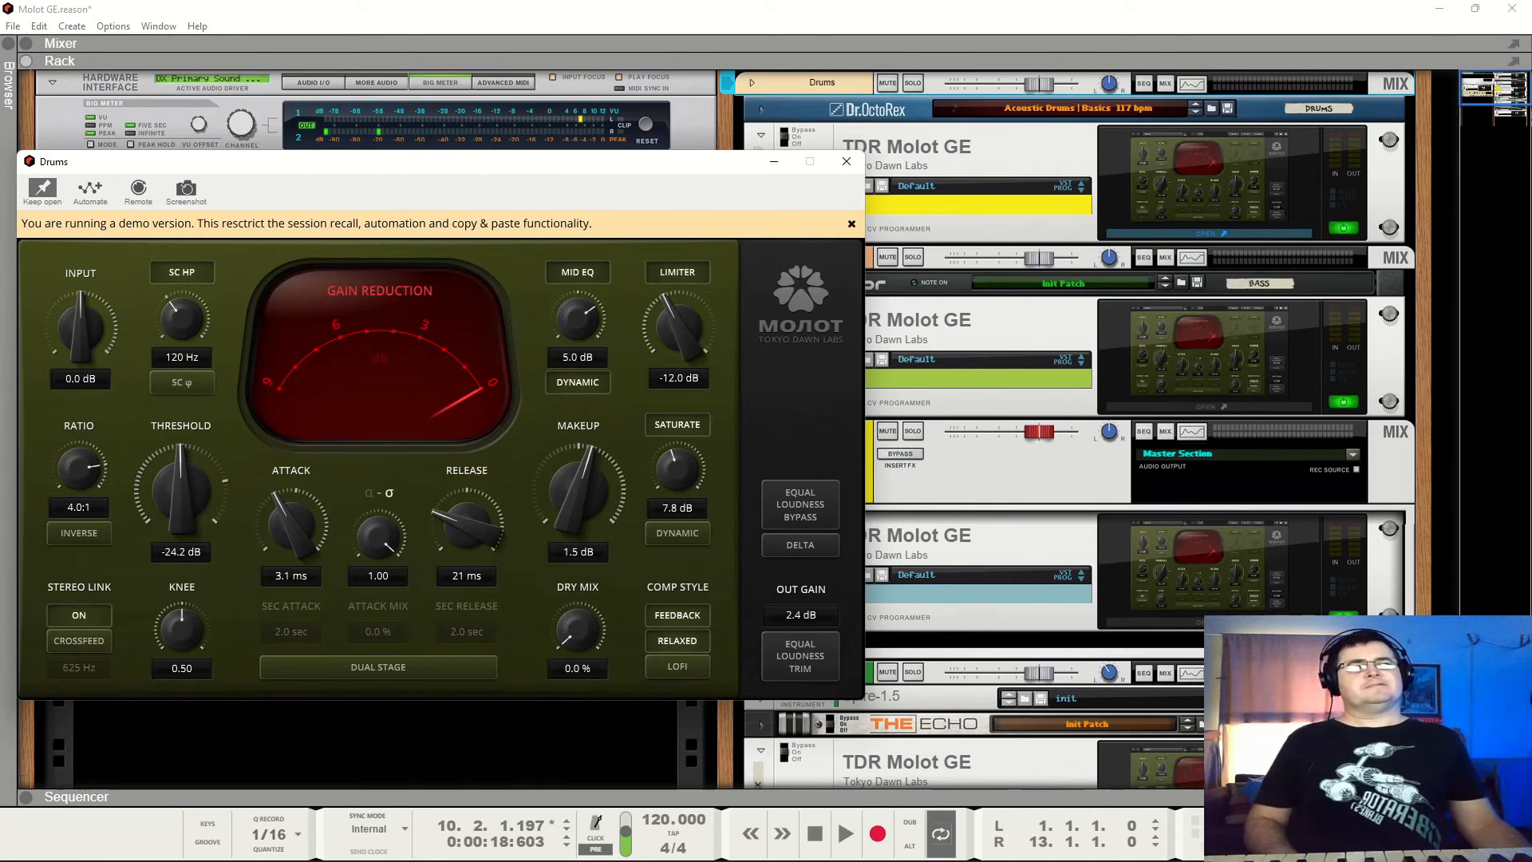
key("space")
left_click(646, 121)
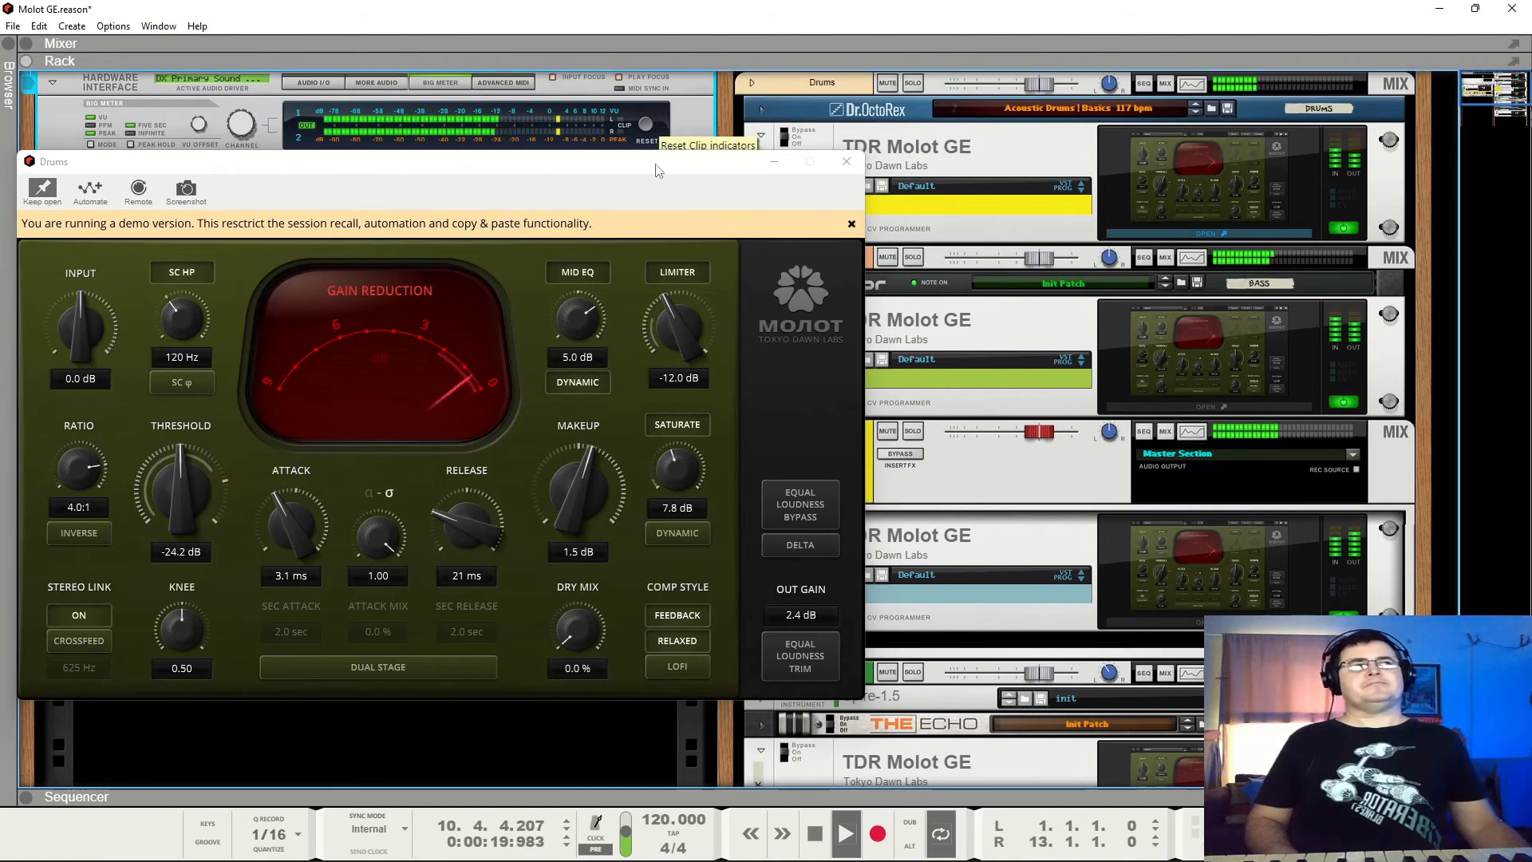
left_click(806, 619)
left_click_drag(805, 618, 806, 625)
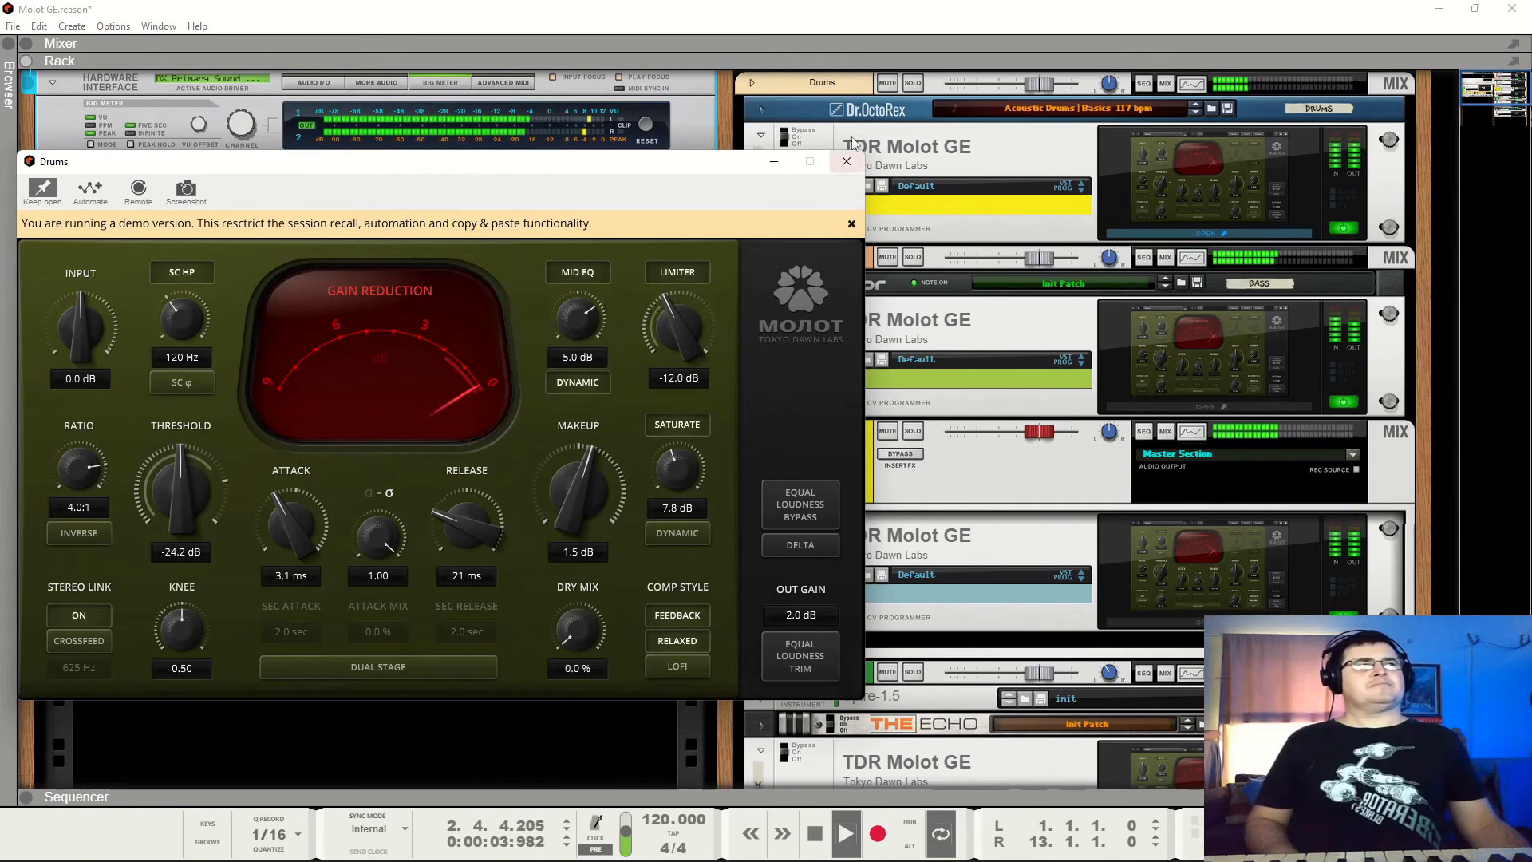
Compare the full mix with the drums compressor bypassed and active, and close its window.
left_click(790, 123)
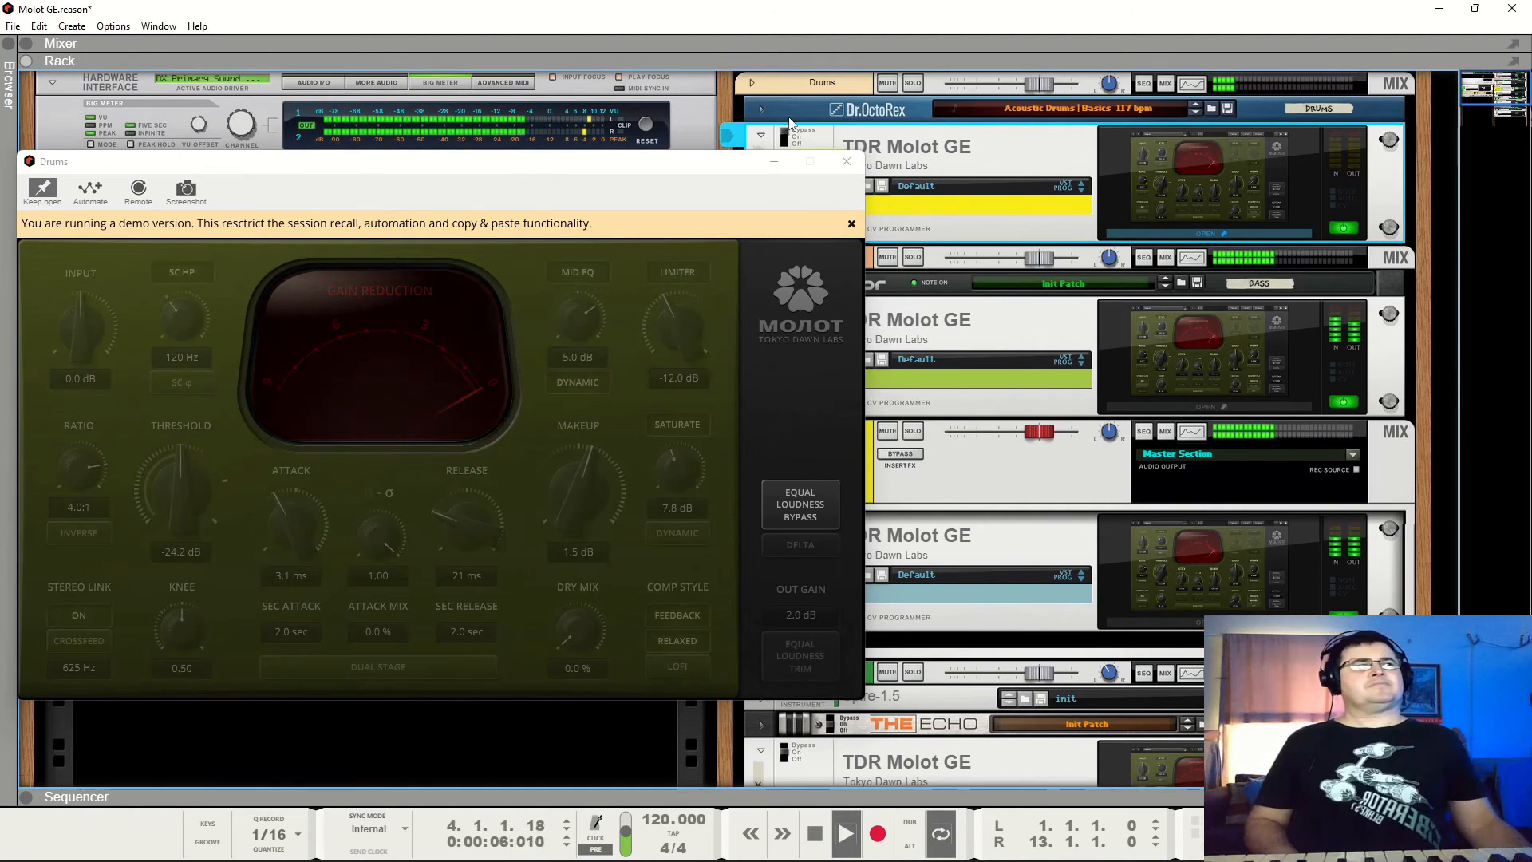
left_click(794, 140)
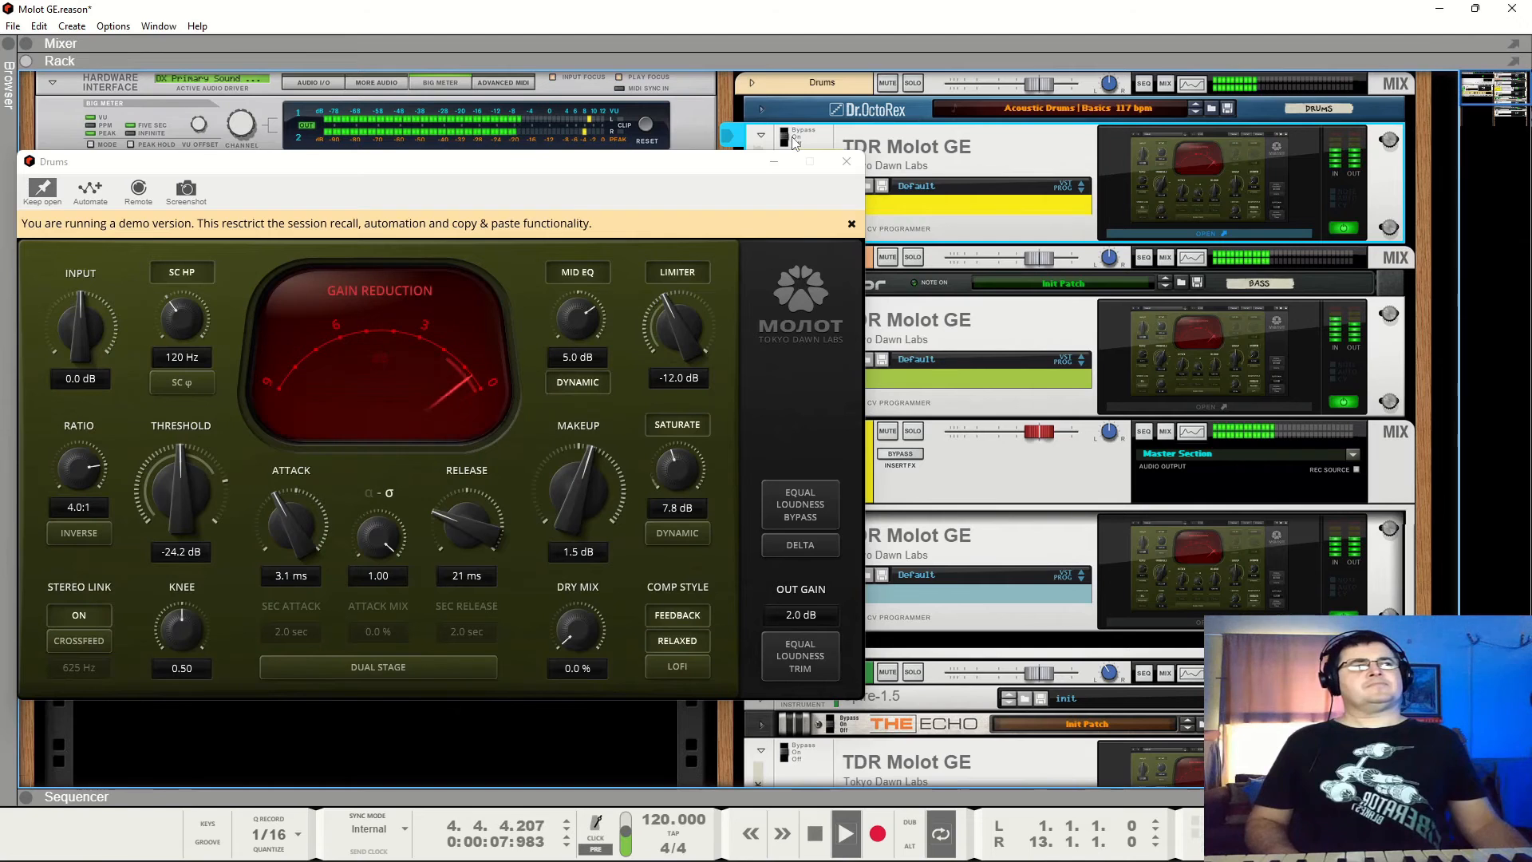
left_click(795, 133)
left_click(795, 135)
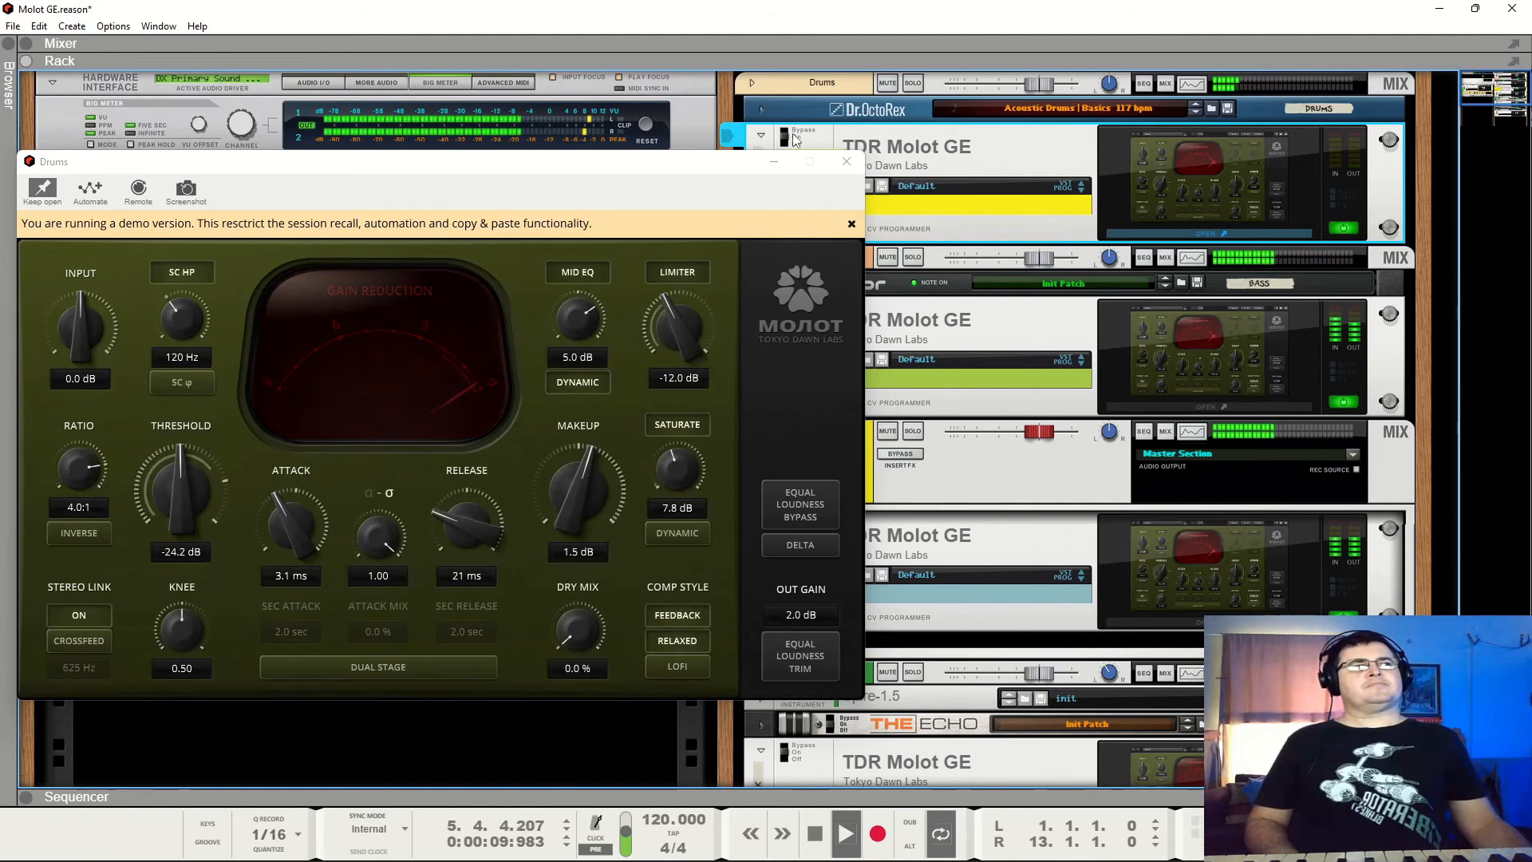
left_click(846, 162)
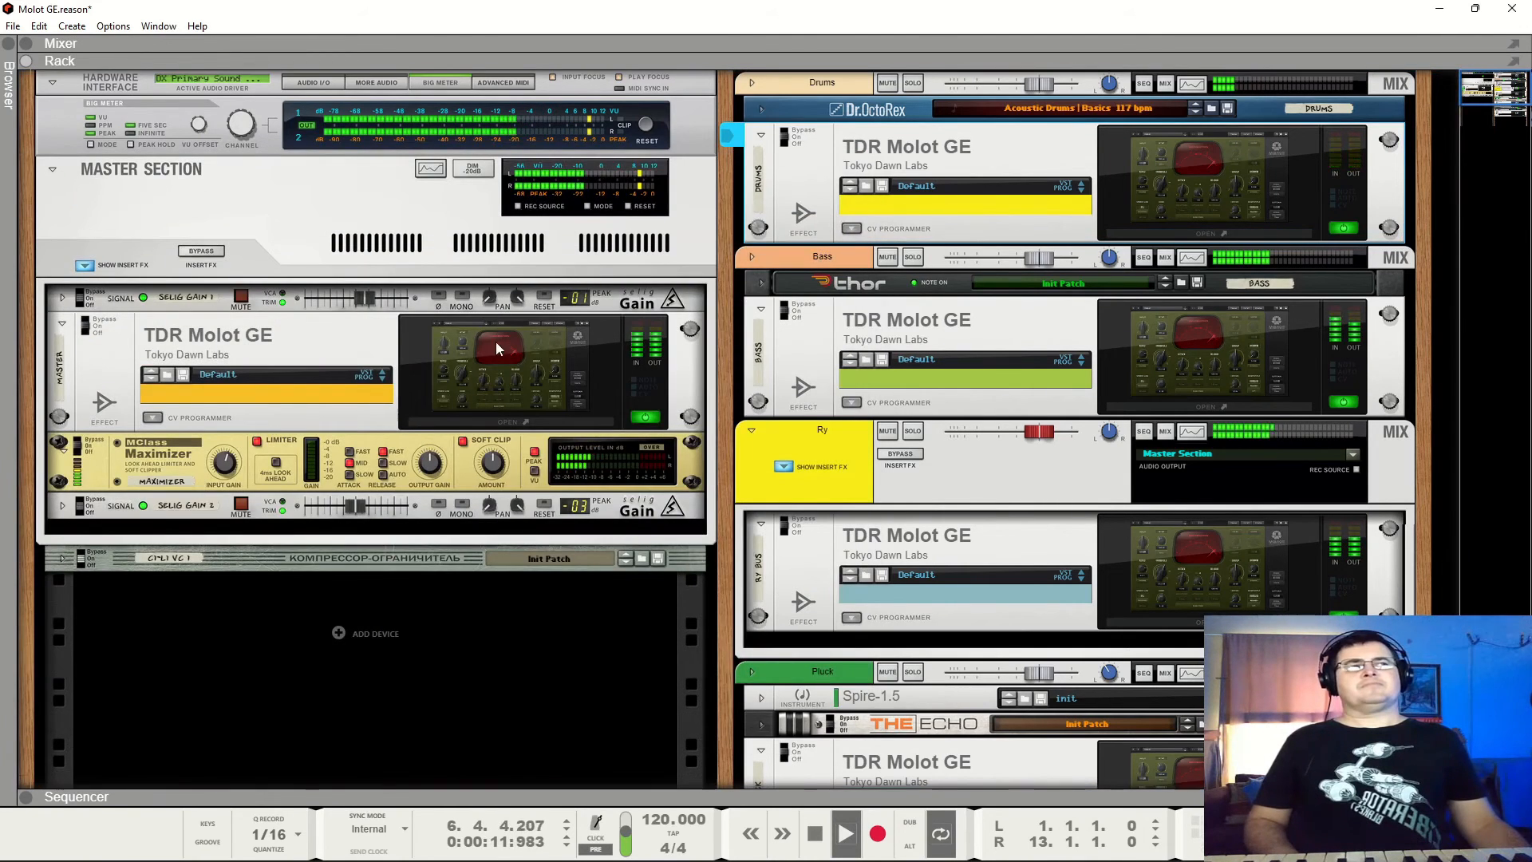
Open the master Molot GE in a window that stays open, clear of the output meter and its bypass switch, and start playback.
left_click(496, 383)
left_click_drag(390, 187, 338, 60)
left_click(48, 74)
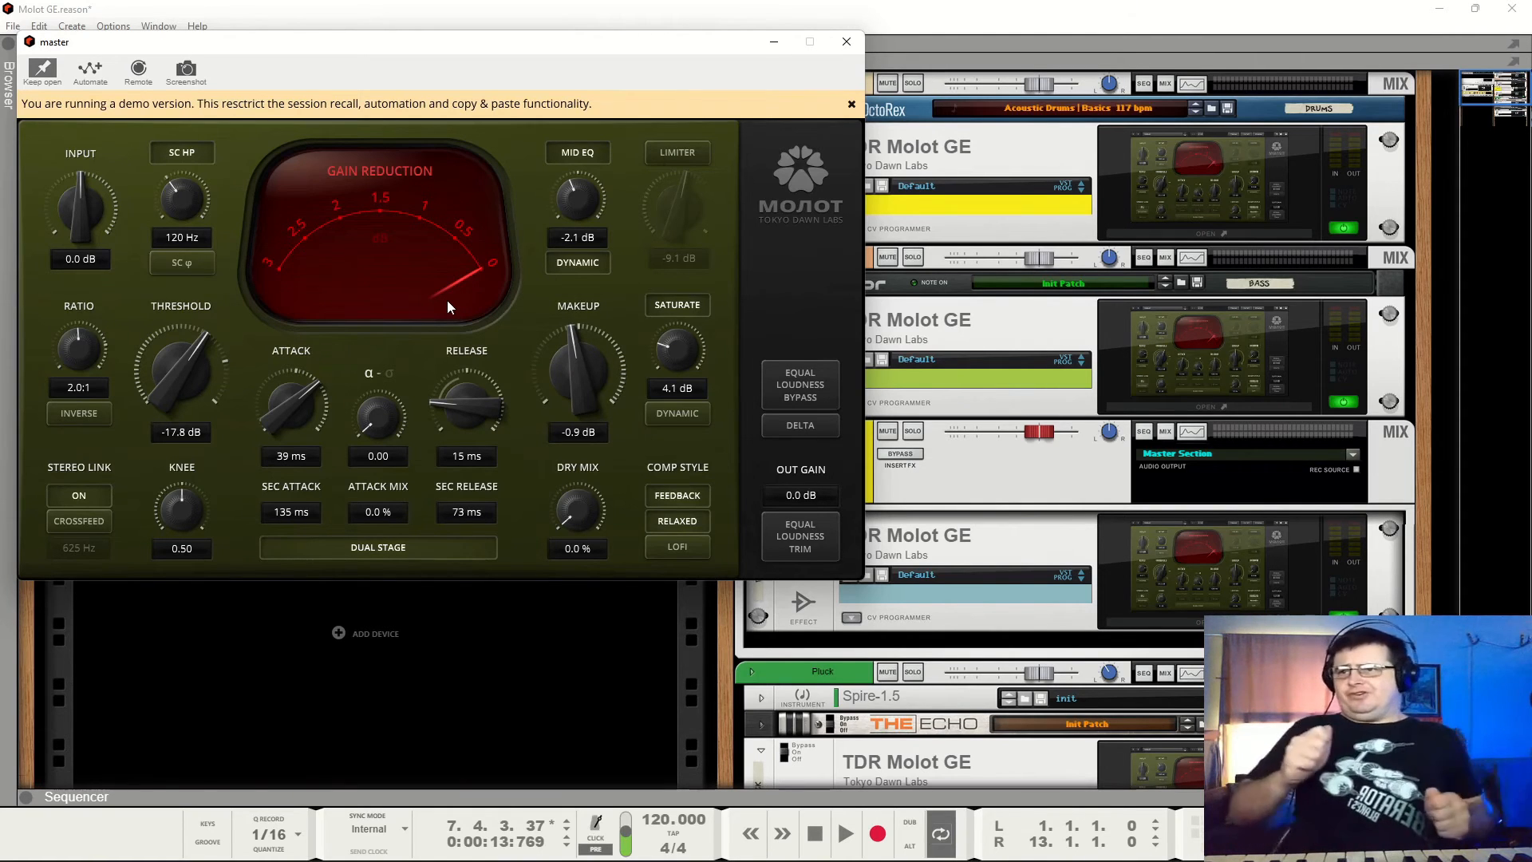
key("space")
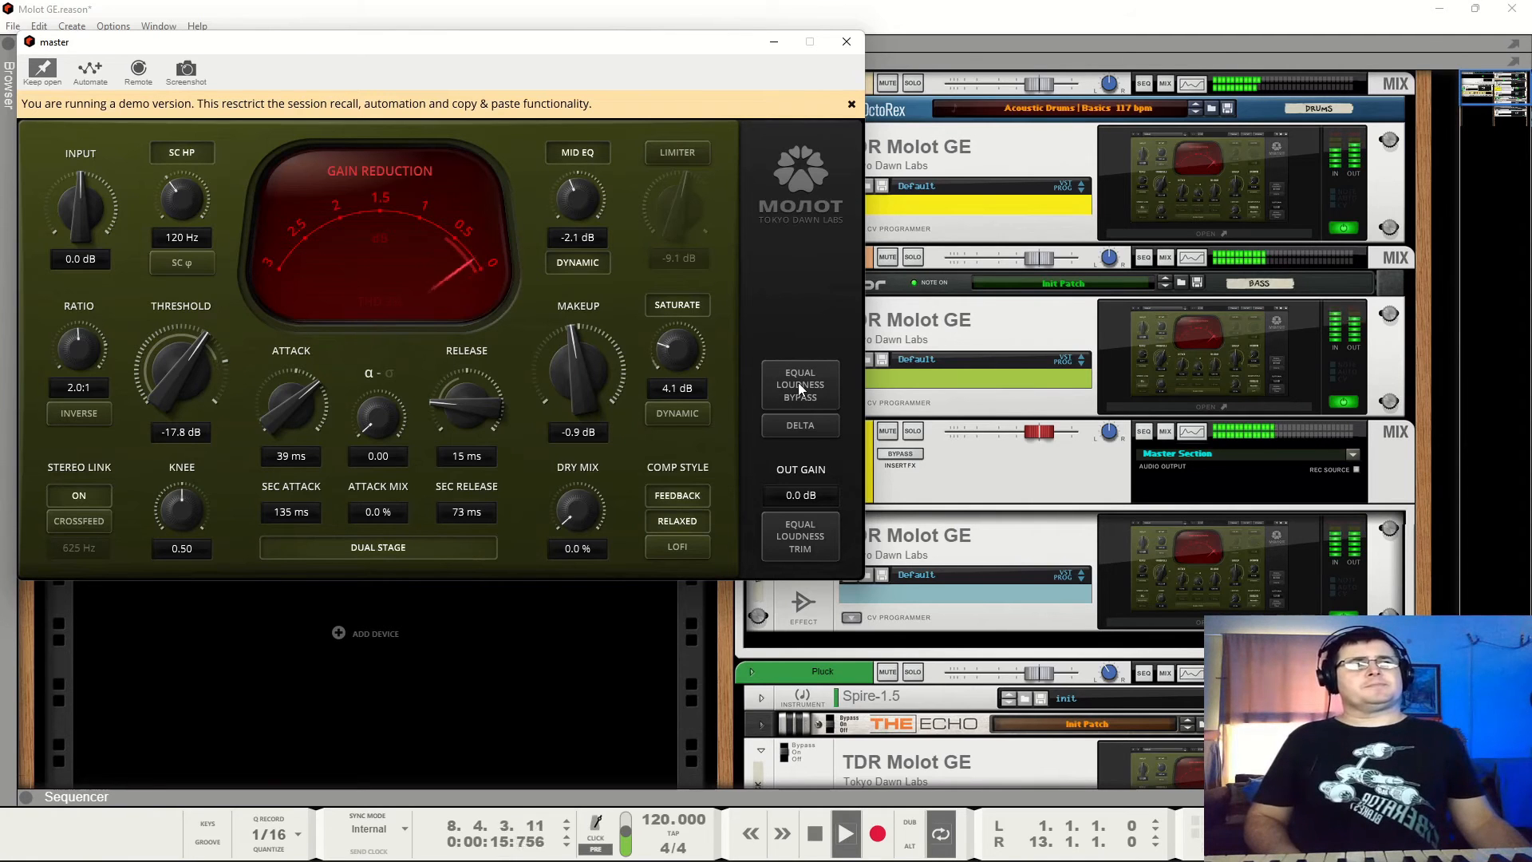
left_click_drag(648, 42, 810, 198)
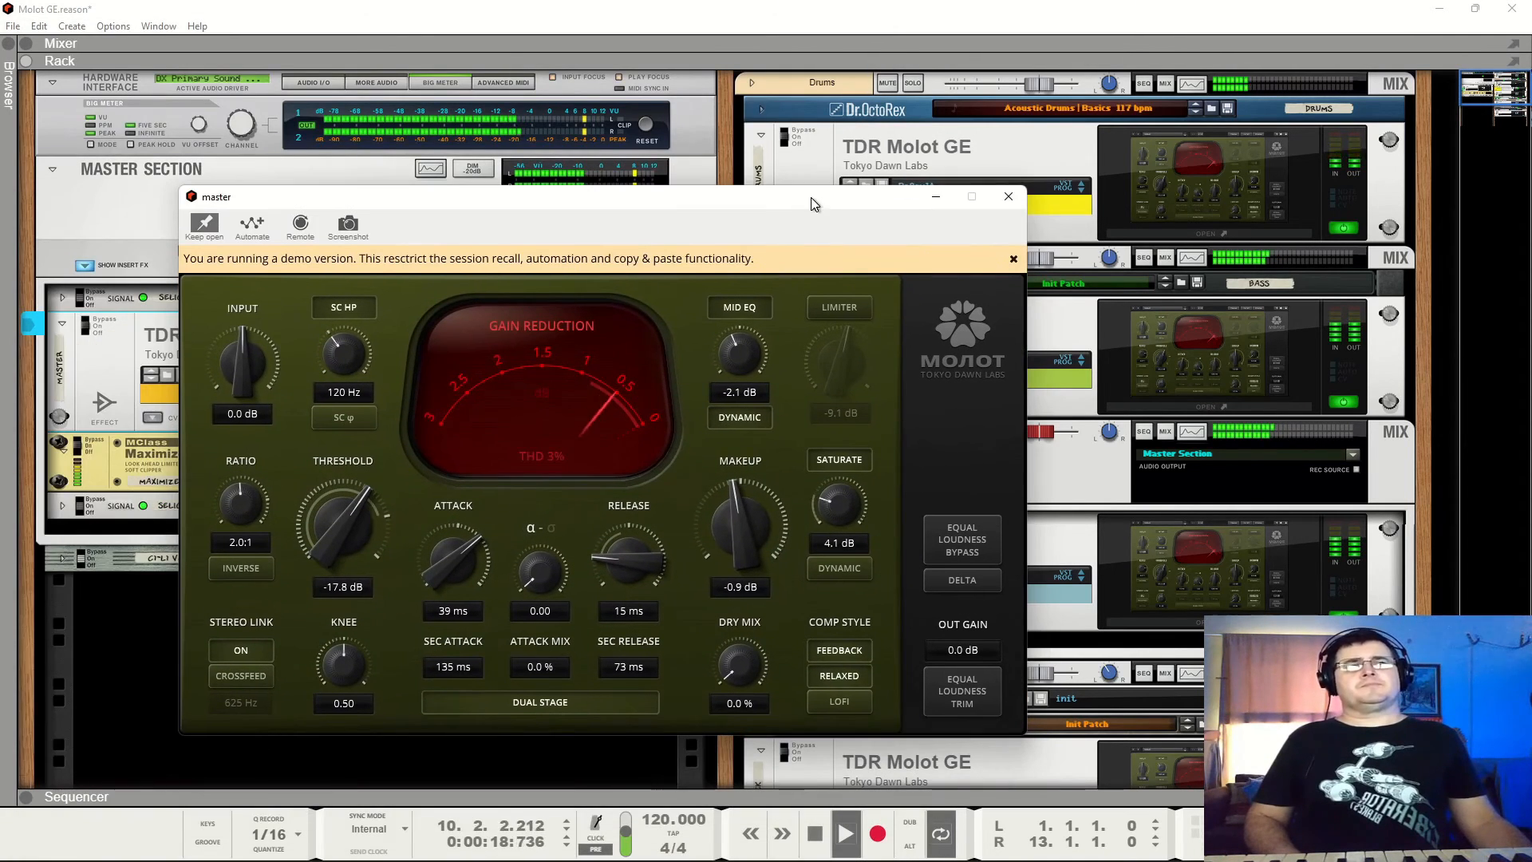
Compare the mix with the master compressor bypassed and active, watching the output level.
left_click(95, 323)
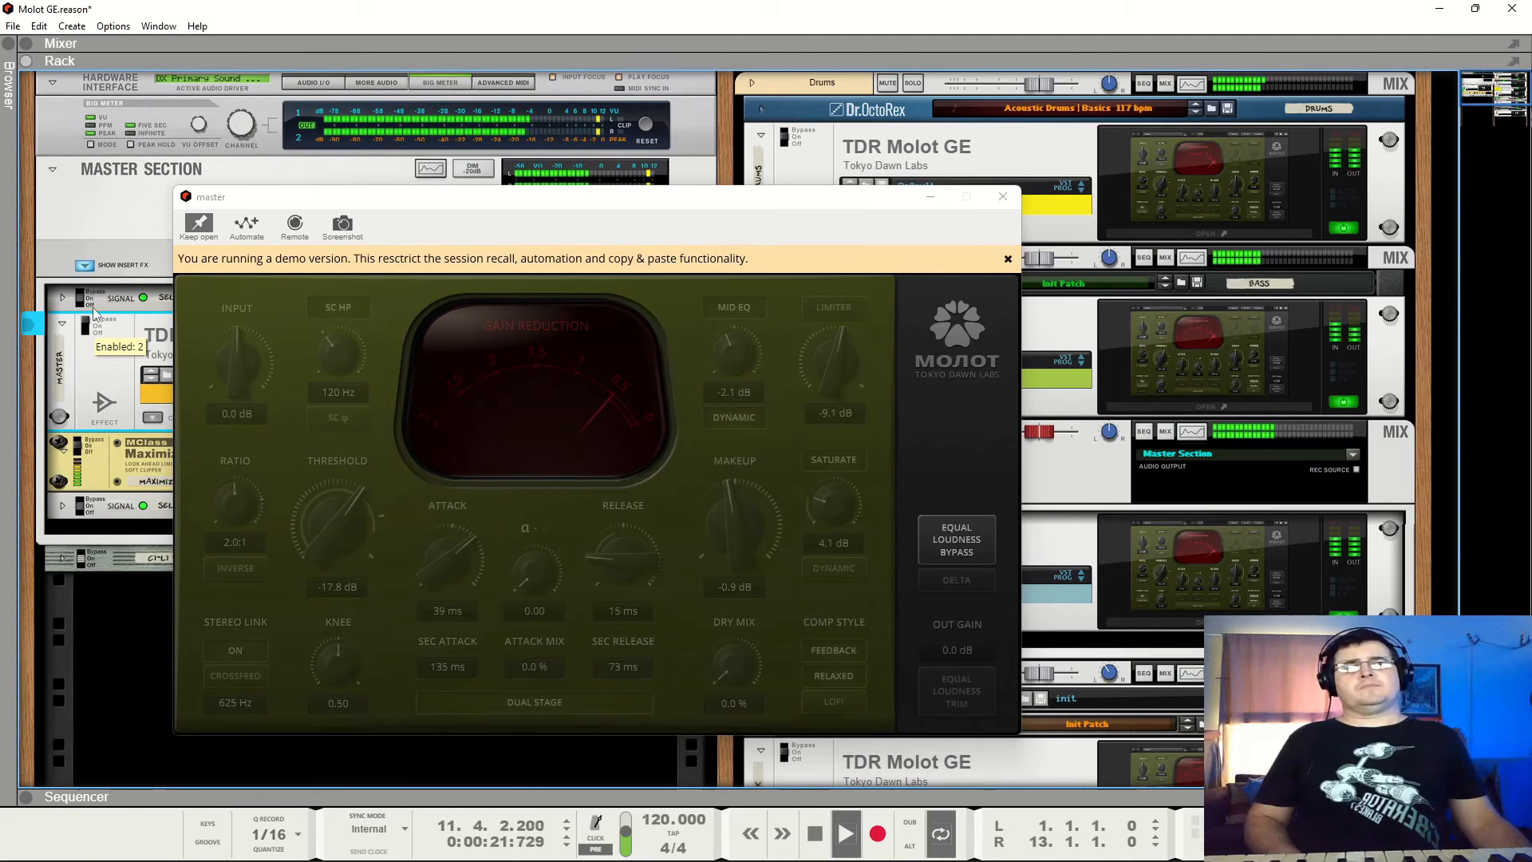
left_click(93, 315)
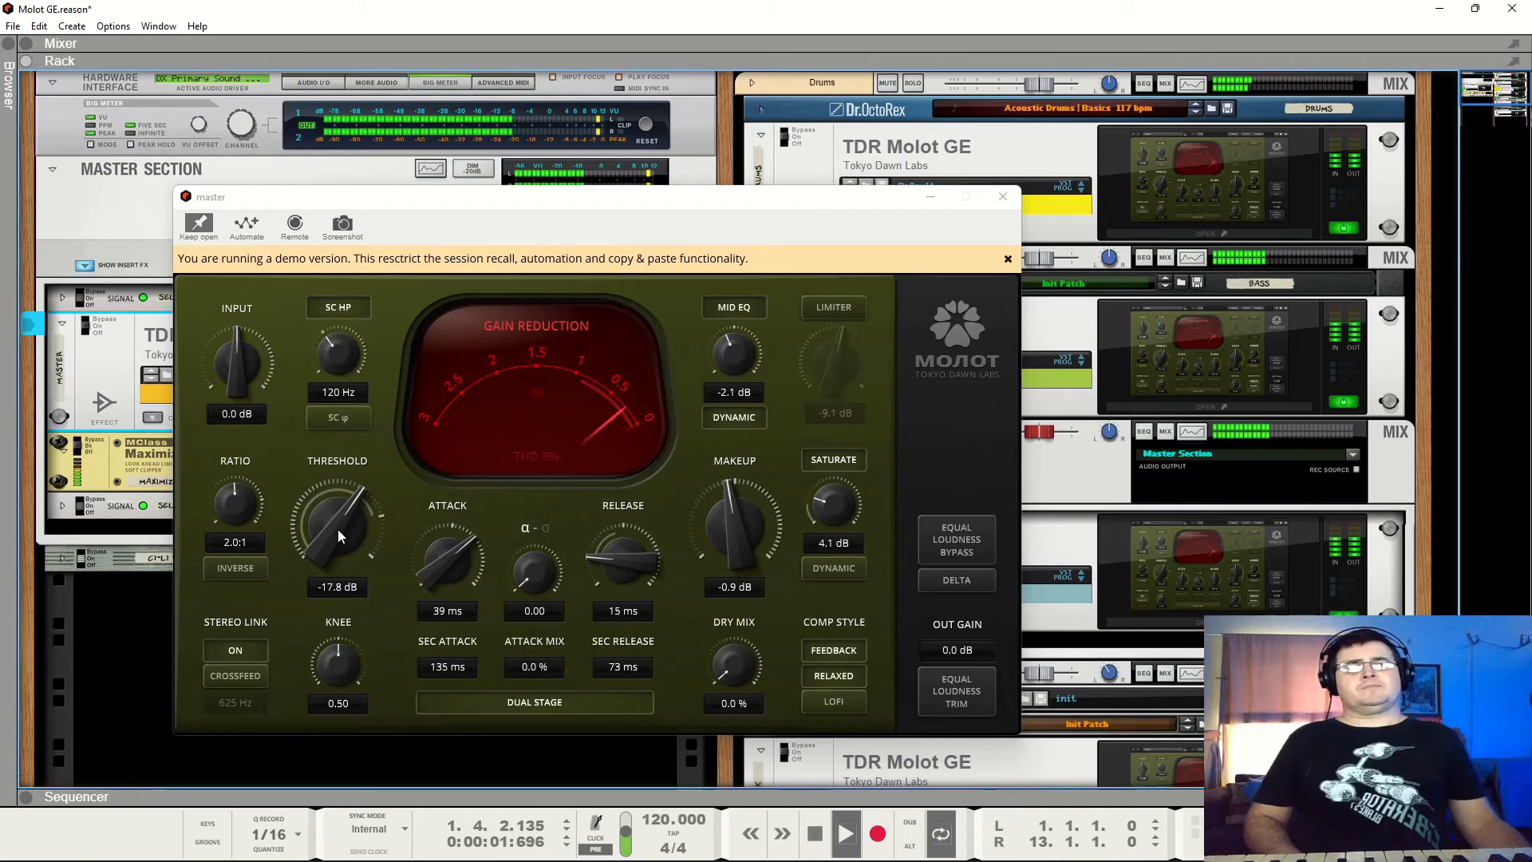
left_click(93, 320)
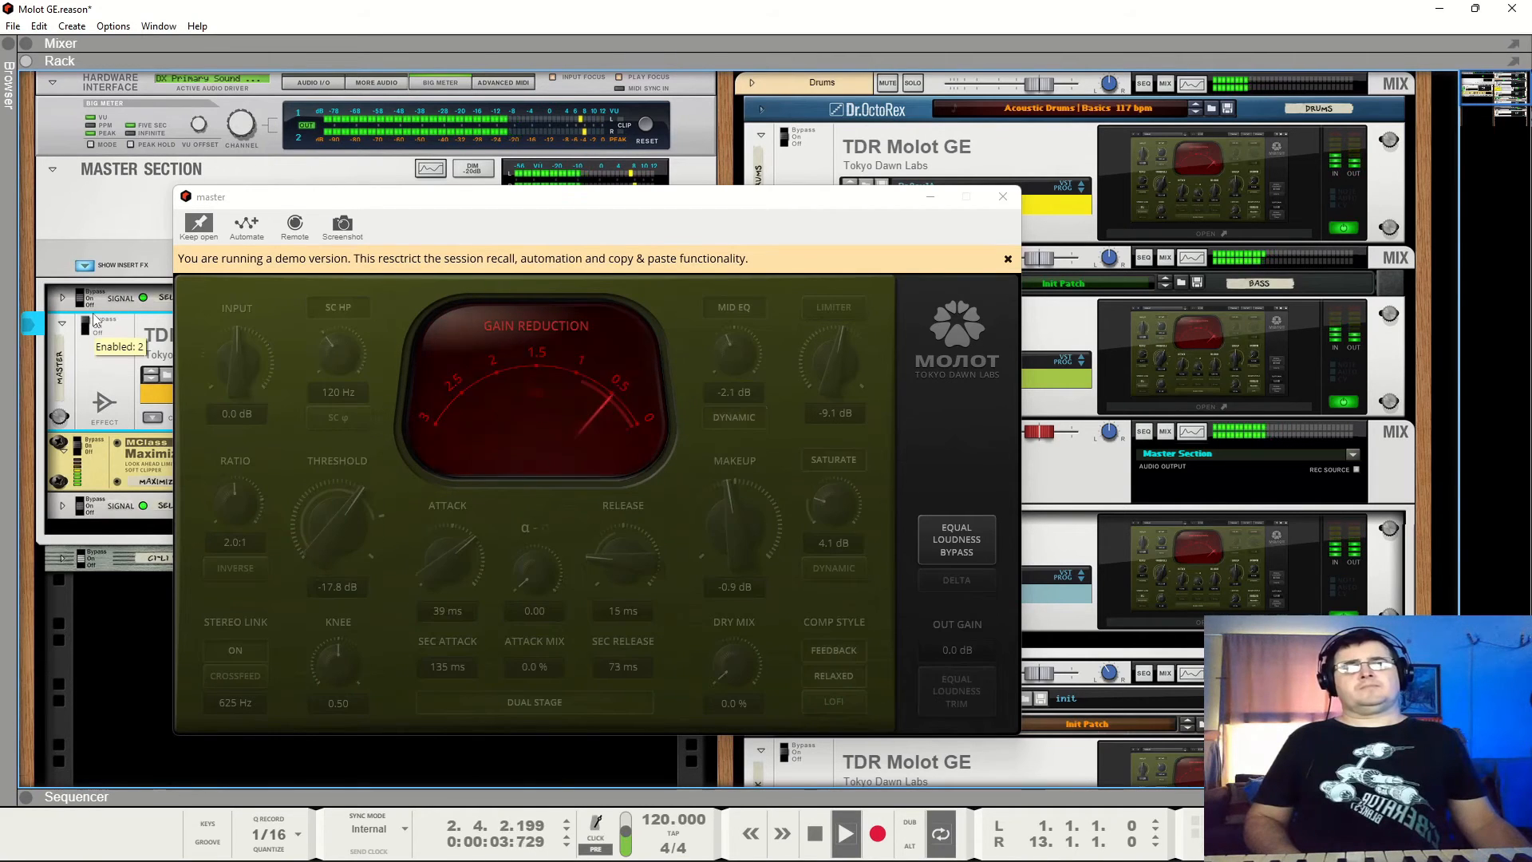
left_click(94, 327)
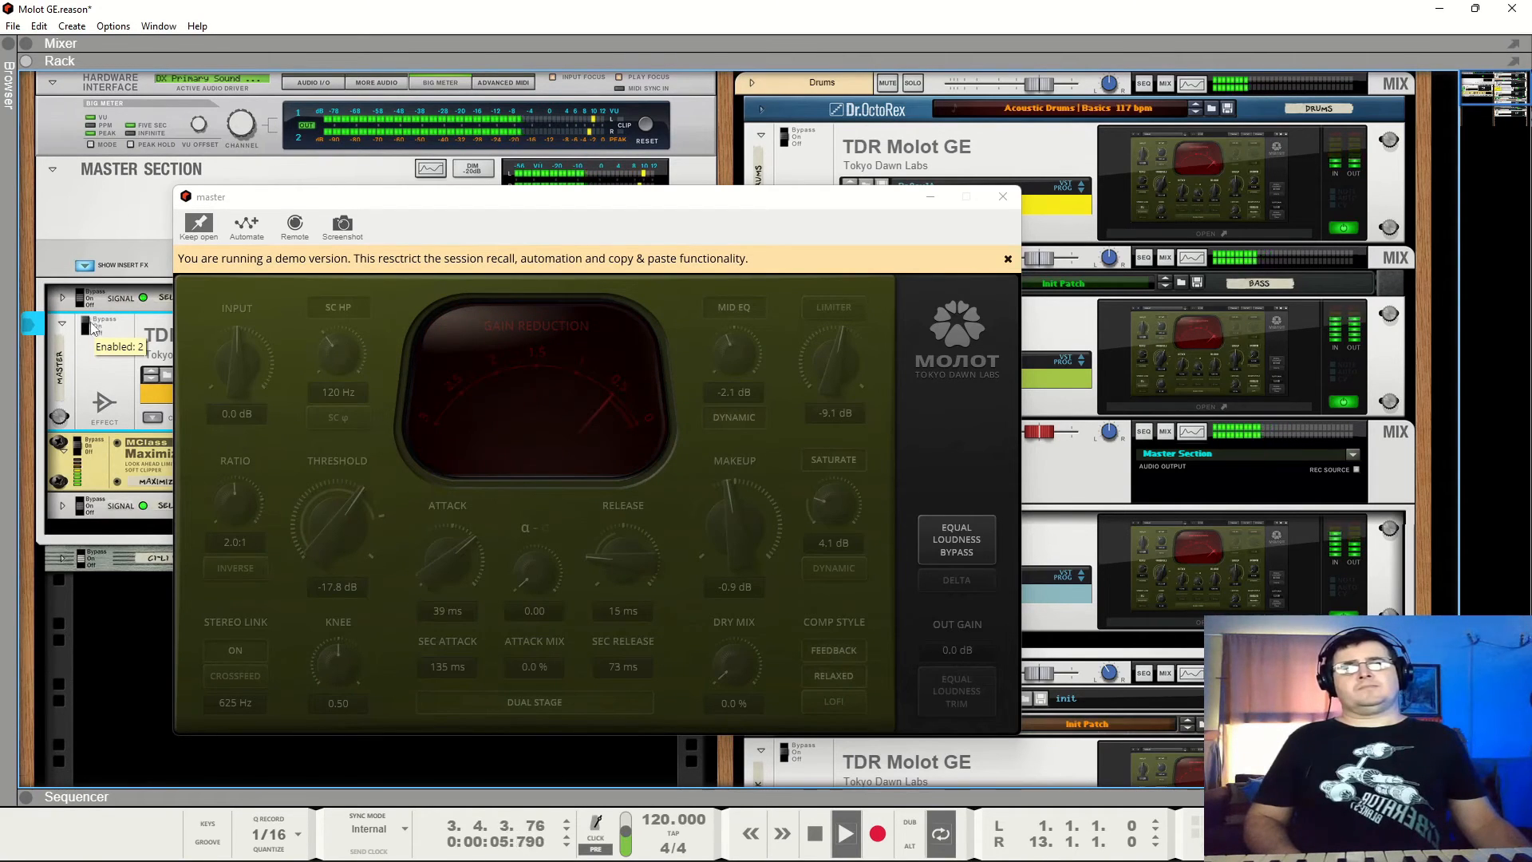
Set the master compressor's ratio to 1.5:1 and switch off its mid EQ after comparing it on and off.
key("space")
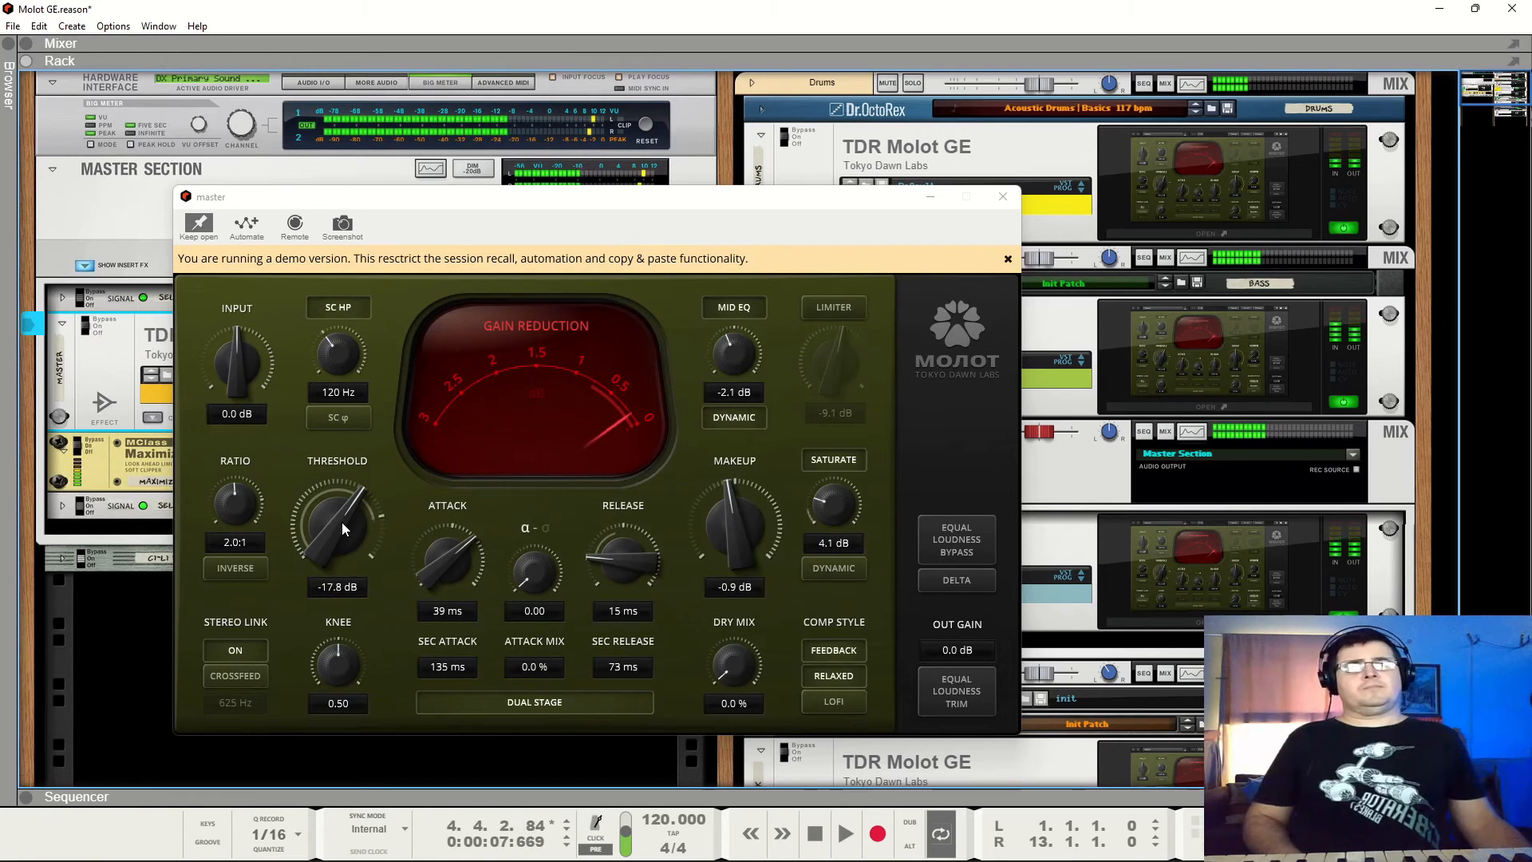
left_click(330, 534)
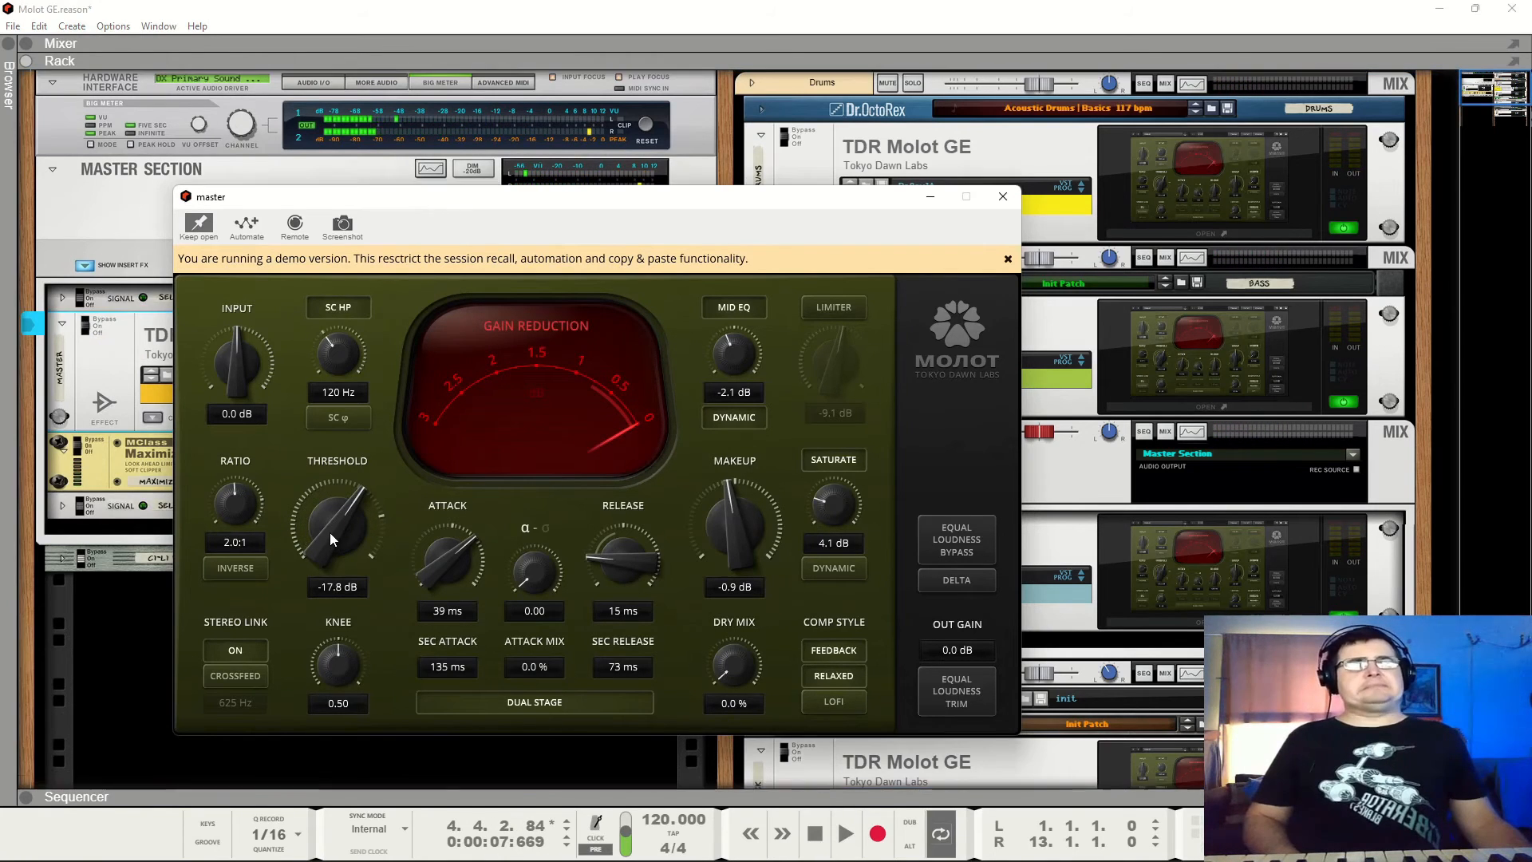
key("space")
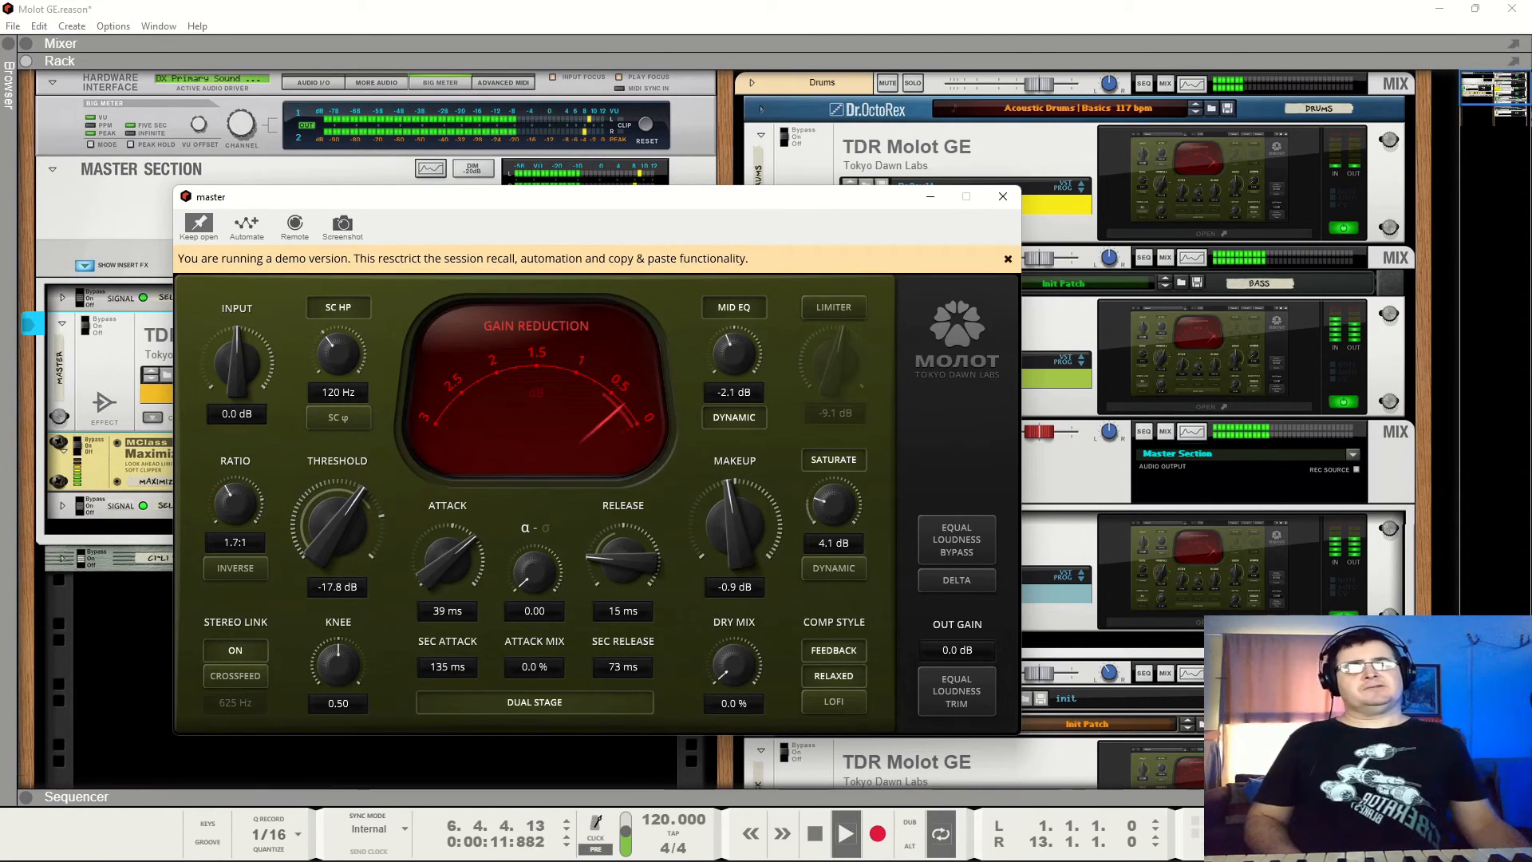
left_click_drag(243, 514, 247, 571)
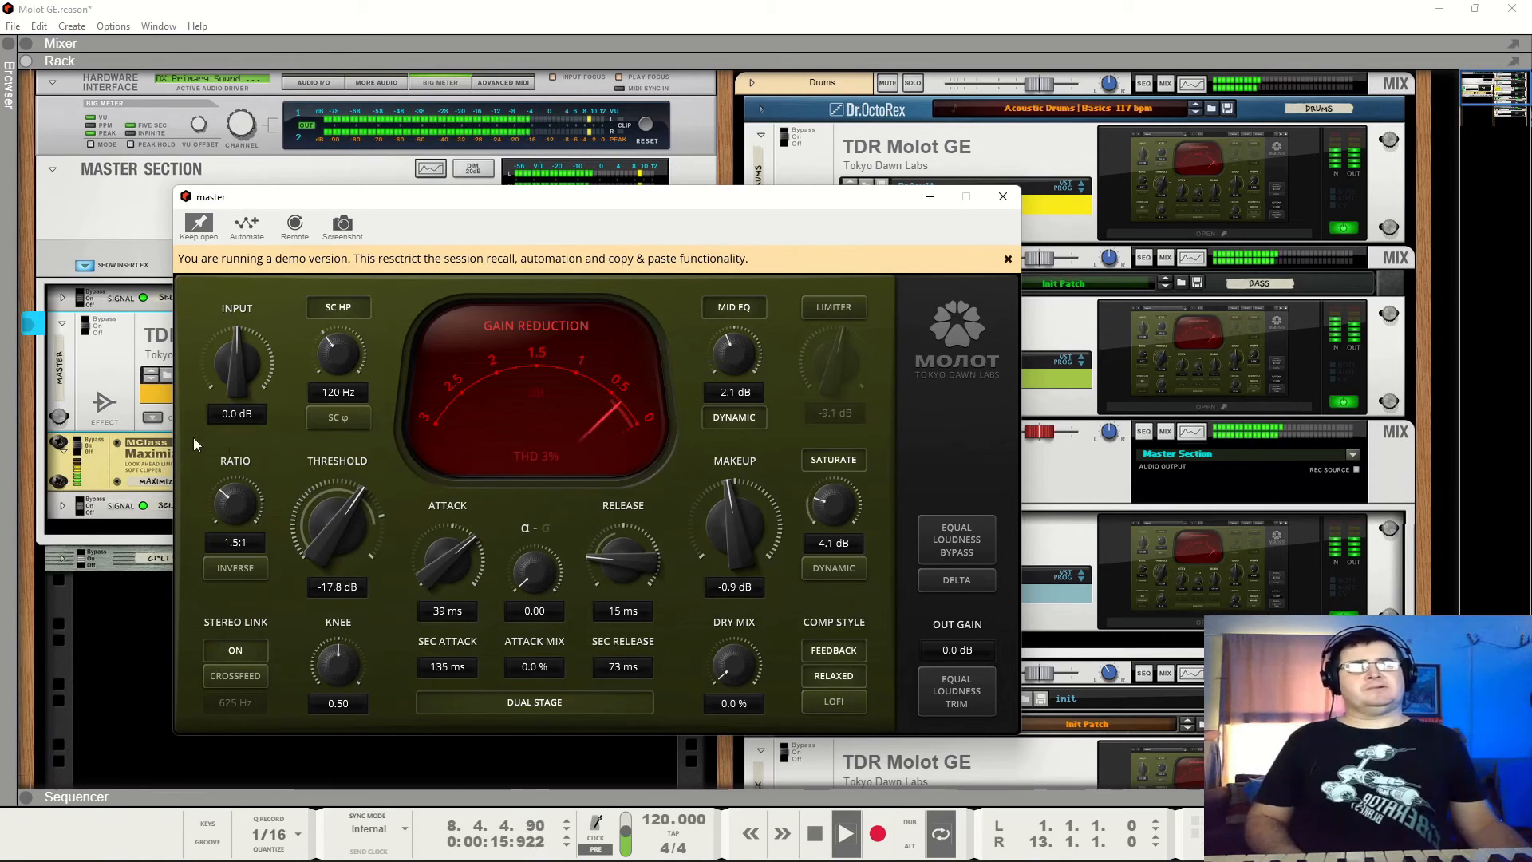
left_click(723, 307)
left_click(722, 307)
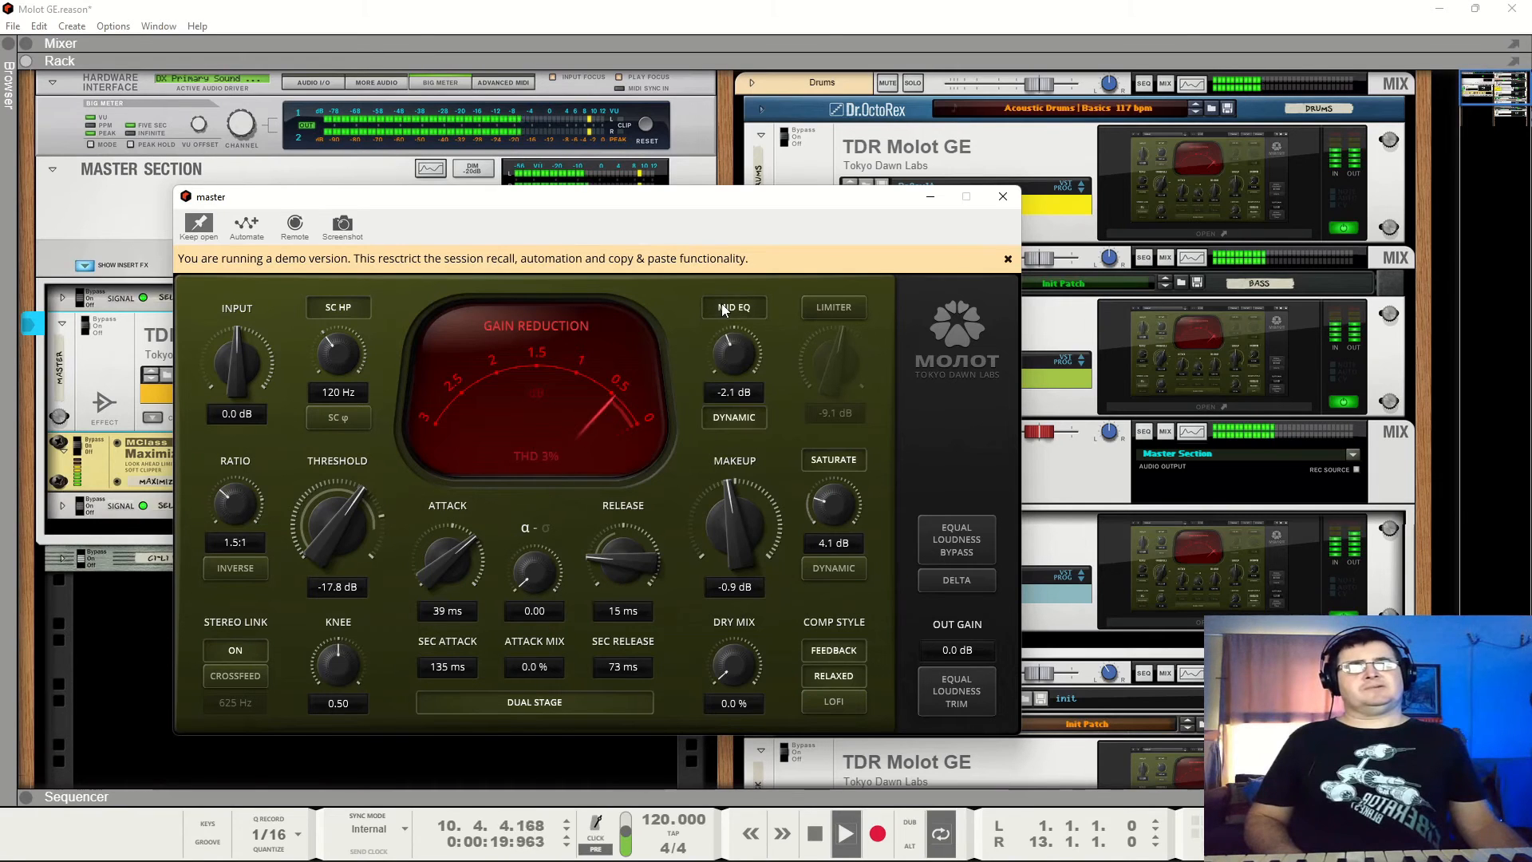
left_click(723, 307)
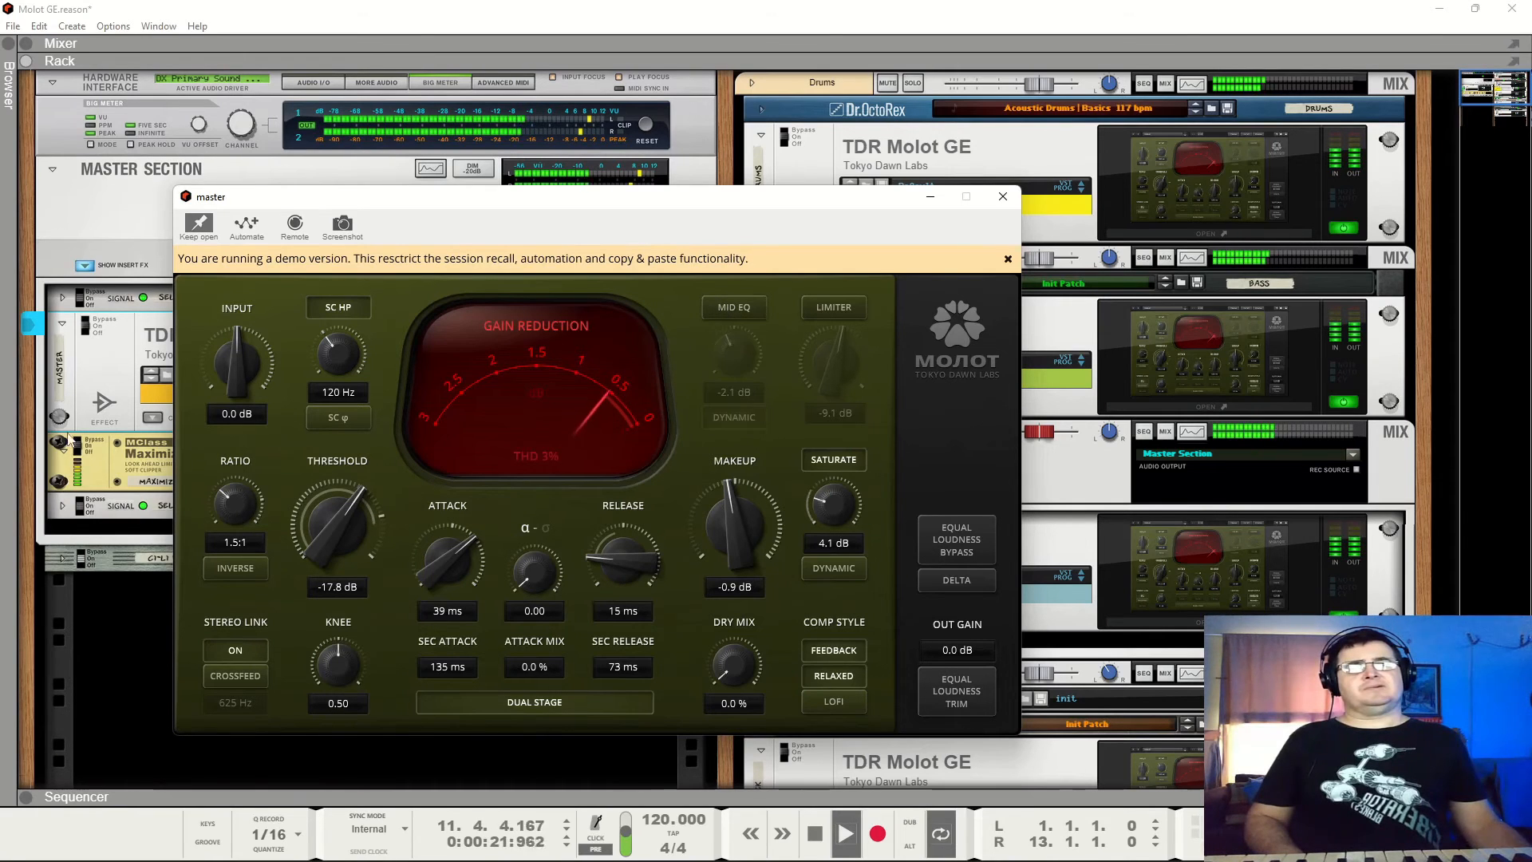
Compare the mix with the master compressor bypassed and active, with the mid EQ off.
left_click(83, 446)
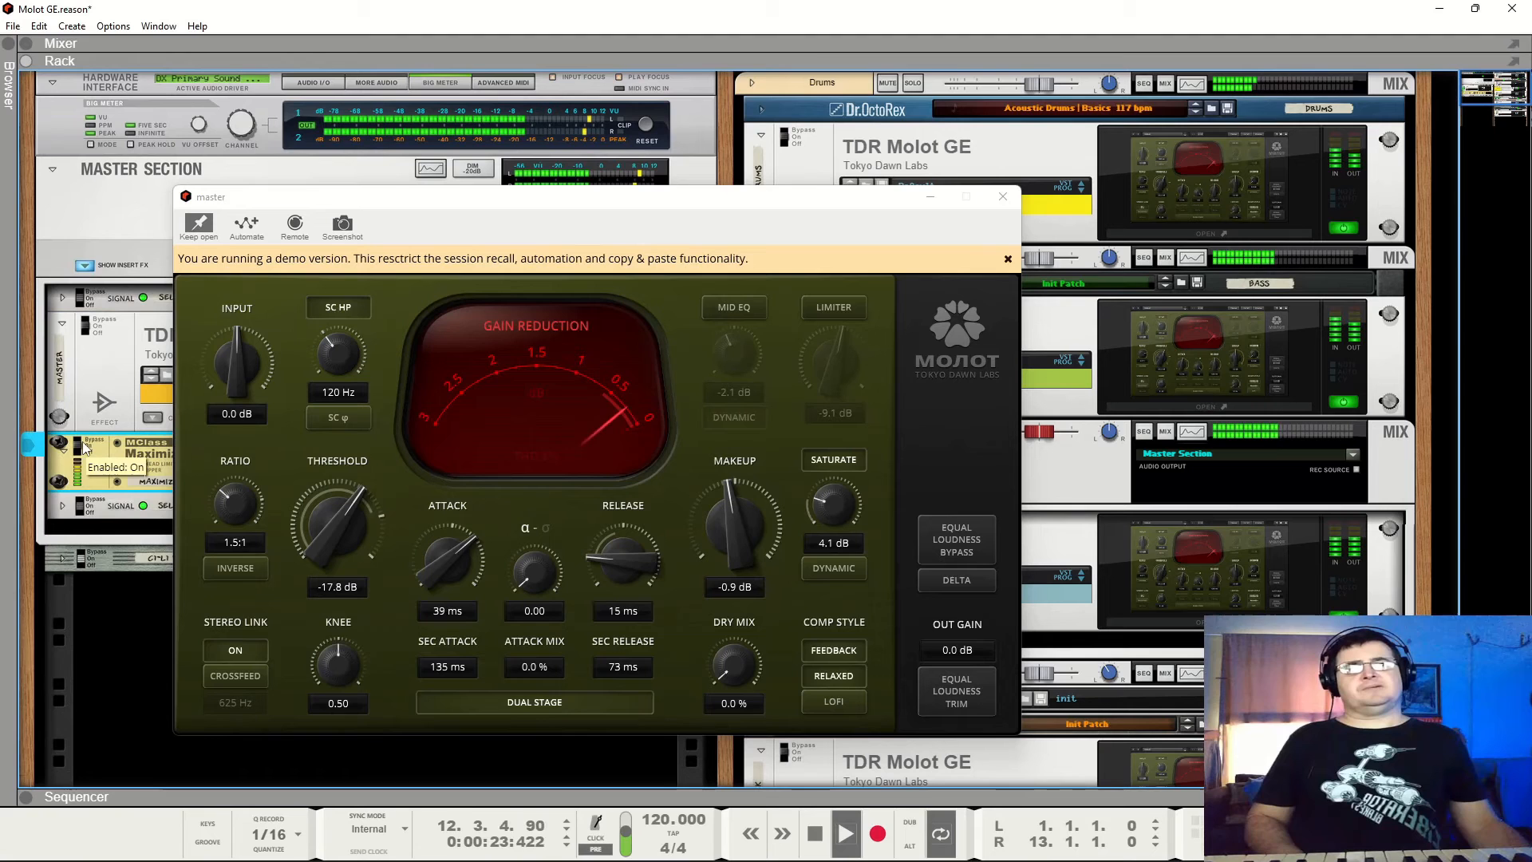
left_click(93, 321)
left_click(93, 322)
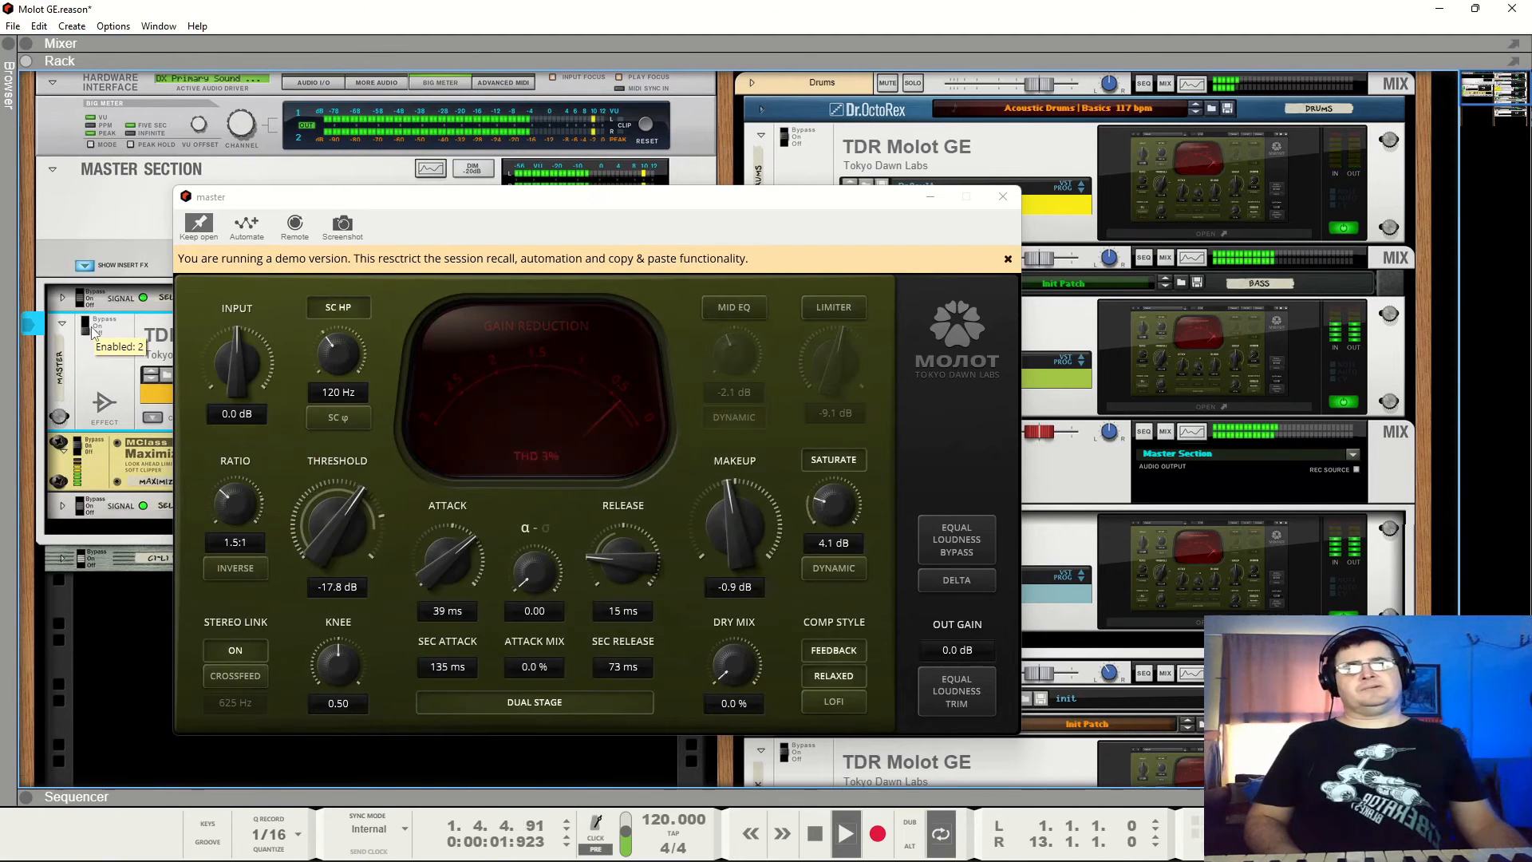
Set the master compressor's makeup to -0.5 dB during playback, keeping its window clear of the master section's level meters.
left_click(585, 205)
left_click_drag(585, 205, 519, 361)
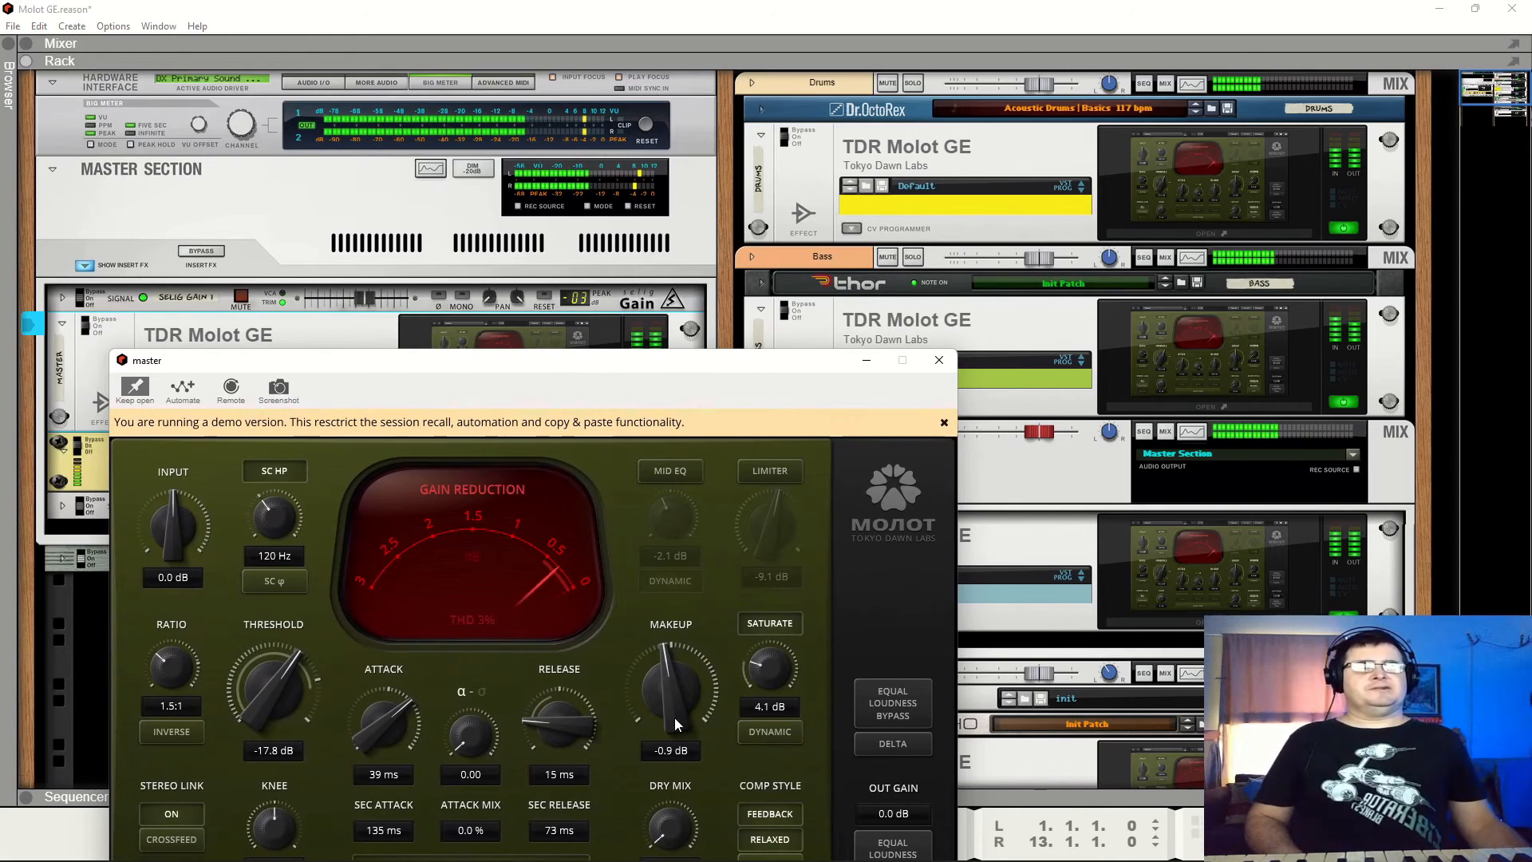
left_click_drag(673, 717, 664, 700)
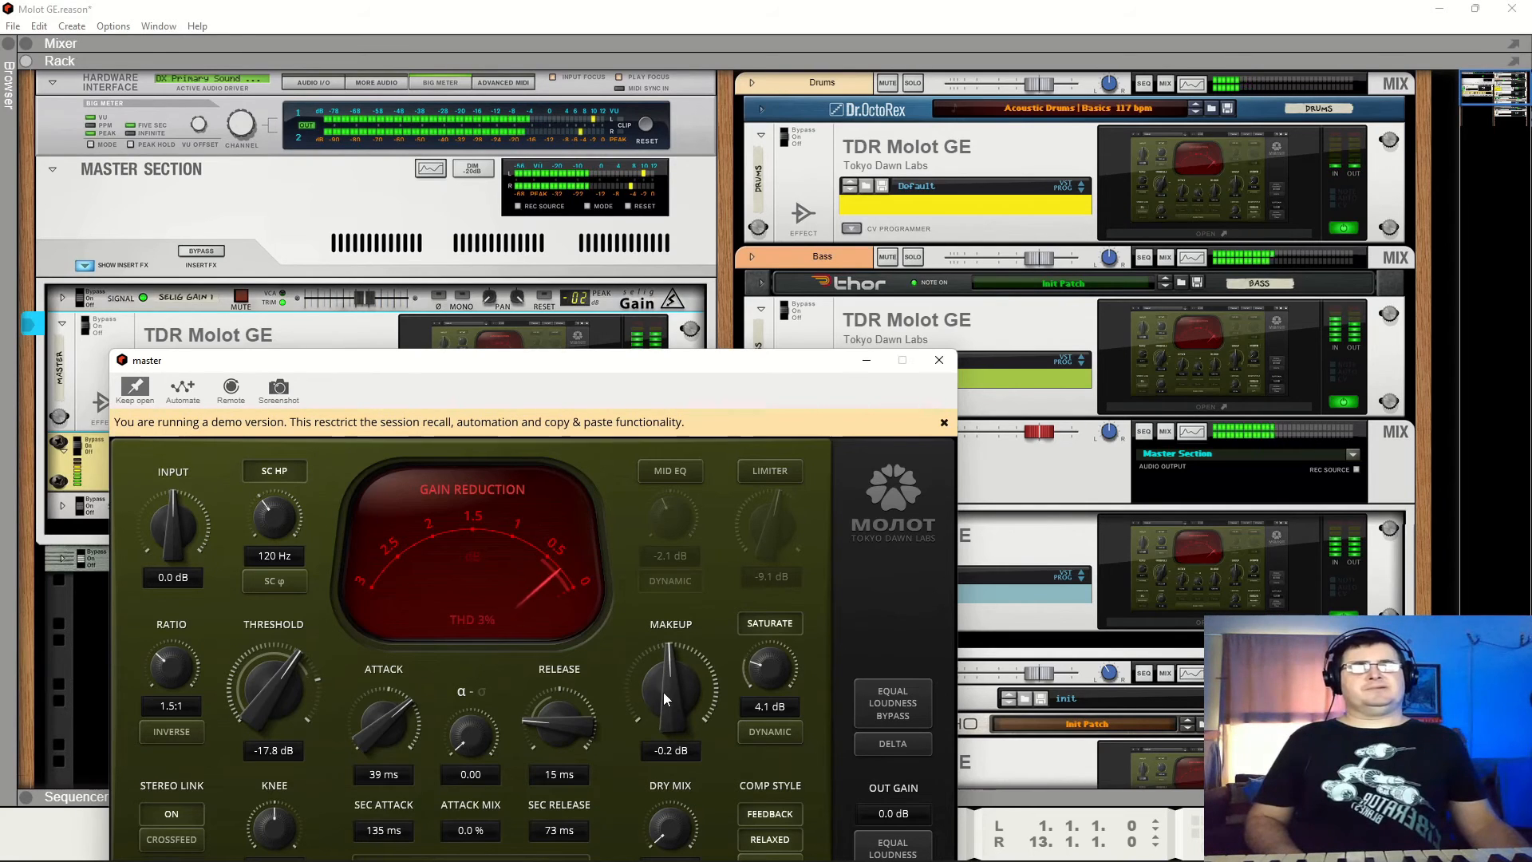
scroll(666, 694, "down", 2)
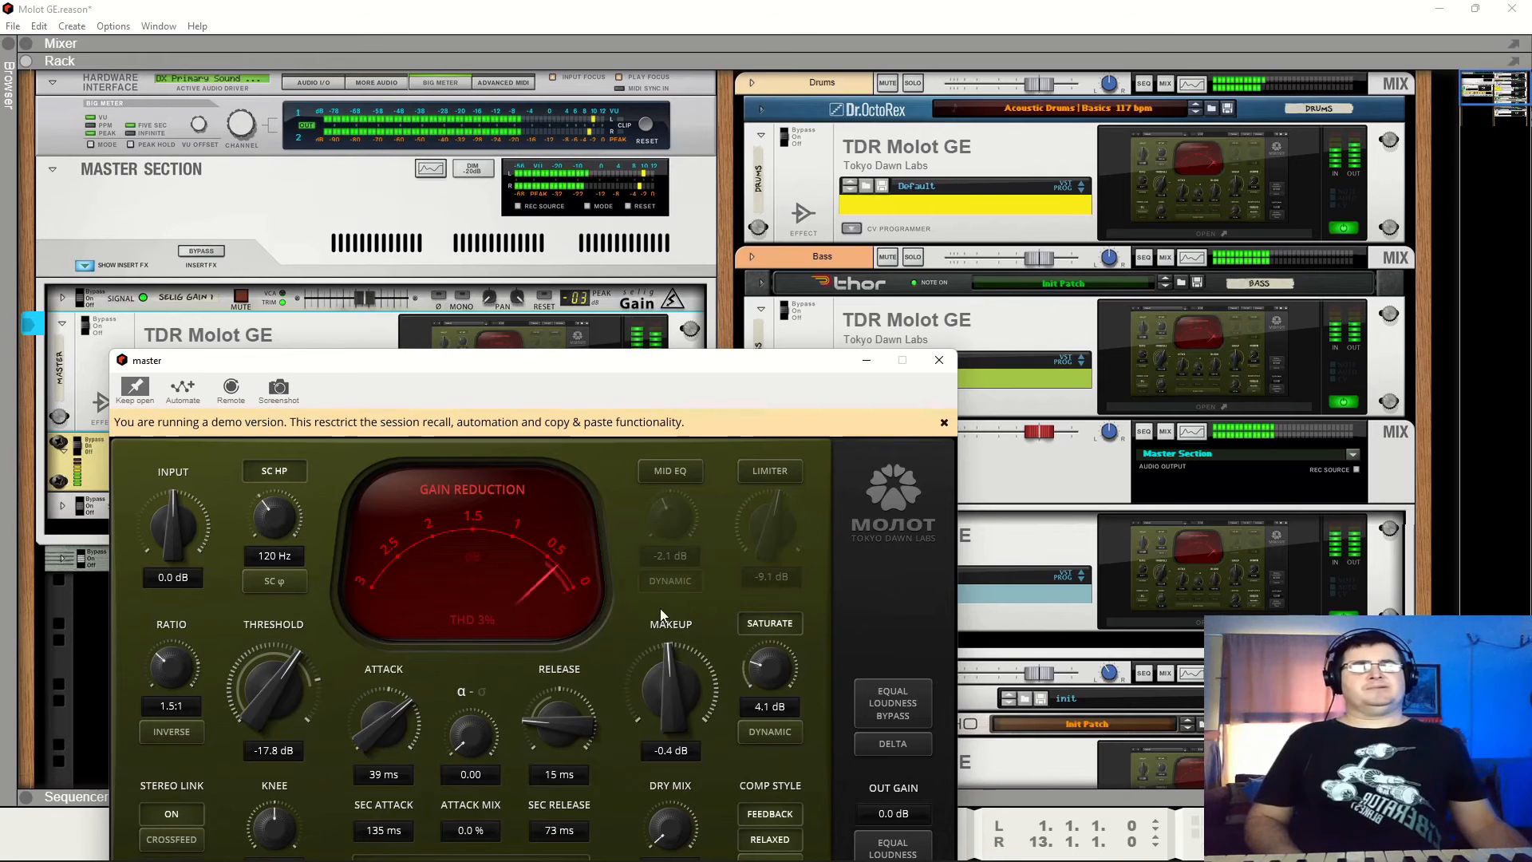
scroll(660, 614, "down", 1)
left_click_drag(643, 371, 944, 217)
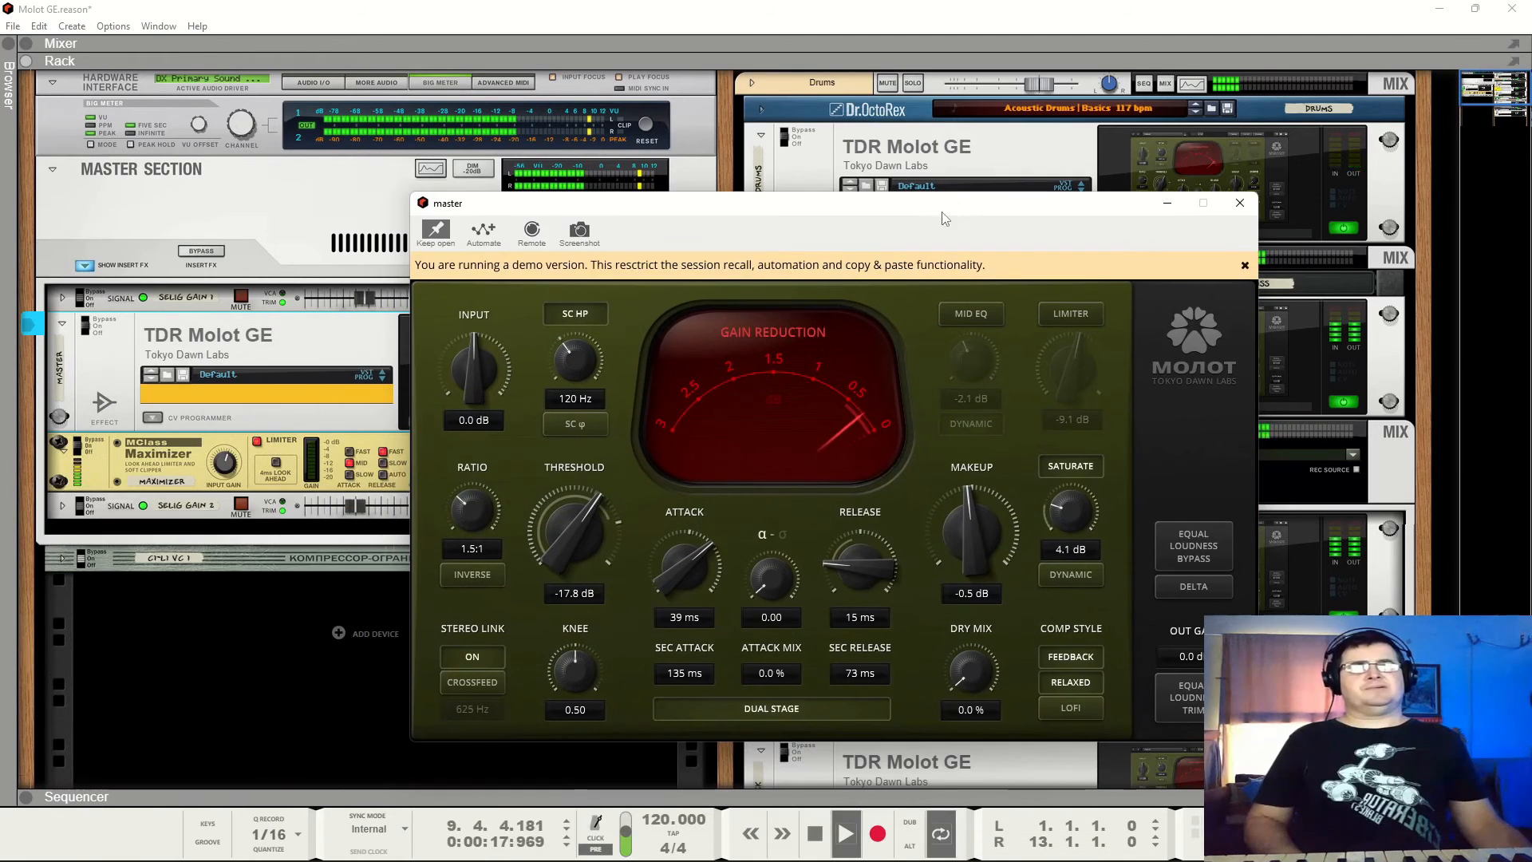
Compare the playing mix with the master compressor bypassed and enabled, stop playback, and close the compressor's window.
left_click(102, 305)
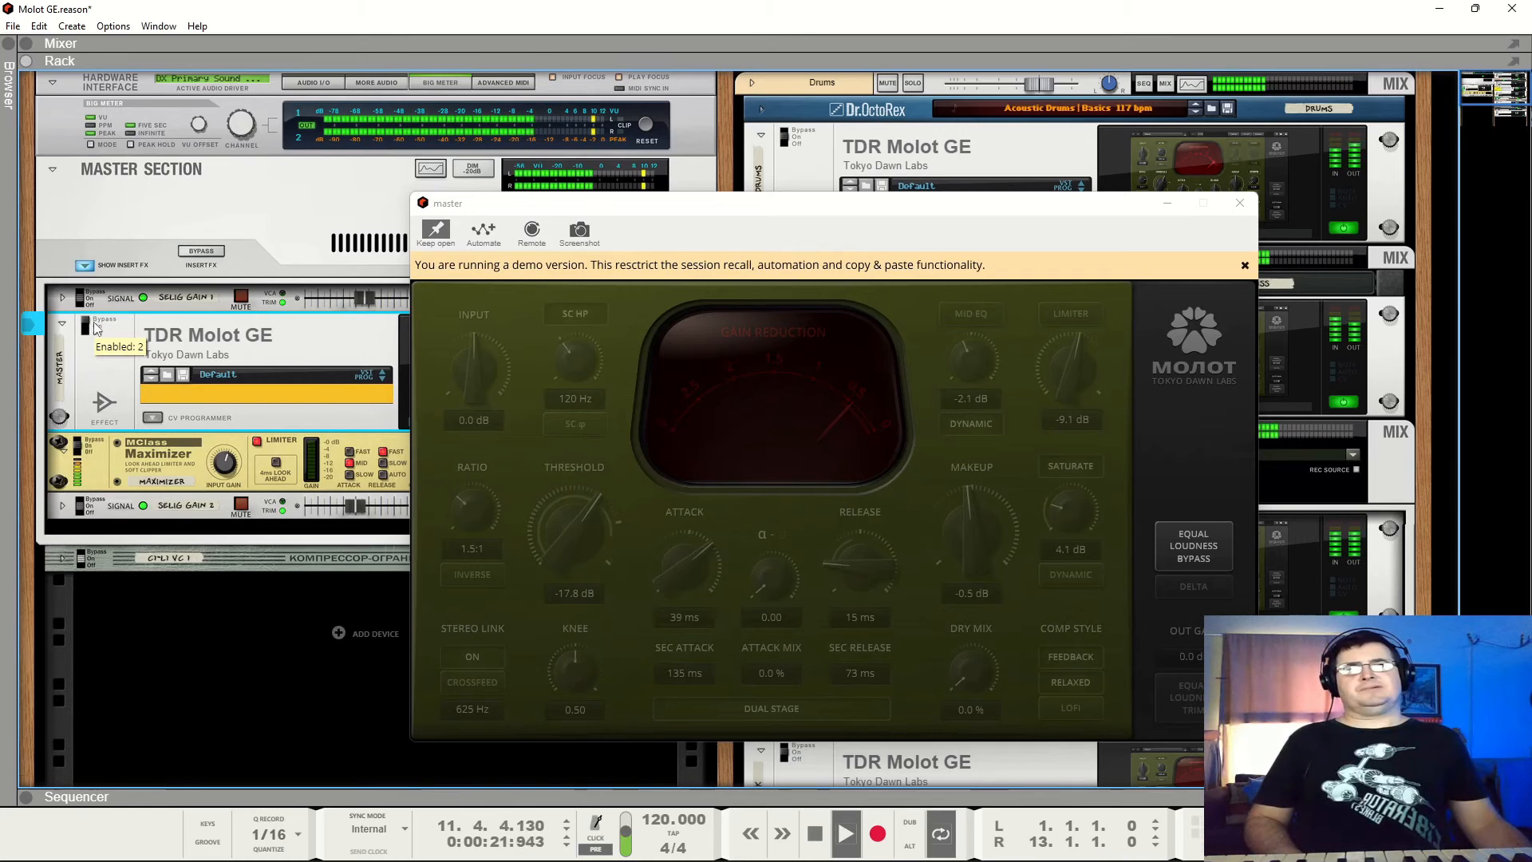
left_click(94, 327)
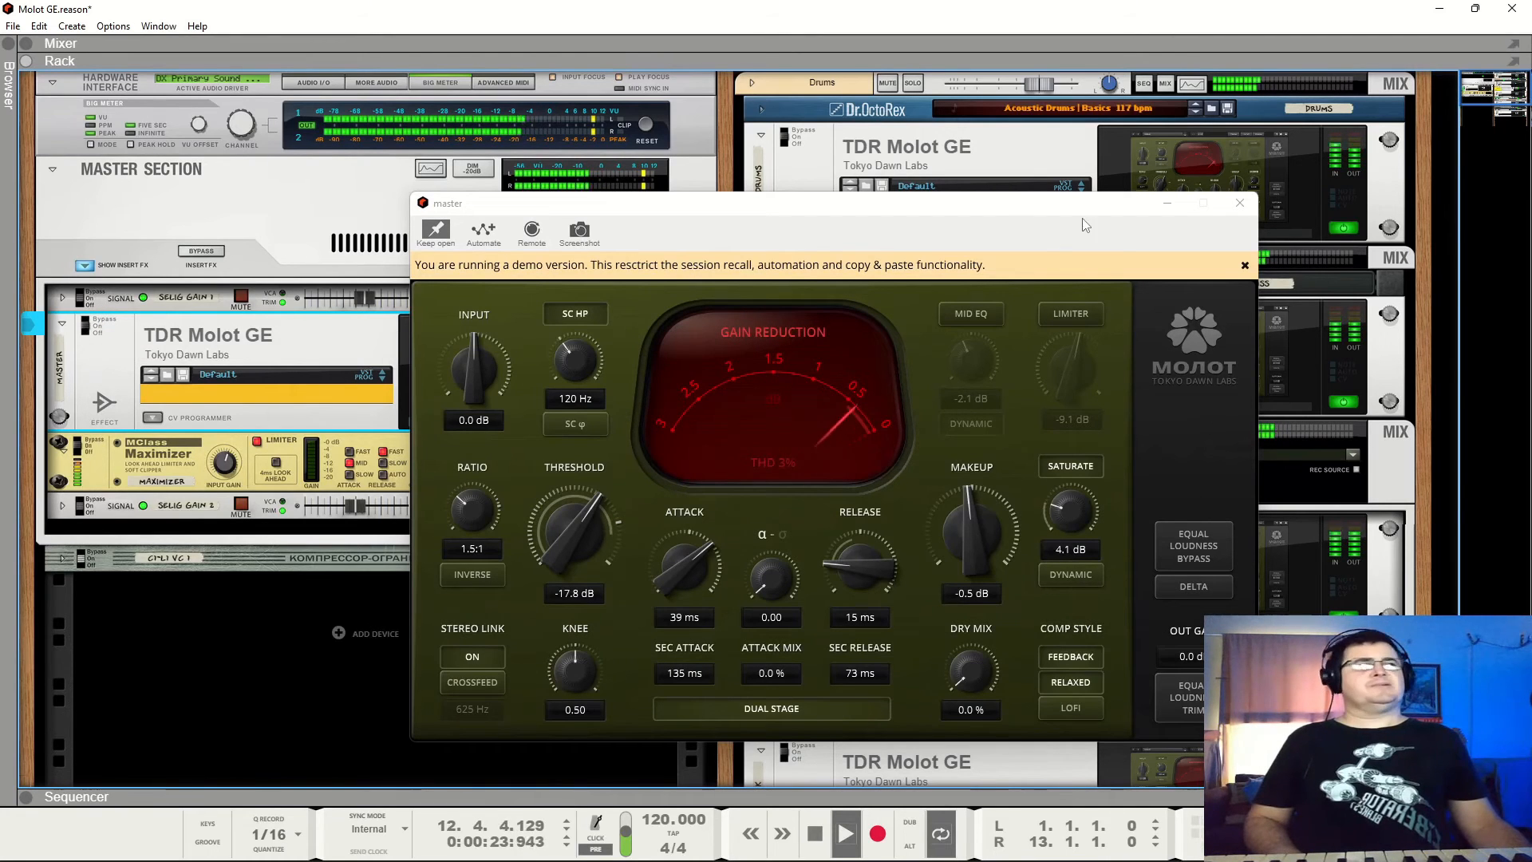
key("space")
left_click(1242, 203)
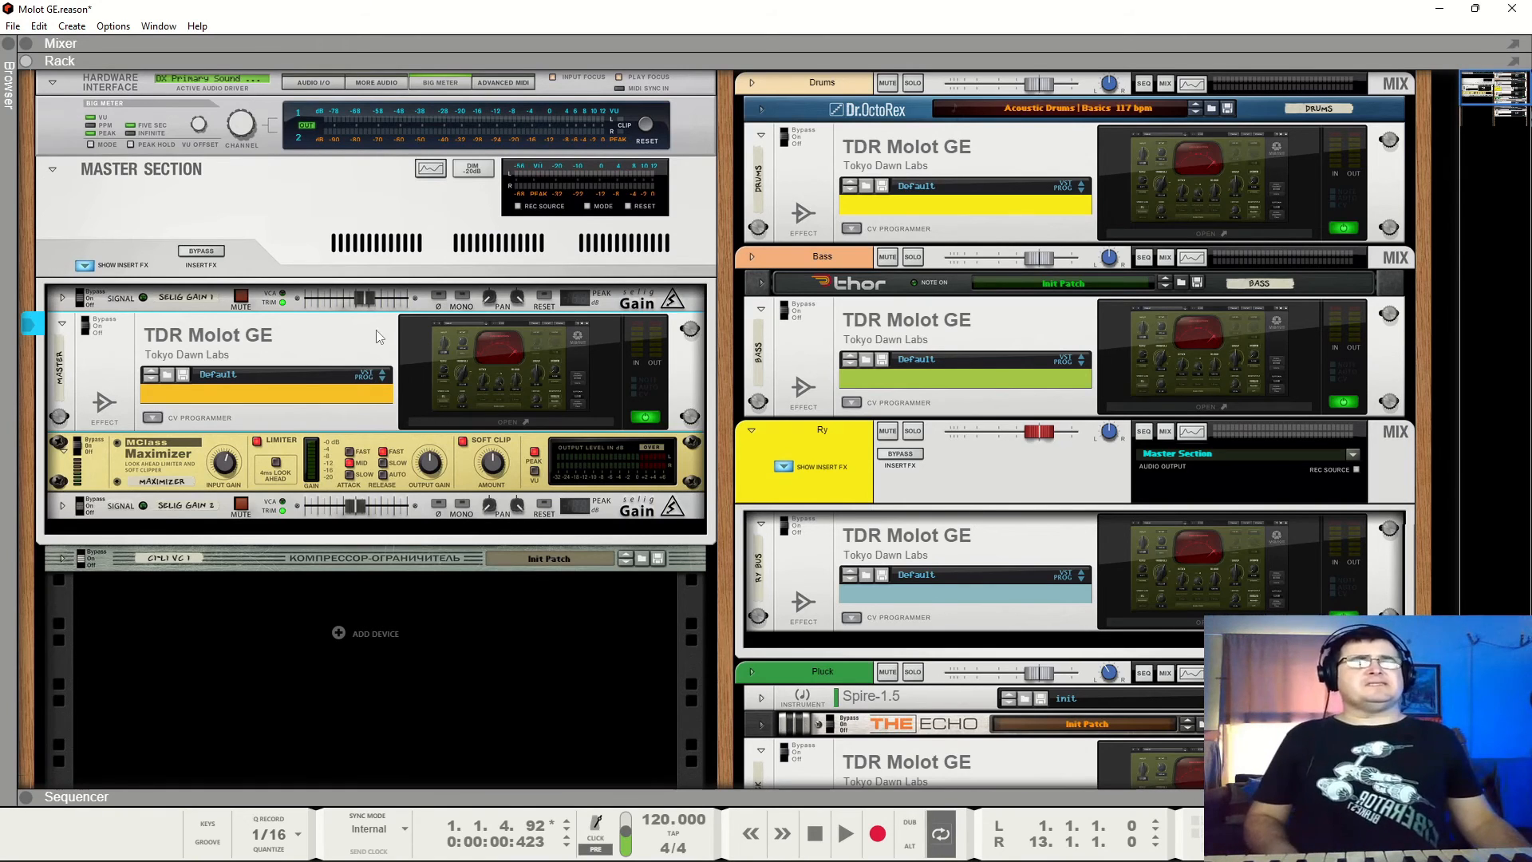
Play the mix and compare it with the master compressor switched off and on from the rack, then stop playback.
key("space")
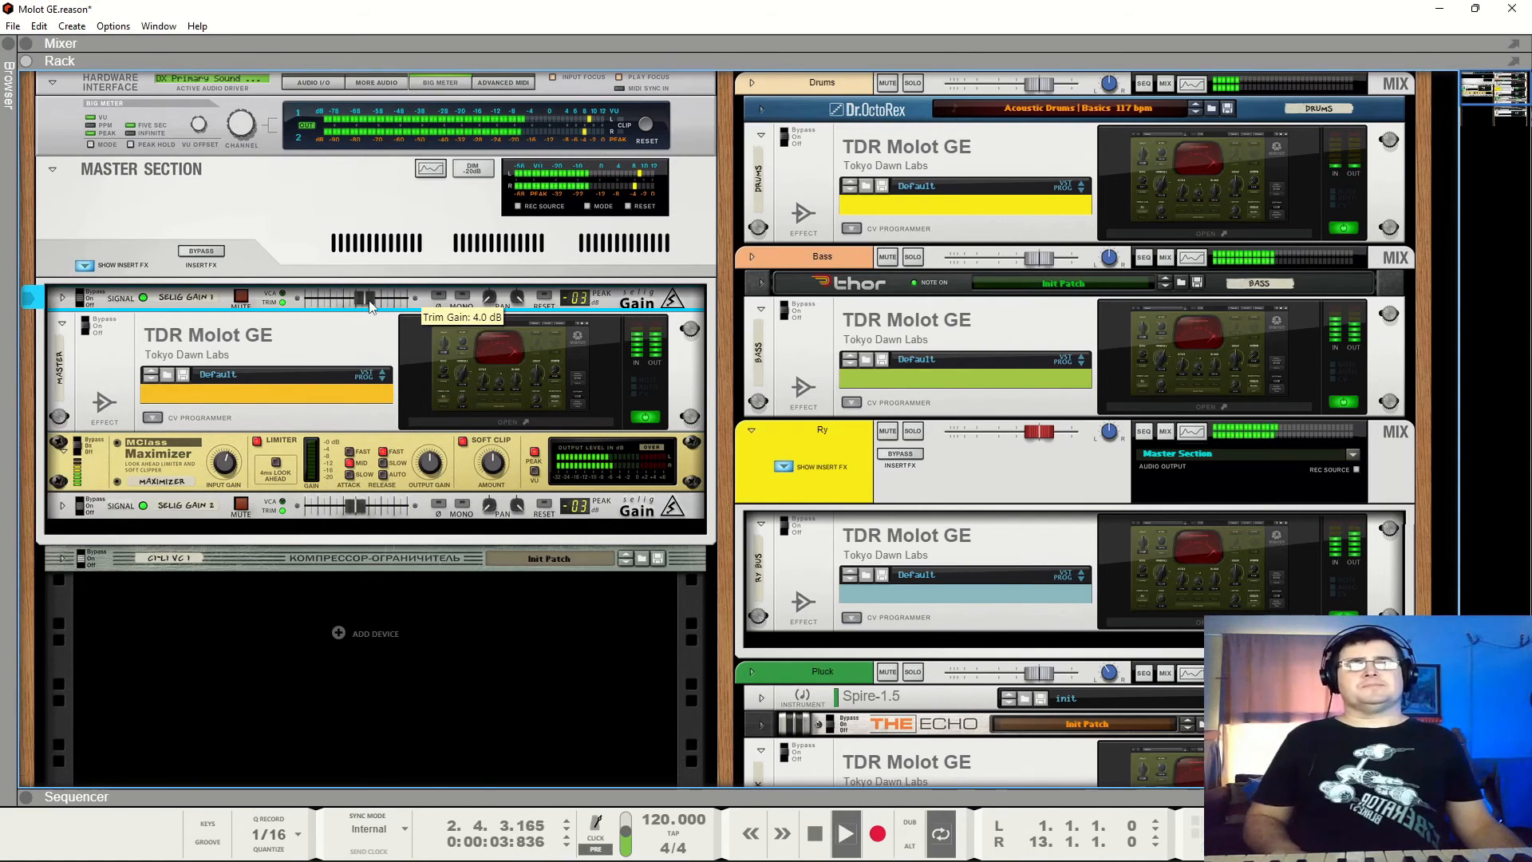
left_click(647, 418)
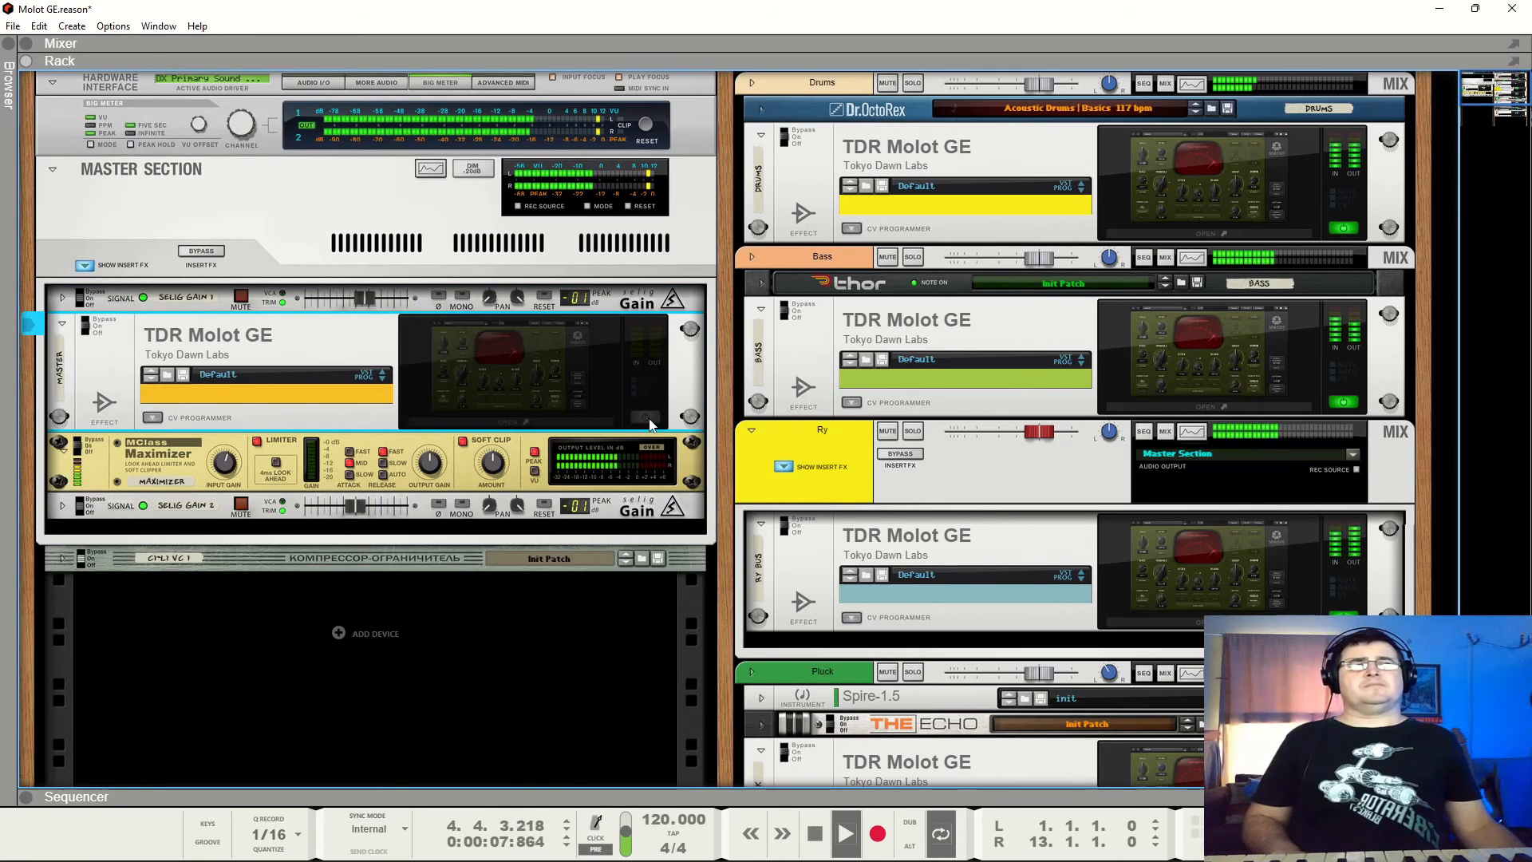
left_click(647, 417)
key("space")
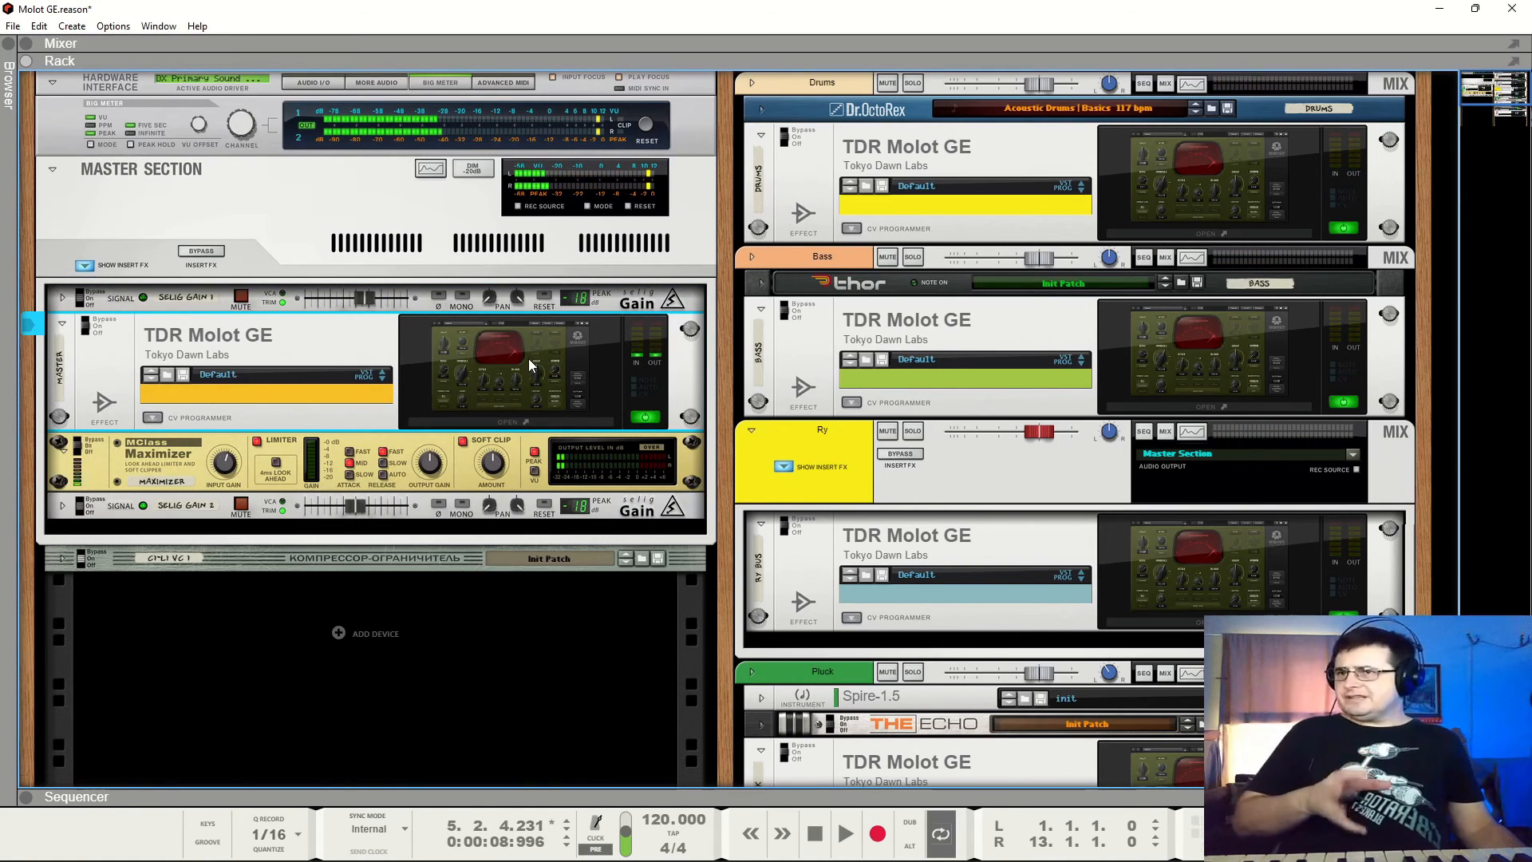
Open the master compressor, switch on its mid EQ, and move its window away from the channel racks for playback.
left_click(529, 359)
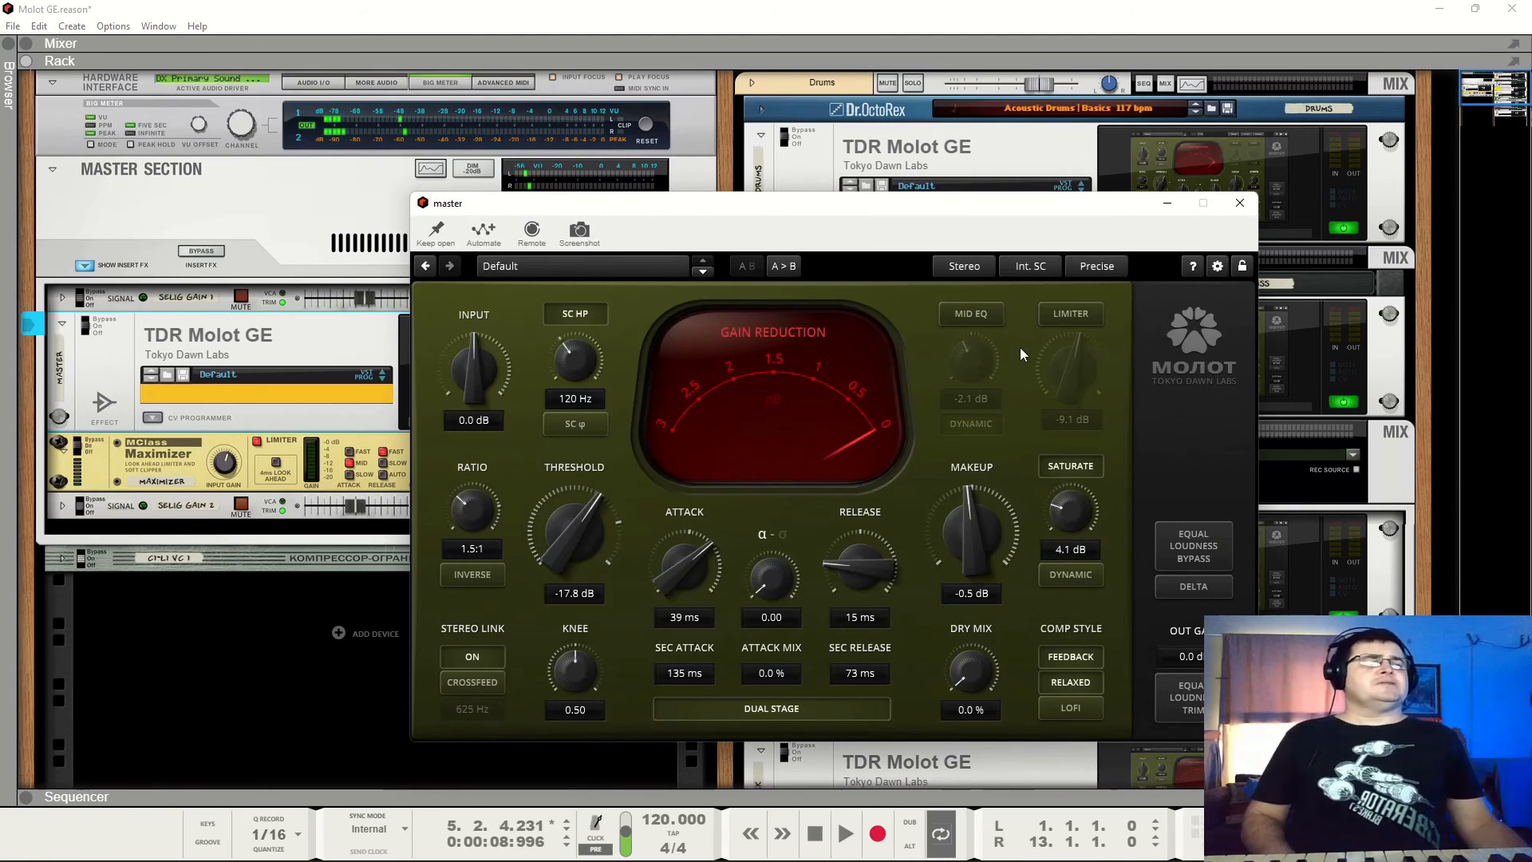
left_click(983, 323)
left_click_drag(1012, 210, 686, 169)
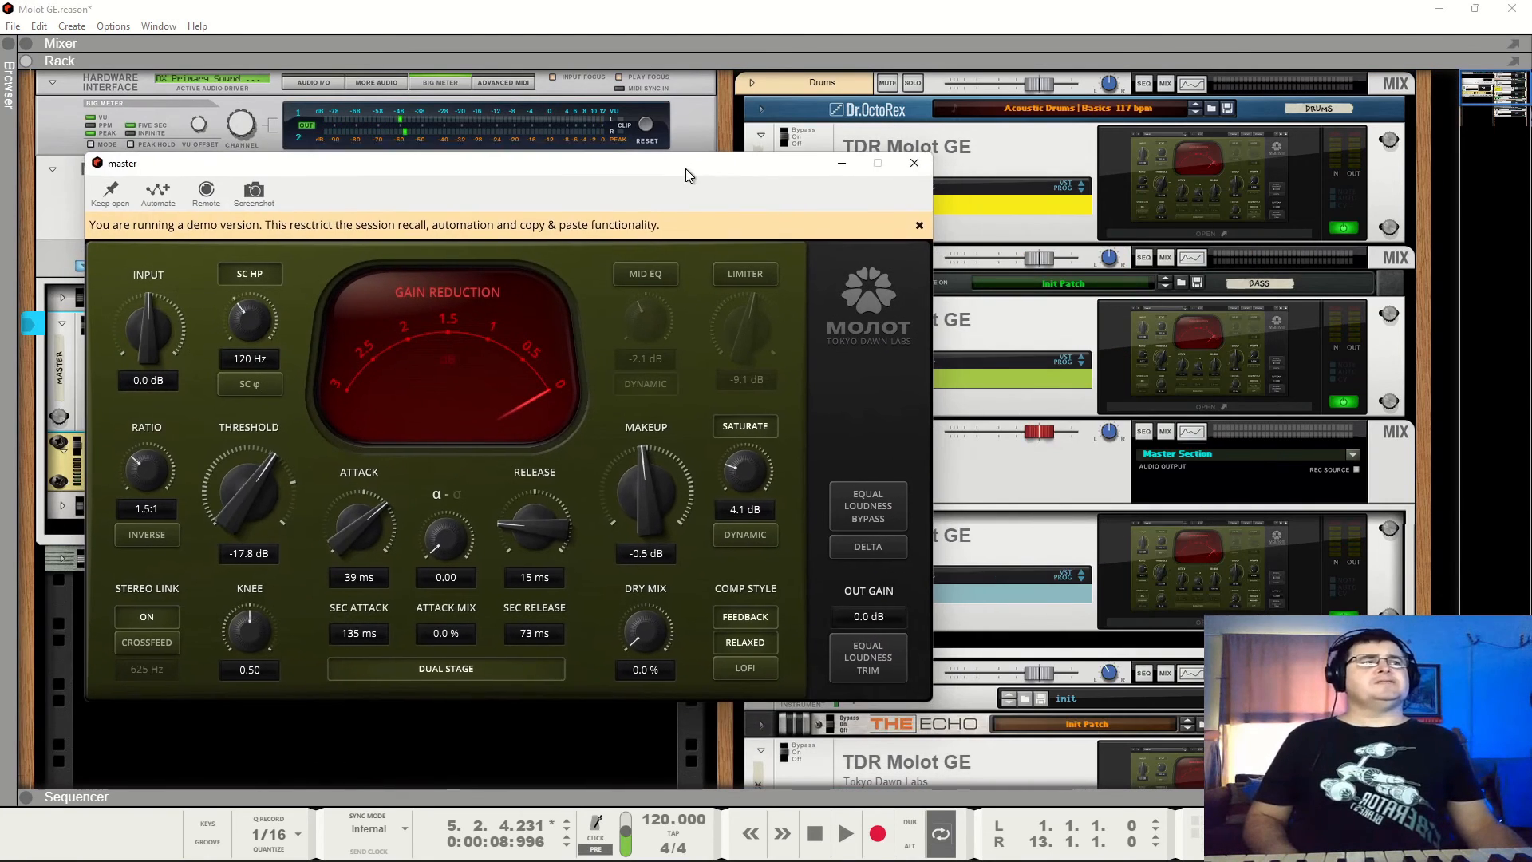
key("space")
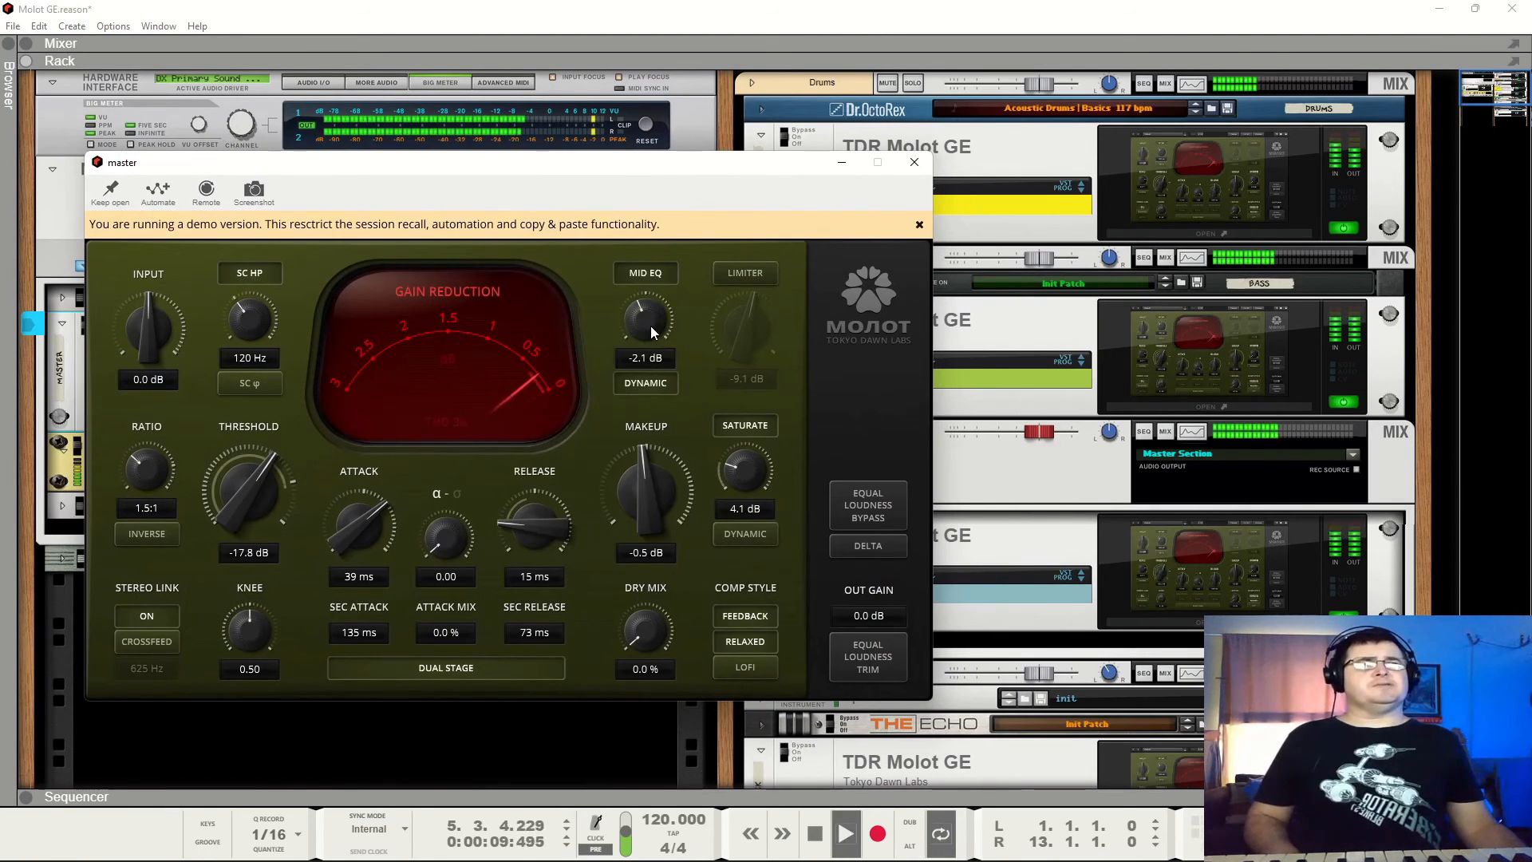
Try the master compressor's mid EQ at about 2.1 dB, comparing the sound with the mid EQ off and on.
left_click_drag(649, 325, 649, 271)
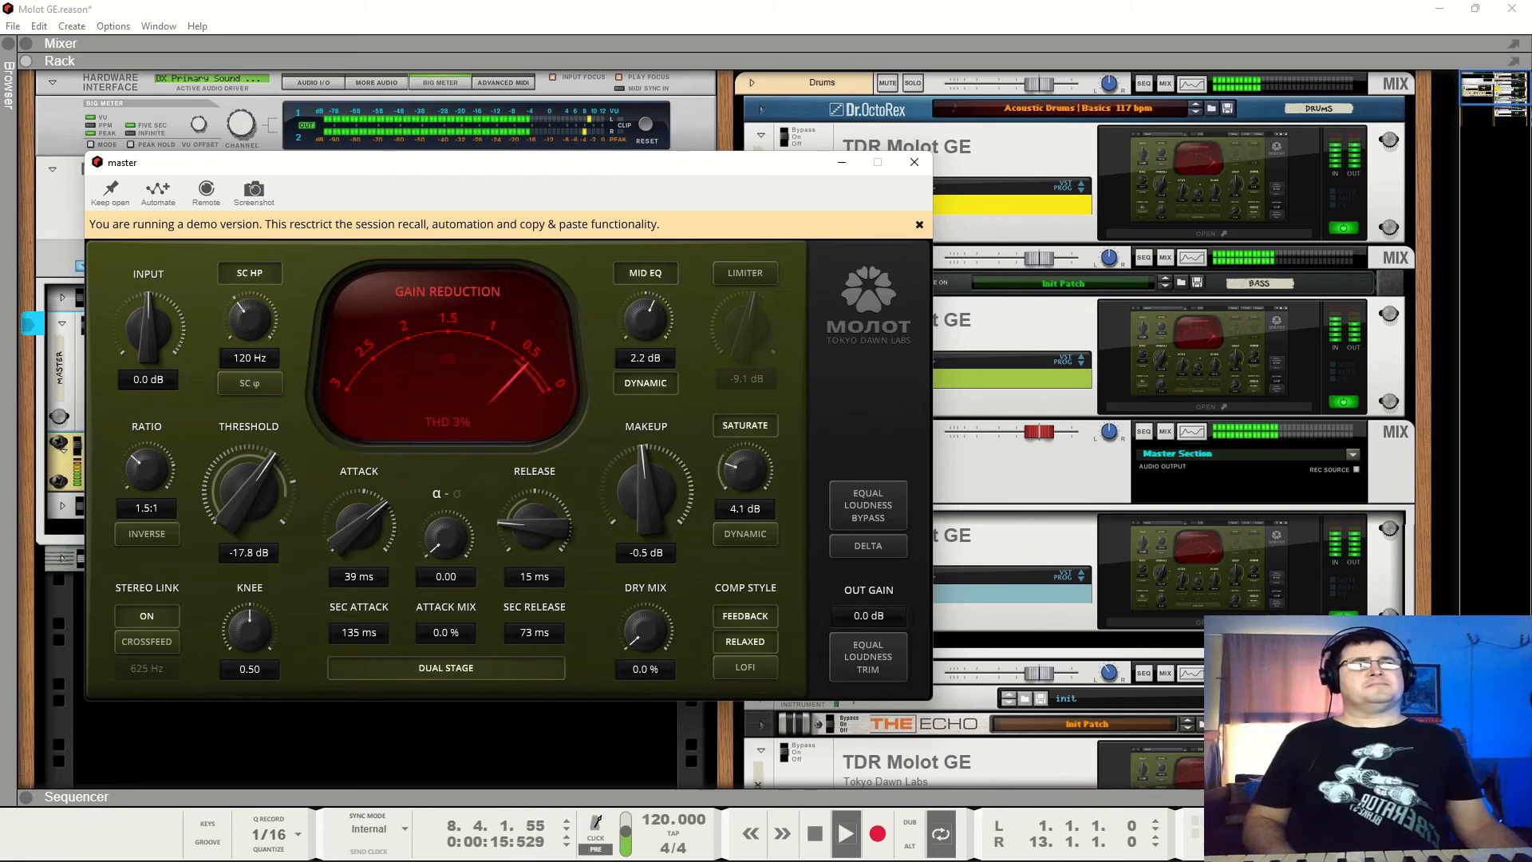
left_click(644, 274)
key("space")
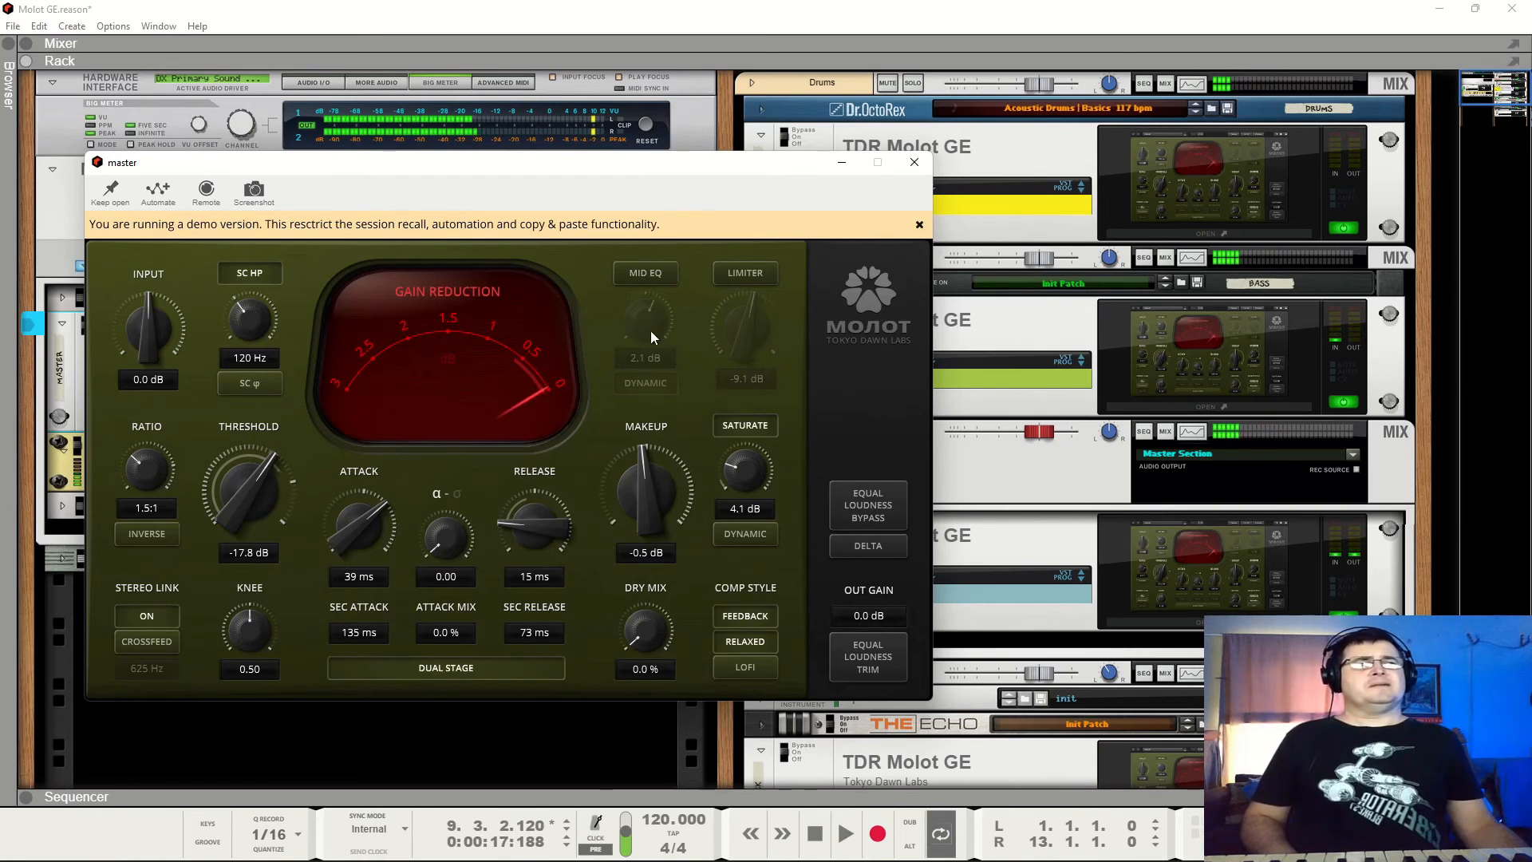
left_click(648, 275)
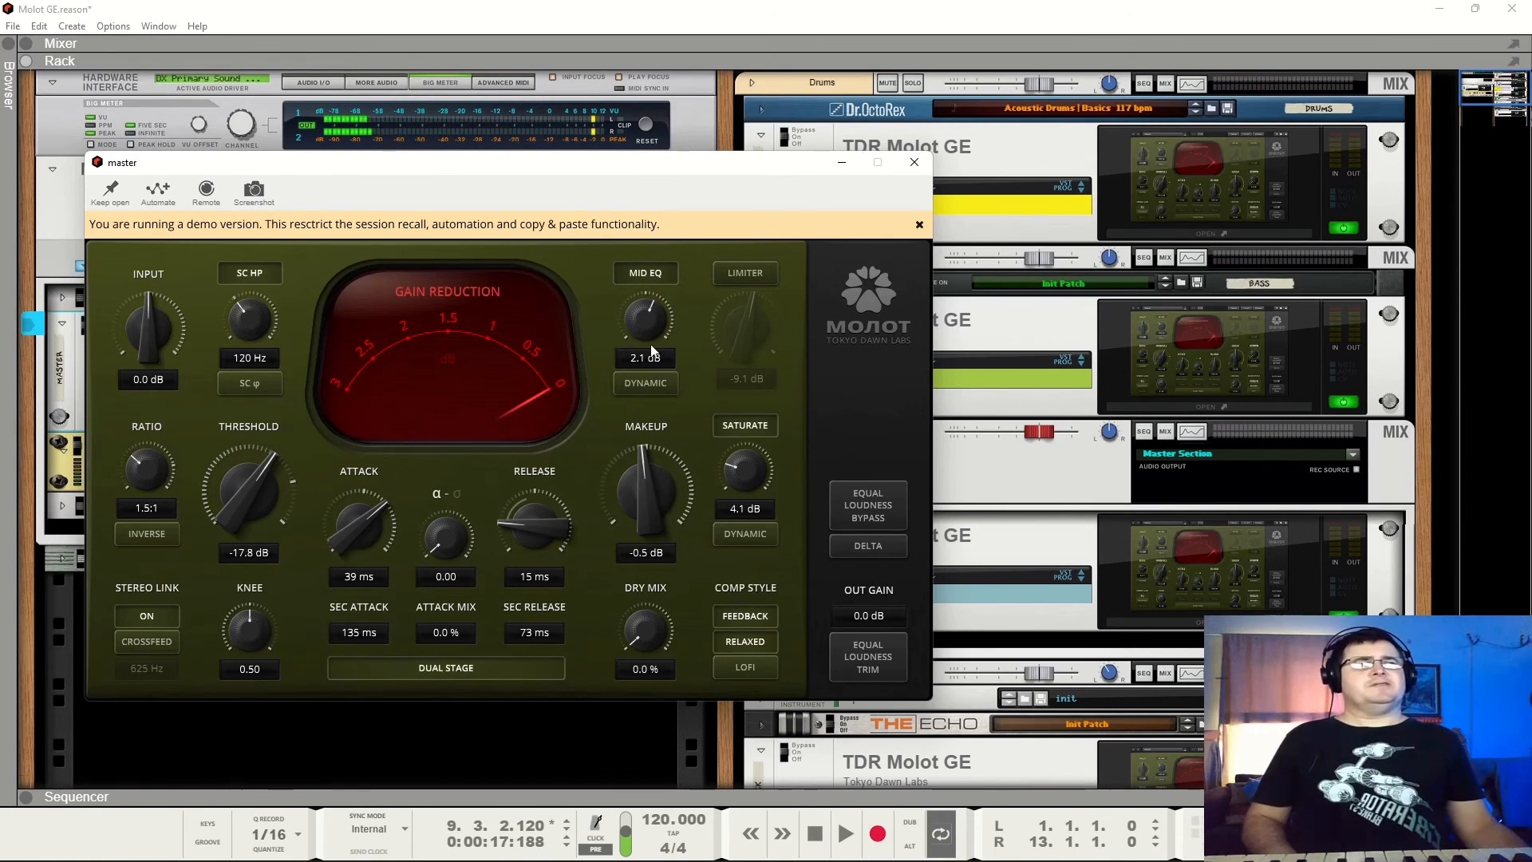
Set the master compressor's mid EQ to -6.0 dB during playback and close its window.
key("space")
left_click_drag(645, 333, 645, 366)
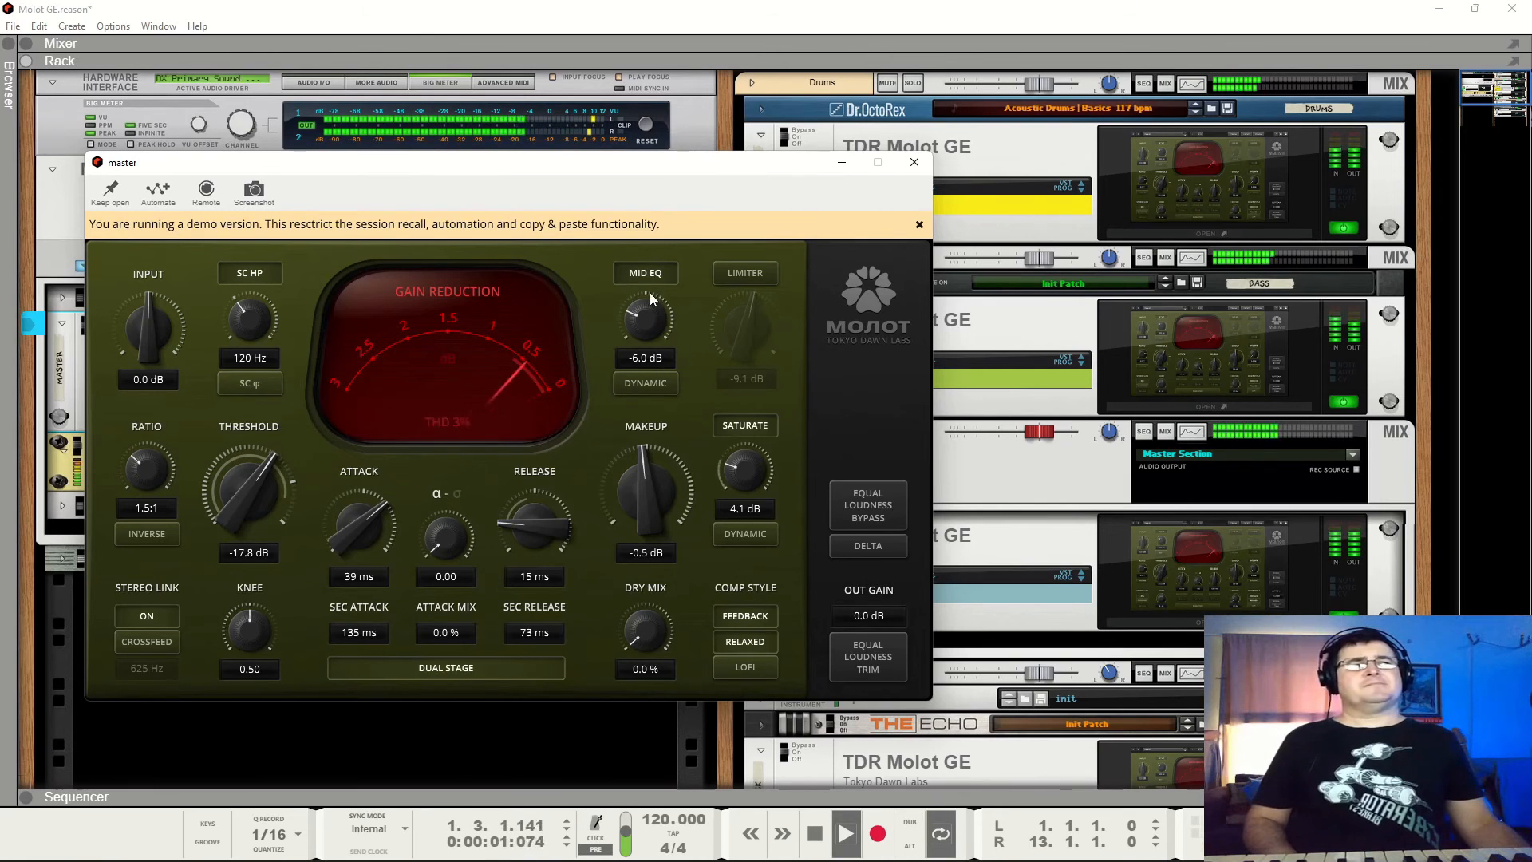
left_click(914, 162)
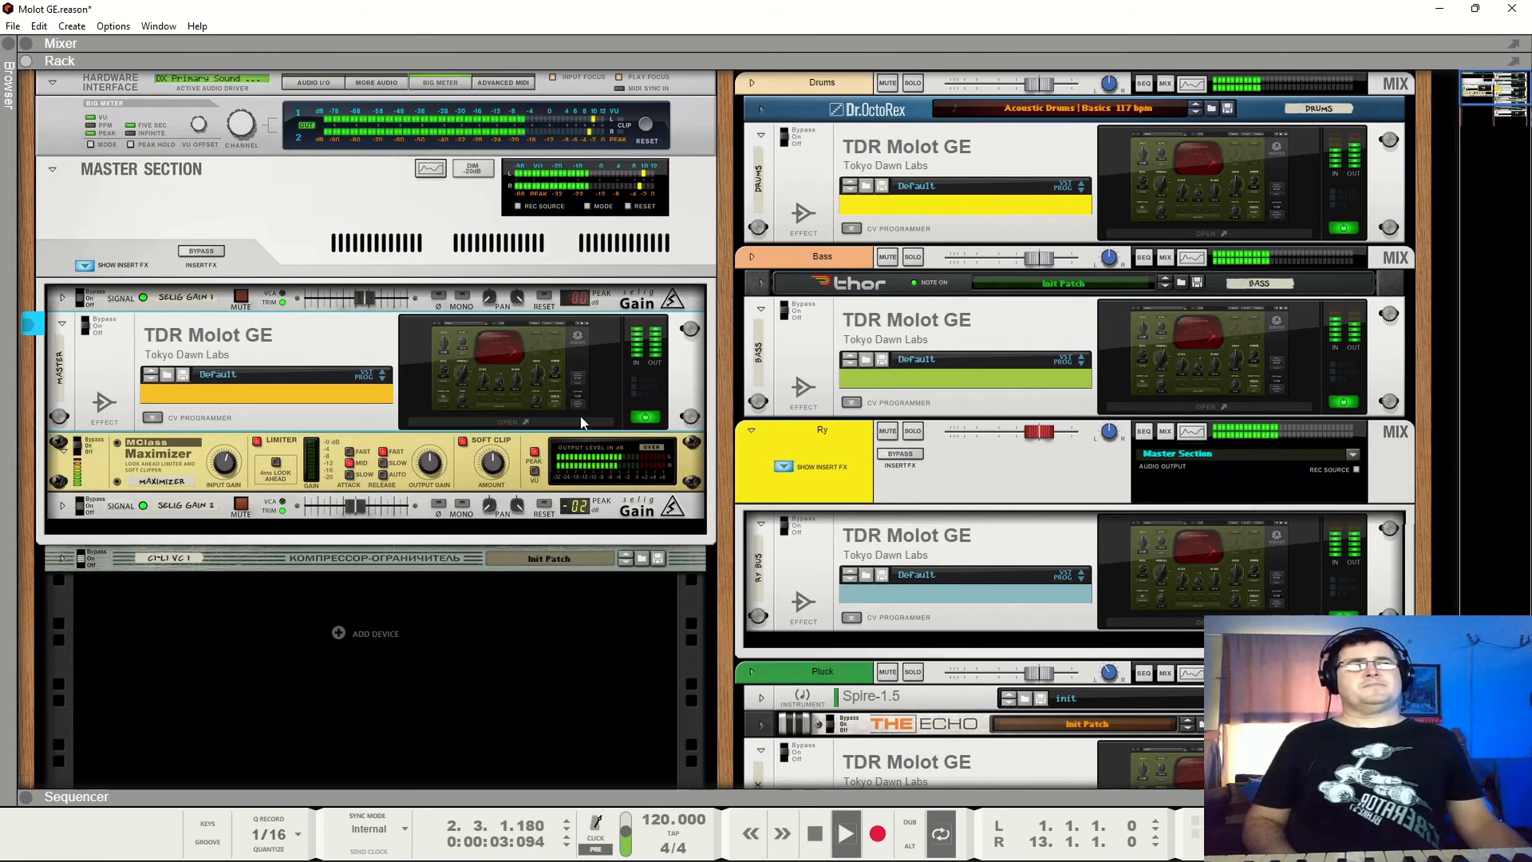
Compare the mix with the master compressor off and on, with its mid EQ at -6.0 dB.
left_click(645, 415)
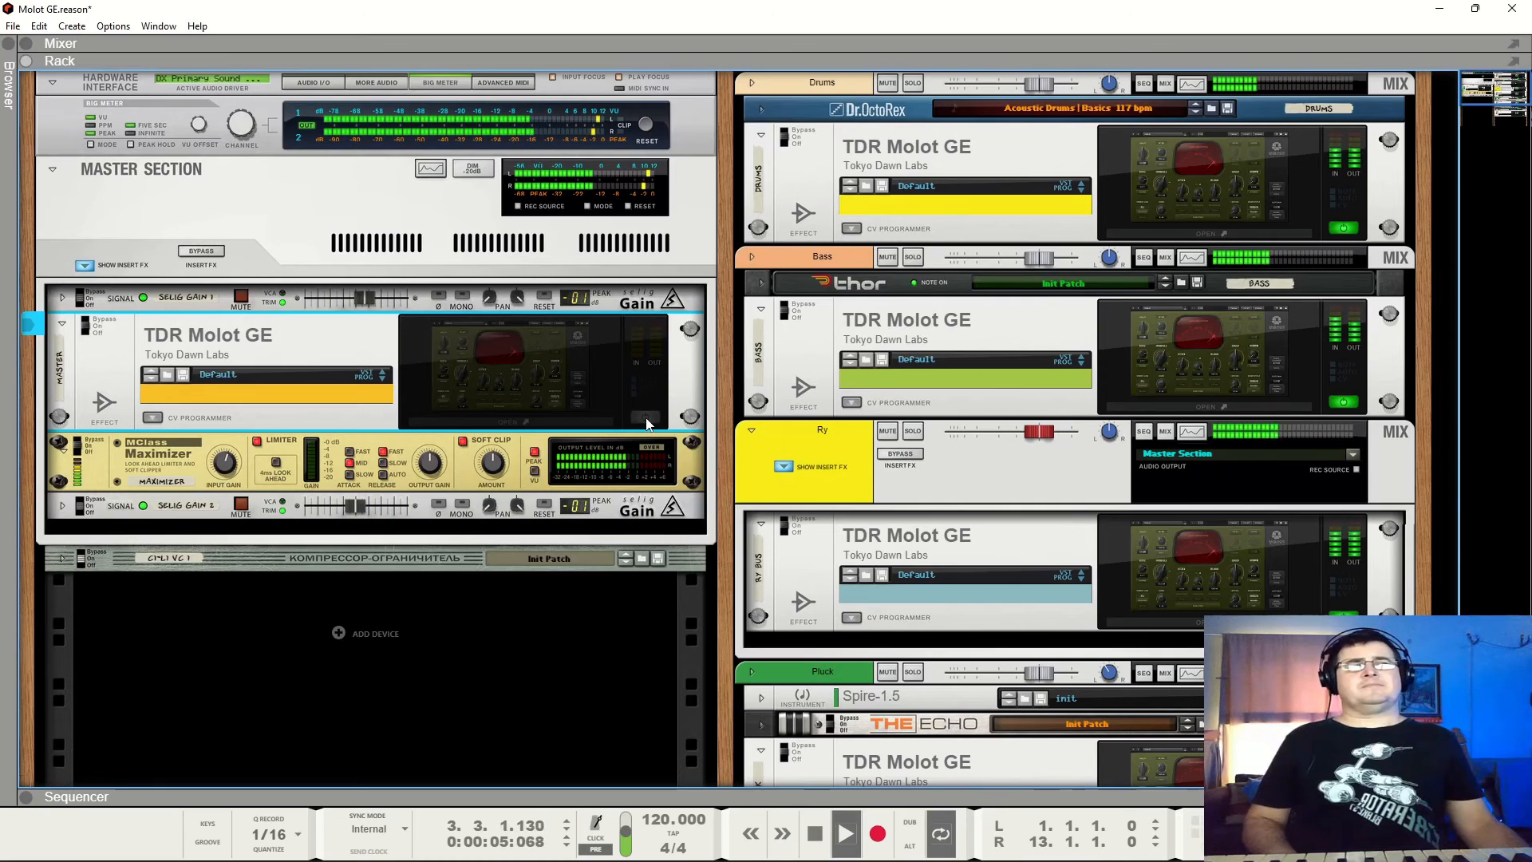
left_click(645, 416)
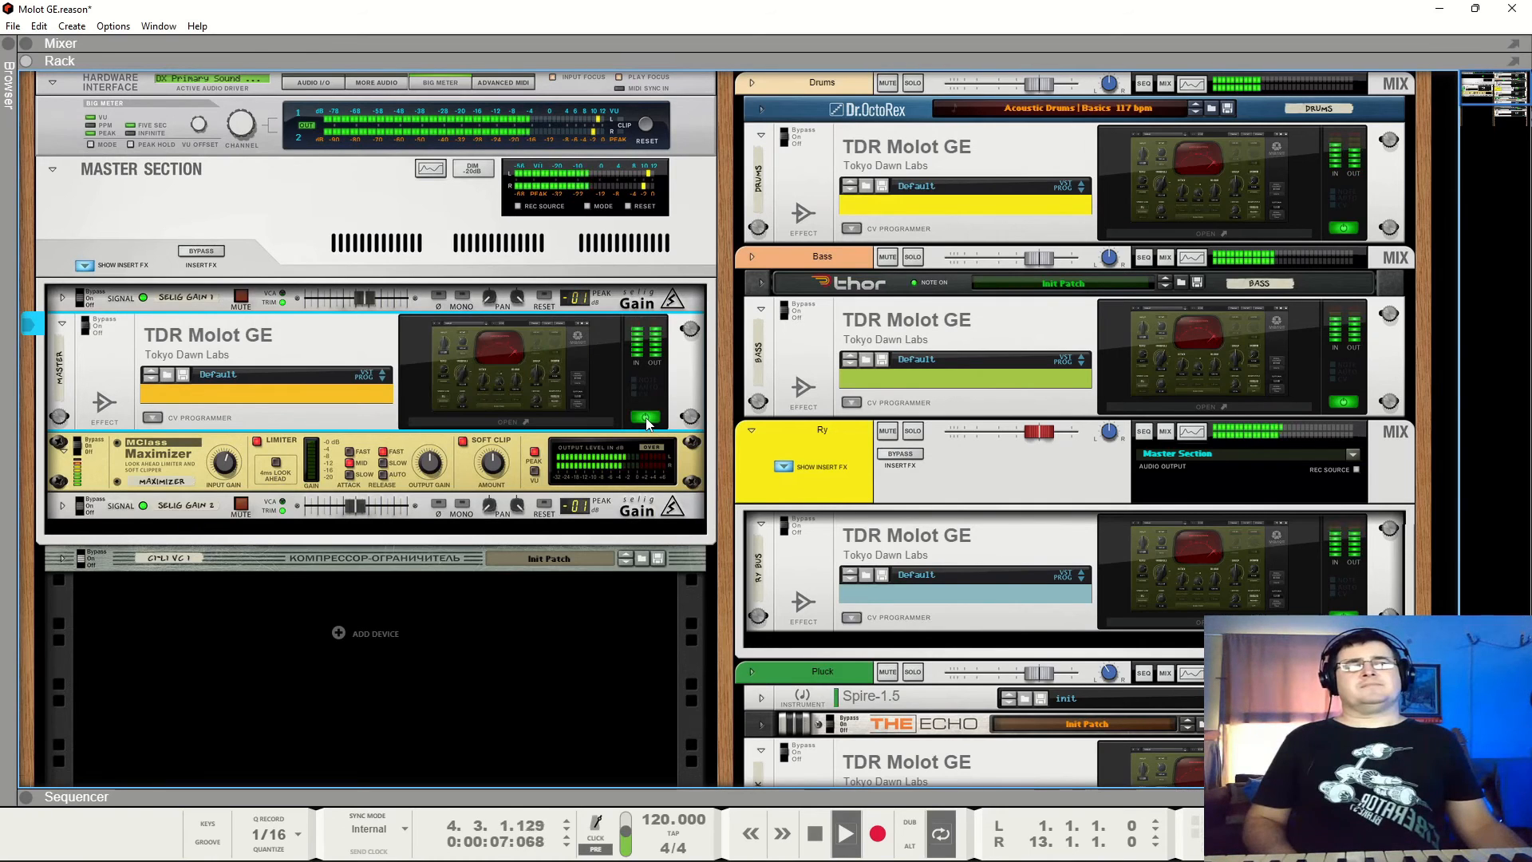
key("space")
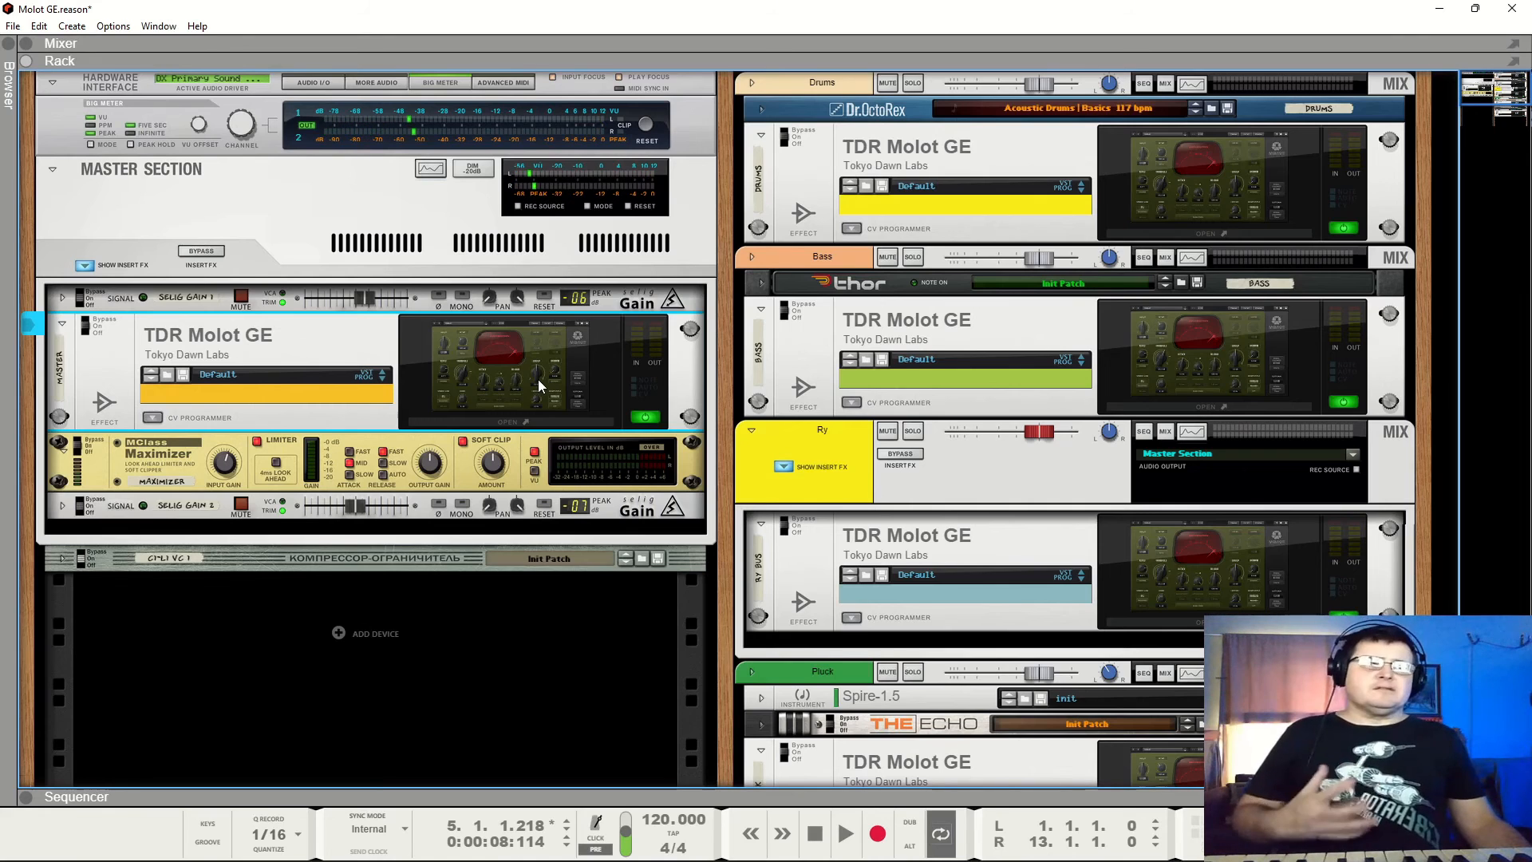
Open the master compressor in a window pinned to stay open and switch off its stereo link.
mouse_move(418, 453)
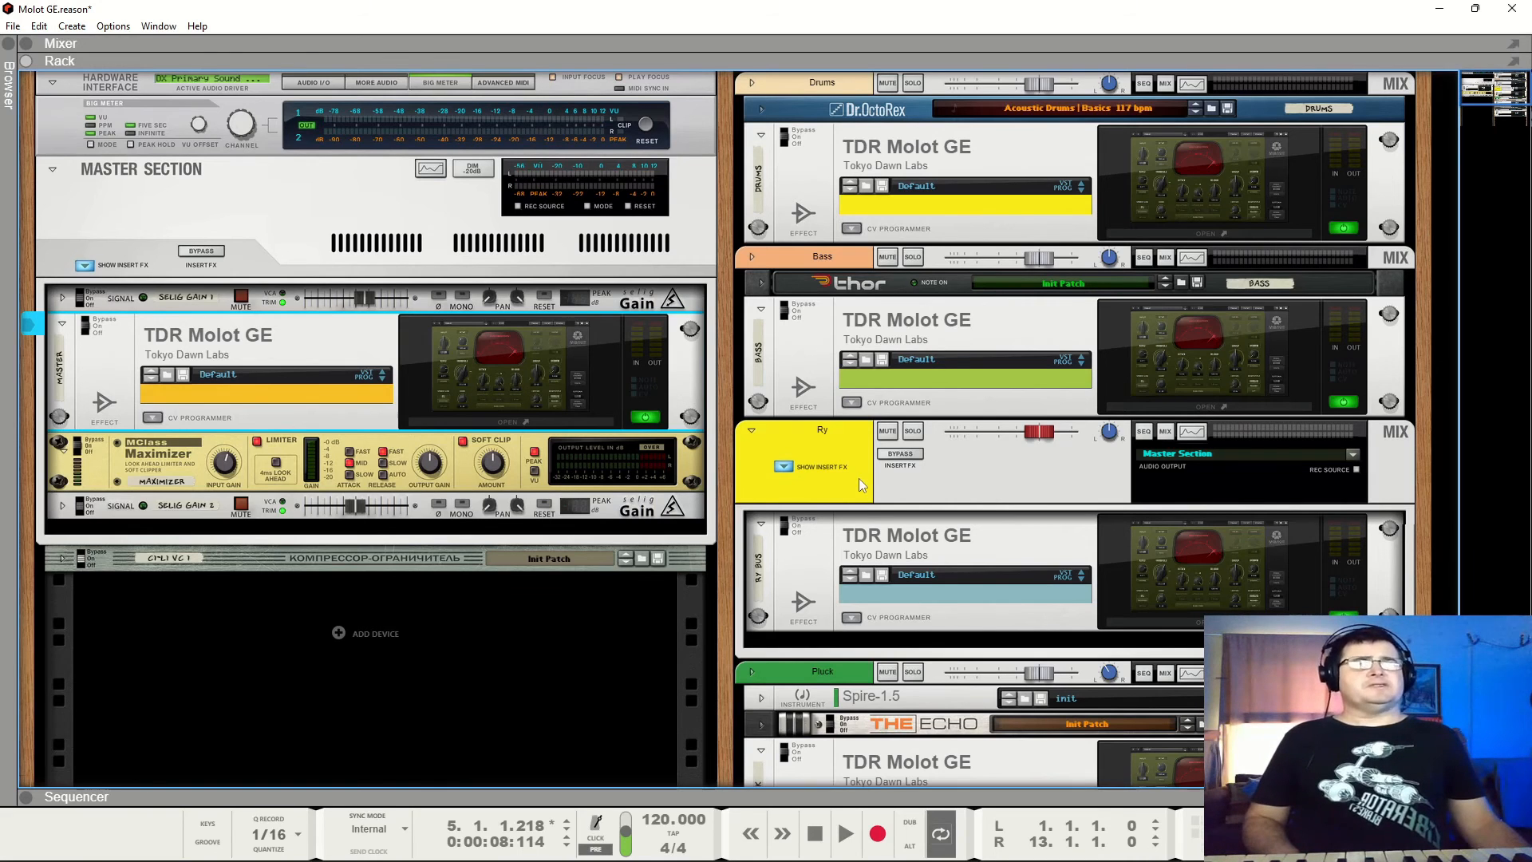
left_click(511, 381)
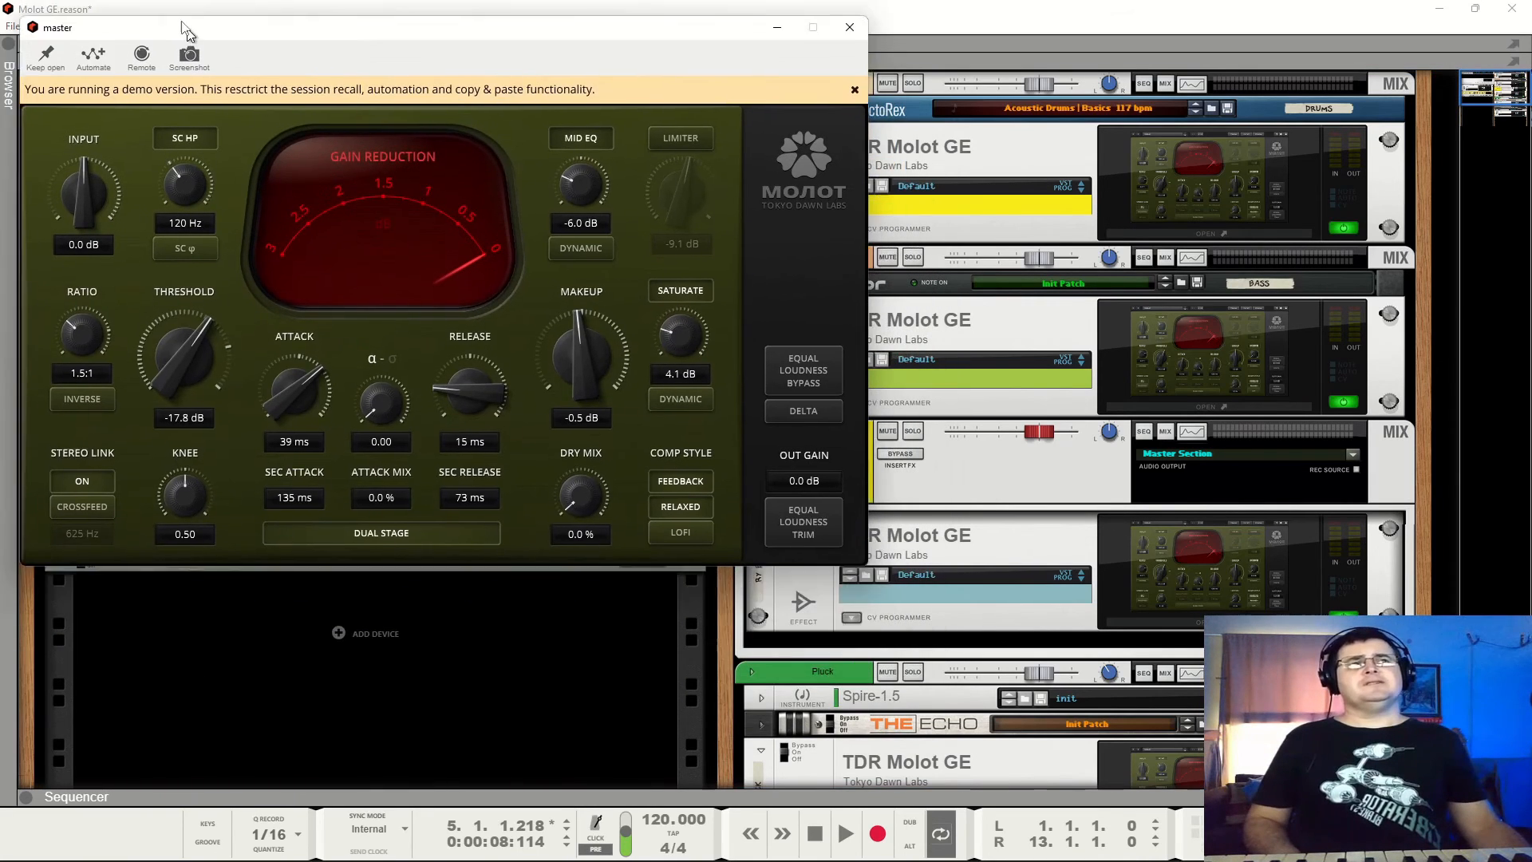
left_click_drag(185, 30, 170, 21)
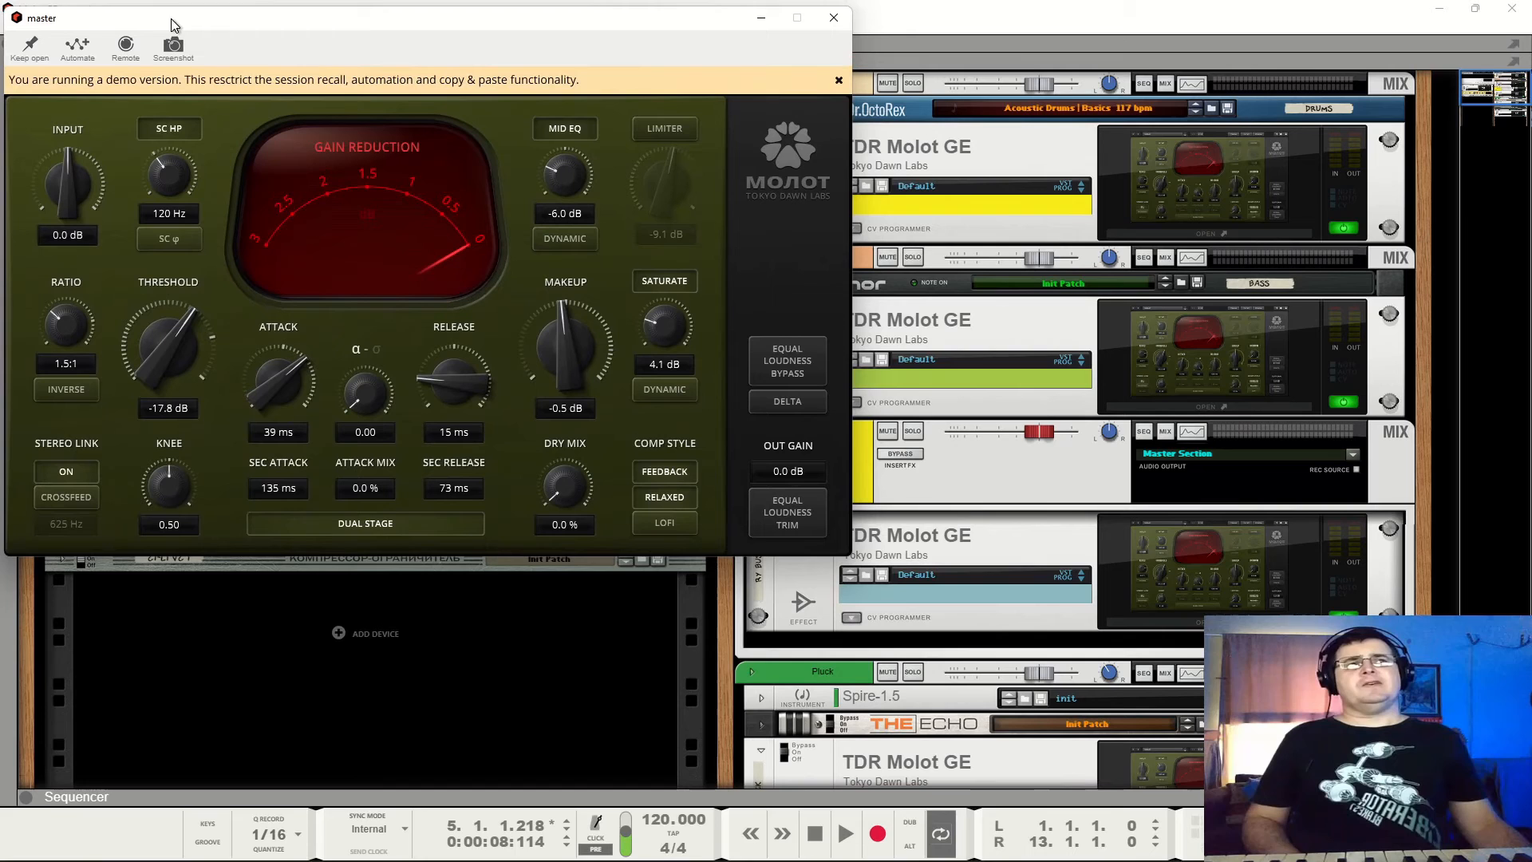
left_click(30, 48)
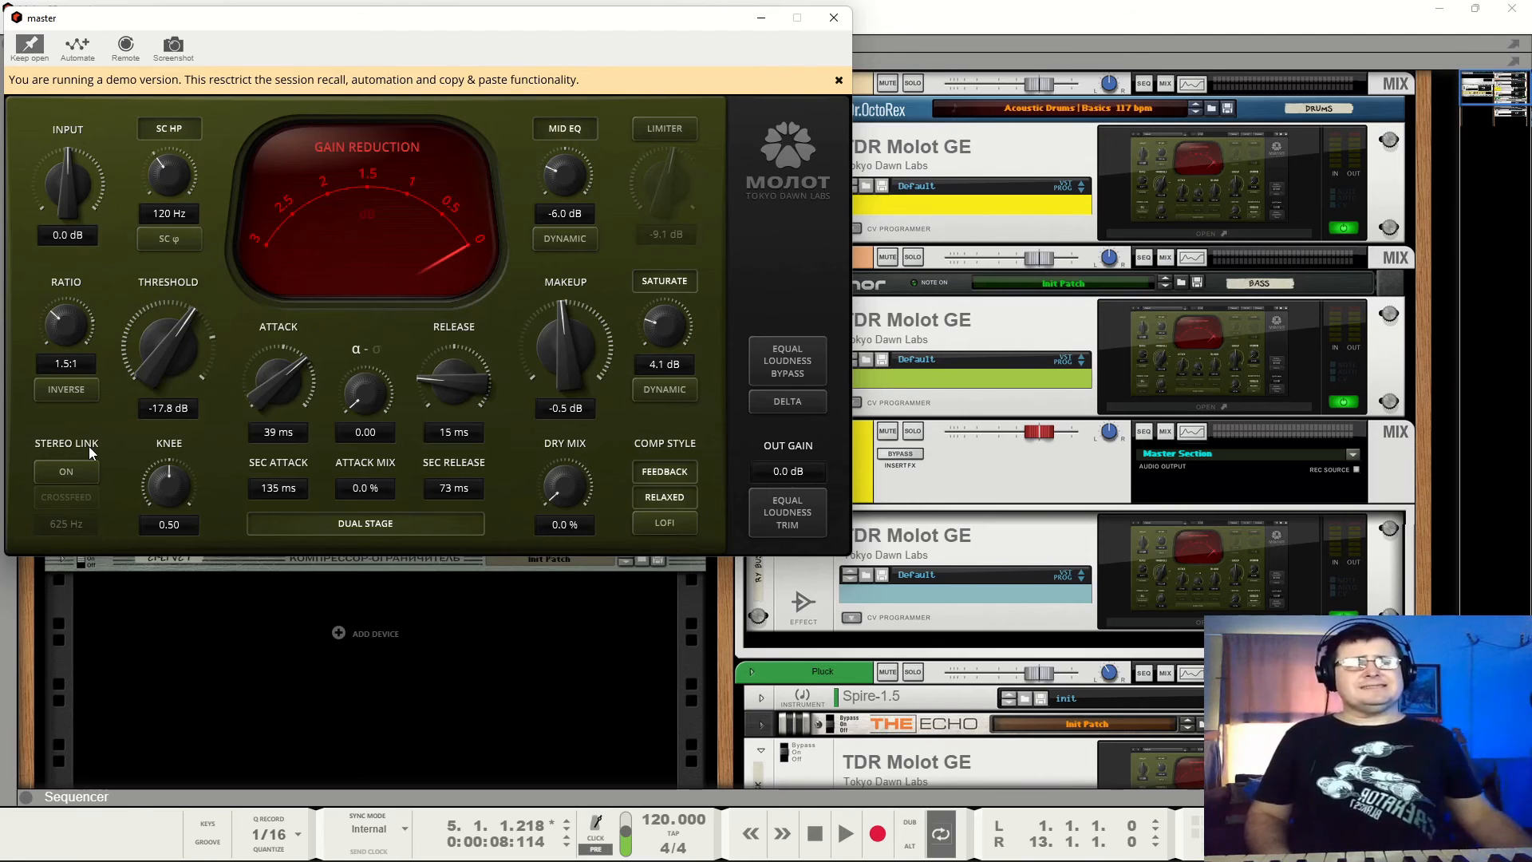
Lower the master compressor's threshold to -36.3 dB during playback and switch its stereo link on.
key("space")
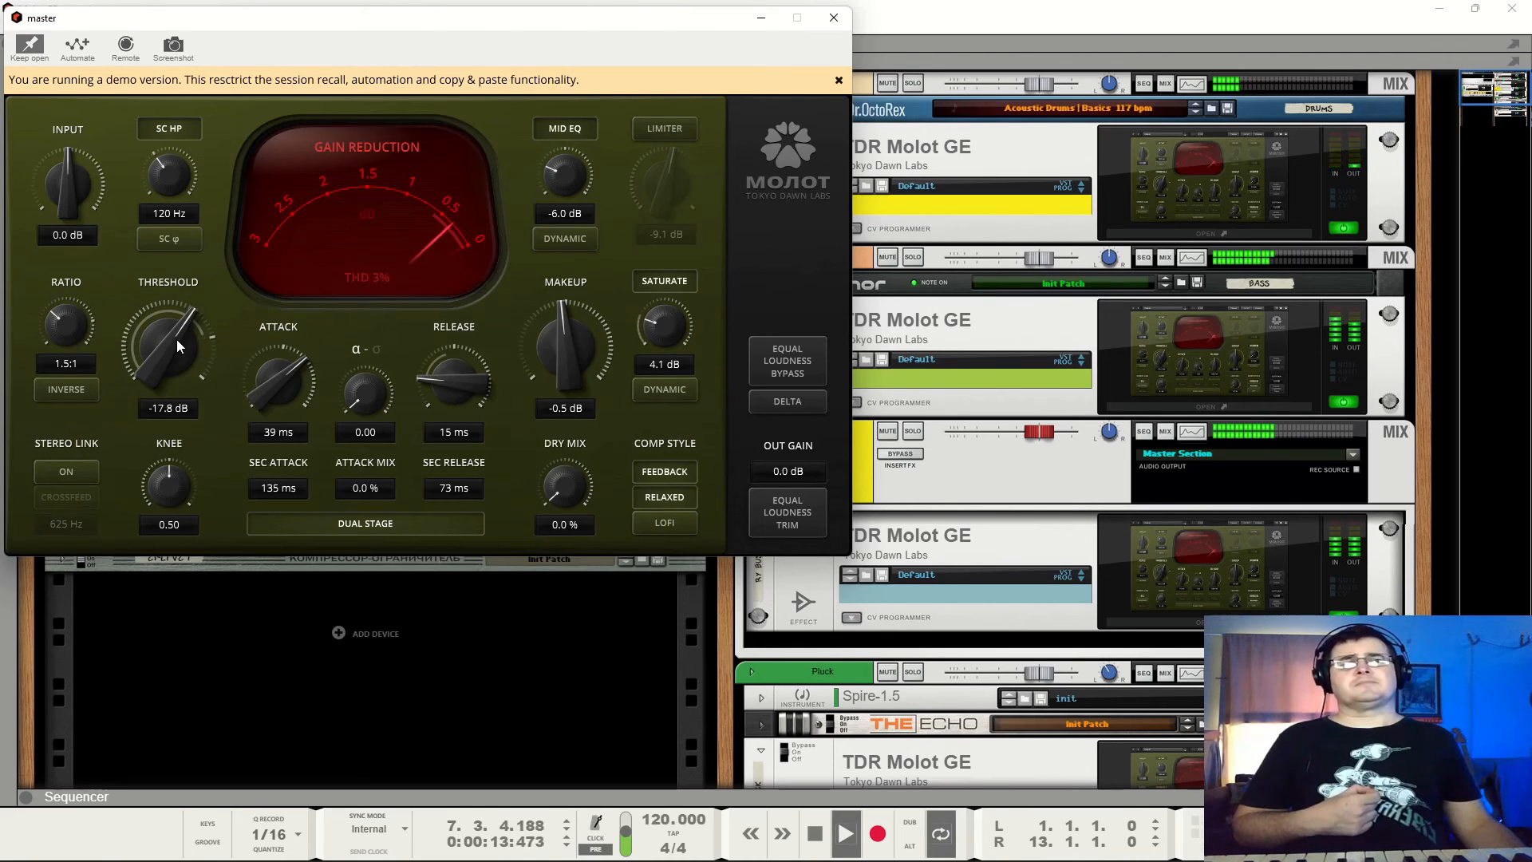
left_click_drag(176, 339, 118, 363)
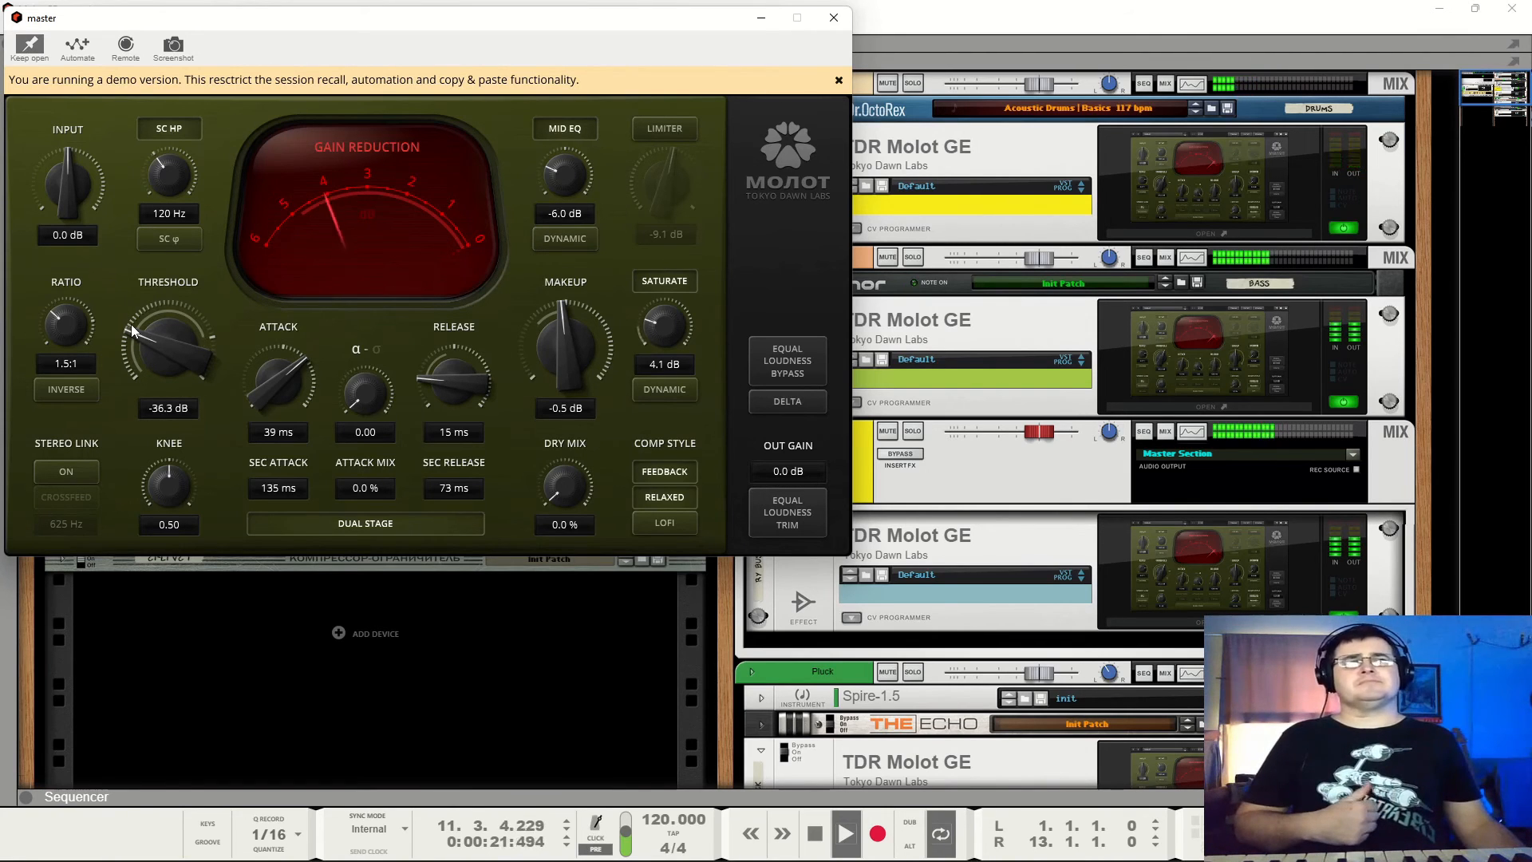
left_click(85, 470)
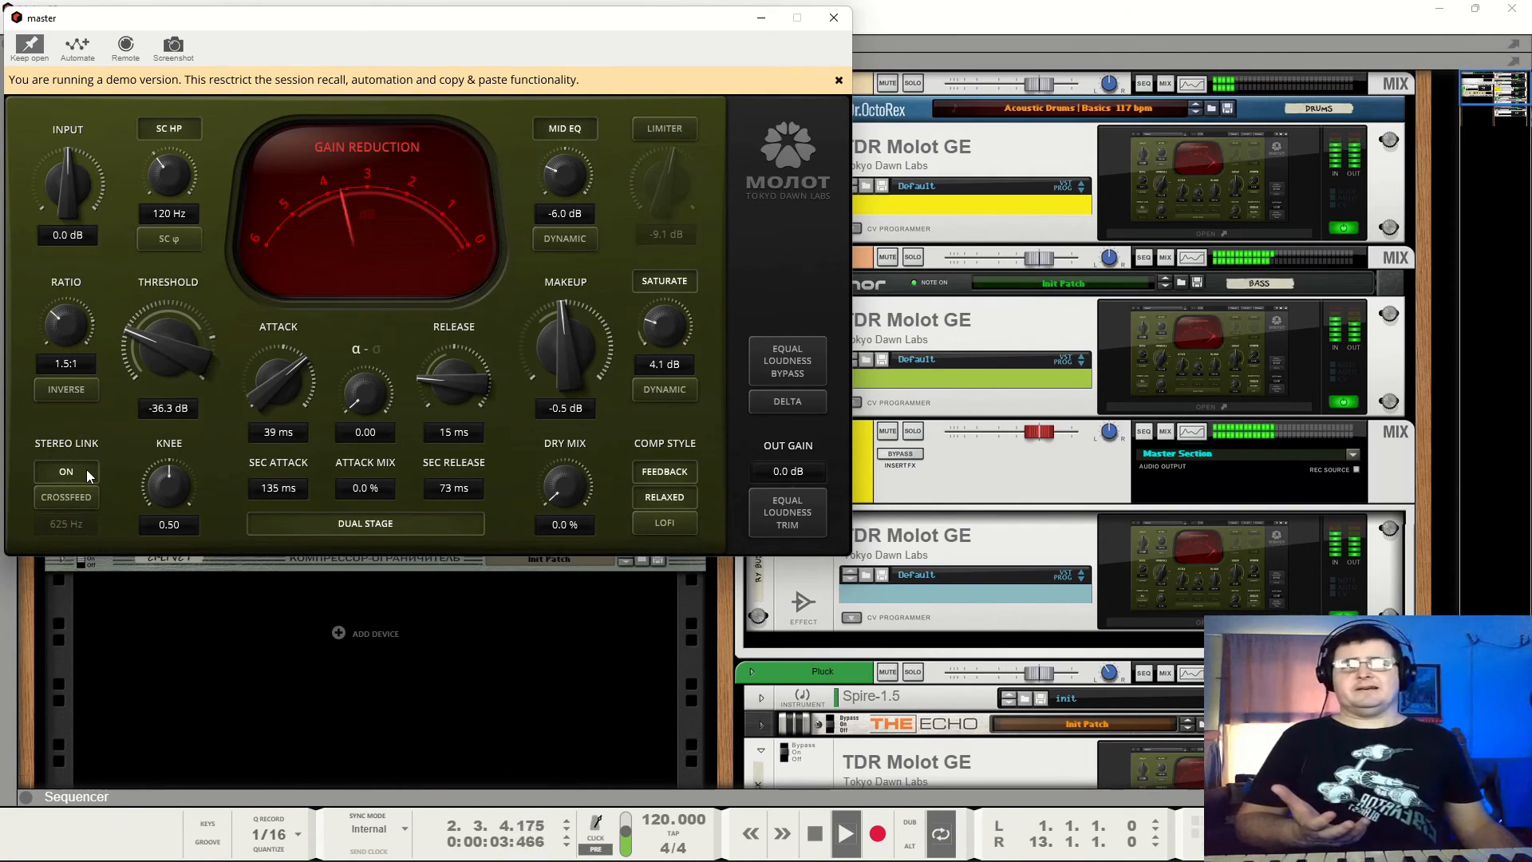
Try the master compressor's stereo link crossfeed at 222 Hz, stop playback, and switch the crossfeed off.
left_click(73, 494)
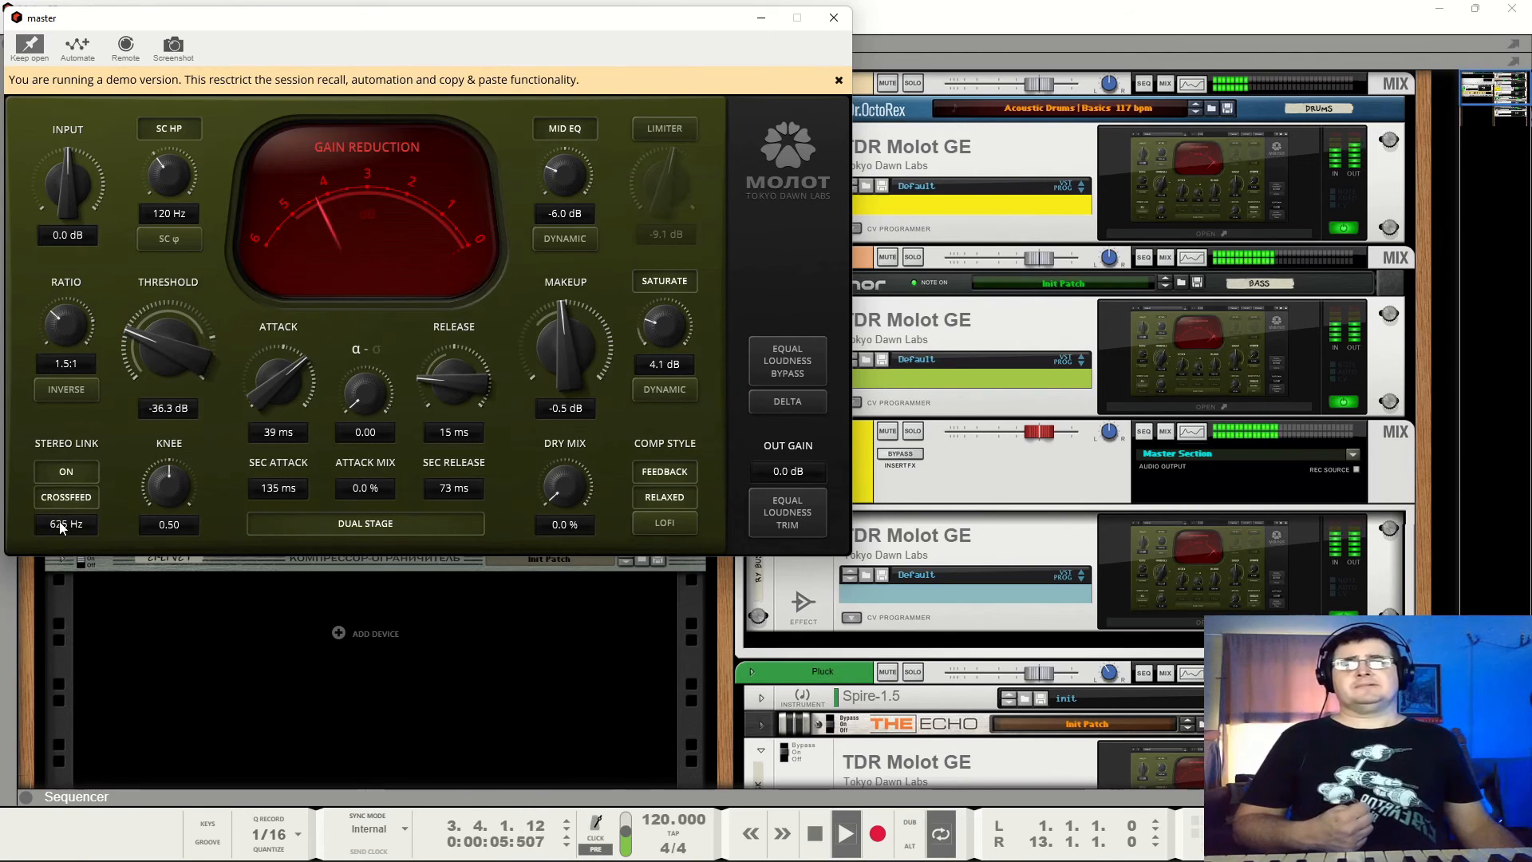
mouse_move(65, 524)
left_mouse_down()
mouse_move(66, 557)
mouse_move(65, 463)
mouse_move(65, 507)
left_mouse_up()
key("space")
left_click(78, 500)
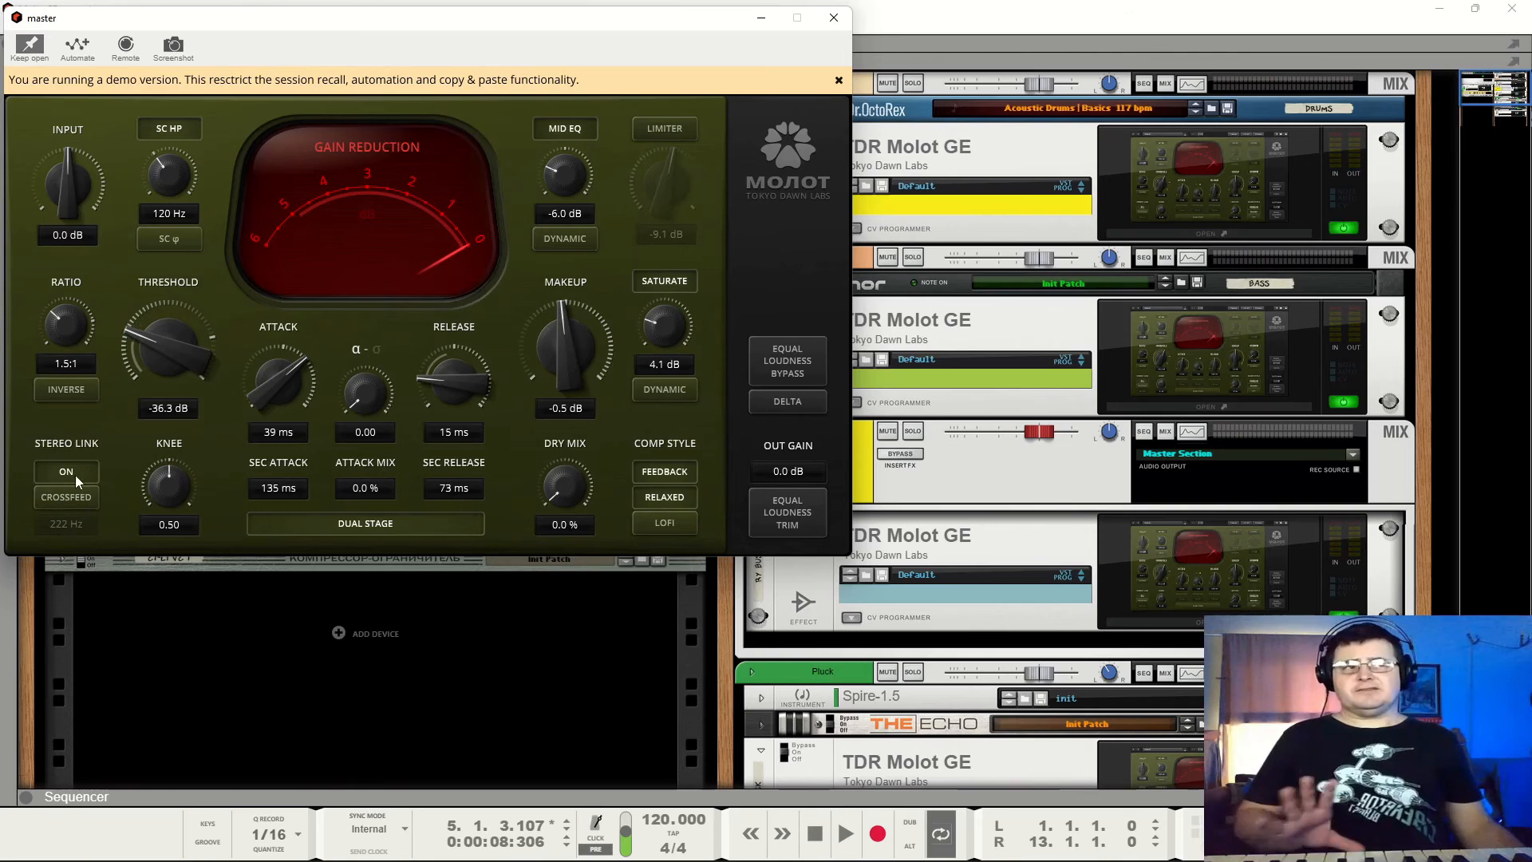
Compare the mix with the master compressor's stereo link off and on, and leave the link switched off.
left_click(70, 472)
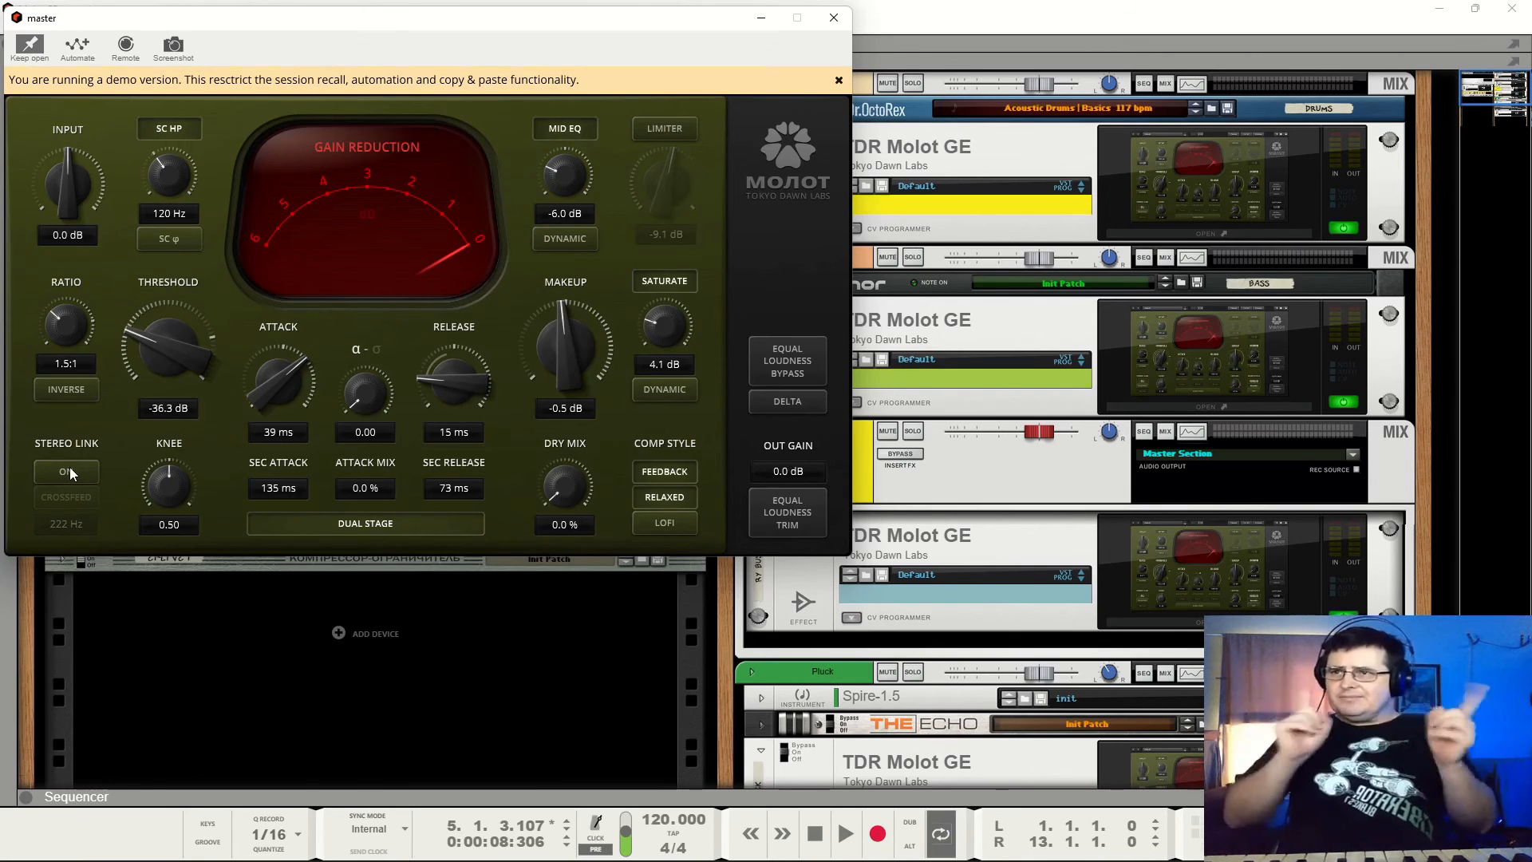
key("space")
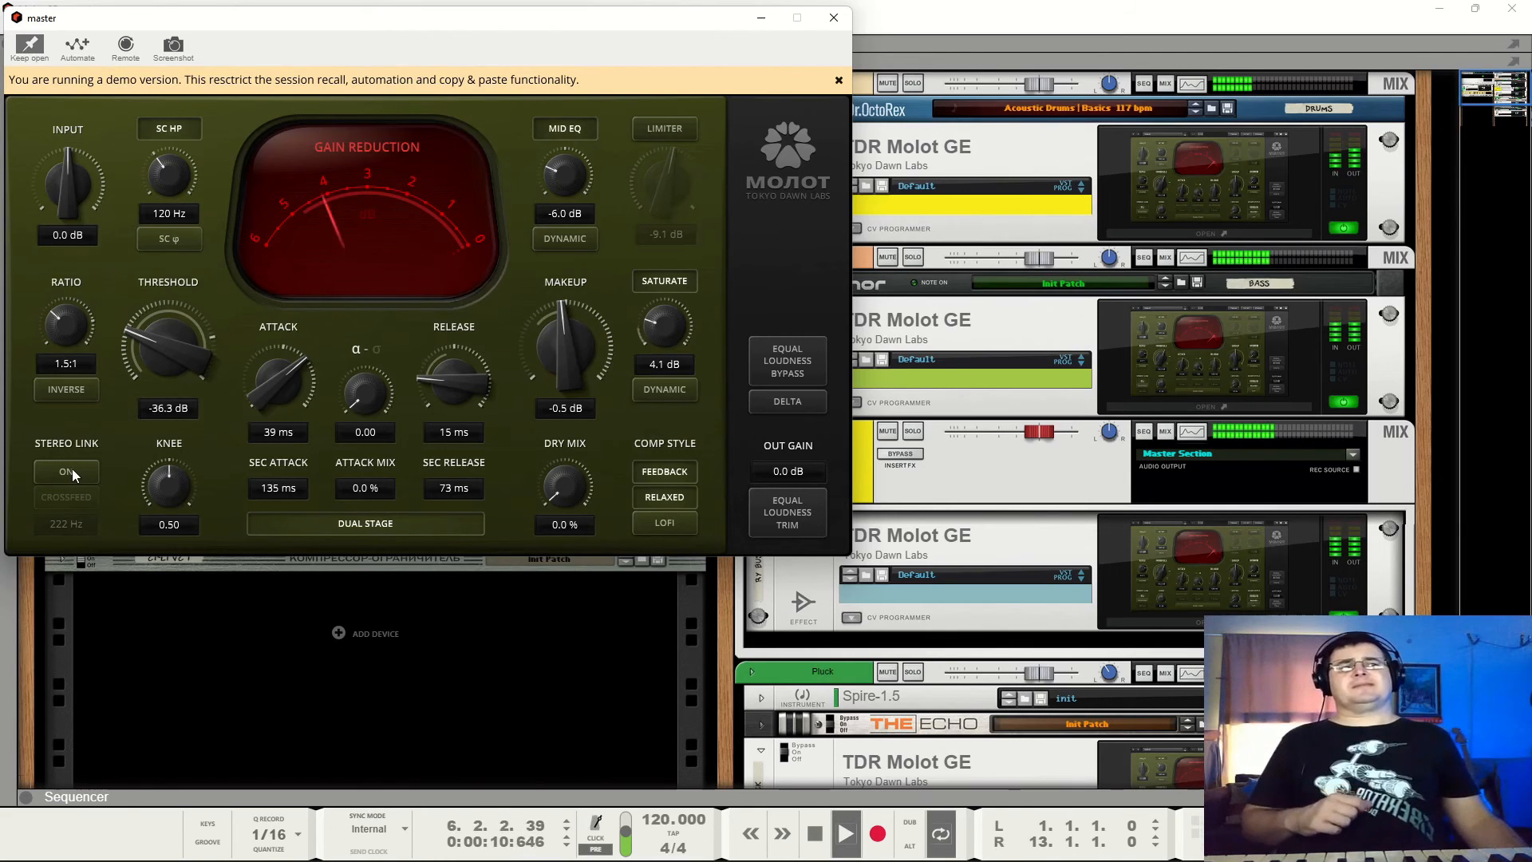
left_click(72, 471)
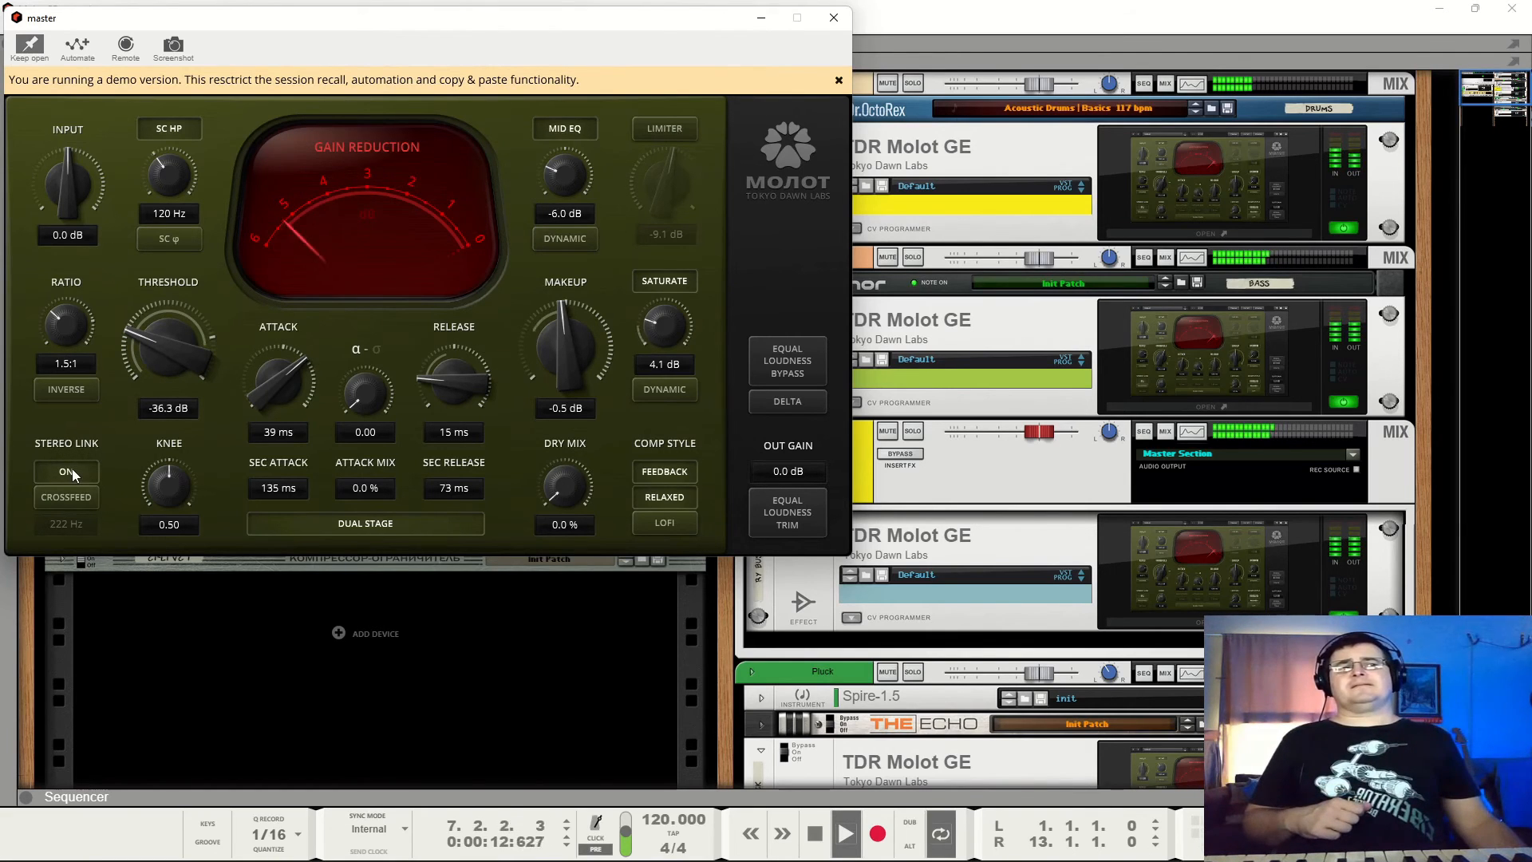
left_click(72, 471)
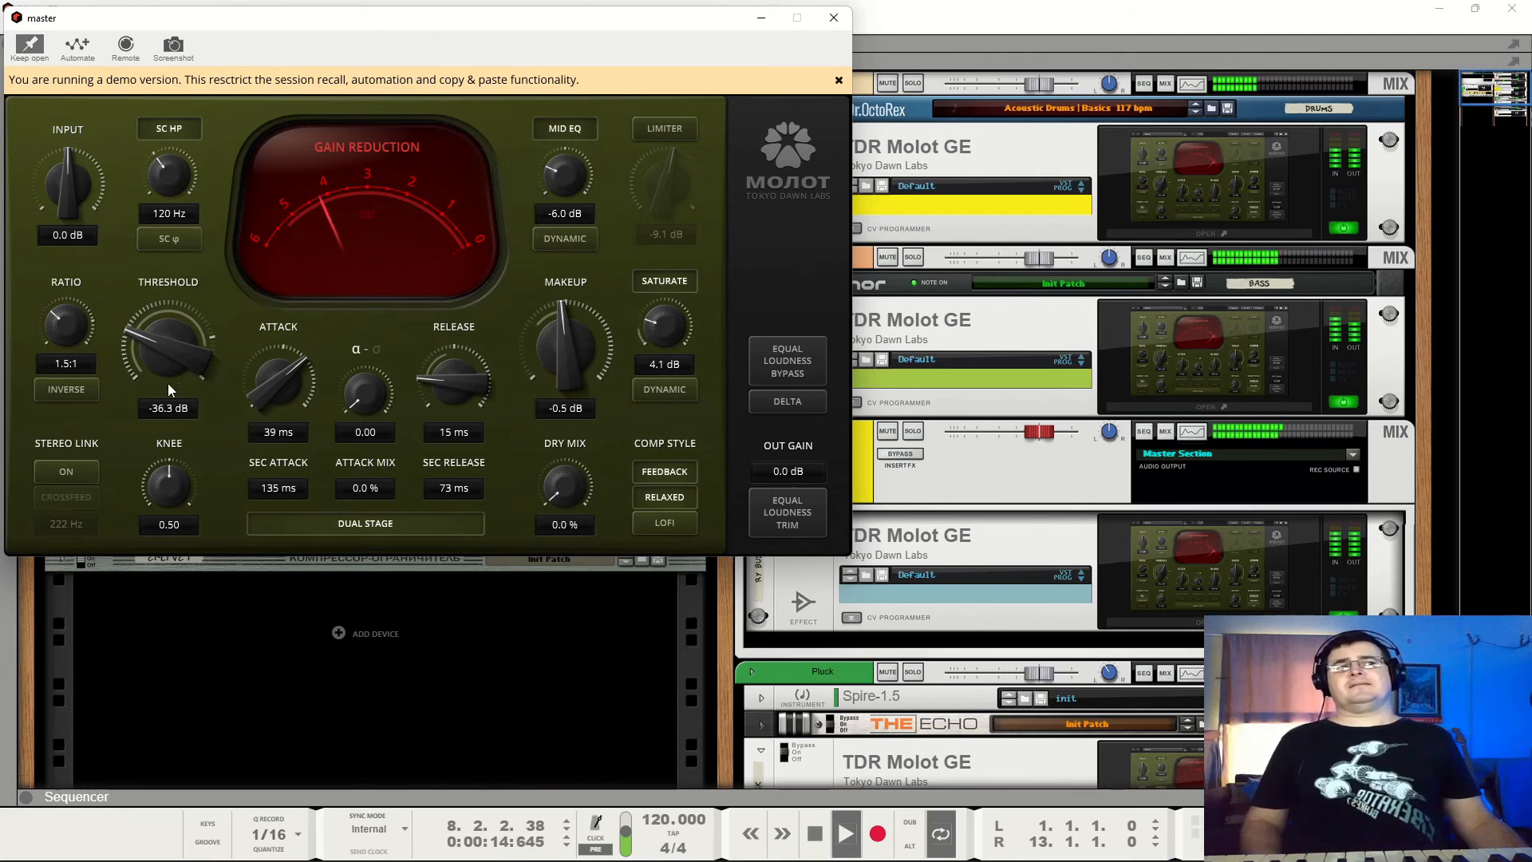
key("space")
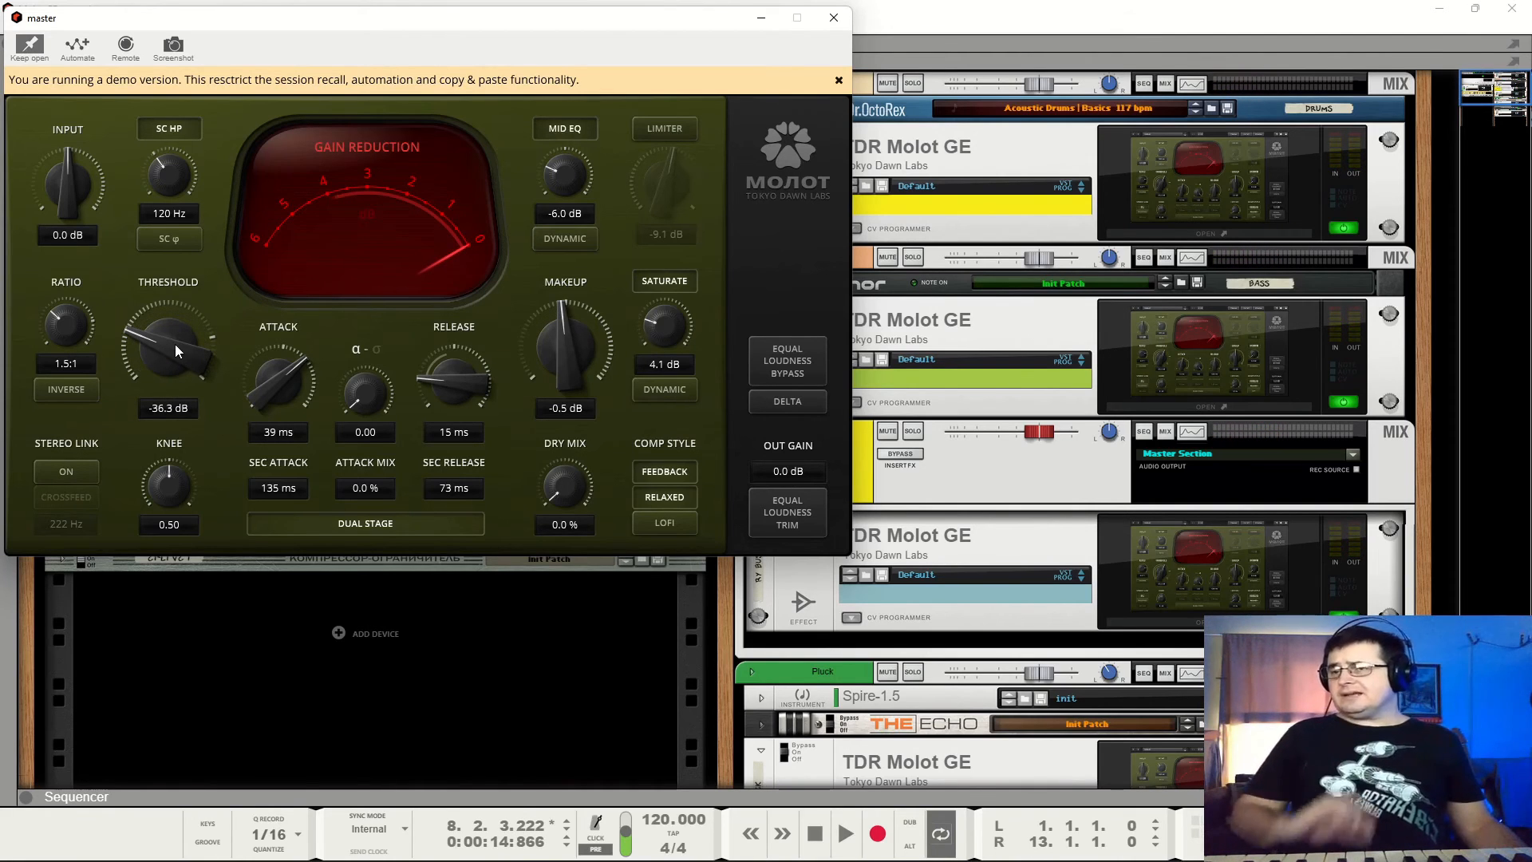
Set the master compressor's threshold to -18.2 dB while watching the gain reduction meter during playback.
mouse_move(176, 349)
left_mouse_down()
mouse_move(175, 307)
mouse_move(165, 346)
left_mouse_up()
key("space")
left_click(474, 209)
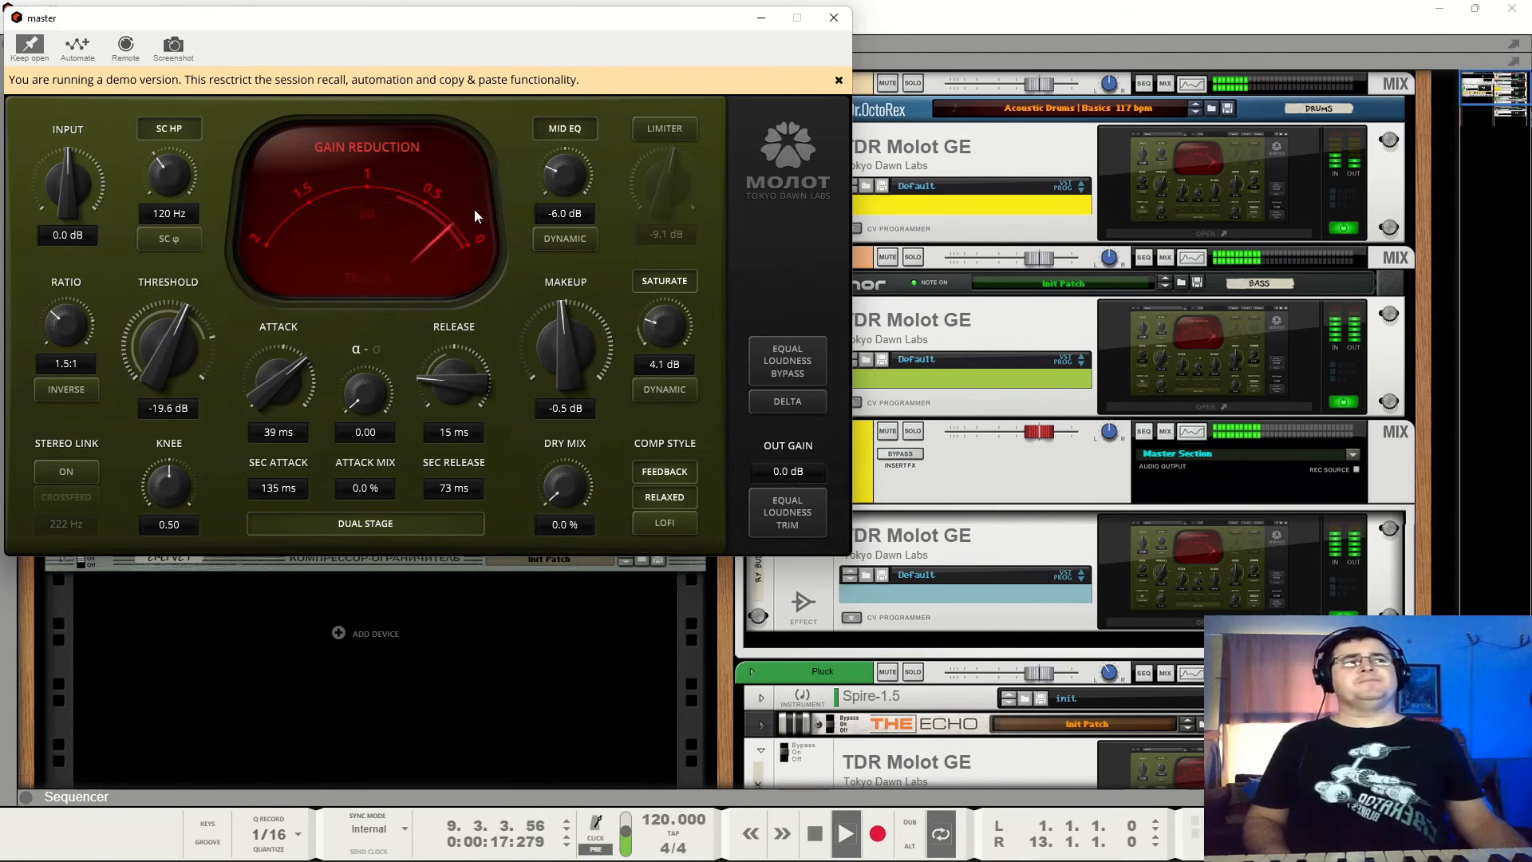
left_click_drag(174, 330, 175, 323)
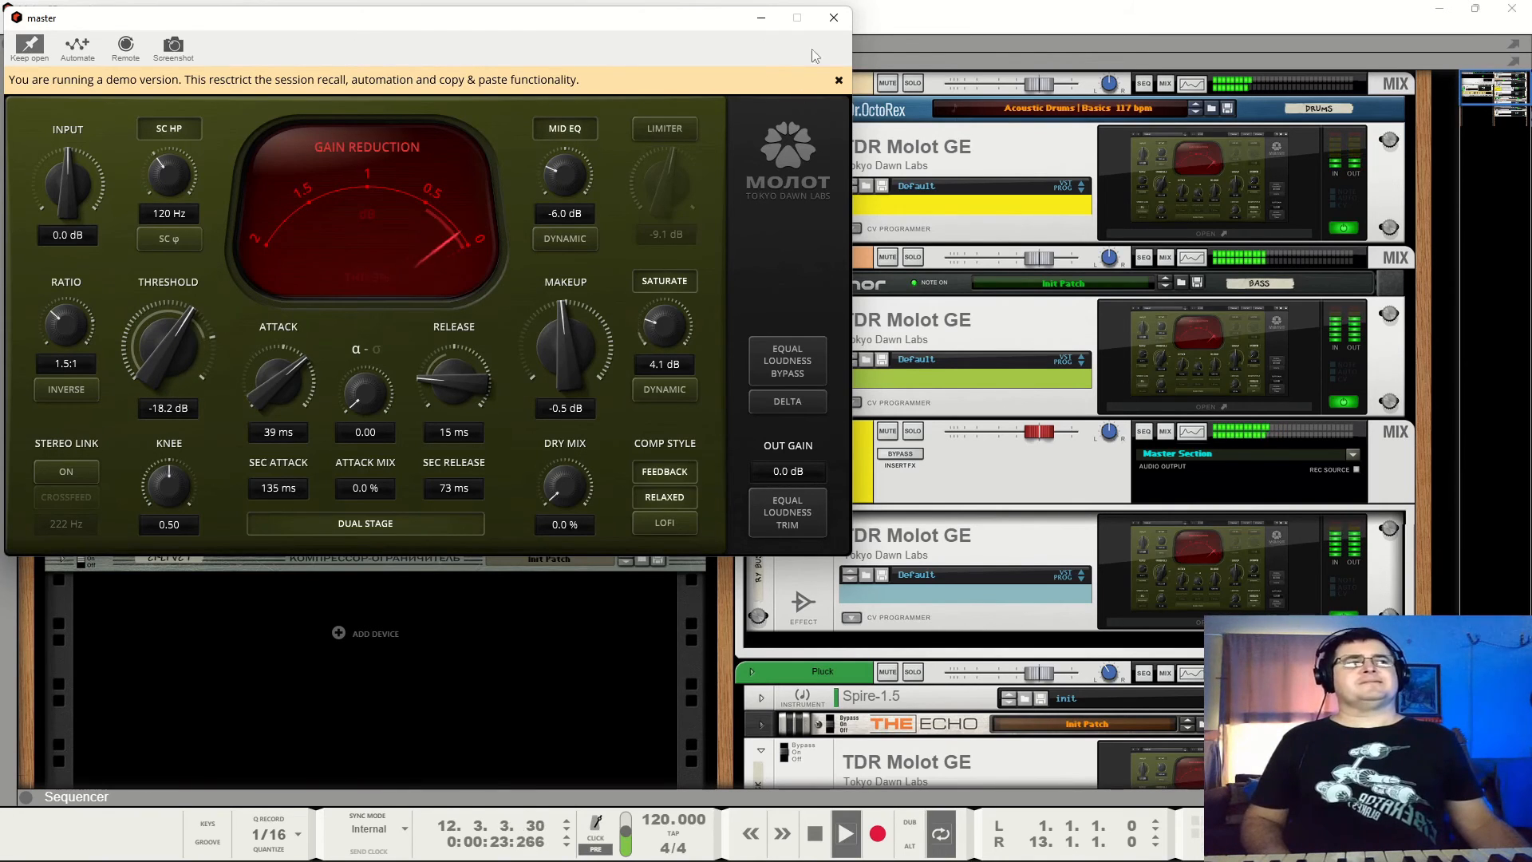
Close the master compressor's window and compare the playing mix with the compressor switched off and back on.
left_click(834, 18)
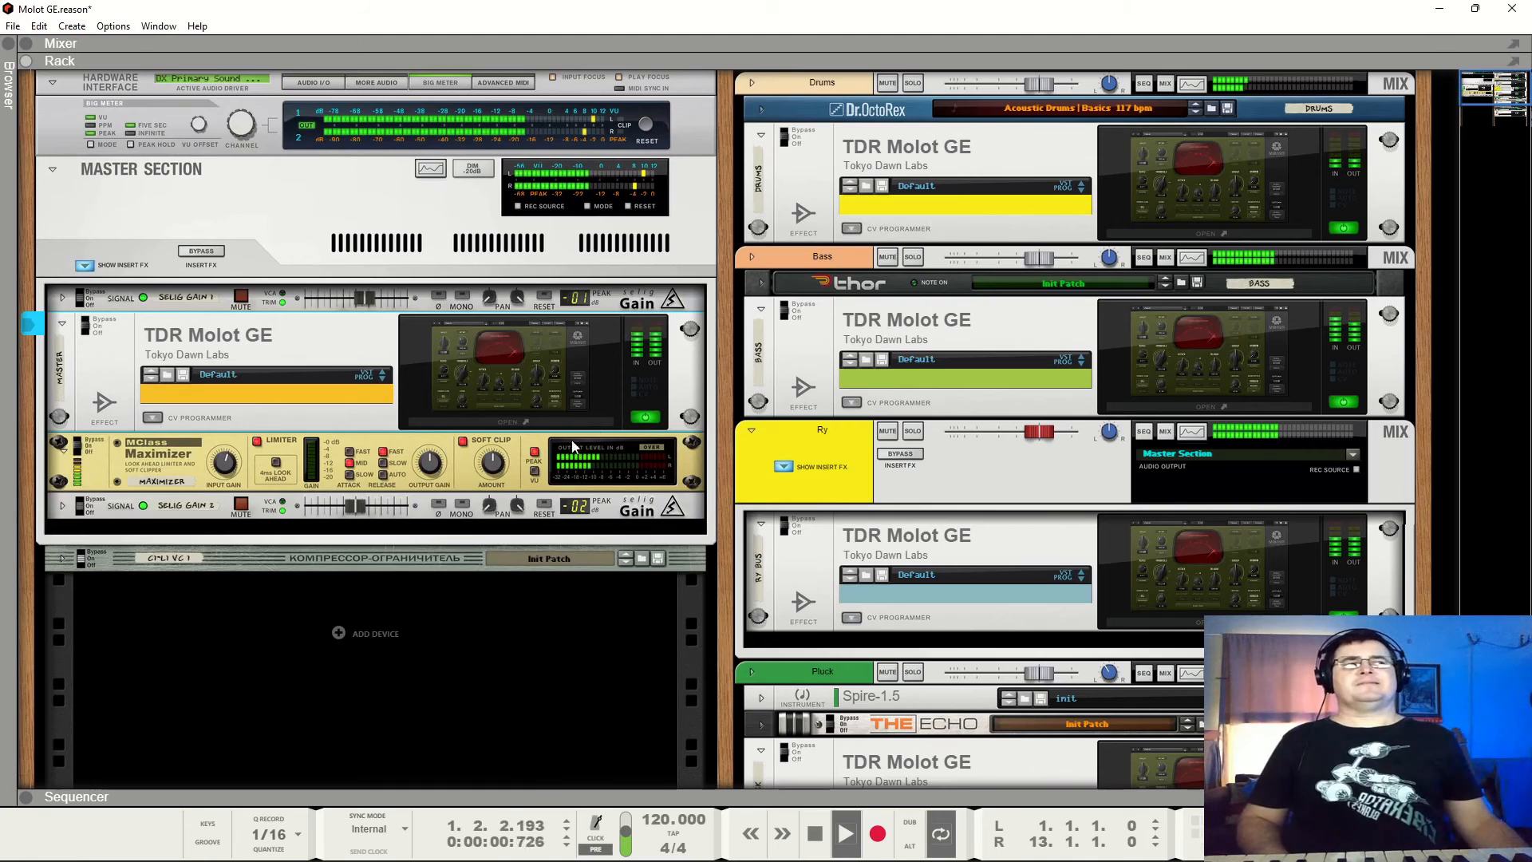
left_click(645, 418)
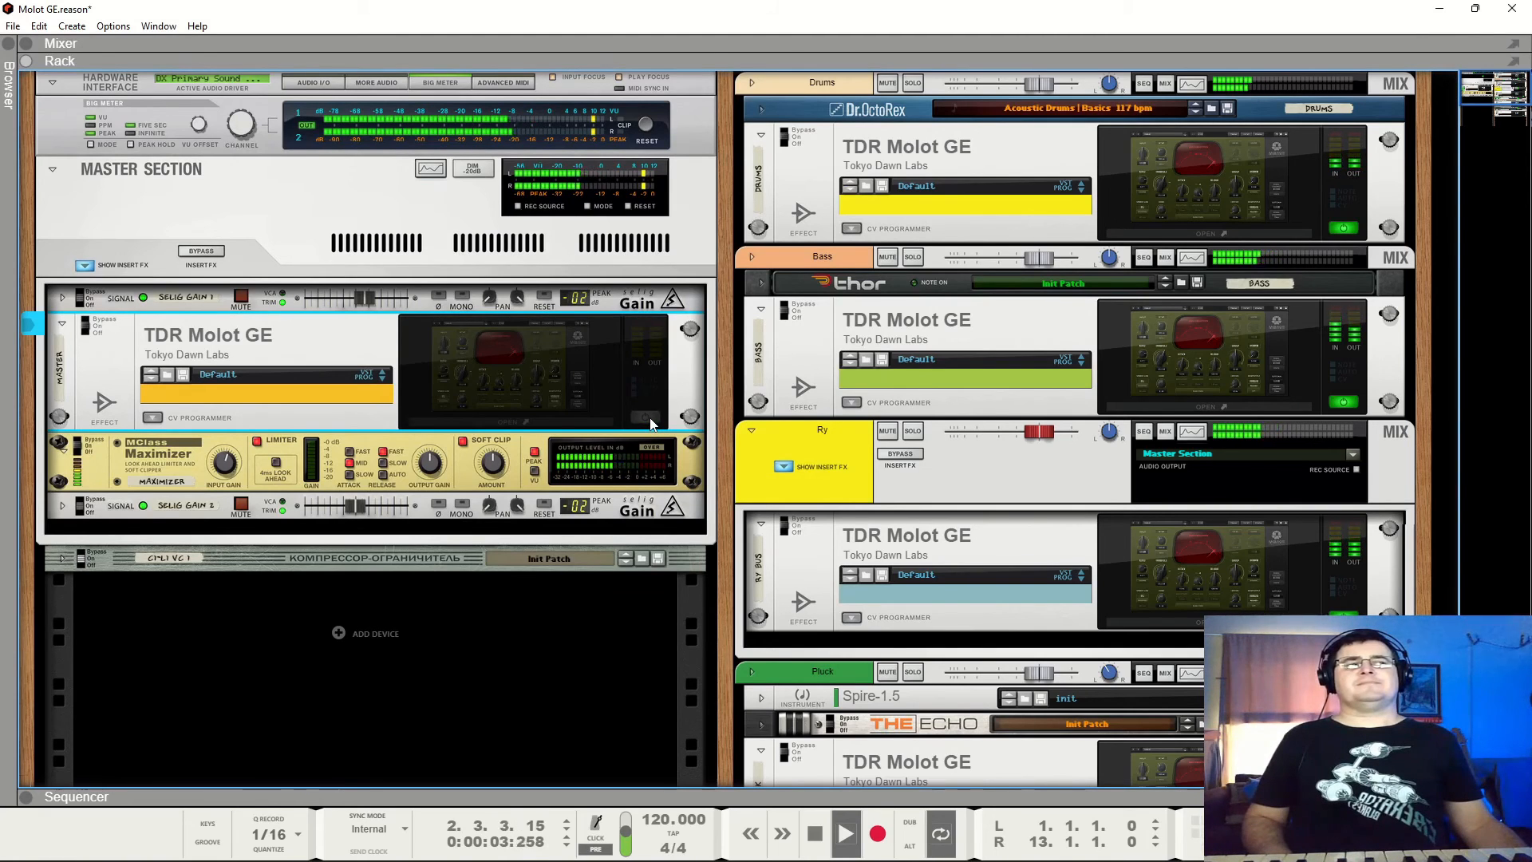
left_click(645, 417)
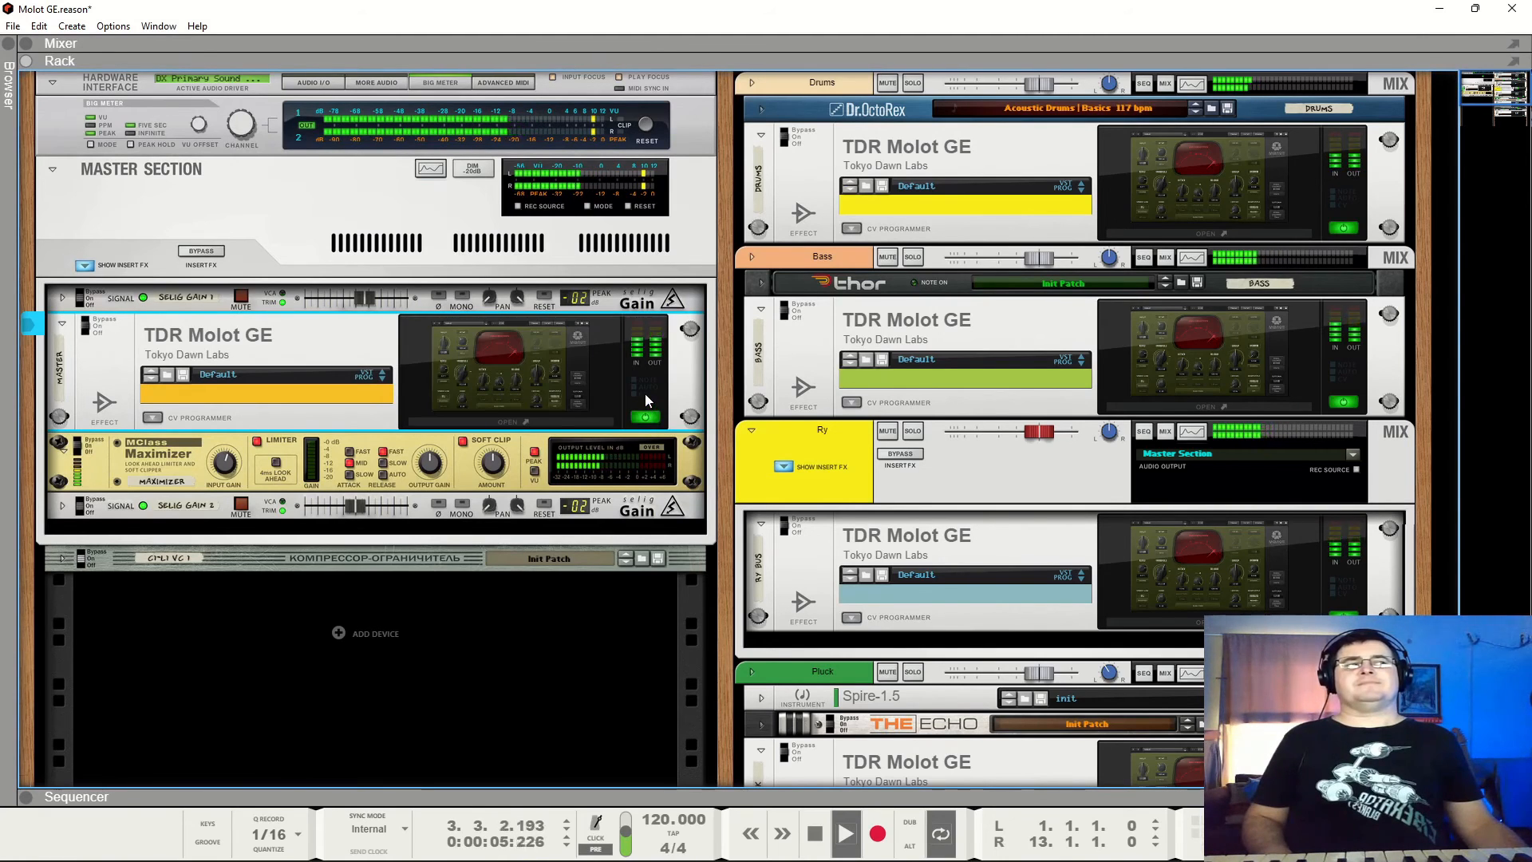
Set the master compressor's makeup gain to 0.0 dB and compare the mix with the compressor off and on again.
left_click(456, 375)
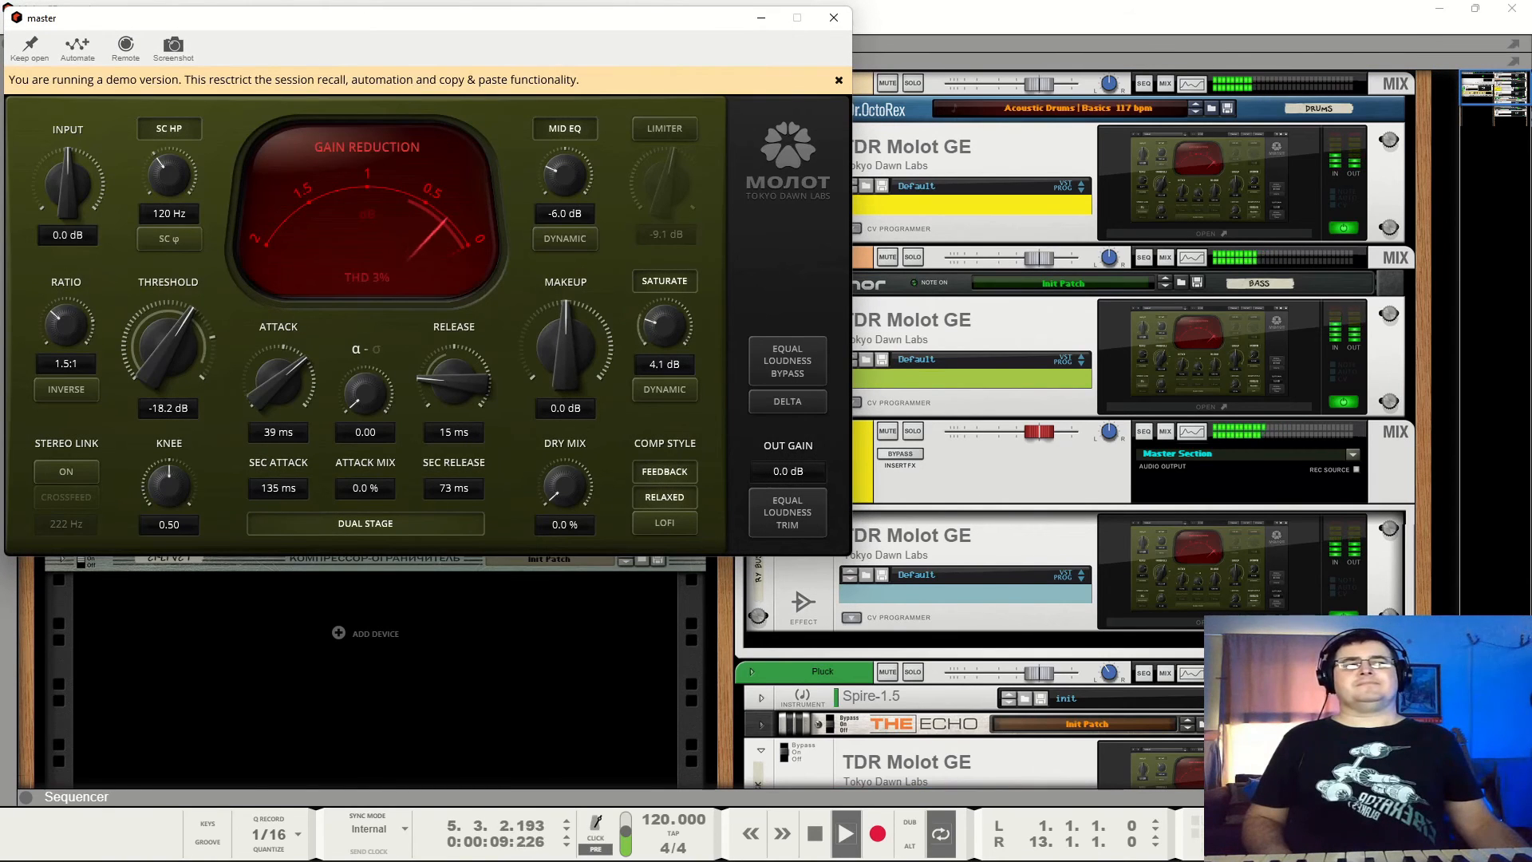
left_click(834, 17)
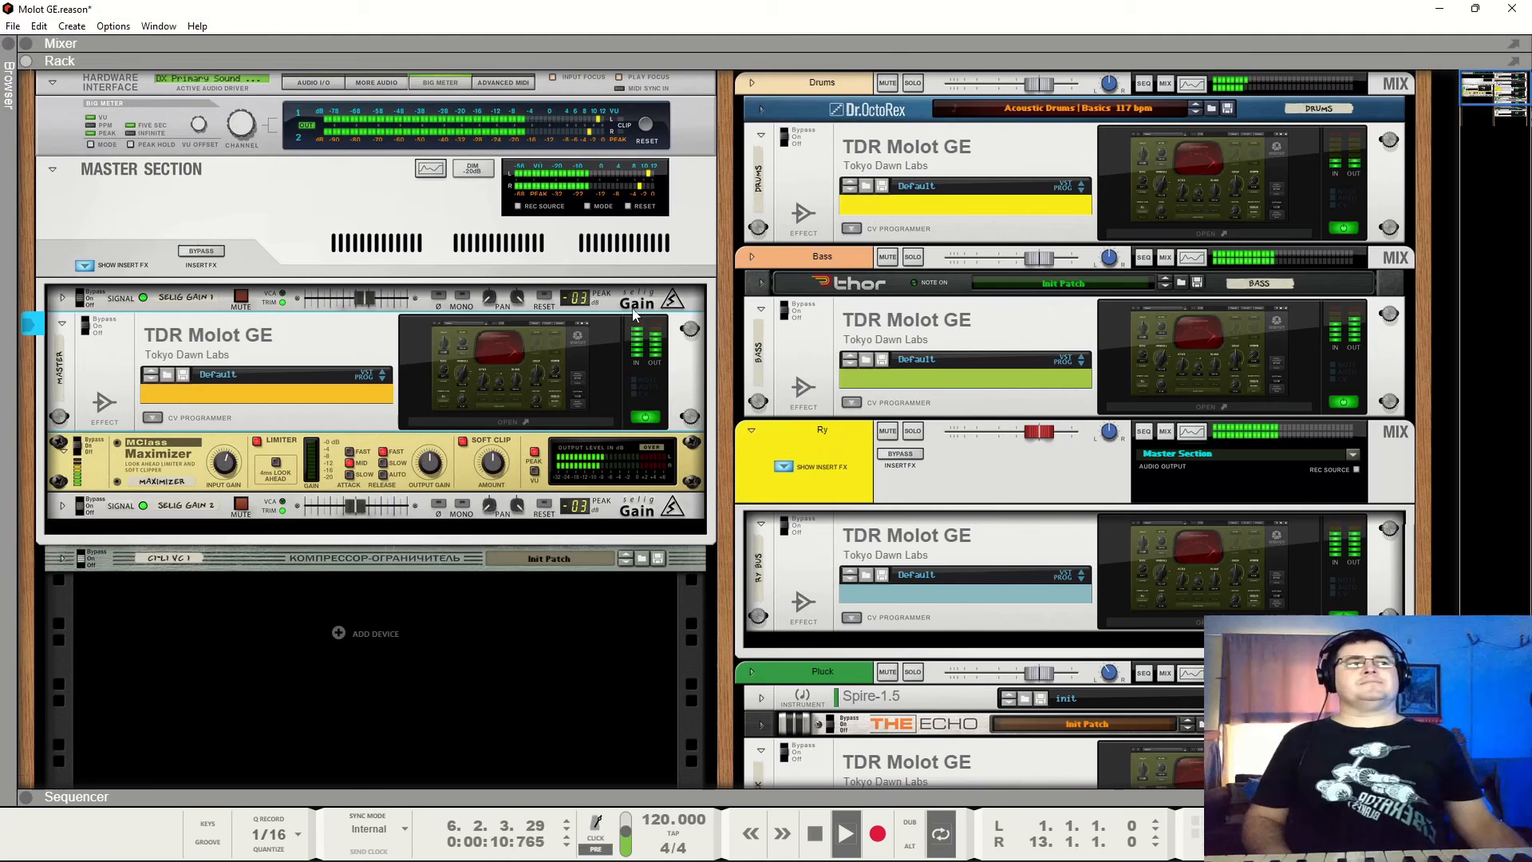
left_click(646, 416)
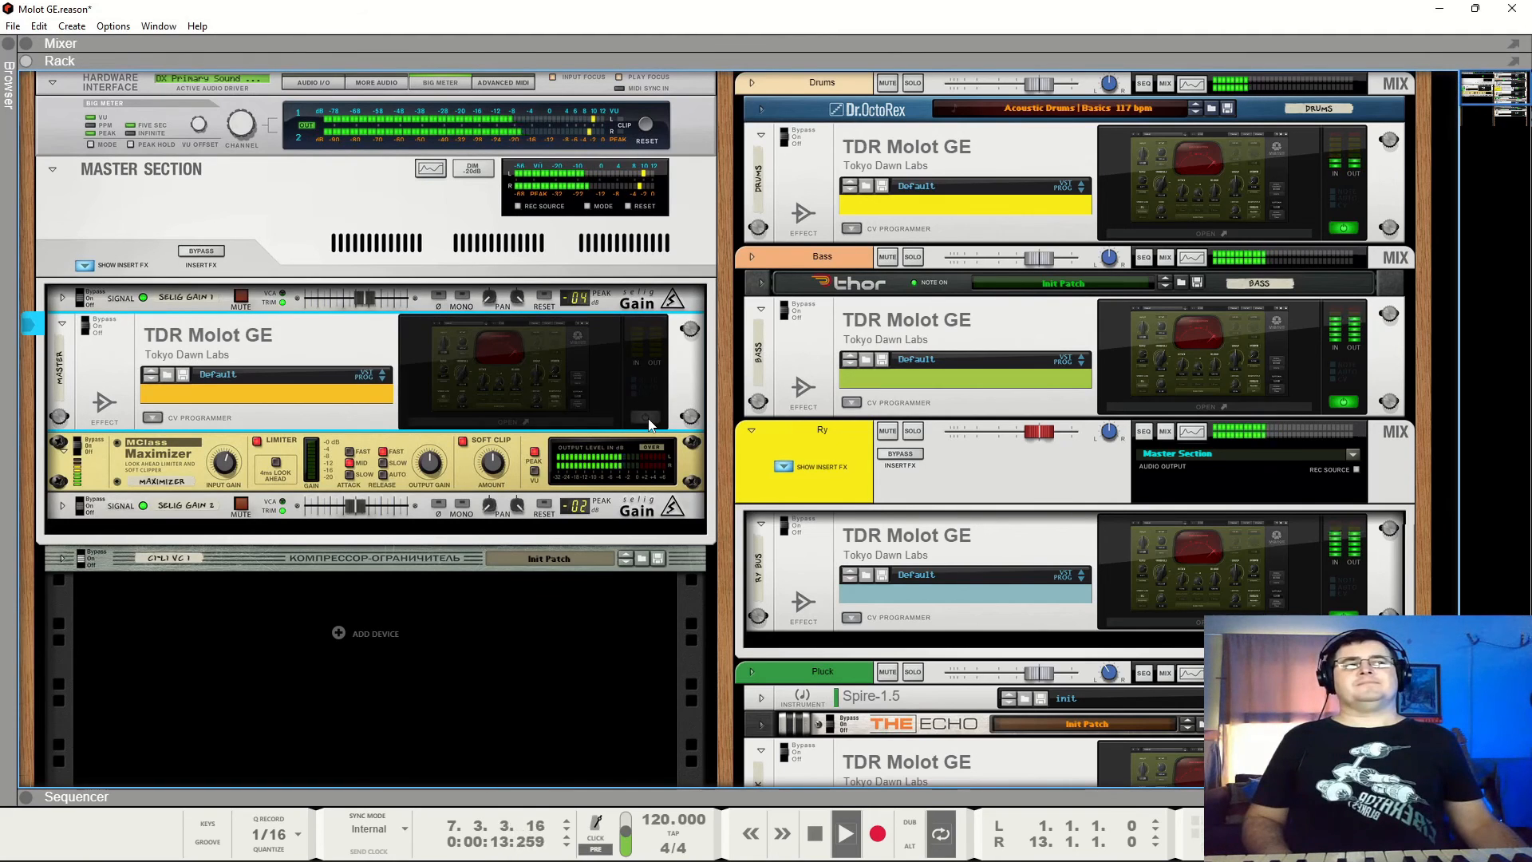
left_click(646, 416)
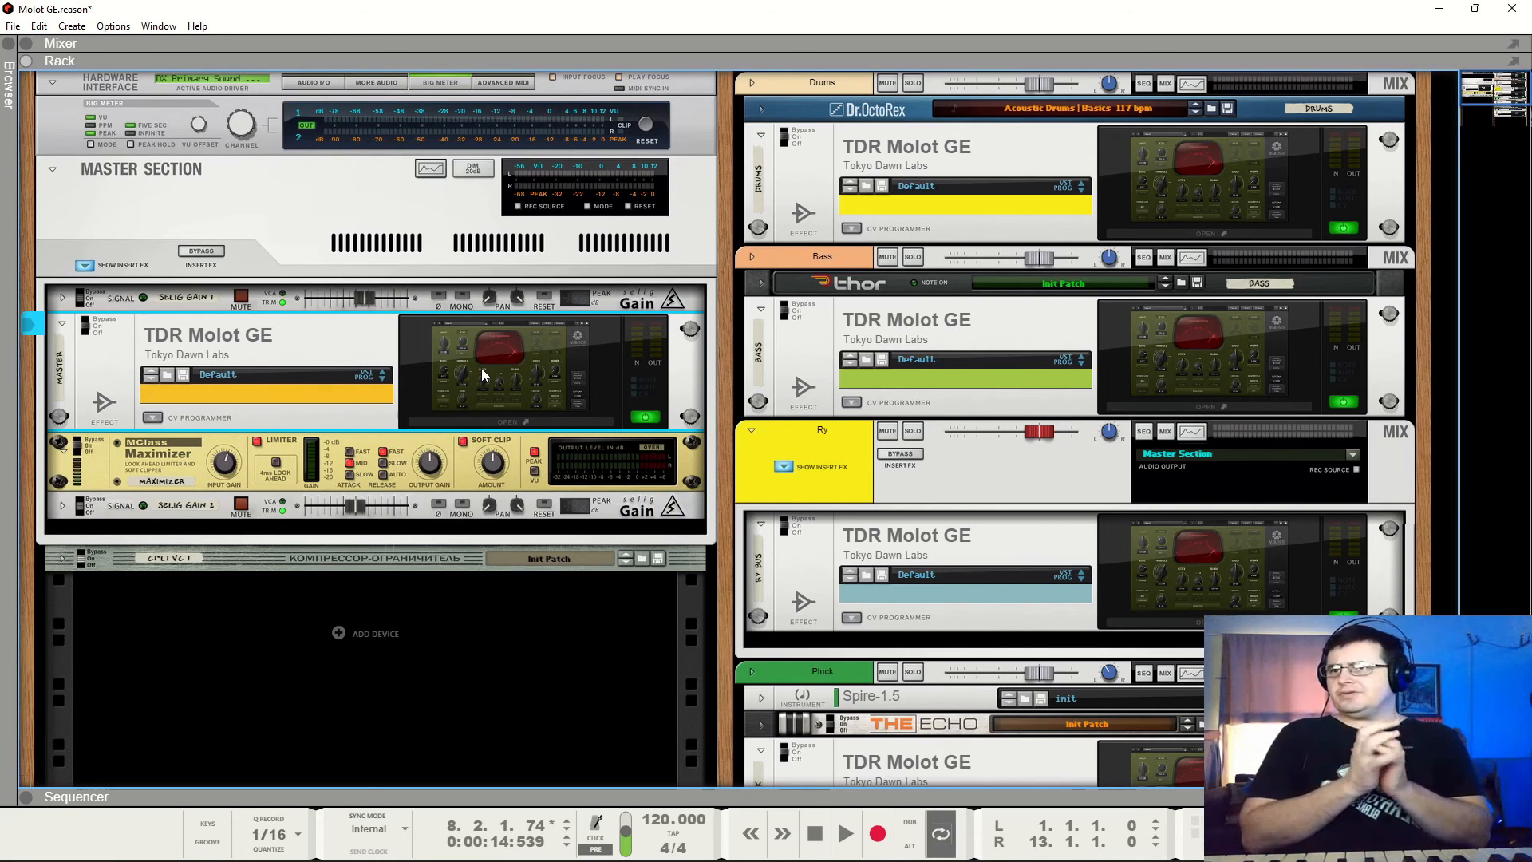
Reopen the master compressor and play a short passage to check its gain reduction meter, then stop playback.
left_click(481, 367)
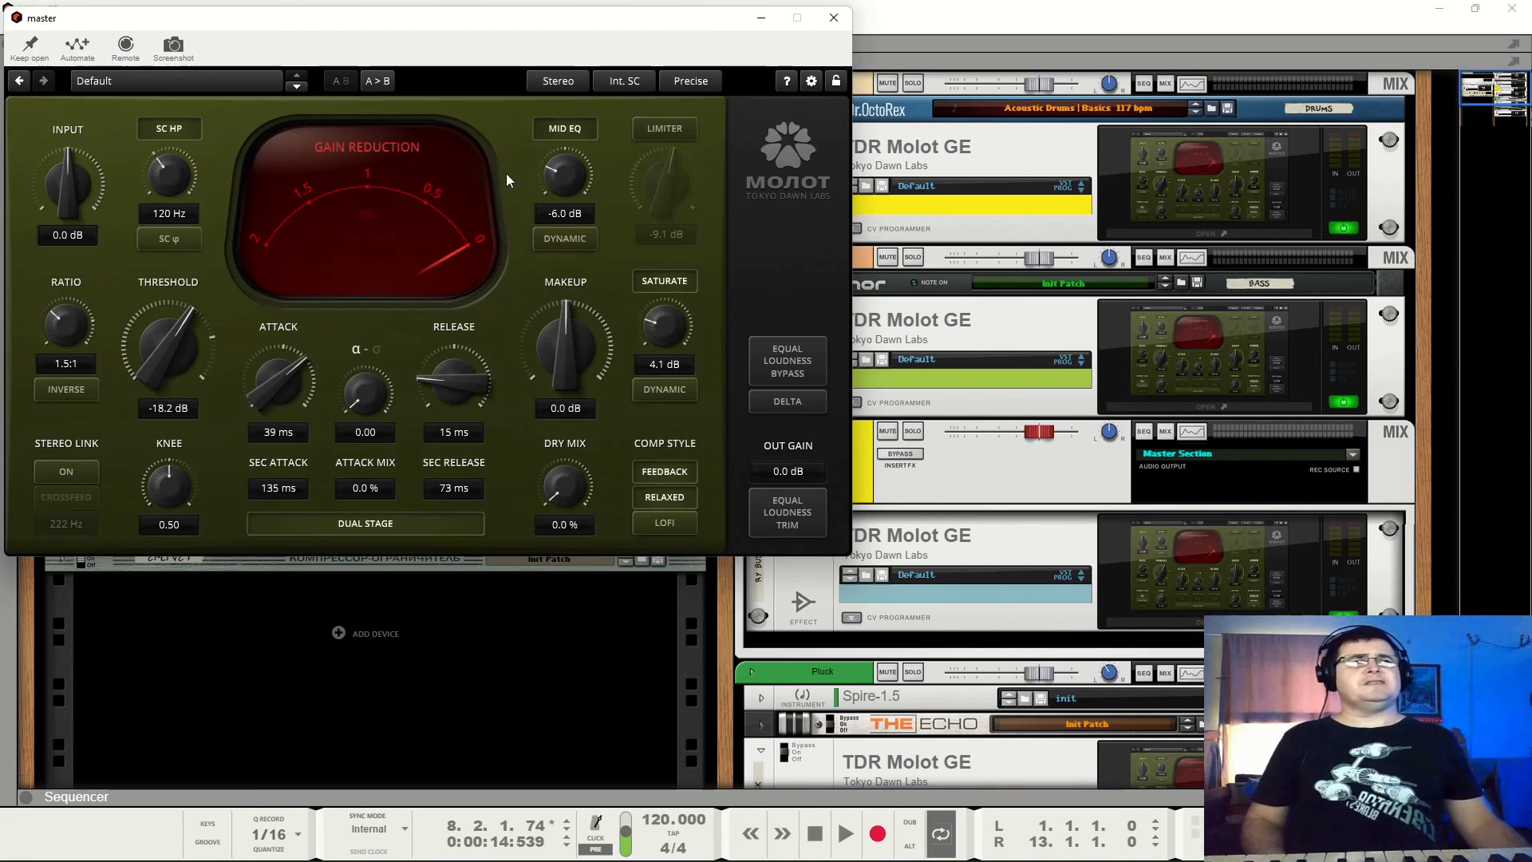
key("space")
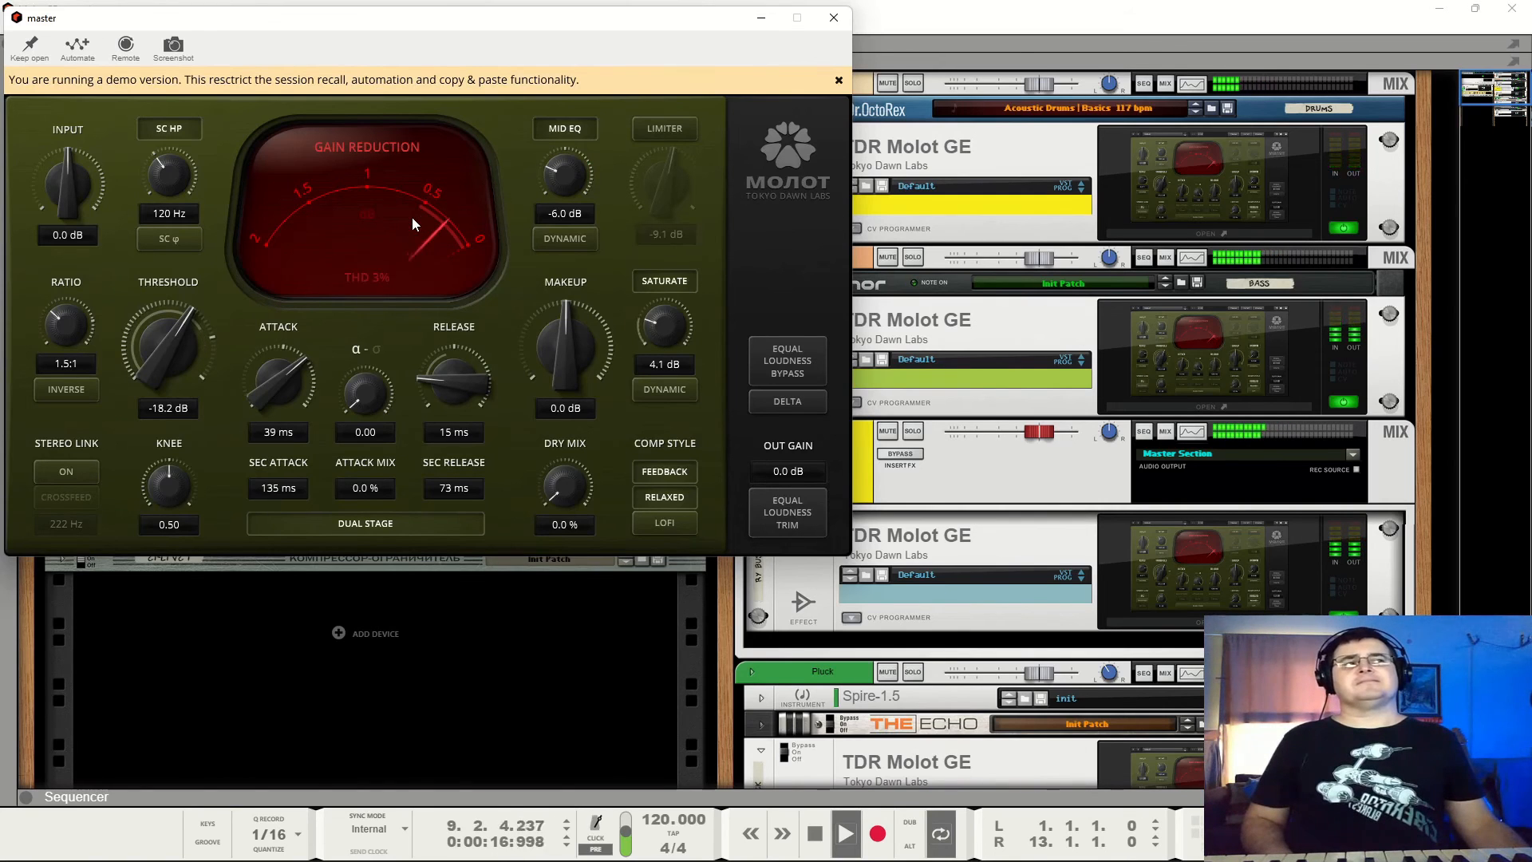
key("space")
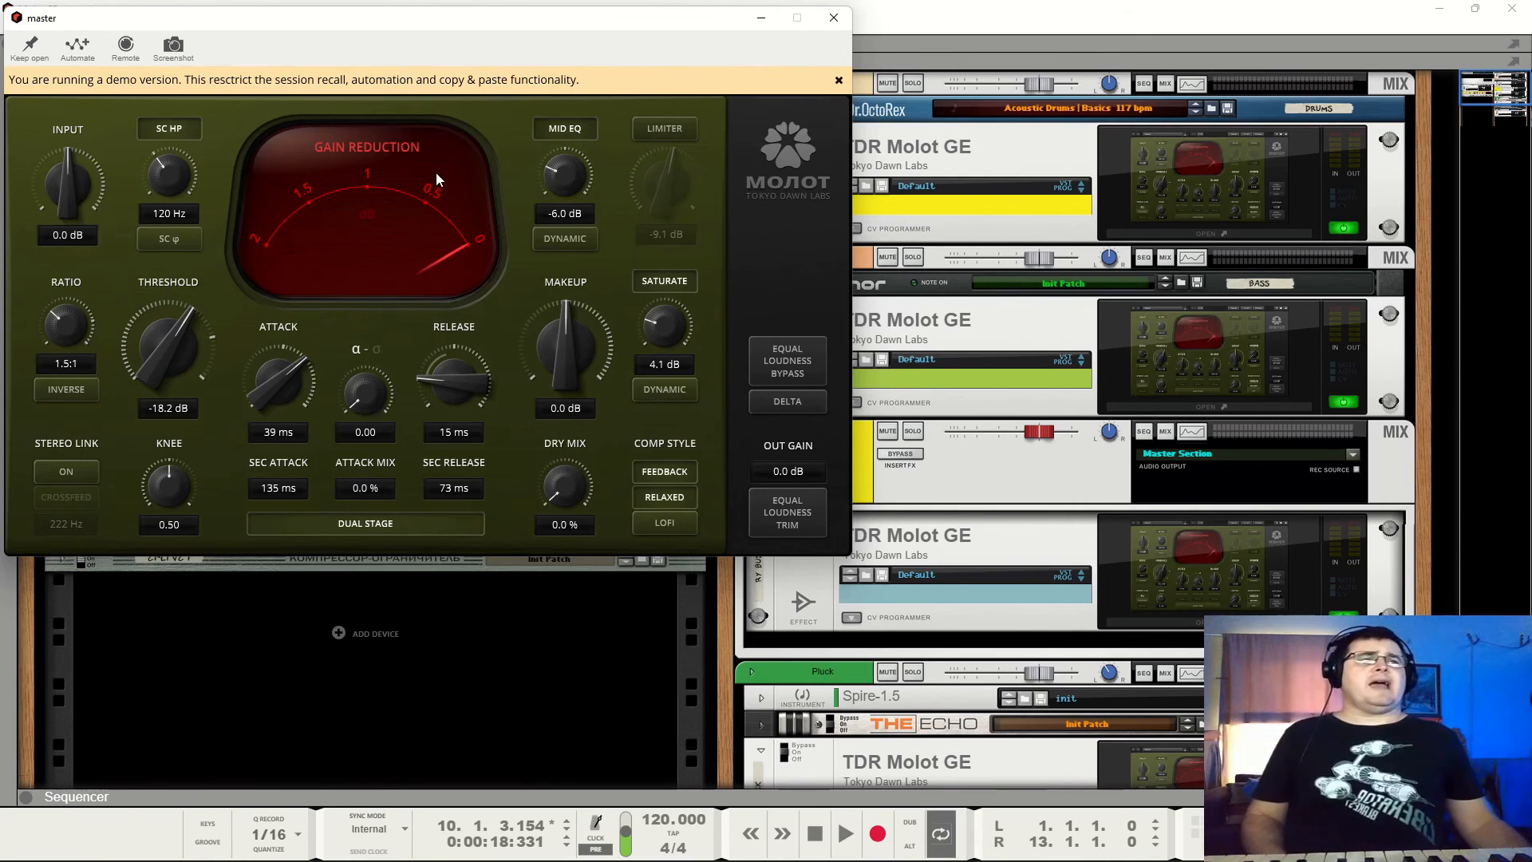
Dismiss the demo notice and compare the master compressor's stereo link on and off during playback, leaving the link off and playback stopped.
left_click(838, 80)
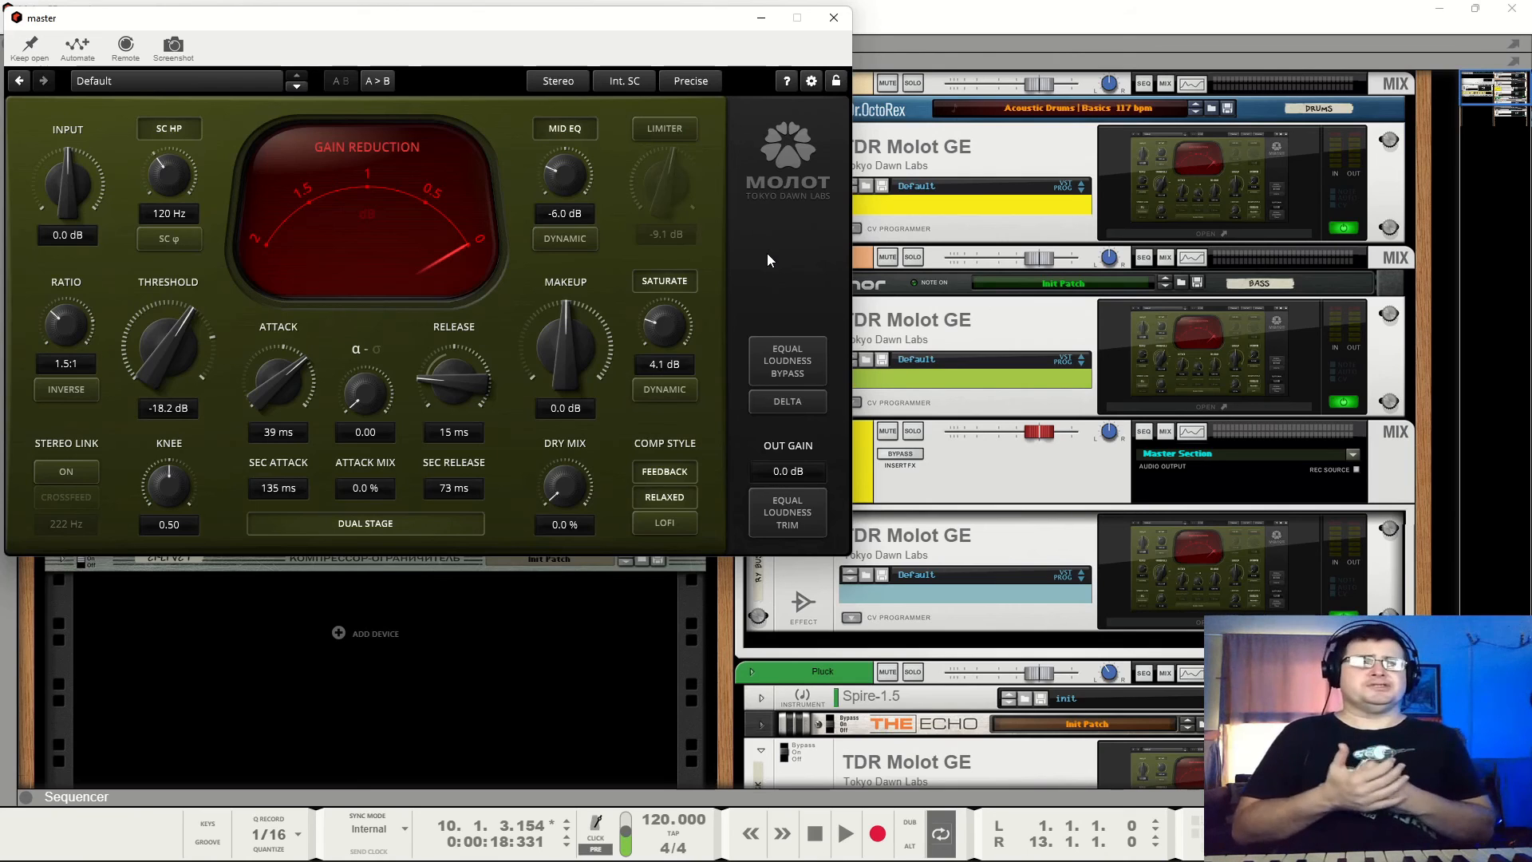
left_click(79, 467)
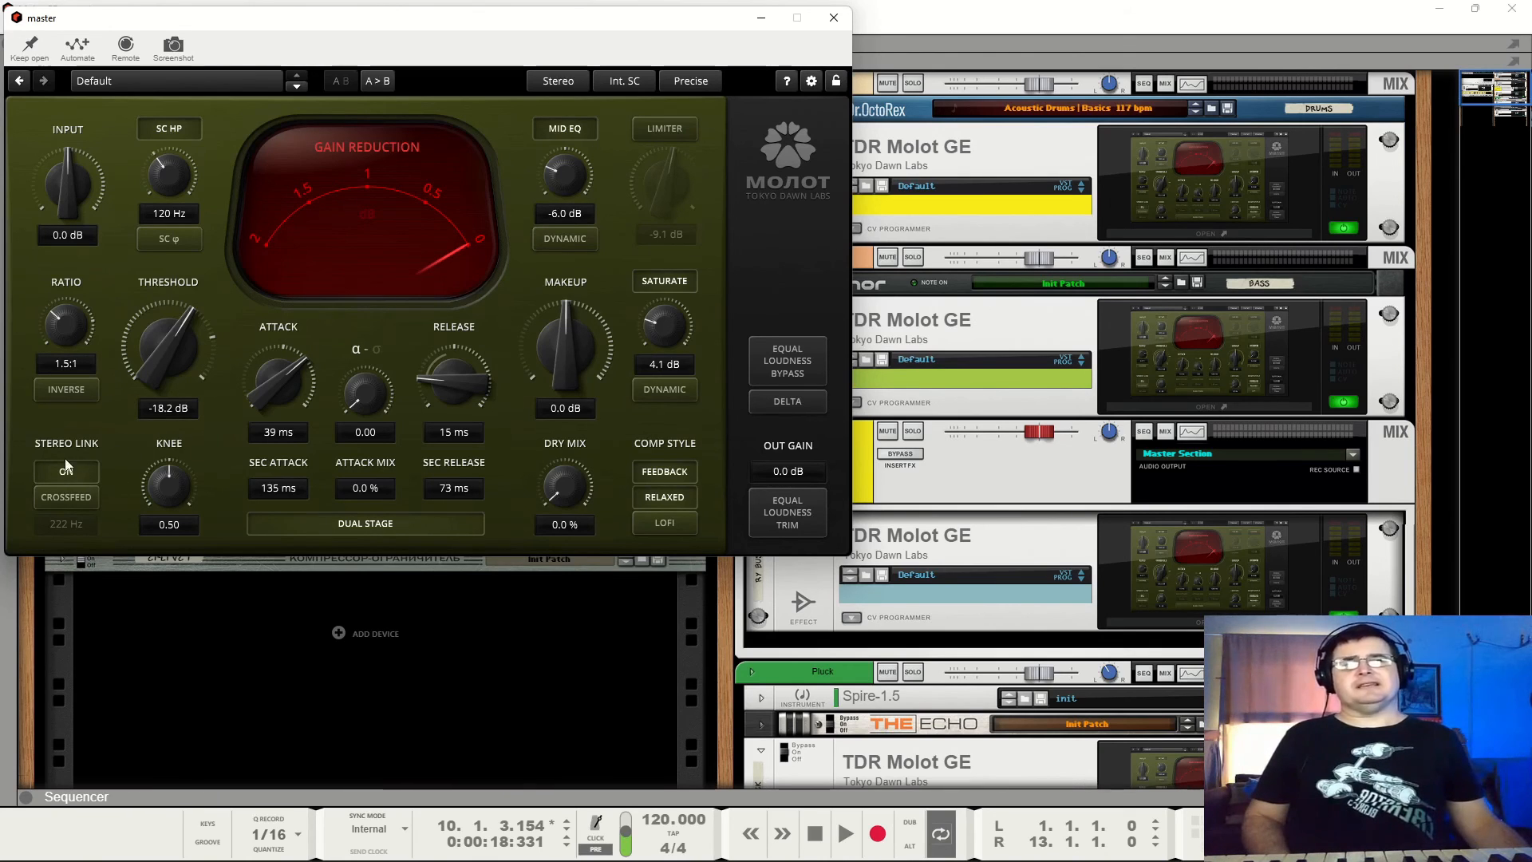
key("space")
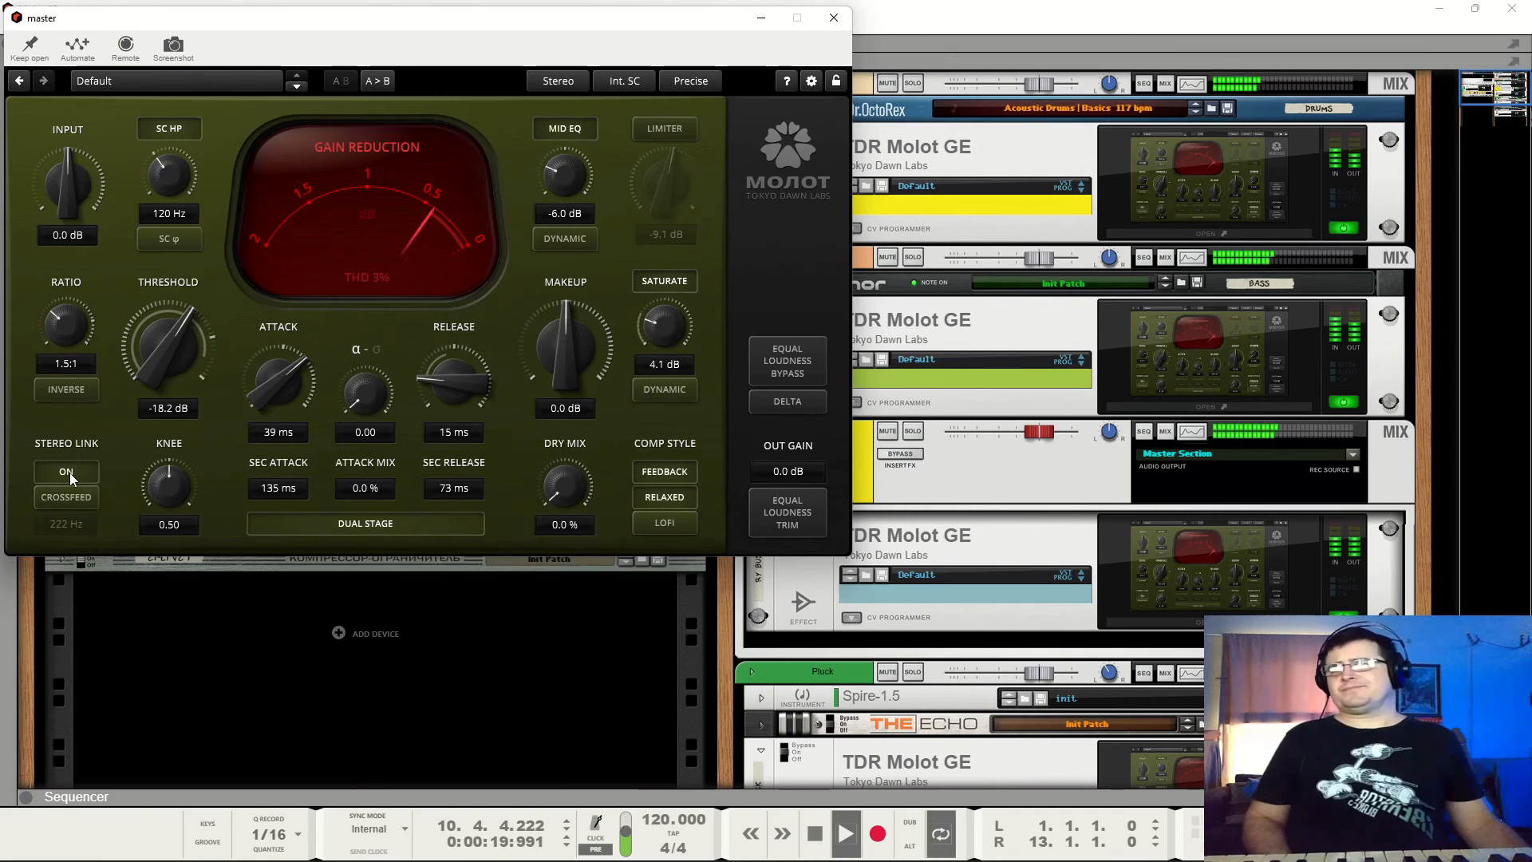
left_click(70, 473)
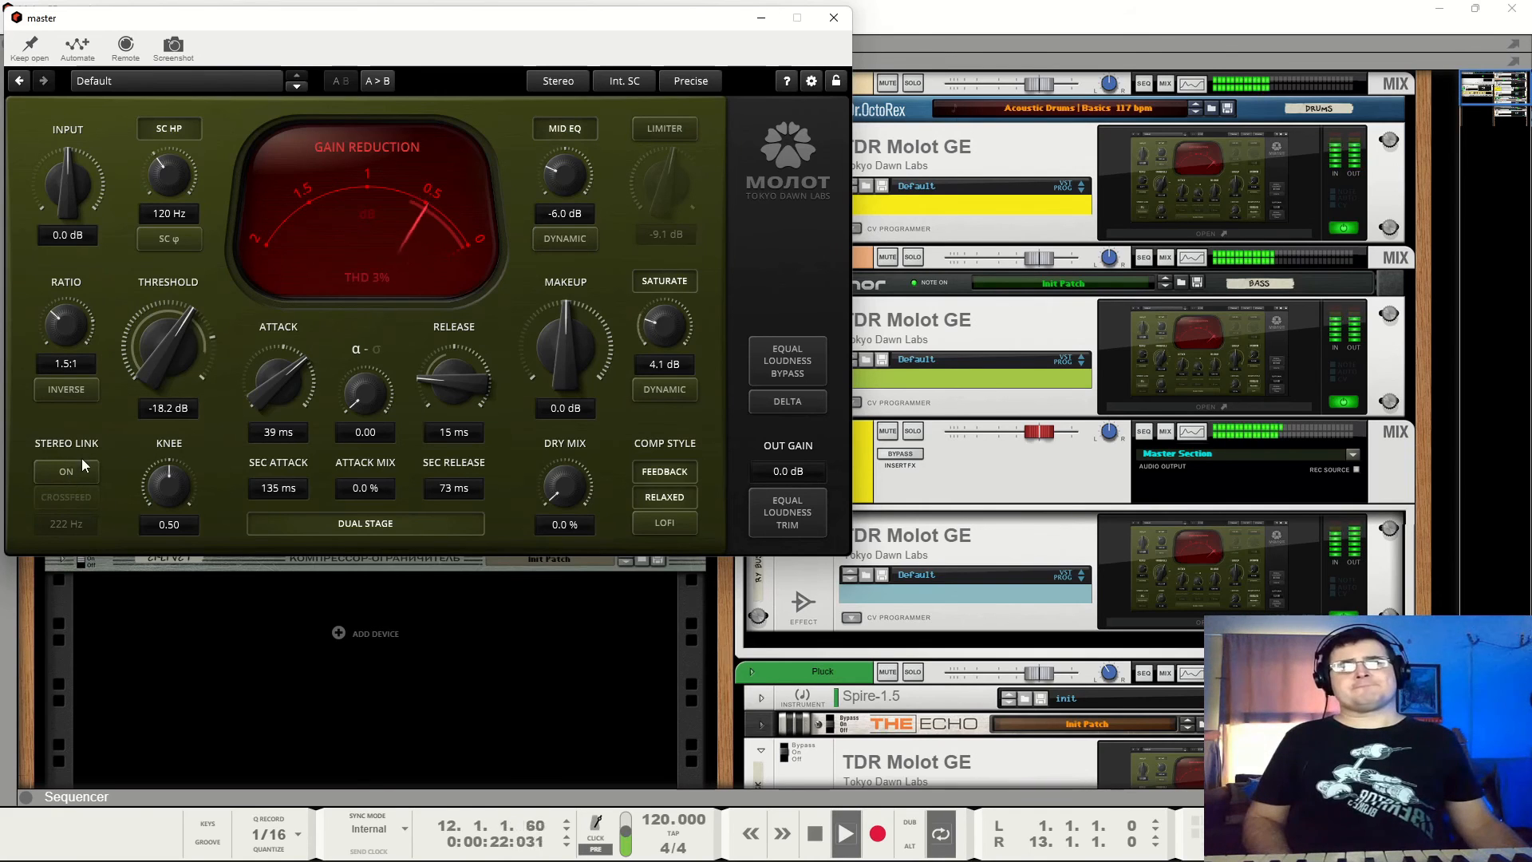
key("space")
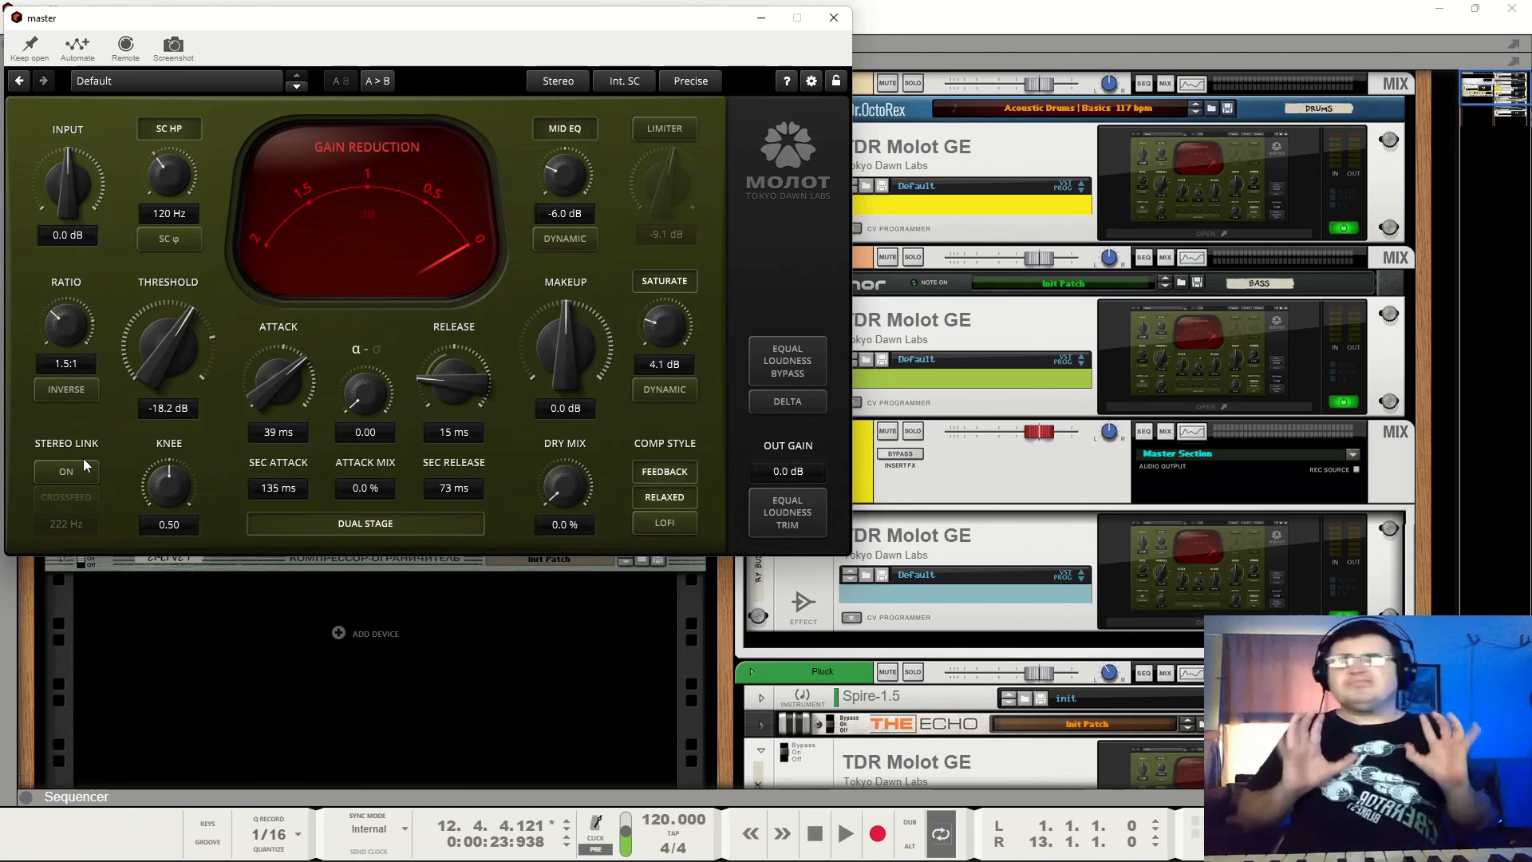
Review the master compressor's final settings once more and close its window to return to the rack.
left_click(834, 17)
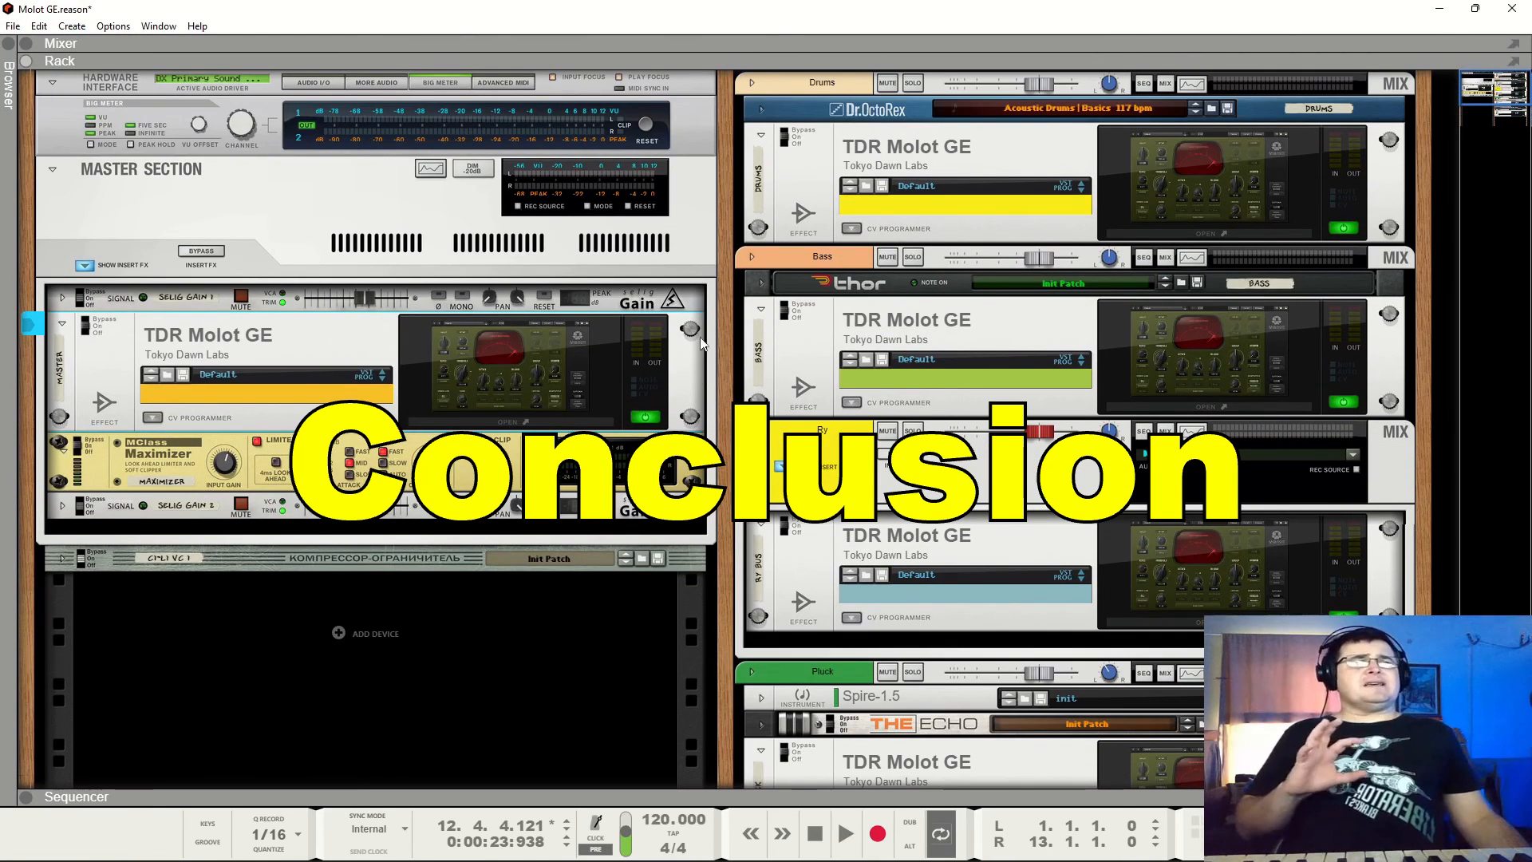
left_click(510, 356)
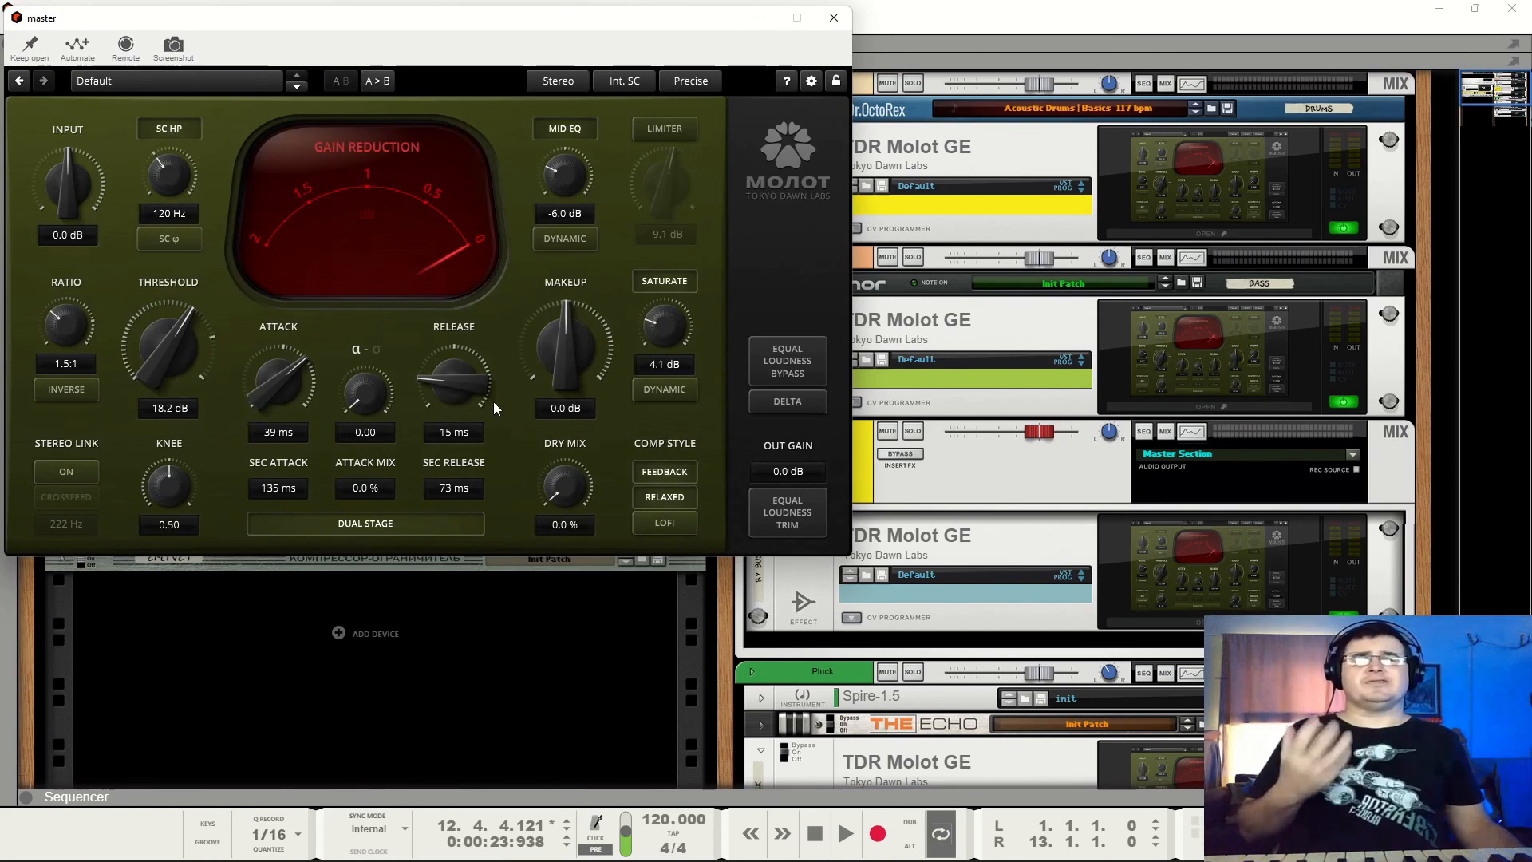
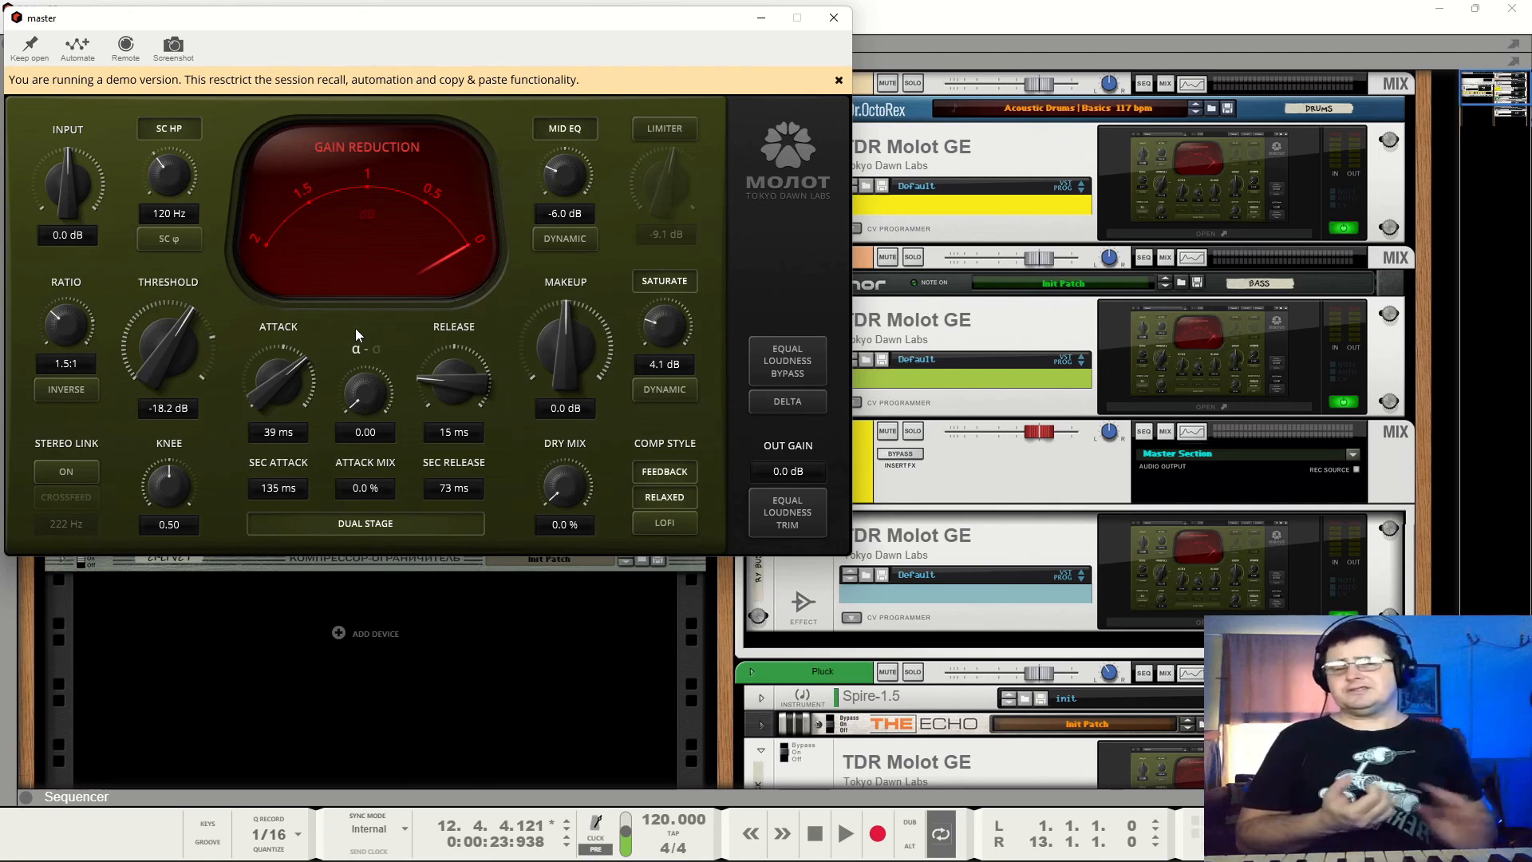
left_click(834, 18)
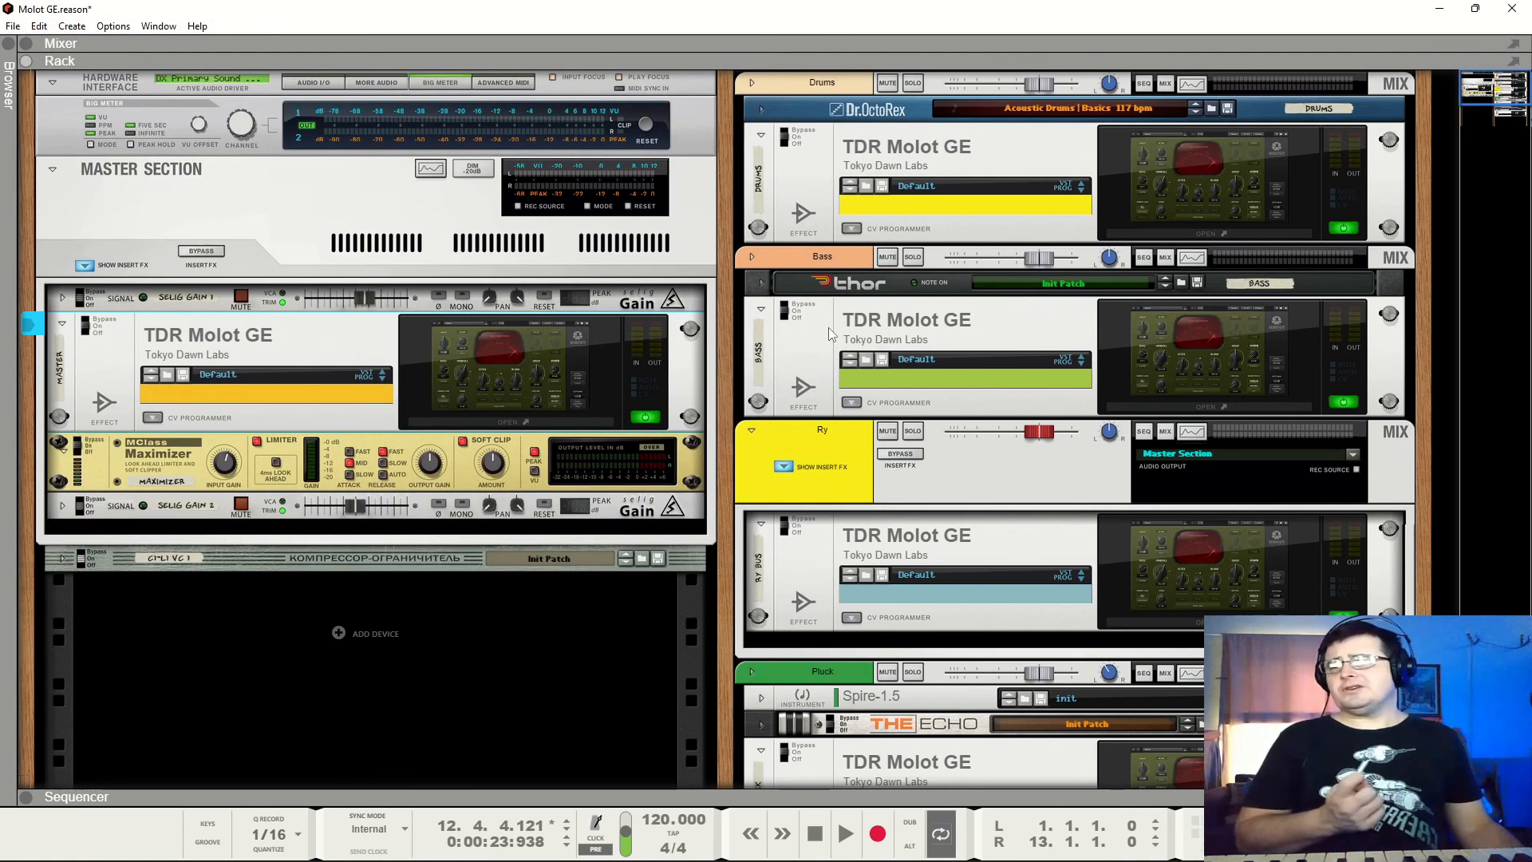